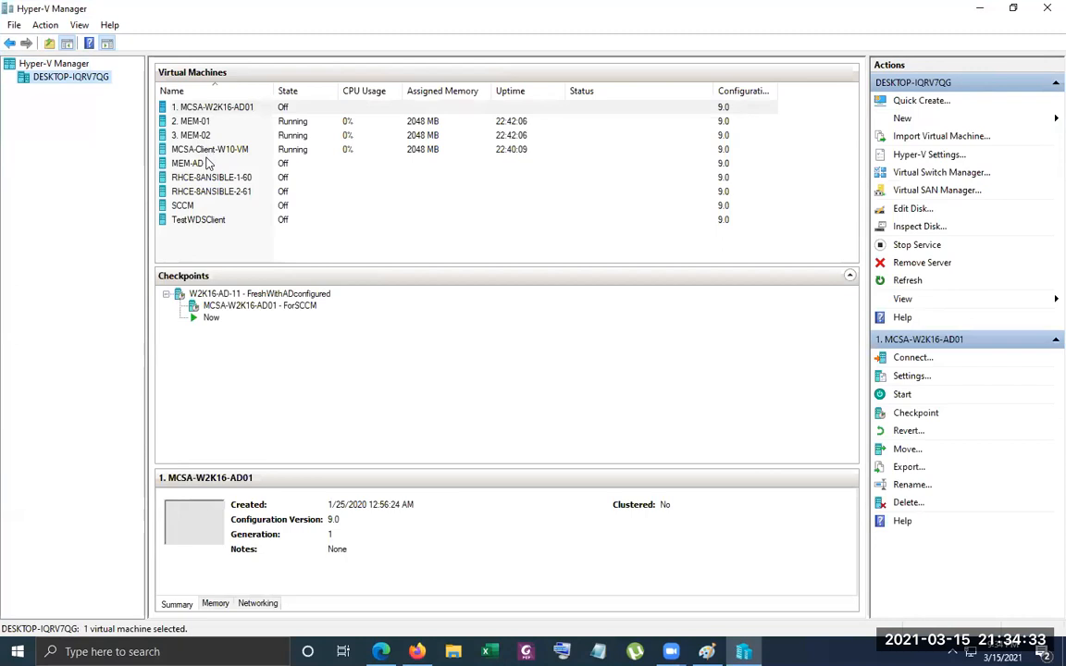
Apply the "MEM-AD - Fresh" checkpoint to the MEM-AD virtual machine without creating a new checkpoint
{"action": "left_click", "coordinate": [233, 306]}
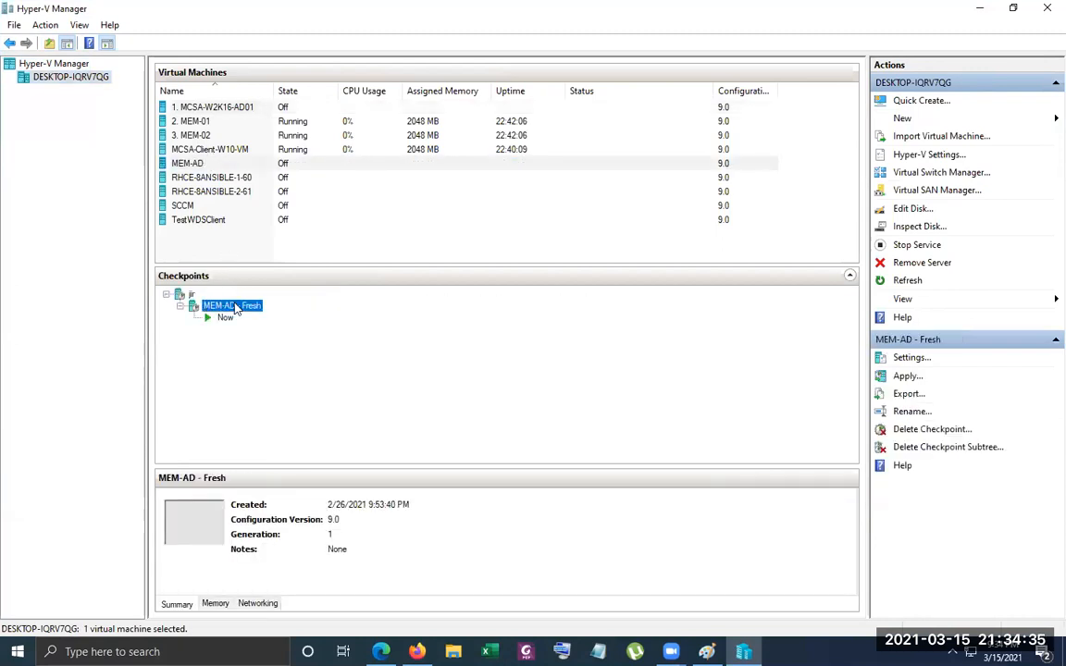
{"action": "right_click", "coordinate": [236, 310]}
{"action": "left_click", "coordinate": [310, 332]}
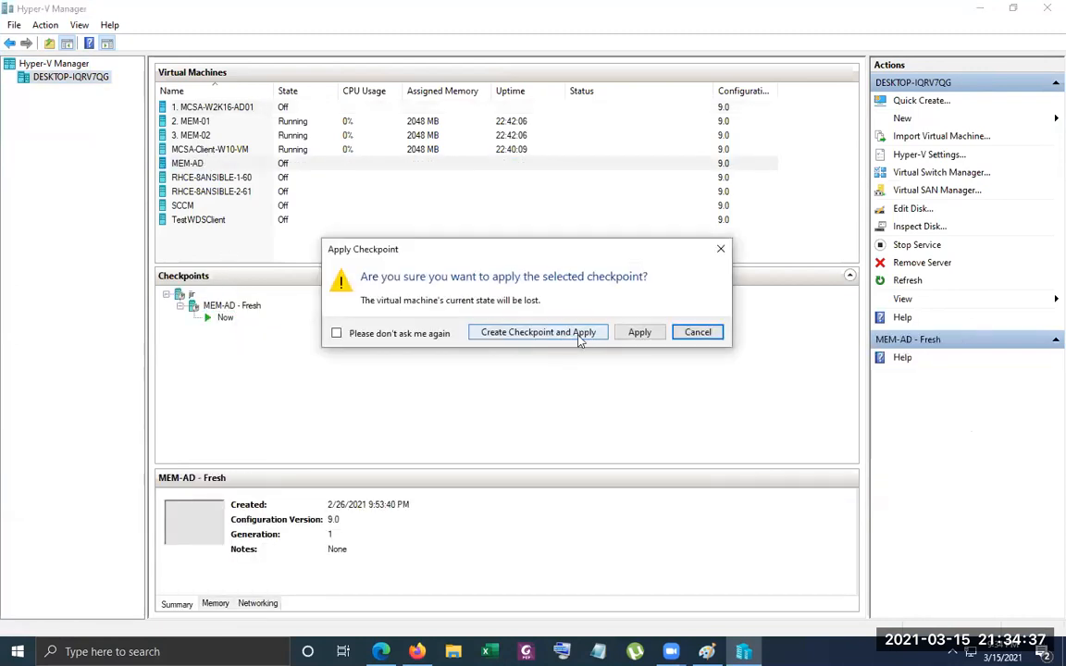
{"action": "left_click", "coordinate": [638, 333]}
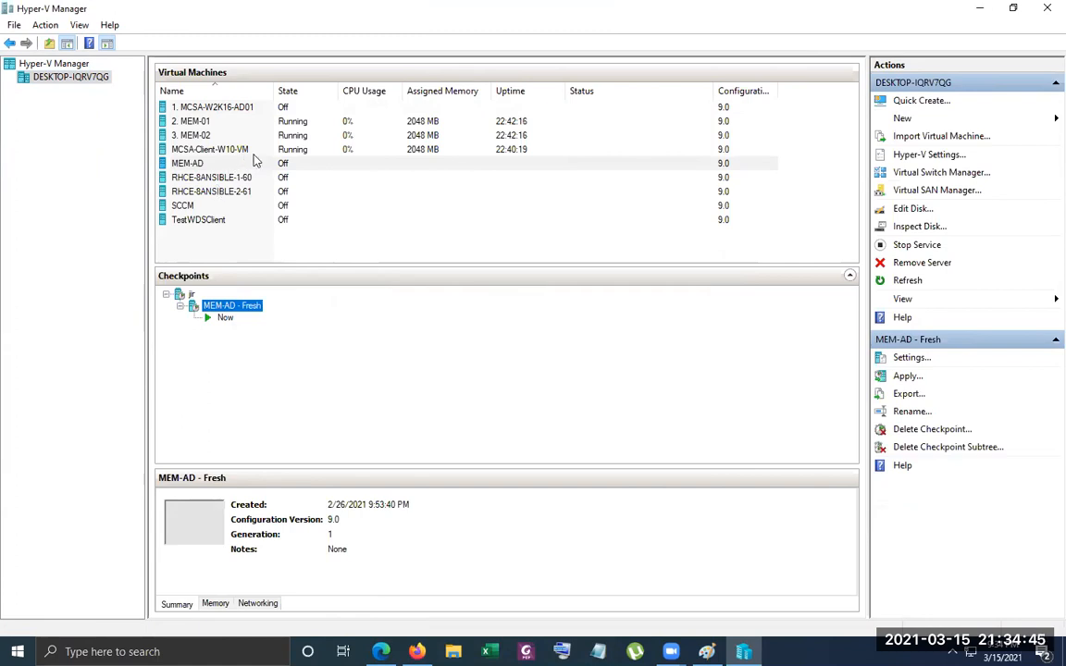
{"action": "left_click", "coordinate": [211, 108]}
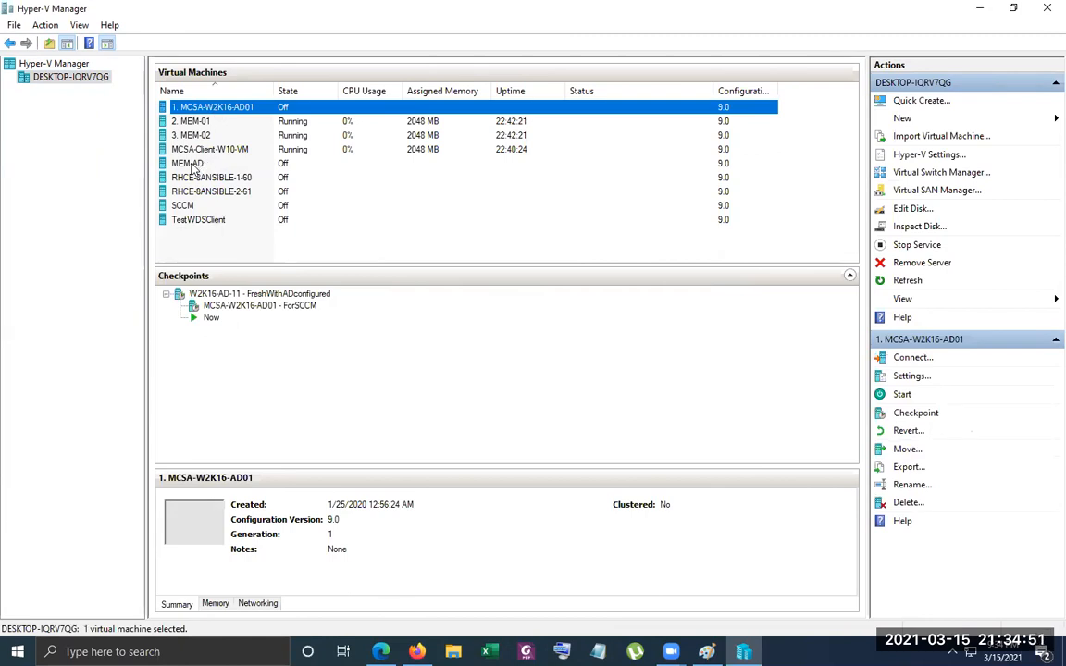
{"action": "left_click", "coordinate": [194, 163]}
{"action": "right_click", "coordinate": [204, 109]}
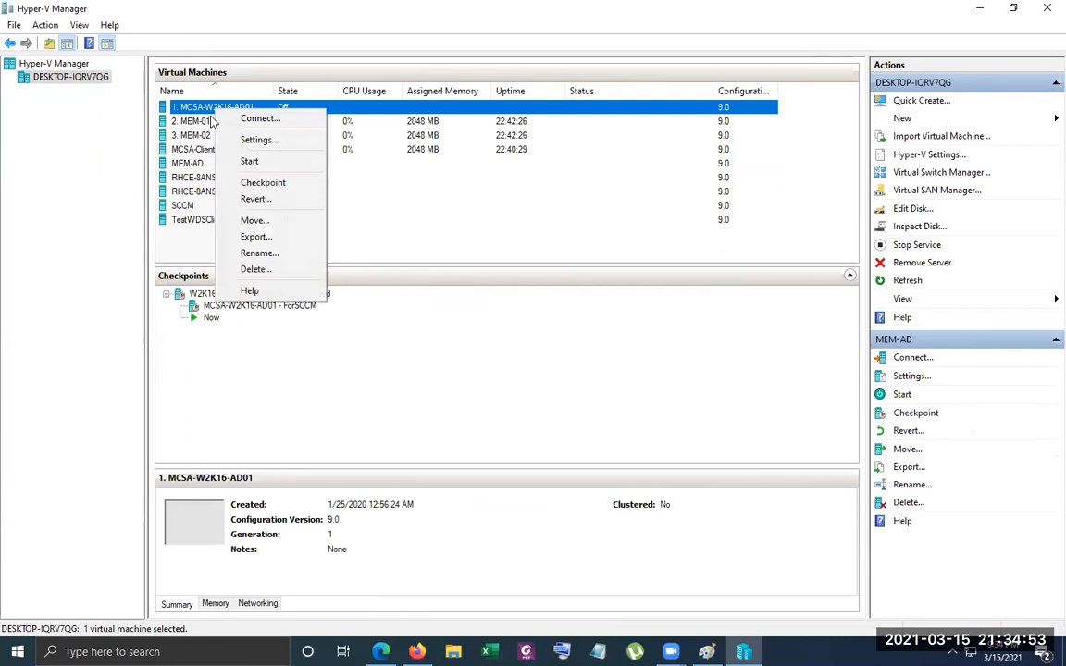
Turn off the running virtual machines 2. MEM-01, 3. MEM-02 and MCSA-Client-W10-VM
{"action": "right_click", "coordinate": [187, 124]}
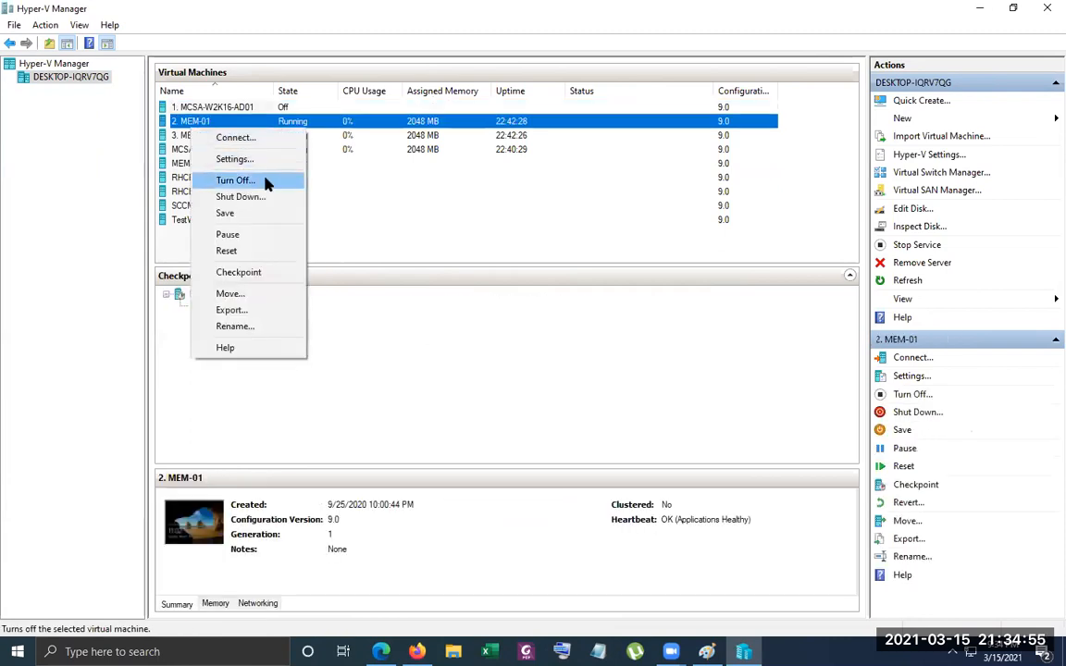
{"action": "left_click", "coordinate": [236, 180]}
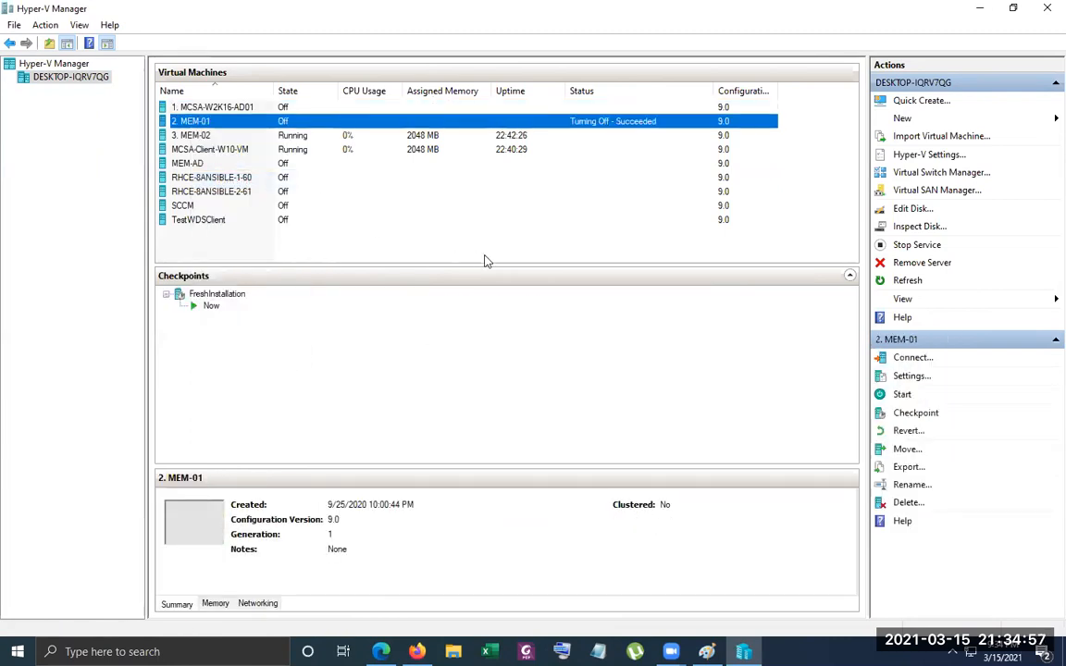
{"action": "right_click", "coordinate": [229, 137]}
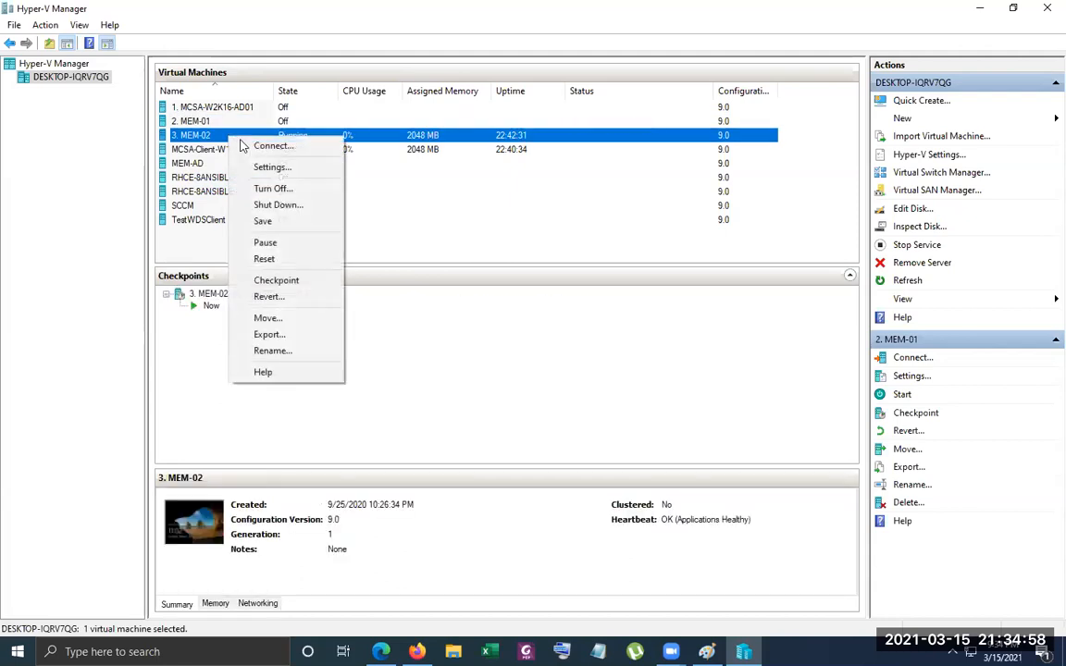
{"action": "left_click", "coordinate": [298, 188]}
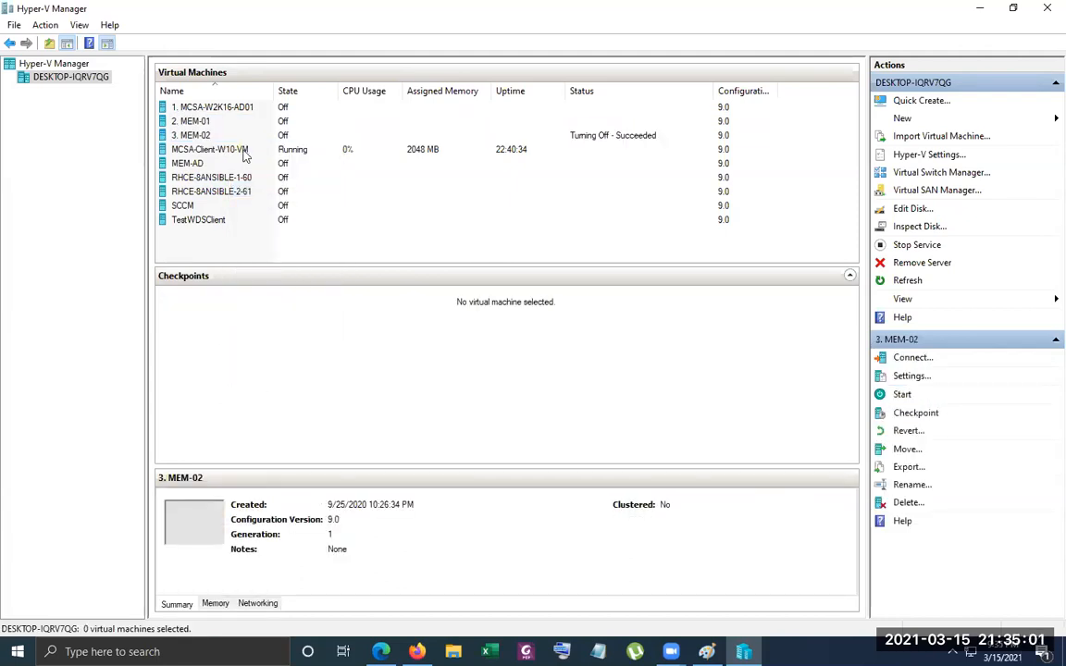
{"action": "right_click", "coordinate": [246, 157]}
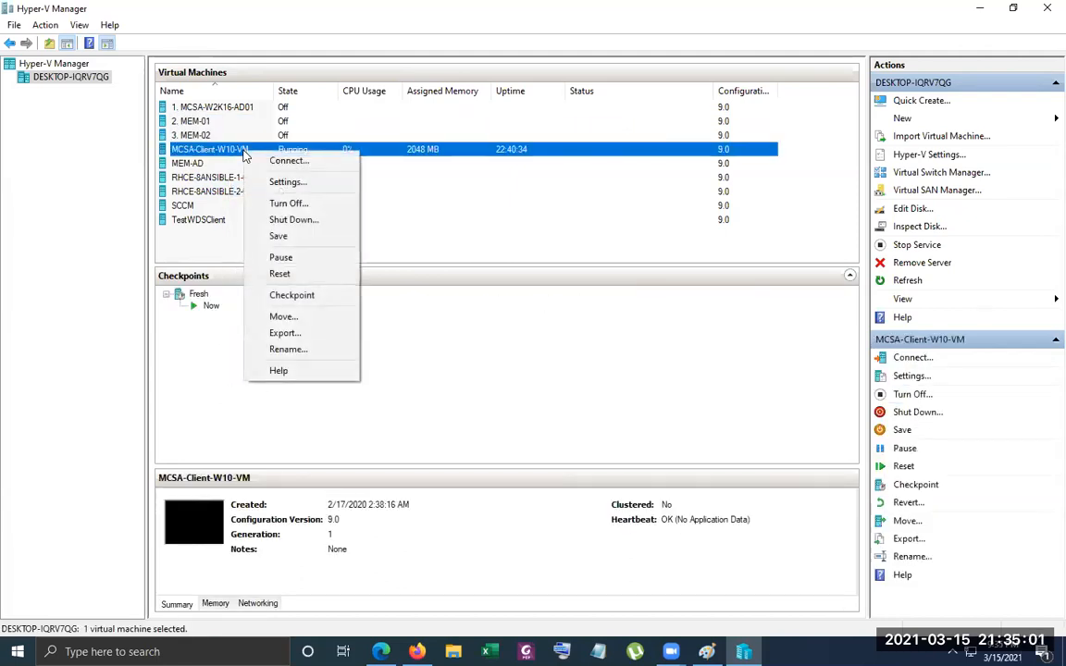
{"action": "left_click", "coordinate": [305, 203]}
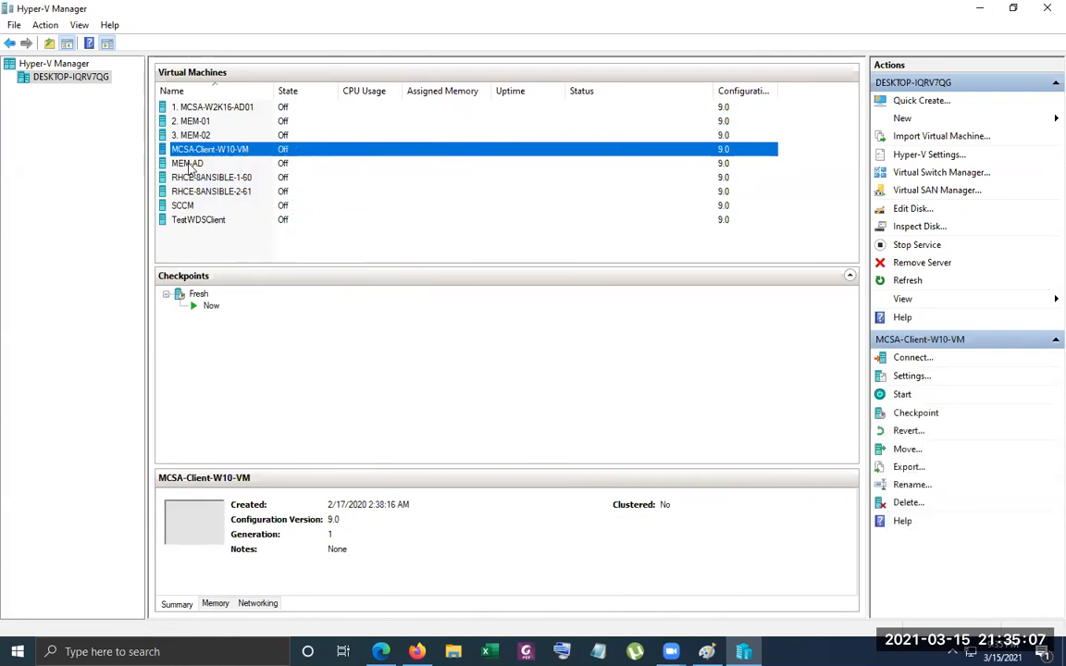
Apply the "W2K16-AD-11 - FreshWithADconfigured" checkpoint to the 1. MCSA-W2K16-AD01 virtual machine without creating a new checkpoint
{"action": "left_click", "coordinate": [214, 108]}
{"action": "right_click", "coordinate": [214, 109]}
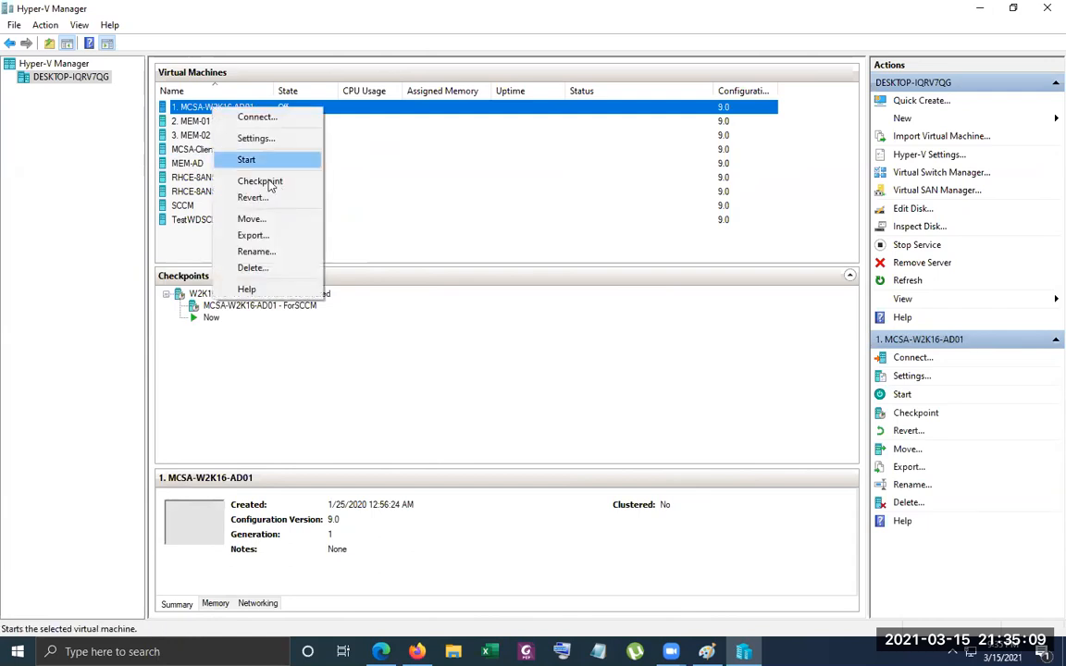
{"action": "left_click", "coordinate": [292, 177]}
{"action": "left_click", "coordinate": [236, 108]}
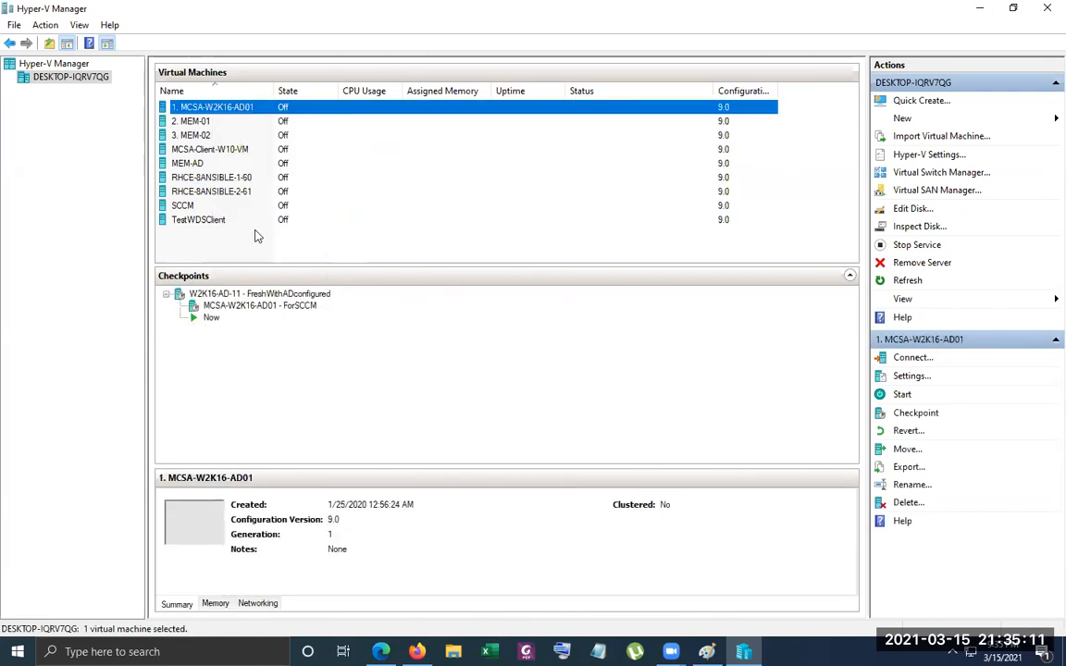
{"action": "left_click", "coordinate": [263, 295]}
{"action": "right_click", "coordinate": [265, 294]}
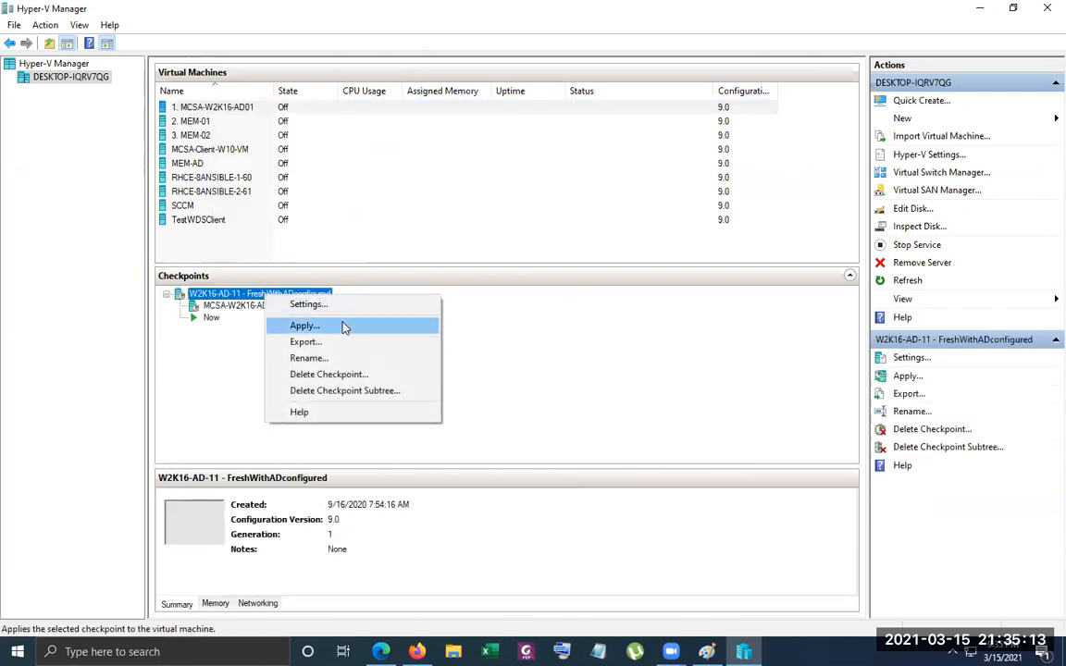
{"action": "left_click", "coordinate": [342, 328]}
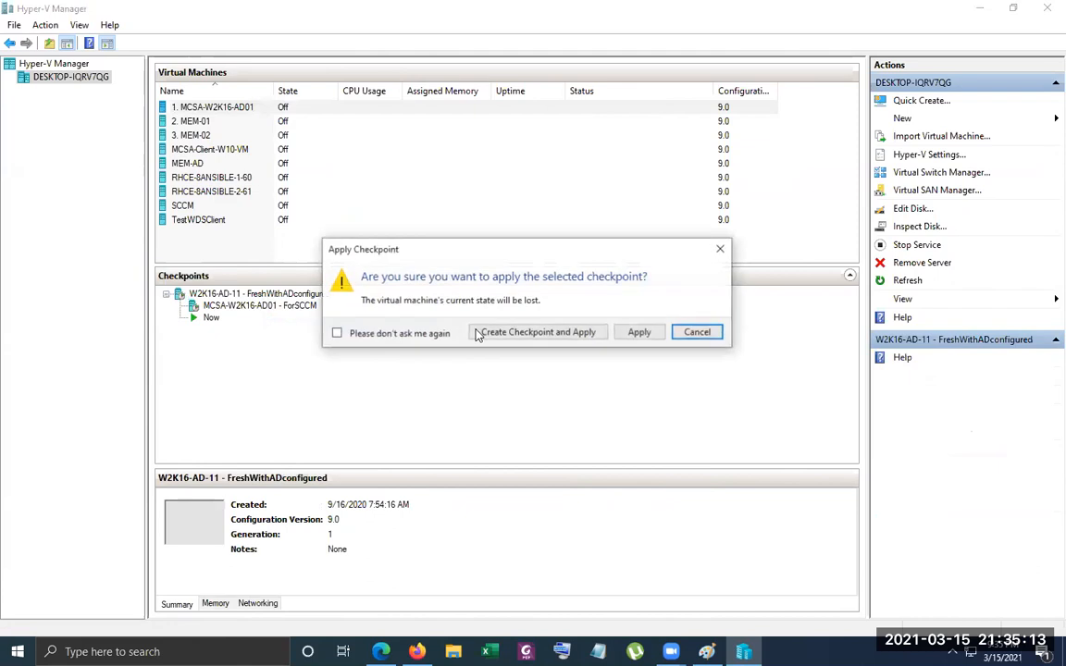
{"action": "left_click", "coordinate": [639, 332]}
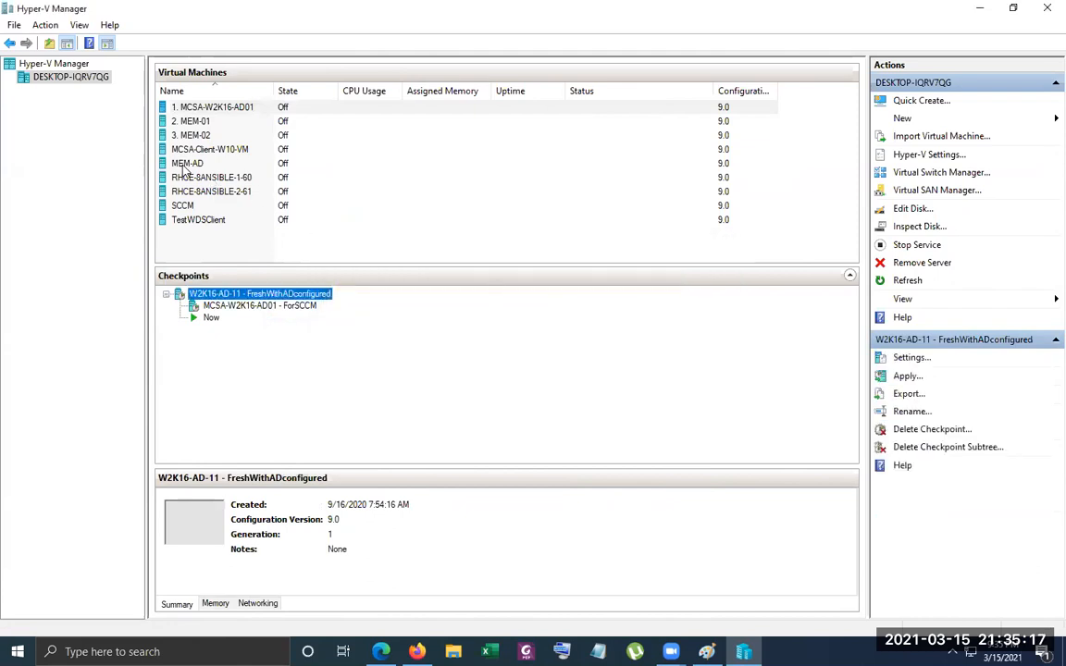
{"action": "left_click", "coordinate": [184, 164]}
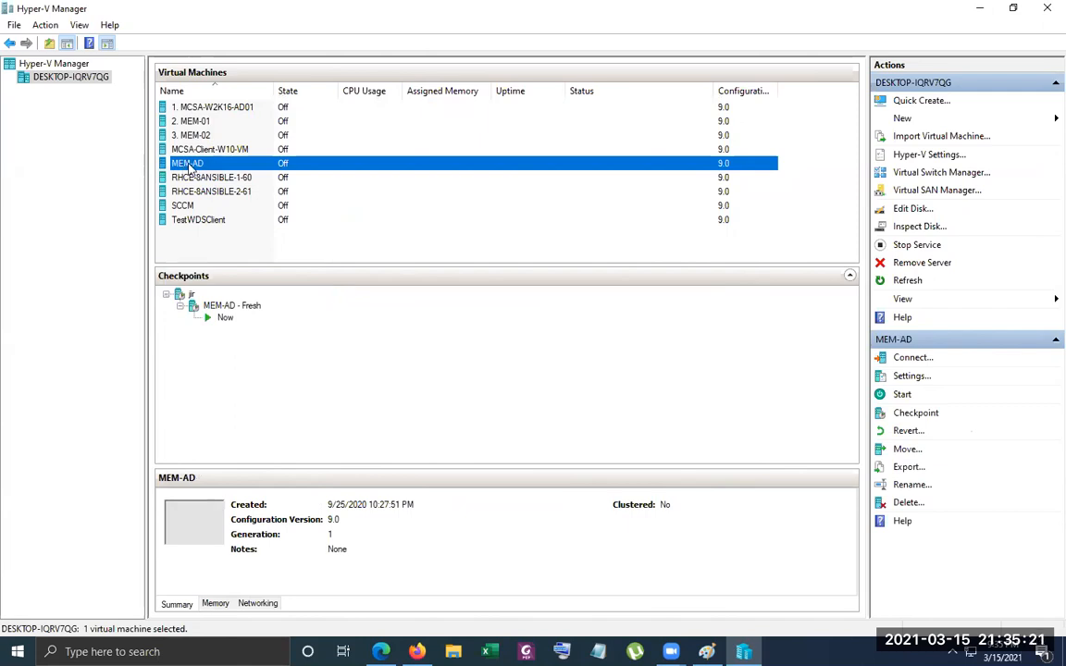
{"action": "right_click", "coordinate": [186, 167]}
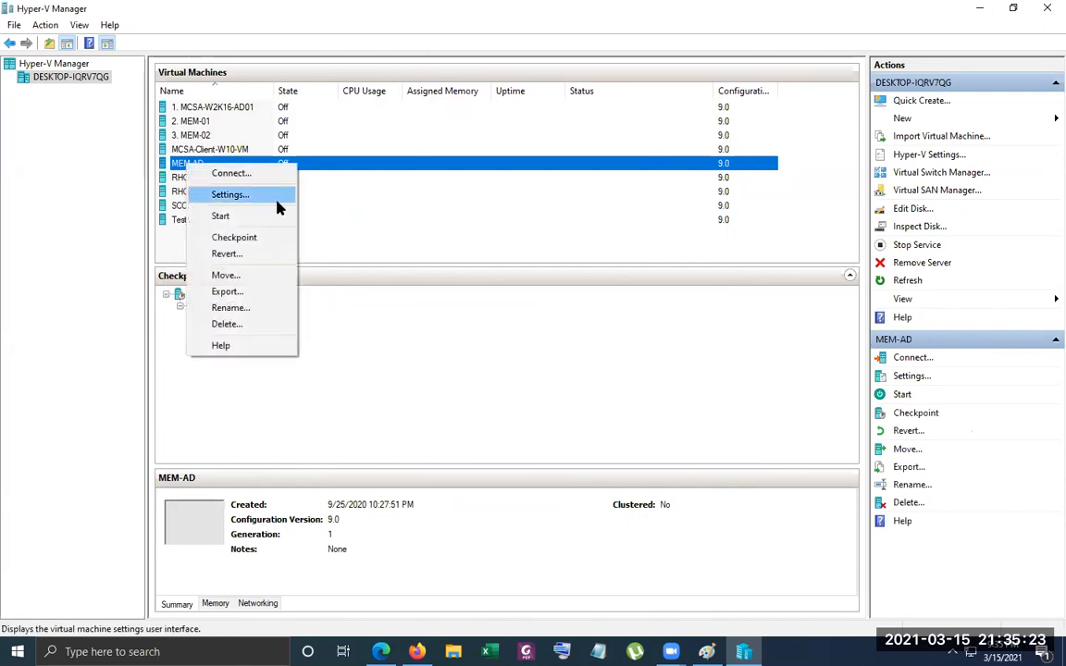
{"action": "left_click", "coordinate": [421, 241]}
{"action": "left_click", "coordinate": [220, 164]}
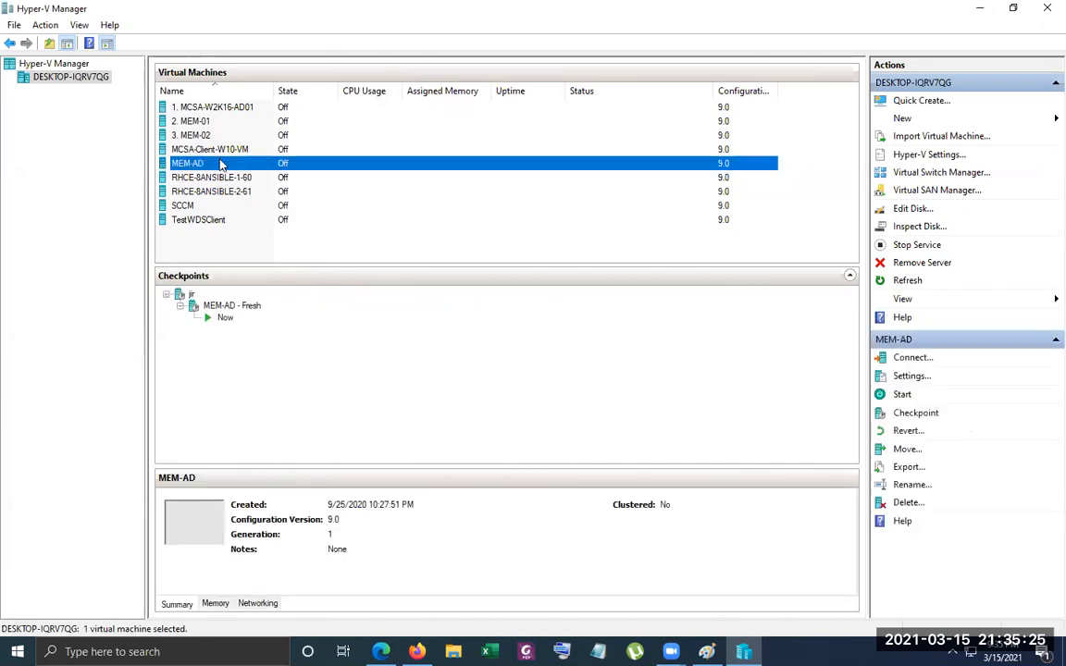
{"action": "right_click", "coordinate": [220, 163]}
Connect to the 1. MCSA-W2K16-AD01 virtual machine and start it, dismissing the display configuration prompt
{"action": "left_click", "coordinate": [199, 108]}
{"action": "right_click", "coordinate": [238, 108]}
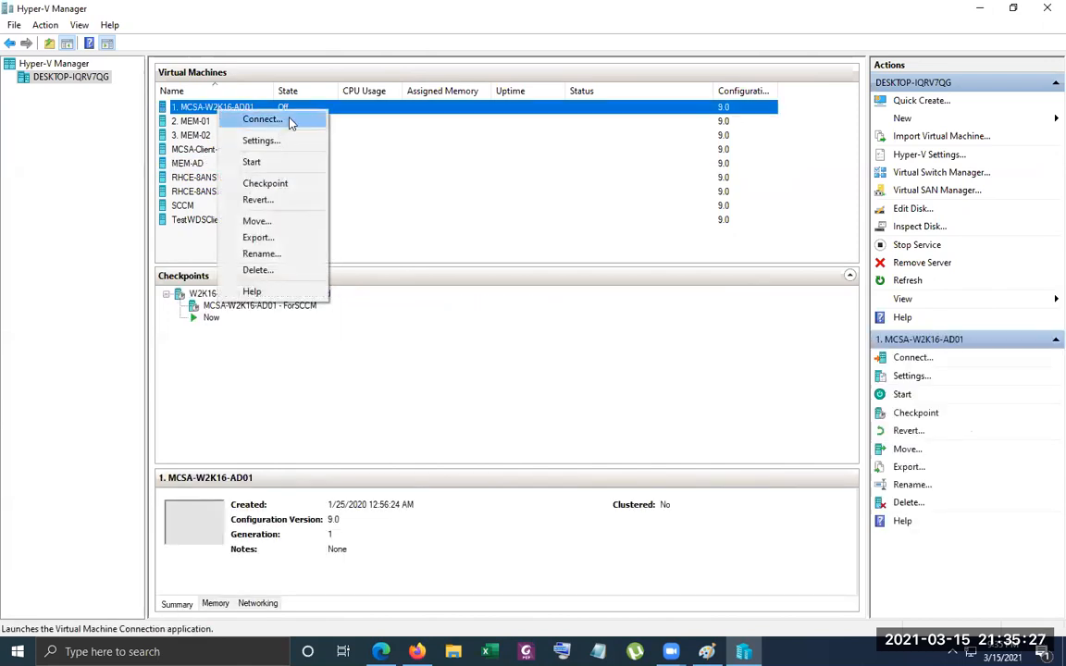
{"action": "left_click", "coordinate": [264, 117]}
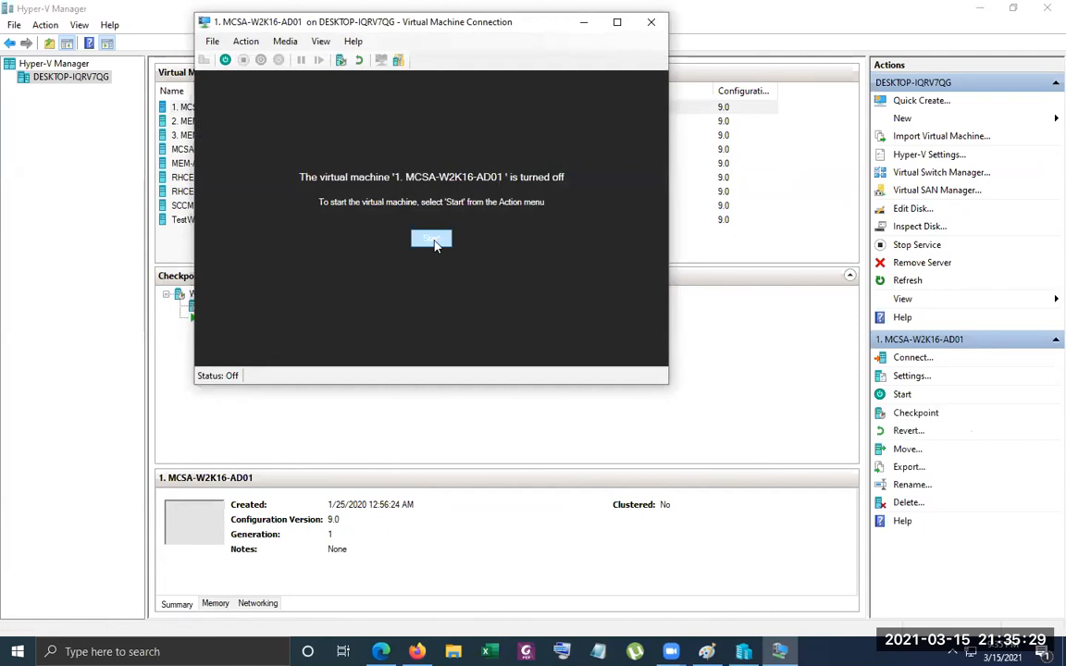
{"action": "left_click", "coordinate": [212, 41]}
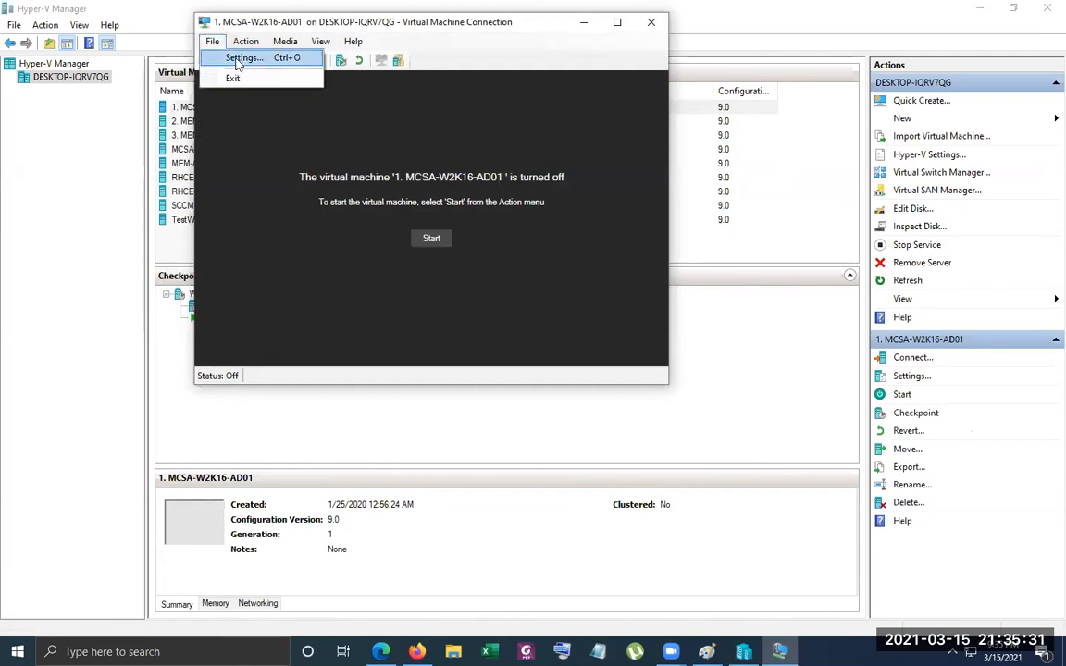
{"action": "left_click", "coordinate": [239, 57]}
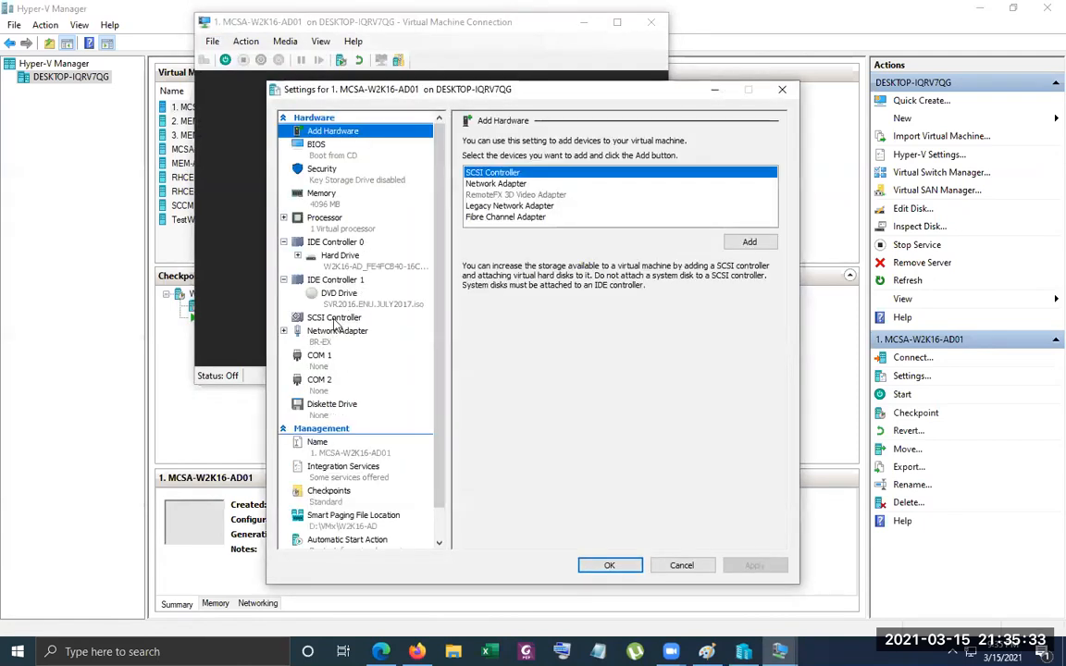
{"action": "left_click", "coordinate": [782, 89]}
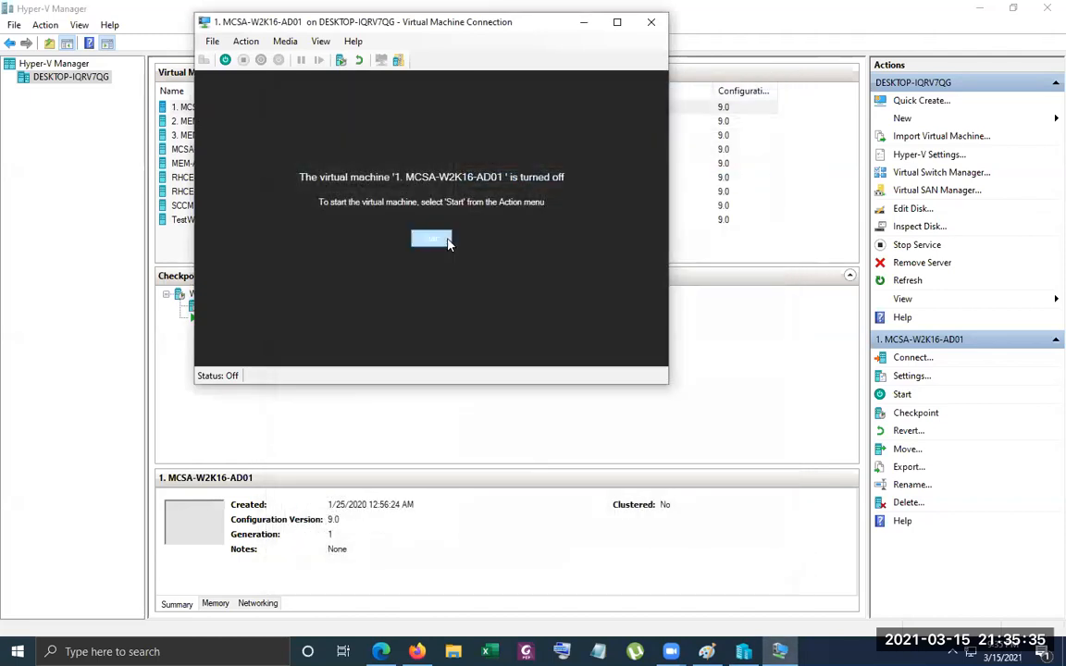
{"action": "left_click", "coordinate": [429, 238]}
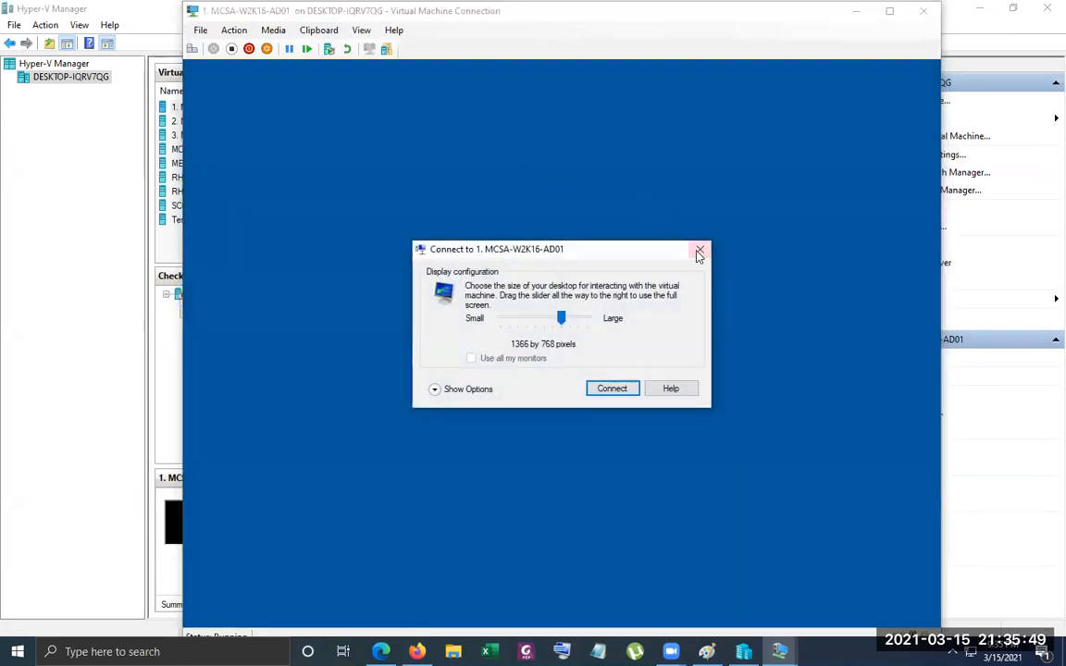
{"action": "left_click", "coordinate": [699, 251]}
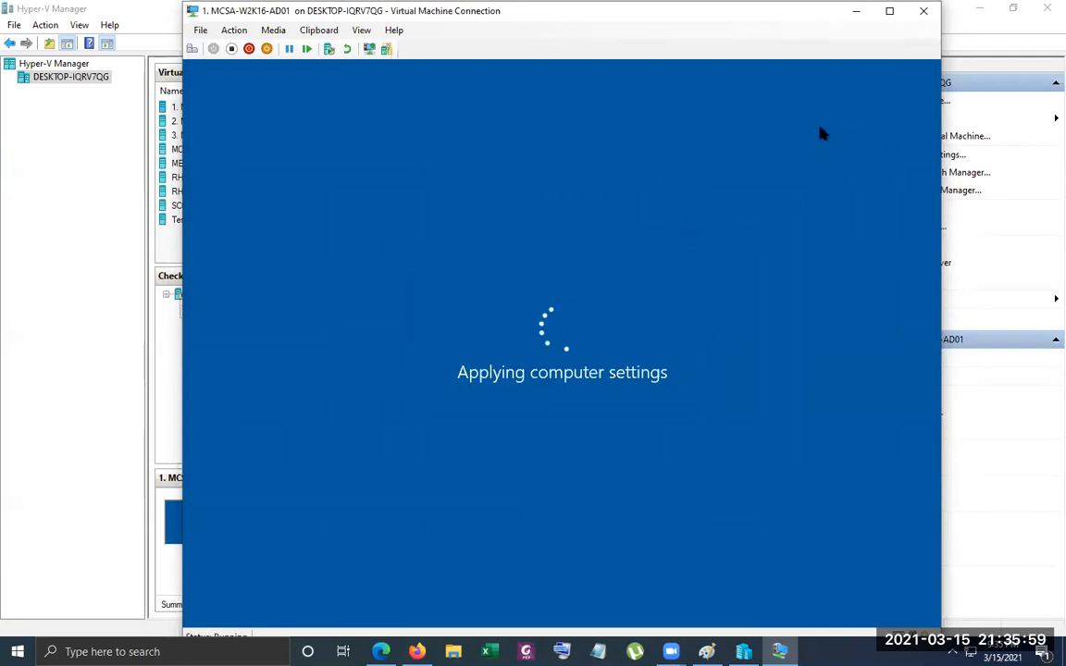
{"action": "left_click", "coordinate": [274, 30]}
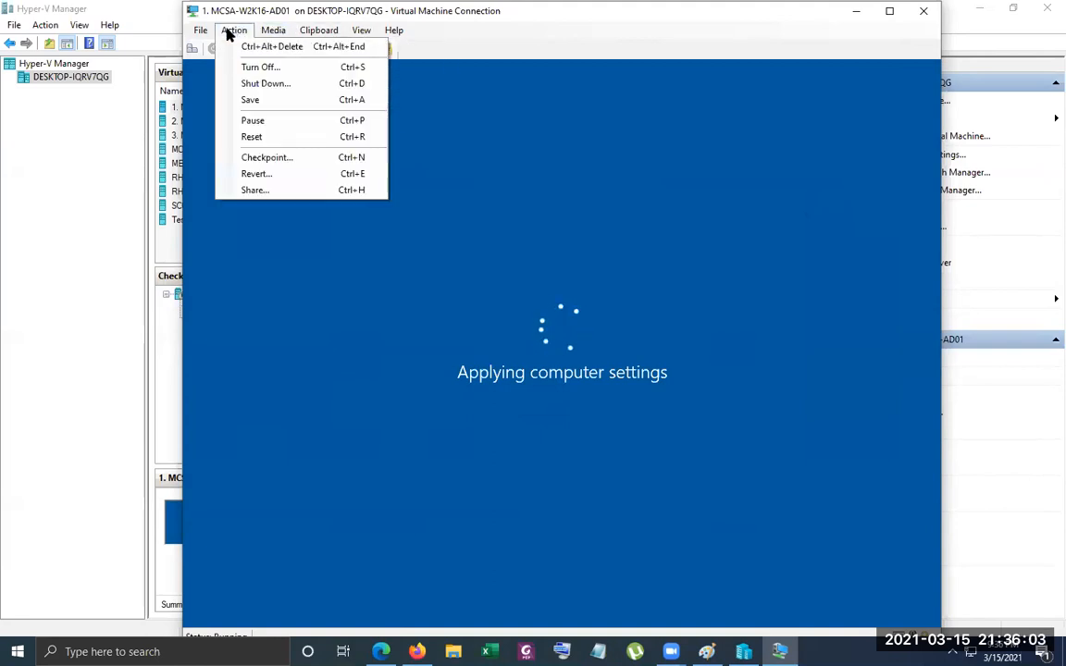
{"action": "mouse_move", "coordinate": [204, 31]}
{"action": "left_click", "coordinate": [454, 32]}
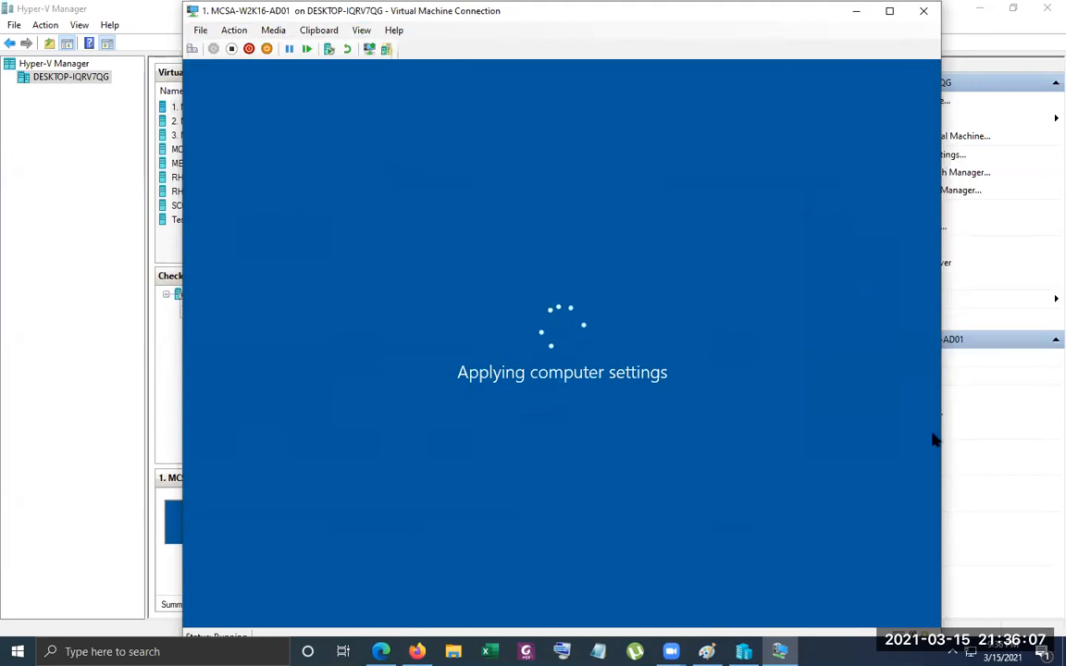
Clear the host's Mail, Security and Maintenance, and OneDrive notifications and return to the virtual machine
{"action": "left_click", "coordinate": [1042, 653]}
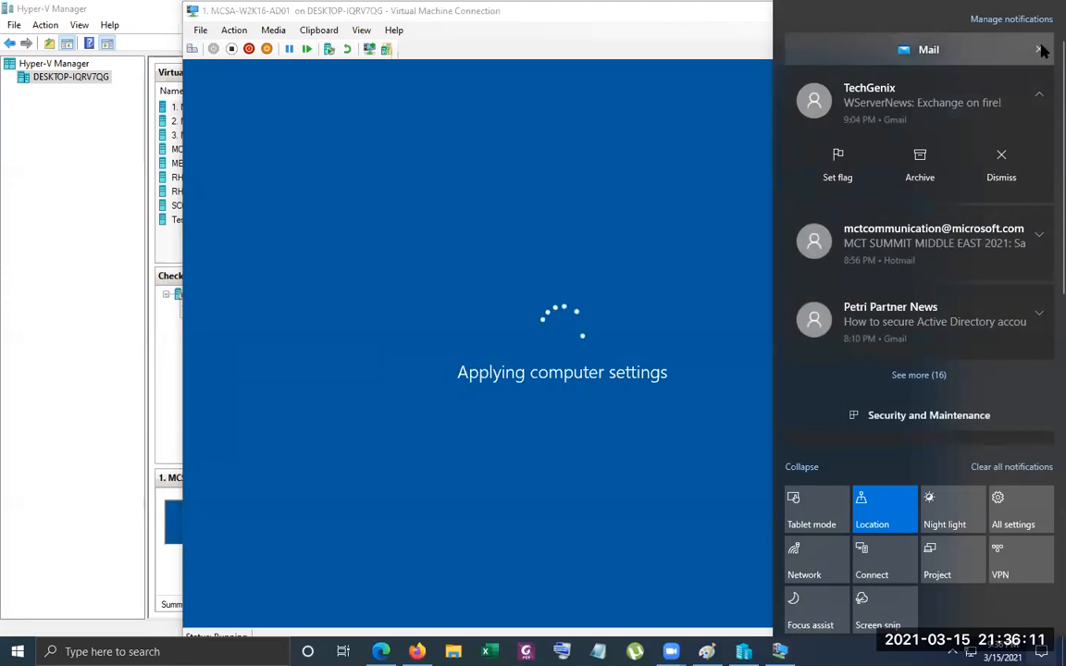
{"action": "left_click", "coordinate": [1041, 49]}
{"action": "left_click", "coordinate": [1040, 49]}
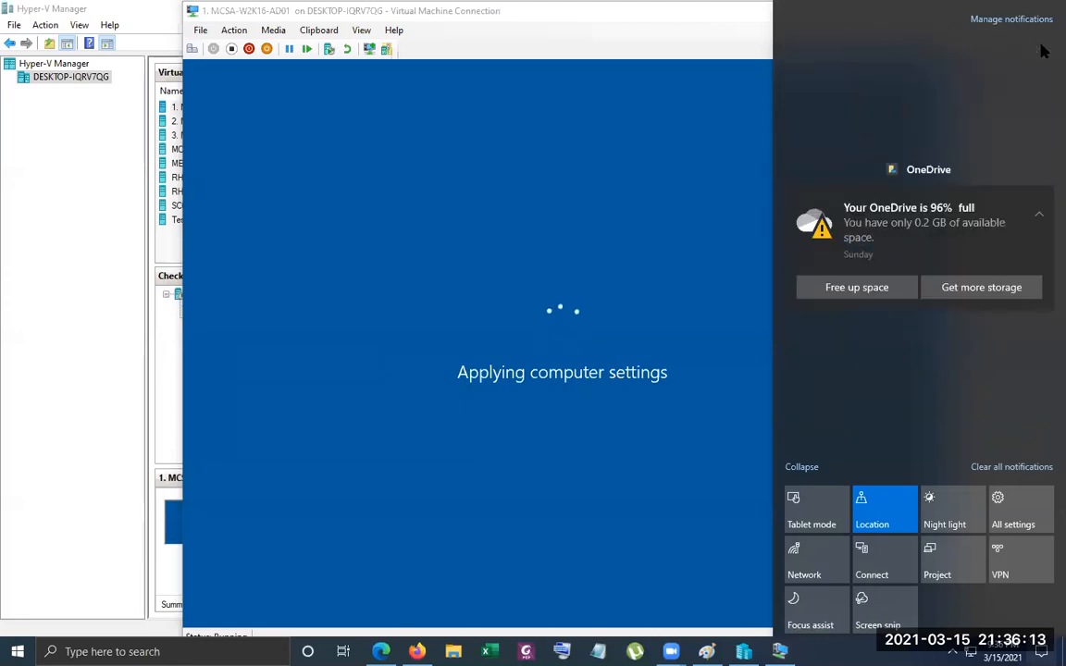
{"action": "left_click", "coordinate": [1040, 49]}
{"action": "left_click", "coordinate": [637, 300]}
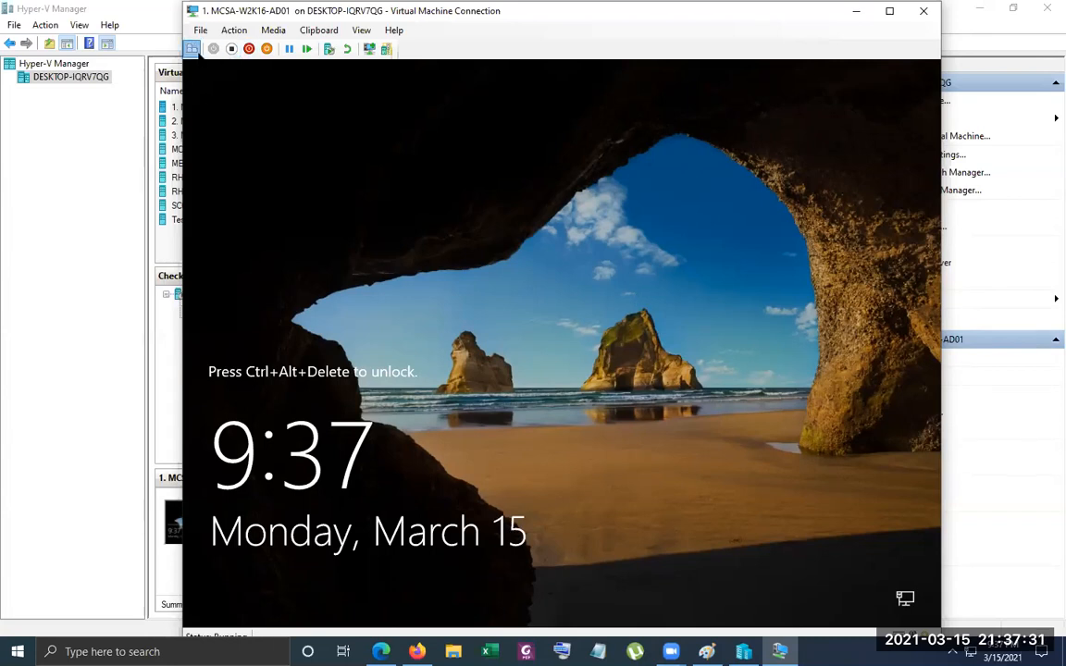
Unlock the 1. MCSA-W2K16-AD01 virtual machine and sign in as ABC\Administrator with the account password
{"action": "left_click", "coordinate": [191, 48]}
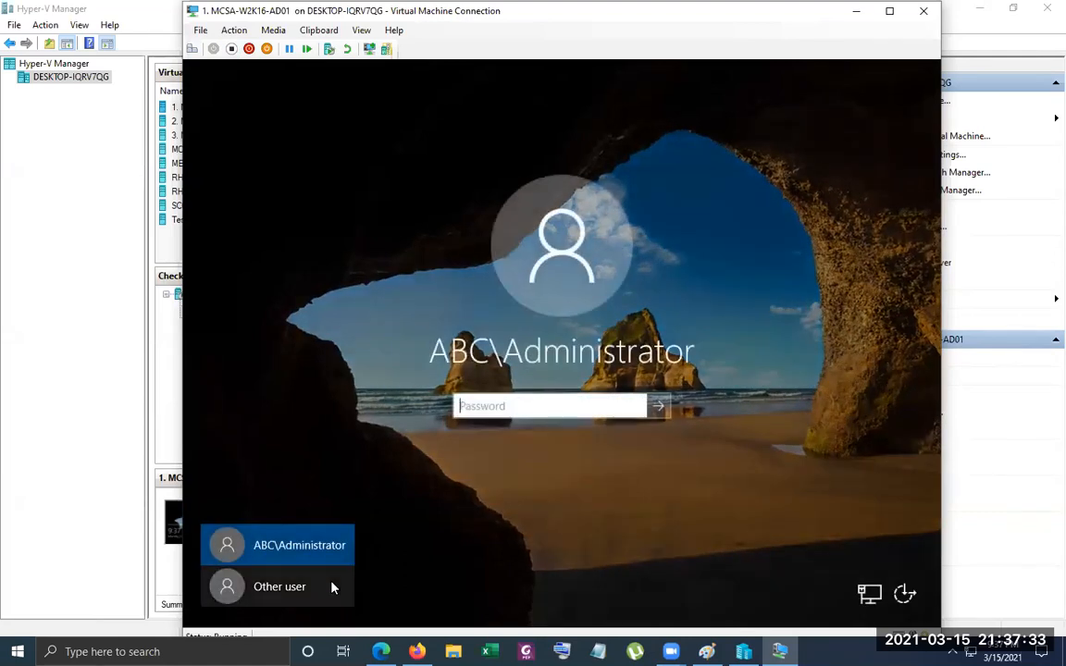
{"action": "left_click", "coordinate": [532, 410]}
{"action": "type", "text": "••••••••"}
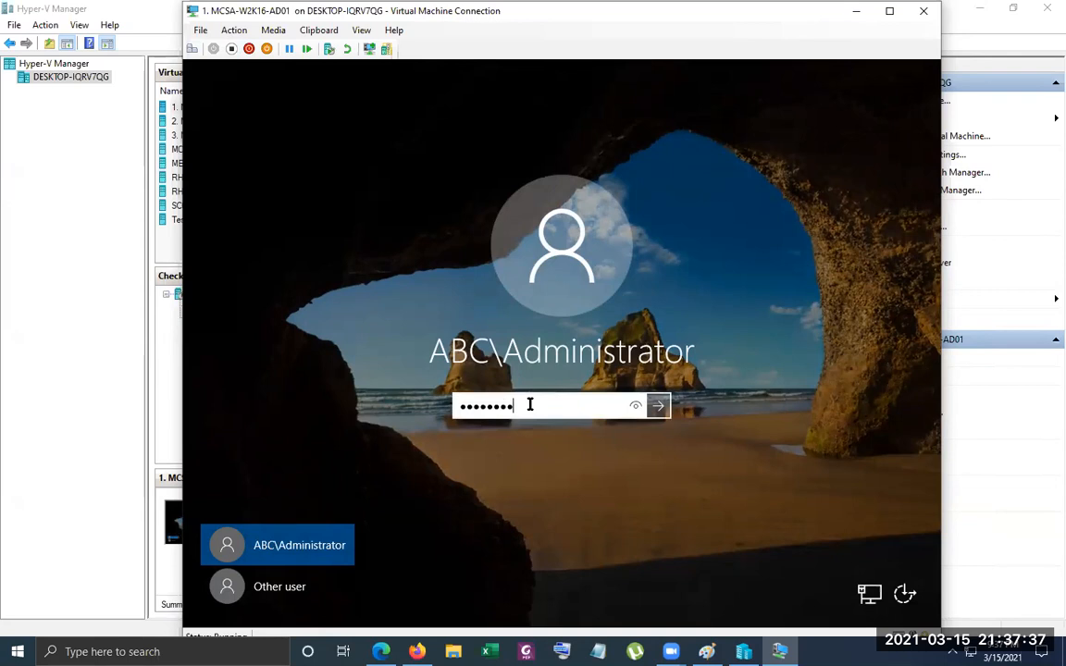
{"action": "key", "text": "Return"}
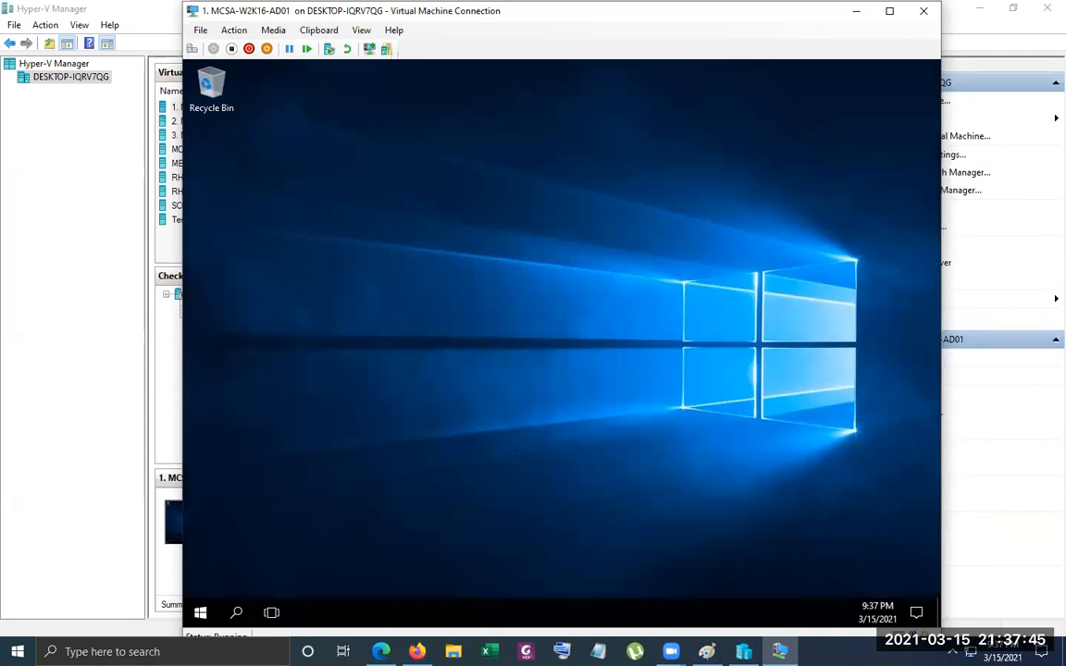
Review the domain and forest diagram in Paint, return to the virtual machine and close its Settings window
{"action": "left_click", "coordinate": [707, 652]}
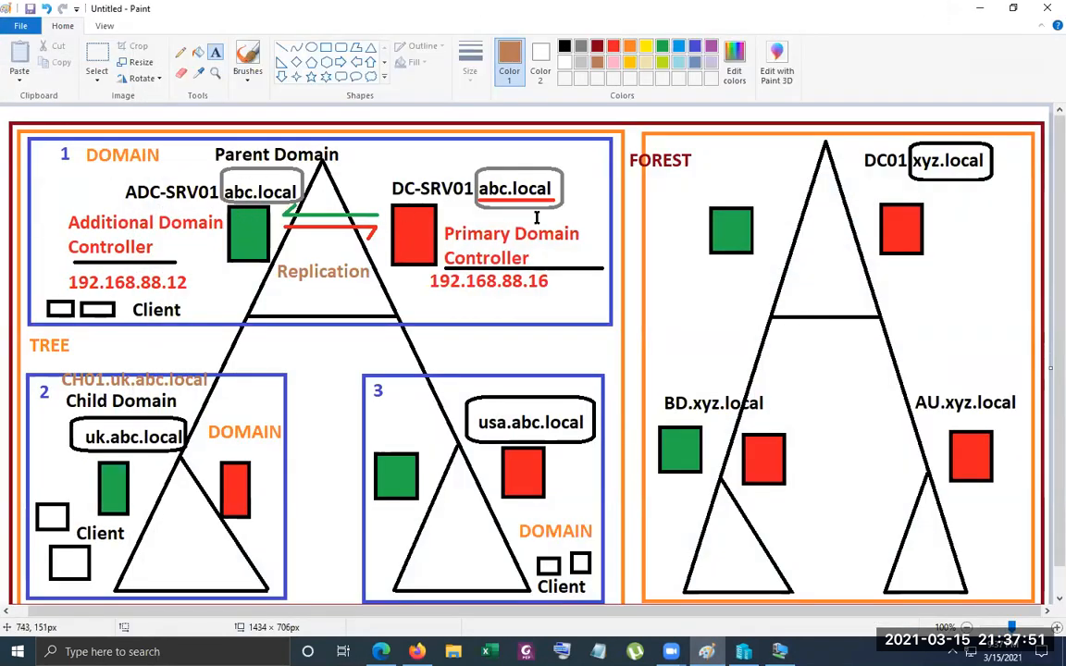
{"action": "left_click", "coordinate": [991, 12]}
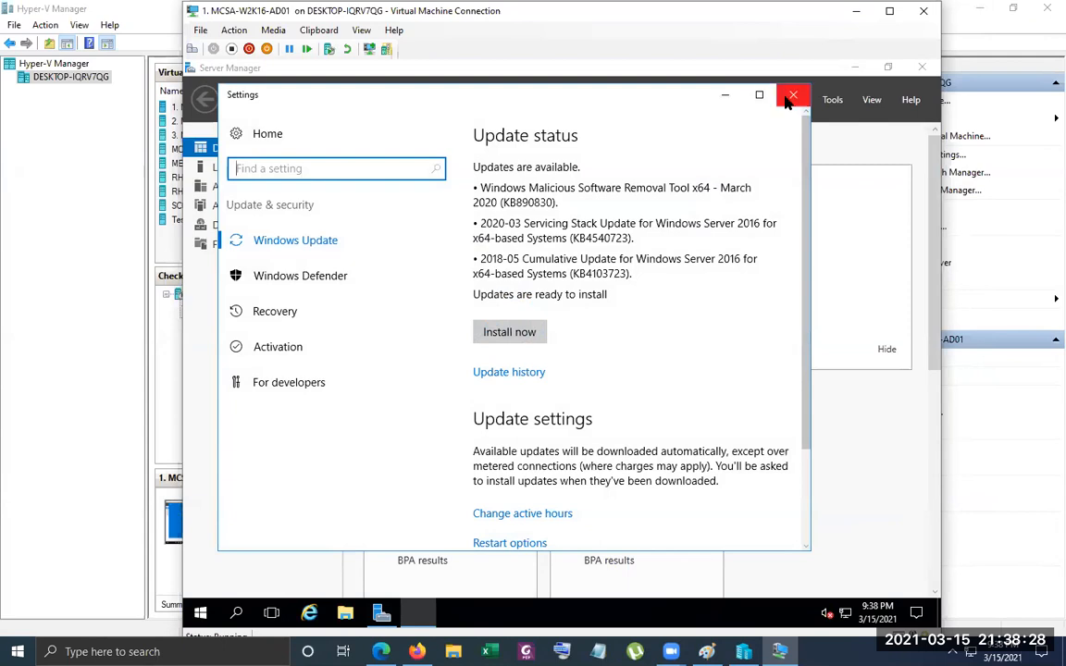
{"action": "left_click", "coordinate": [790, 97]}
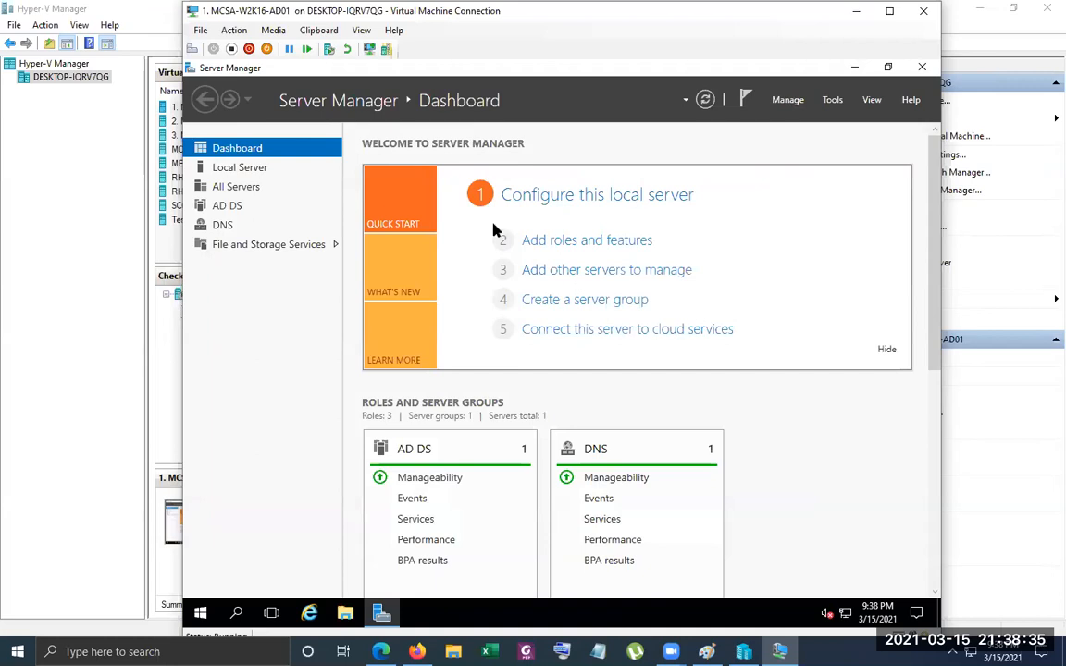
Open the local server's network connections from its Ethernet property in Server Manager
{"action": "left_click", "coordinate": [267, 169]}
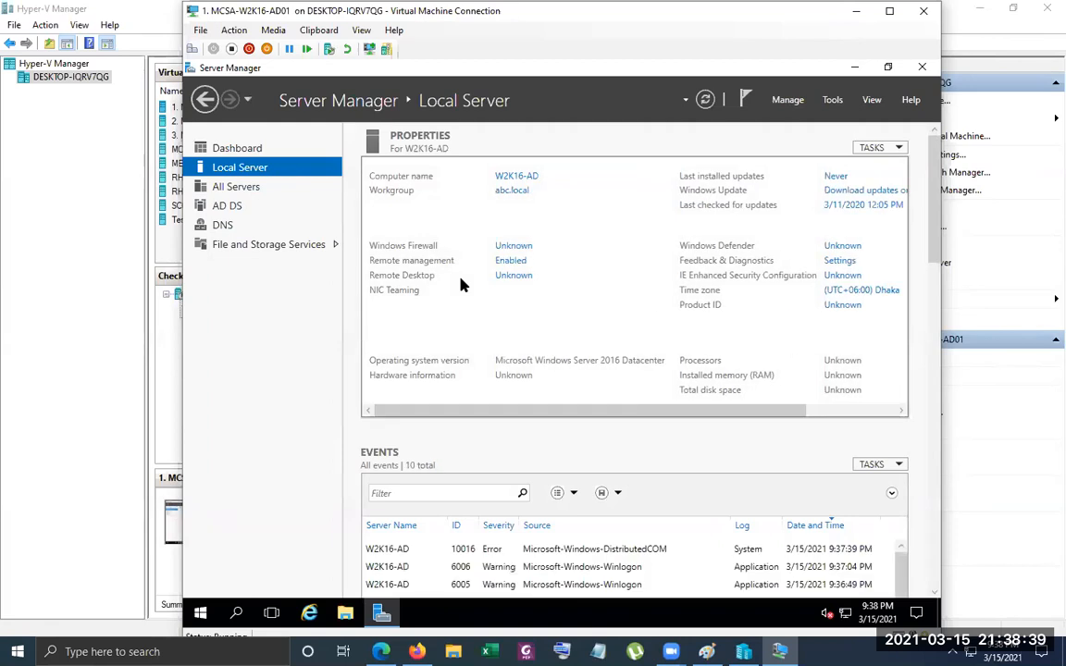
{"action": "left_click", "coordinate": [522, 309]}
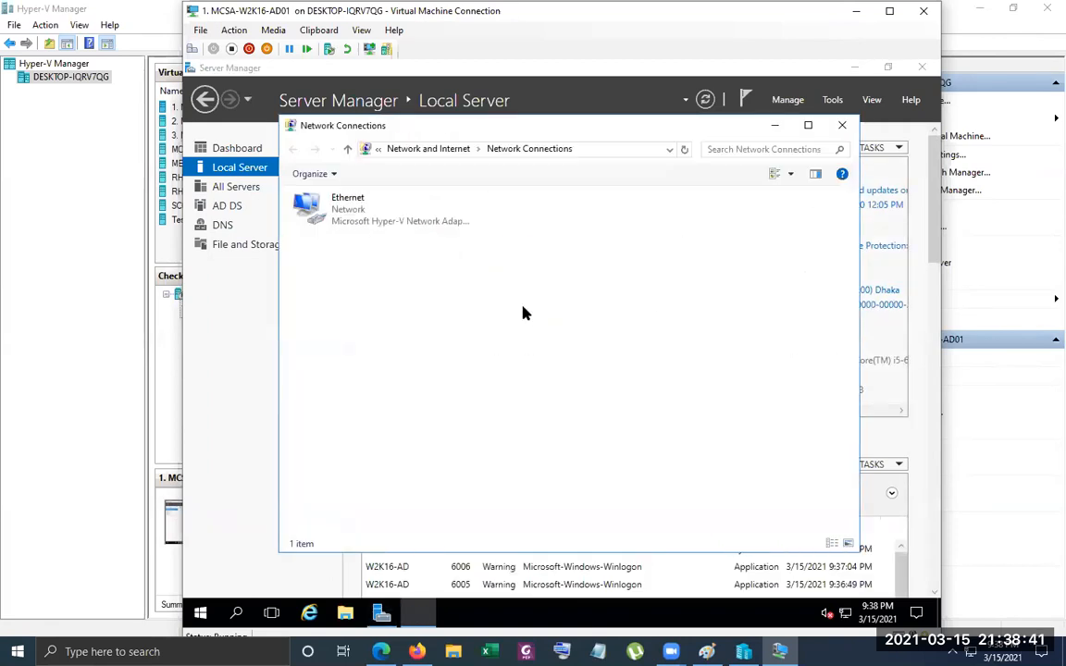
{"action": "right_click", "coordinate": [351, 216]}
{"action": "left_click", "coordinate": [654, 343]}
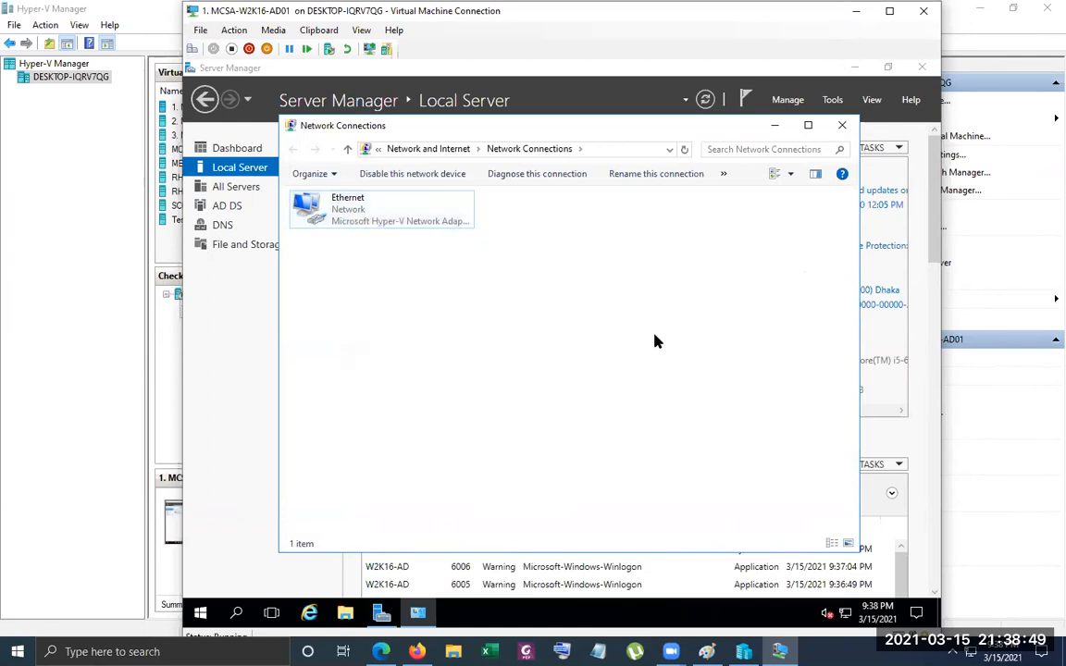
{"action": "right_click", "coordinate": [656, 345]}
{"action": "left_click", "coordinate": [711, 400]}
Check the Ethernet adapter's status and network connection details, and close both windows
{"action": "right_click", "coordinate": [377, 212]}
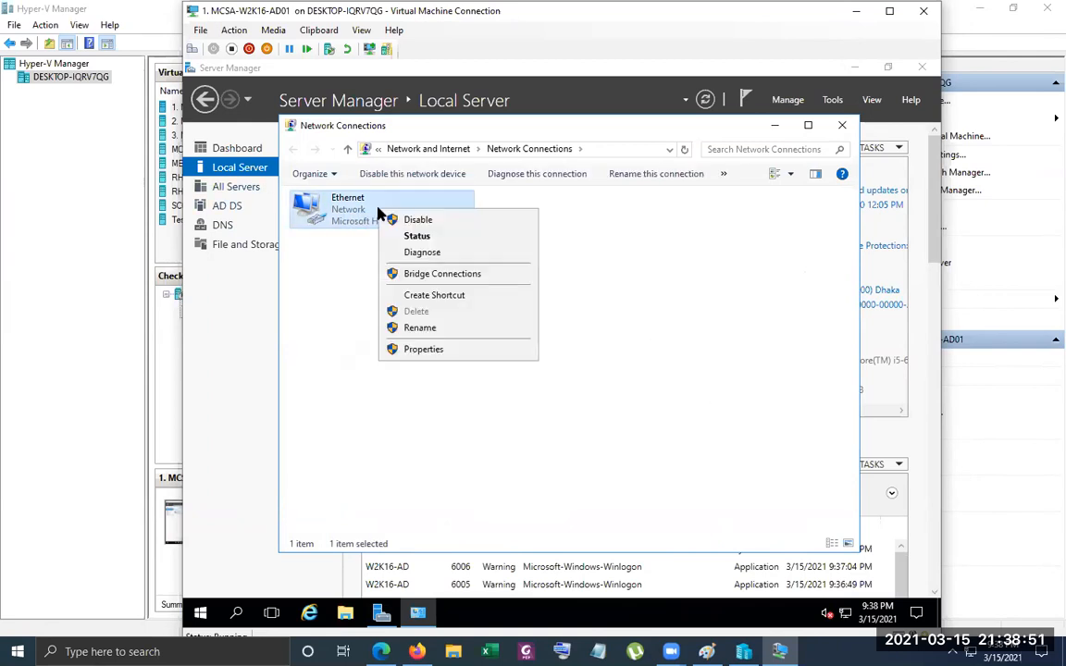
{"action": "left_click", "coordinate": [417, 236]}
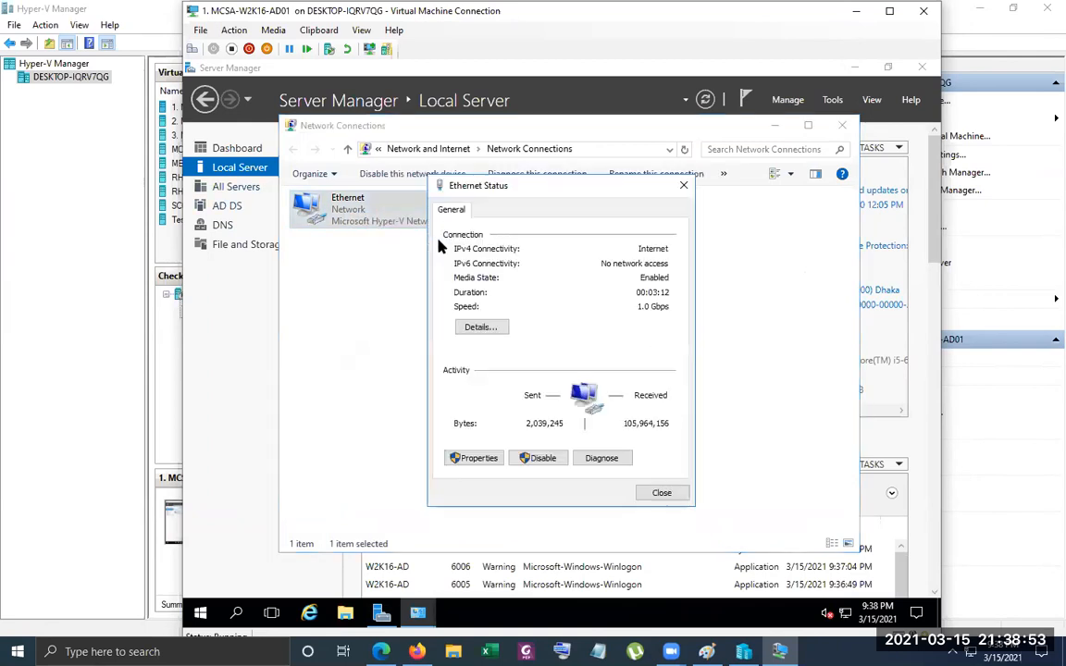
{"action": "left_click", "coordinate": [478, 329]}
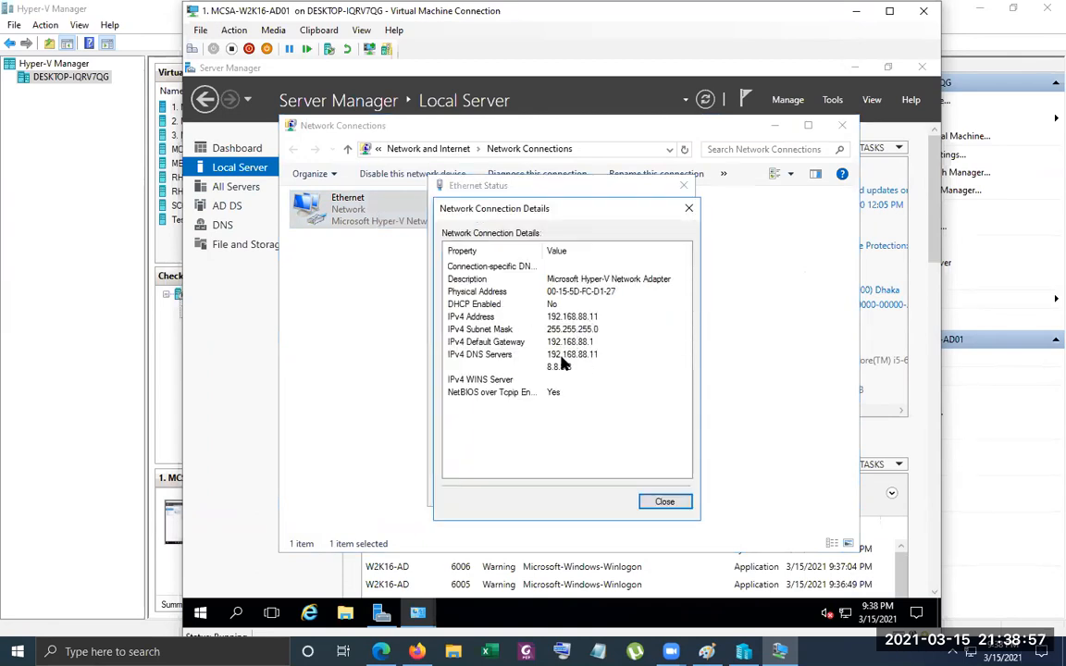
{"action": "left_click", "coordinate": [662, 504]}
{"action": "left_click", "coordinate": [674, 498]}
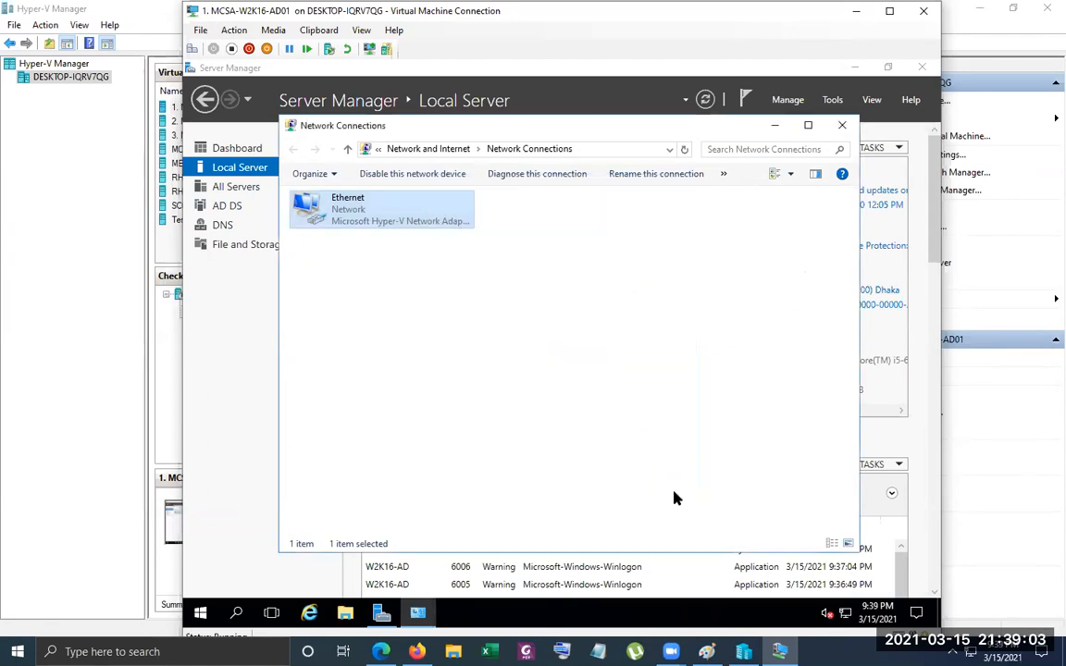
Disable and re-enable the Ethernet adapter, and minimize the Network Connections window
{"action": "right_click", "coordinate": [353, 214]}
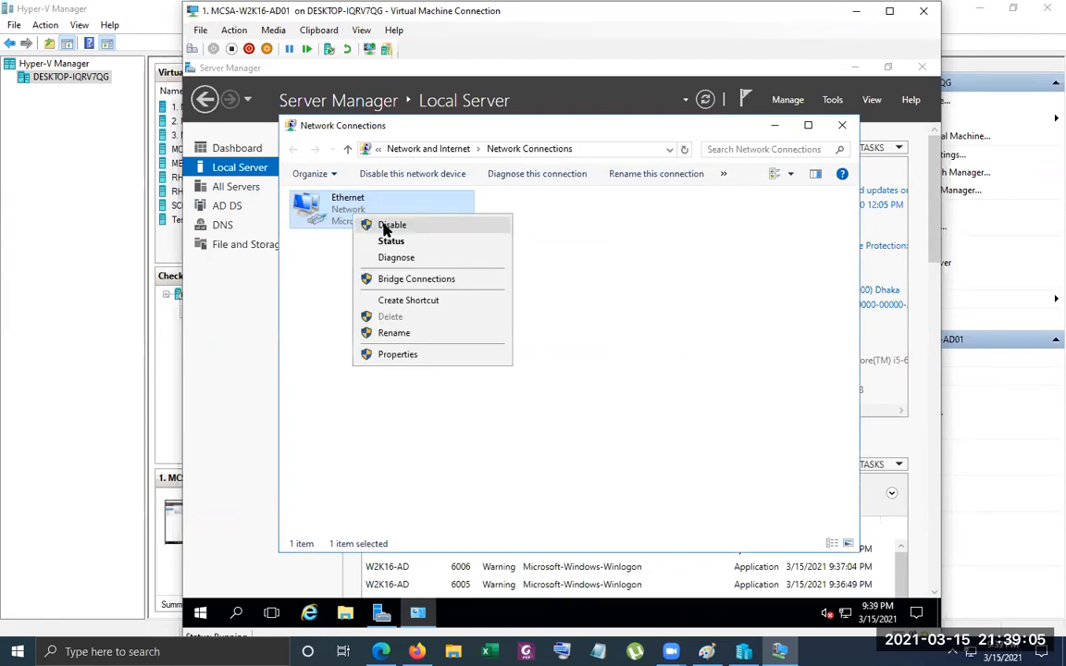
{"action": "left_click", "coordinate": [382, 223]}
{"action": "right_click", "coordinate": [341, 213]}
{"action": "left_click", "coordinate": [374, 222]}
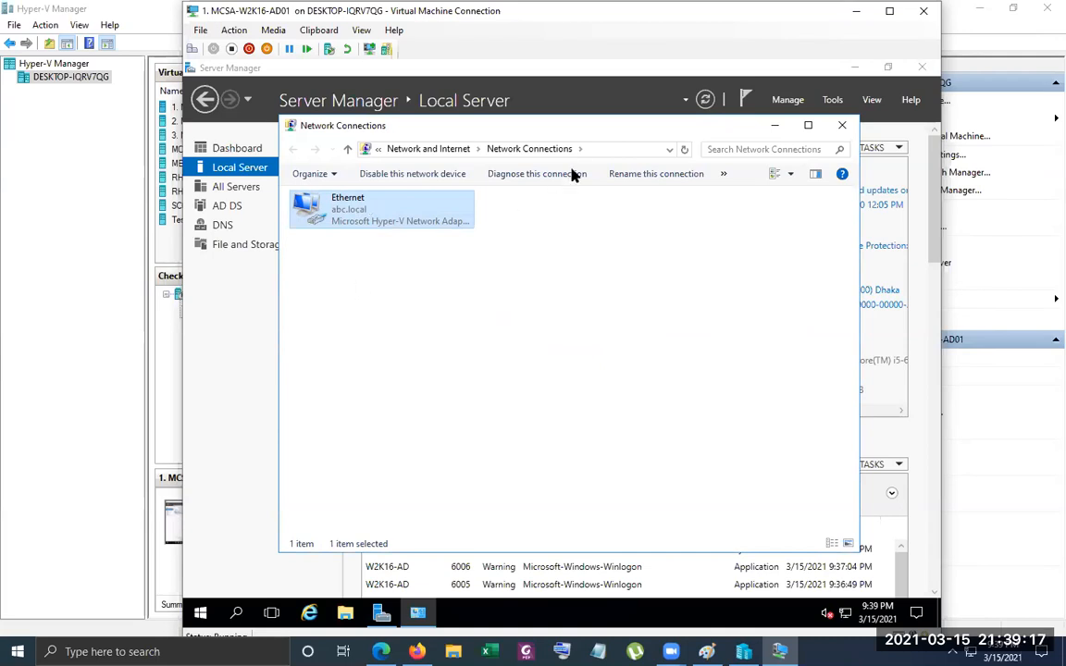
{"action": "left_click", "coordinate": [775, 126]}
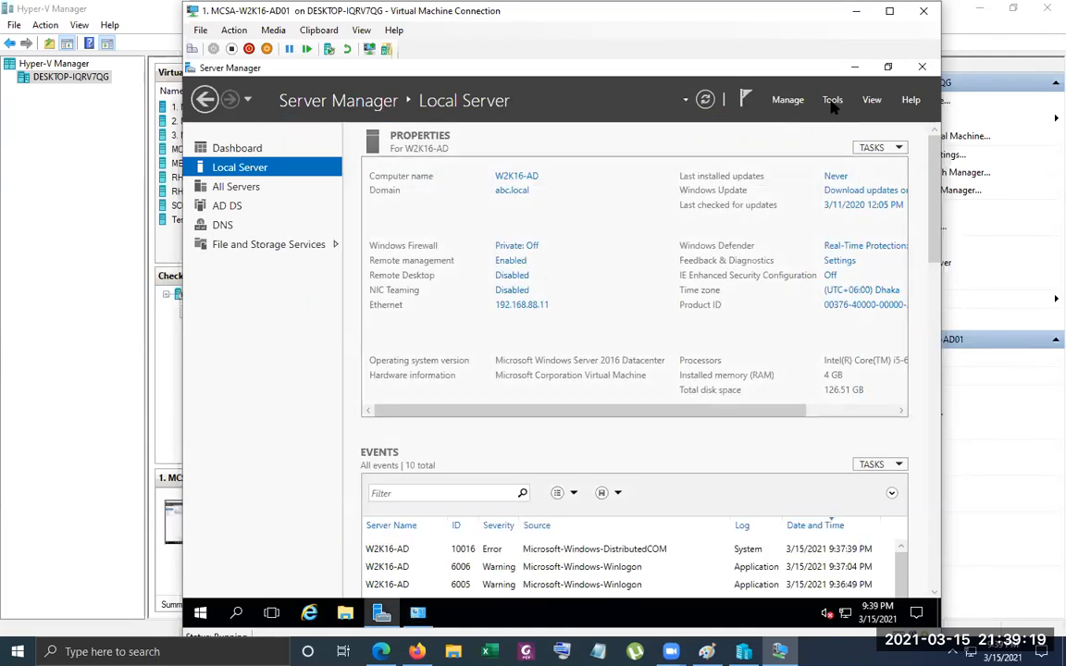
Open DNS Manager and check the w2k16-ad host record in the abc.local forward lookup zone
{"action": "left_click", "coordinate": [833, 99]}
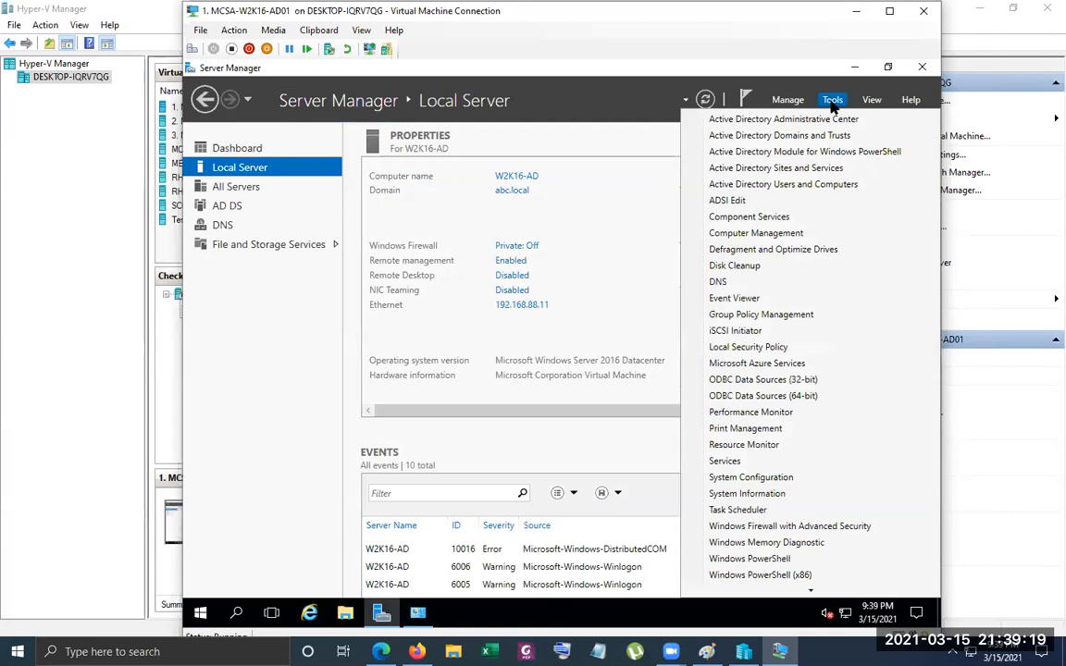
{"action": "left_click", "coordinate": [802, 281]}
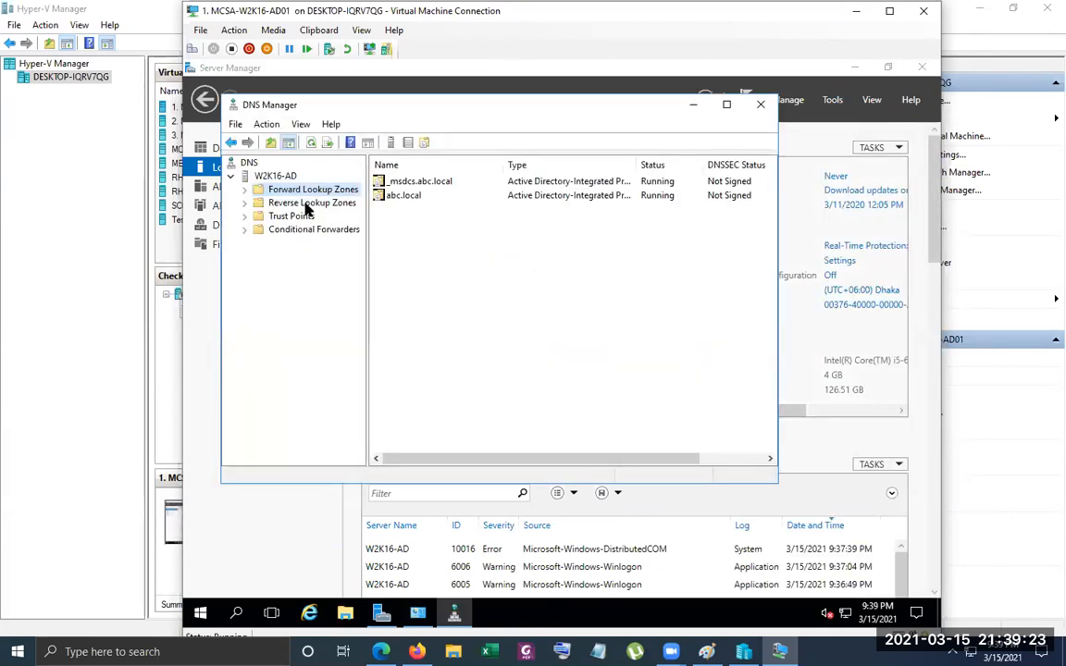
{"action": "double_click", "coordinate": [299, 189]}
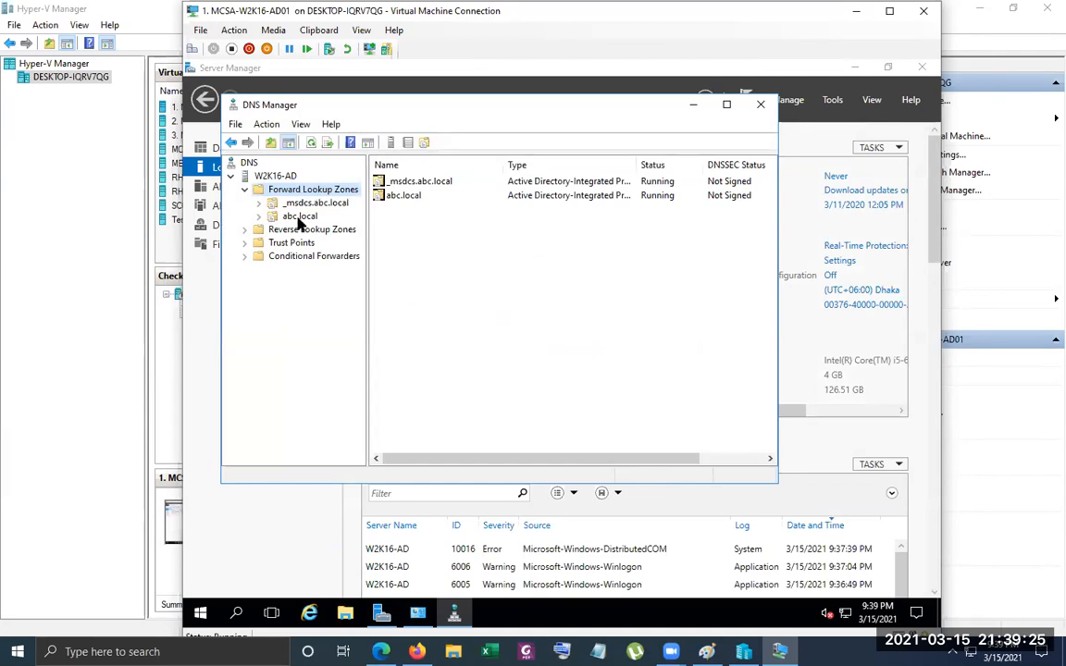
{"action": "left_click", "coordinate": [288, 215]}
{"action": "left_click", "coordinate": [408, 310]}
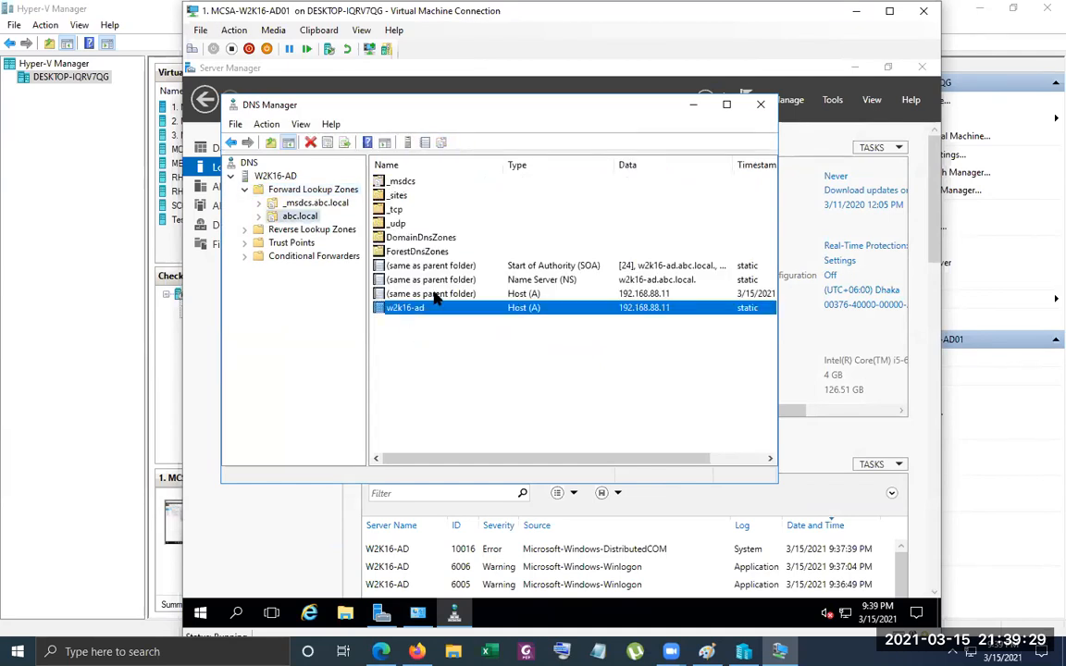
Compare the server's reverse lookup pointer record with its abc.local host record, and close DNS Manager
{"action": "double_click", "coordinate": [286, 229]}
{"action": "left_click", "coordinate": [294, 243]}
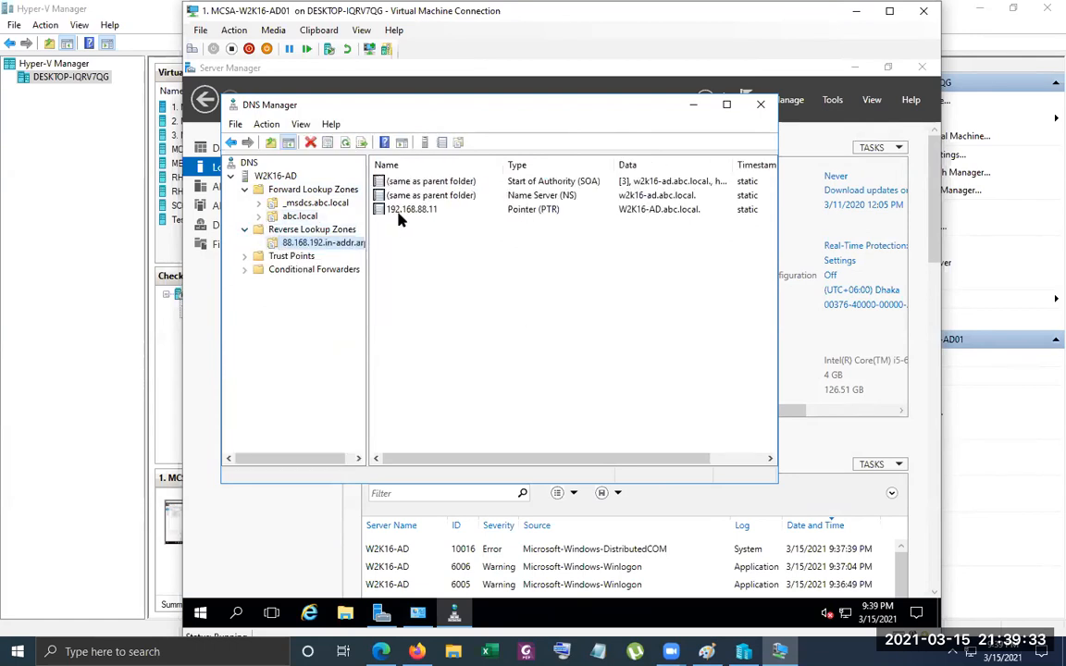
{"action": "left_click", "coordinate": [410, 210]}
{"action": "left_click", "coordinate": [303, 217]}
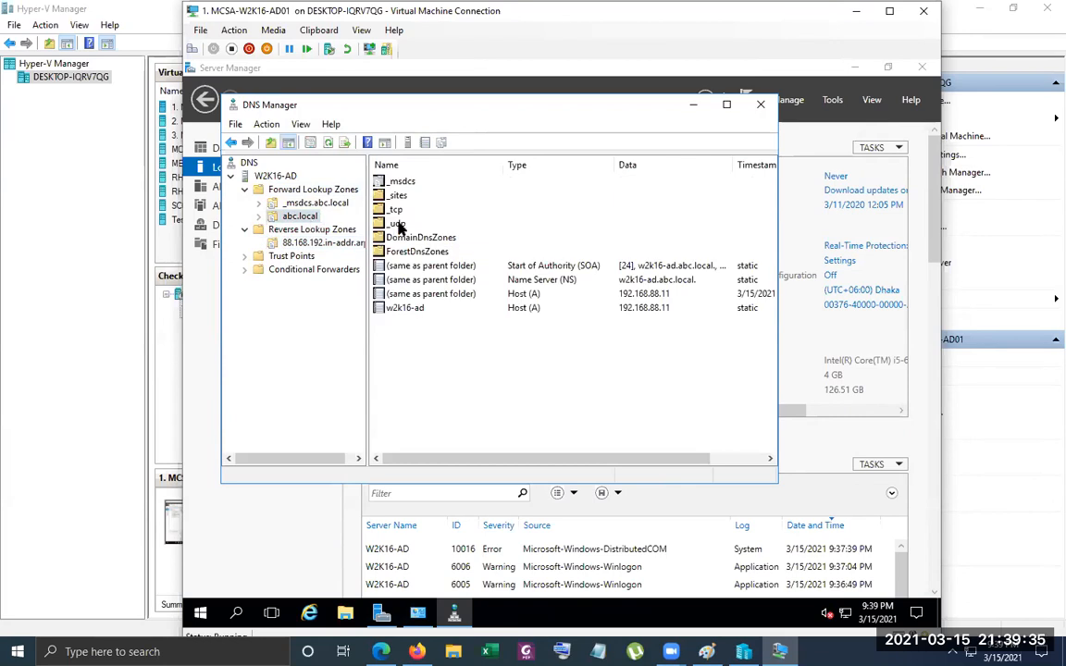
{"action": "left_click", "coordinate": [505, 308]}
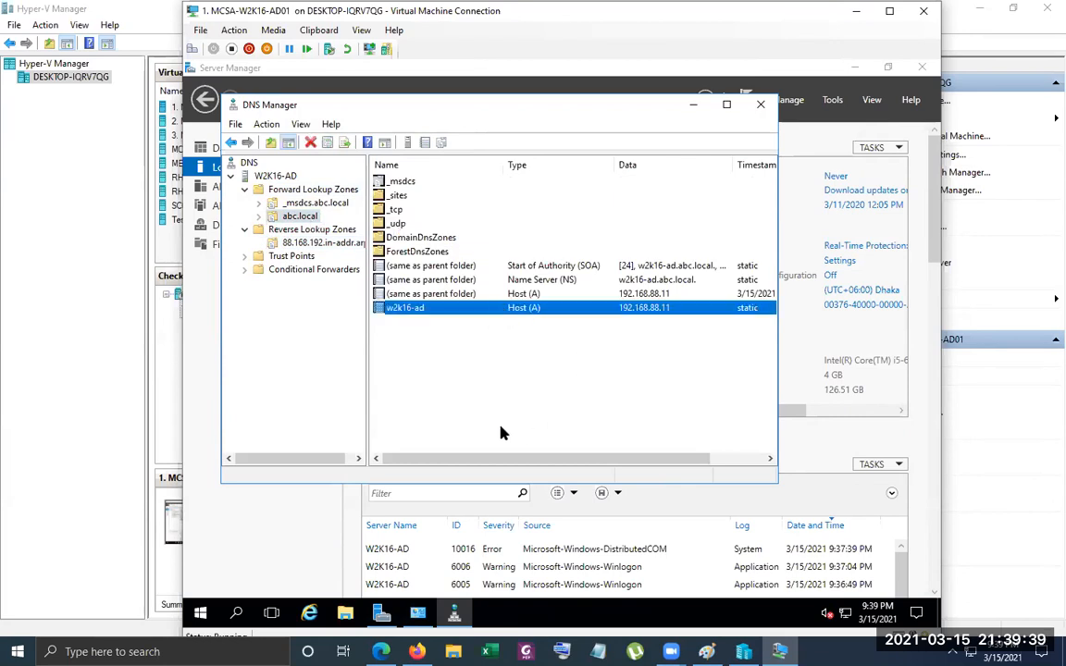
{"action": "left_click", "coordinate": [761, 105]}
Open Active Directory Users and Computers and browse the abc.local containers from Builtin through Managed Service Accounts
{"action": "left_click", "coordinate": [833, 100]}
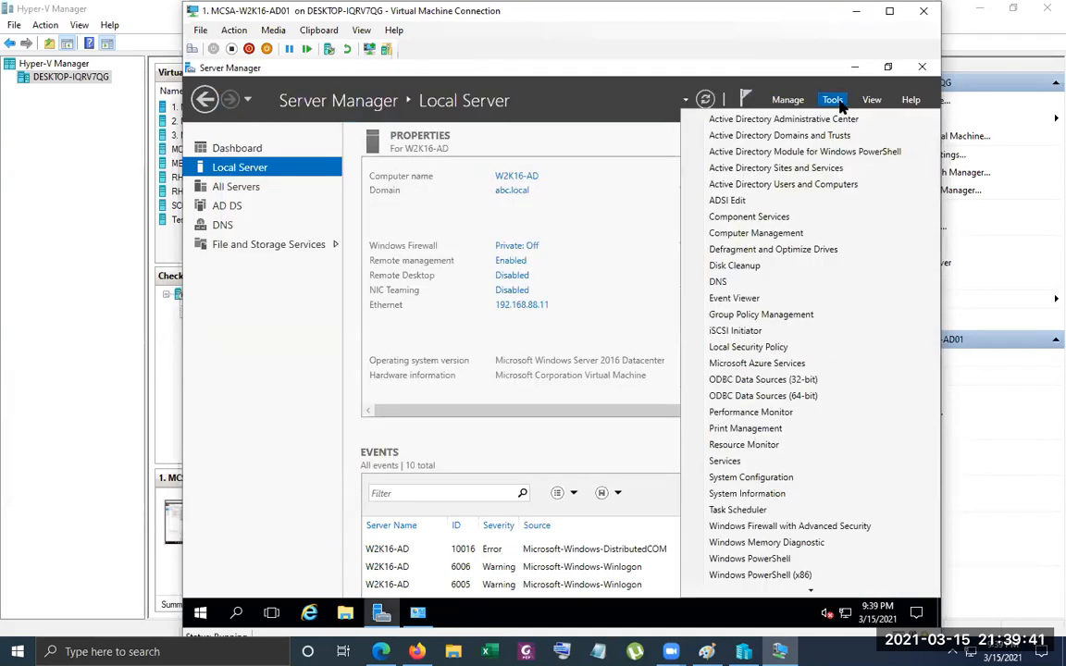
{"action": "left_click", "coordinate": [782, 184]}
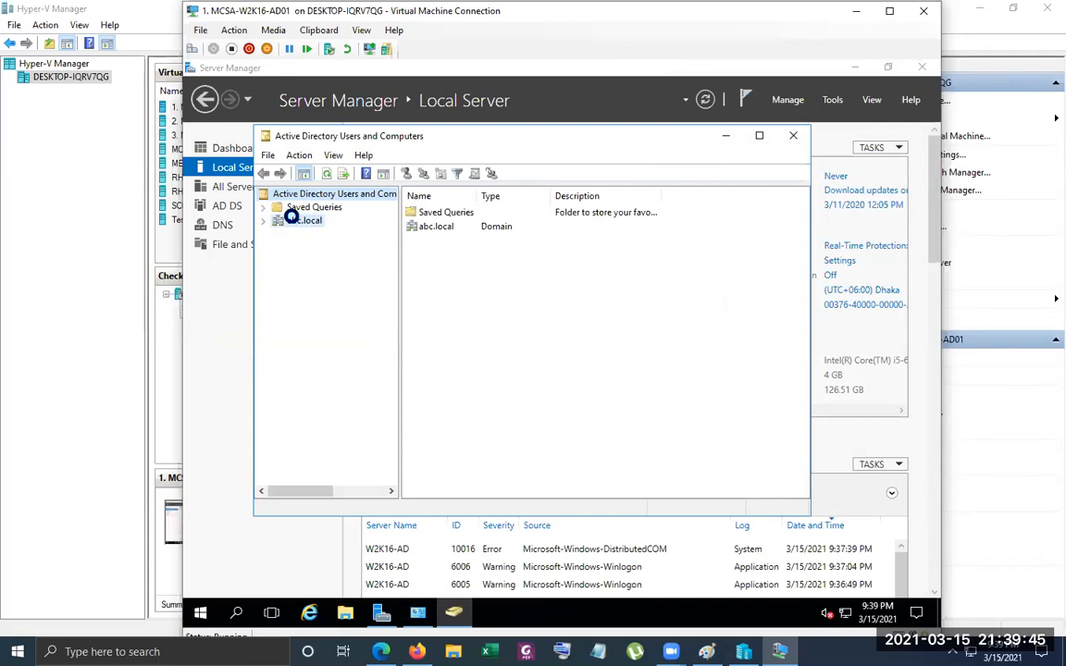
{"action": "double_click", "coordinate": [294, 220]}
{"action": "left_click", "coordinate": [310, 234]}
{"action": "left_click", "coordinate": [321, 247]}
{"action": "left_click", "coordinate": [319, 261]}
{"action": "left_click", "coordinate": [322, 274]}
{"action": "left_click", "coordinate": [316, 287]}
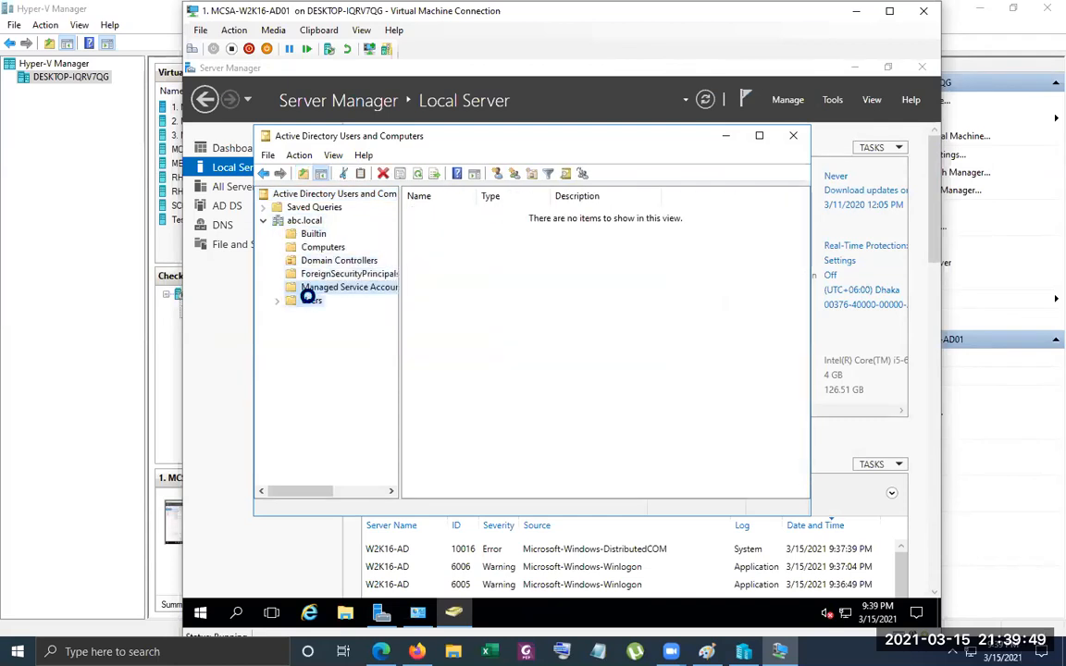
View the abc.local Users container with the Name column fitted to its contents, and close the console
{"action": "left_click", "coordinate": [311, 300]}
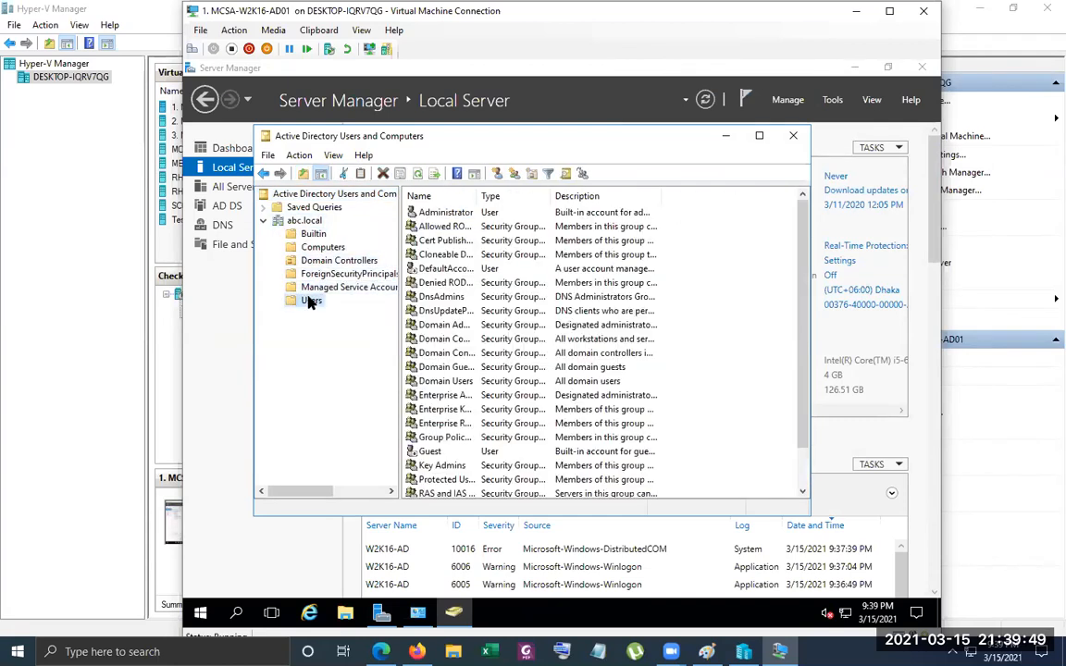
{"action": "double_click", "coordinate": [476, 189]}
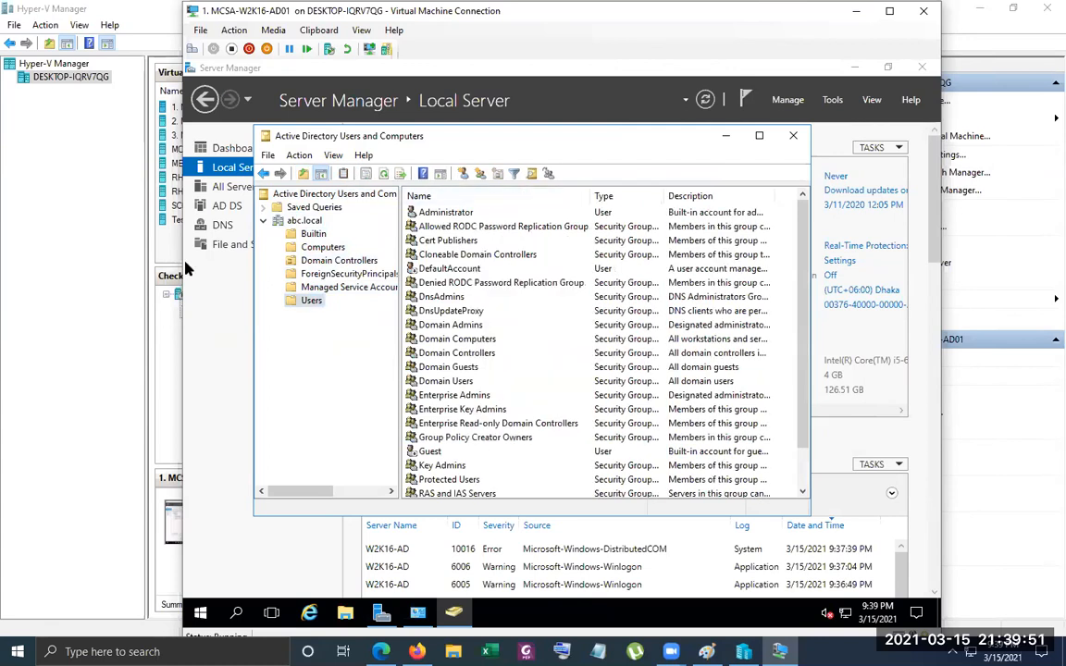
{"action": "left_click", "coordinate": [797, 137]}
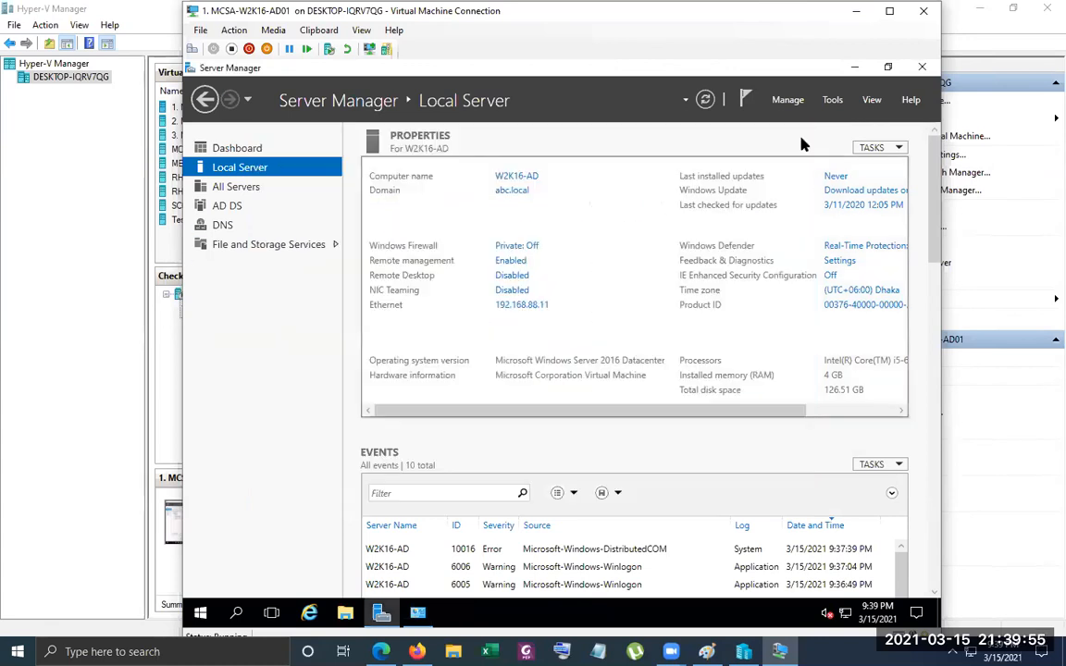
Open Active Directory Sites and Services and examine the default site, the subnets and the inter-site transports
{"action": "left_click", "coordinate": [833, 100]}
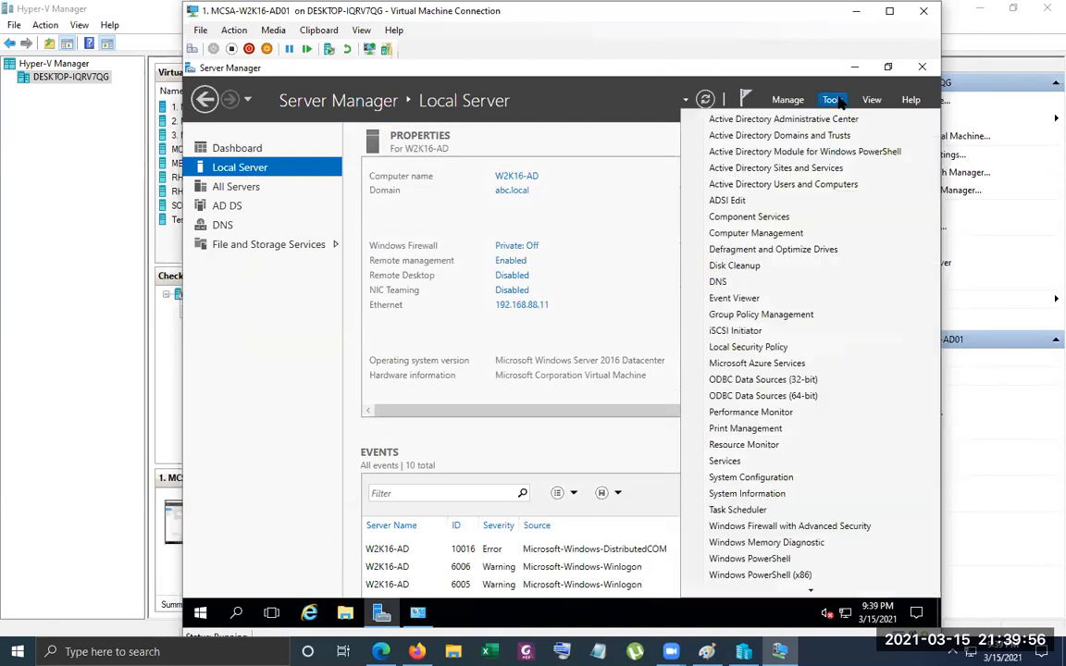
{"action": "left_click", "coordinate": [810, 172]}
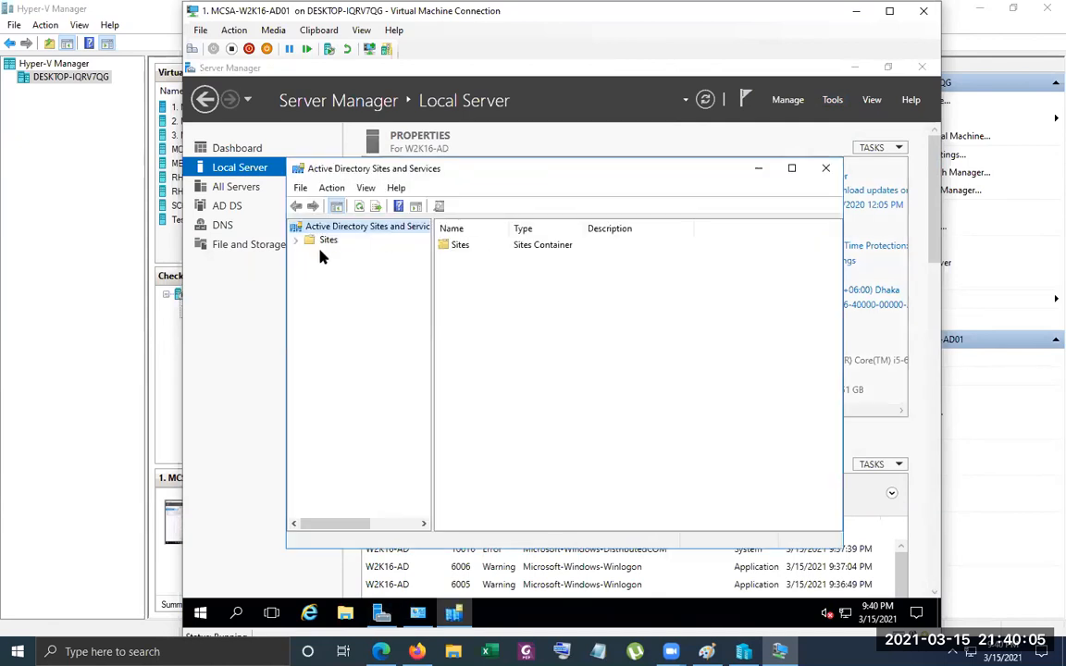
{"action": "double_click", "coordinate": [319, 241]}
{"action": "left_click", "coordinate": [357, 279]}
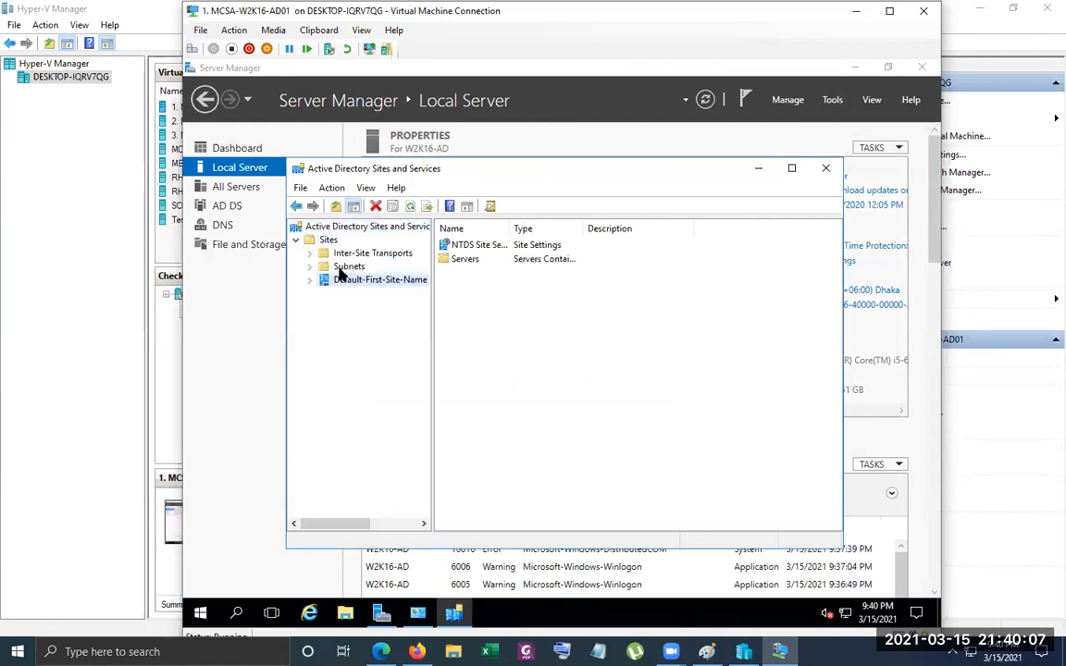
{"action": "left_click", "coordinate": [349, 267]}
{"action": "left_click", "coordinate": [309, 252]}
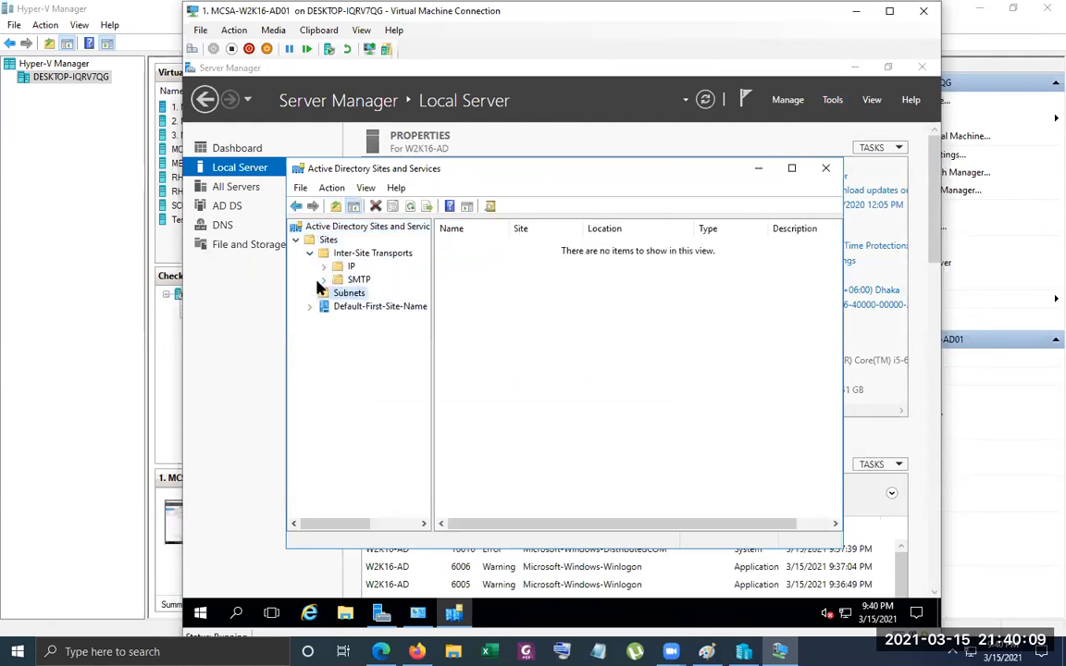
Inspect the NTDS Settings of the W2K16-AD server under Default-First-Site-Name
{"action": "left_click", "coordinate": [311, 306]}
{"action": "left_click", "coordinate": [323, 319]}
{"action": "left_click", "coordinate": [375, 333]}
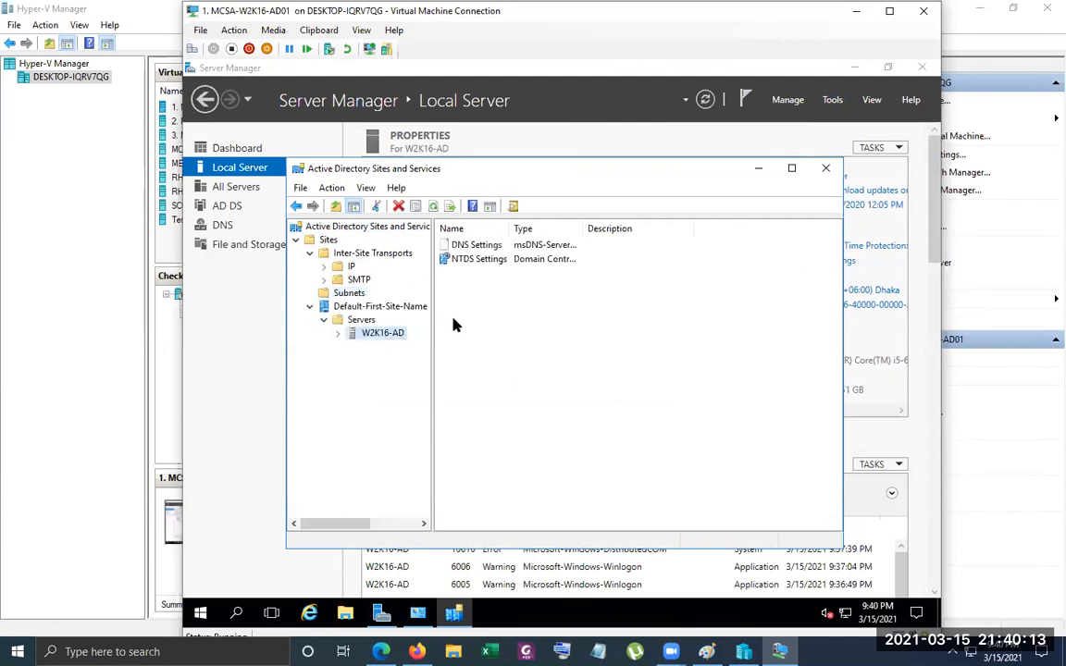
{"action": "double_click", "coordinate": [486, 261]}
Check the IP and SMTP inter-site transports, and close Active Directory Sites and Services
{"action": "left_click", "coordinate": [326, 256]}
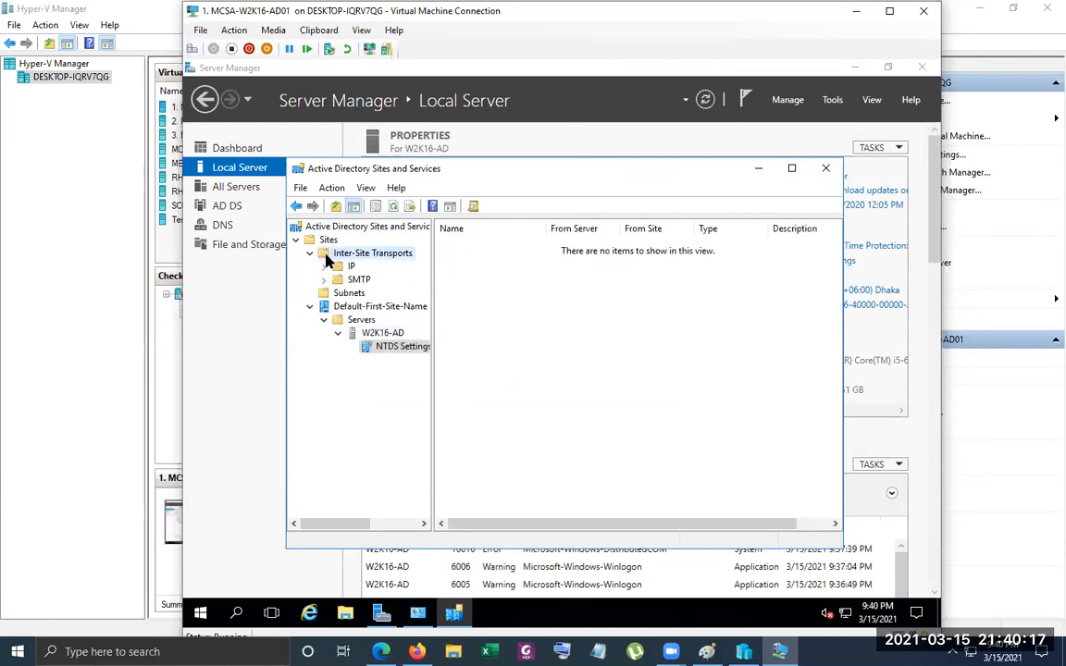
{"action": "left_click", "coordinate": [350, 267]}
{"action": "left_click", "coordinate": [358, 280]}
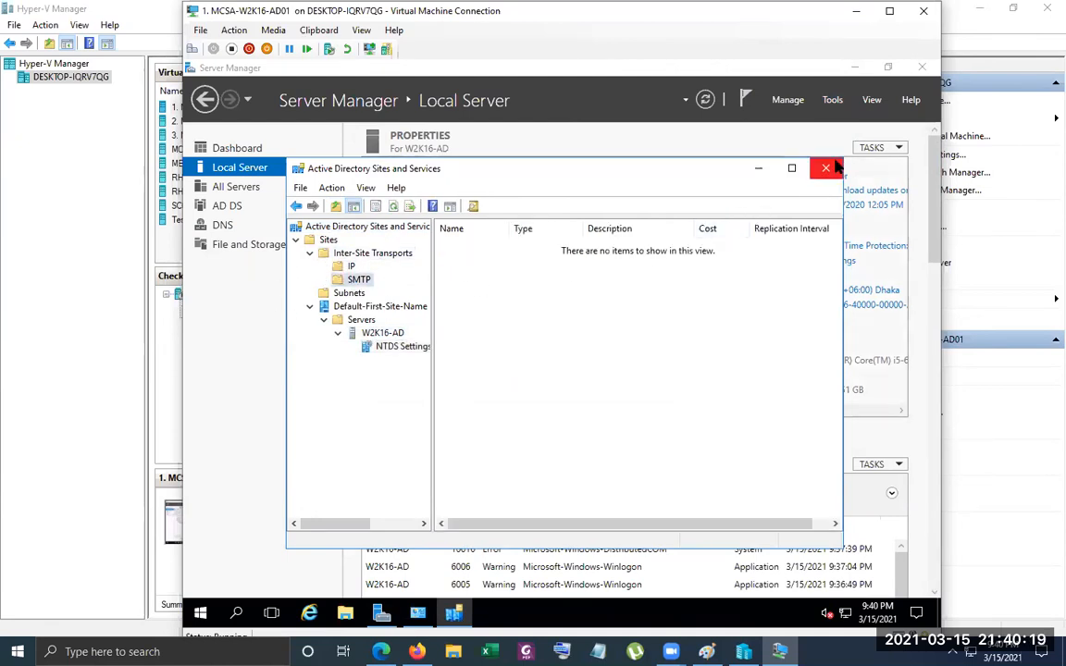
{"action": "left_click", "coordinate": [825, 167]}
Open Active Directory Domains and Trusts, view the abc.local domain, and close the console
{"action": "left_click", "coordinate": [834, 98]}
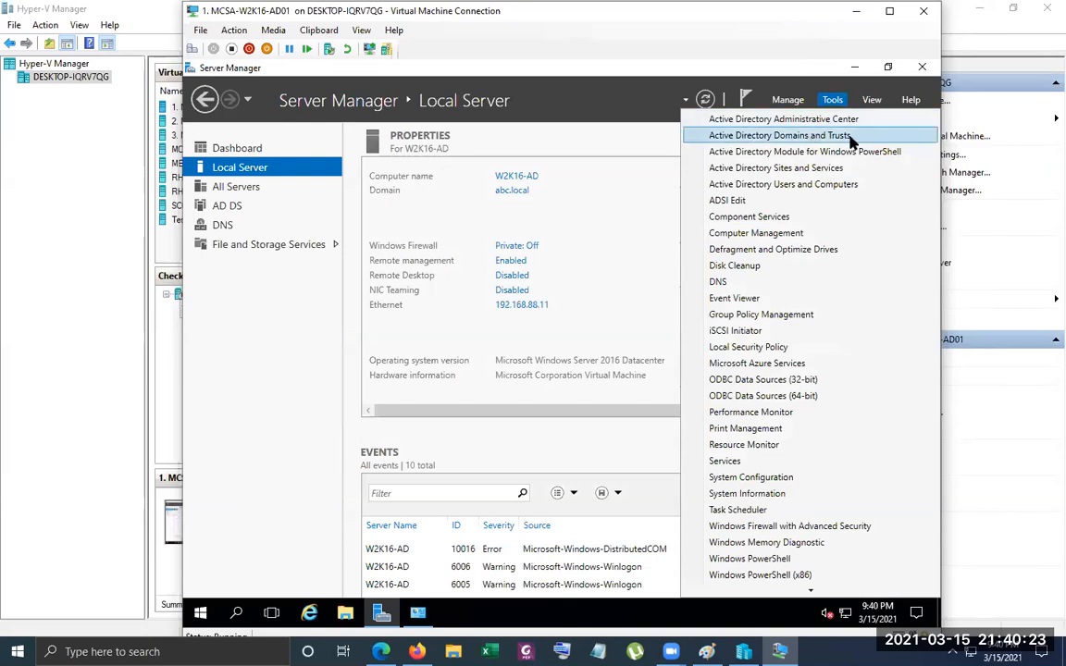
{"action": "left_click", "coordinate": [846, 136]}
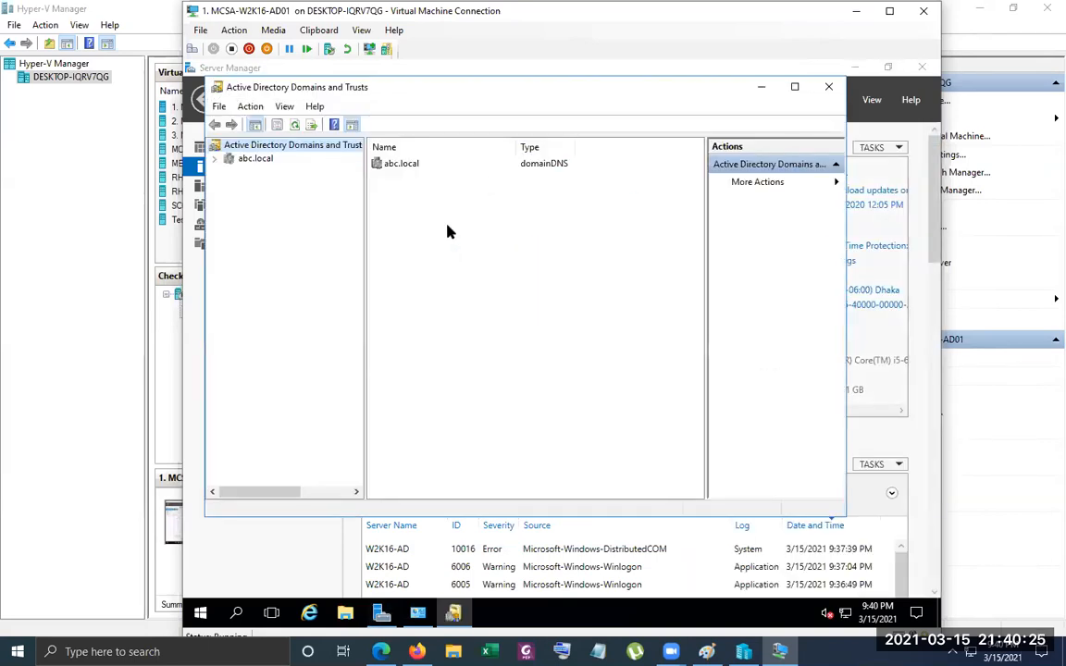
{"action": "left_click", "coordinate": [246, 161]}
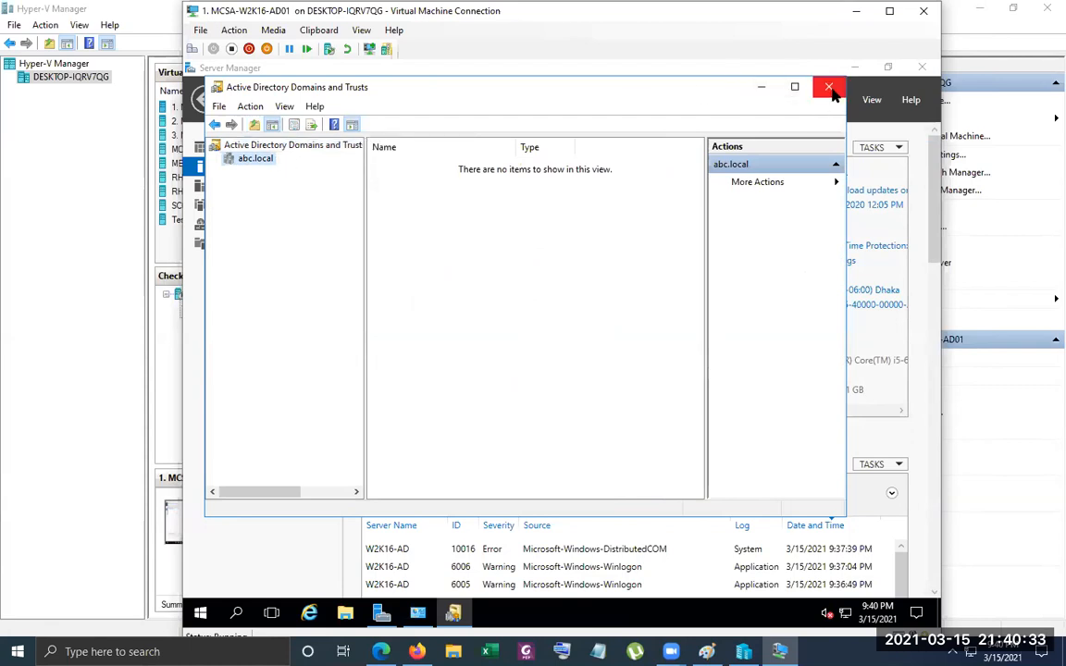
{"action": "left_click", "coordinate": [828, 88]}
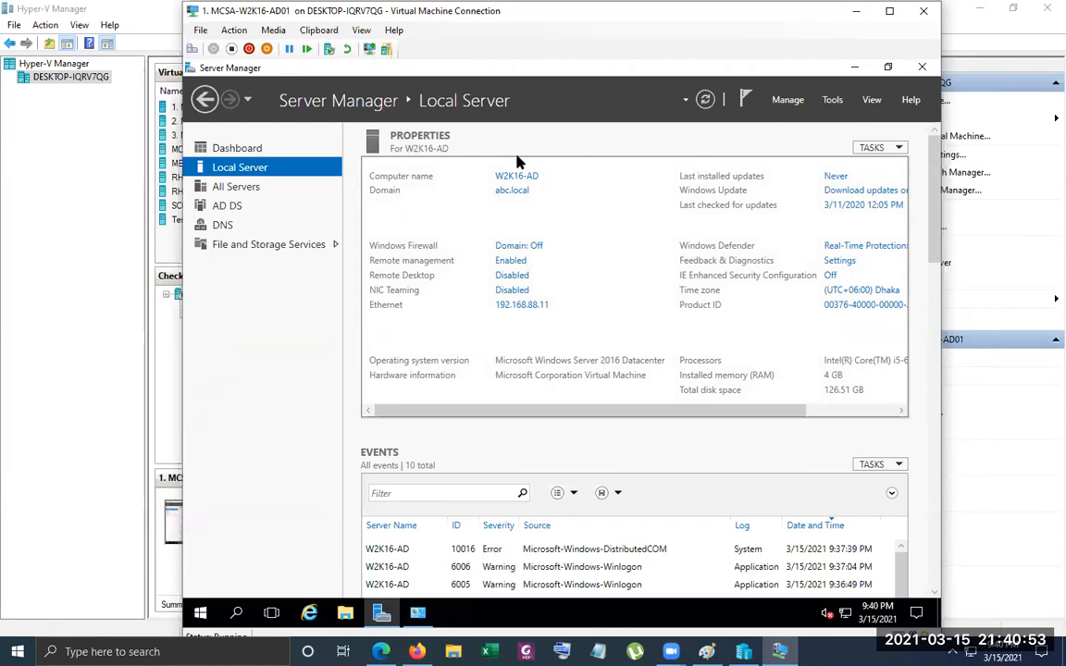
Set the RAM of the MCSA-W2K16-AD01 virtual machine to 2048 MB and refresh its local server properties in Server Manager
{"action": "left_click", "coordinate": [201, 31]}
{"action": "left_click", "coordinate": [201, 32]}
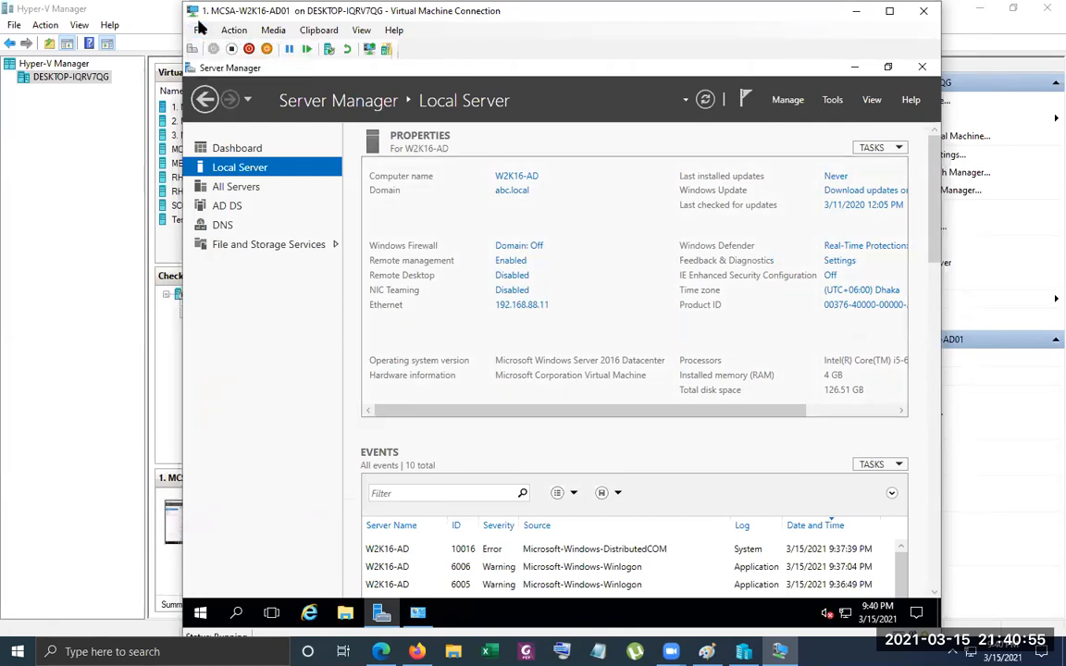
{"action": "left_click", "coordinate": [201, 32]}
{"action": "left_click", "coordinate": [230, 55]}
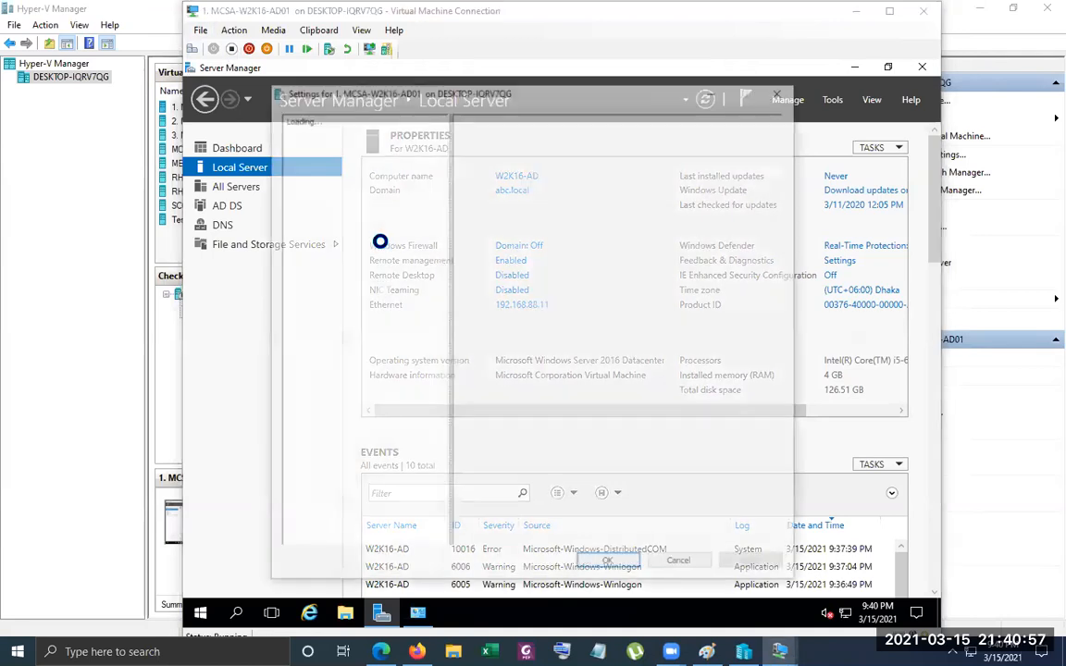
{"action": "left_click", "coordinate": [332, 200]}
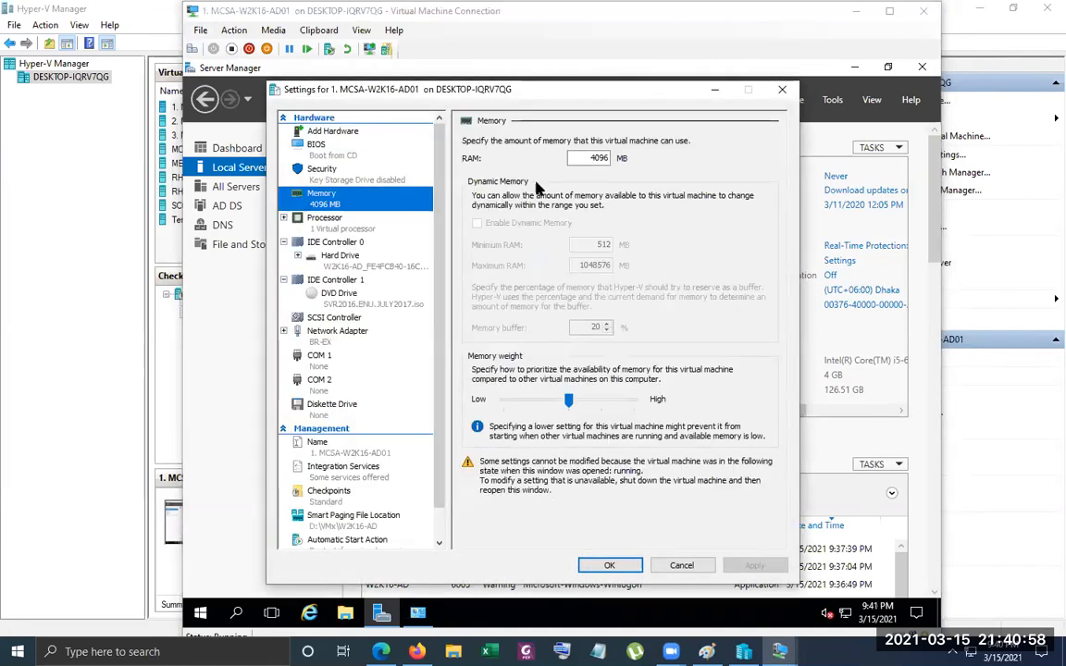
{"action": "double_click", "coordinate": [597, 158]}
{"action": "type", "text": "2048"}
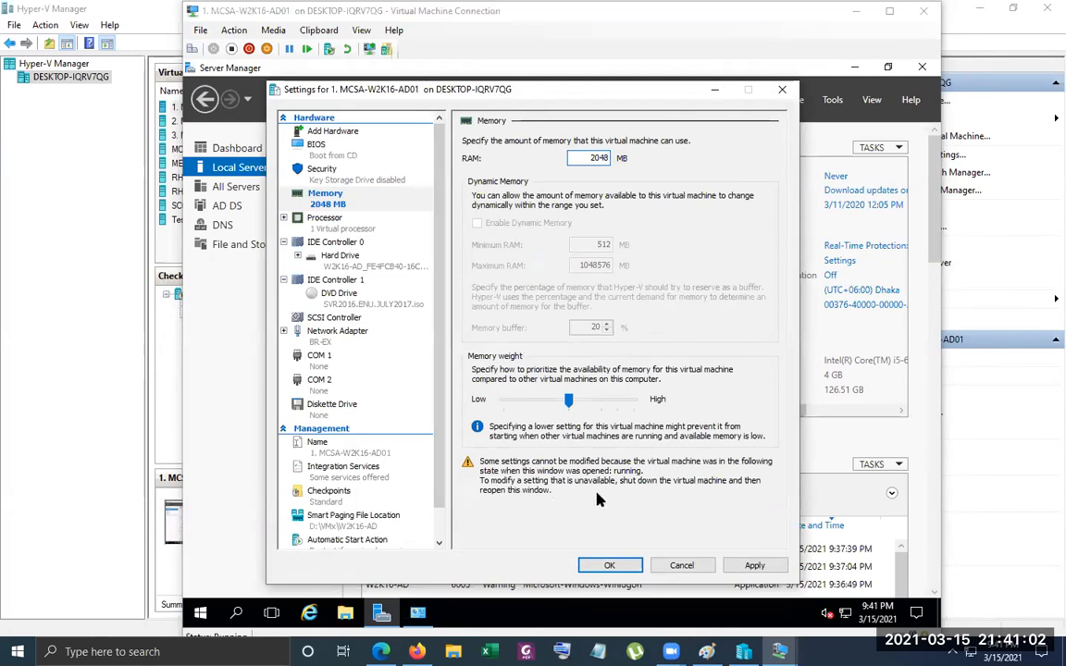
{"action": "left_click", "coordinate": [604, 563]}
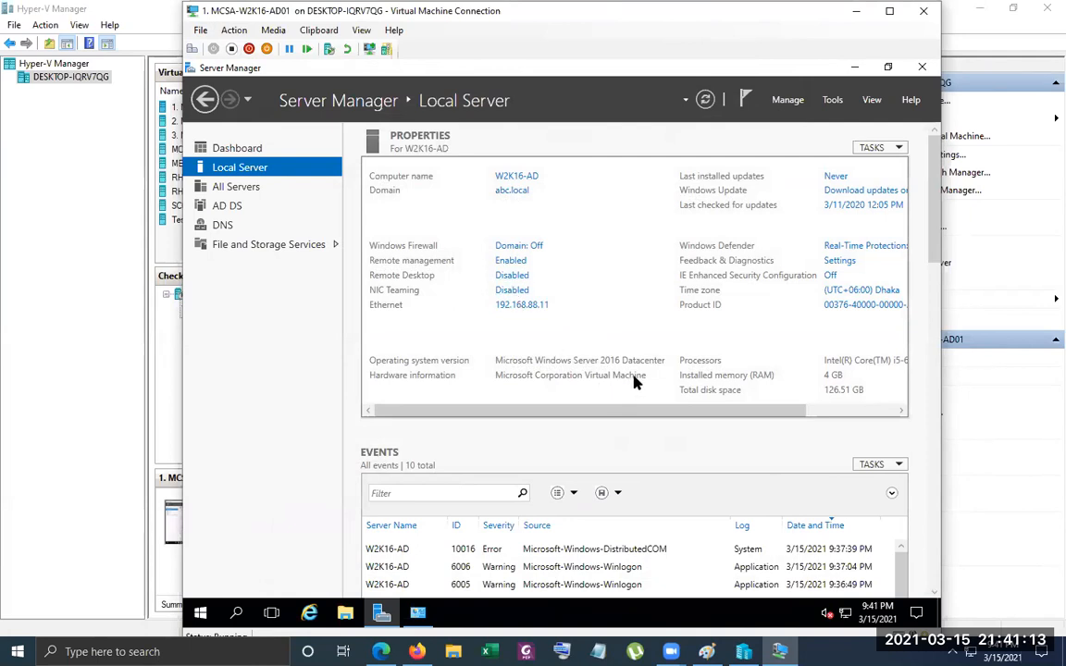
{"action": "left_click", "coordinate": [706, 102]}
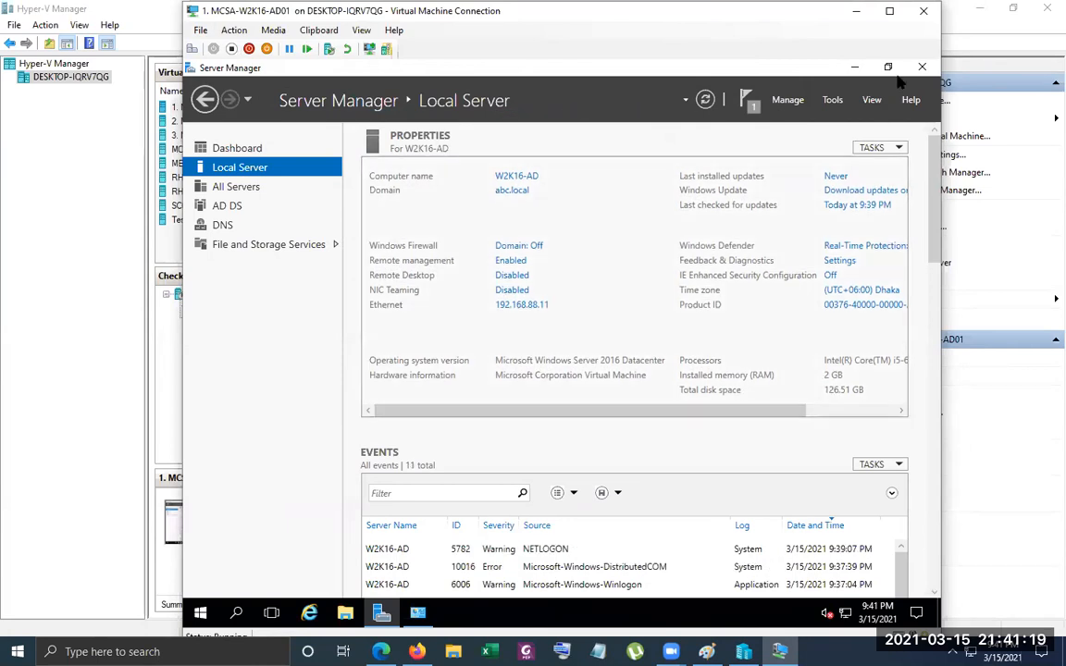
Close the MCSA-W2K16-AD01 connection window and connect to the MEM-AD virtual machine
{"action": "left_click", "coordinate": [924, 10]}
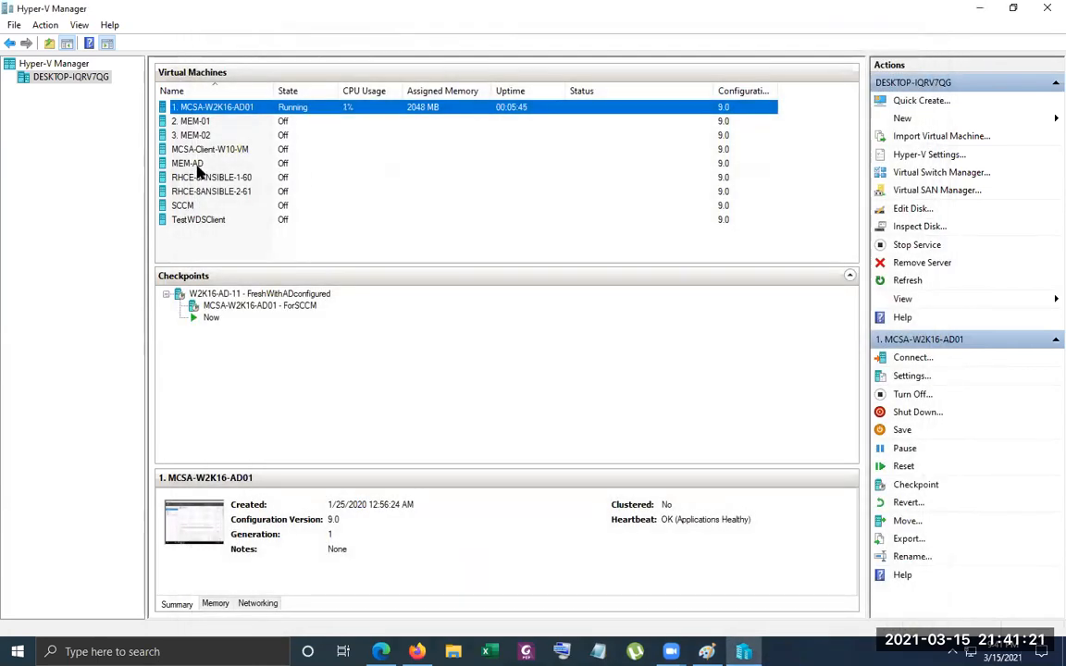
{"action": "right_click", "coordinate": [208, 168]}
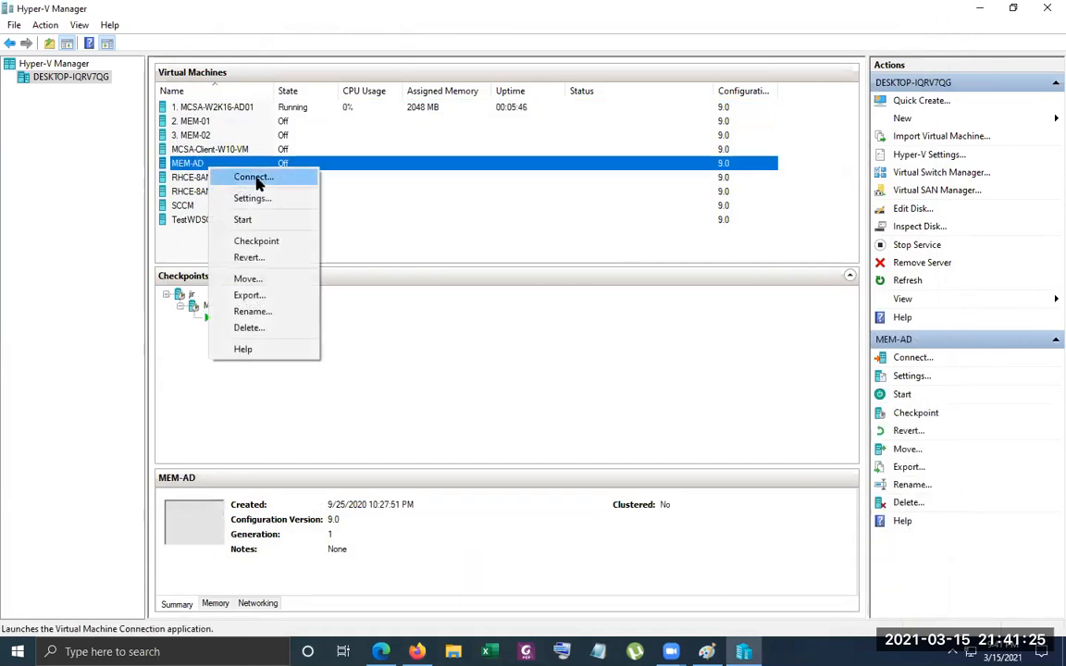
{"action": "left_click", "coordinate": [255, 178]}
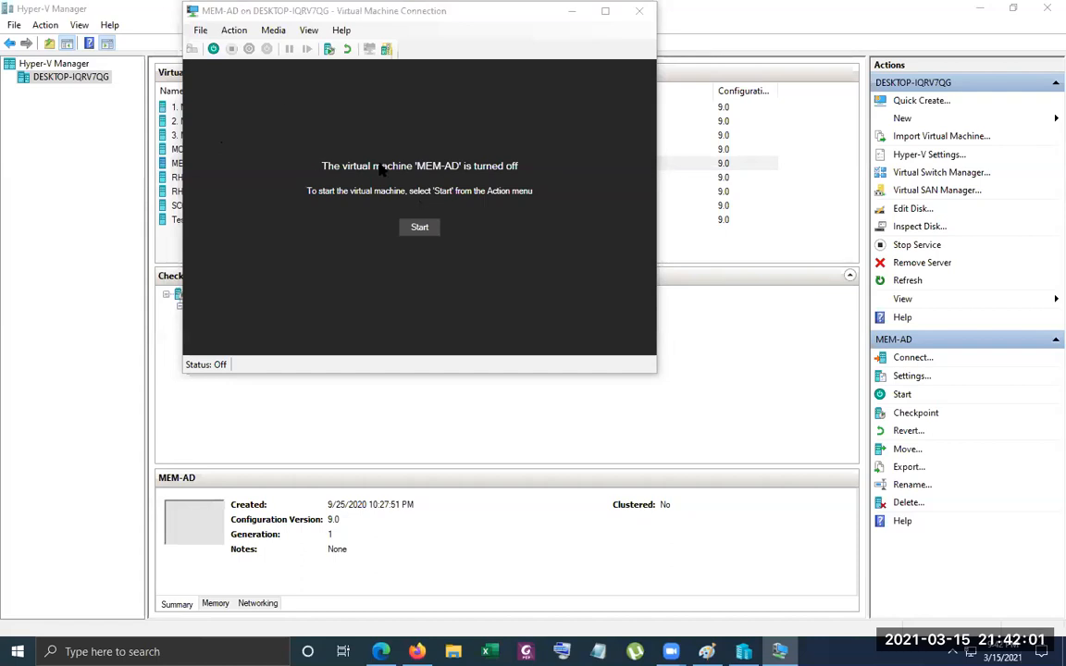
Remove the legacy network adapter from the MEM-AD virtual machine's hardware settings and apply the change
{"action": "left_click", "coordinate": [196, 31]}
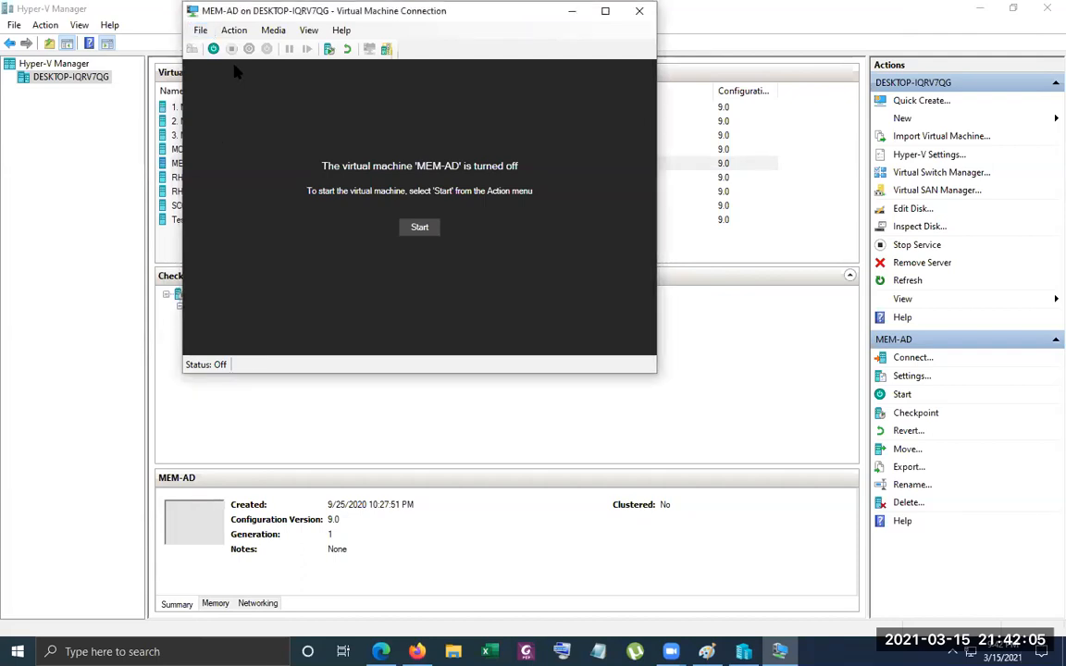
{"action": "left_click", "coordinate": [196, 30]}
{"action": "left_click", "coordinate": [214, 47]}
{"action": "left_click", "coordinate": [198, 32]}
{"action": "left_click", "coordinate": [220, 47]}
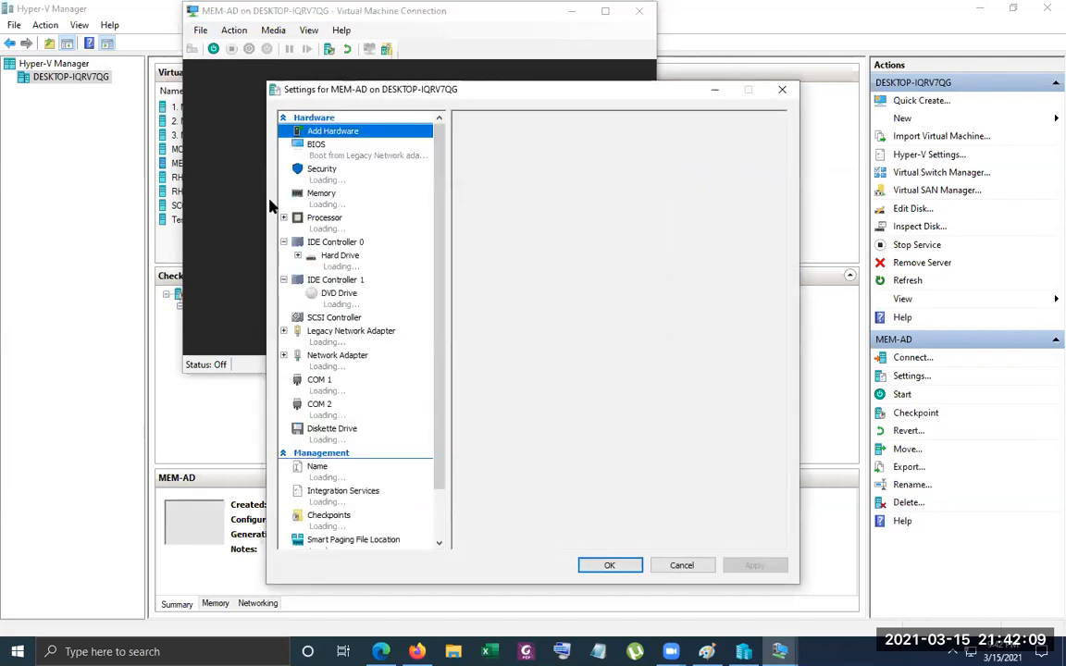
{"action": "left_click", "coordinate": [335, 343]}
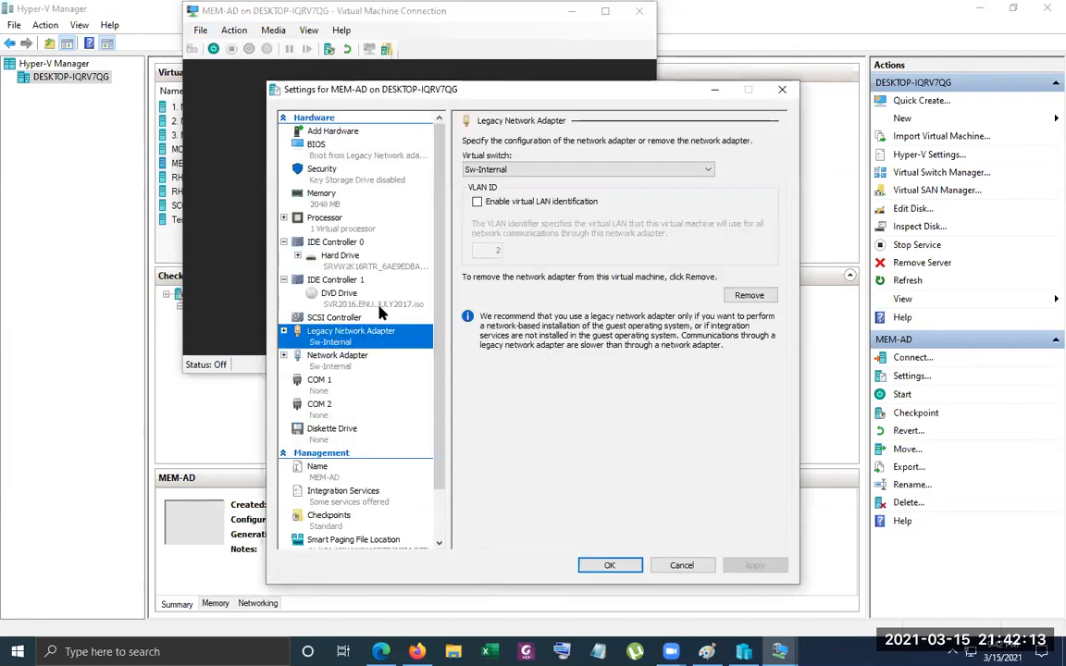
{"action": "left_click", "coordinate": [745, 296]}
{"action": "left_click", "coordinate": [755, 565]}
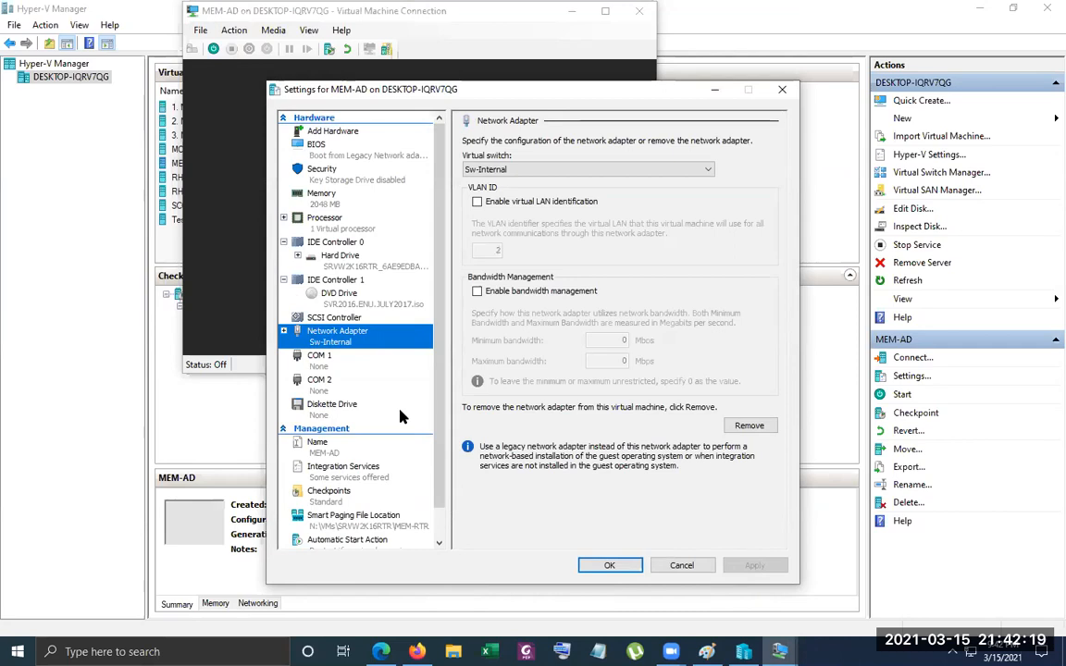
Assign MEM-AD's remaining network adapter to the BR-EX virtual switch and start the virtual machine
{"action": "left_click", "coordinate": [518, 169]}
{"action": "left_click", "coordinate": [508, 188]}
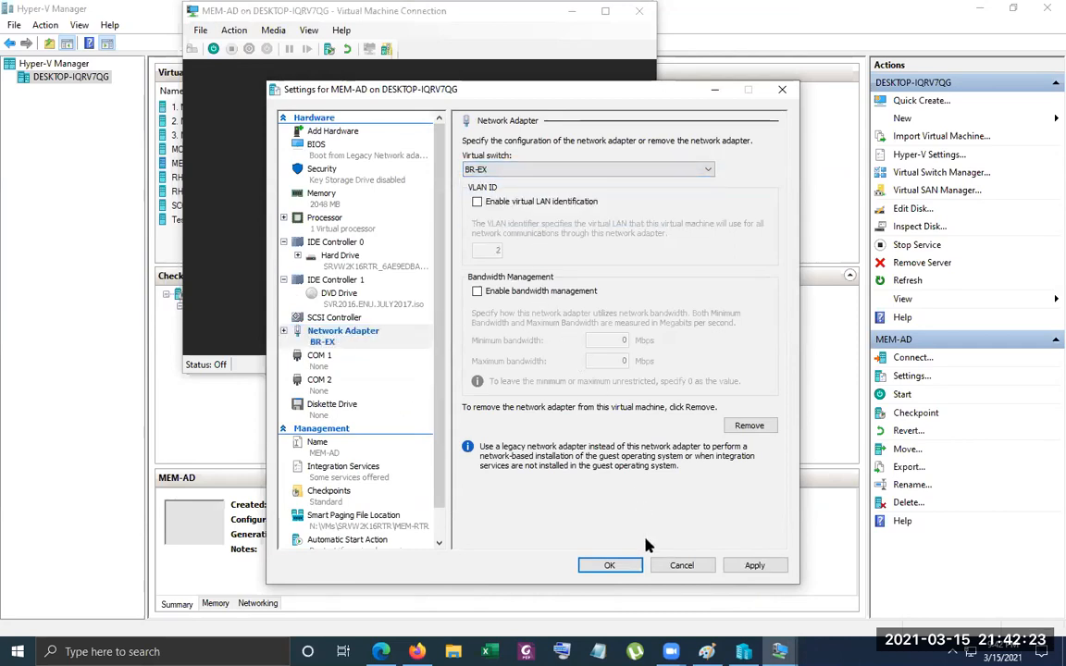
{"action": "left_click", "coordinate": [616, 570]}
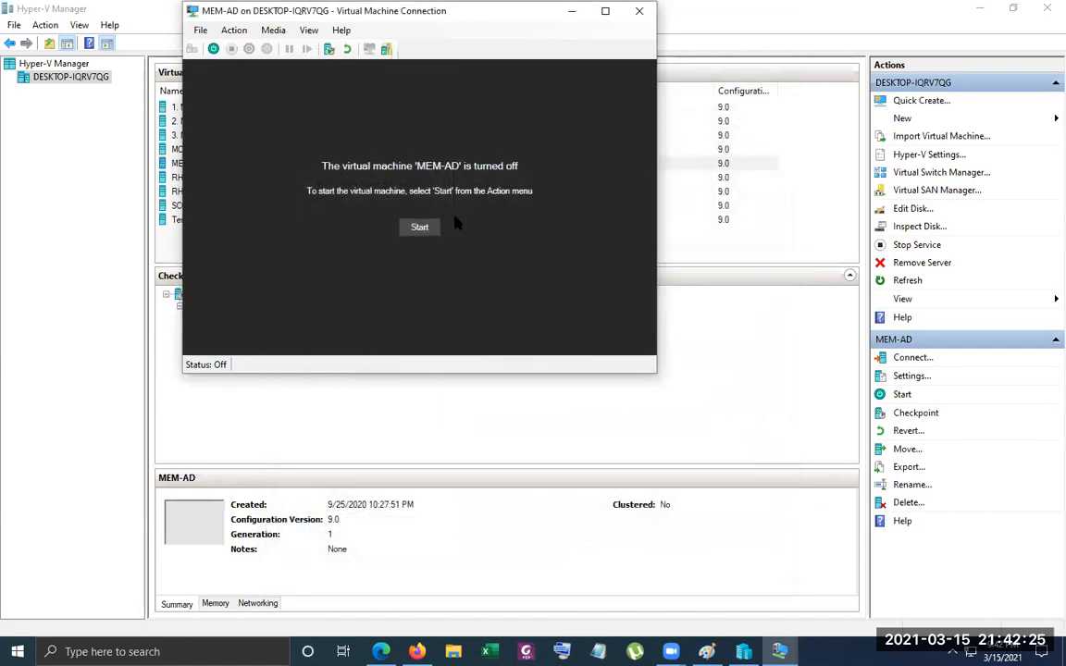
{"action": "left_click", "coordinate": [419, 229]}
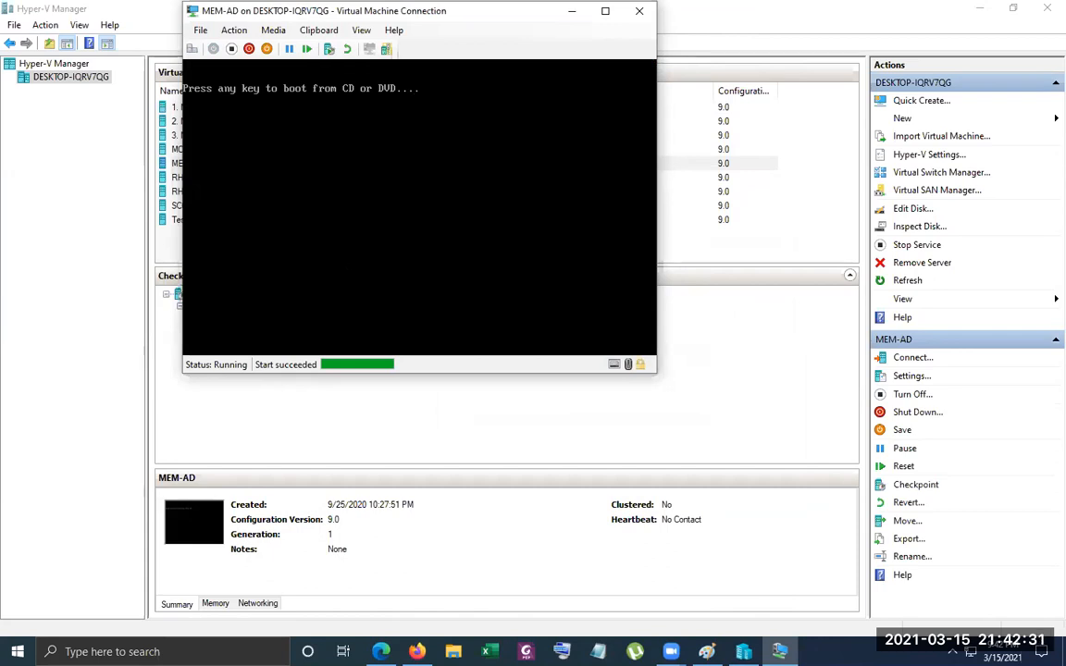
{"action": "key", "text": "Return"}
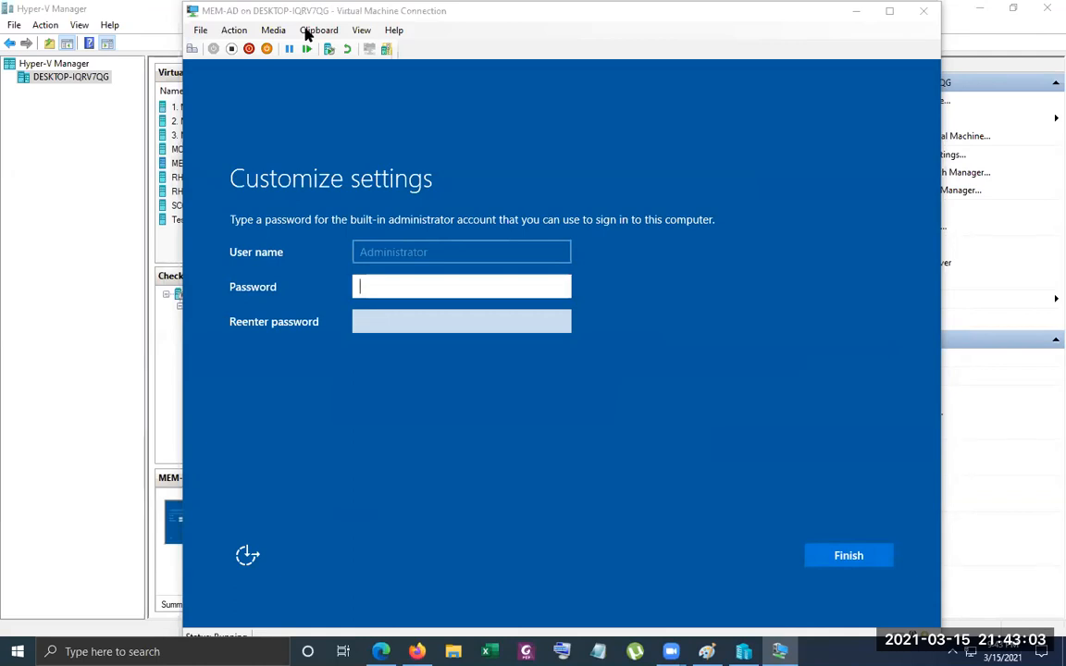
Enter and confirm the built-in administrator account's password, and finish the Windows setup on MEM-AD
{"action": "type", "text": "PPassword1"}
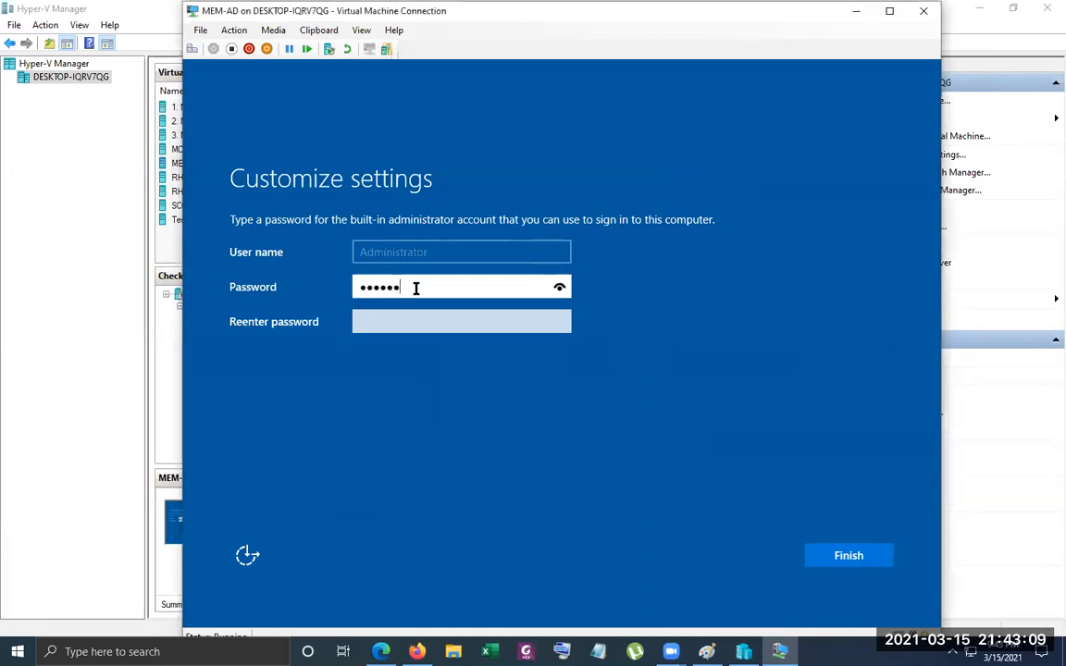
{"action": "key", "text": "Tab"}
{"action": "type", "text": "Password1"}
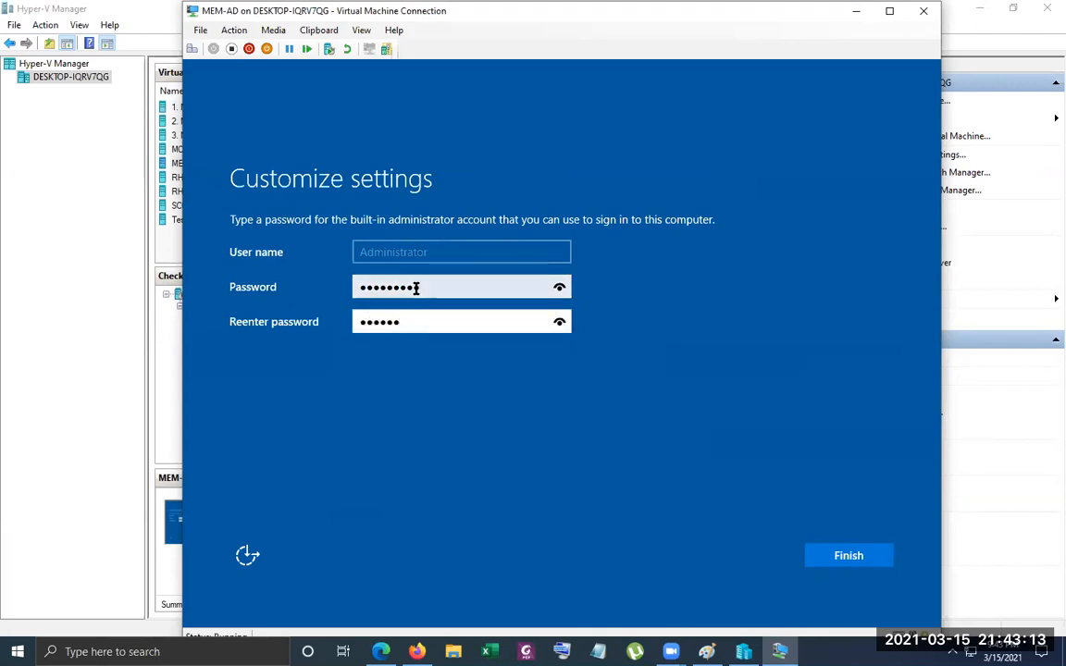
{"action": "key", "text": "Return"}
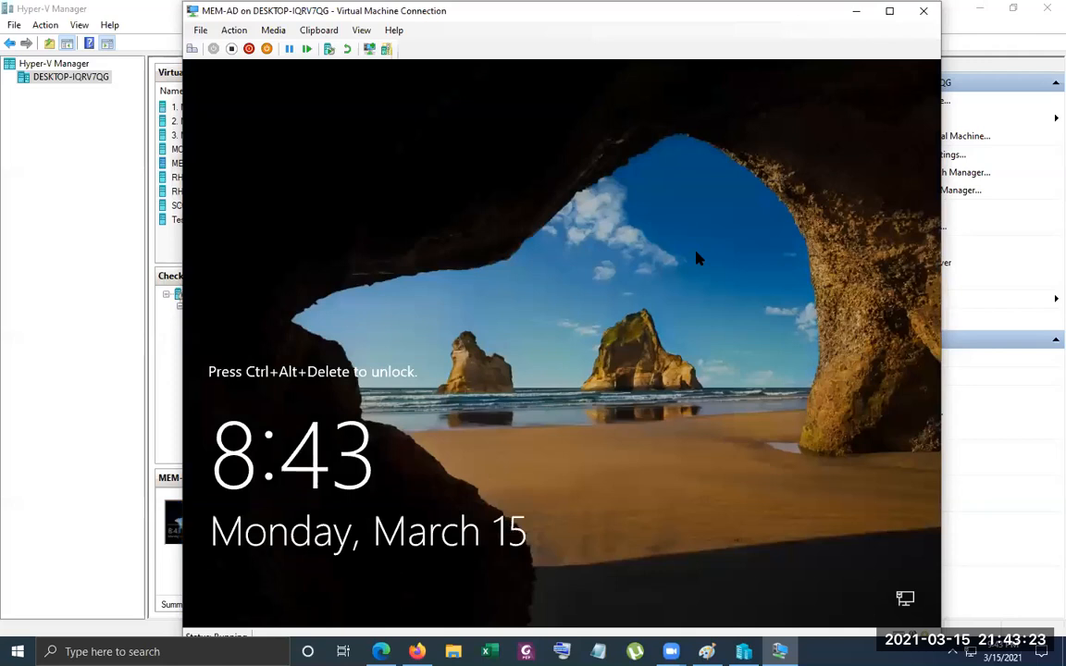
Unlock MEM-AD and sign in as Administrator with the account password
{"action": "key", "text": "ctrl+alt+Delete"}
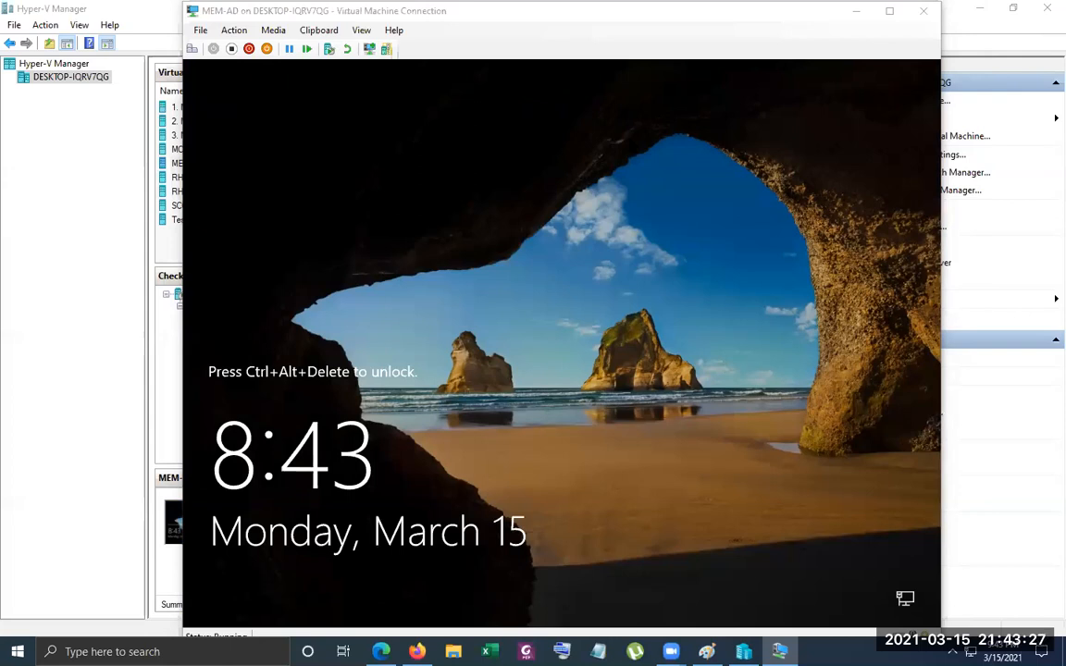
{"action": "left_click", "coordinate": [580, 32]}
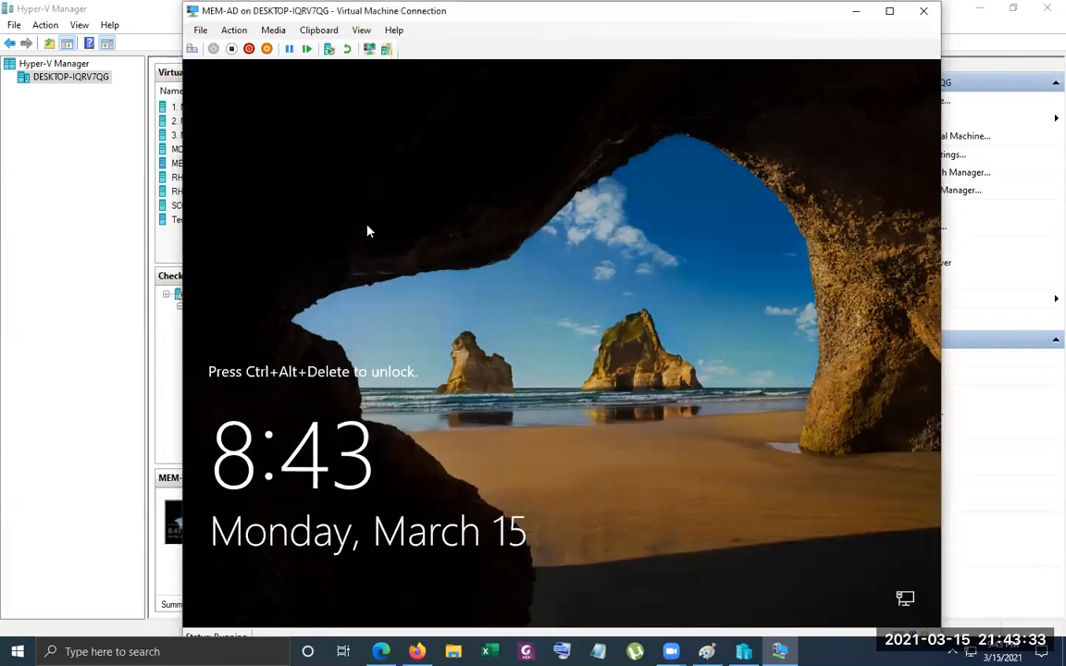
{"action": "left_click", "coordinate": [194, 50]}
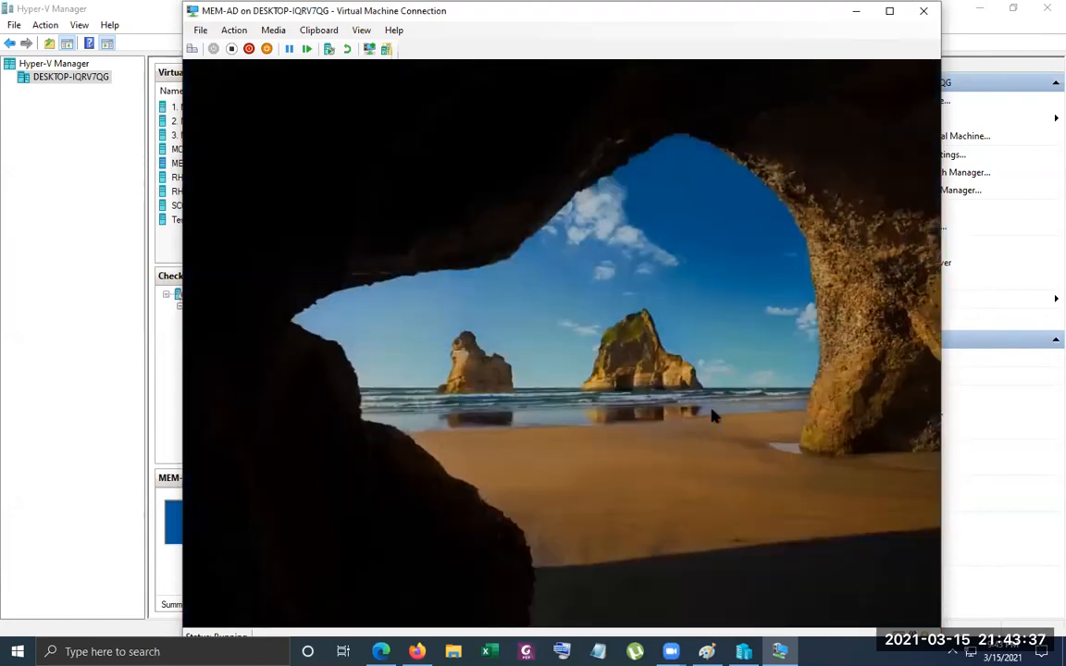
{"action": "type", "text": "••••••"}
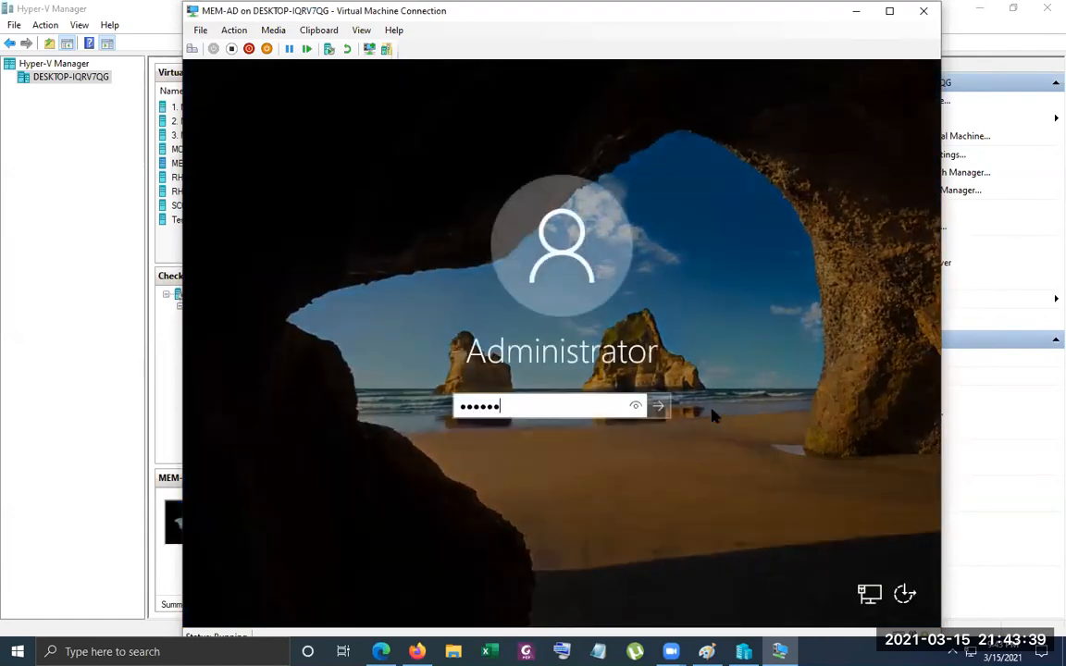
{"action": "type", "text": "••"}
{"action": "key", "text": "Return"}
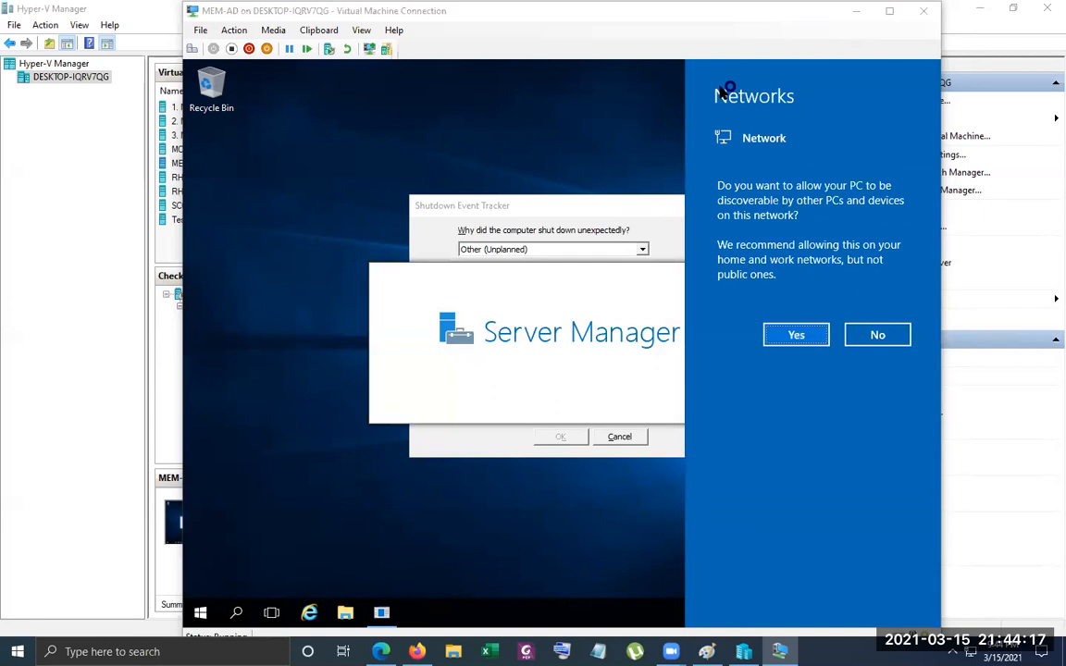
Allow MEM-AD to be discoverable on the network and dismiss the Shutdown Event Tracker without giving a reason
{"action": "left_click", "coordinate": [809, 343]}
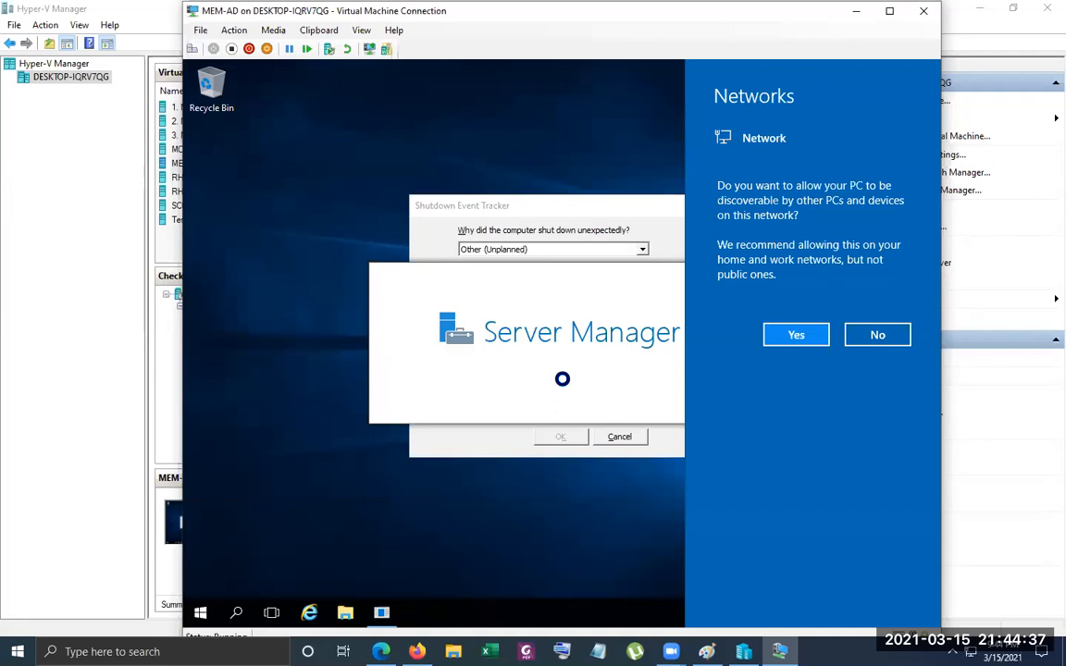
{"action": "left_click", "coordinate": [635, 439]}
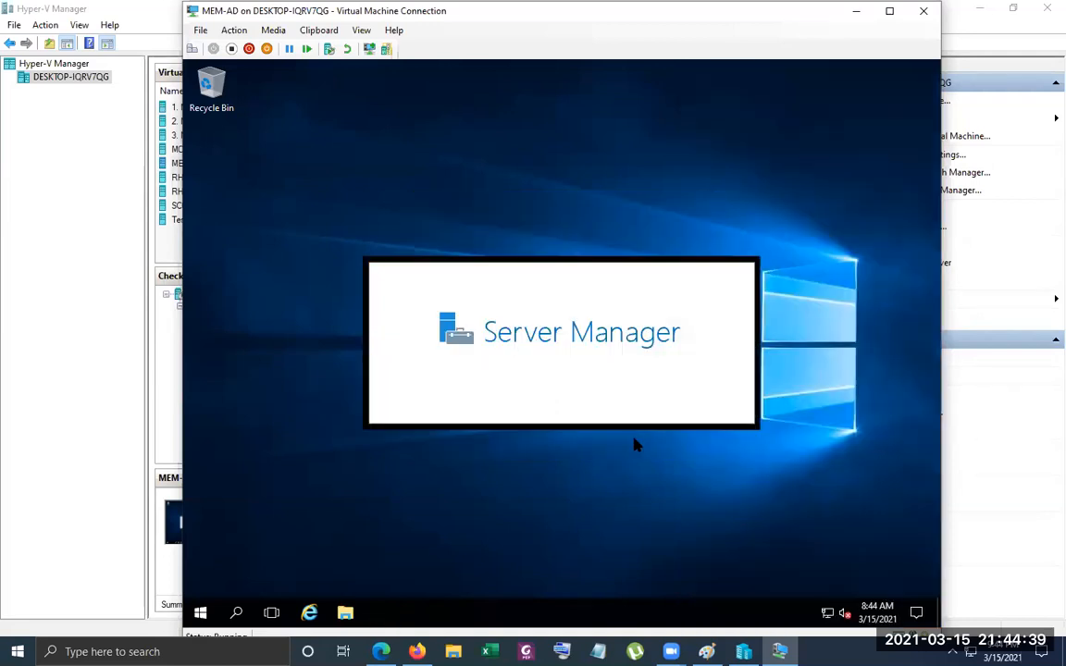
{"action": "right_click", "coordinate": [811, 380]}
{"action": "left_click", "coordinate": [820, 412]}
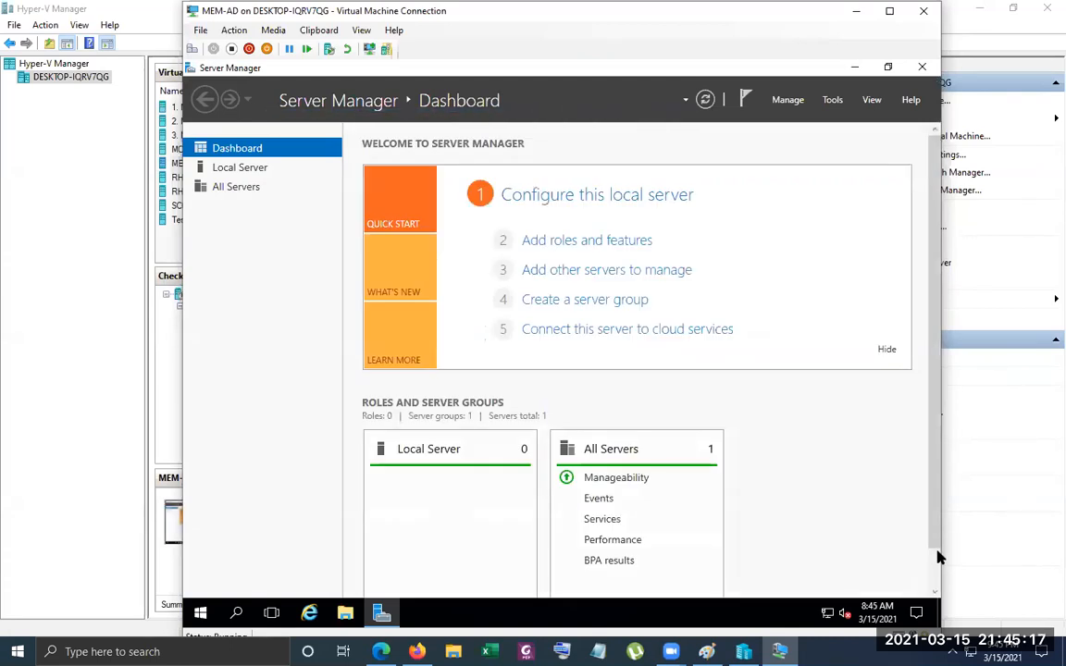
Examine the local server's properties and its computer name and workgroup settings, leaving them as they are
{"action": "scroll", "coordinate": [937, 557], "scroll_direction": "down", "scroll_amount": 1}
{"action": "scroll", "coordinate": [937, 556], "scroll_direction": "up", "scroll_amount": 1}
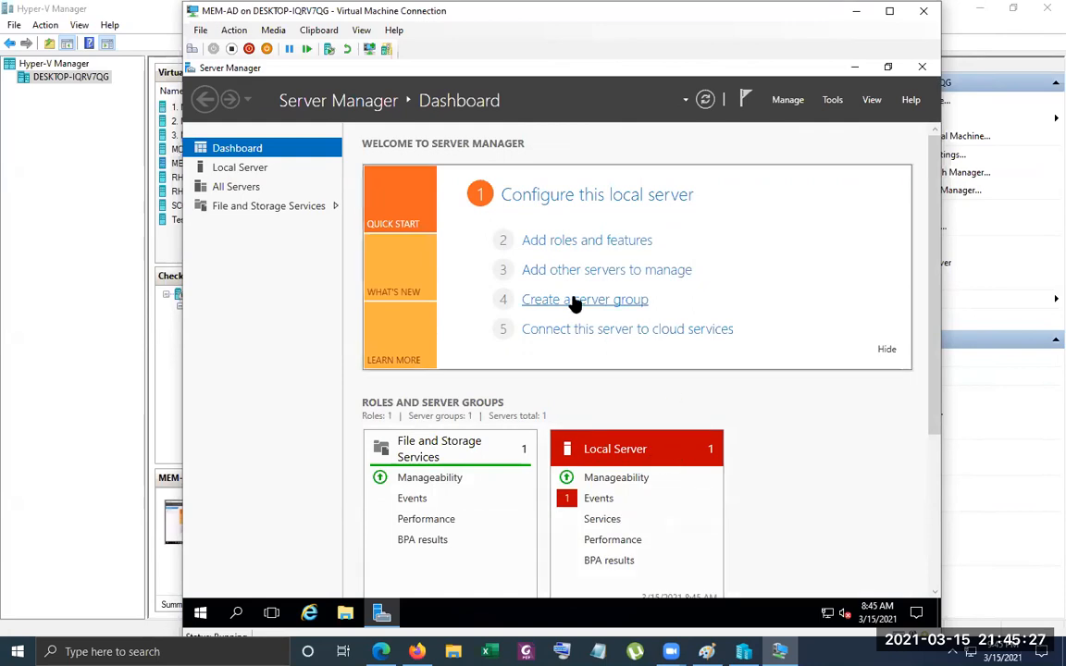
{"action": "left_click", "coordinate": [256, 176]}
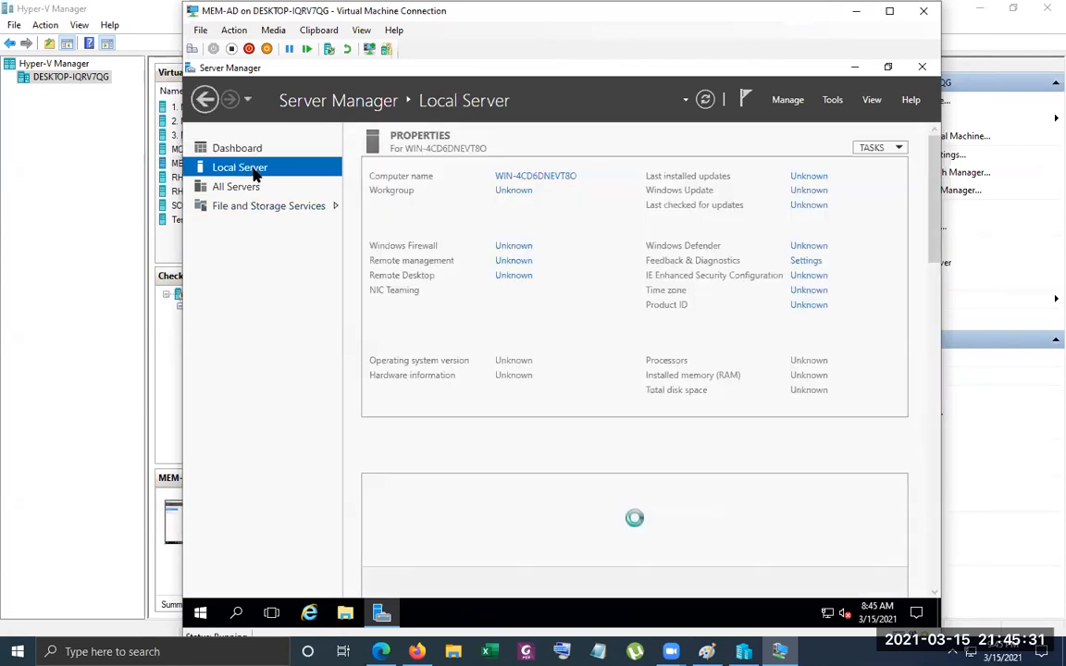
{"action": "left_click", "coordinate": [523, 191]}
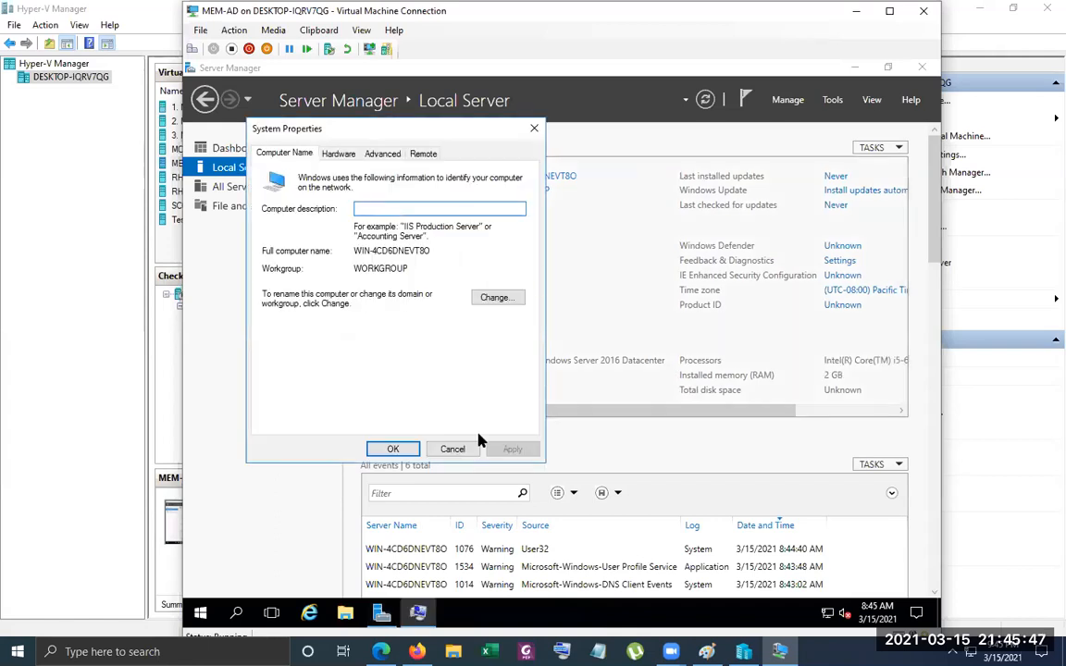
{"action": "left_click", "coordinate": [457, 451]}
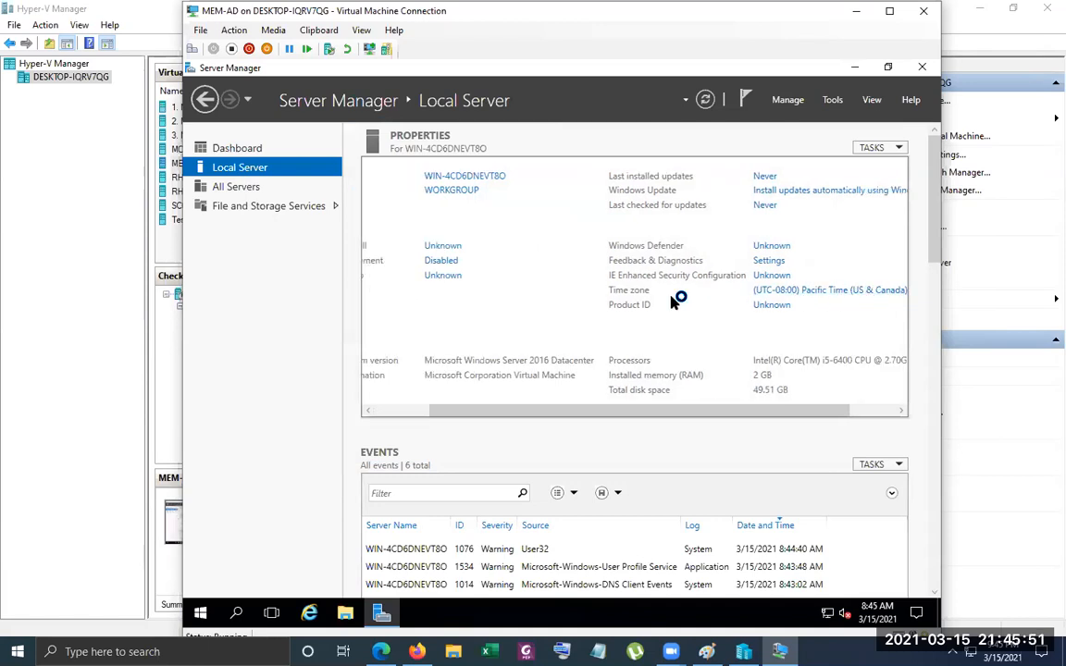
Set the server's time zone to (UTC+06:00) Dhaka
{"action": "left_click", "coordinate": [516, 352]}
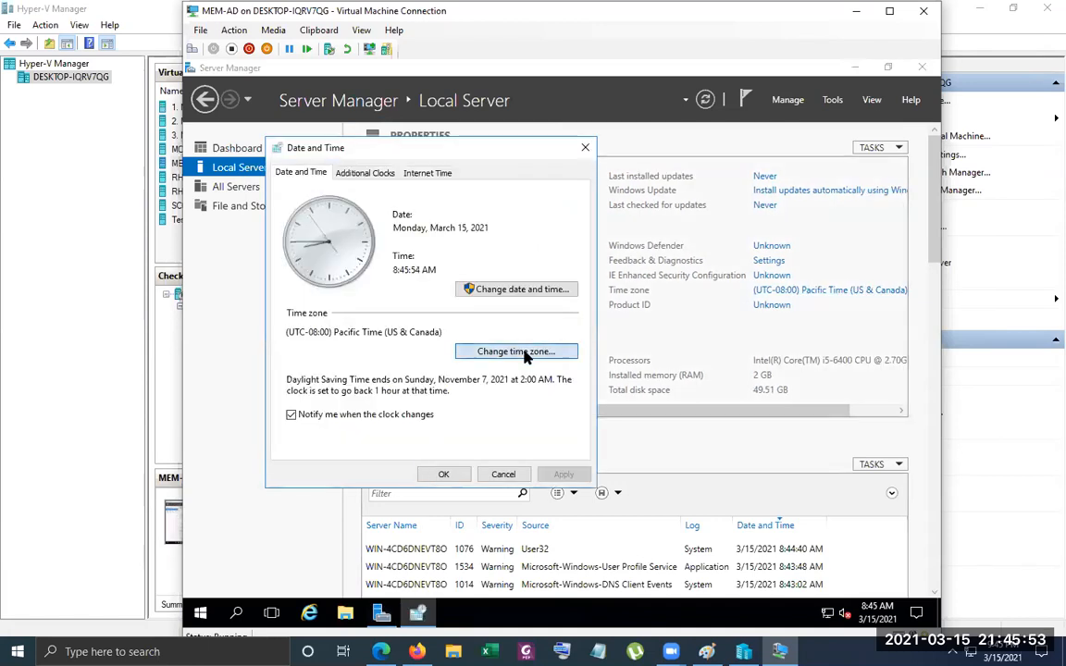
{"action": "left_click", "coordinate": [474, 237]}
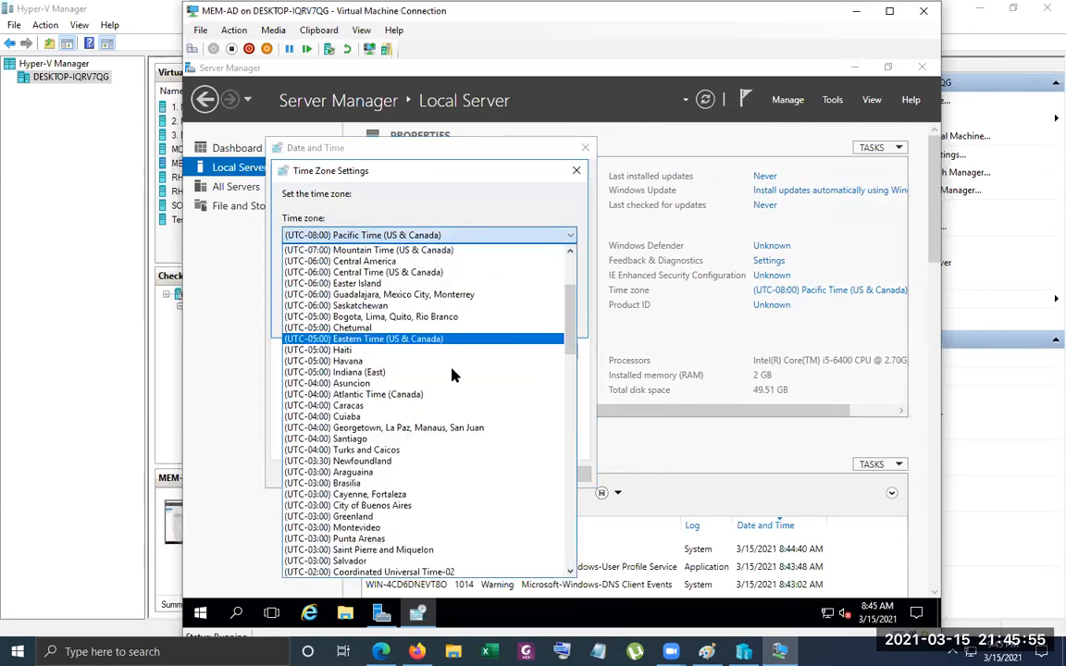
{"action": "scroll", "coordinate": [453, 375], "scroll_direction": "down", "scroll_amount": 5}
{"action": "scroll", "coordinate": [453, 374], "scroll_direction": "down", "scroll_amount": 1}
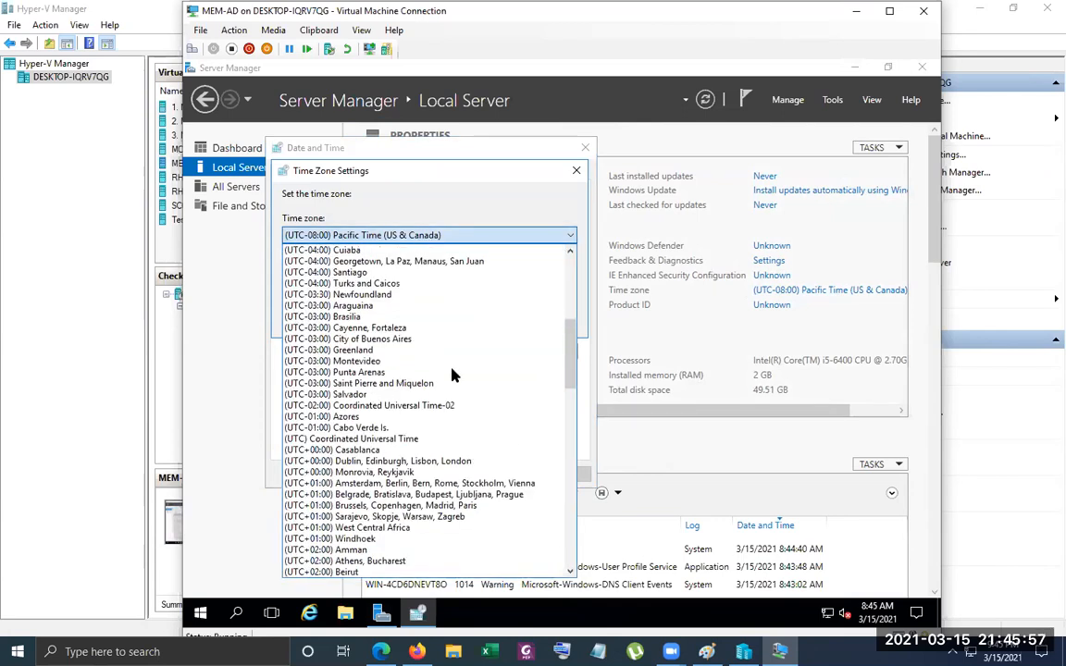
{"action": "scroll", "coordinate": [454, 374], "scroll_direction": "down", "scroll_amount": 4}
{"action": "scroll", "coordinate": [453, 374], "scroll_direction": "down", "scroll_amount": 4}
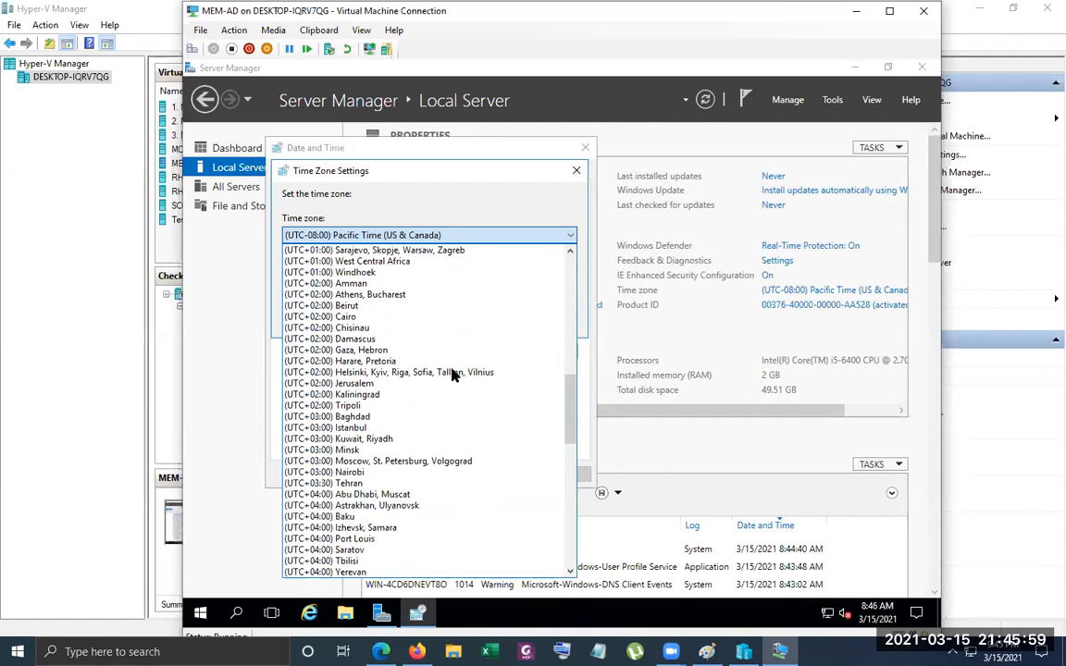
{"action": "scroll", "coordinate": [454, 375], "scroll_direction": "down", "scroll_amount": 3}
{"action": "scroll", "coordinate": [454, 374], "scroll_direction": "down", "scroll_amount": 3}
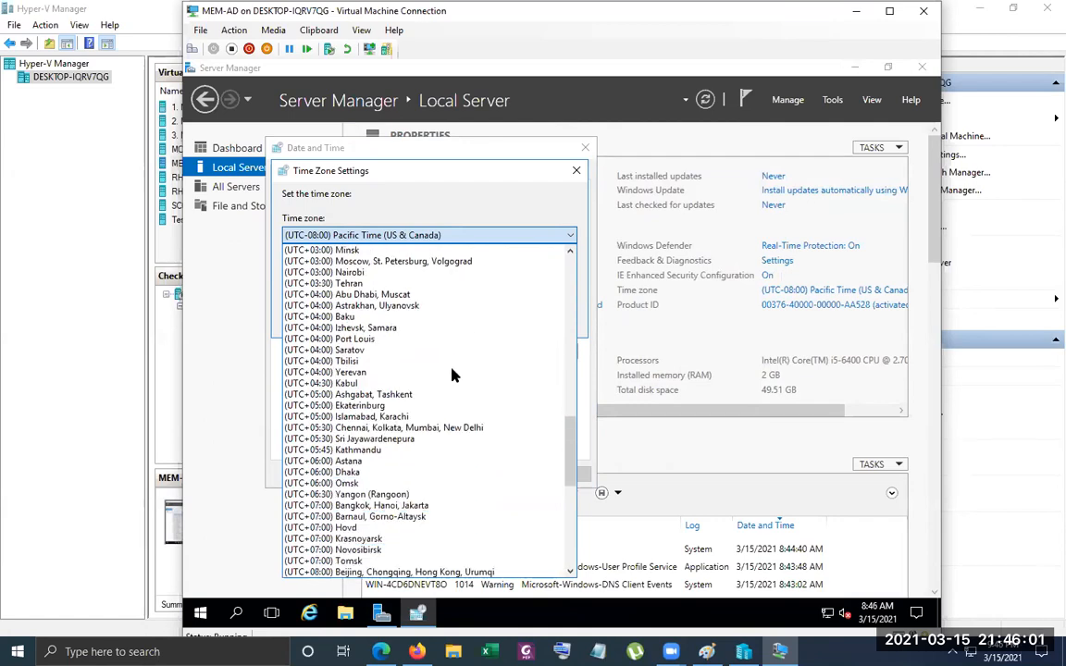
{"action": "left_click", "coordinate": [386, 472]}
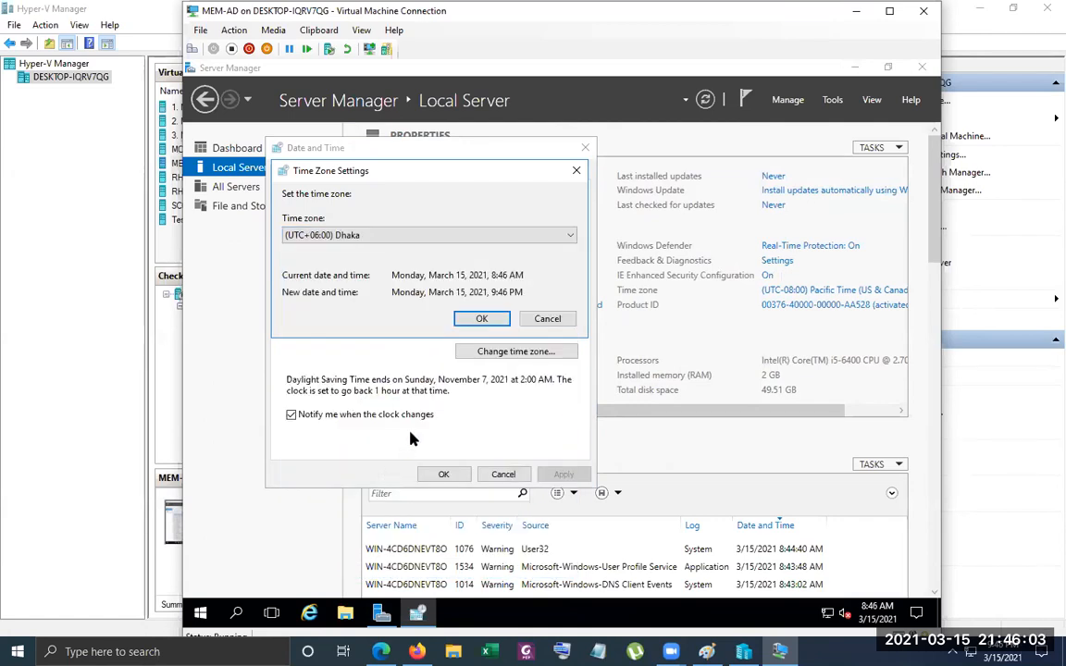
{"action": "left_click", "coordinate": [482, 319]}
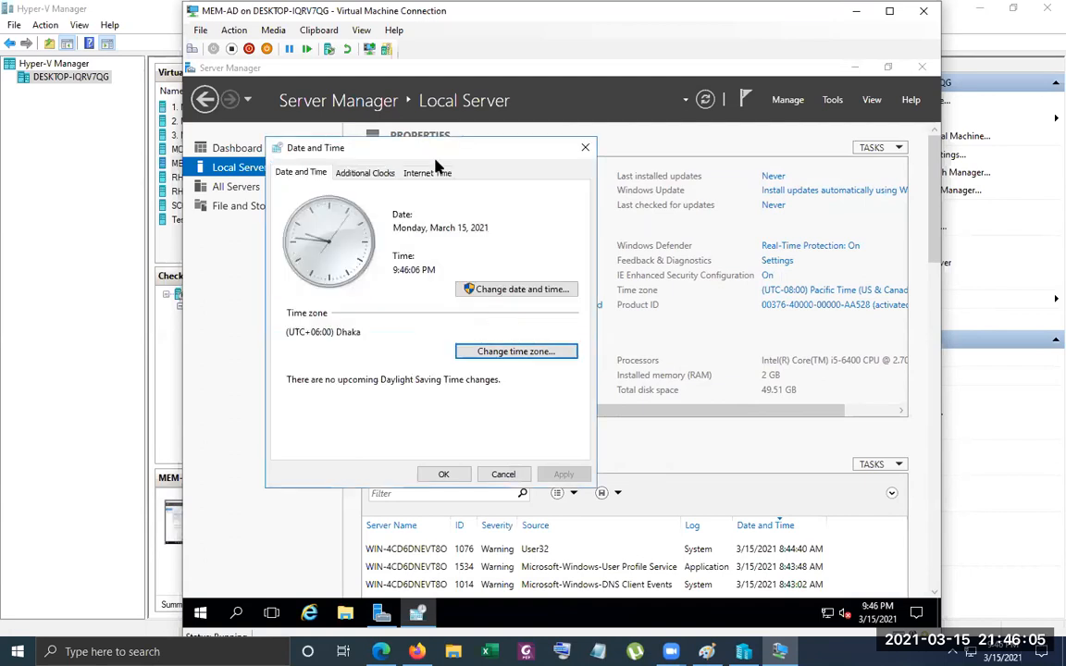
Turn off automatic synchronization with an Internet time server and apply the date and time settings
{"action": "left_click", "coordinate": [417, 172]}
{"action": "left_click", "coordinate": [486, 351]}
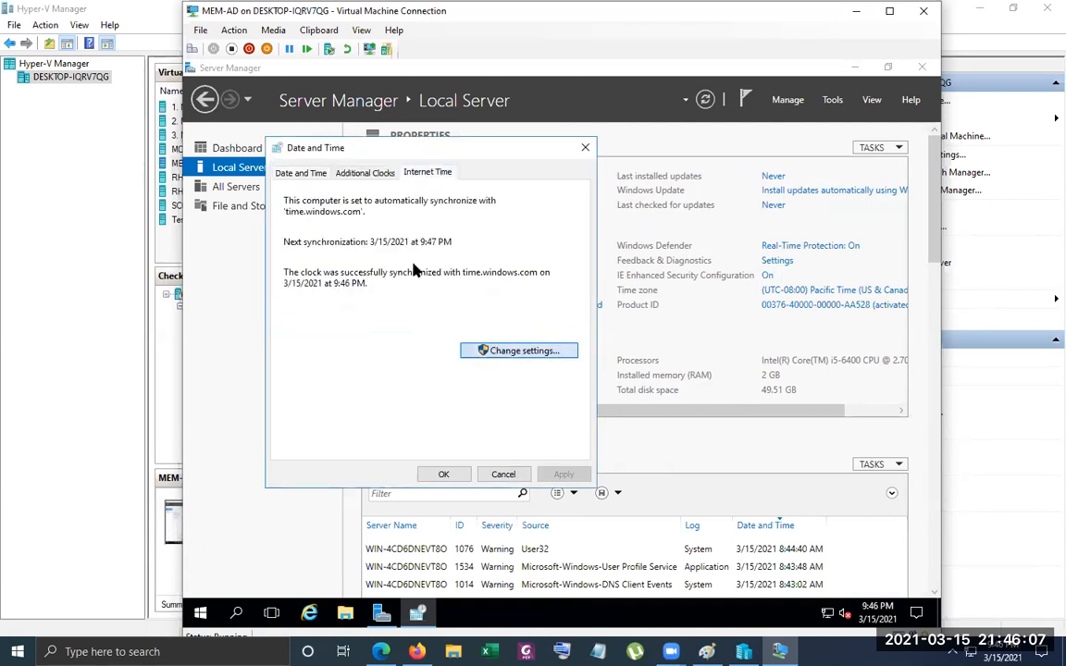
{"action": "left_click", "coordinate": [374, 214]}
{"action": "left_click", "coordinate": [483, 330]}
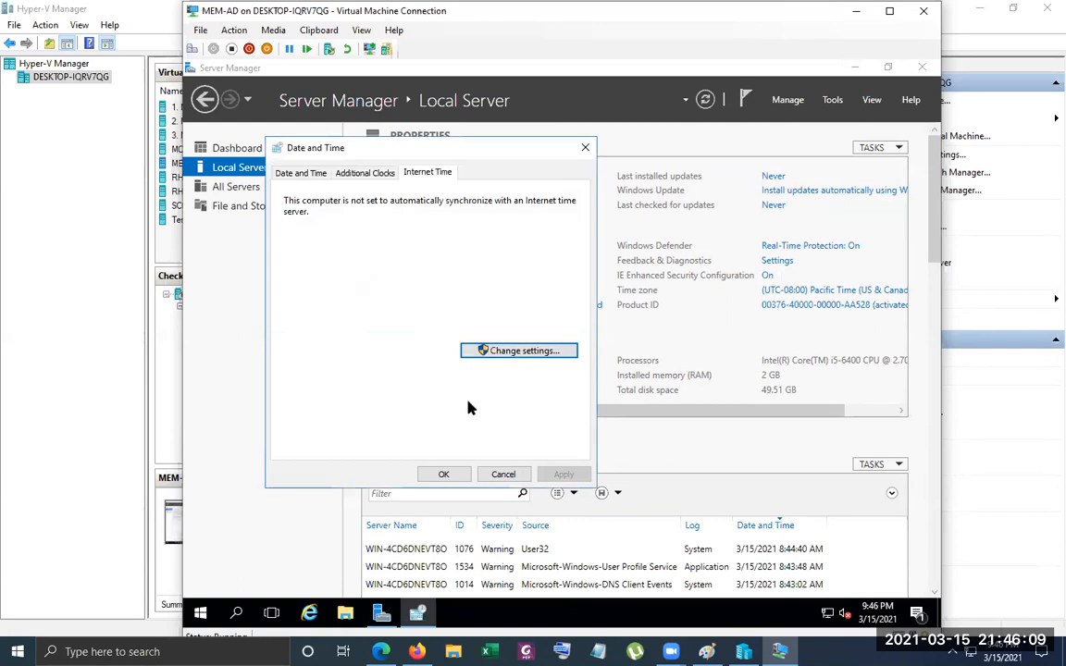
{"action": "left_click", "coordinate": [444, 473]}
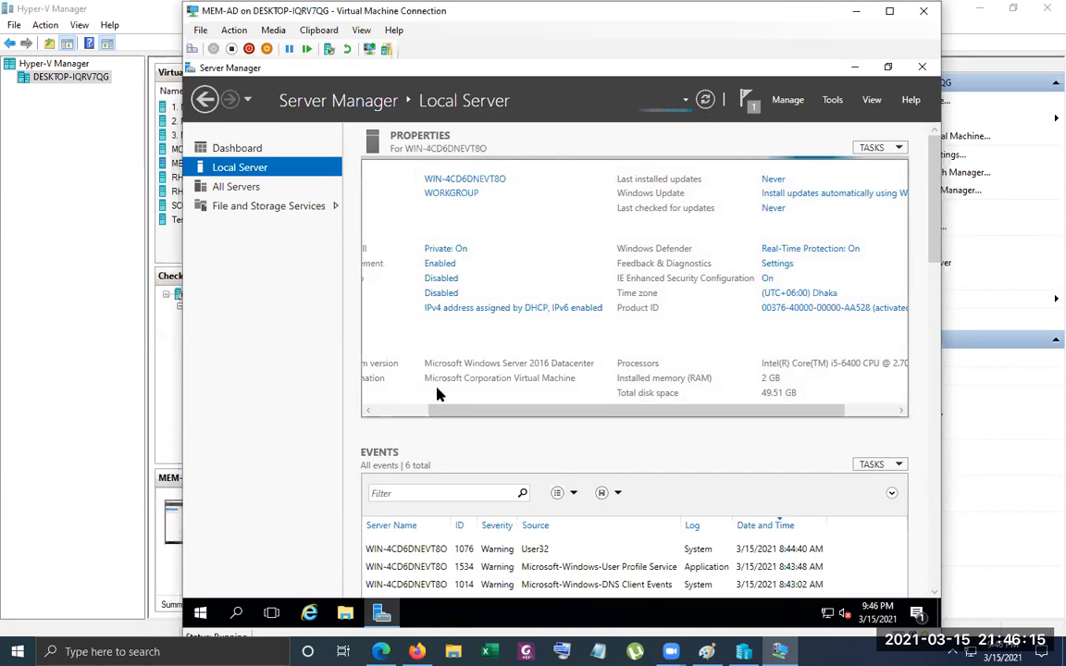
Turn off Windows Firewall for both private and public networks and close the firewall settings
{"action": "left_click", "coordinate": [408, 409]}
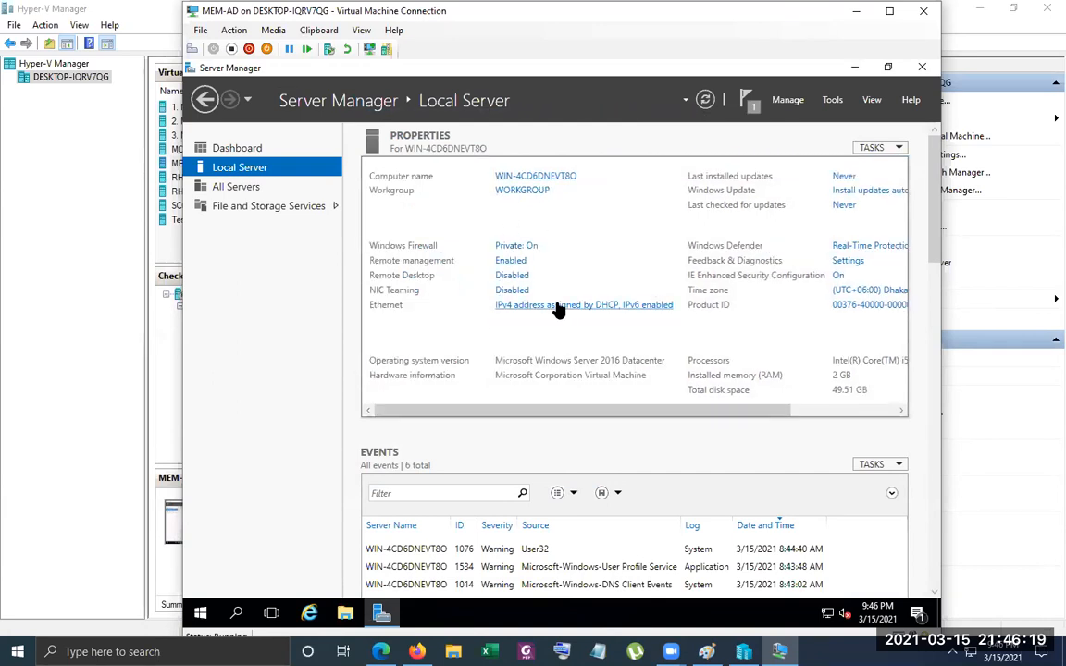
{"action": "left_click", "coordinate": [519, 248]}
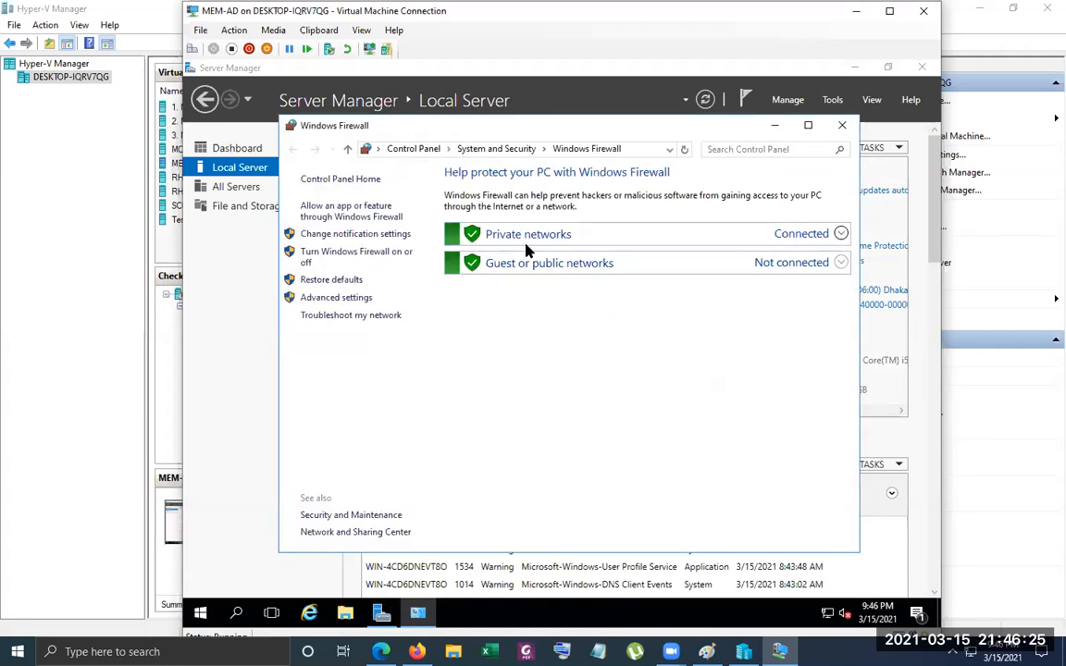
{"action": "left_click", "coordinate": [504, 240]}
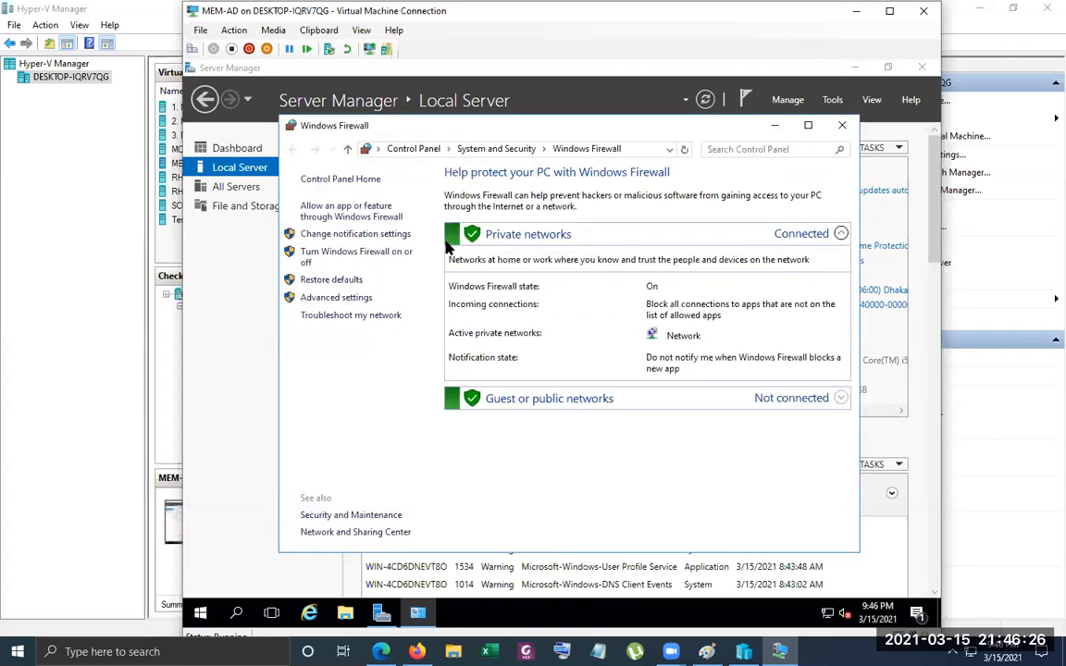
{"action": "left_click", "coordinate": [351, 256]}
{"action": "left_click", "coordinate": [421, 287]}
{"action": "left_click", "coordinate": [424, 375]}
{"action": "left_click", "coordinate": [693, 537]}
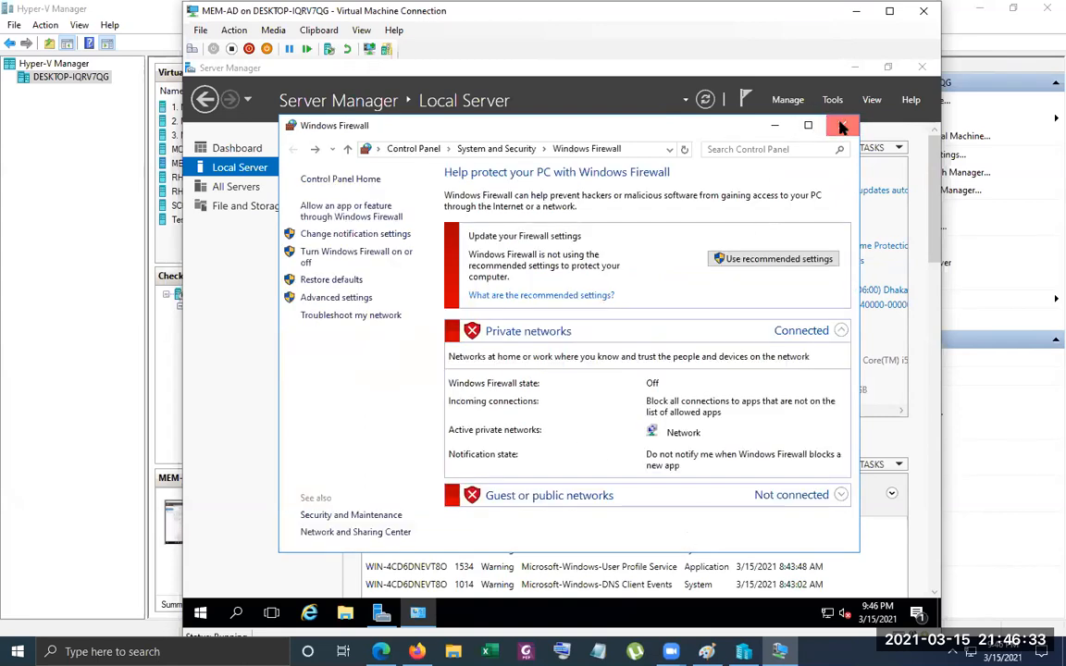
{"action": "left_click", "coordinate": [842, 127]}
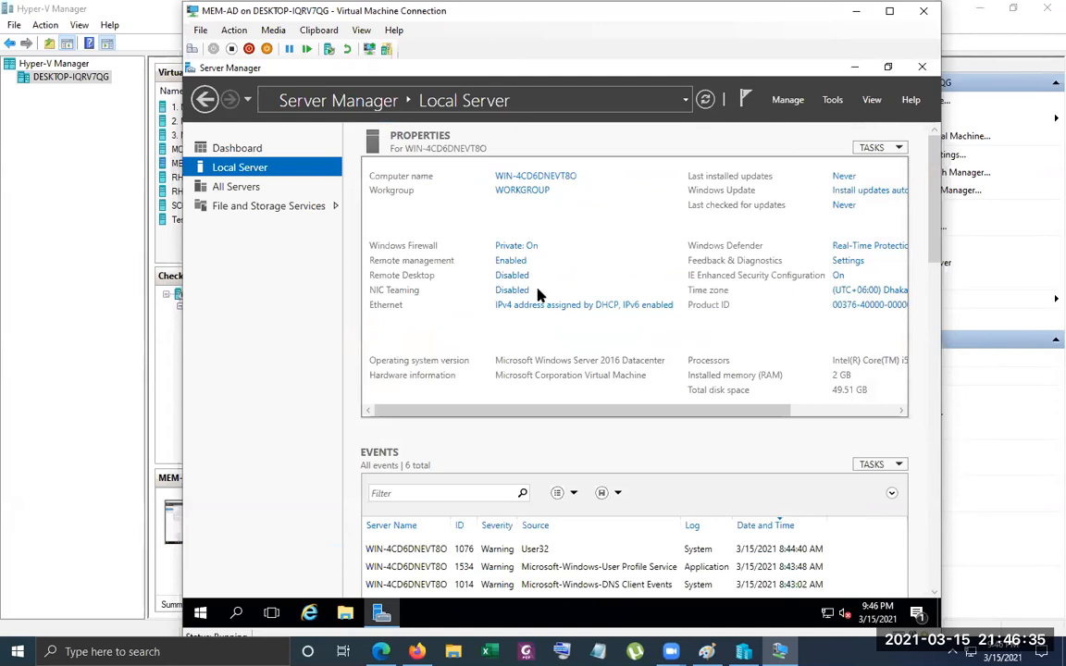
Check the Ethernet connection's details and disable Internet Protocol Version 6 (TCP/IPv6) in its properties
{"action": "left_click", "coordinate": [491, 305]}
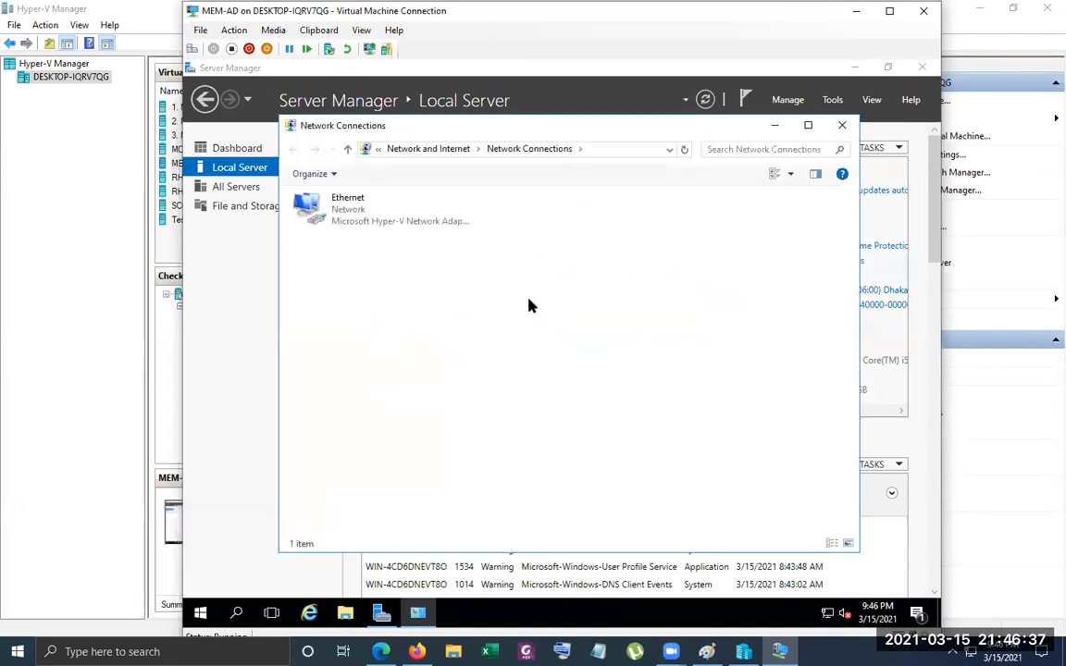
{"action": "double_click", "coordinate": [359, 216]}
{"action": "left_click", "coordinate": [500, 327]}
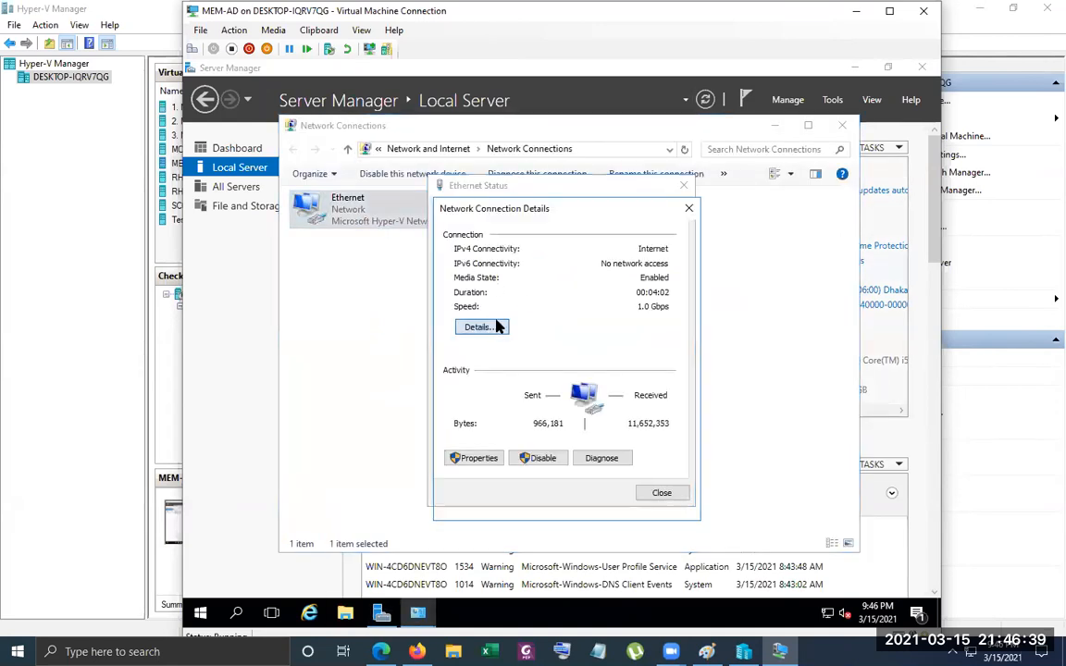
{"action": "left_click", "coordinate": [665, 502]}
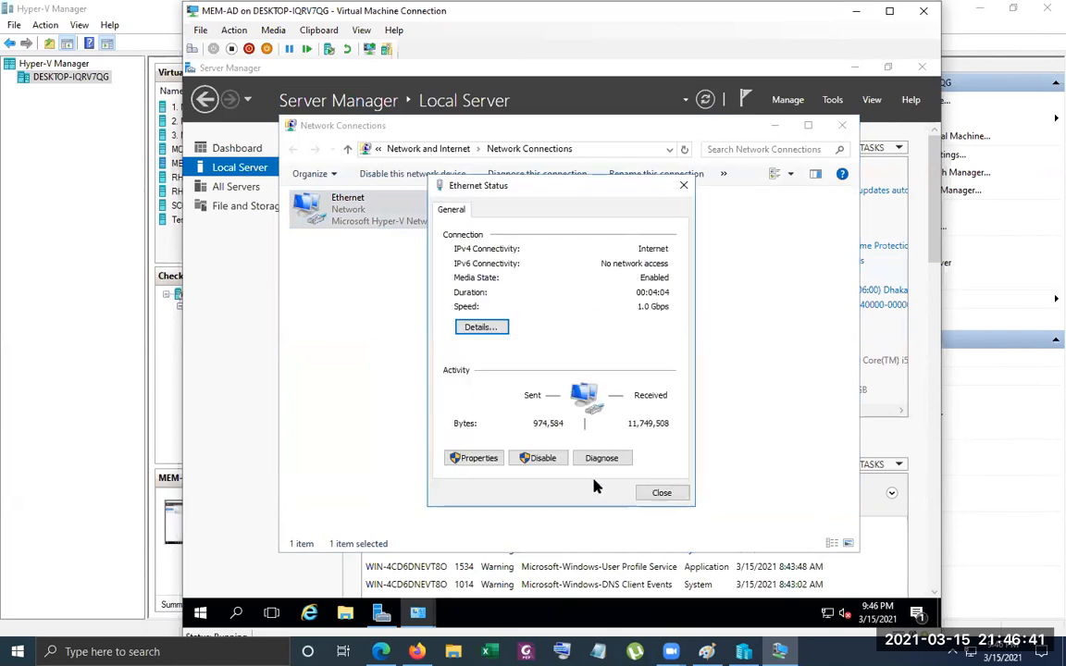
{"action": "left_click", "coordinate": [478, 458]}
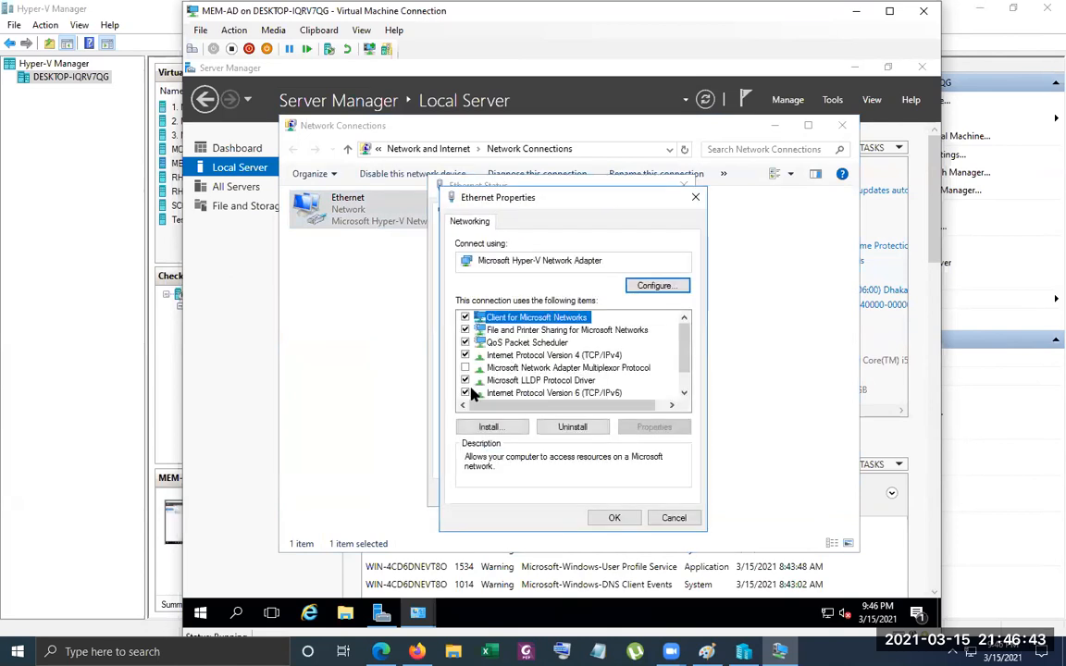
{"action": "left_click", "coordinate": [474, 394]}
Assign a static IPv4 address of 192.168.88.12 with subnet mask 255.255.255.0 and default gateway 192.168.88.1
{"action": "double_click", "coordinate": [518, 355]}
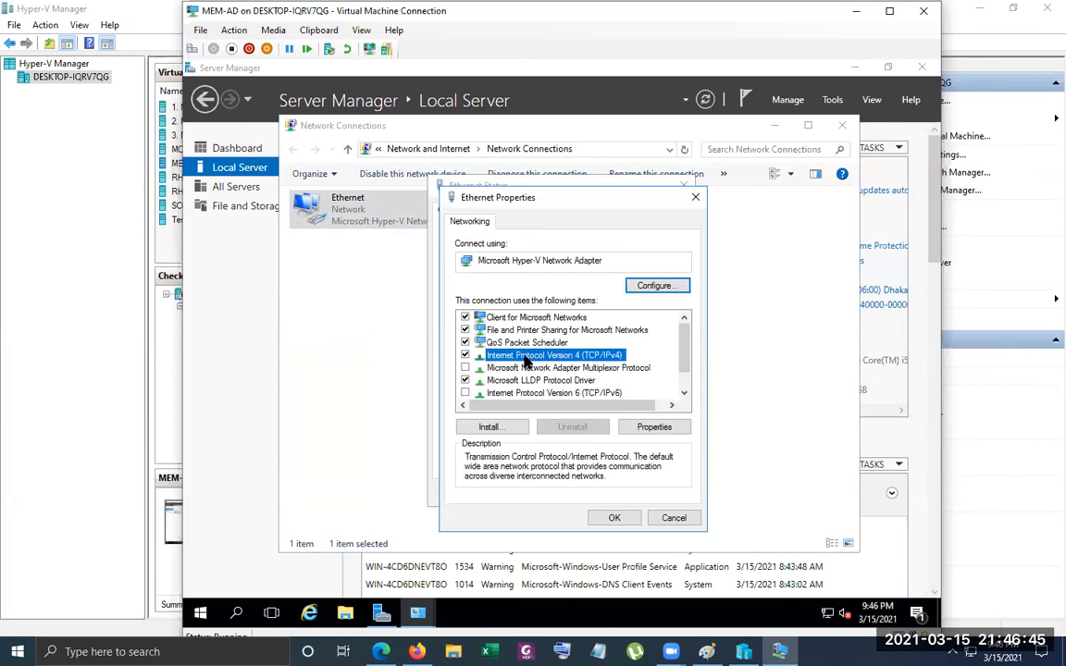
{"action": "left_click", "coordinate": [546, 361]}
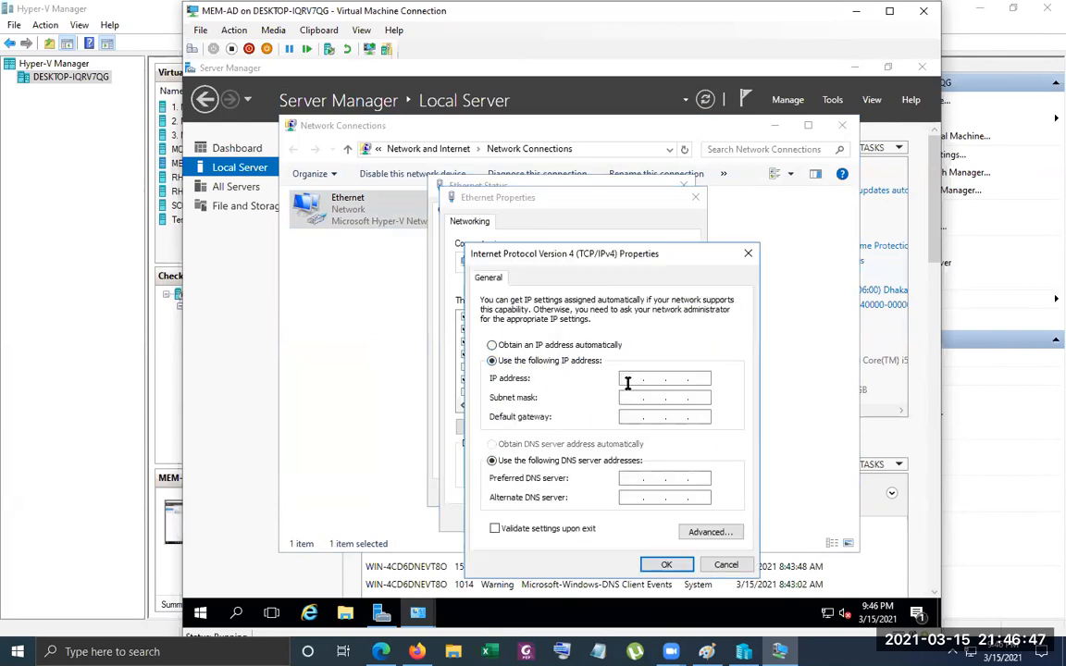
{"action": "type", "text": "192 . 168 . 88 . 12"}
{"action": "key", "text": "Tab"}
{"action": "key", "text": "Tab"}
{"action": "type", "text": "192 . 168 . "}
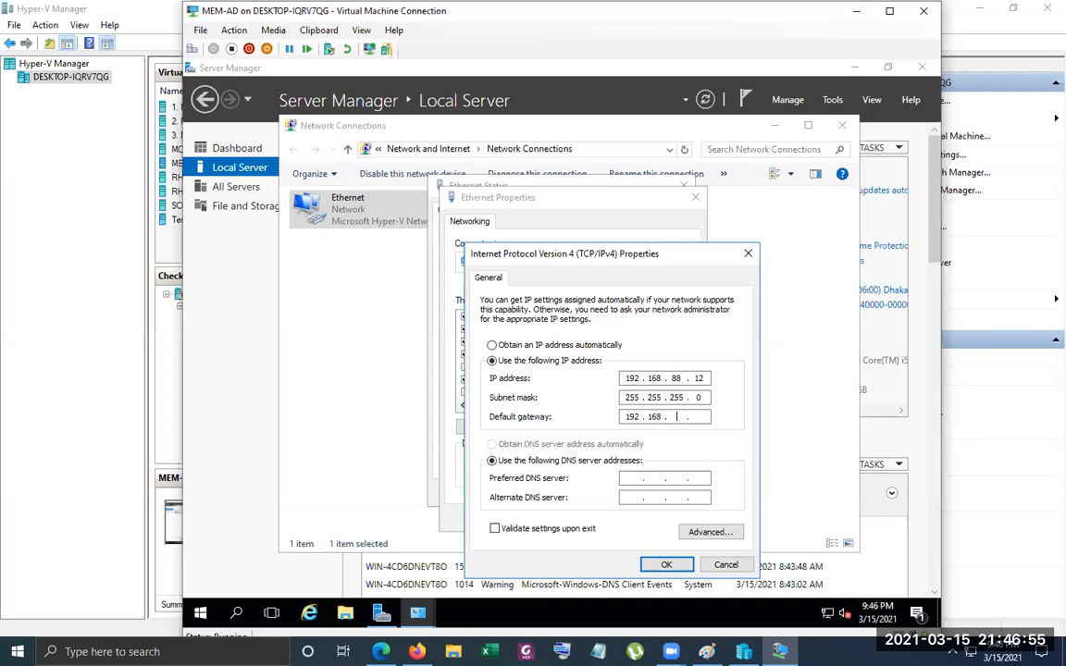
{"action": "type", "text": "88 . 1"}
Set the preferred DNS server to 192.168.88.11 and the alternate to 192.168.88.12, then apply the Ethernet settings
{"action": "key", "text": "Tab"}
{"action": "key", "text": "Tab"}
{"action": "type", "text": "192 . 168 . 88"}
{"action": "type", "text": "192 . 168 . 88 . "}
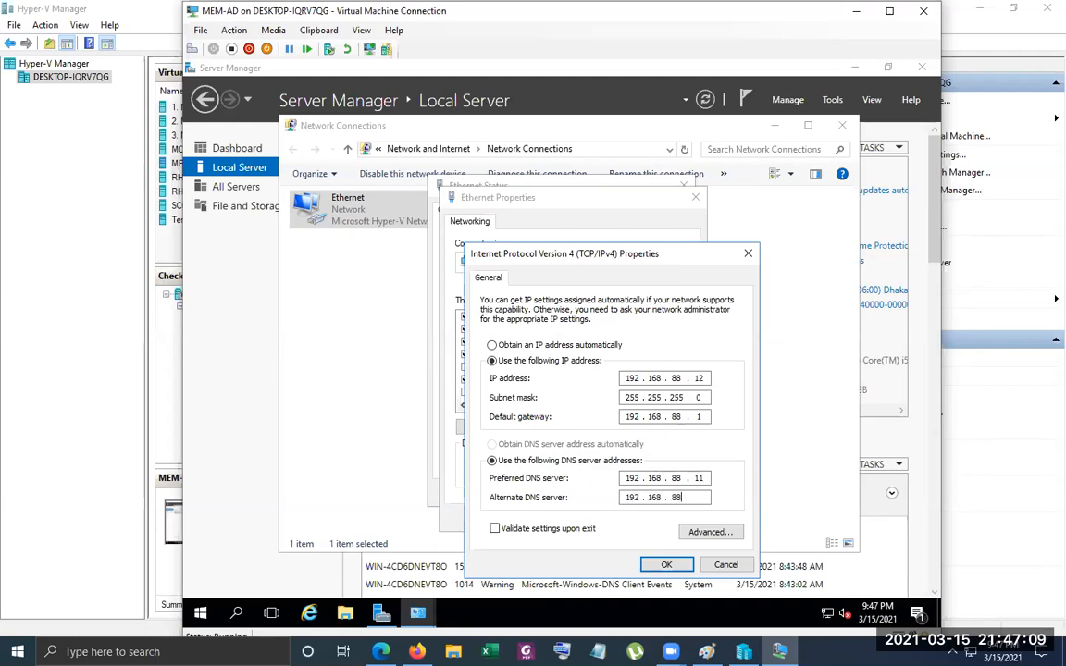
{"action": "type", "text": "12"}
{"action": "left_click", "coordinate": [670, 565]}
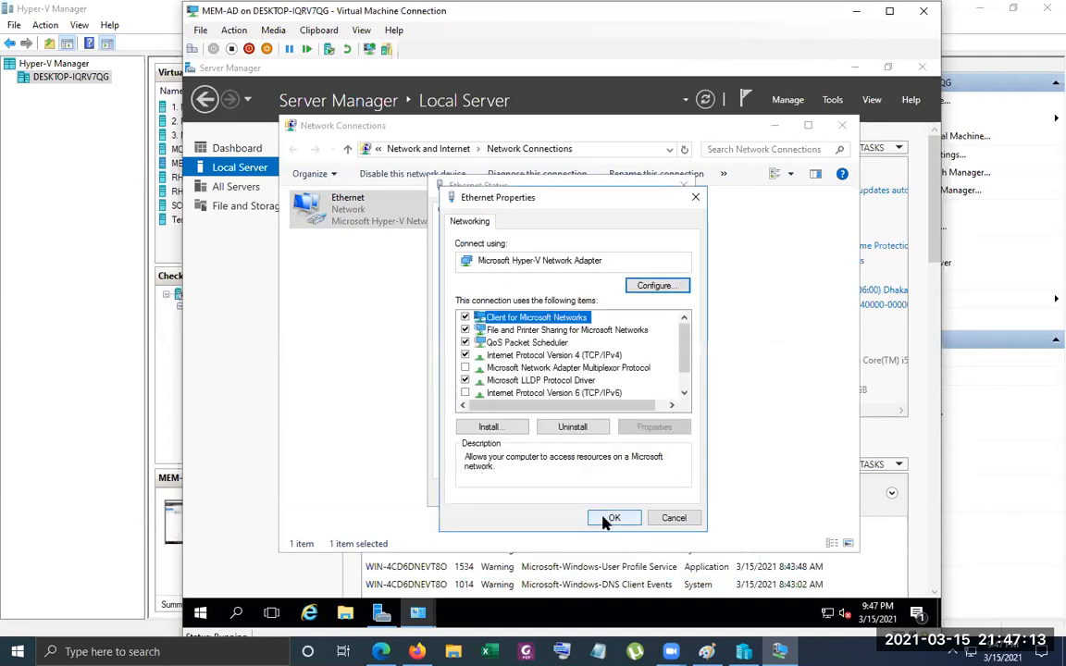
{"action": "left_click", "coordinate": [607, 519]}
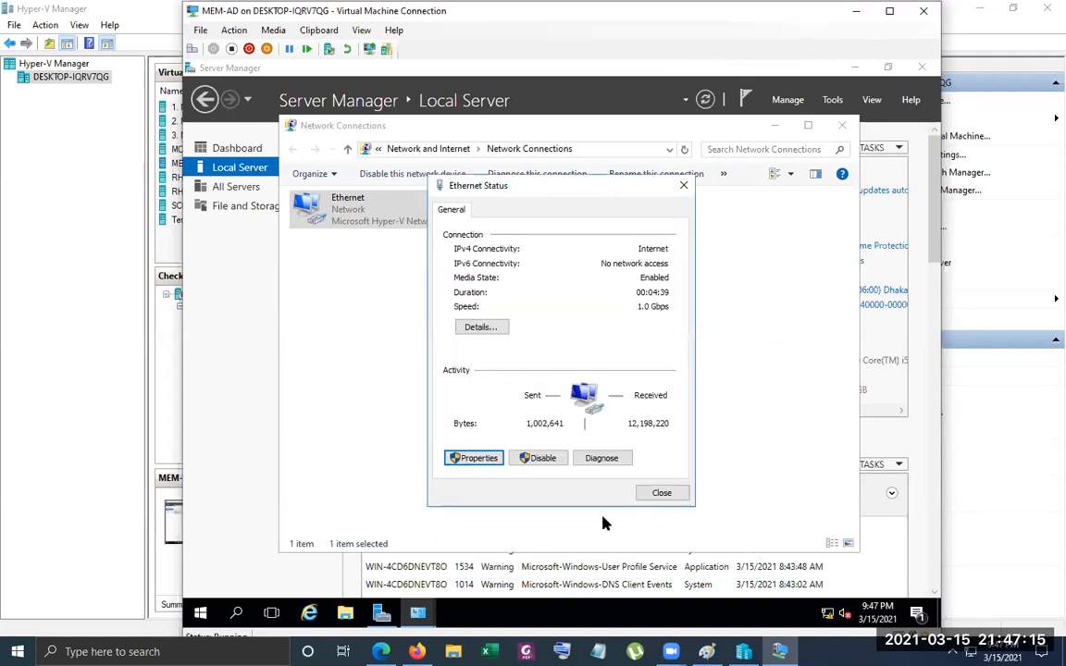
{"action": "left_click", "coordinate": [660, 494]}
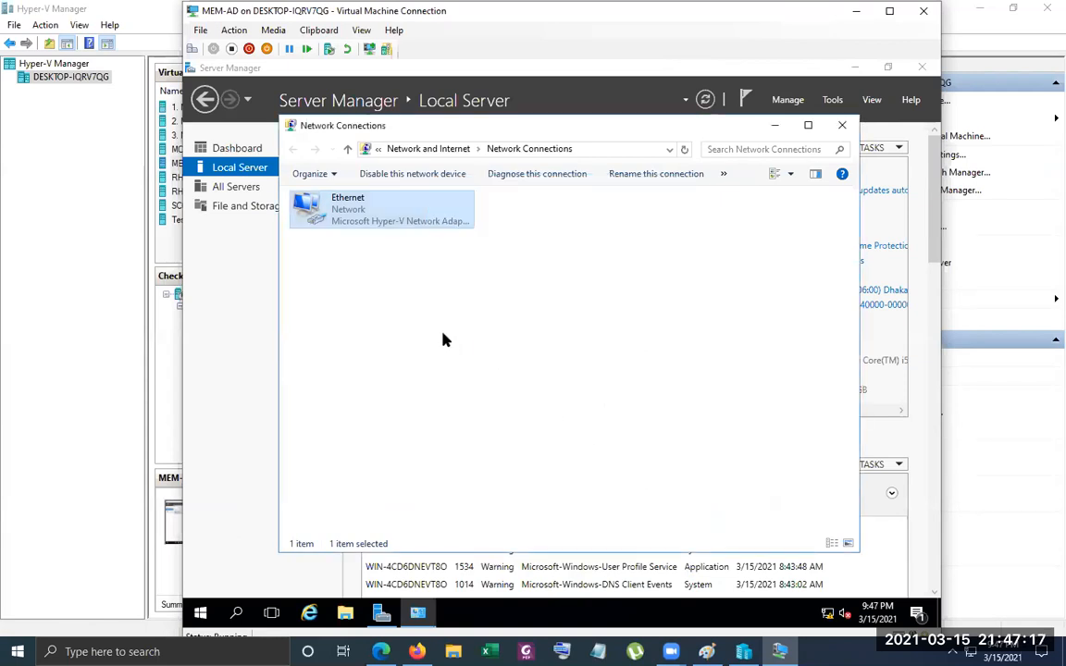
{"action": "right_click", "coordinate": [443, 335]}
{"action": "left_click", "coordinate": [509, 393]}
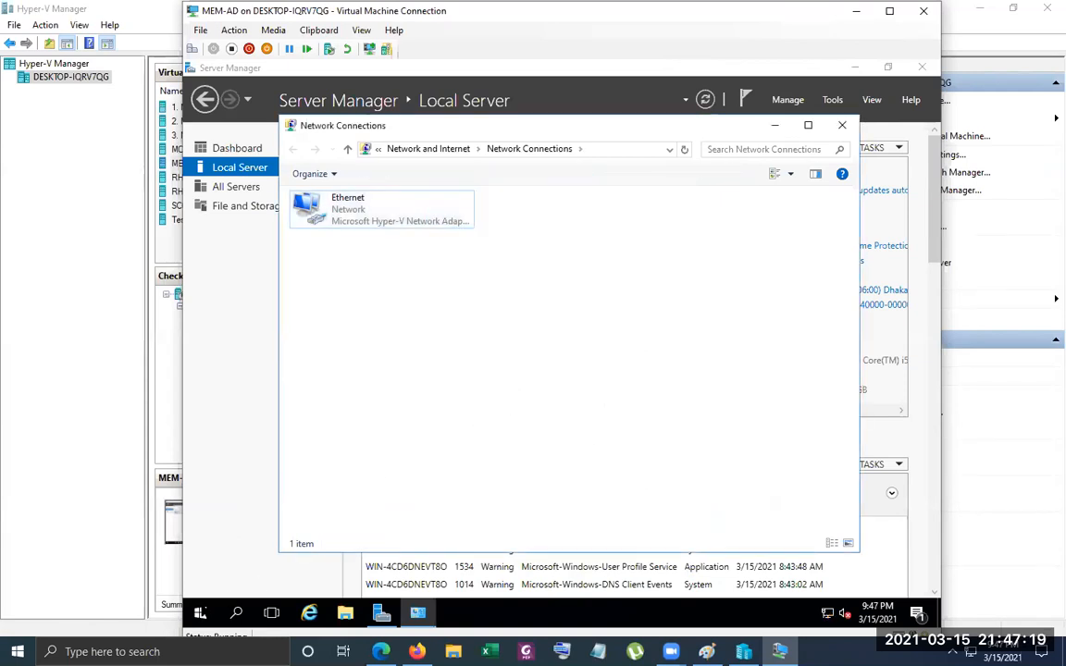
Run cmd on the virtual machine and ping 192.168.88.11 to test connectivity to the existing domain controller
{"action": "left_click", "coordinate": [200, 613]}
{"action": "left_click", "coordinate": [264, 514]}
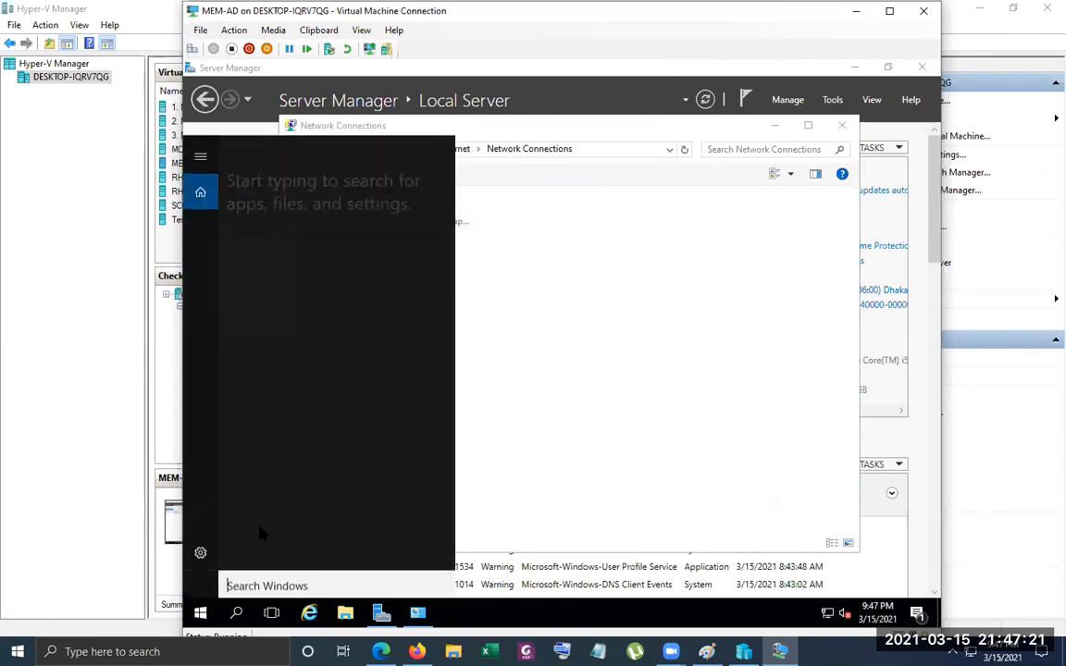
{"action": "right_click", "coordinate": [201, 614]}
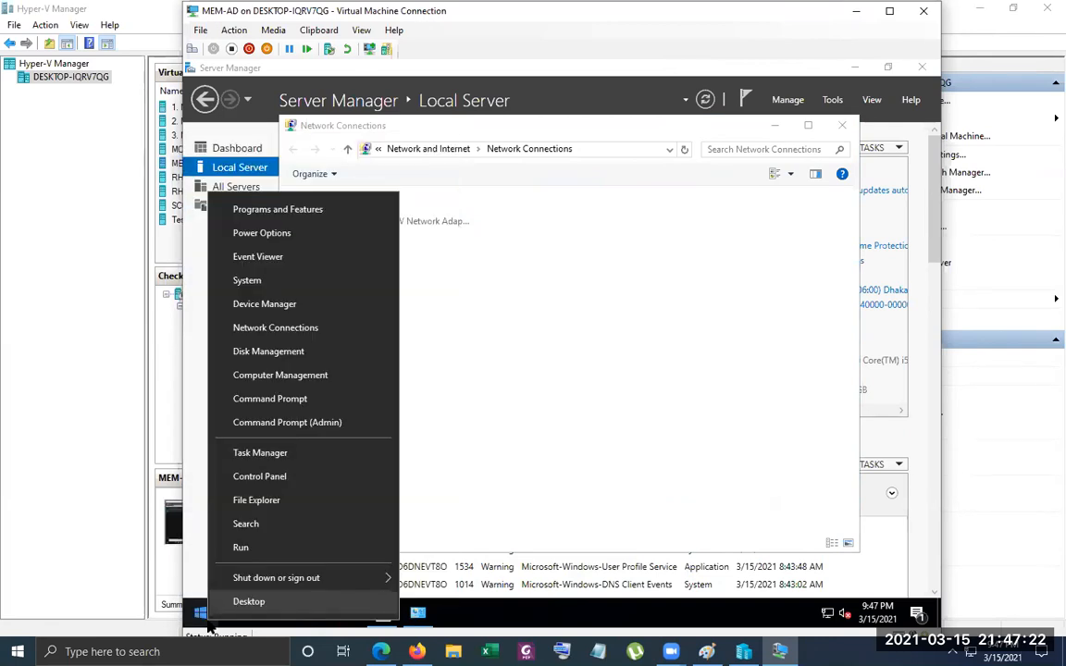
{"action": "left_click", "coordinate": [262, 549]}
{"action": "type", "text": "cmd"}
{"action": "key", "text": "Return"}
{"action": "type", "text": "ping 19"}
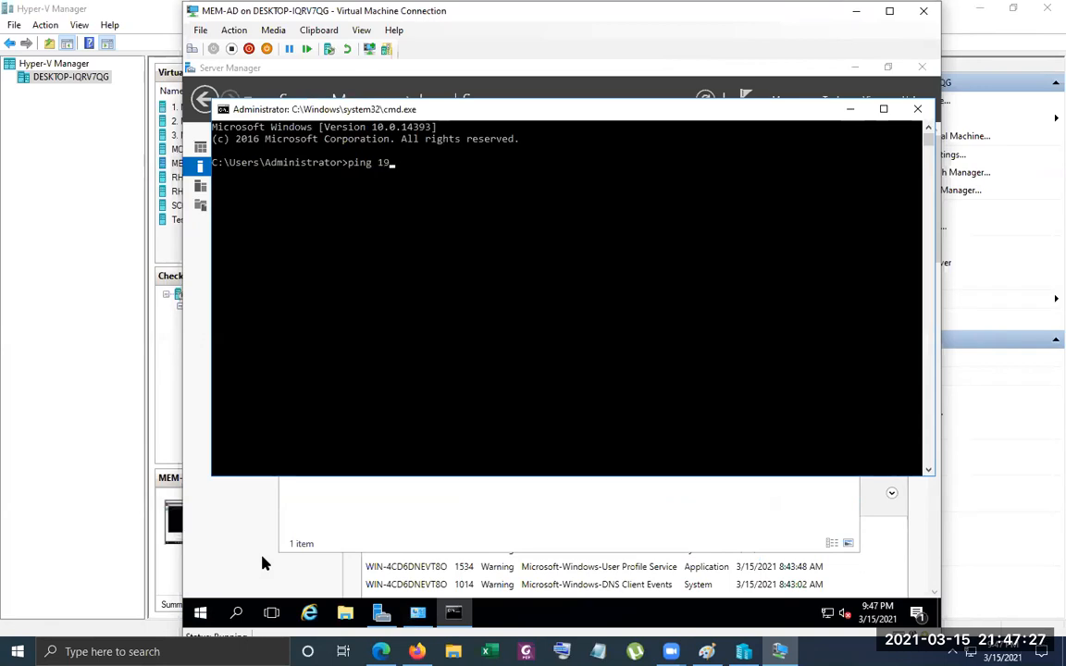
{"action": "type", "text": "2.168.8"}
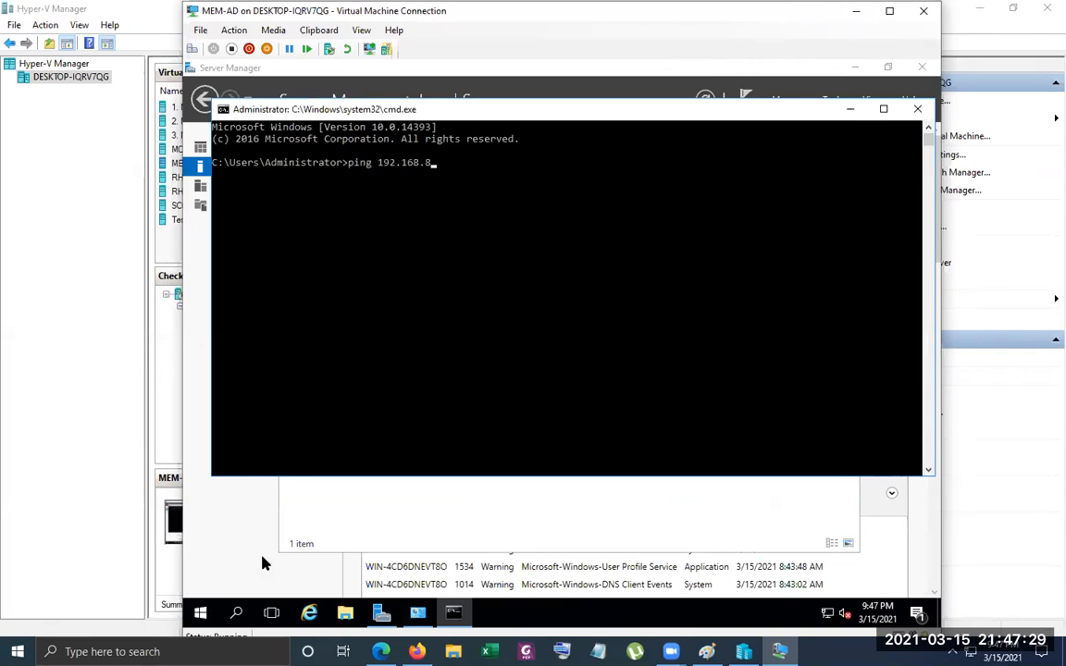
{"action": "type", "text": "8.11"}
{"action": "key", "text": "Return"}
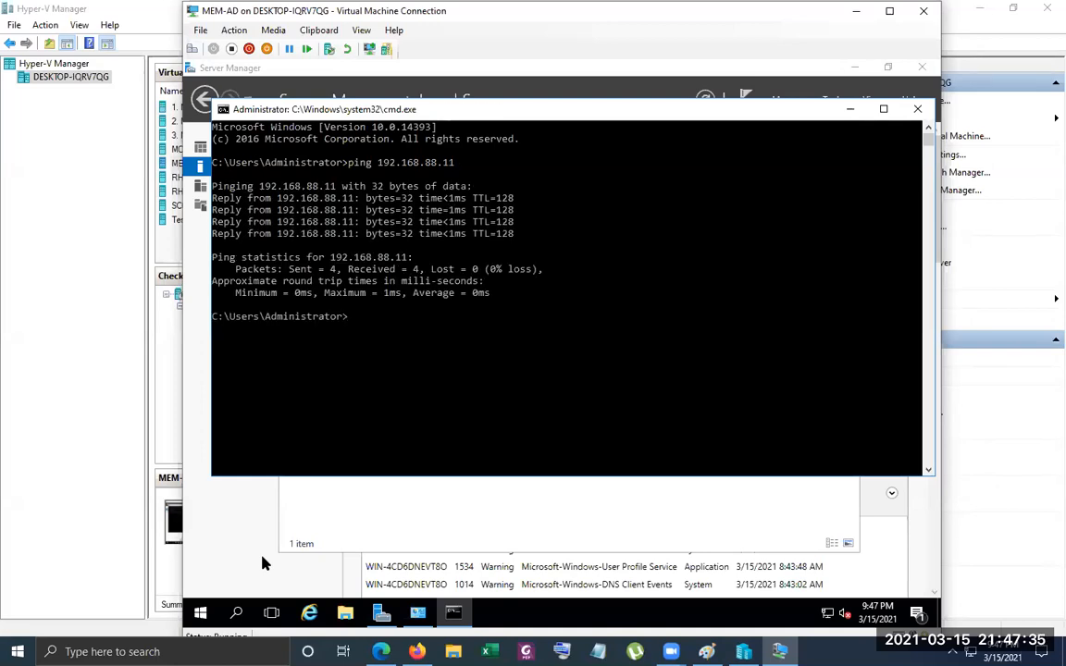
Ping abc.local to test domain name resolution, and minimize the command window
{"action": "key", "text": "Up"}
{"action": "key", "text": "BackSpace"}
{"action": "key", "text": "BackSpace"}
{"action": "key", "text": "BackSpace"}
{"action": "key", "text": "BackSpace"}
{"action": "key", "text": "BackSpace"}
{"action": "key", "text": "BackSpace"}
{"action": "key", "text": "BackSpace"}
{"action": "key", "text": "BackSpace"}
{"action": "key", "text": "BackSpace"}
{"action": "key", "text": "BackSpace"}
{"action": "key", "text": "BackSpace"}
{"action": "key", "text": "BackSpace"}
{"action": "type", "text": "abc.local"}
{"action": "key", "text": "Return"}
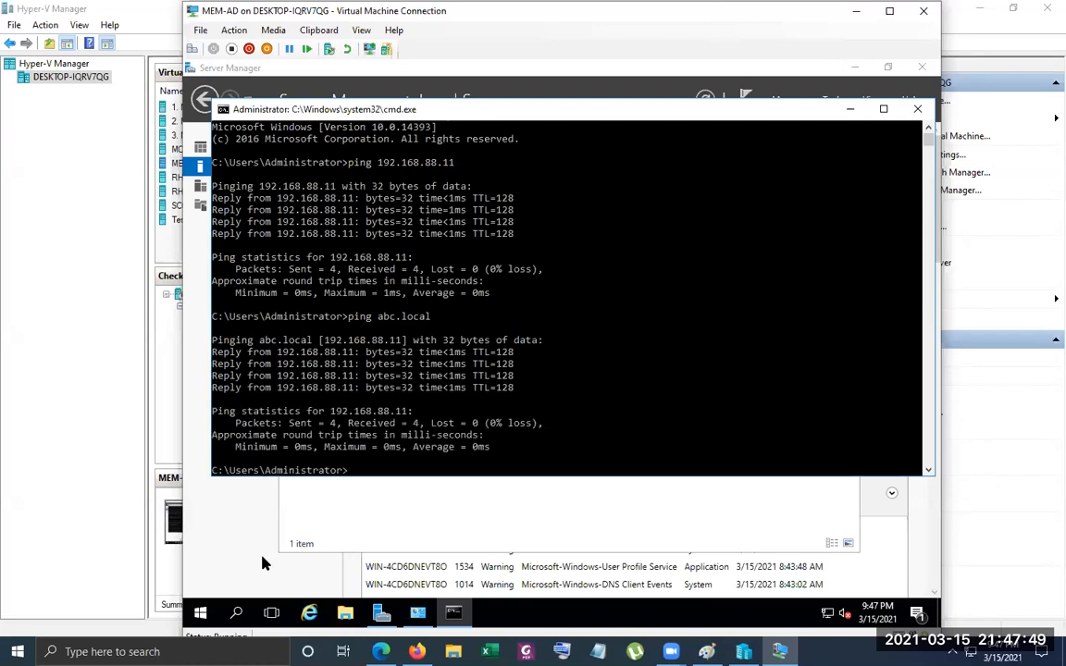
{"action": "left_click", "coordinate": [848, 109]}
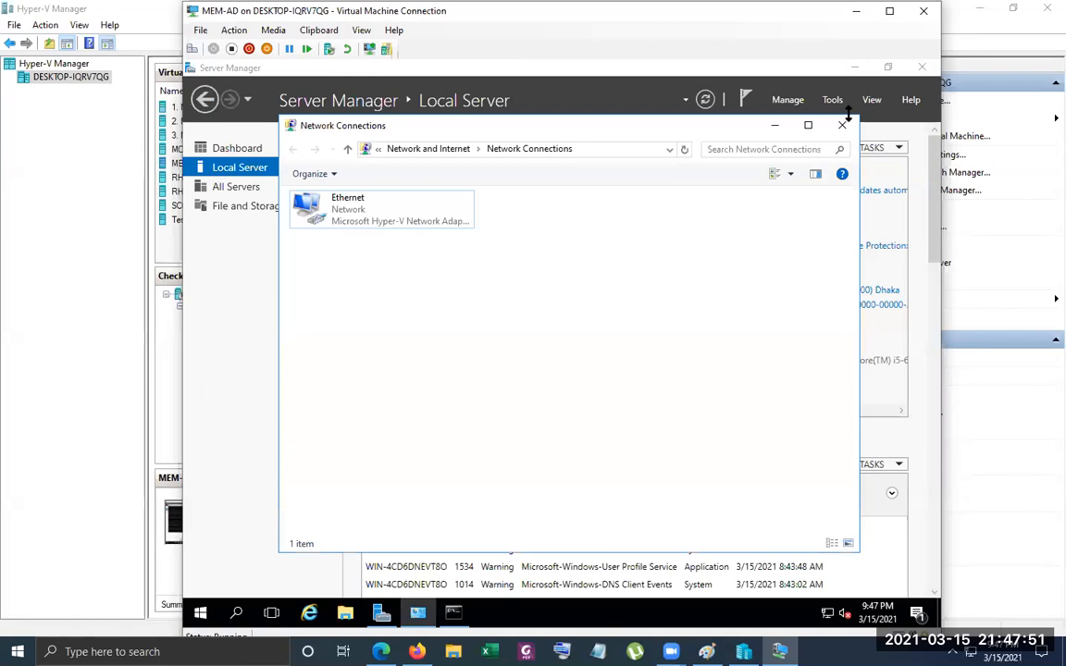
{"action": "left_click", "coordinate": [786, 99]}
{"action": "left_click", "coordinate": [812, 120]}
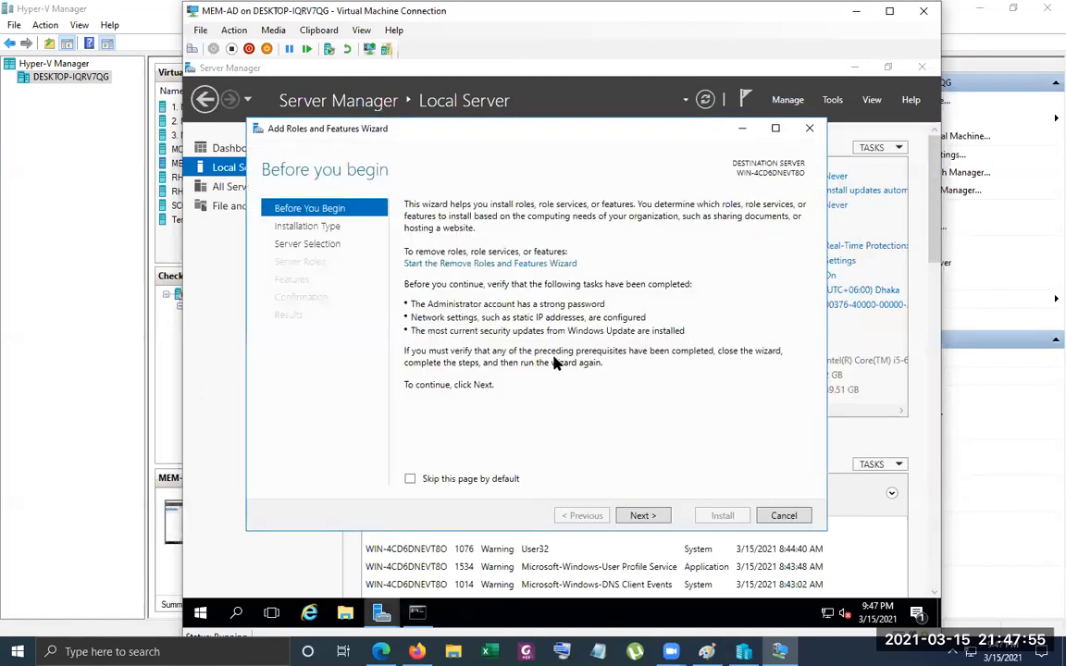
{"action": "left_click", "coordinate": [641, 516]}
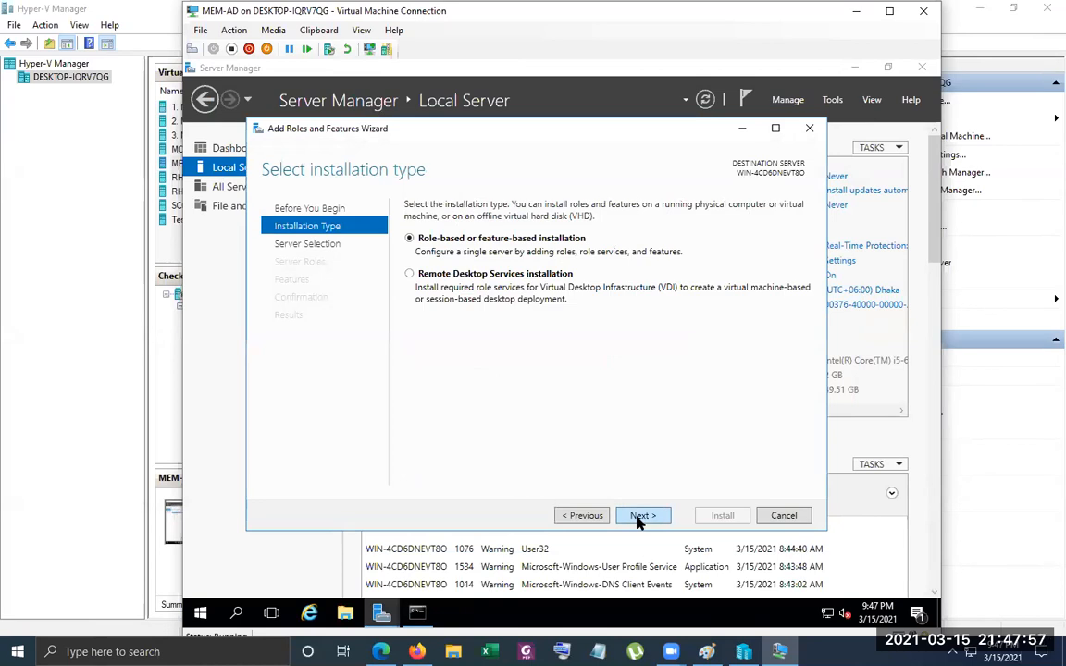
{"action": "left_click", "coordinate": [640, 516]}
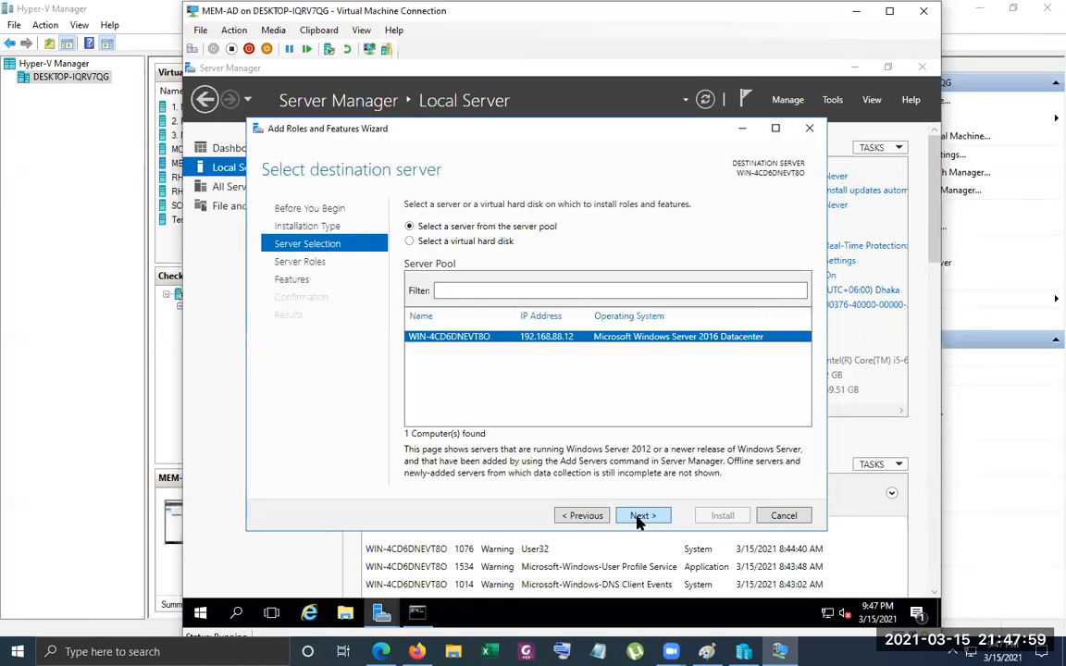
{"action": "left_click", "coordinate": [784, 515]}
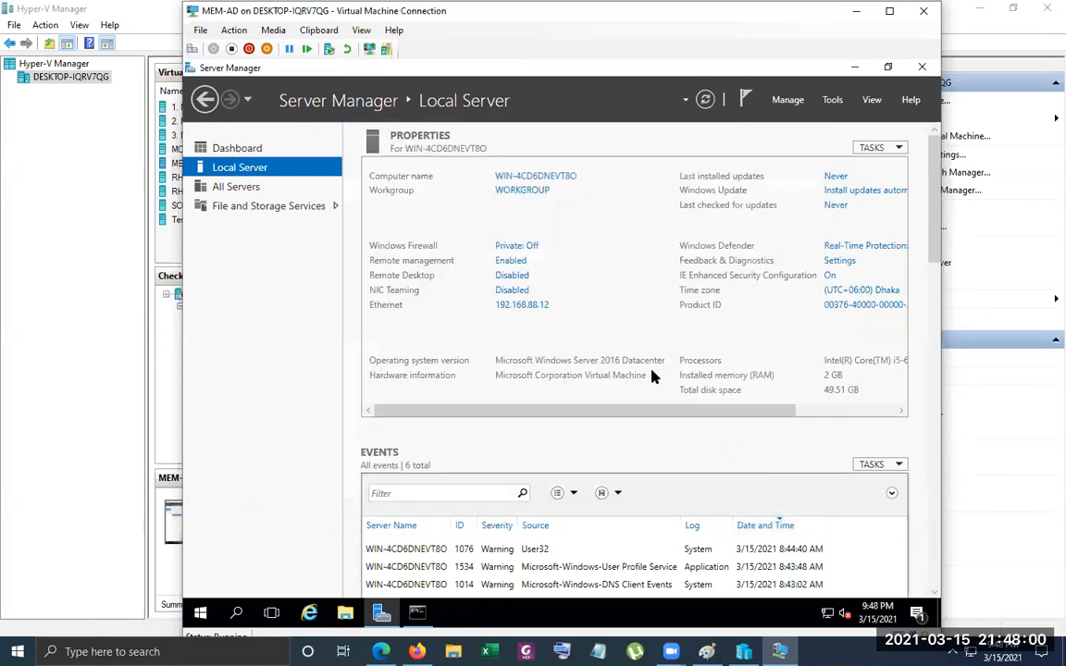
Rename the computer to CH01, keep it in WORKGROUP, and restart it to apply the change
{"action": "left_click", "coordinate": [539, 176]}
{"action": "left_click", "coordinate": [530, 336]}
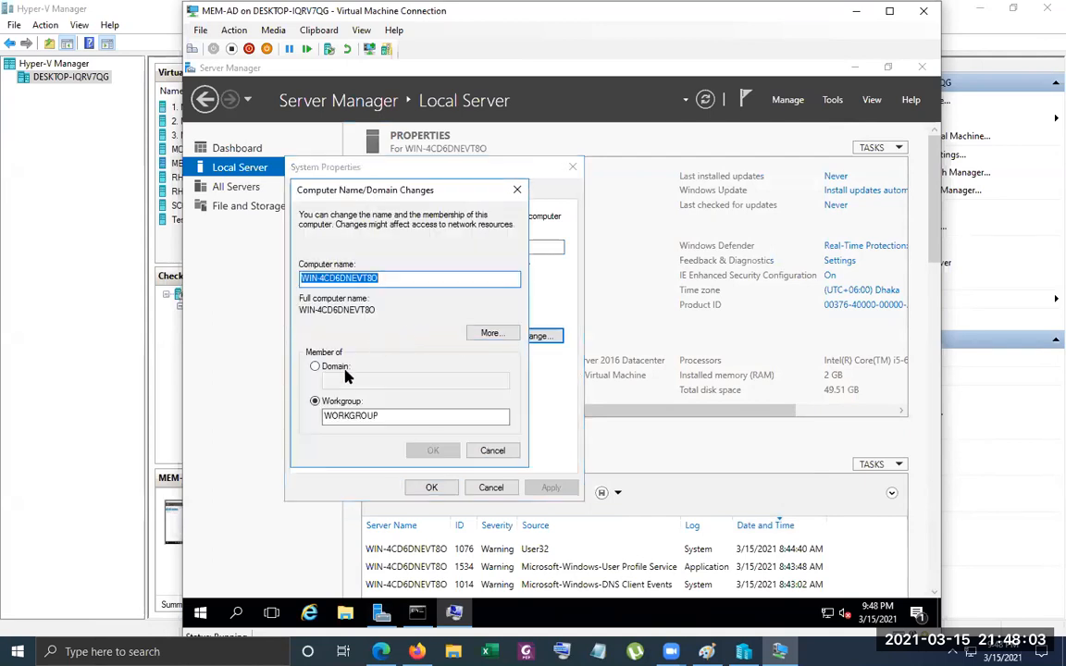
{"action": "type", "text": "CH"}
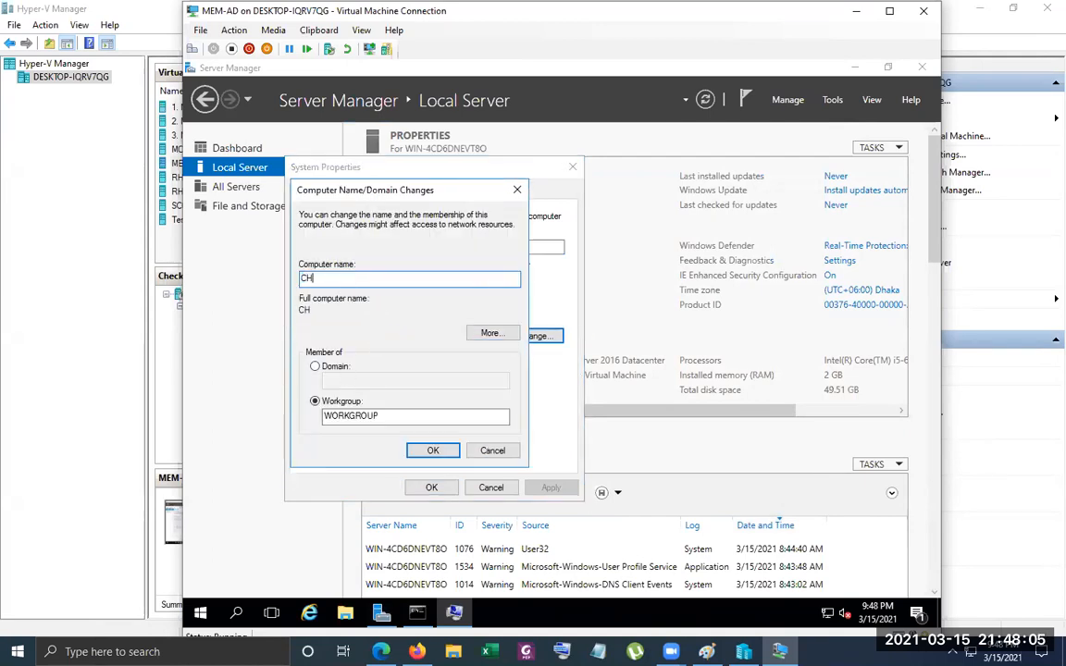
{"action": "type", "text": "01"}
{"action": "left_click", "coordinate": [647, 356]}
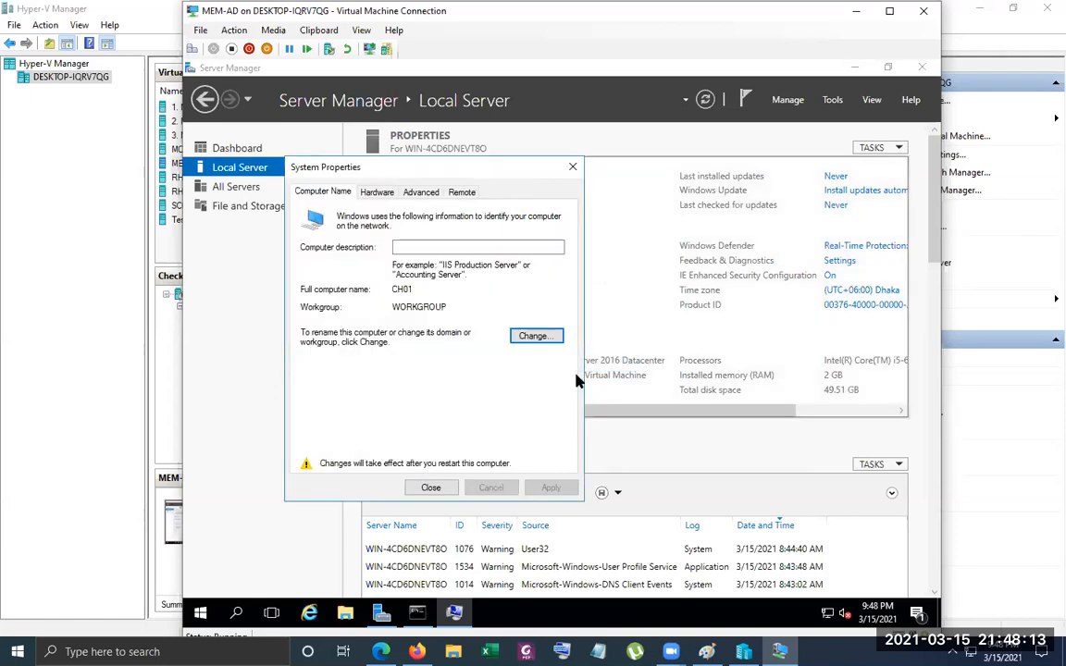
{"action": "left_click", "coordinate": [412, 493]}
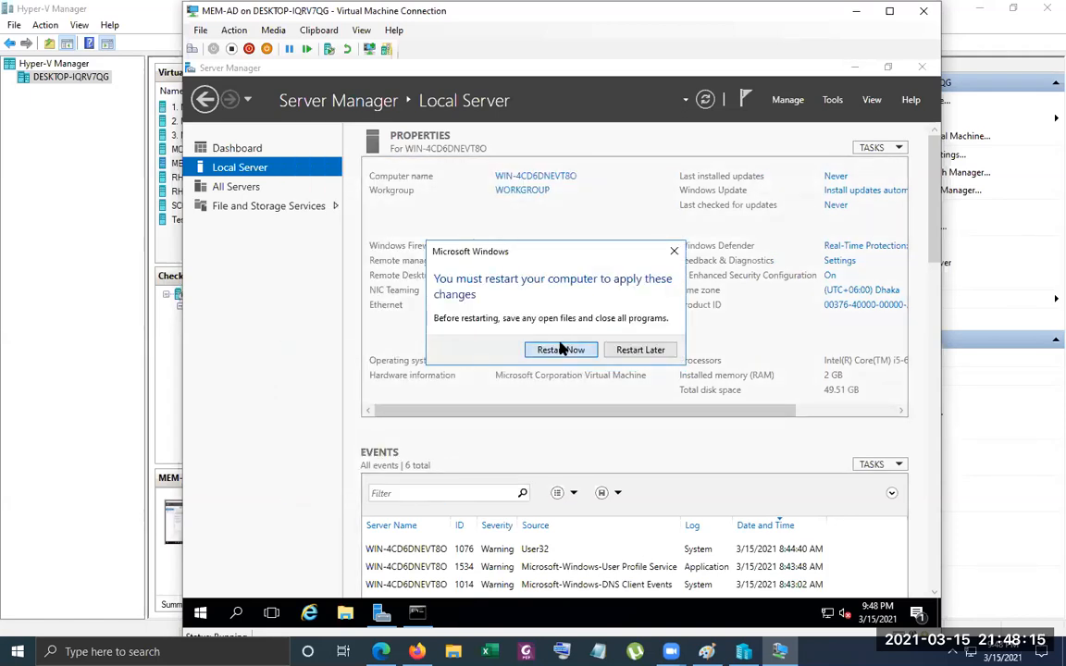
{"action": "left_click", "coordinate": [496, 347]}
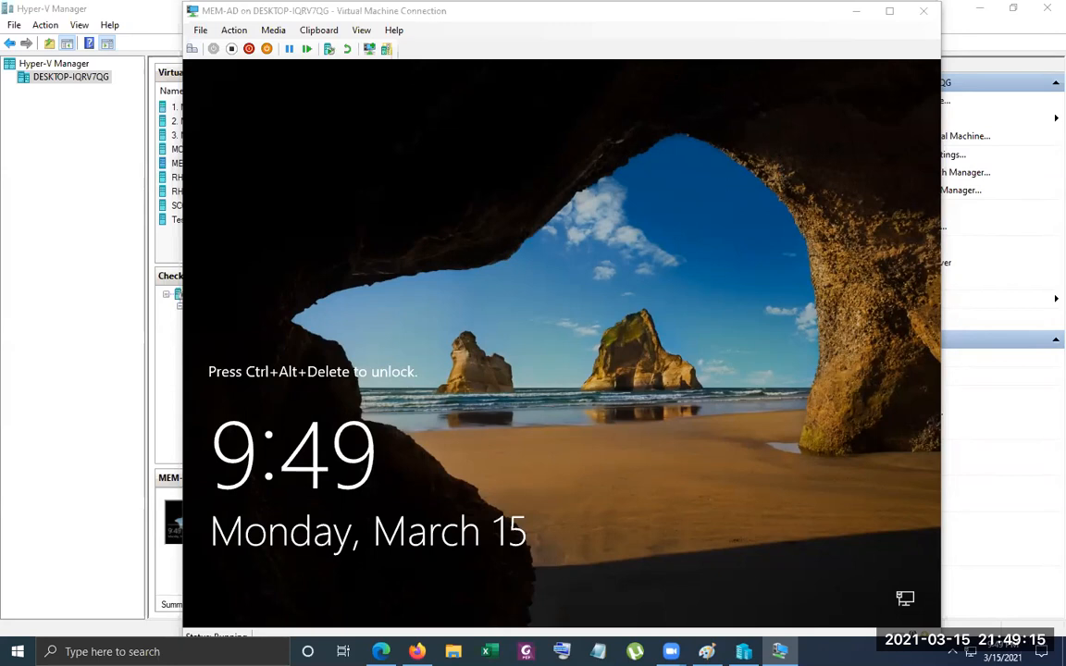
Unlock the restarted virtual machine and sign in as Administrator with the account password
{"action": "left_click", "coordinate": [193, 49]}
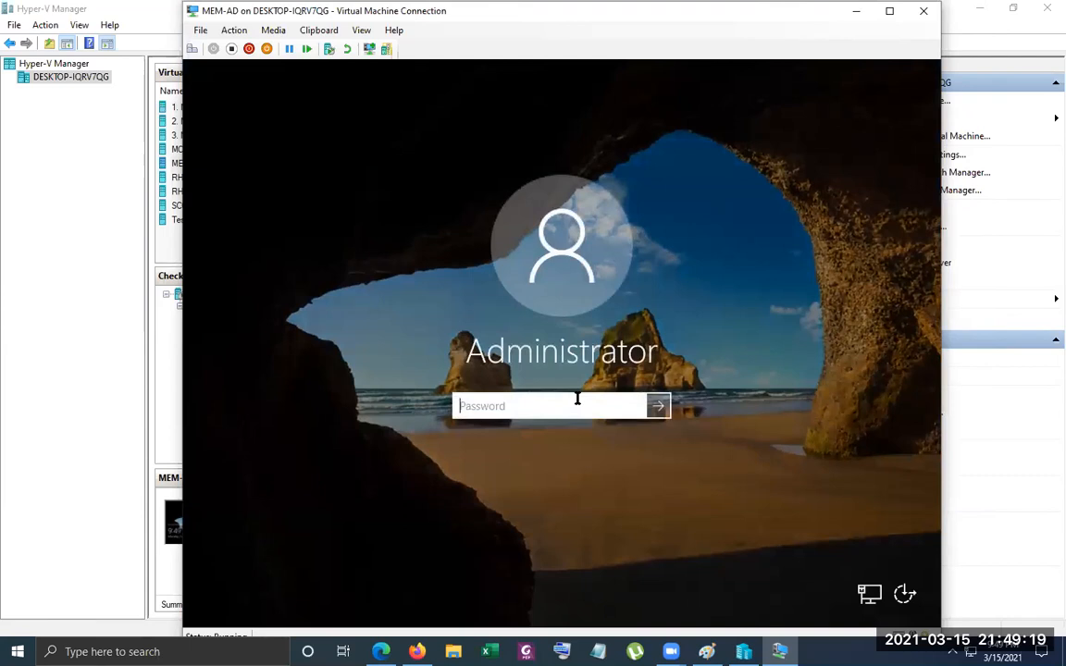
{"action": "type", "text": "•••••••••"}
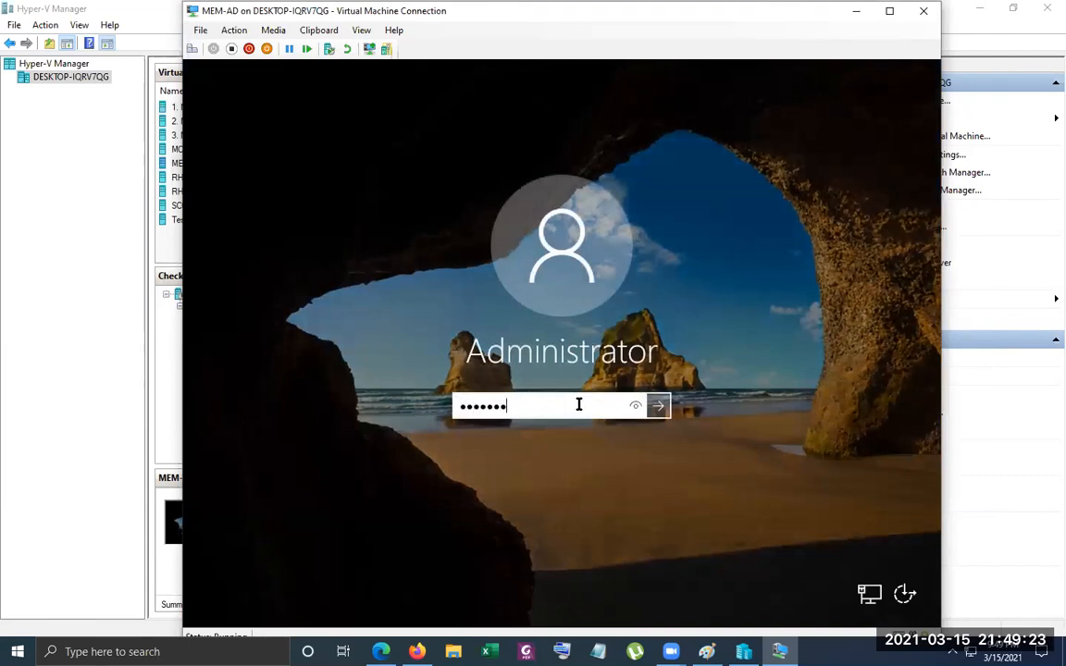
{"action": "key", "text": "Return"}
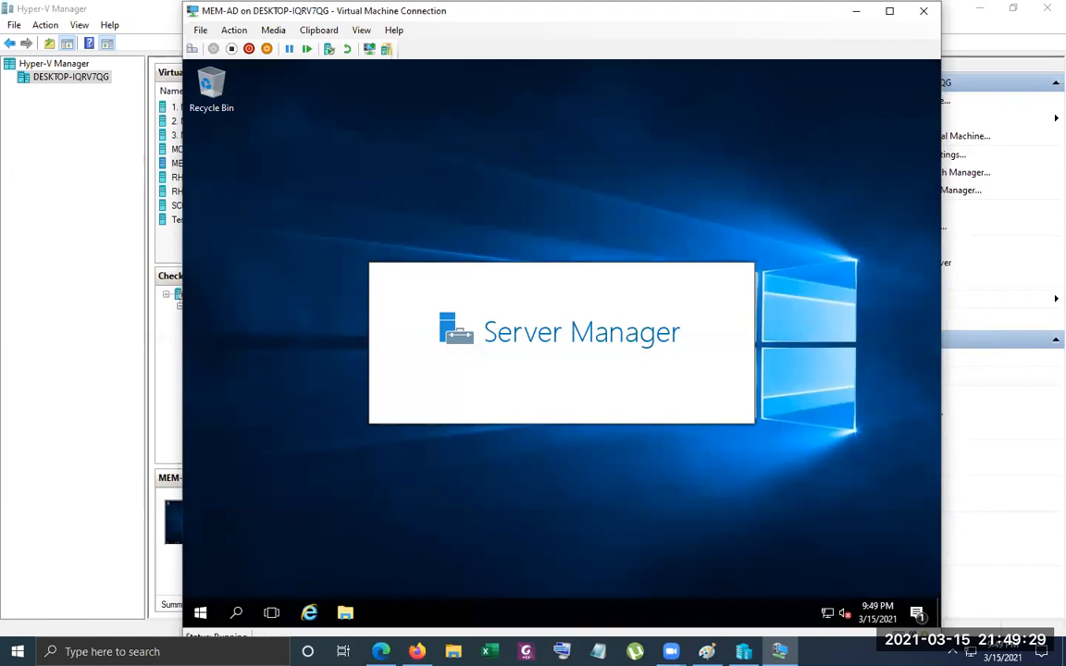
Clear all Action Center notifications and refresh the desktop while Server Manager loads
{"action": "left_click", "coordinate": [917, 614]}
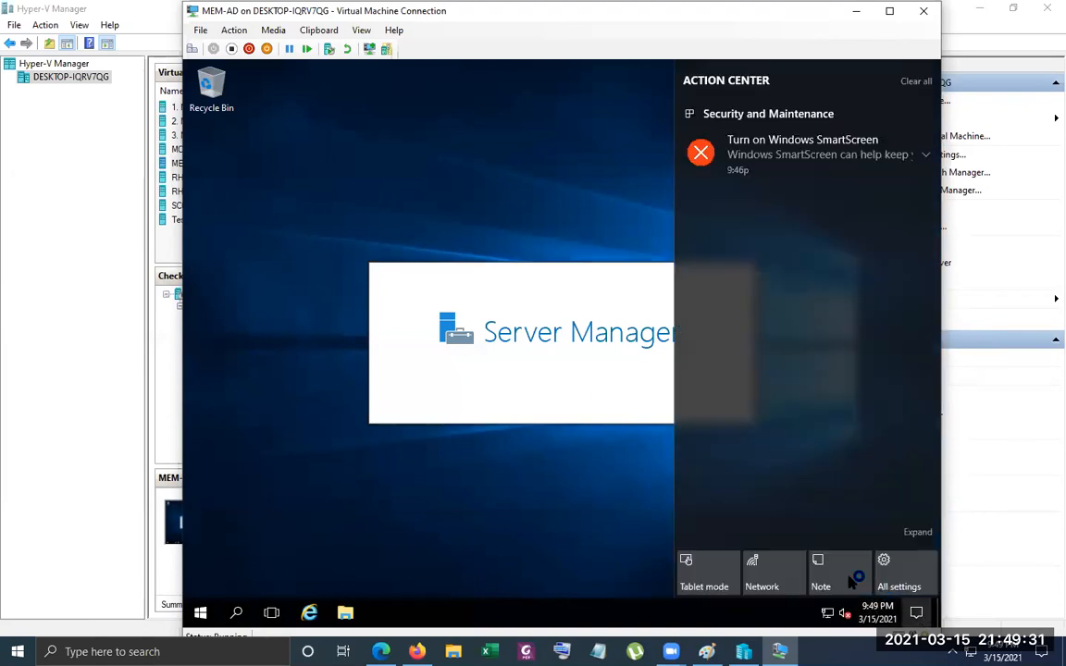
{"action": "left_click", "coordinate": [915, 82]}
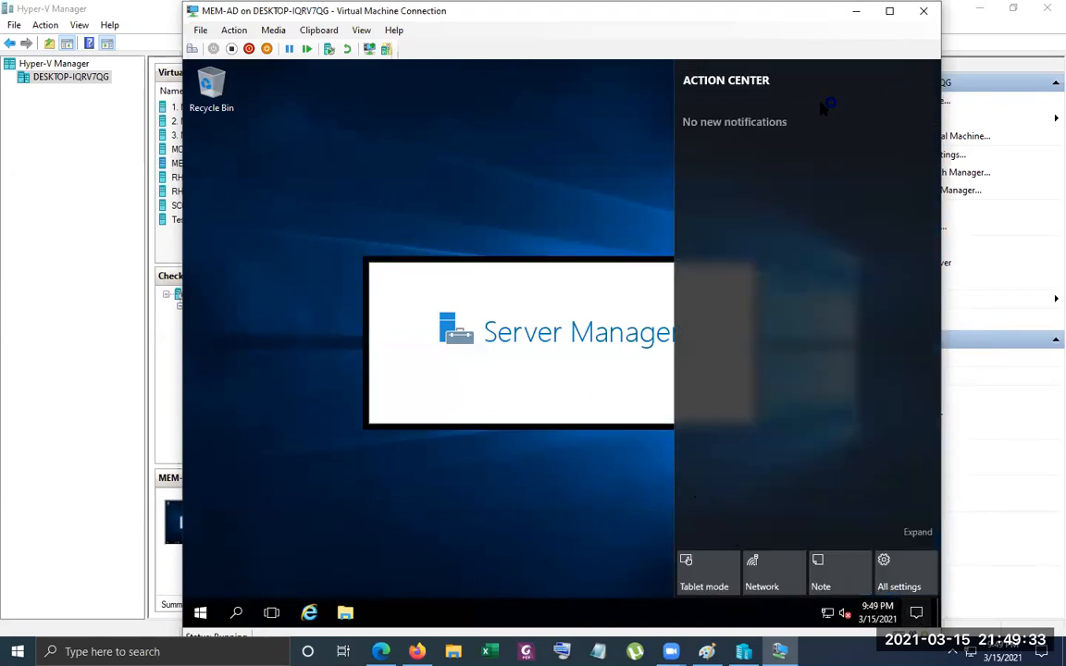
{"action": "left_click", "coordinate": [523, 167]}
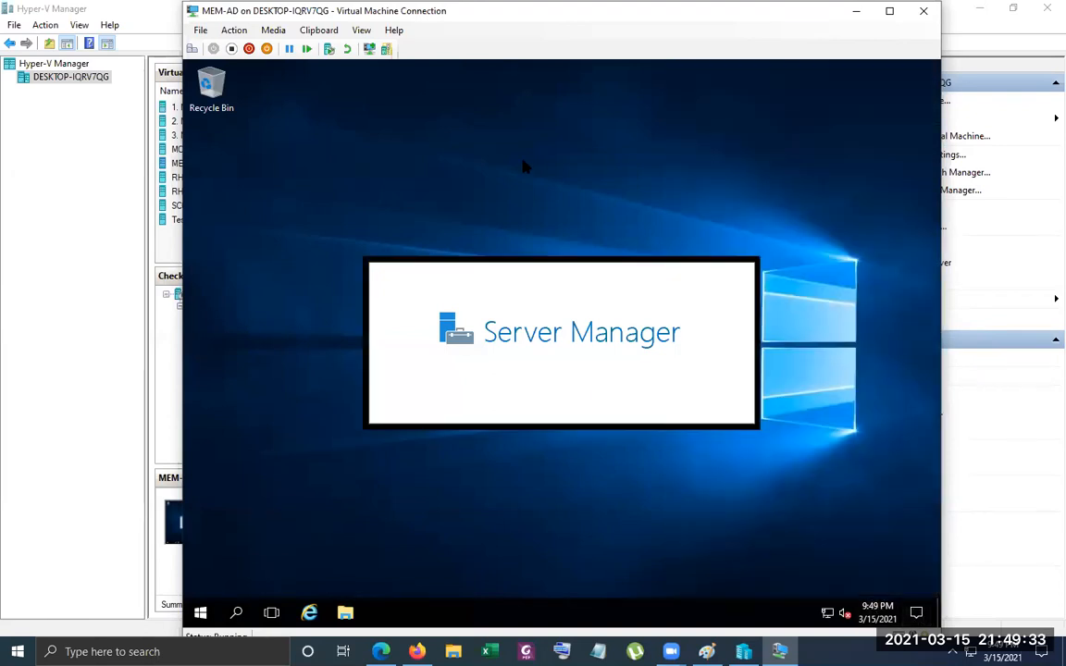
{"action": "right_click", "coordinate": [798, 348]}
{"action": "left_click", "coordinate": [835, 388]}
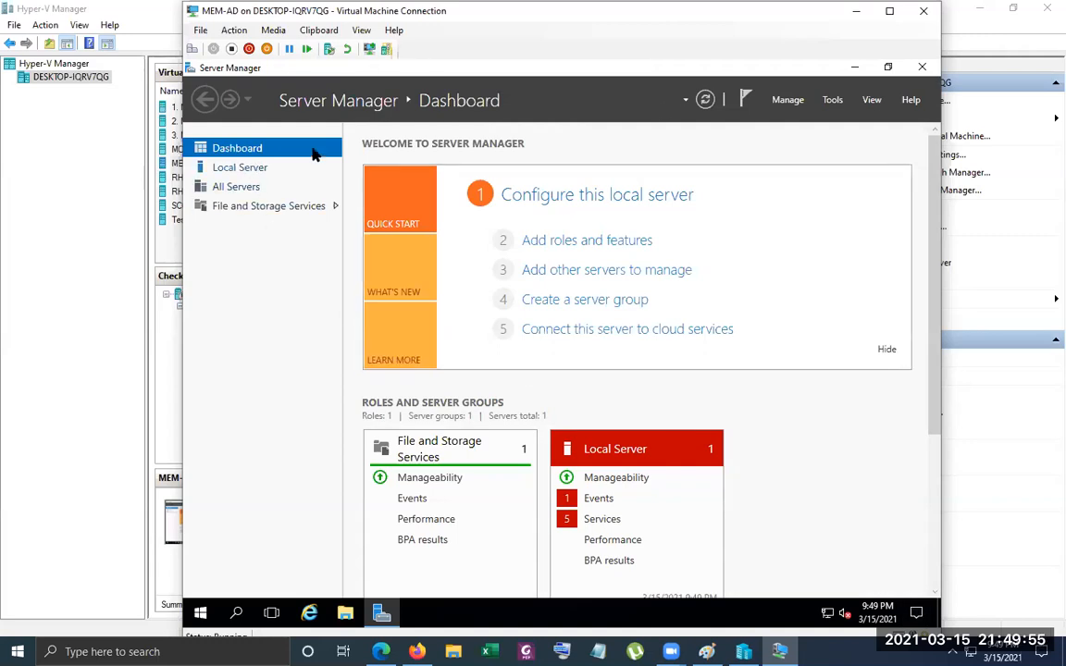
Show the local server's properties and begin adding roles with a role-based or feature-based installation on server CH01
{"action": "left_click", "coordinate": [789, 99]}
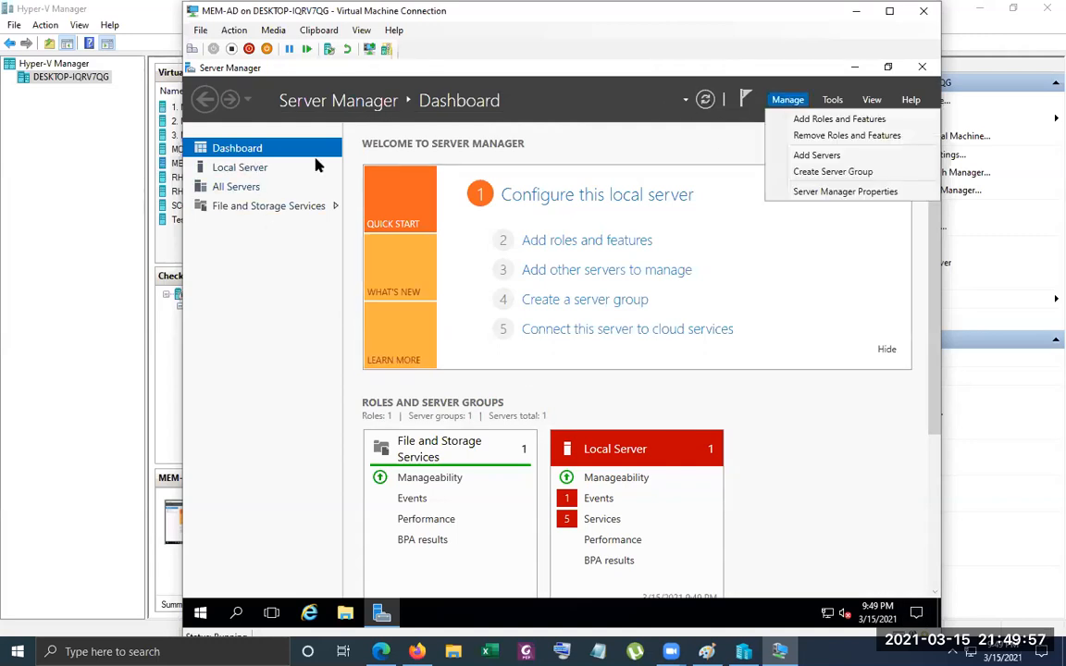
{"action": "left_click", "coordinate": [238, 171]}
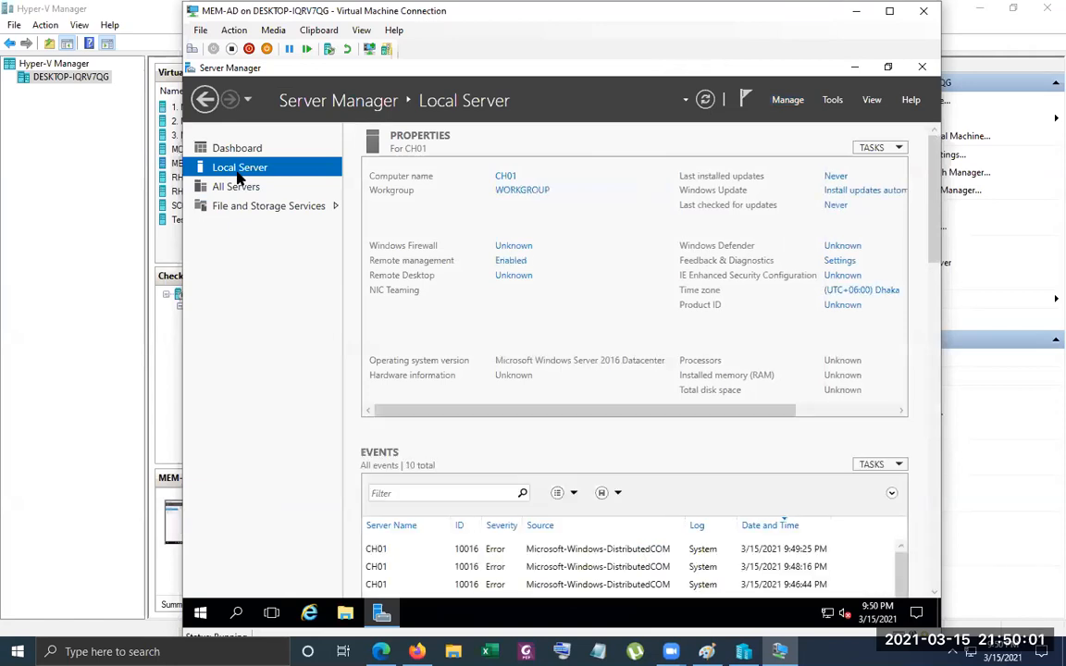
{"action": "left_click", "coordinate": [802, 103]}
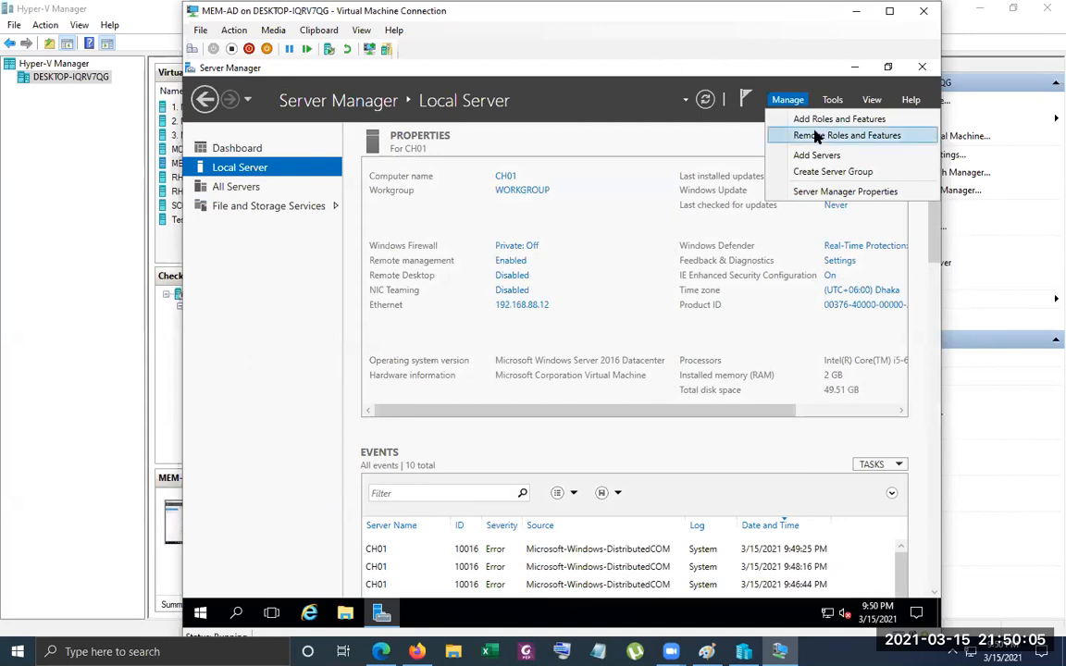
{"action": "left_click", "coordinate": [818, 121]}
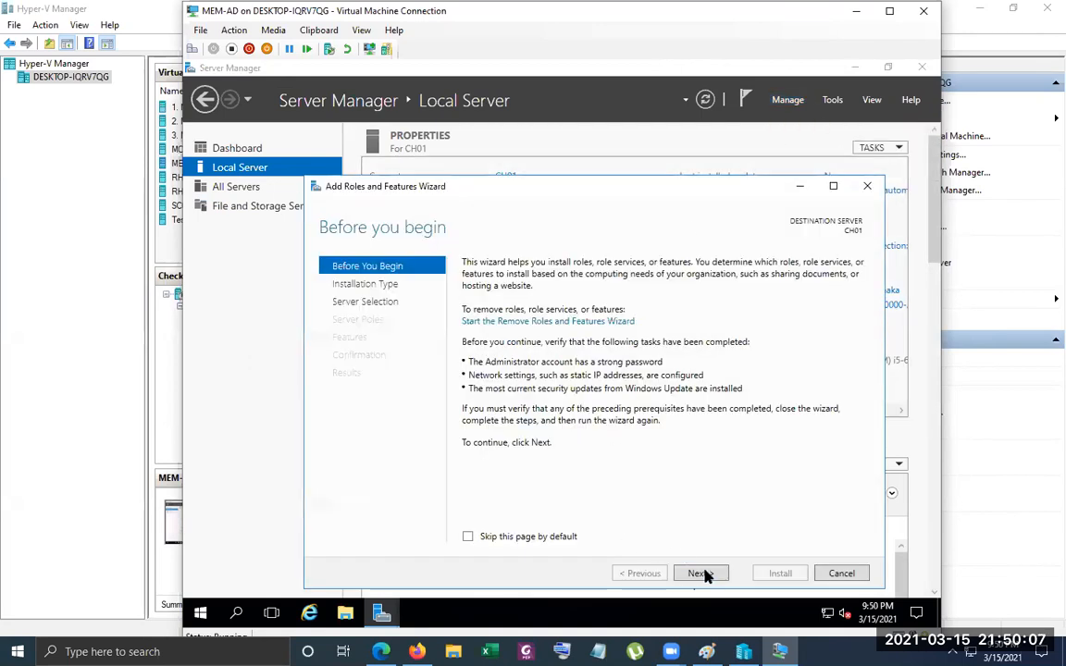
{"action": "left_click", "coordinate": [703, 574]}
{"action": "left_click", "coordinate": [700, 574]}
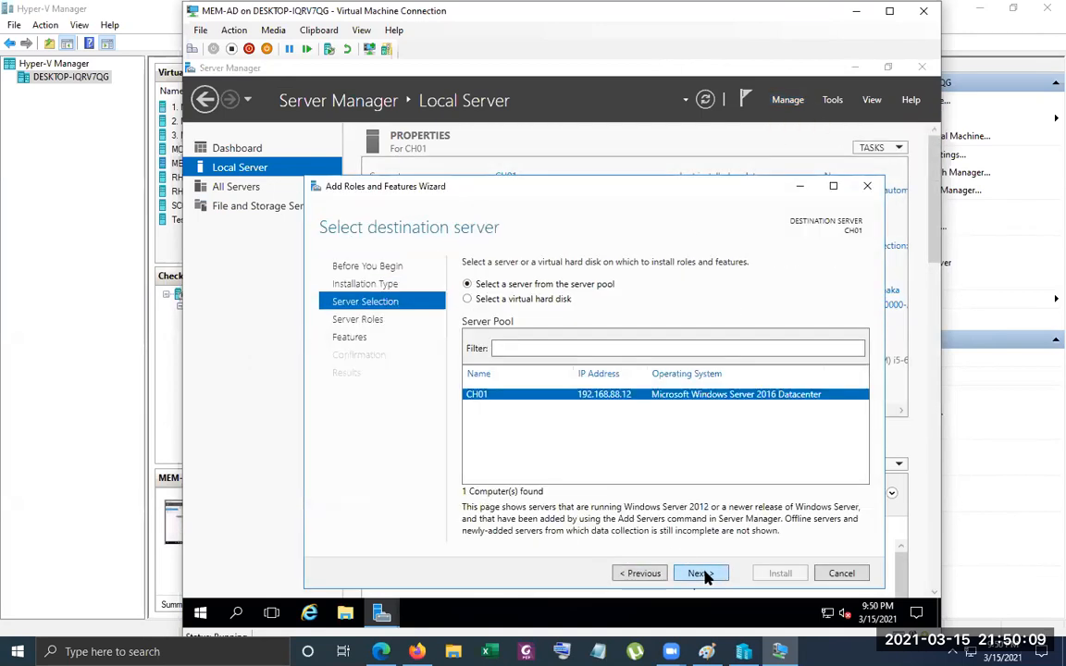
{"action": "left_click", "coordinate": [701, 574]}
Select the Active Directory Domain Services role with its required features, keep the default feature selection, and install it
{"action": "left_click", "coordinate": [505, 320]}
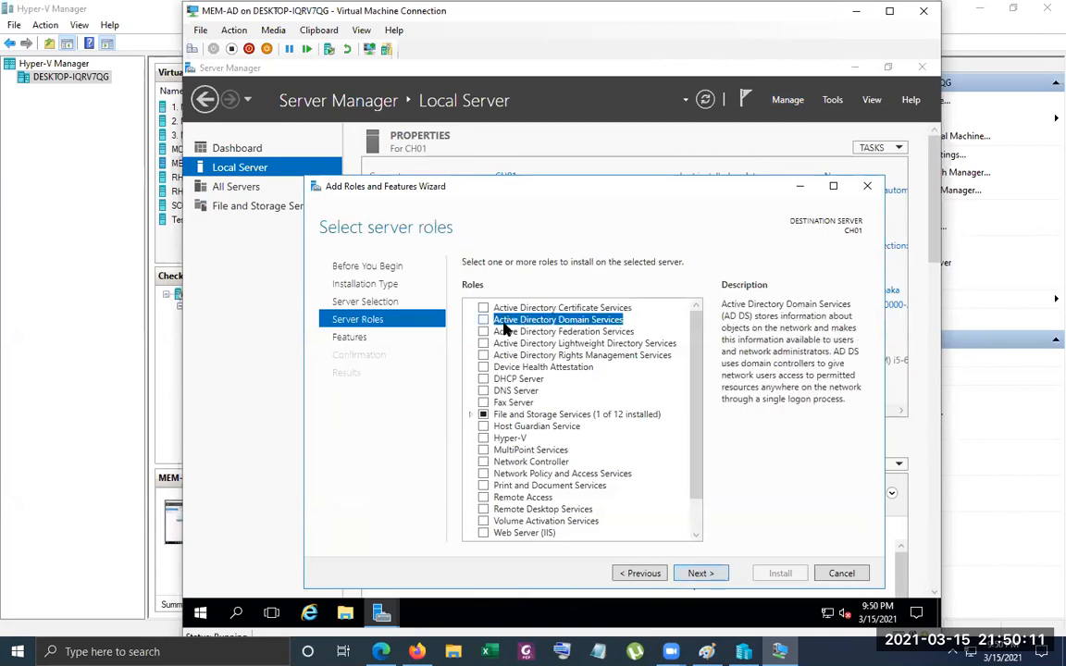
{"action": "left_click", "coordinate": [484, 320]}
{"action": "left_click", "coordinate": [659, 514]}
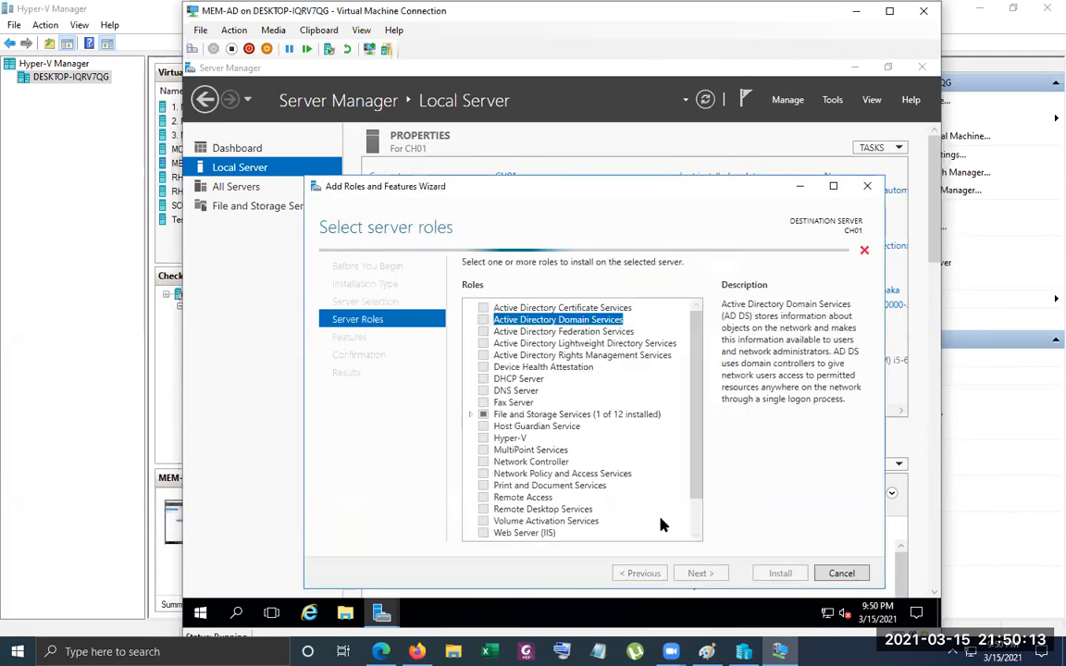
{"action": "left_click", "coordinate": [699, 574]}
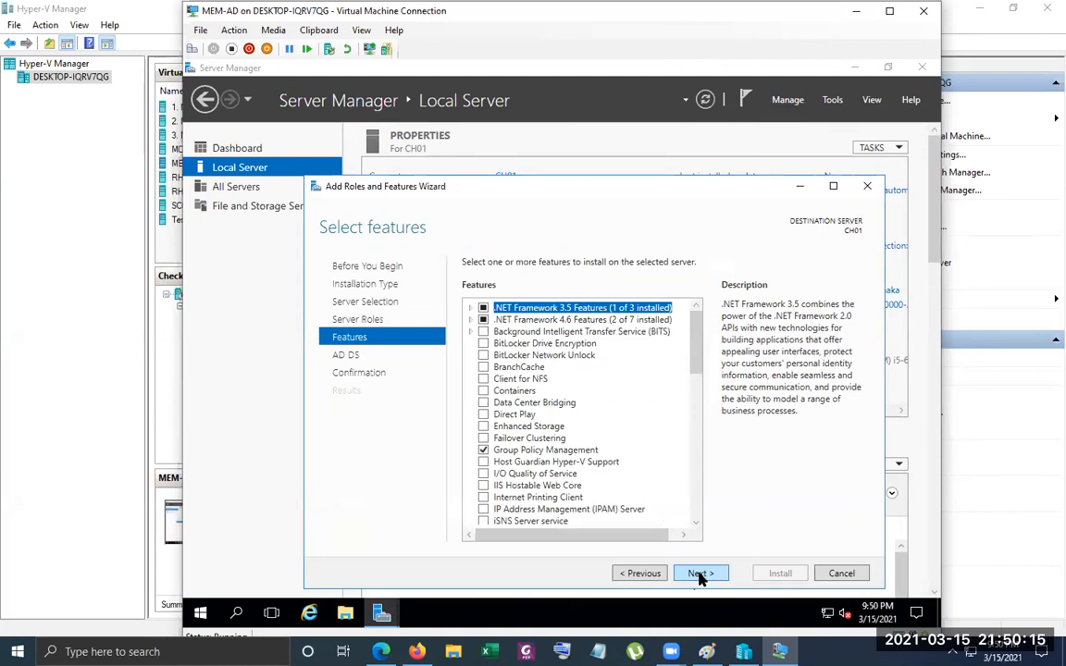
{"action": "left_click", "coordinate": [701, 574]}
{"action": "left_click", "coordinate": [700, 575]}
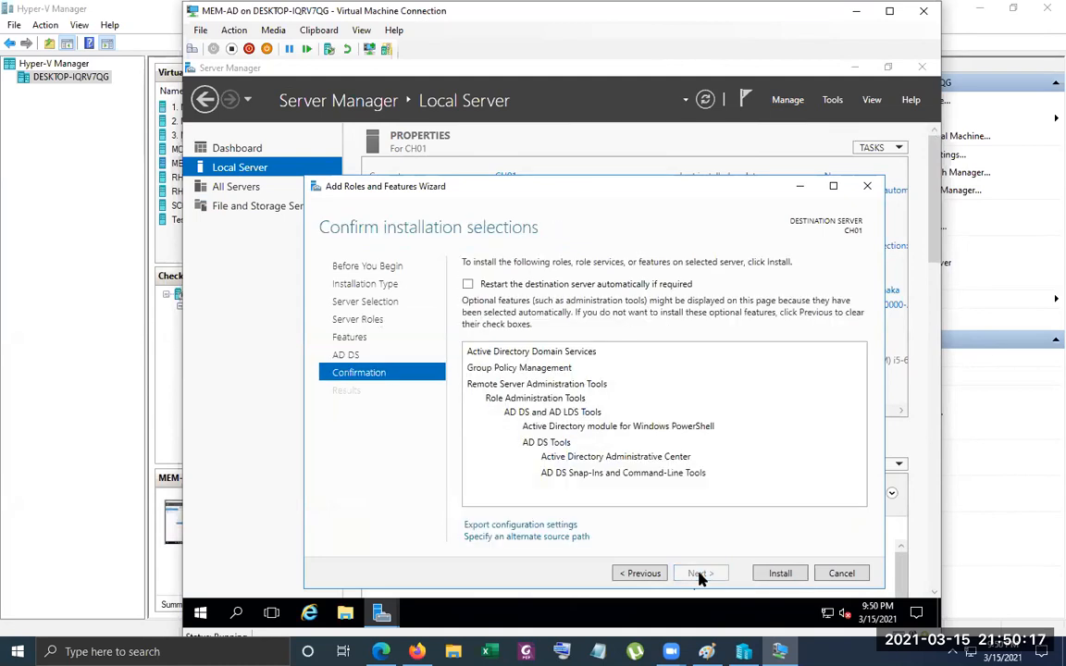
{"action": "left_click", "coordinate": [782, 574]}
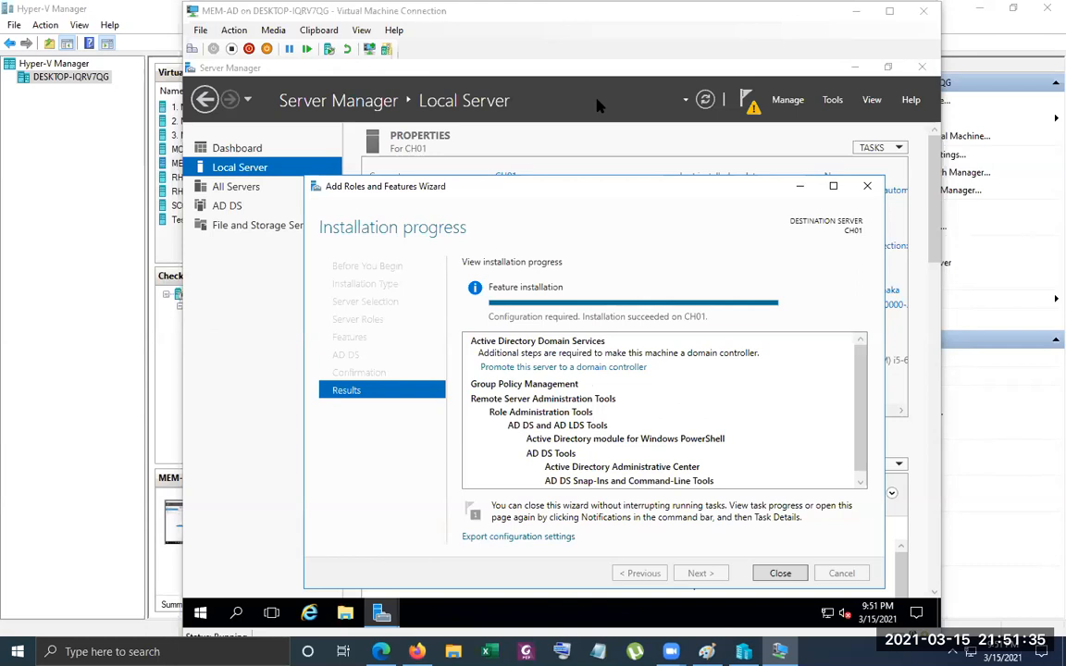
Close the role installation wizard and remove the feature installation entry from the server notifications
{"action": "left_click", "coordinate": [768, 573]}
{"action": "left_click", "coordinate": [750, 99]}
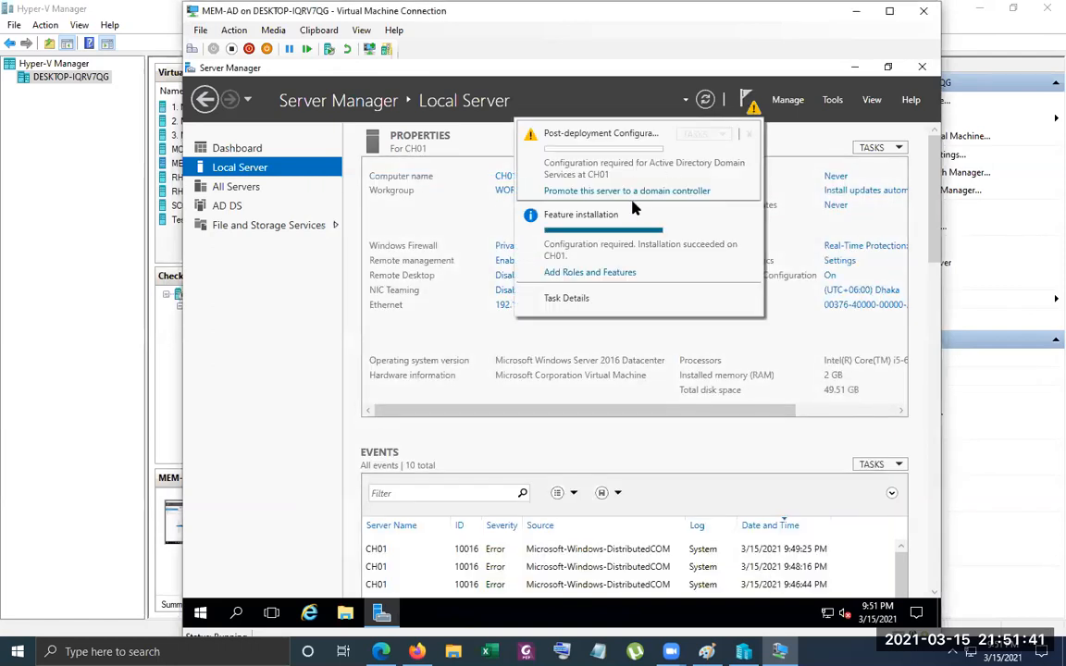
{"action": "left_click", "coordinate": [750, 217]}
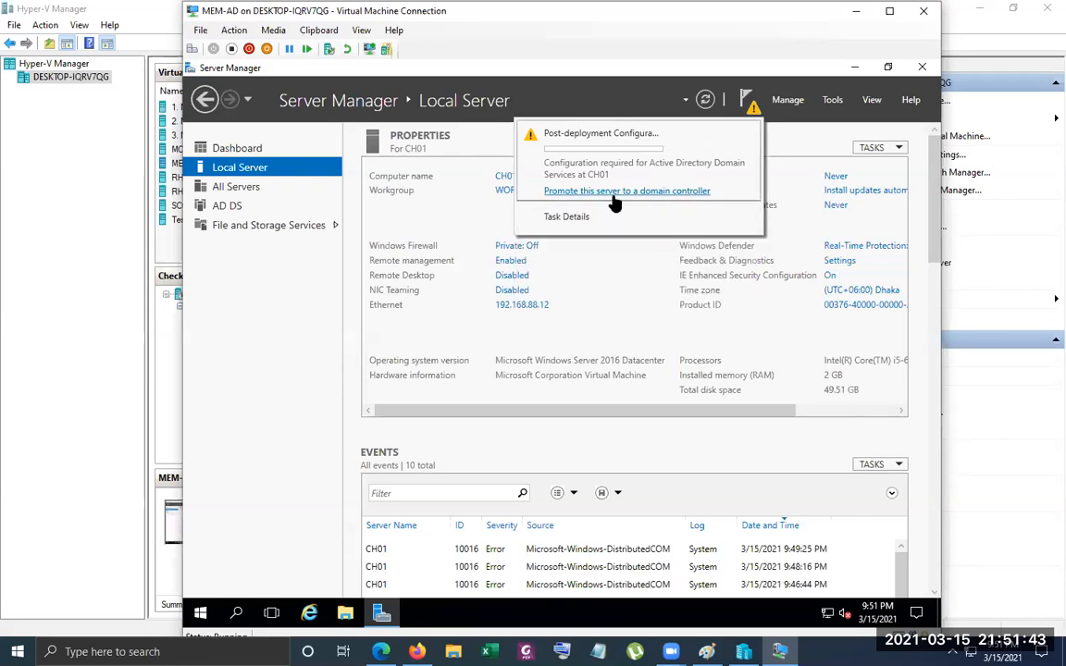
Start promoting the server to a domain controller, choosing to add a new domain to an existing forest
{"action": "left_click", "coordinate": [611, 192]}
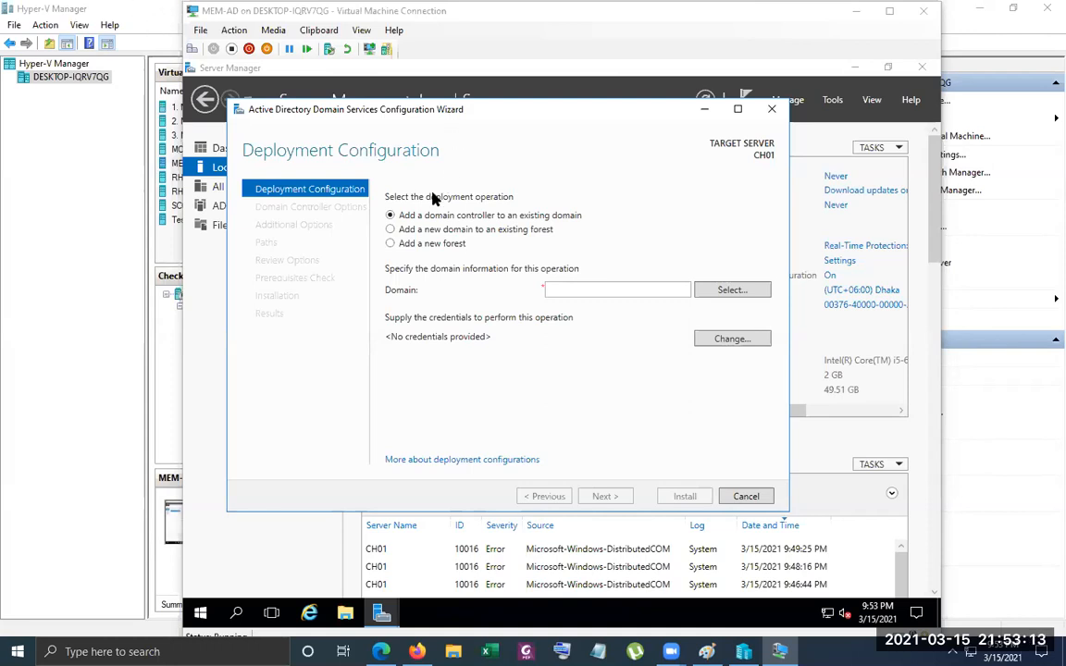
{"action": "left_click", "coordinate": [391, 231]}
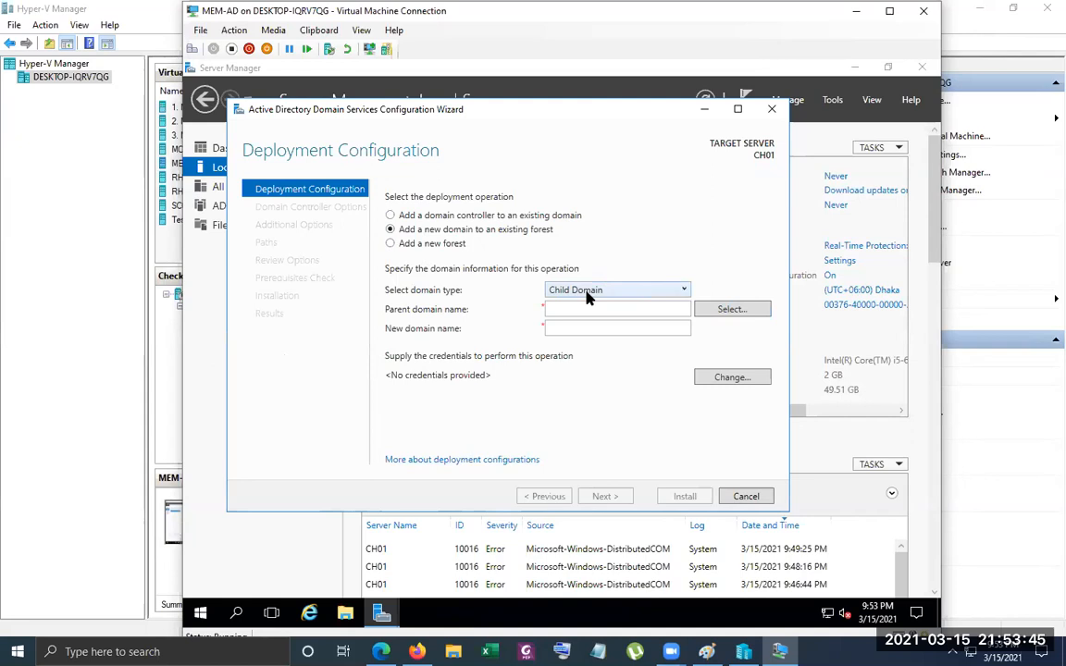
Compare the fields required for the Child Domain and Tree Domain types, and consult the domain diagram in Paint
{"action": "left_click", "coordinate": [684, 290]}
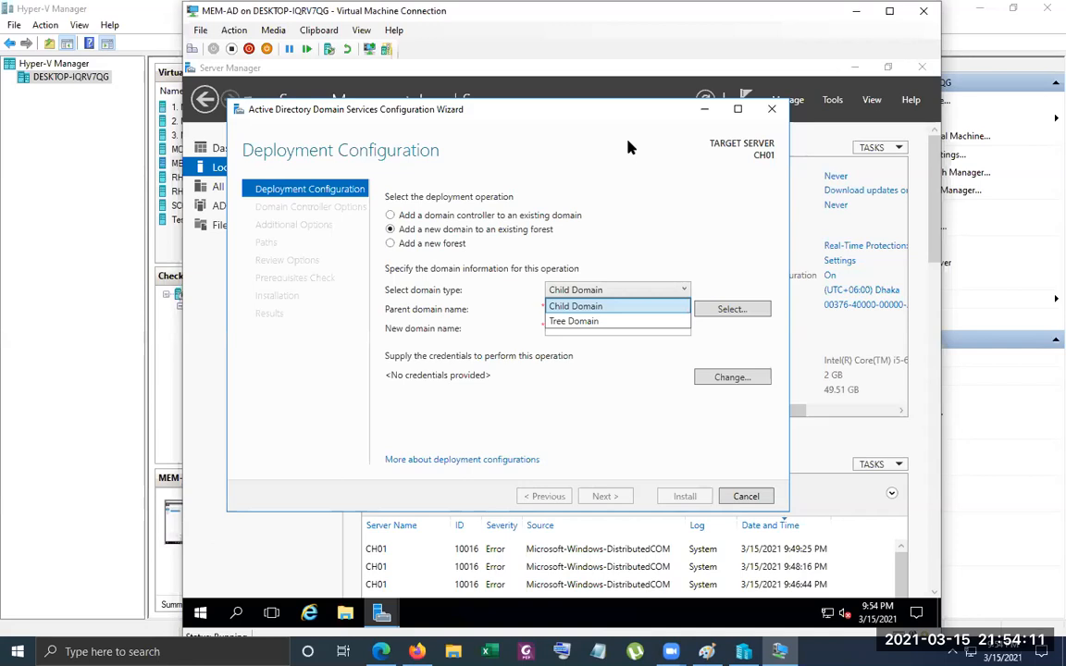
{"action": "left_click", "coordinate": [591, 322]}
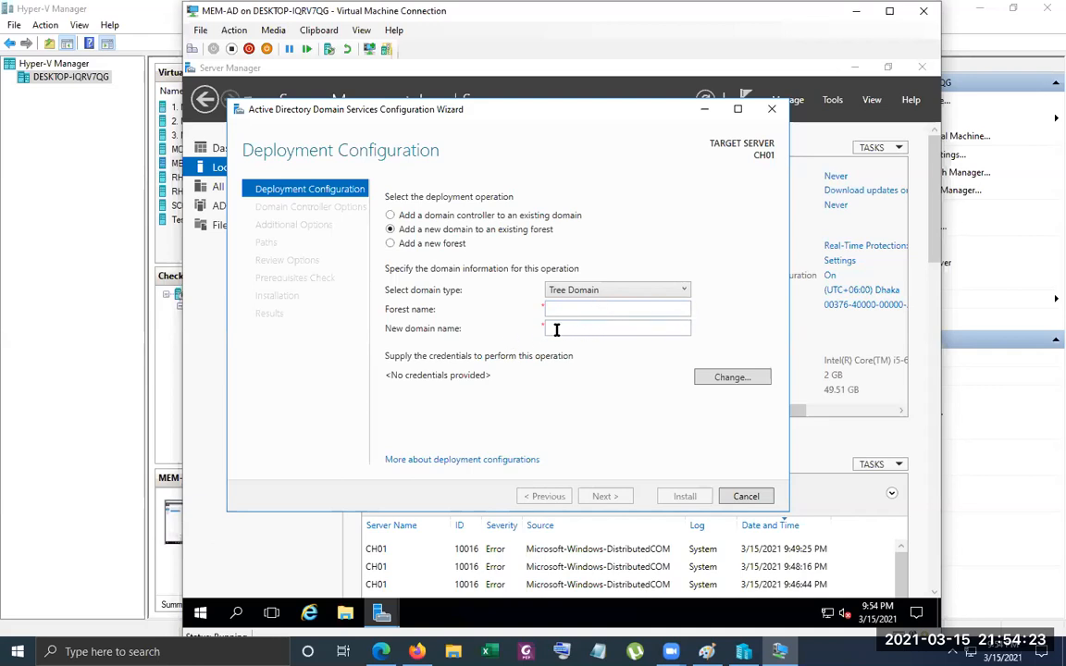
{"action": "left_click", "coordinate": [684, 291]}
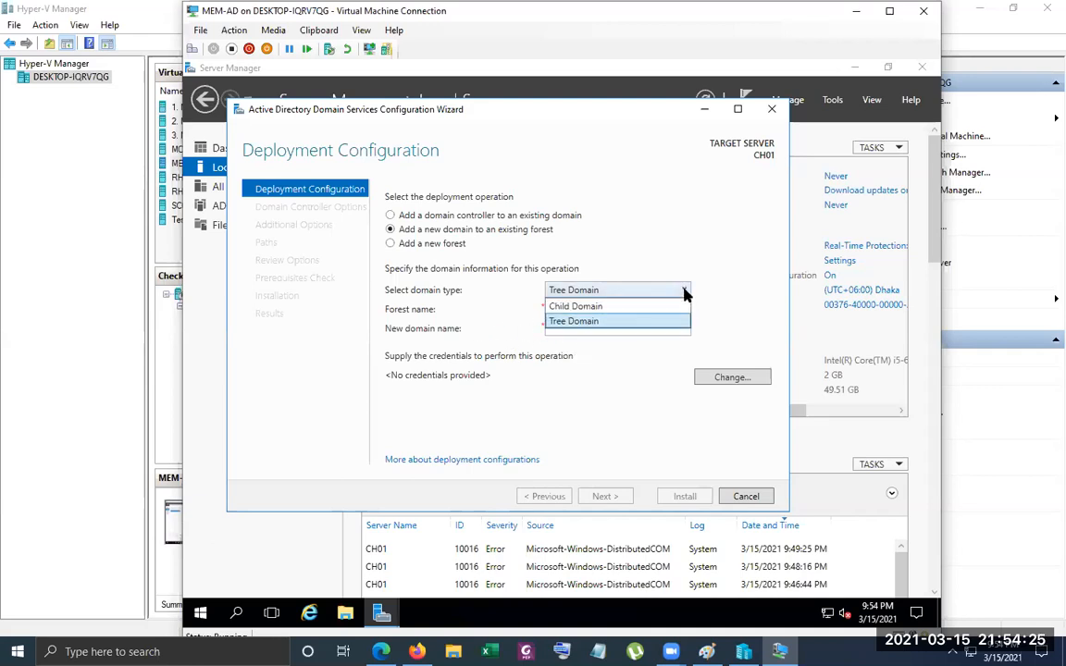
{"action": "left_click", "coordinate": [597, 302]}
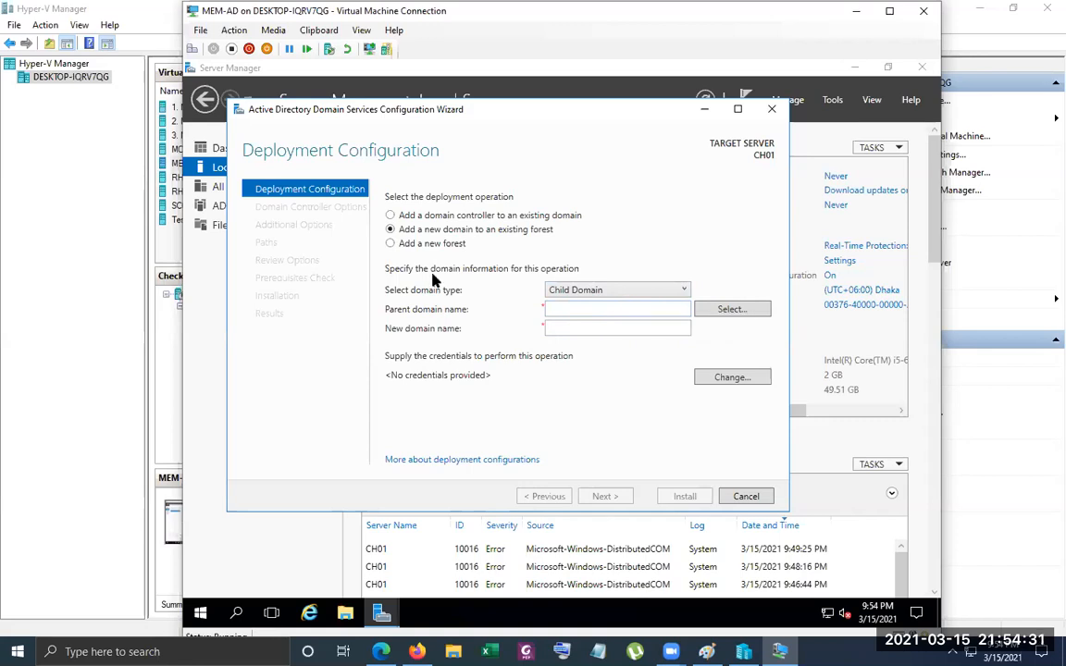
{"action": "left_click", "coordinate": [668, 291]}
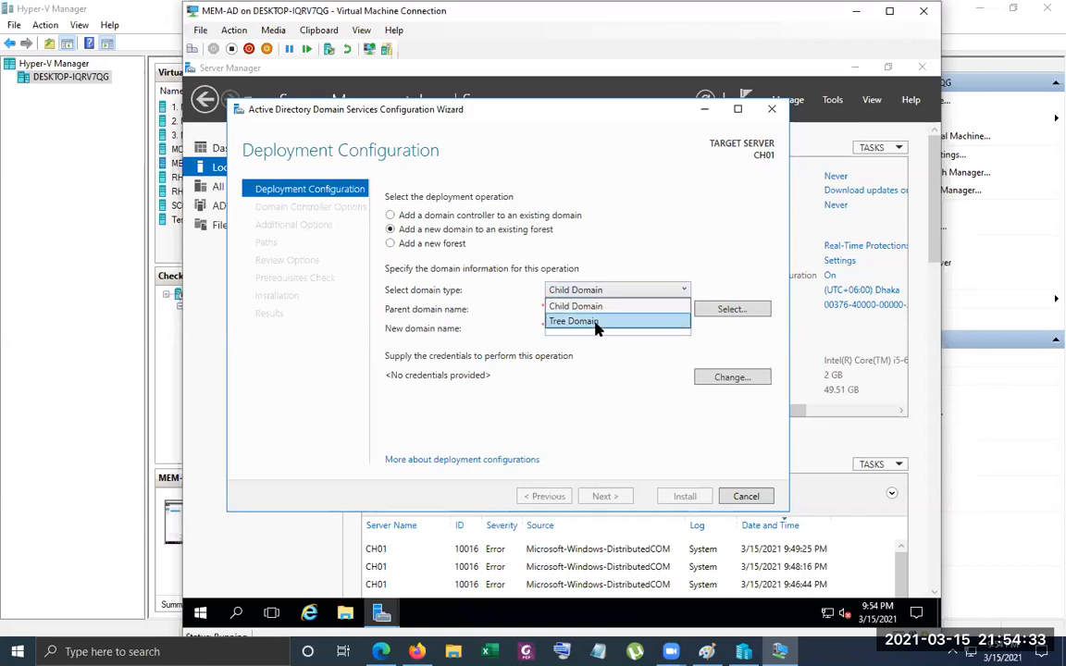
{"action": "left_click", "coordinate": [589, 319]}
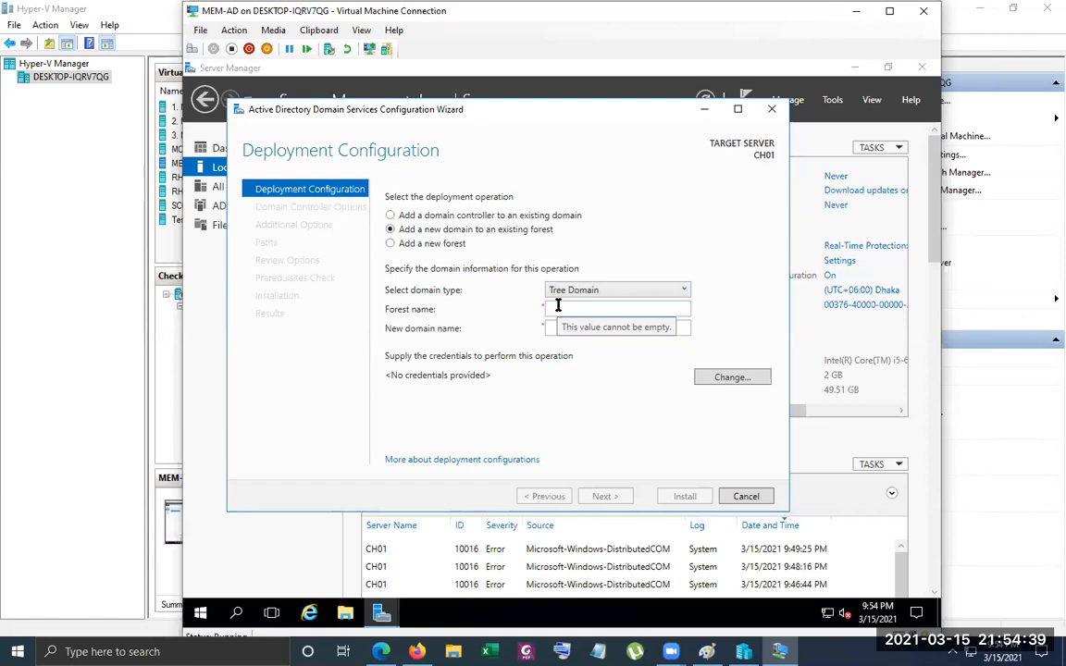
{"action": "left_click", "coordinate": [707, 650]}
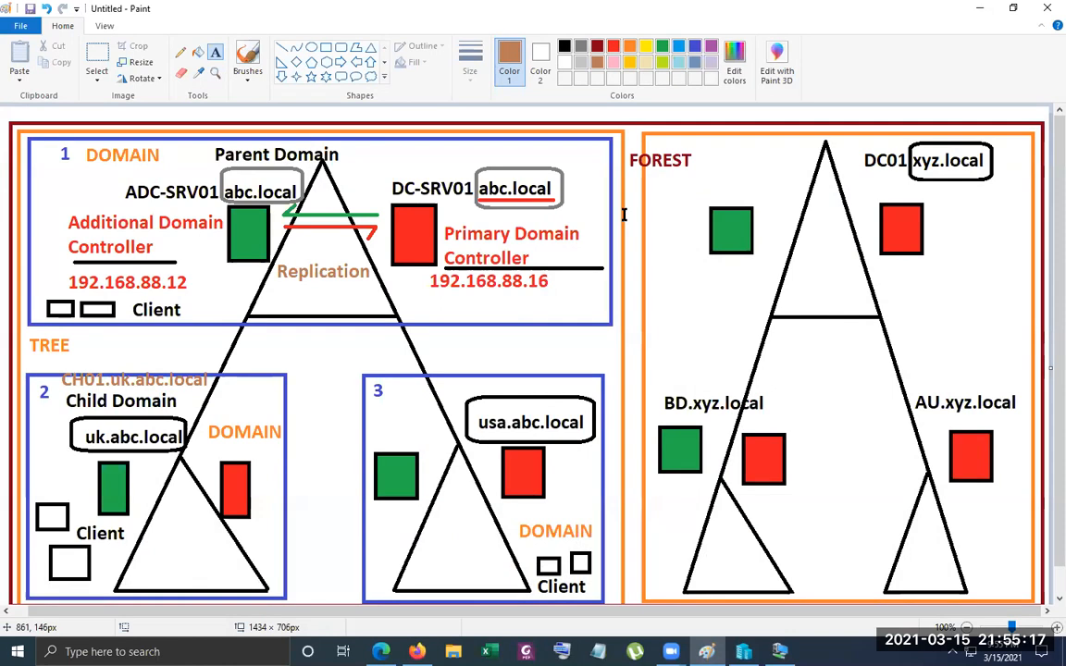
{"action": "left_click", "coordinate": [988, 10]}
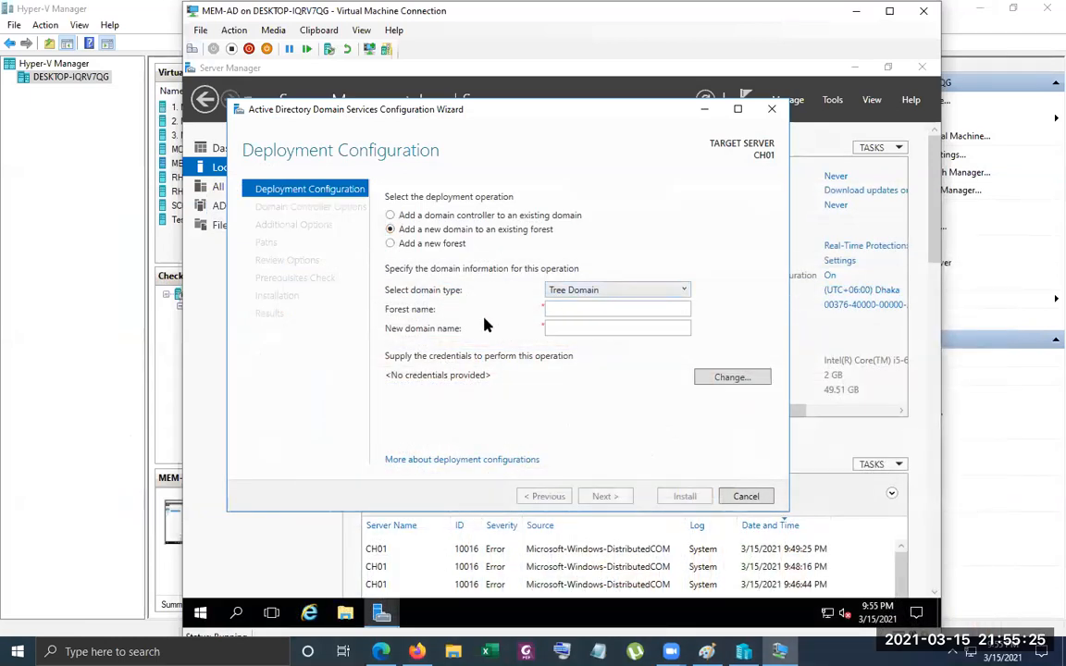
{"action": "left_click", "coordinate": [553, 309]}
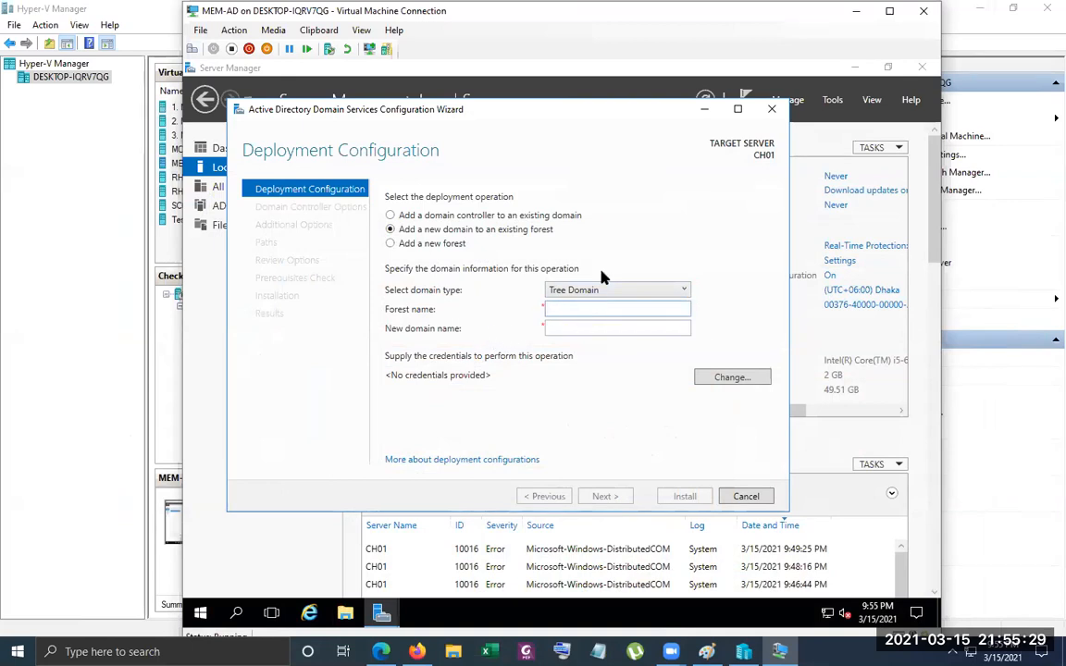
{"action": "left_click", "coordinate": [564, 330]}
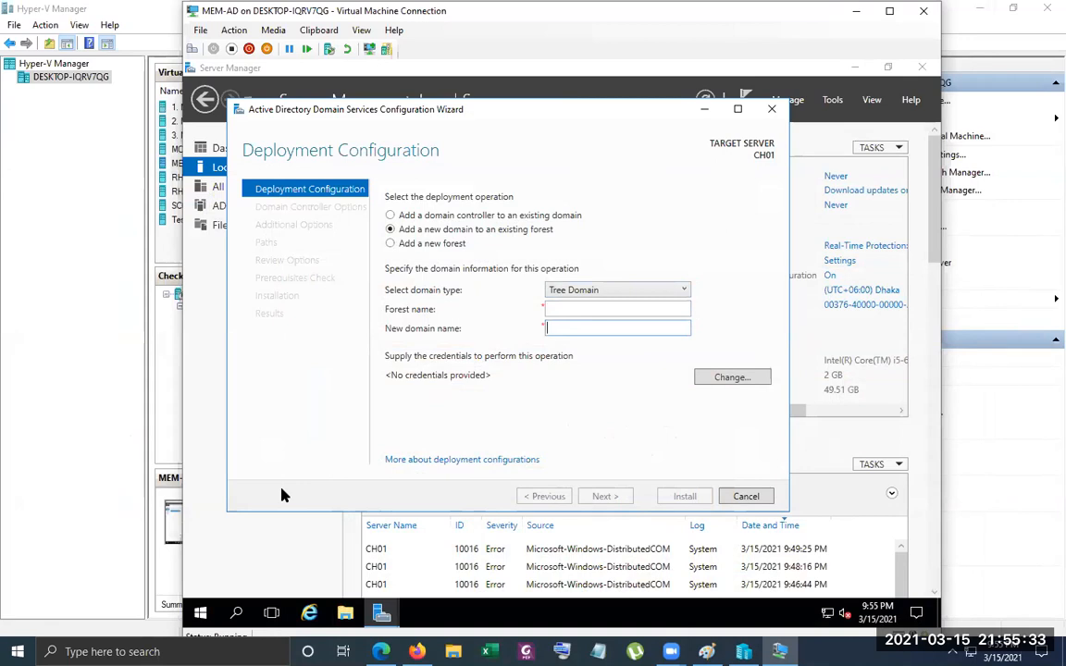
{"action": "left_click", "coordinate": [678, 293]}
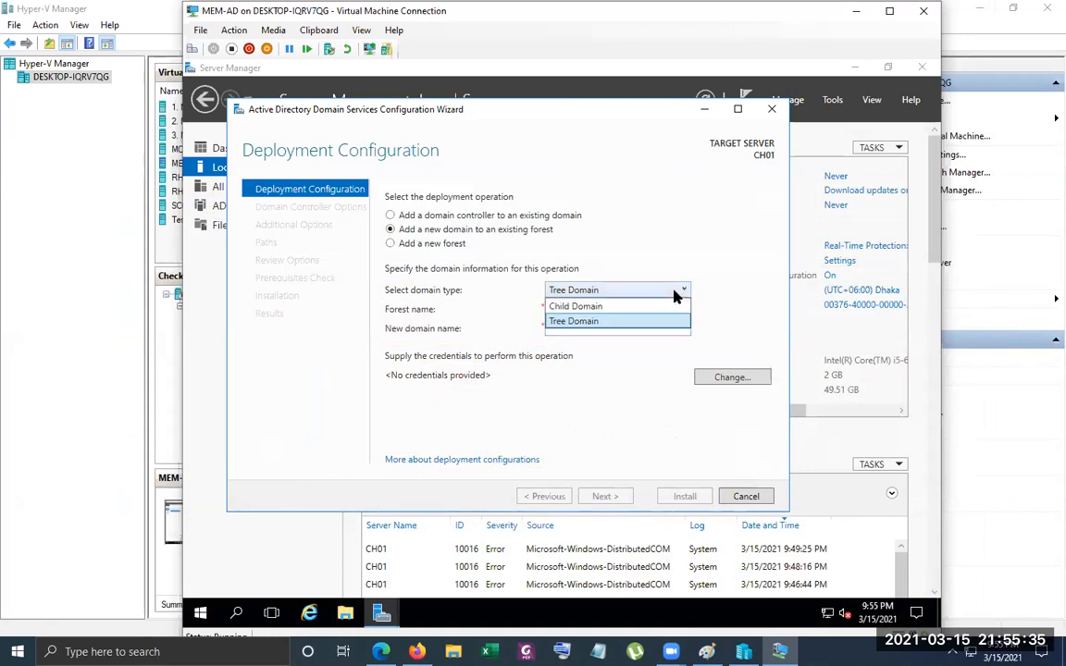
{"action": "left_click", "coordinate": [533, 355]}
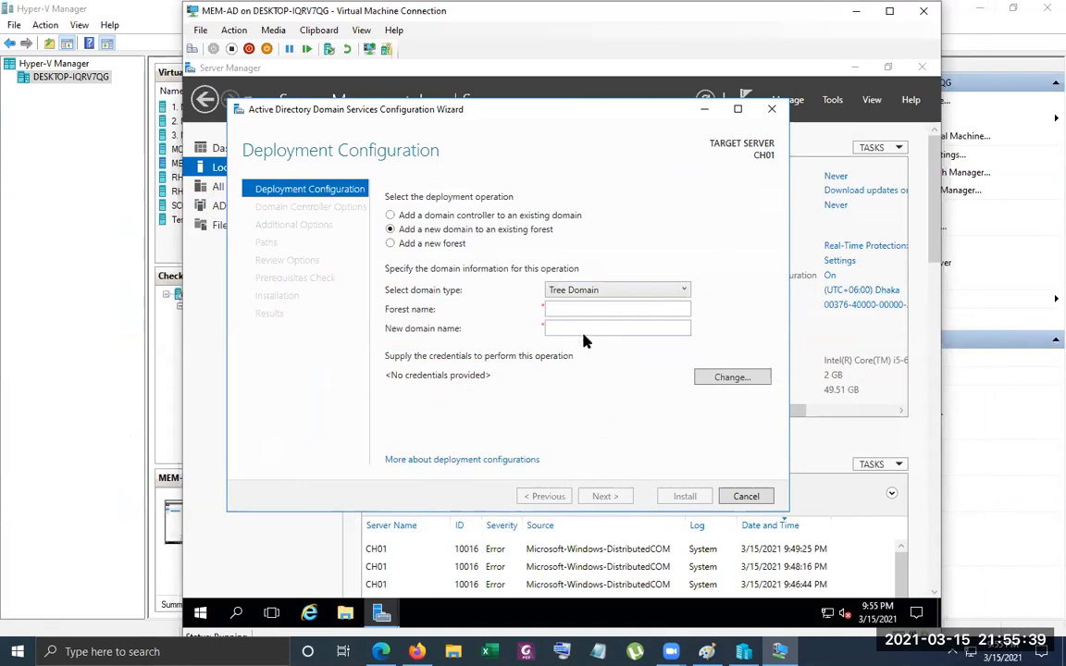
Choose the Child Domain type and supply abc.local\administrator with the account password as the deployment credentials
{"action": "left_click", "coordinate": [685, 291]}
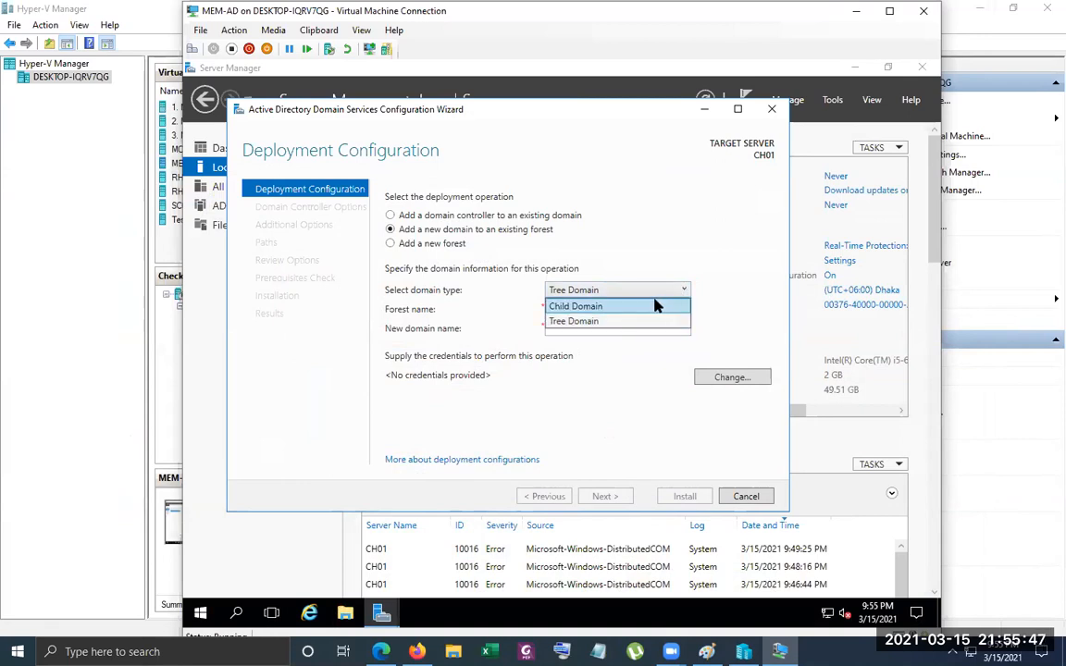
{"action": "left_click", "coordinate": [683, 304]}
{"action": "left_click", "coordinate": [736, 309]}
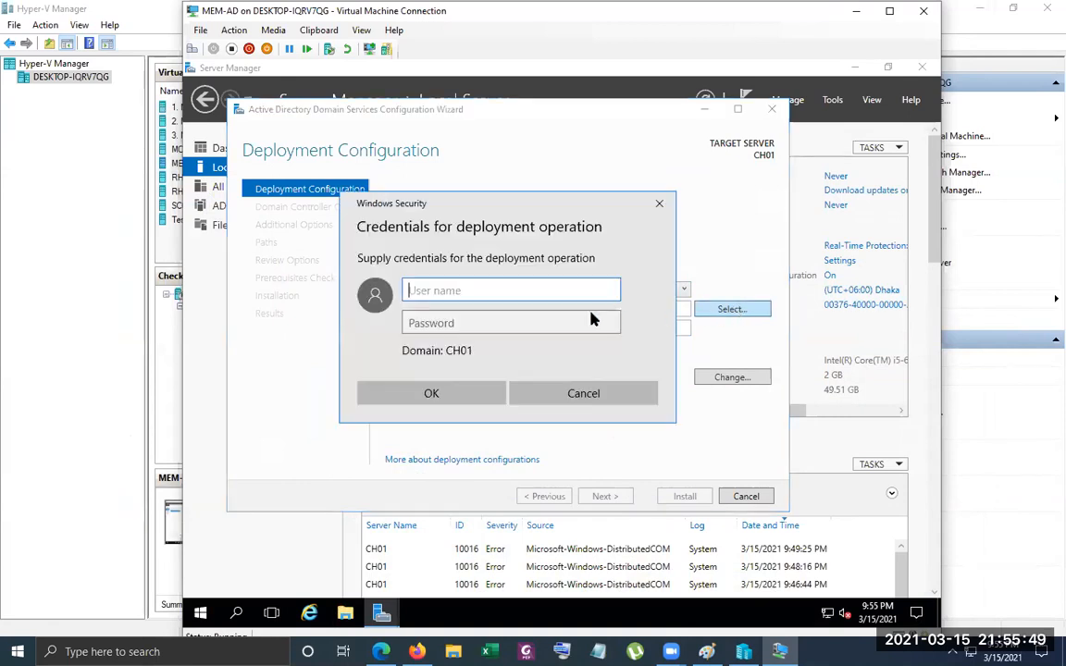
{"action": "type", "text": "ab"}
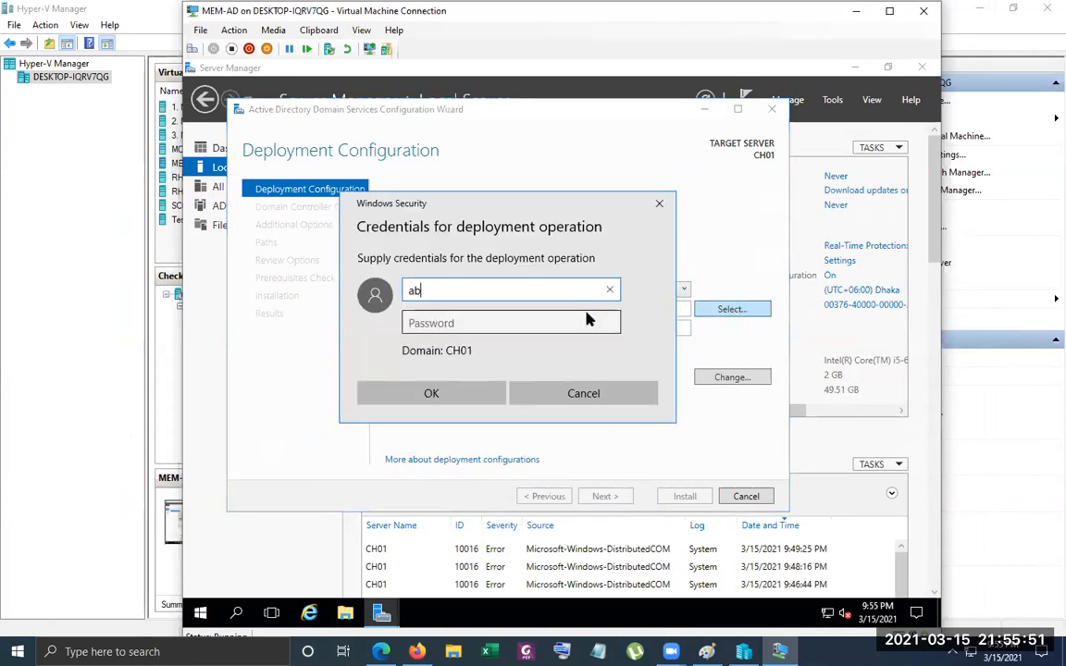
{"action": "type", "text": "c.local\\administrator"}
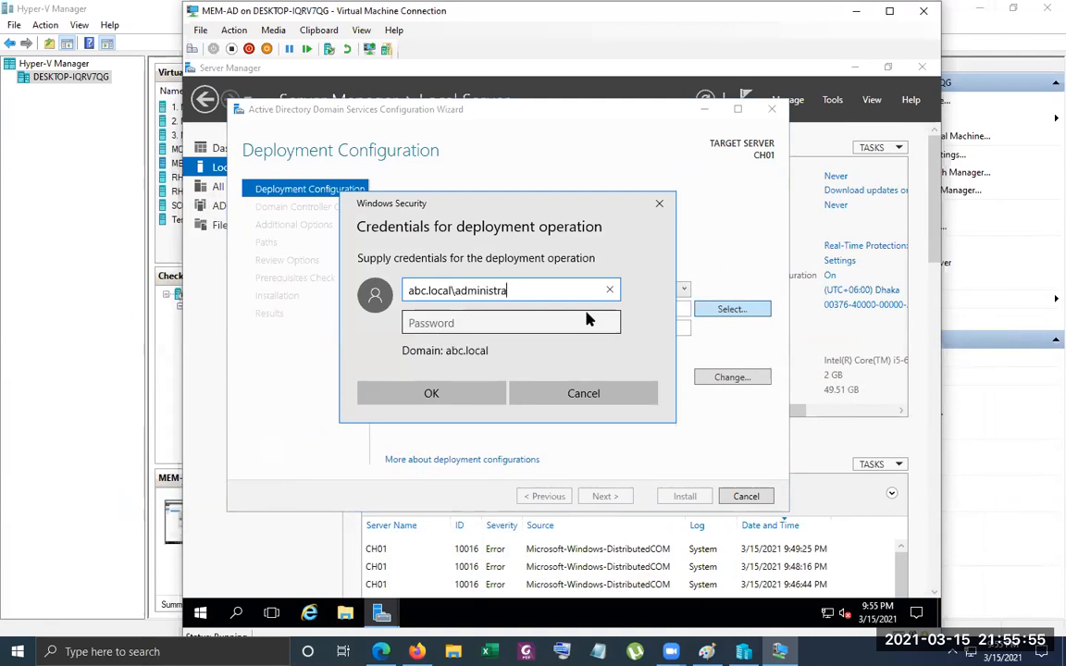
{"action": "key", "text": "Tab"}
{"action": "type", "text": "******"}
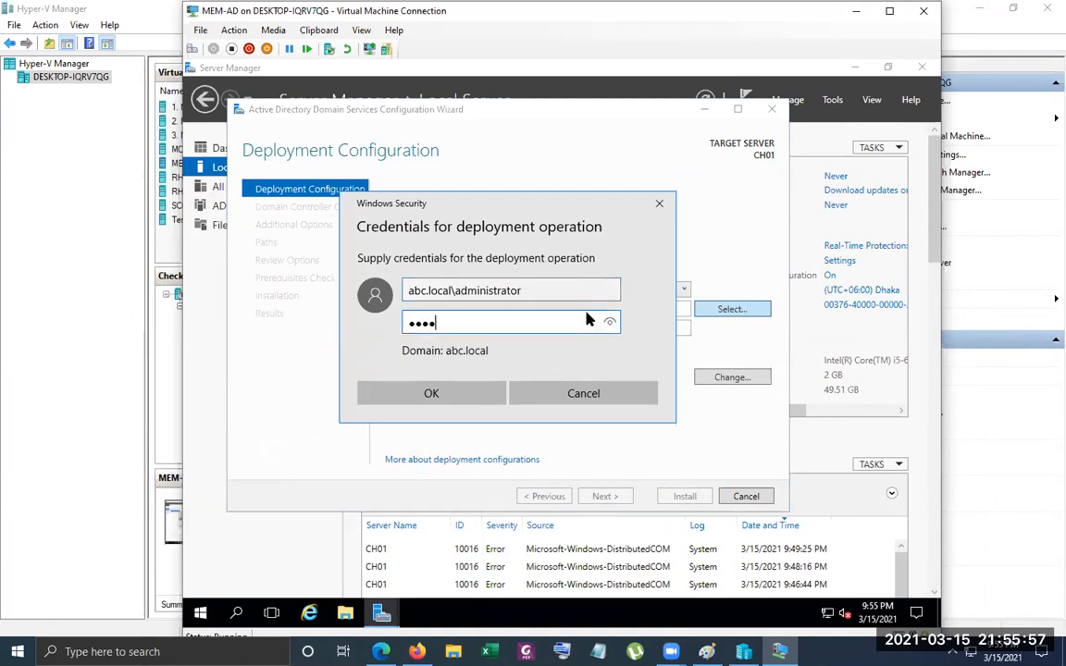
{"action": "type", "text": "****"}
{"action": "key", "text": "Return"}
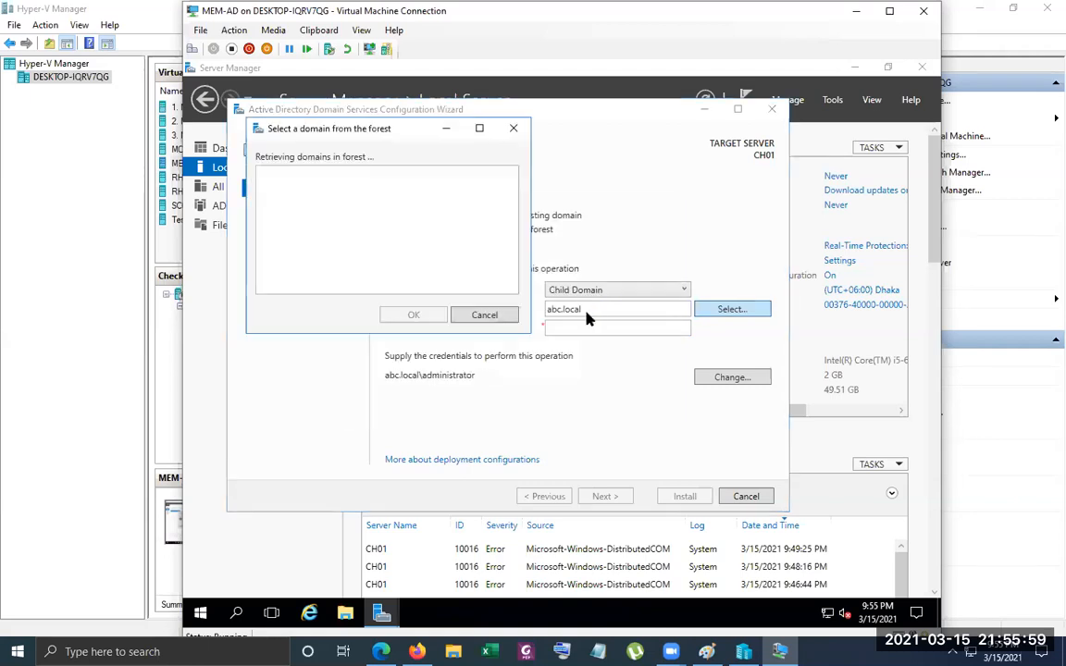
Select abc.local as the parent domain and enter uk as the new domain name
{"action": "left_click", "coordinate": [278, 187]}
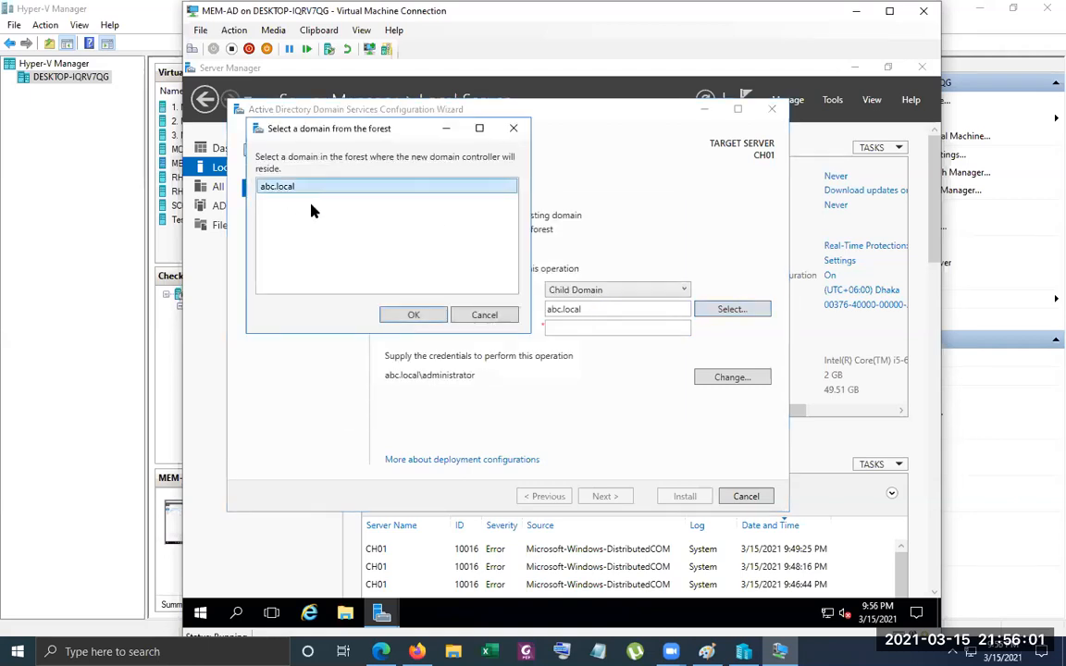
{"action": "left_click", "coordinate": [404, 317]}
{"action": "left_click", "coordinate": [567, 329]}
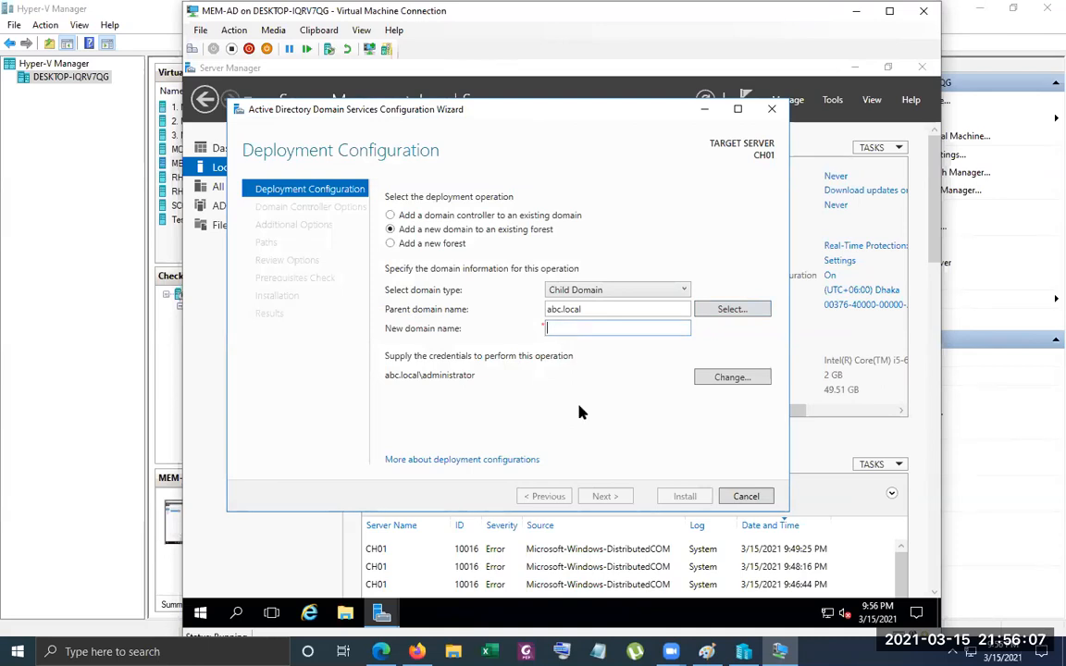
{"action": "type", "text": "u"}
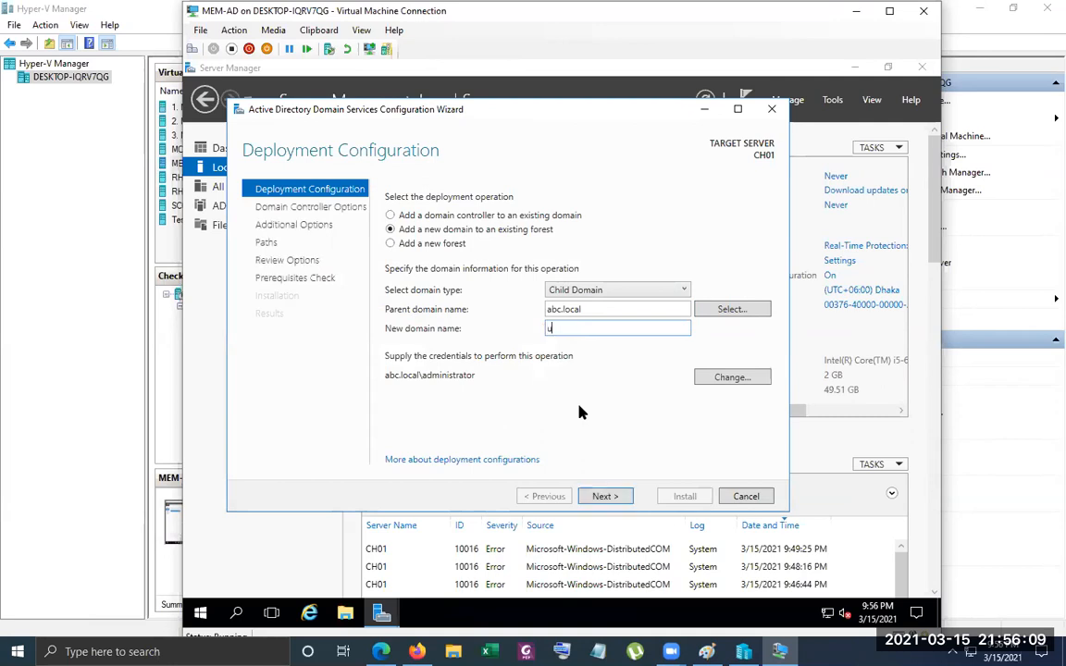
{"action": "type", "text": "k.abc.local"}
{"action": "key", "text": "BackSpace"}
{"action": "key", "text": "BackSpace"}
{"action": "key", "text": "BackSpace"}
{"action": "key", "text": "BackSpace"}
{"action": "key", "text": "BackSpace"}
{"action": "key", "text": "BackSpace"}
{"action": "key", "text": "BackSpace"}
{"action": "key", "text": "BackSpace"}
{"action": "key", "text": "BackSpace"}
{"action": "key", "text": "BackSpace"}
Check the parent and new domain names, and continue to the domain controller options
{"action": "left_click_drag", "start_coordinate": [609, 308], "coordinate": [454, 309]}
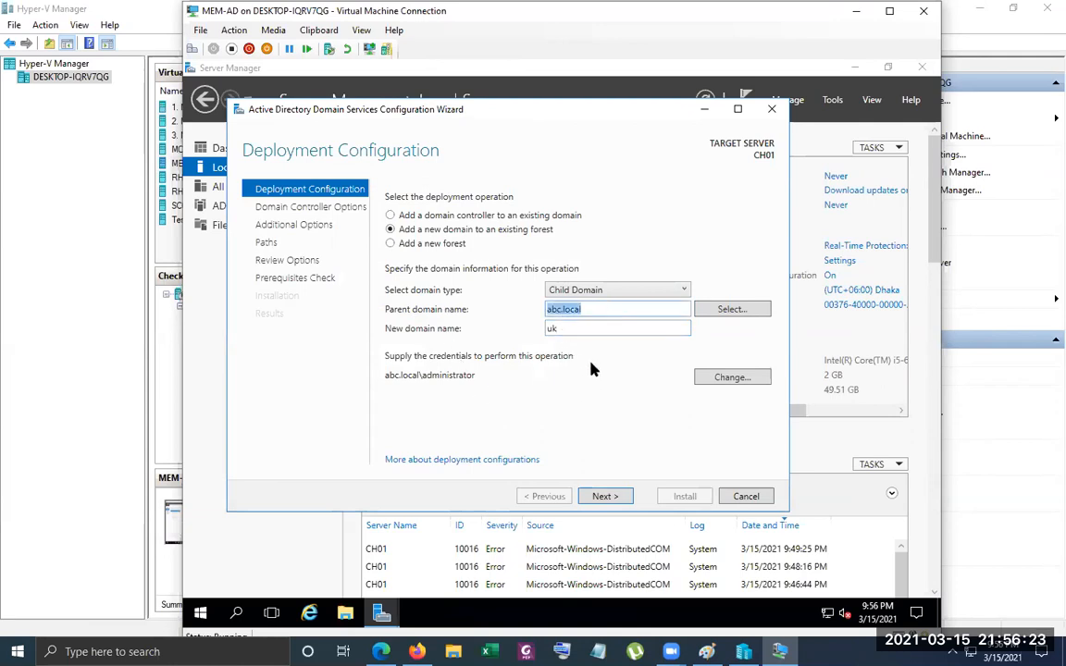
{"action": "left_click", "coordinate": [647, 312]}
{"action": "double_click", "coordinate": [577, 331]}
{"action": "left_click", "coordinate": [633, 328]}
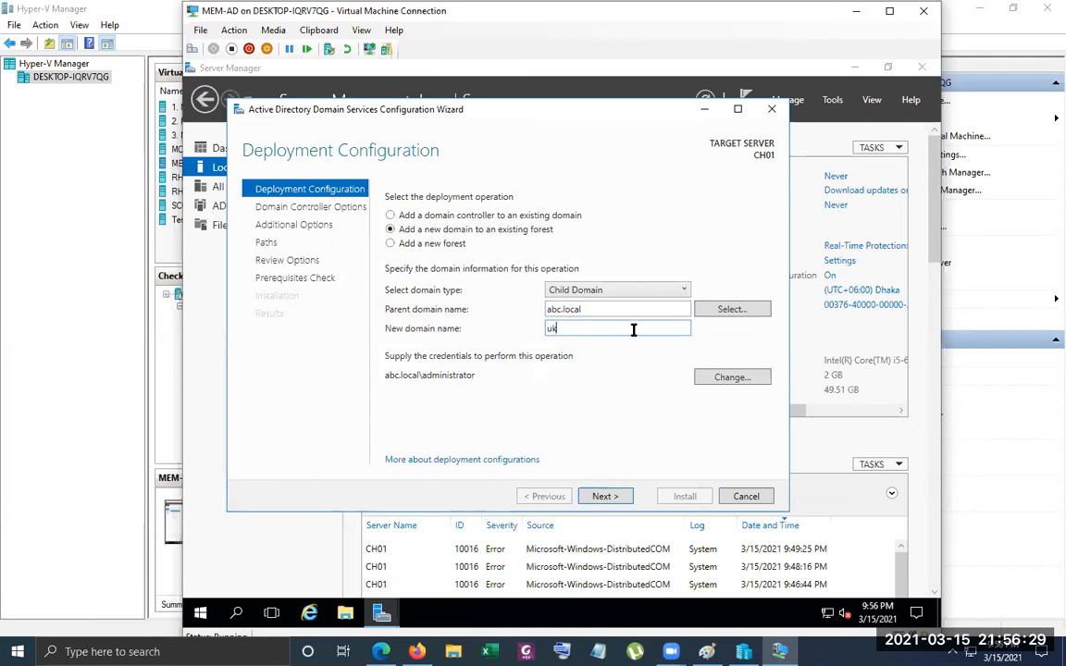
{"action": "double_click", "coordinate": [572, 328]}
{"action": "double_click", "coordinate": [573, 328]}
{"action": "left_click", "coordinate": [606, 496]}
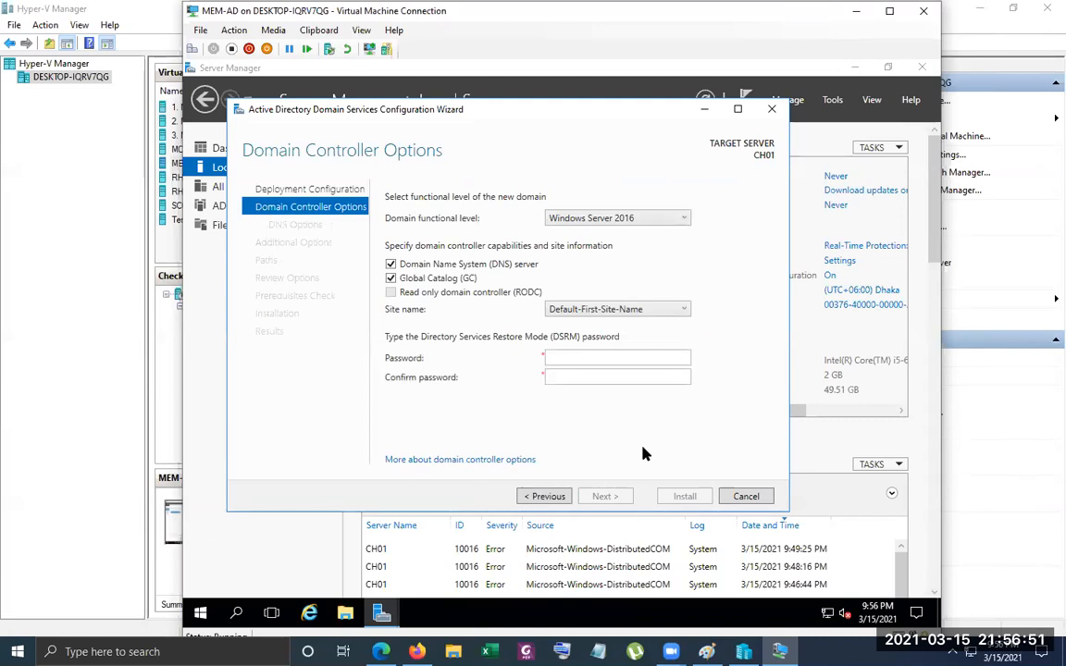
Set the domain functional level to Windows Server 2008 and keep Default-First-Site-Name as the site
{"action": "left_click", "coordinate": [685, 218]}
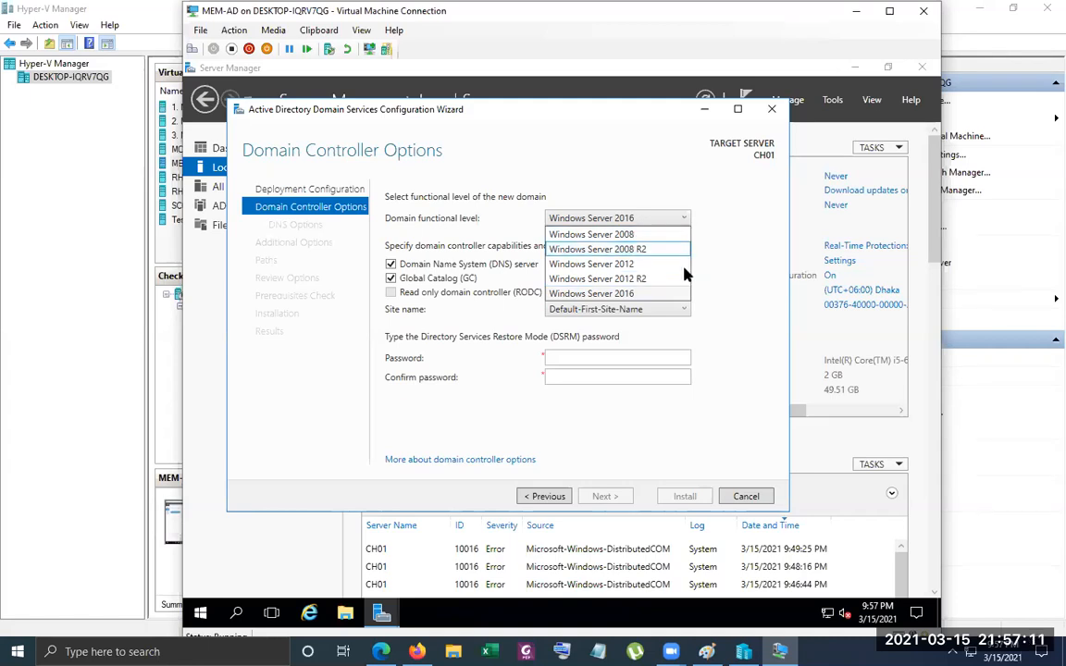
{"action": "left_click", "coordinate": [645, 234]}
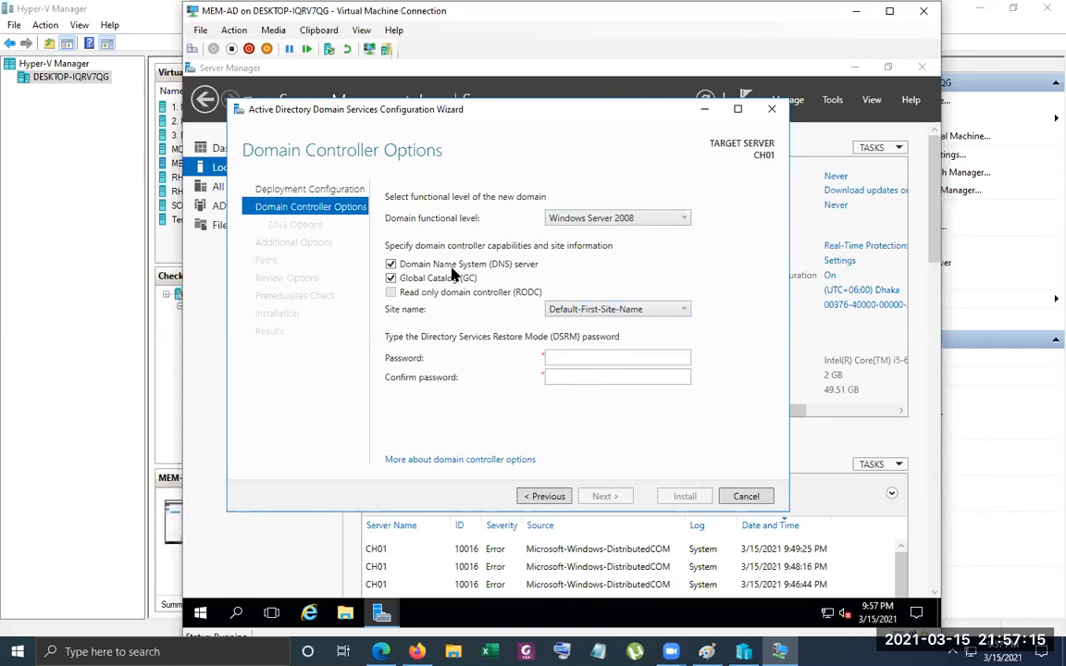
{"action": "left_click", "coordinate": [590, 355]}
{"action": "left_click", "coordinate": [683, 309]}
{"action": "left_click", "coordinate": [613, 324]}
Enter and confirm the Directory Services Restore Mode password, and continue to the DNS options
{"action": "left_click", "coordinate": [604, 361]}
{"action": "type", "text": "•••••"}
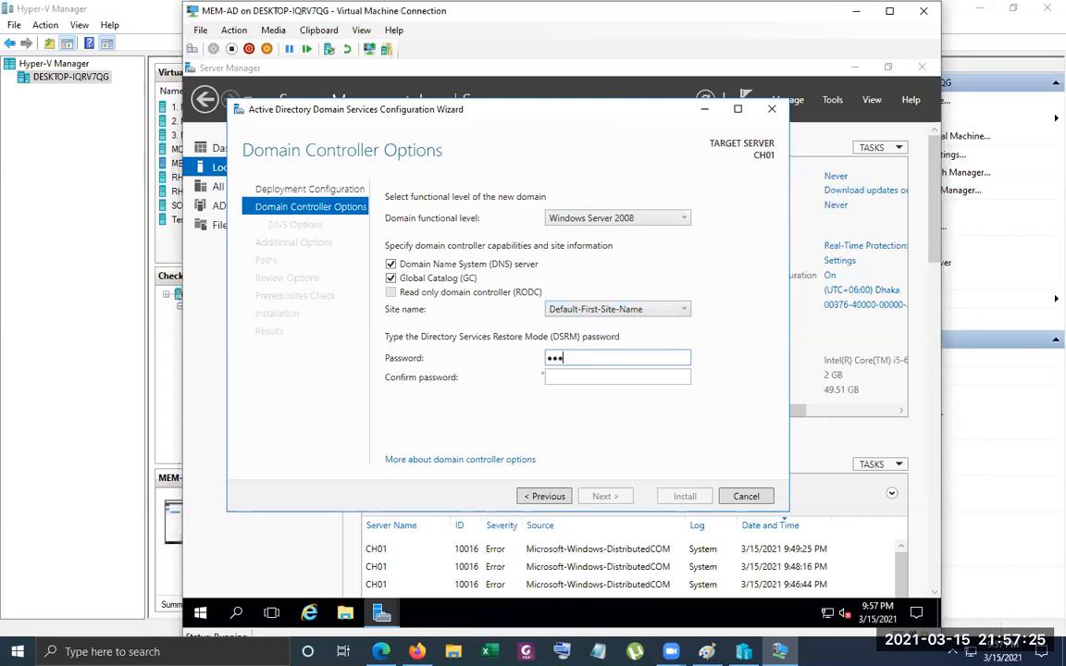
{"action": "type", "text": "••••"}
{"action": "key", "text": "Tab"}
{"action": "type", "text": "••••••••••"}
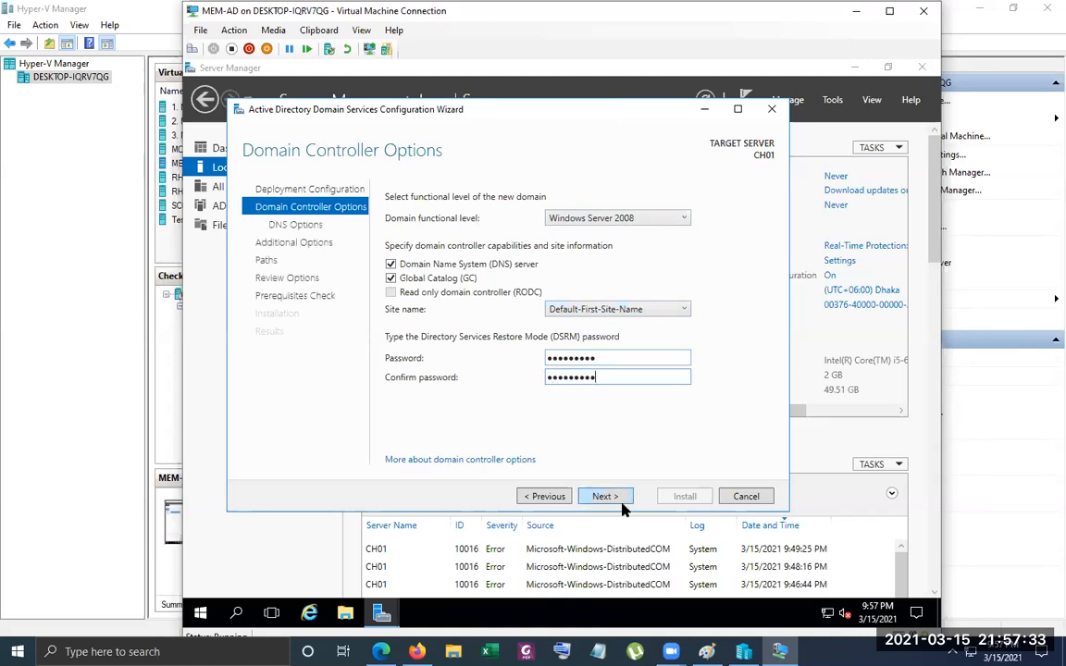
{"action": "left_click", "coordinate": [615, 499]}
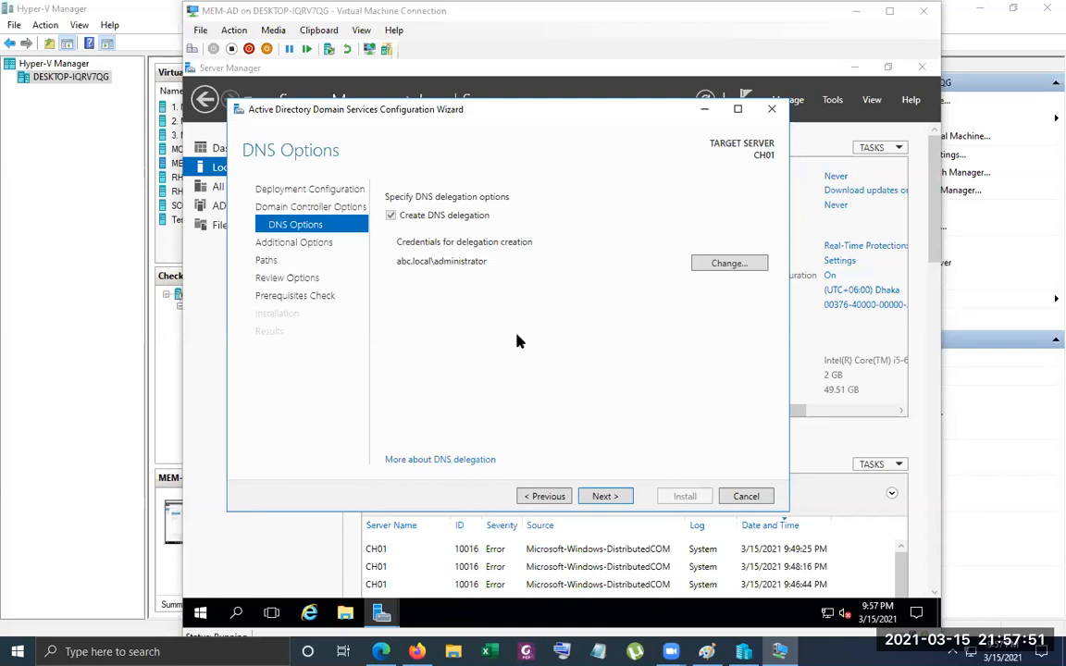
Accept the DNS delegation, the NetBIOS domain name UK, and the default database, log and SYSVOL folders
{"action": "left_click", "coordinate": [604, 497]}
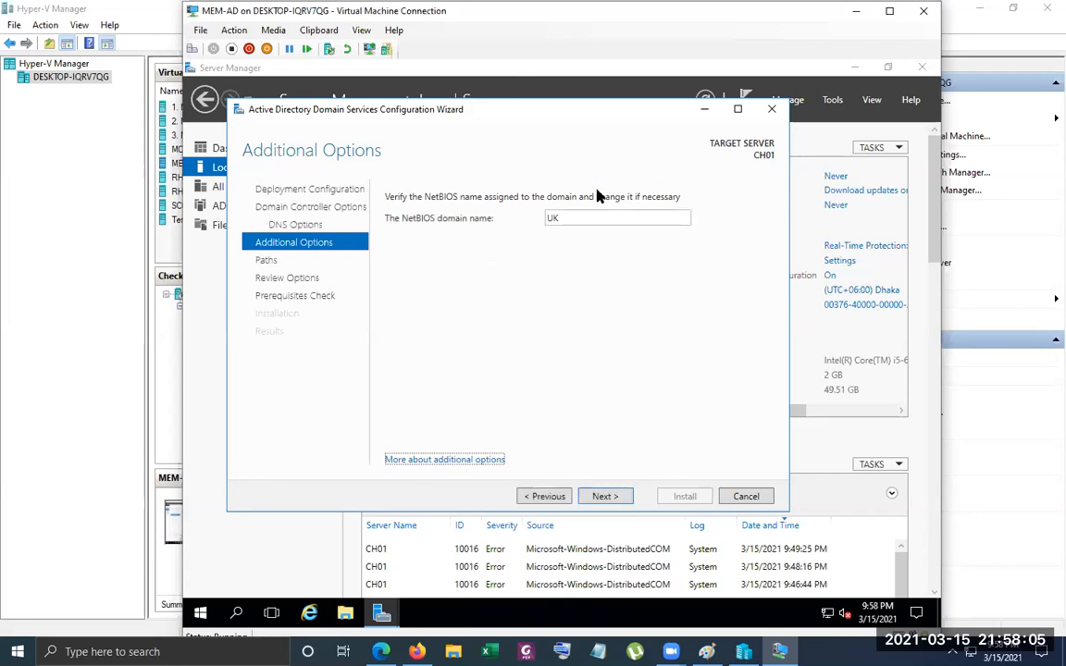
{"action": "double_click", "coordinate": [603, 215]}
{"action": "left_click", "coordinate": [603, 215]}
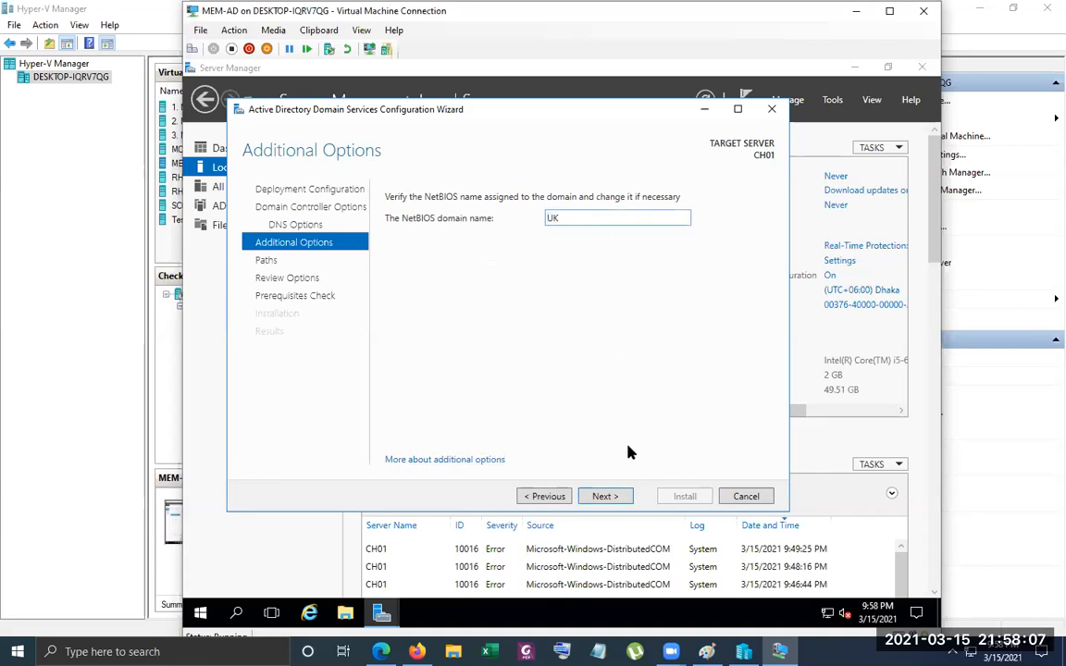
{"action": "left_click", "coordinate": [605, 498]}
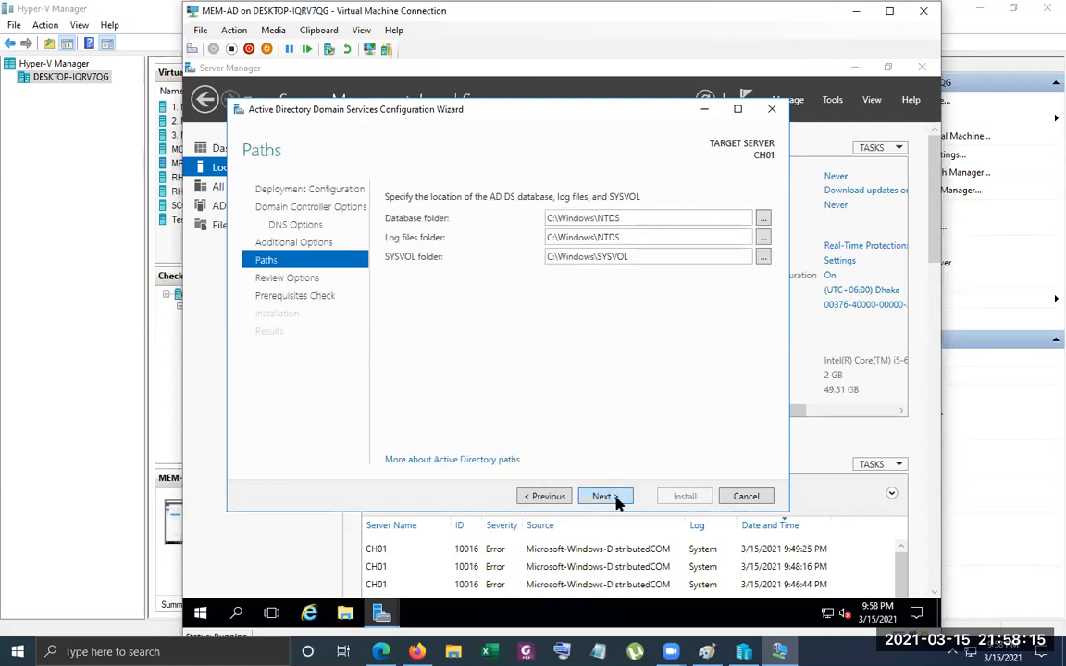
{"action": "left_click", "coordinate": [603, 497]}
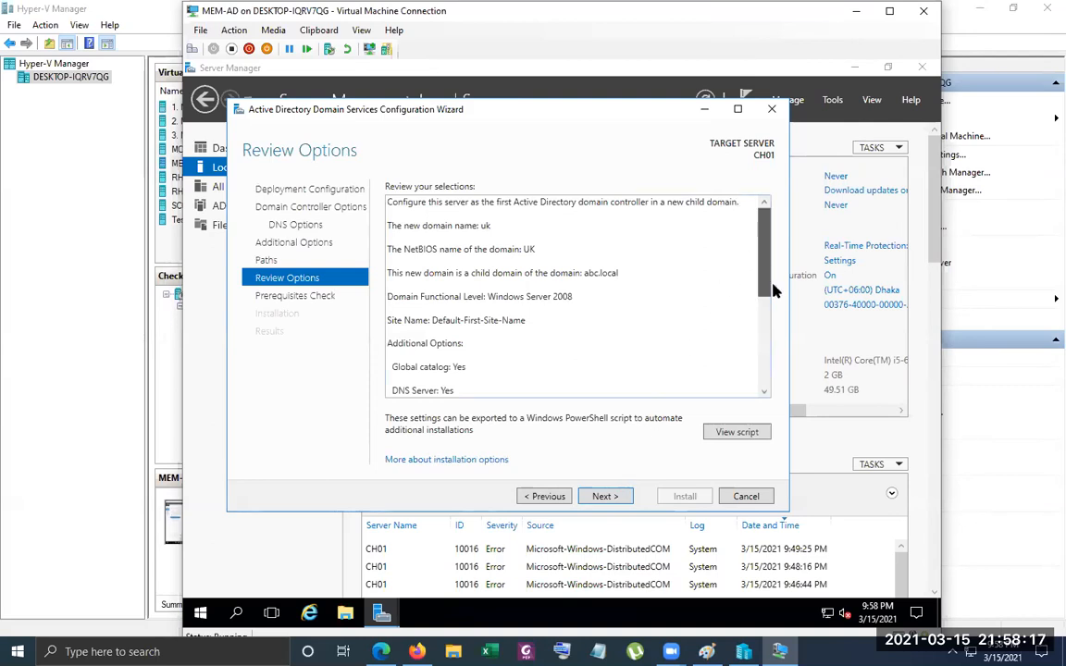
Review the selected deployment options and the generated PowerShell script, and close the script
{"action": "scroll", "coordinate": [774, 291], "scroll_direction": "down", "scroll_amount": 5}
{"action": "left_click", "coordinate": [734, 432]}
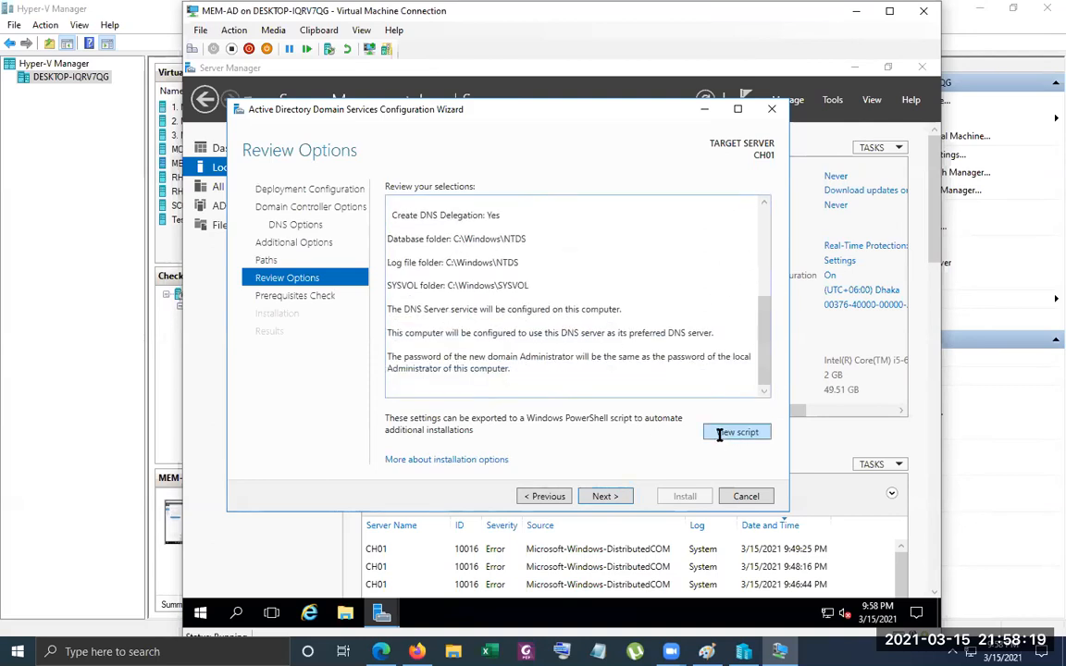
{"action": "left_click_drag", "start_coordinate": [416, 469], "coordinate": [271, 302]}
{"action": "left_click_drag", "start_coordinate": [257, 179], "coordinate": [269, 182]}
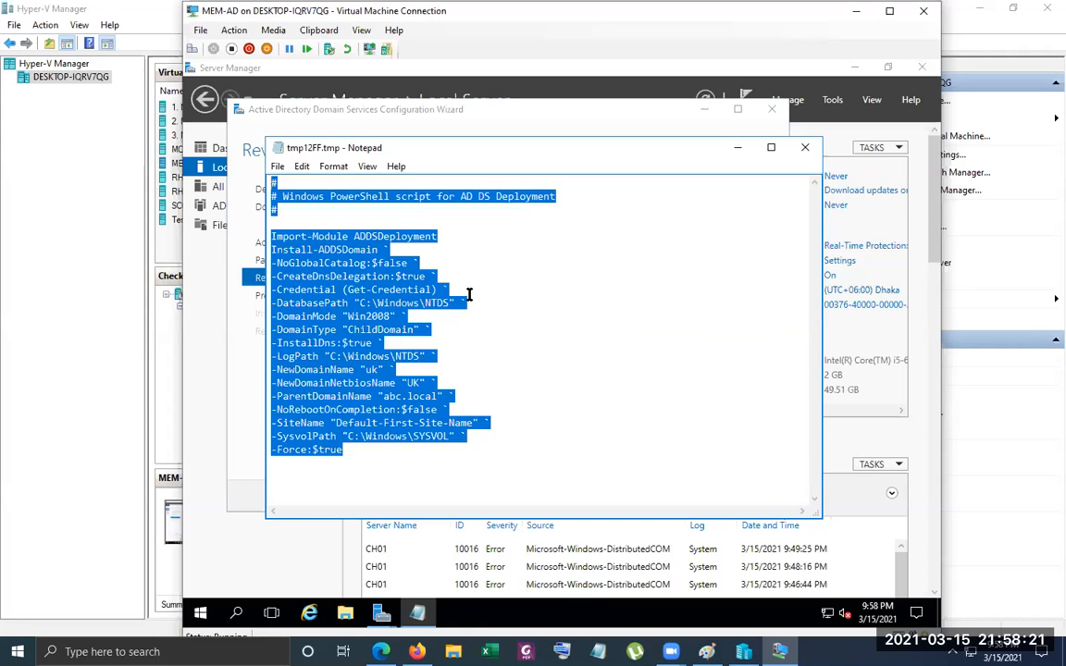
{"action": "left_click", "coordinate": [384, 342]}
{"action": "left_click", "coordinate": [804, 151]}
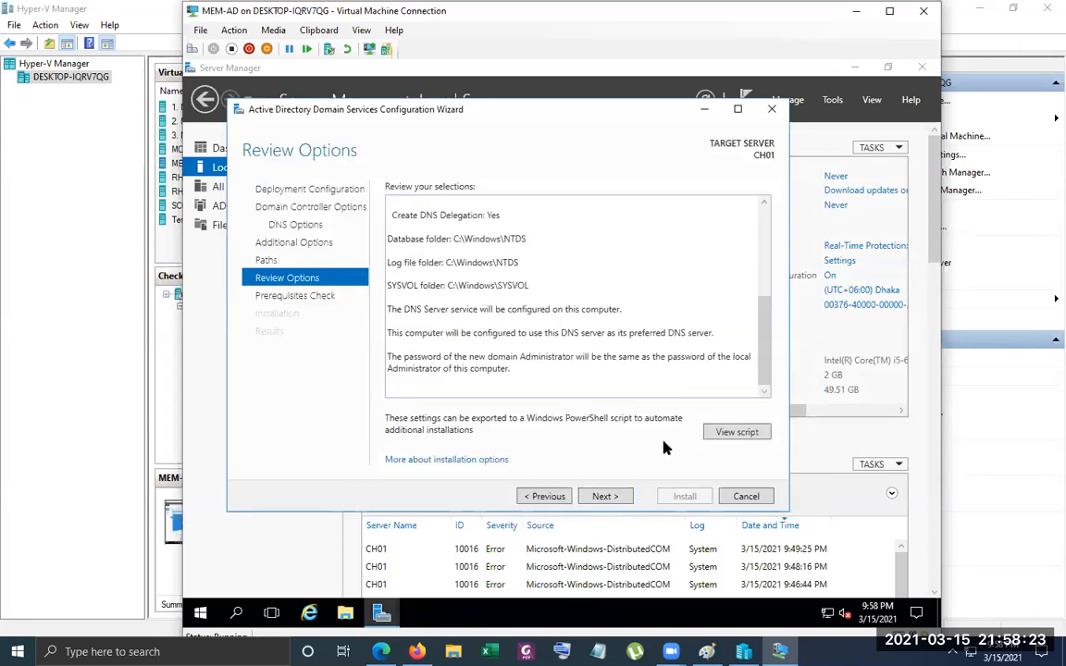
Run the prerequisites check and start the domain controller installation
{"action": "left_click", "coordinate": [607, 496]}
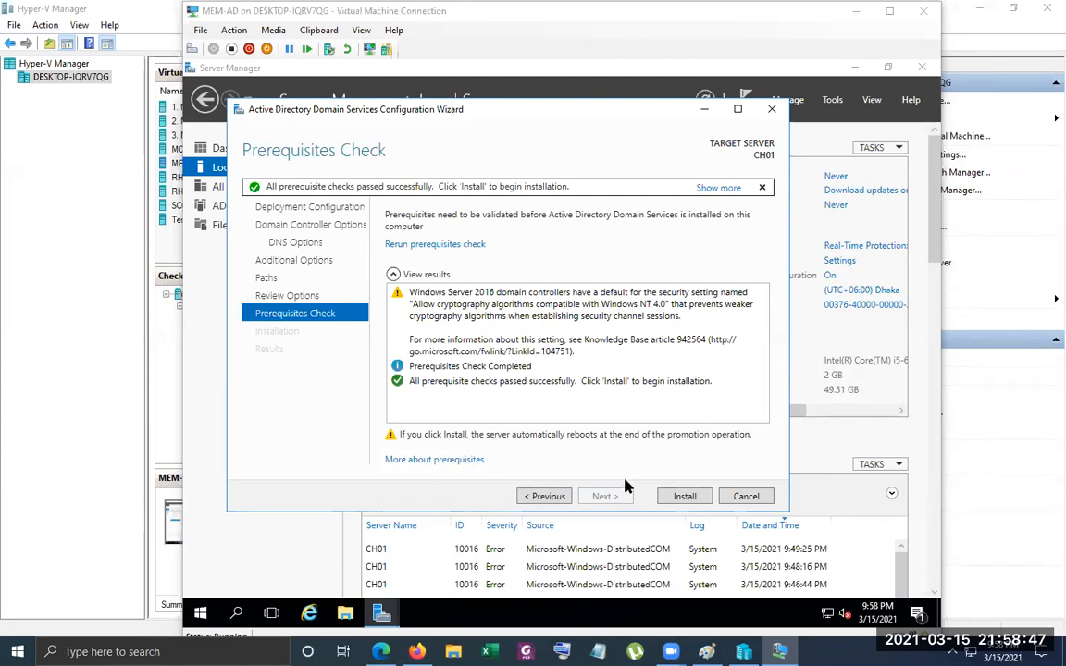
{"action": "left_click", "coordinate": [686, 497]}
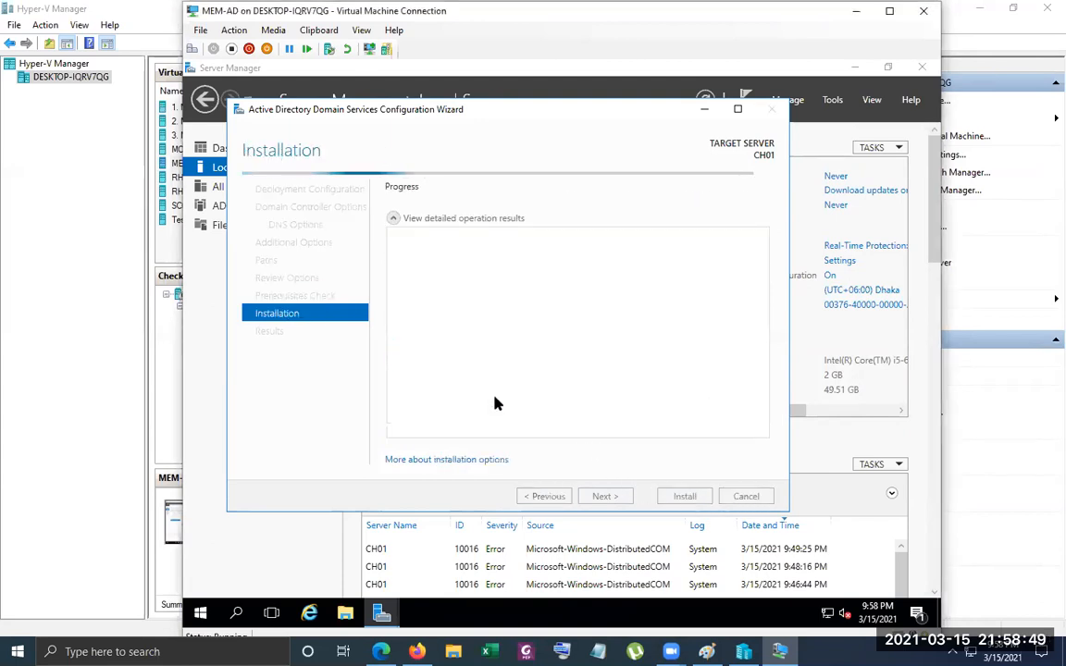
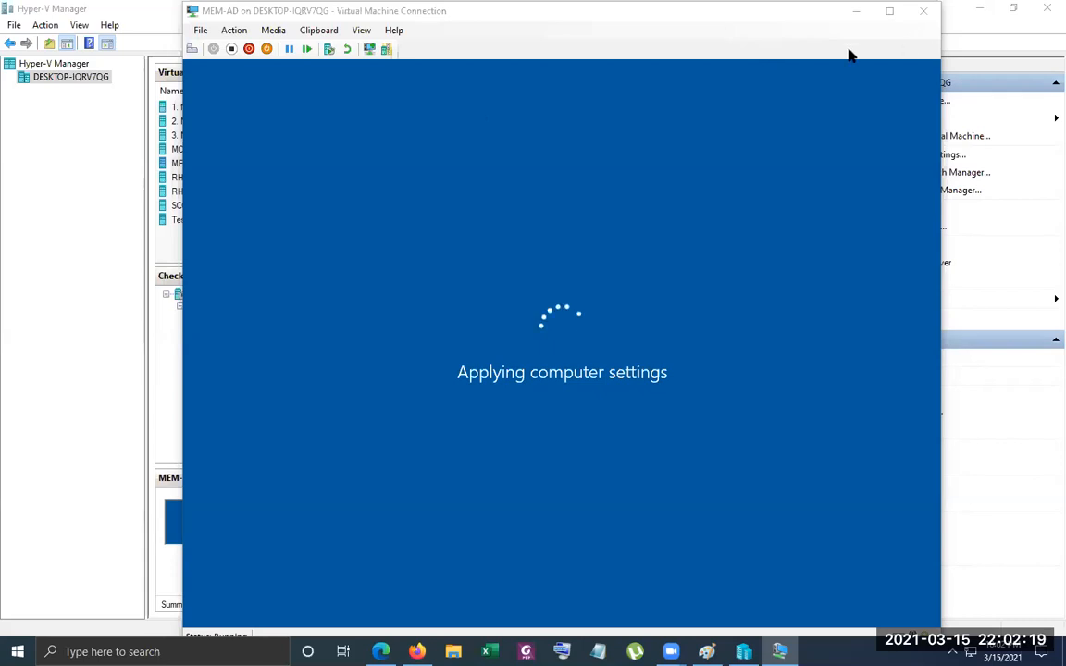
Connect to the 1. MCSA-W2K16-AD01 virtual machine at the default display size and sign in as ABC\Administrator with the account password
{"action": "left_click", "coordinate": [774, 31]}
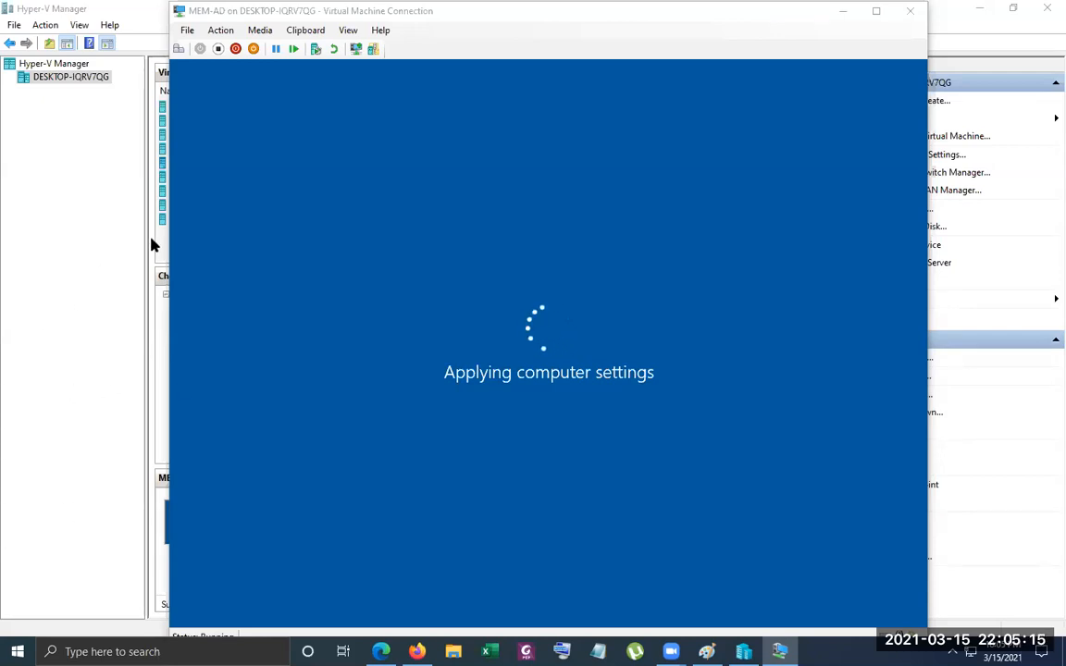
{"action": "left_click", "coordinate": [11, 274]}
{"action": "right_click", "coordinate": [217, 109]}
{"action": "left_click", "coordinate": [277, 112]}
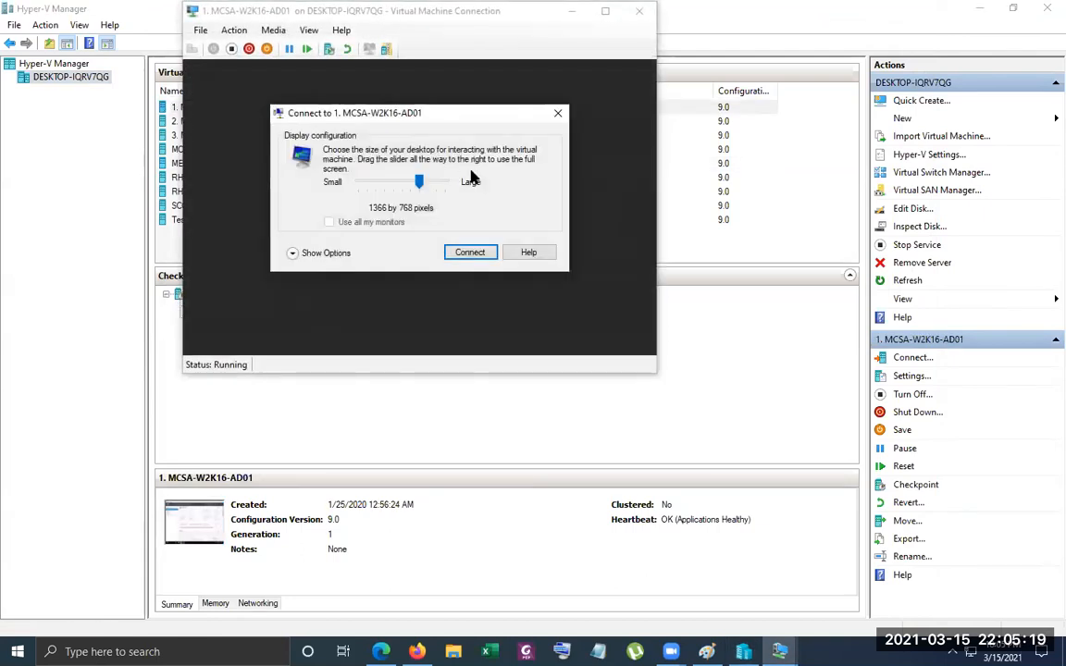
{"action": "left_click", "coordinate": [556, 113]}
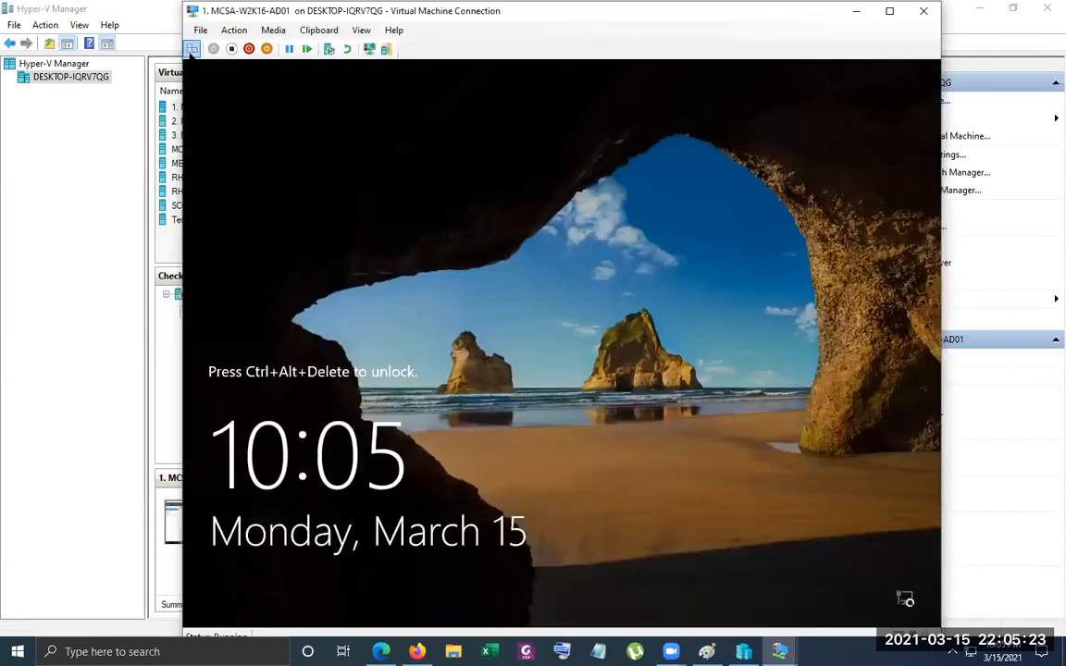
{"action": "left_click", "coordinate": [191, 48]}
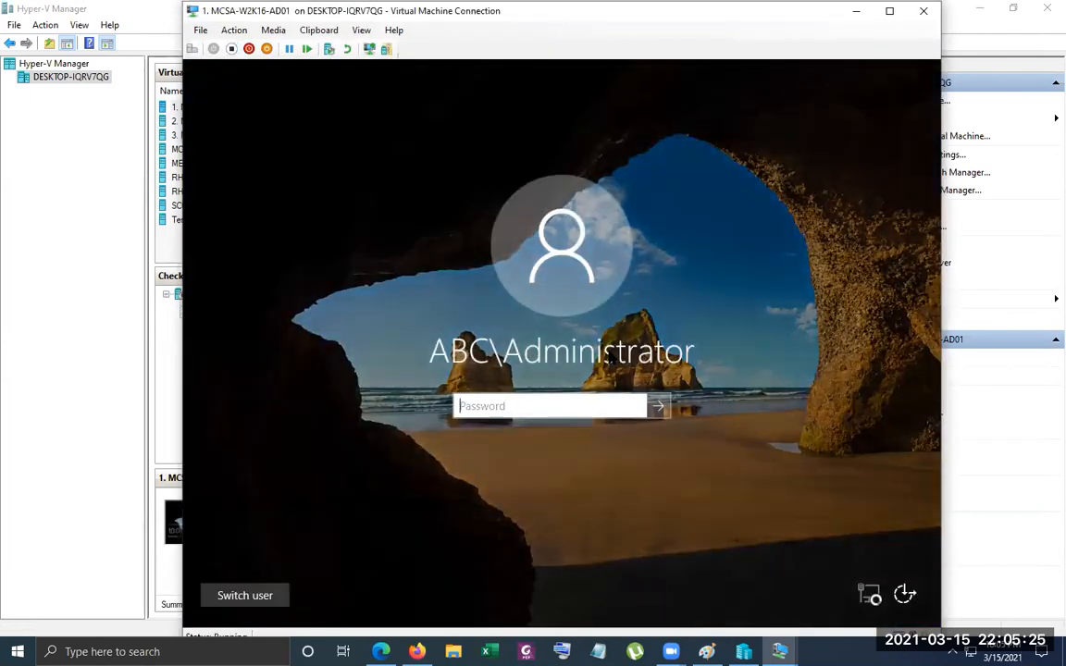
{"action": "type", "text": "Pa$$w0rd1"}
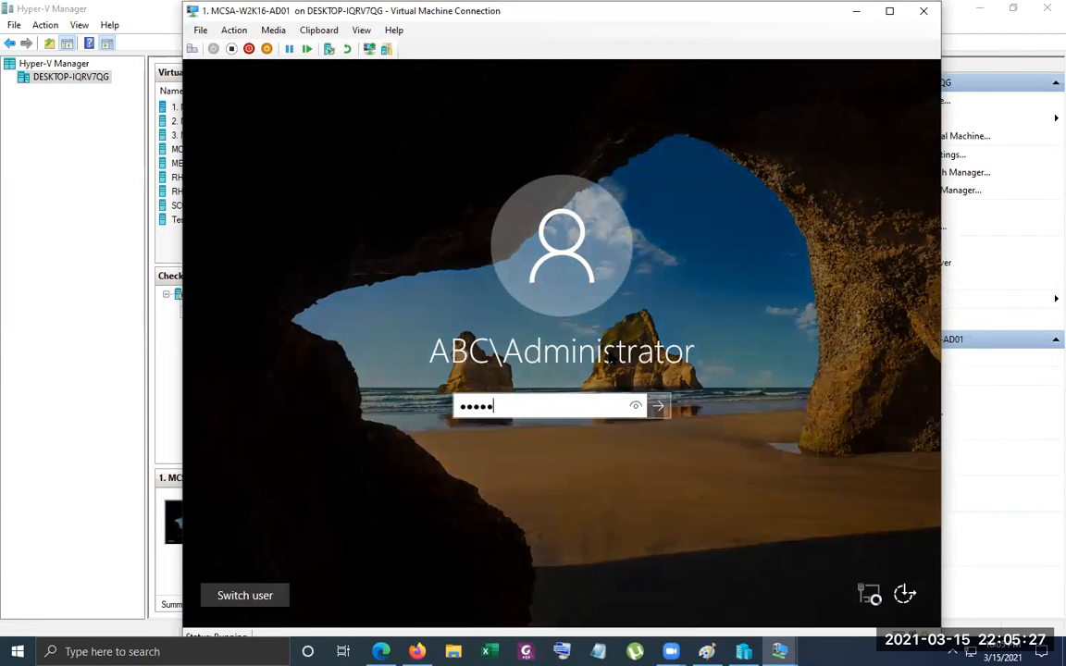
{"action": "key", "text": "Return"}
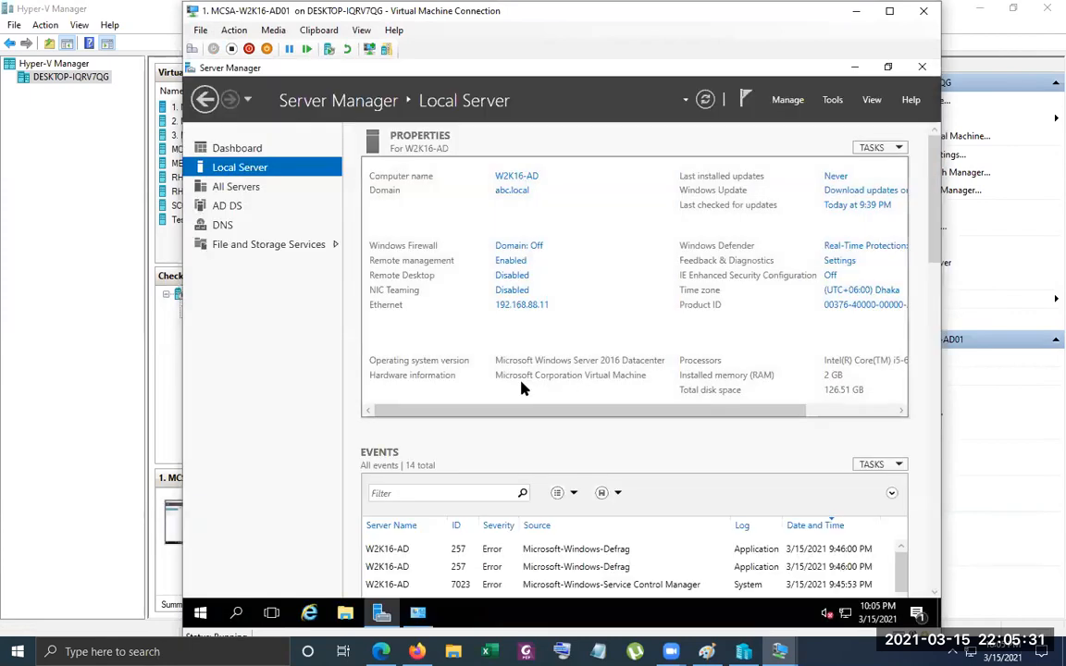
Check the MEM-AD virtual machine after its restart and bring up its sign-in screen
{"action": "left_click", "coordinate": [135, 278]}
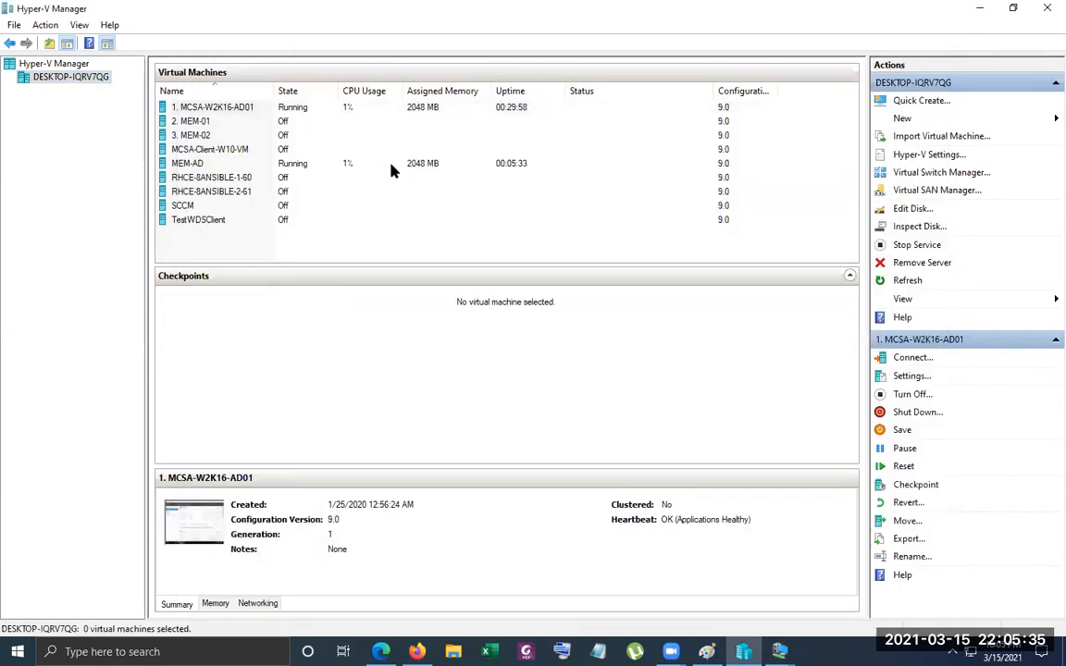
{"action": "left_click", "coordinate": [391, 169]}
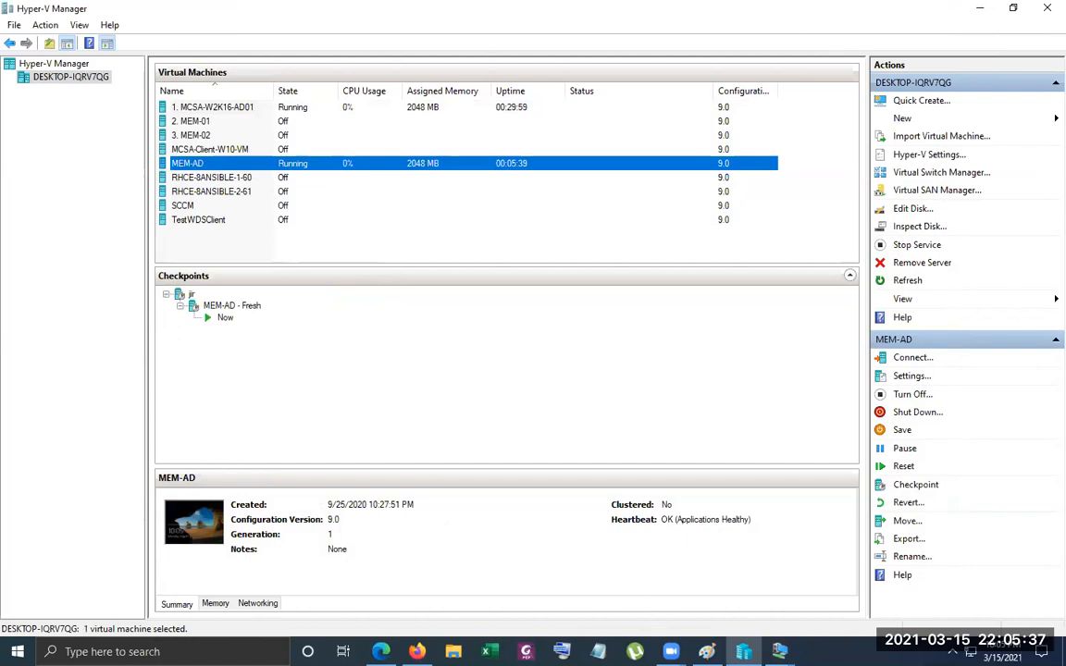
{"action": "left_click", "coordinate": [779, 652]}
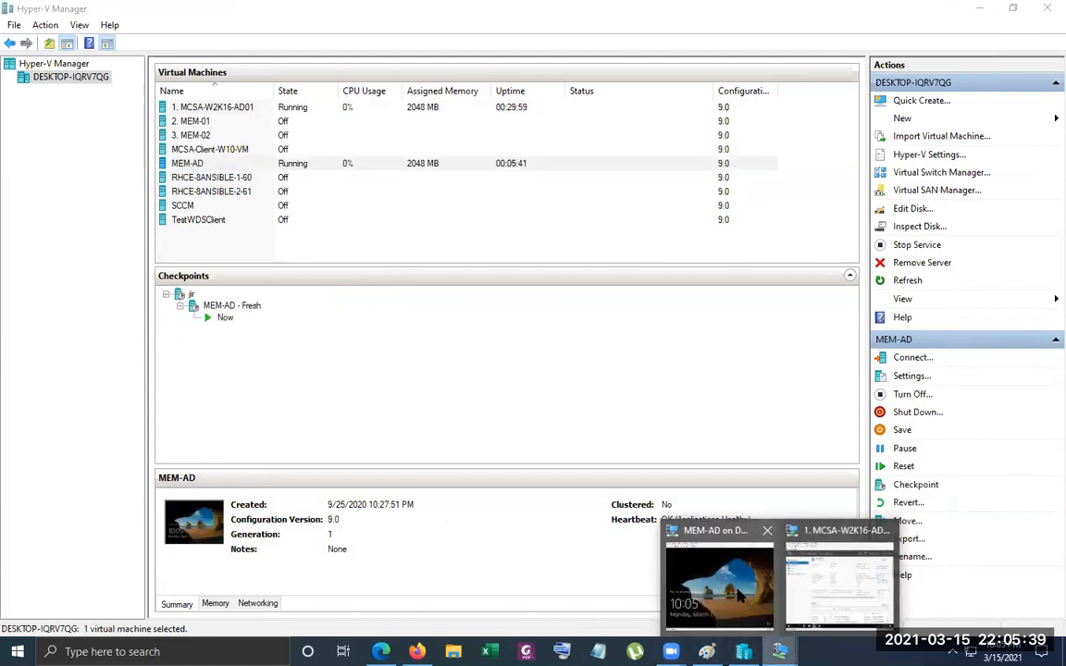
{"action": "left_click", "coordinate": [741, 589]}
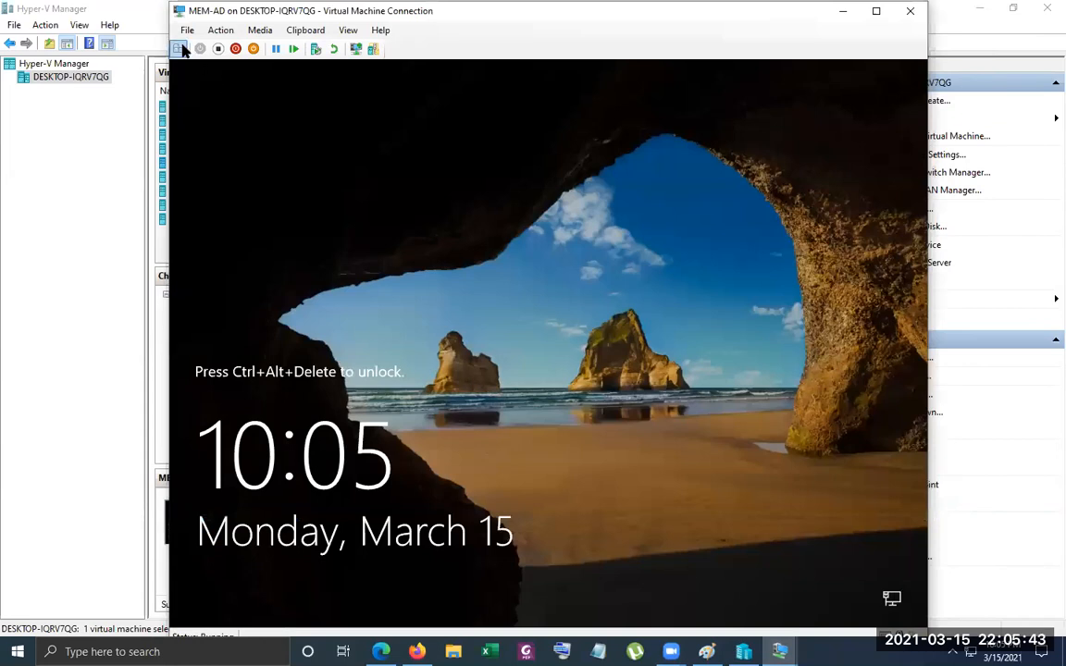
{"action": "left_click", "coordinate": [180, 49]}
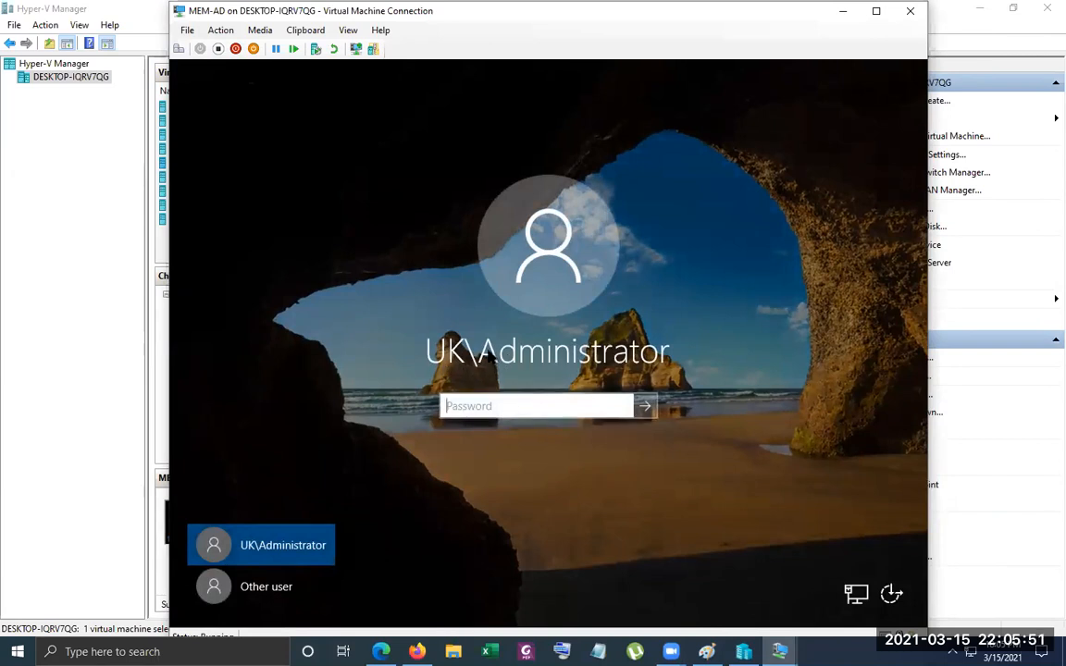
Return to the 1. MCSA-W2K16-AD01 virtual machine and open DNS Manager from its Server Manager
{"action": "mouse_move", "coordinate": [778, 650]}
{"action": "left_click", "coordinate": [837, 569]}
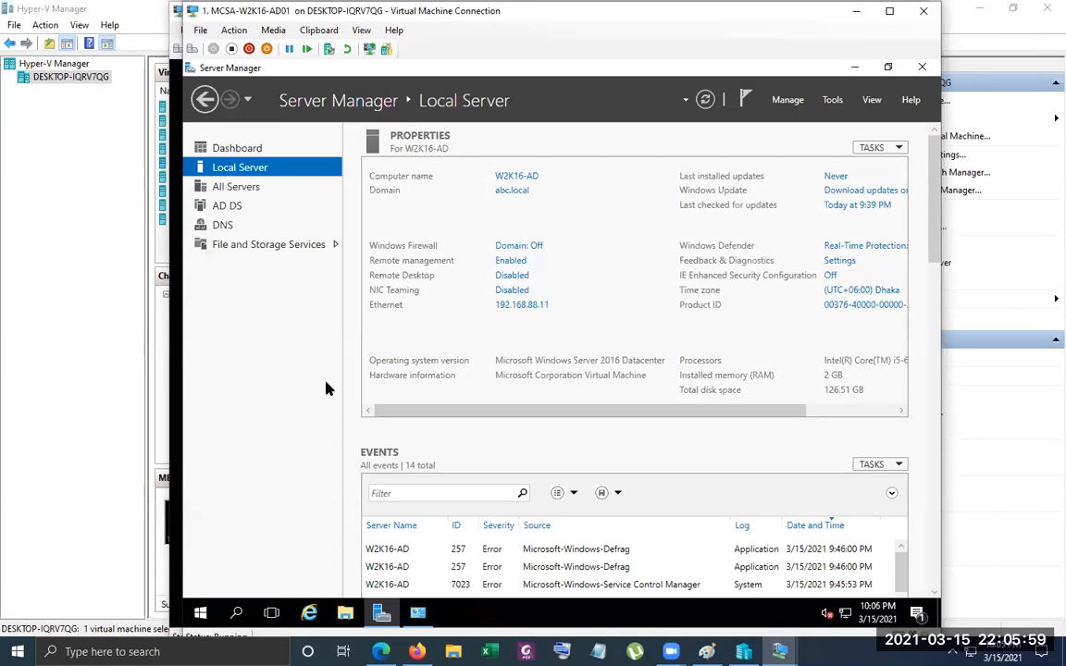
{"action": "left_click", "coordinate": [833, 101]}
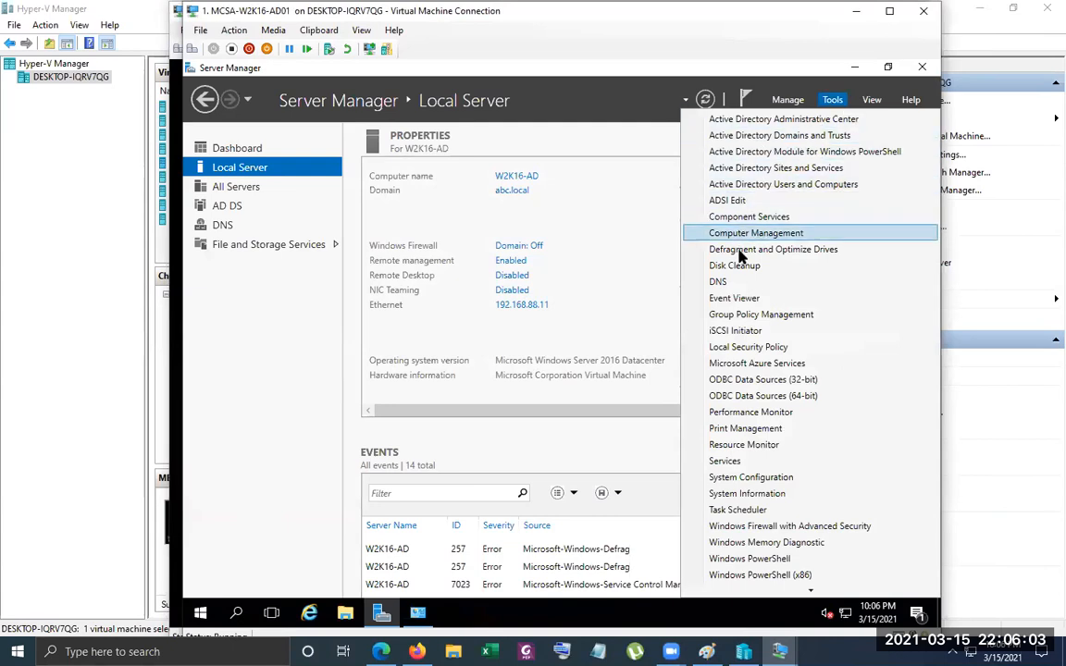
{"action": "left_click", "coordinate": [740, 282]}
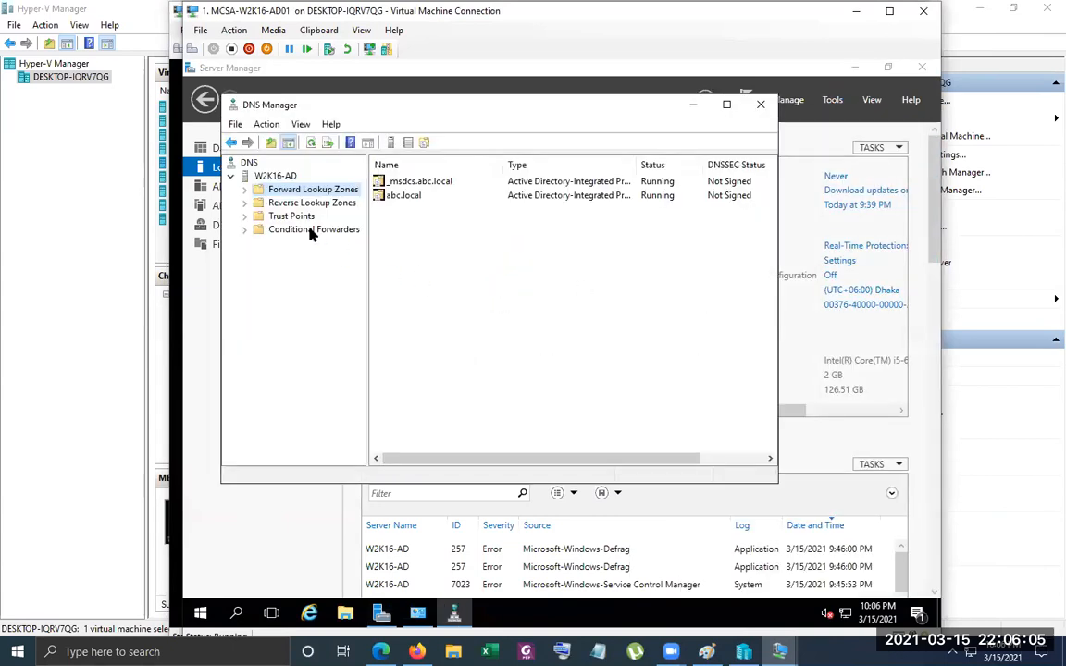
{"action": "left_click", "coordinate": [209, 43]}
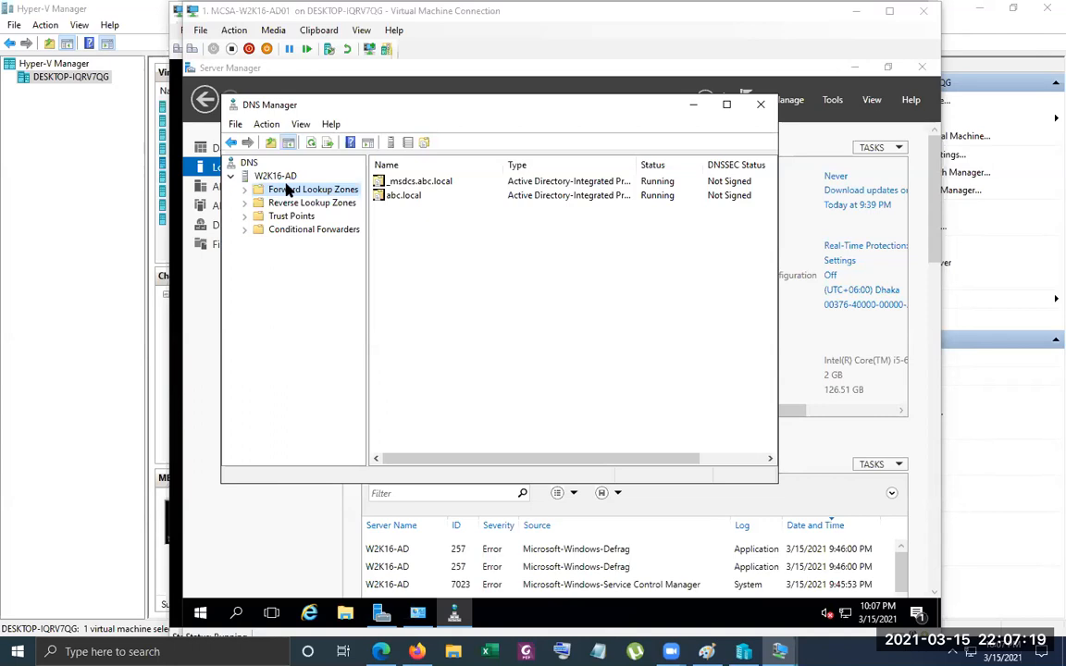
Examine the forward and reverse lookup zones and the name server record of uk under abc.local, and compare with the Paint domain diagram
{"action": "left_click", "coordinate": [245, 188]}
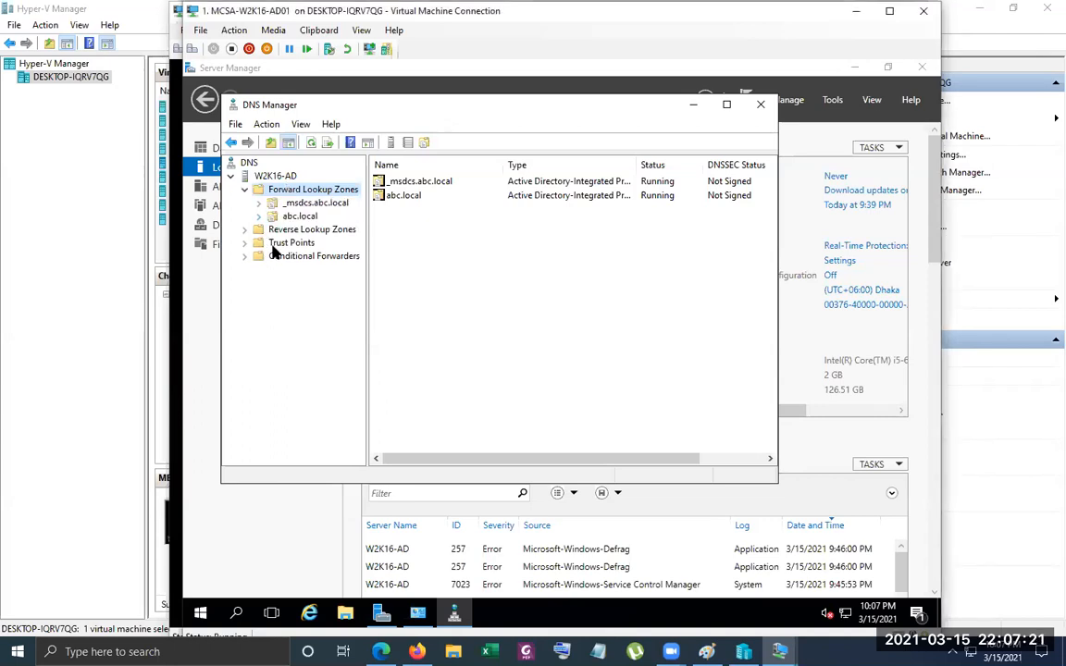
{"action": "double_click", "coordinate": [277, 230]}
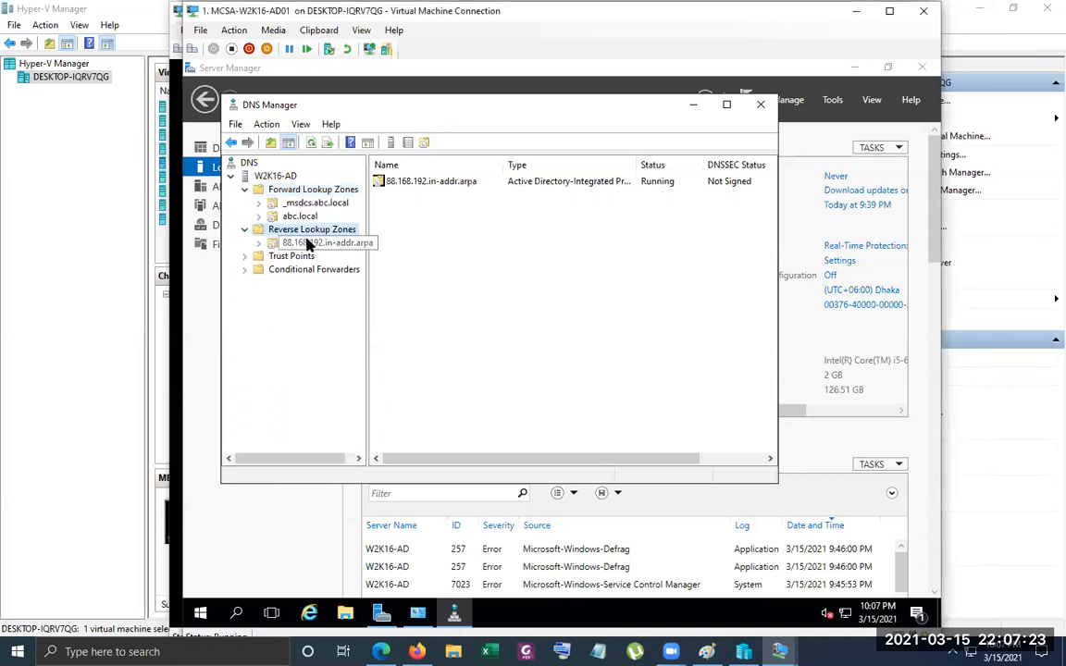
{"action": "double_click", "coordinate": [263, 218]}
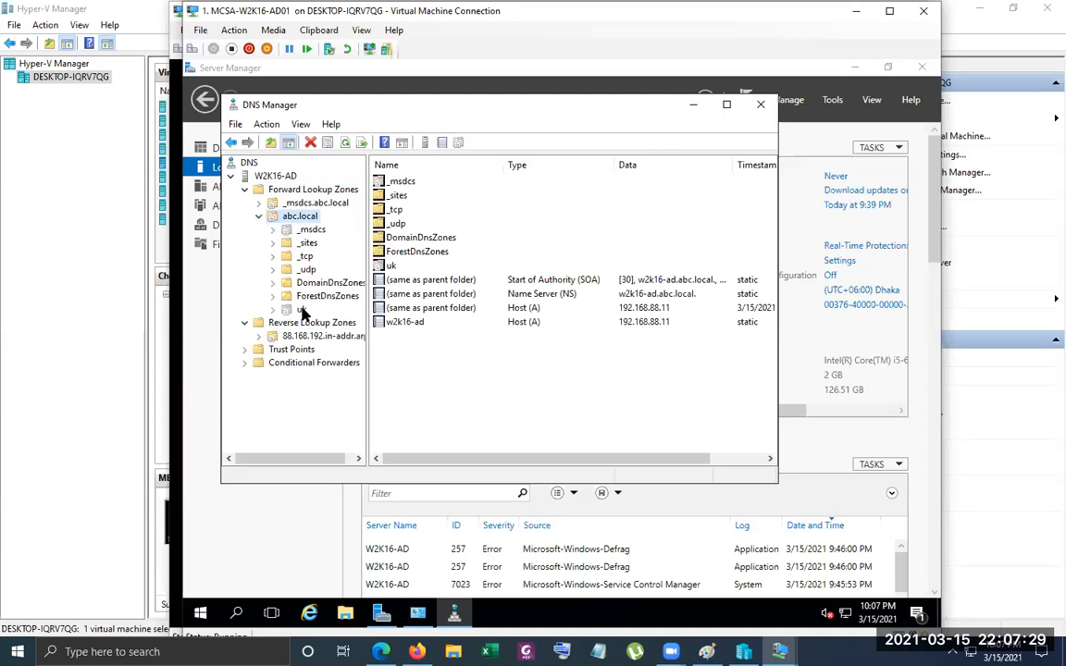
{"action": "left_click", "coordinate": [302, 311]}
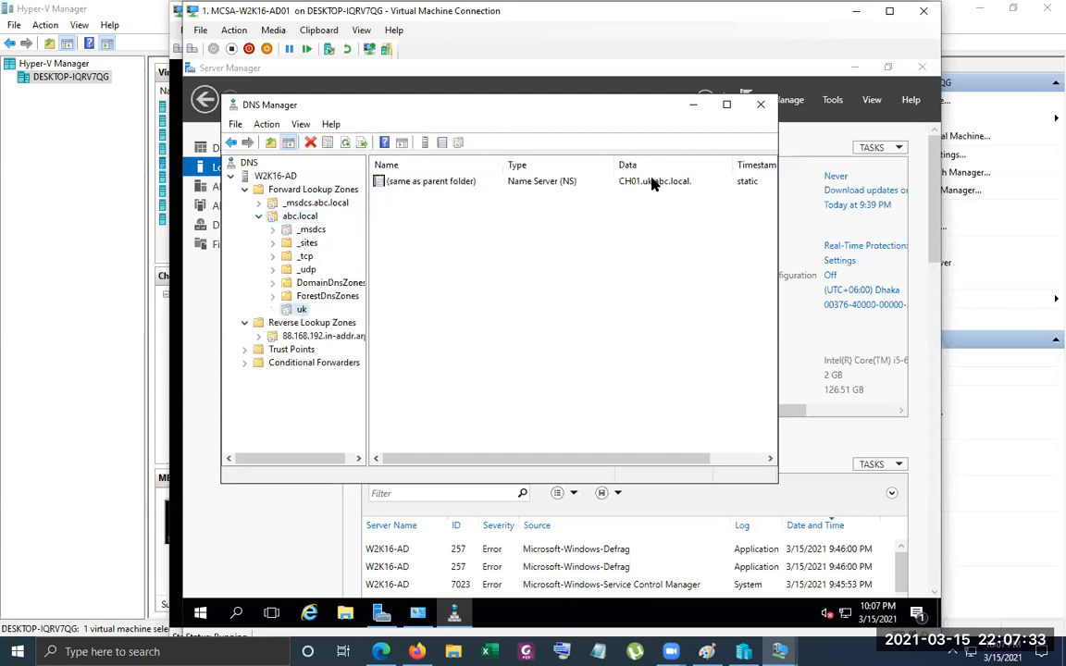
{"action": "left_click", "coordinate": [613, 186]}
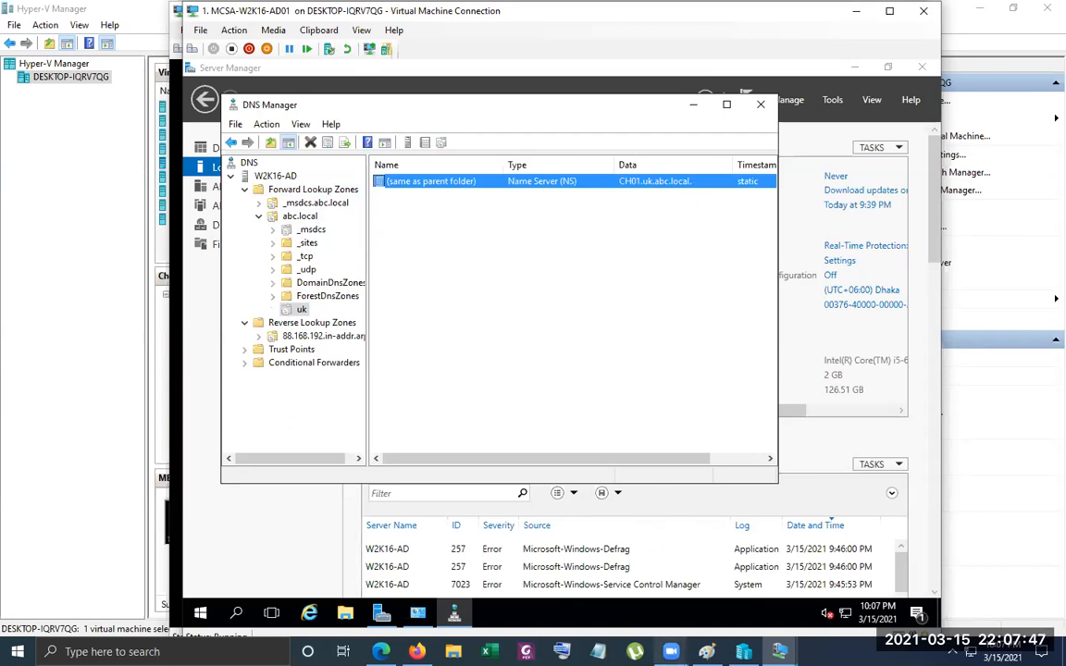
{"action": "left_click", "coordinate": [706, 652]}
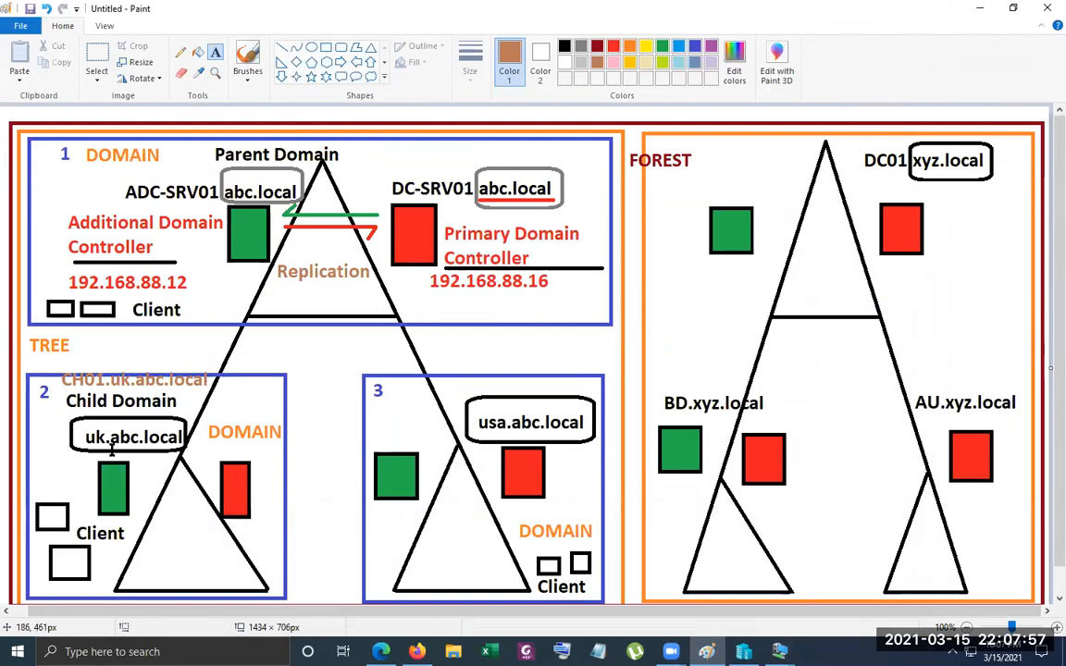
{"action": "left_click", "coordinate": [979, 9]}
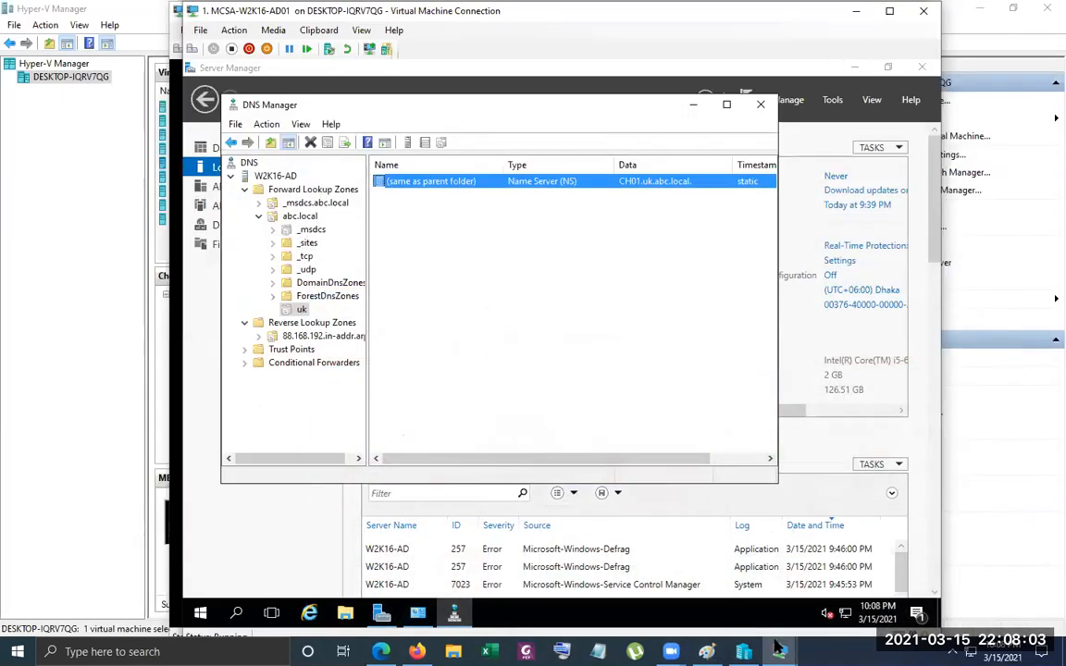
Switch to the MEM-AD virtual machine and sign in as UK\Administrator with the account password
{"action": "left_click", "coordinate": [720, 574]}
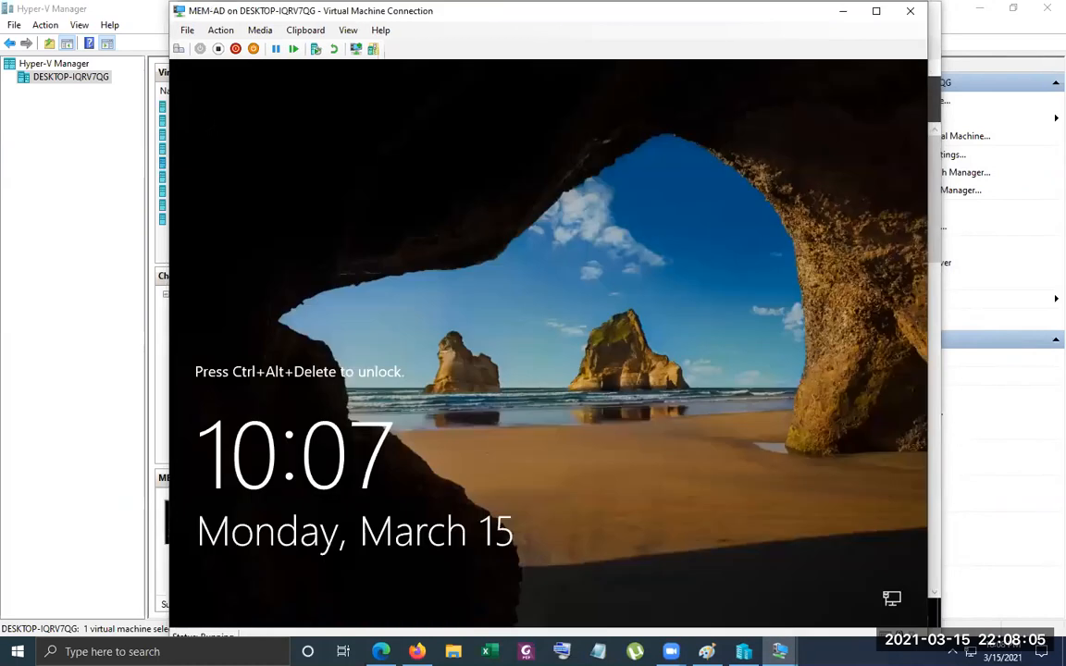
{"action": "left_click", "coordinate": [178, 48]}
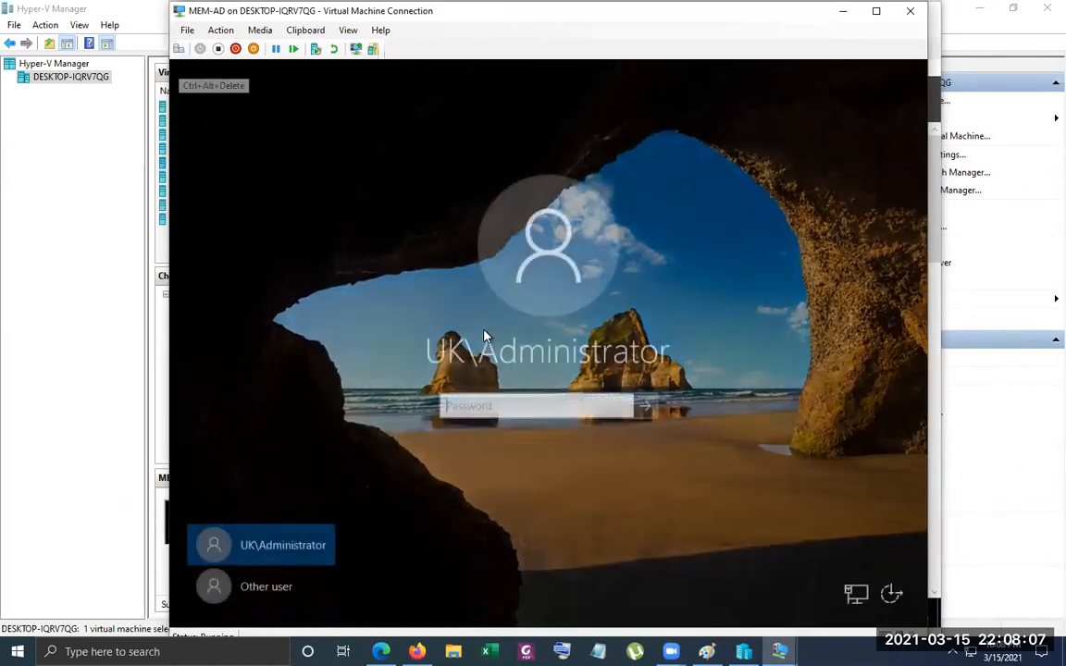
{"action": "type", "text": "••••••"}
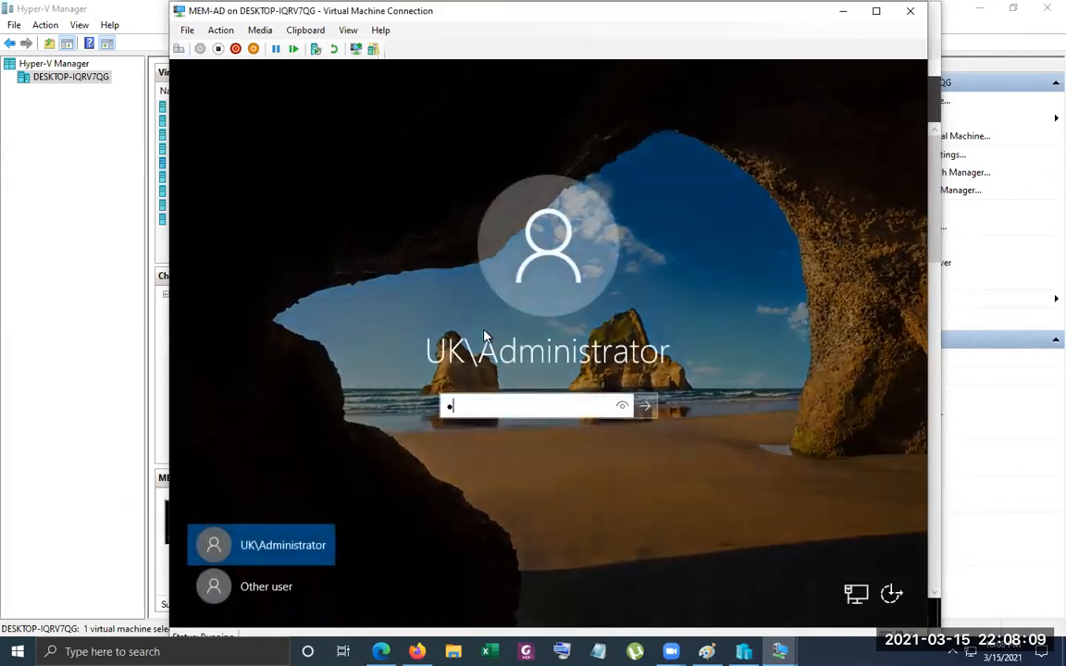
{"action": "type", "text": "••"}
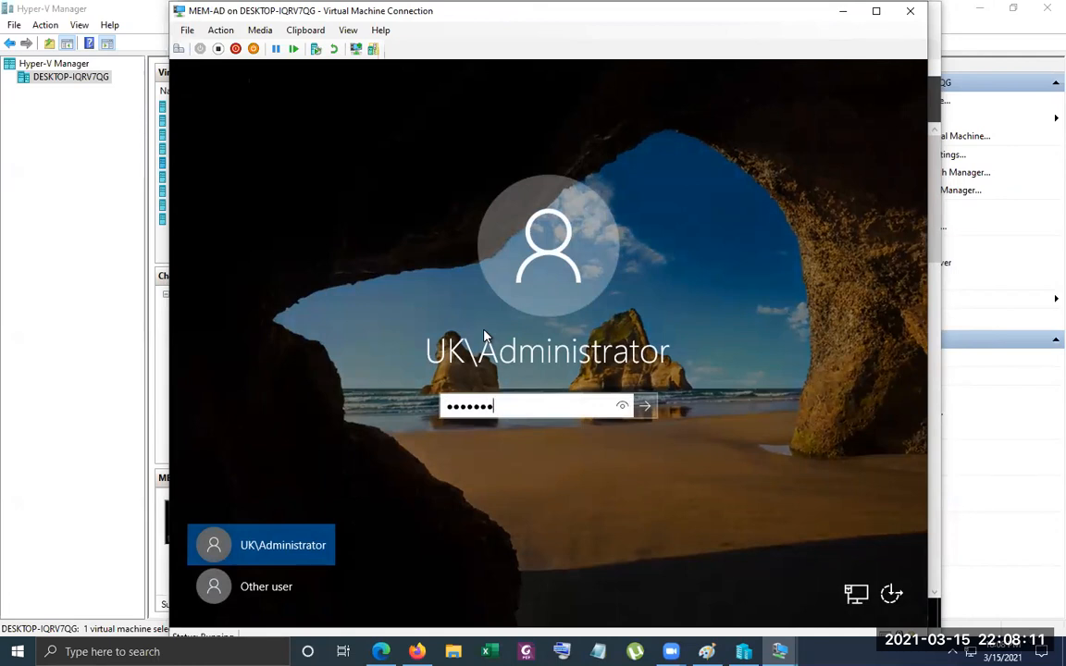
{"action": "key", "text": "Return"}
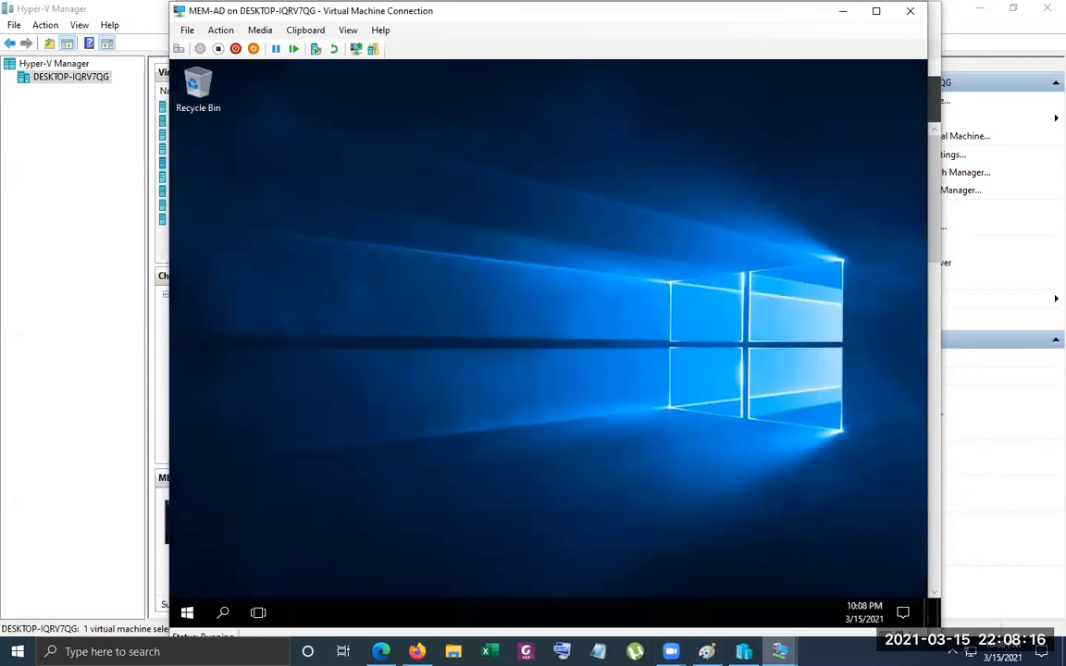
Review the domain diagram in Paint, and open DNS Manager on the MEM-AD virtual machine
{"action": "mouse_move", "coordinate": [779, 652]}
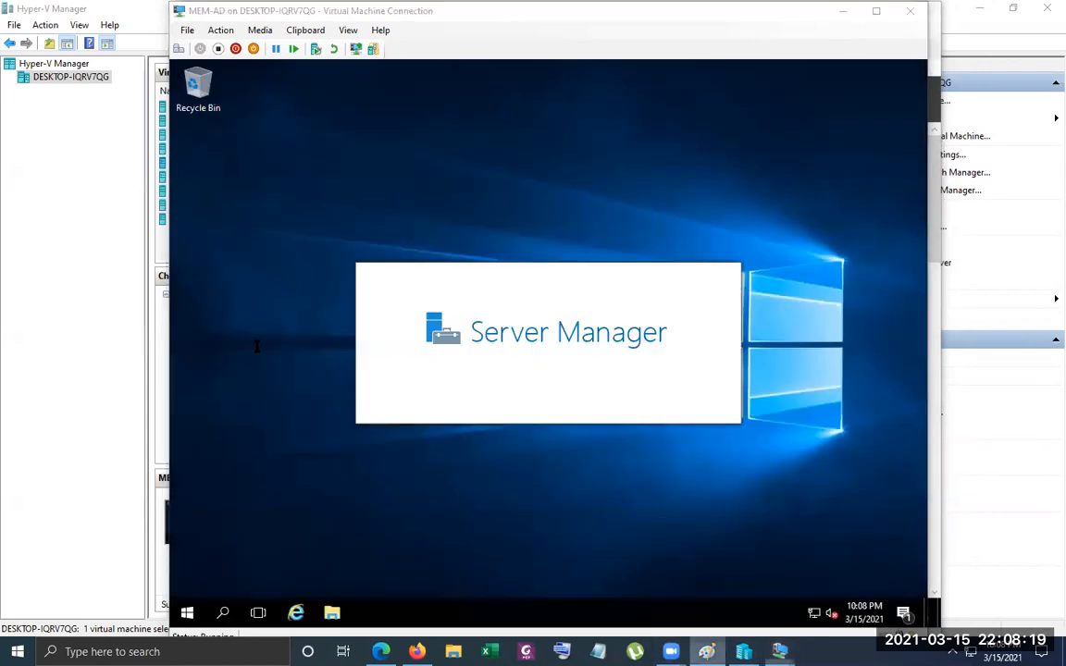
{"action": "left_click", "coordinate": [707, 651]}
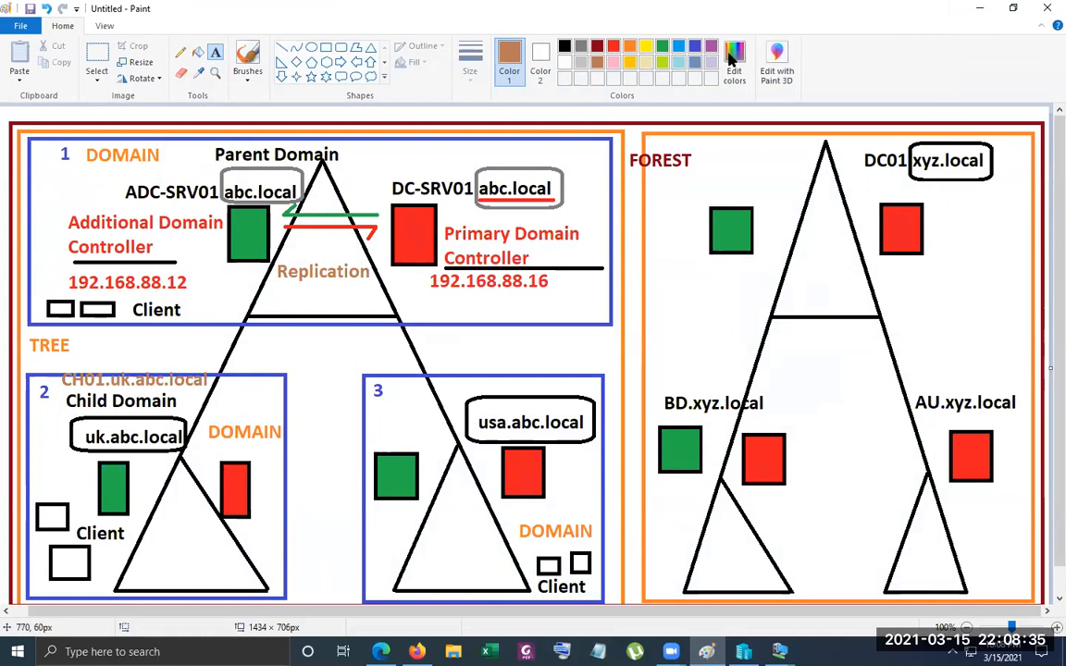
{"action": "left_click", "coordinate": [983, 7]}
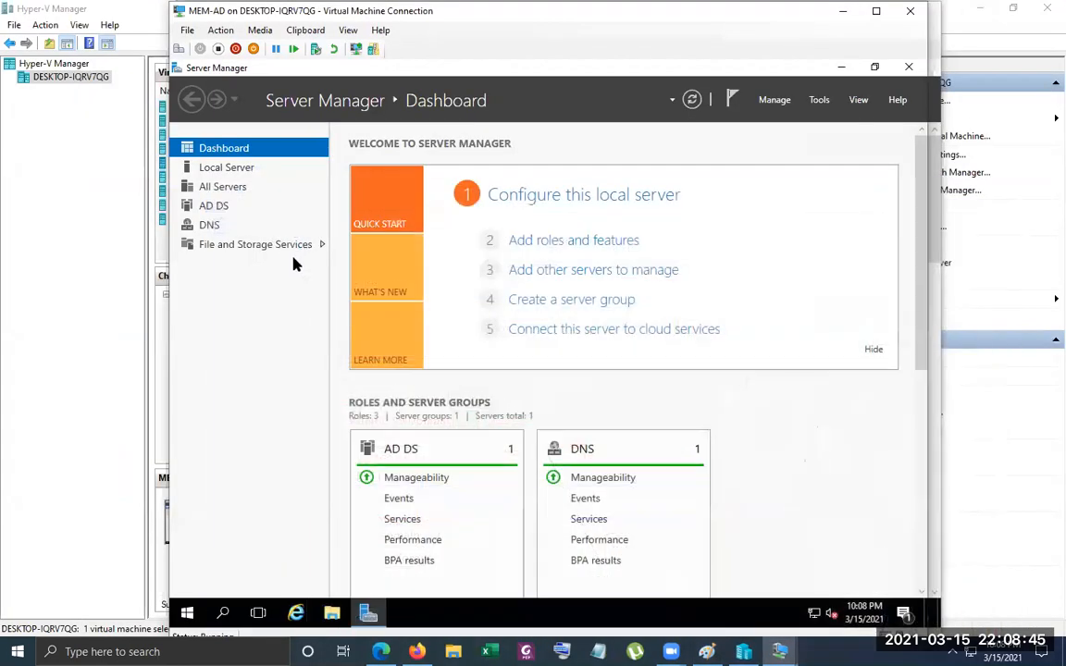
{"action": "left_click", "coordinate": [819, 100]}
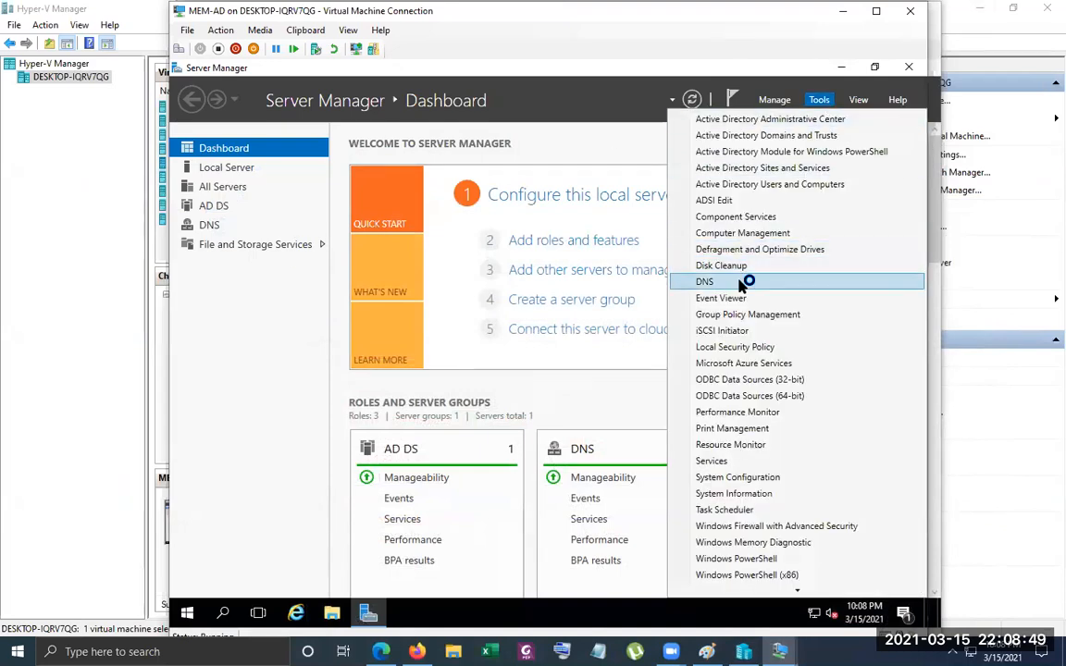
{"action": "left_click", "coordinate": [705, 282]}
Examine the uk.abc.local forward lookup zone with its ch01 host record, and the reverse lookup zones of server CH01
{"action": "double_click", "coordinate": [249, 178]}
{"action": "double_click", "coordinate": [233, 192]}
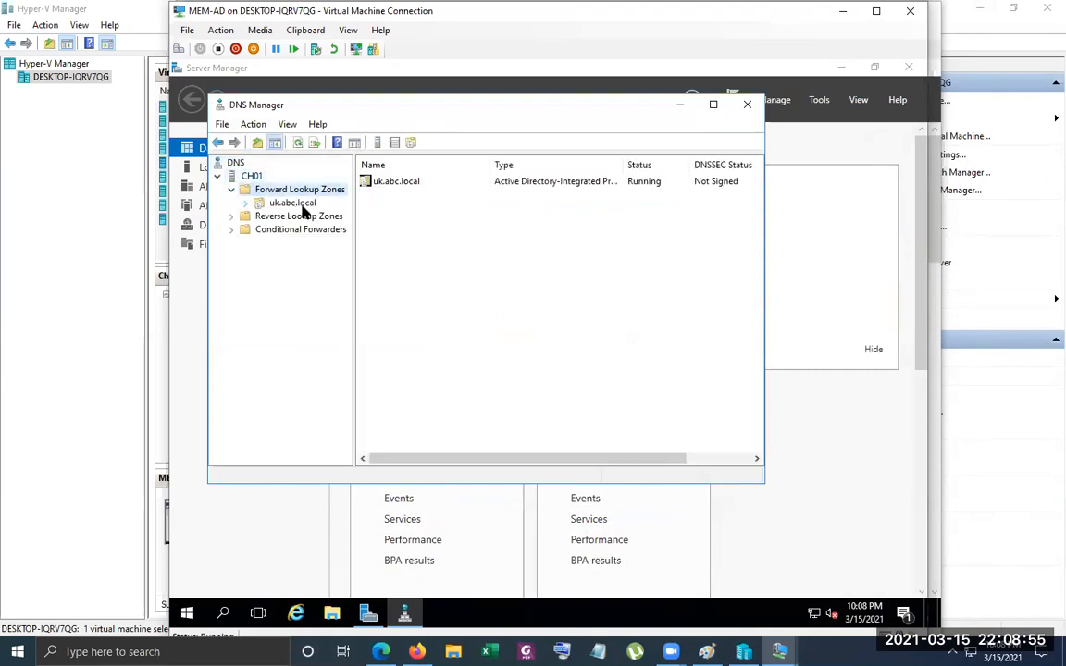
{"action": "double_click", "coordinate": [257, 207]}
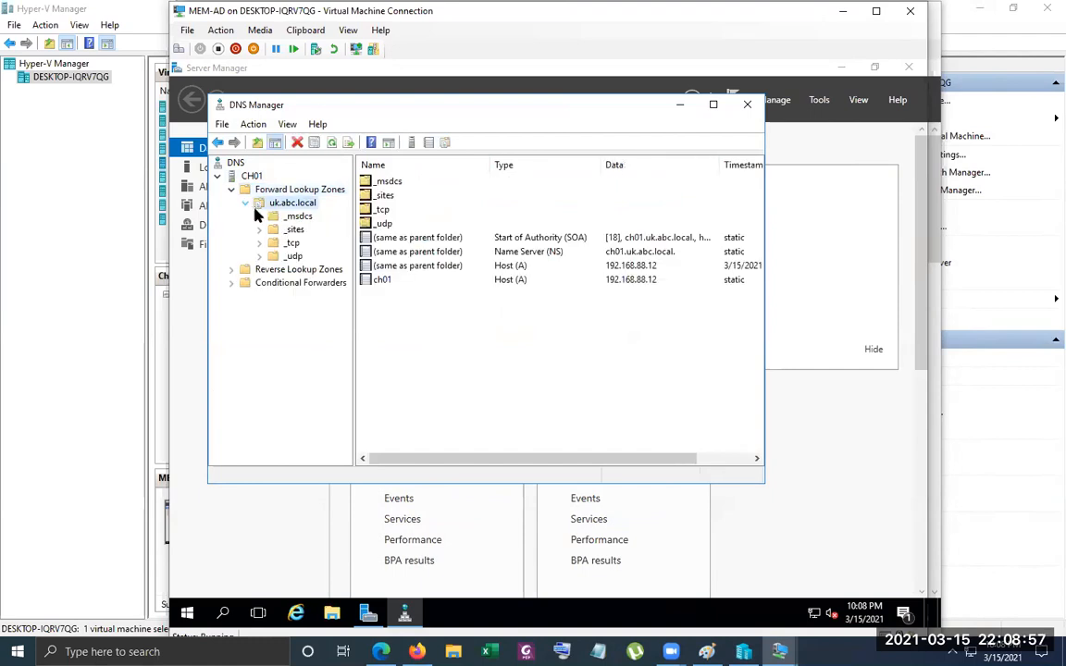
{"action": "left_click", "coordinate": [387, 281]}
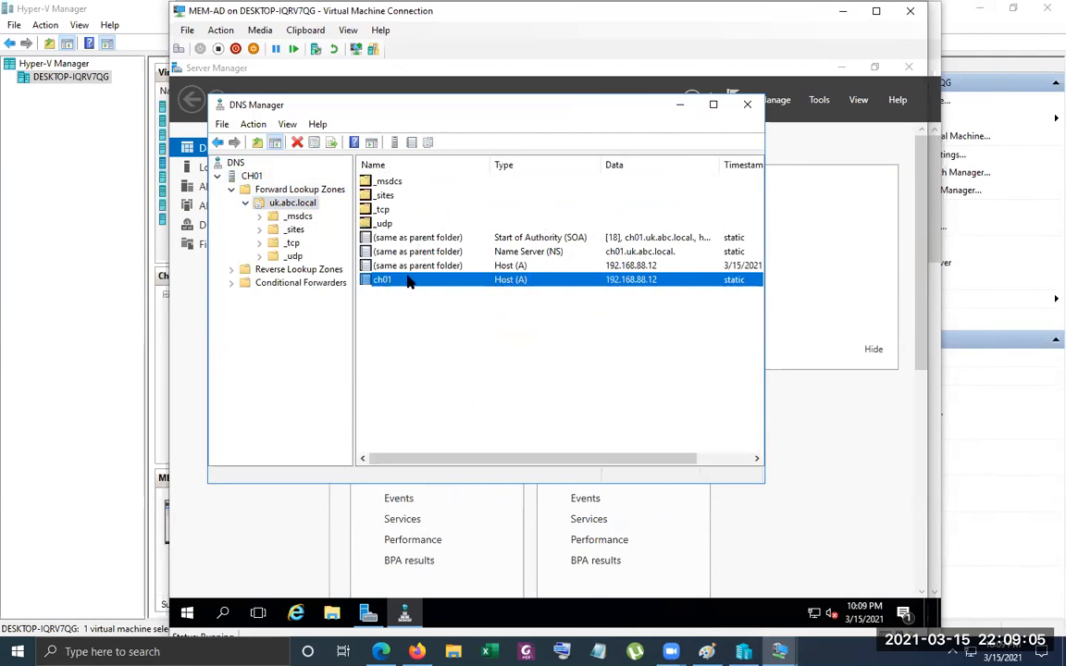
{"action": "left_click", "coordinate": [240, 268]}
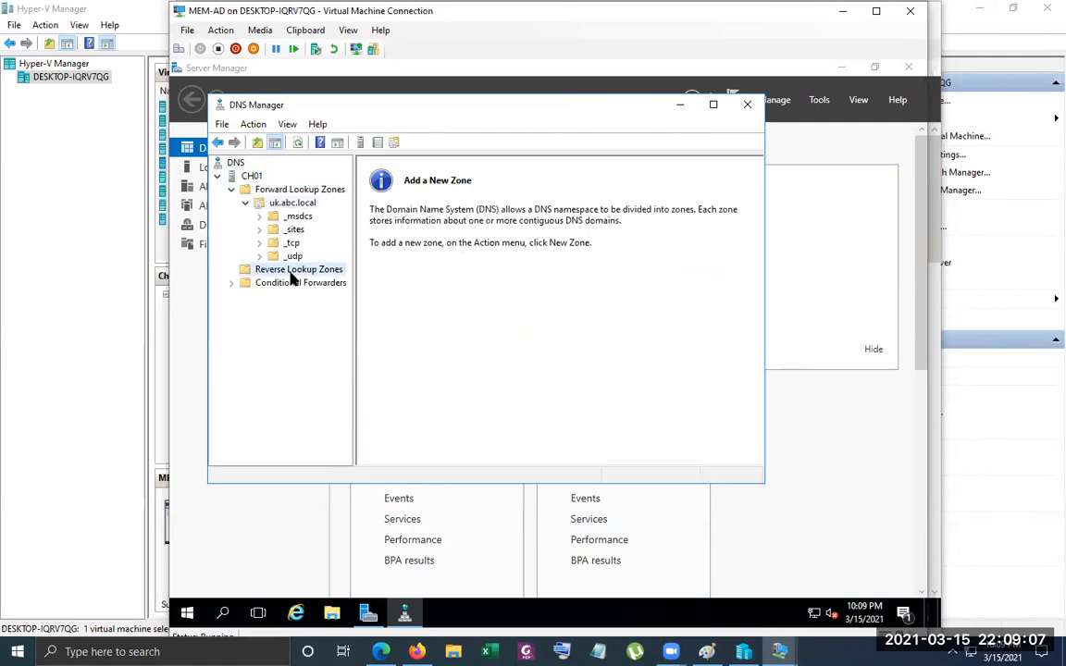
Close DNS Manager, open Active Directory Users and Computers on MEM-AD, and expand the uk.abc.local domain
{"action": "left_click", "coordinate": [747, 104]}
{"action": "left_click", "coordinate": [819, 100]}
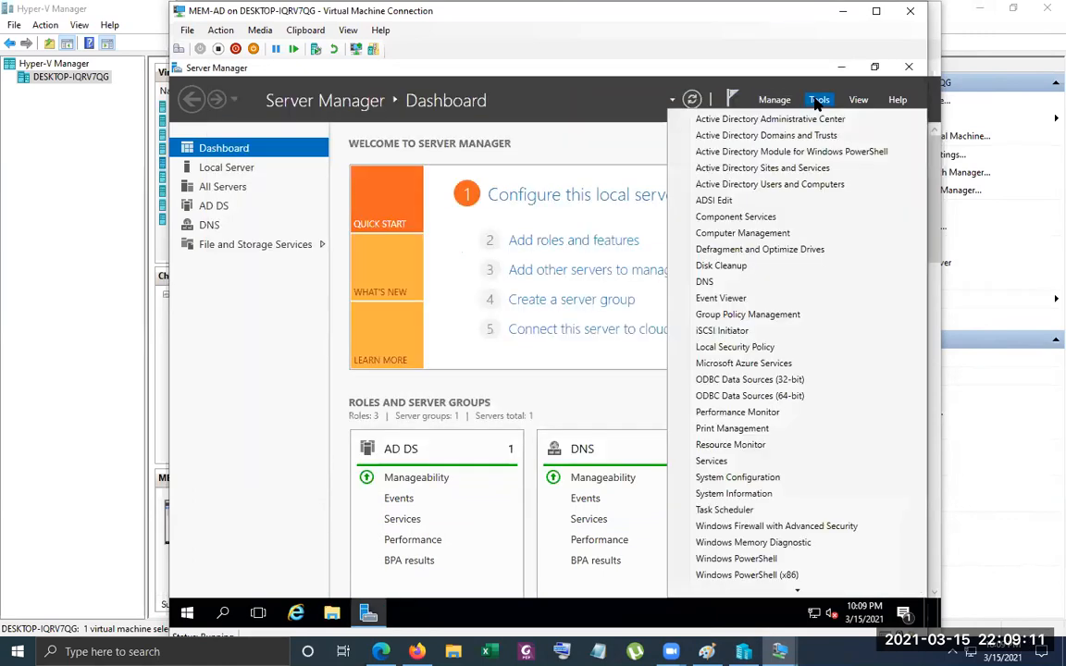
{"action": "left_click", "coordinate": [783, 187]}
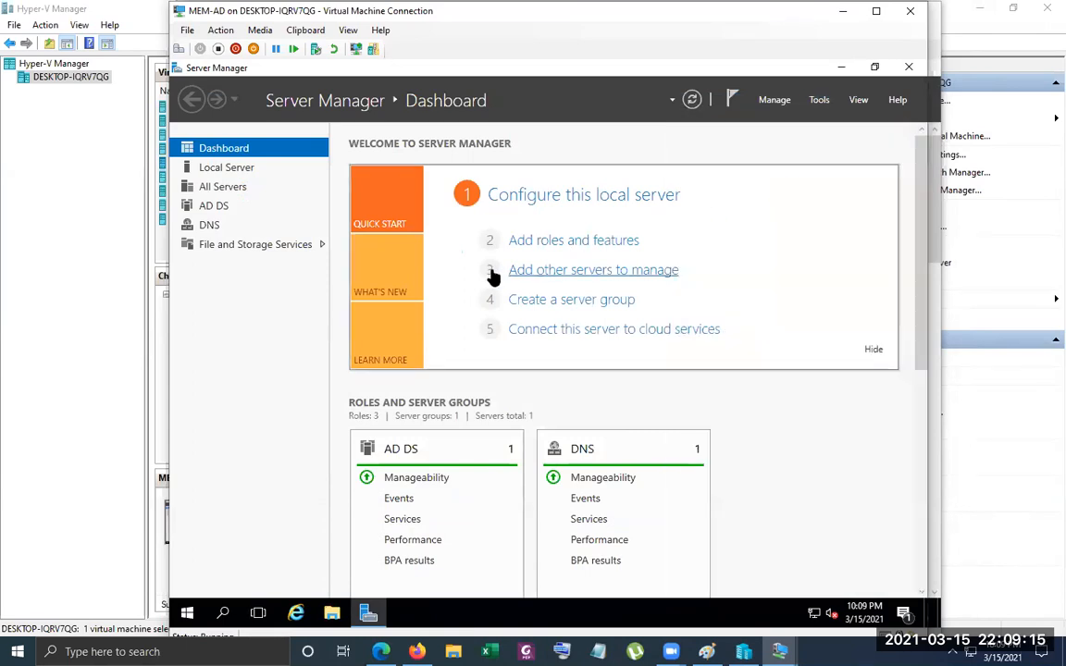
{"action": "double_click", "coordinate": [283, 220]}
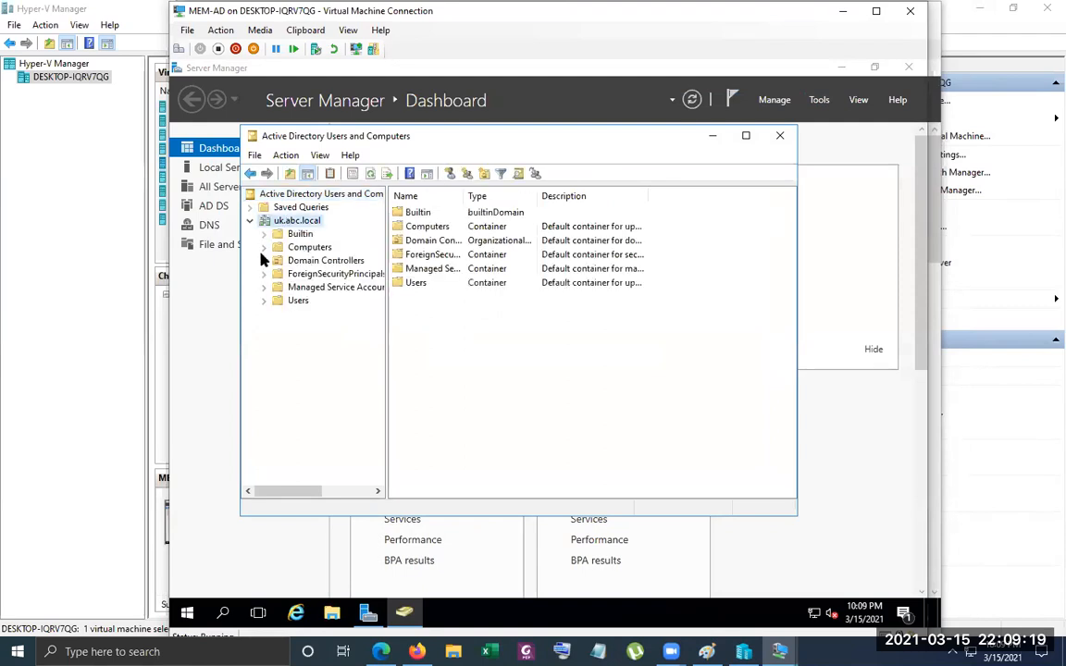
Create an organizational unit named UK-COMPANY directly under the uk.abc.local domain
{"action": "right_click", "coordinate": [300, 224]}
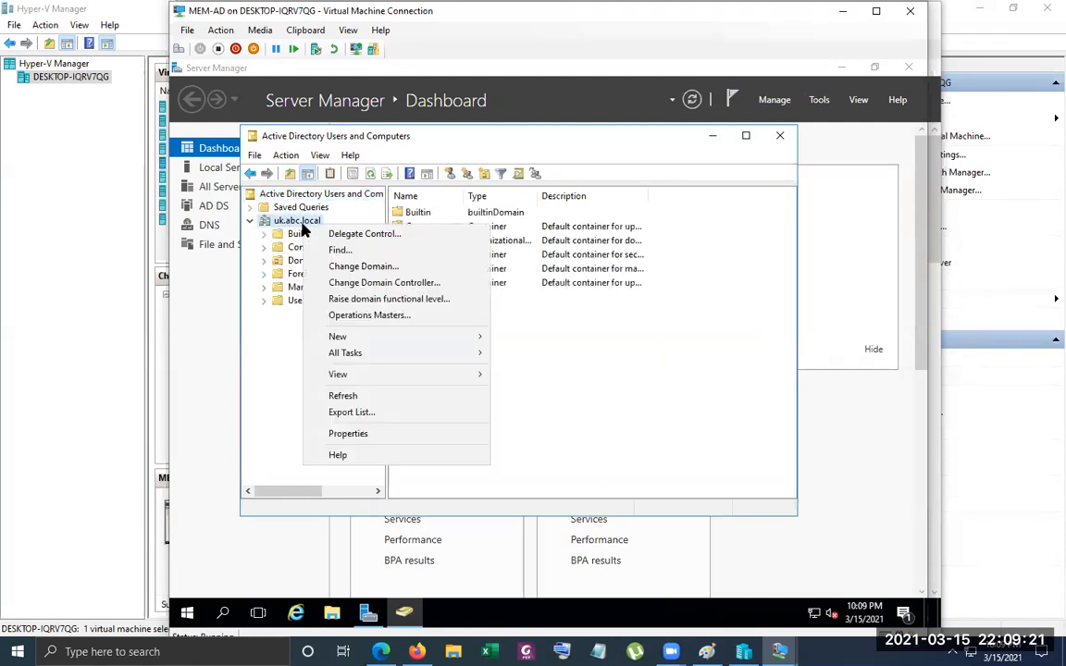
{"action": "mouse_move", "coordinate": [424, 345]}
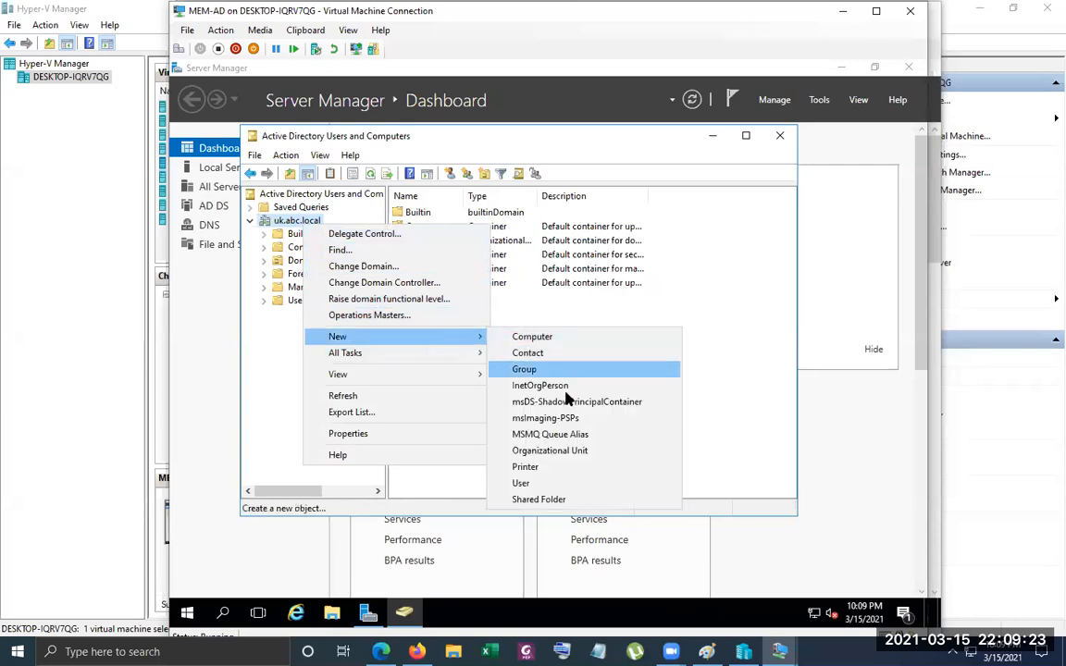
{"action": "left_click", "coordinate": [565, 462]}
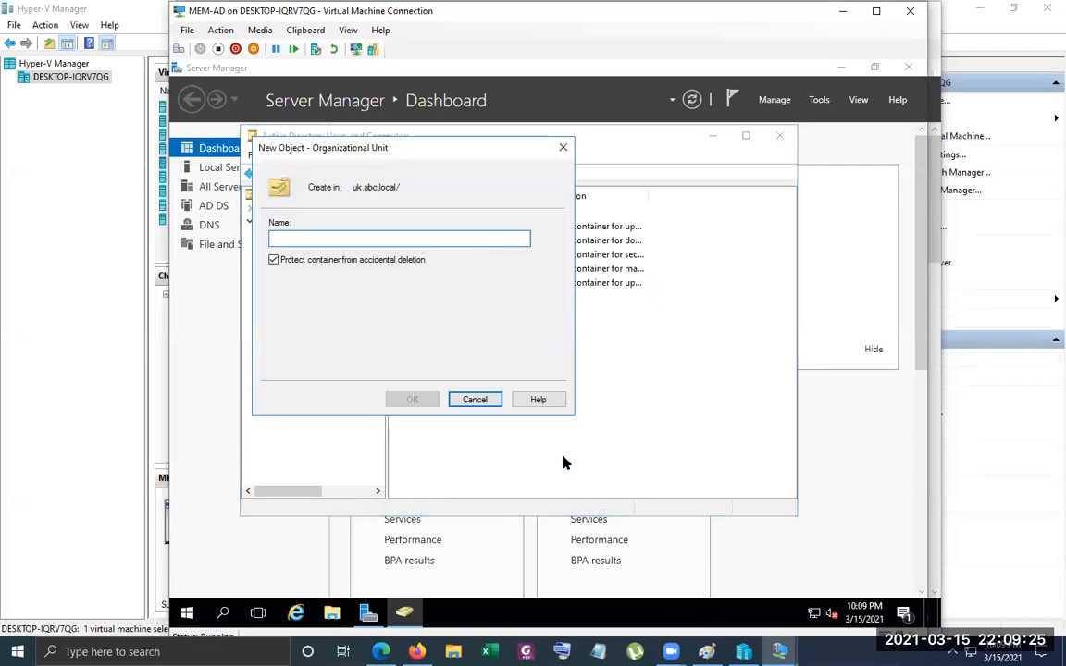
{"action": "type", "text": "UK-COM"}
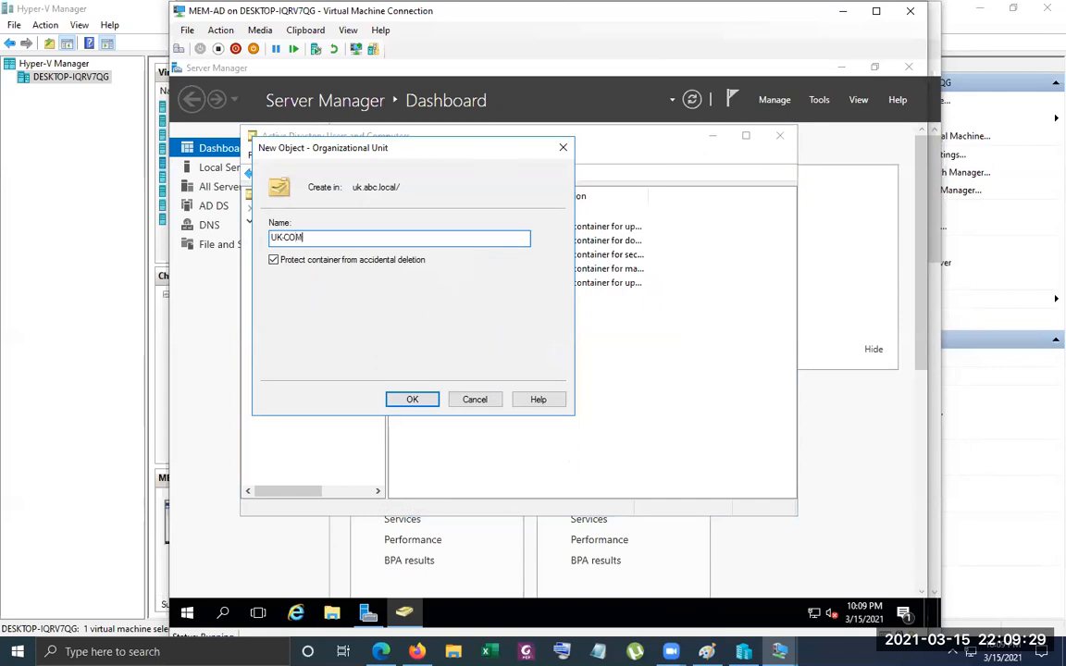
{"action": "type", "text": "PANY"}
{"action": "key", "text": "Return"}
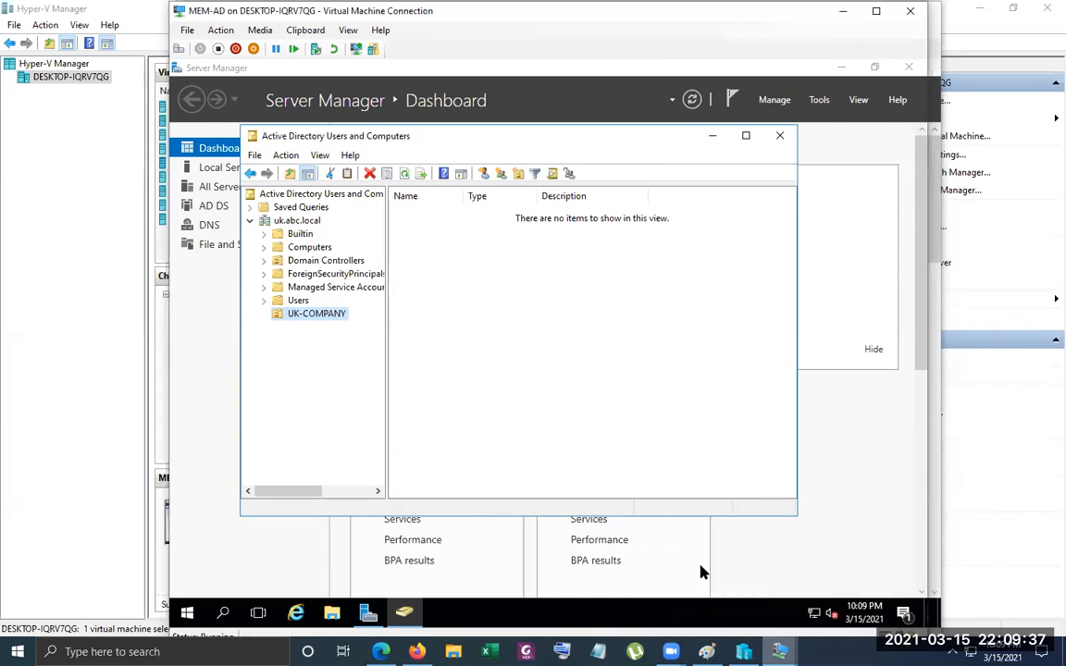
Switch to the MCSA-W2K16-AD01 virtual machine and open Active Directory Users and Computers in a maximized window
{"action": "mouse_move", "coordinate": [779, 651]}
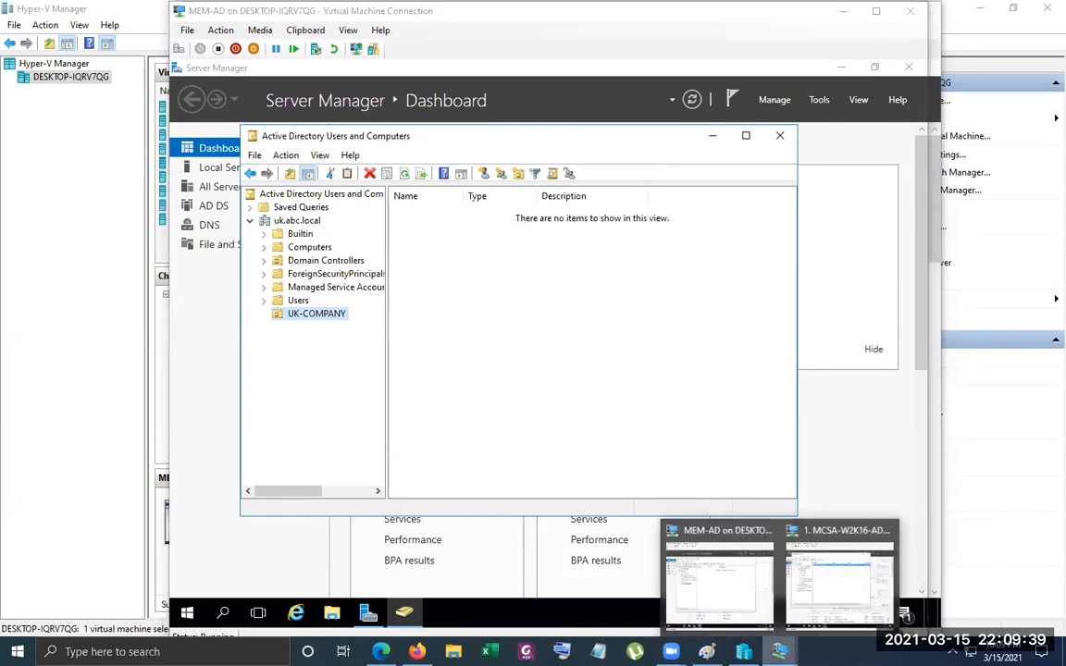
{"action": "left_click", "coordinate": [836, 548]}
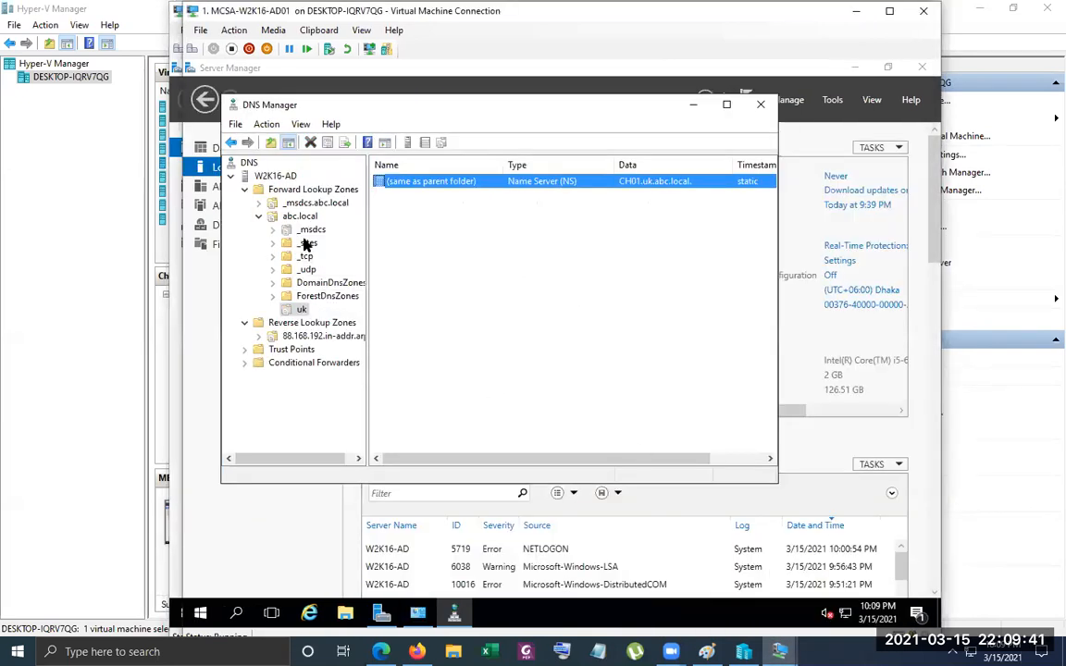
{"action": "left_click", "coordinate": [832, 99]}
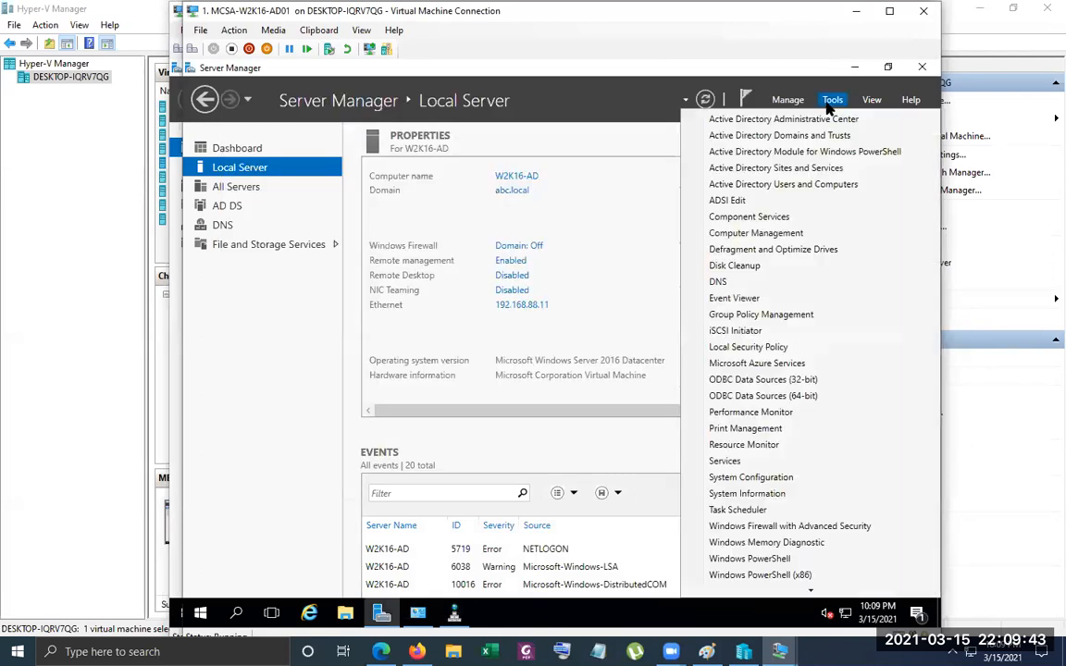
{"action": "left_click", "coordinate": [810, 170]}
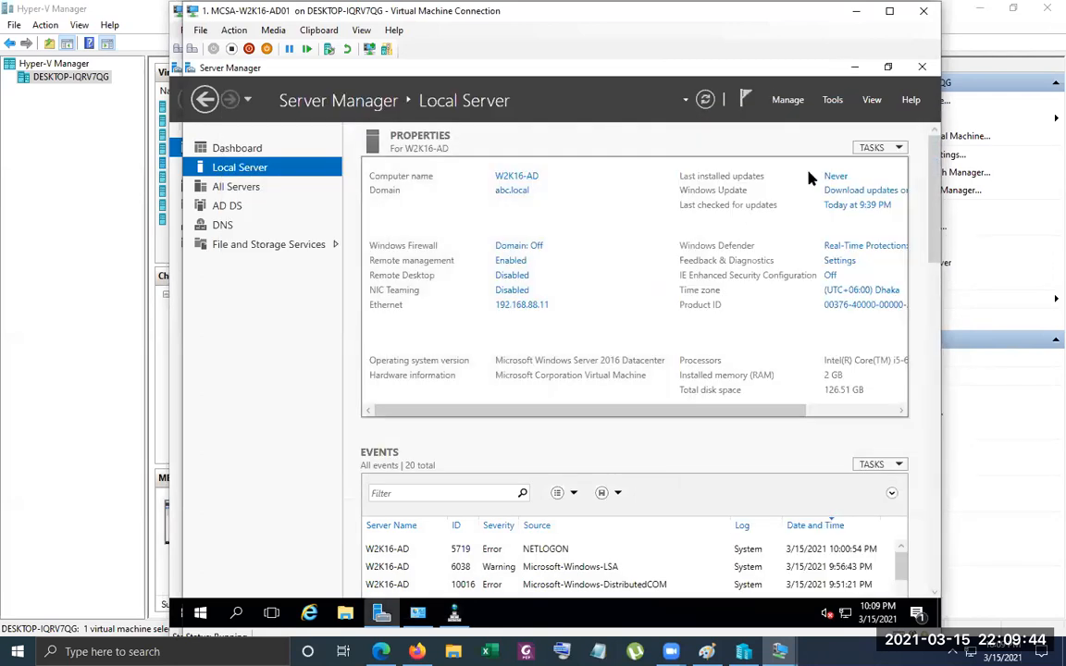
{"action": "left_click", "coordinate": [831, 99]}
{"action": "left_click", "coordinate": [741, 182]}
{"action": "left_click", "coordinate": [853, 68]}
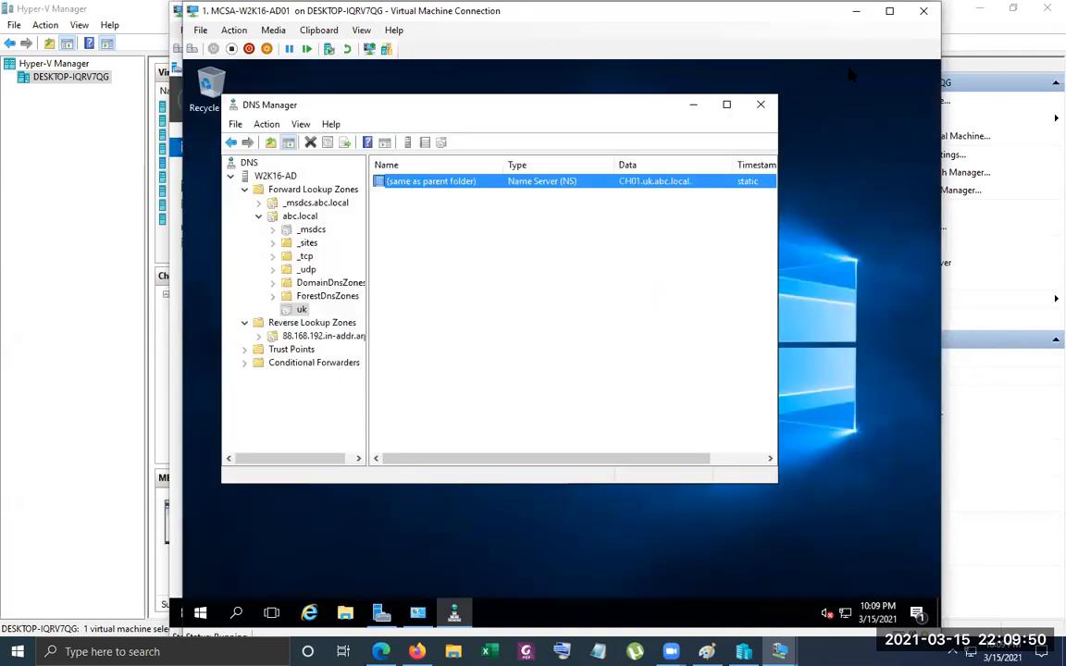
{"action": "left_click", "coordinate": [695, 107]}
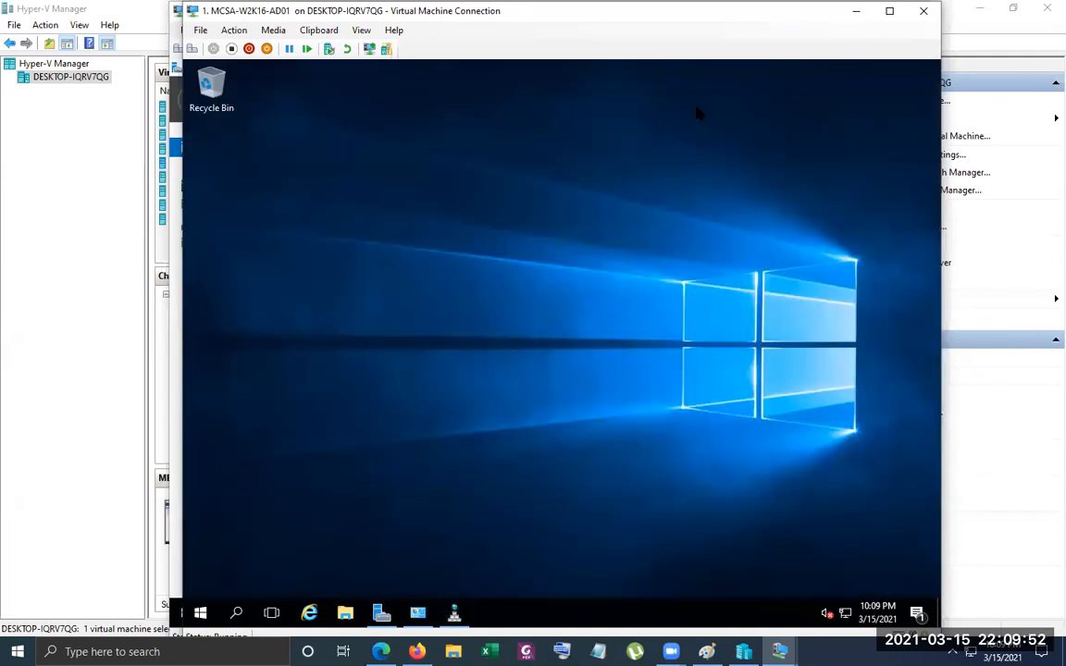
{"action": "right_click", "coordinate": [727, 270]}
{"action": "left_click", "coordinate": [738, 271]}
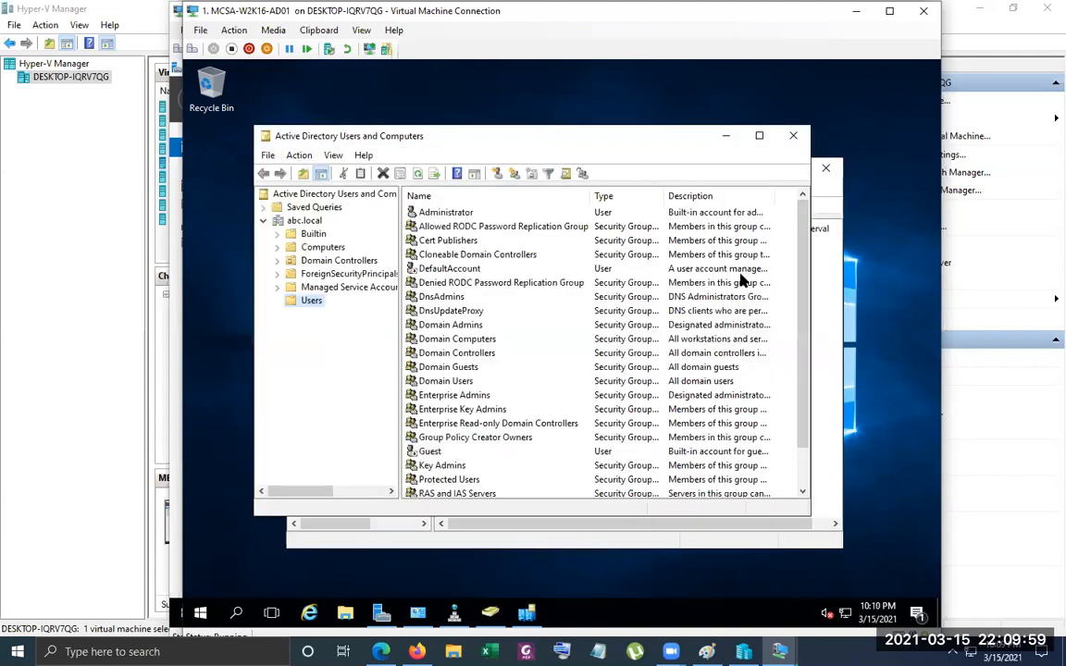
{"action": "left_click", "coordinate": [758, 135]}
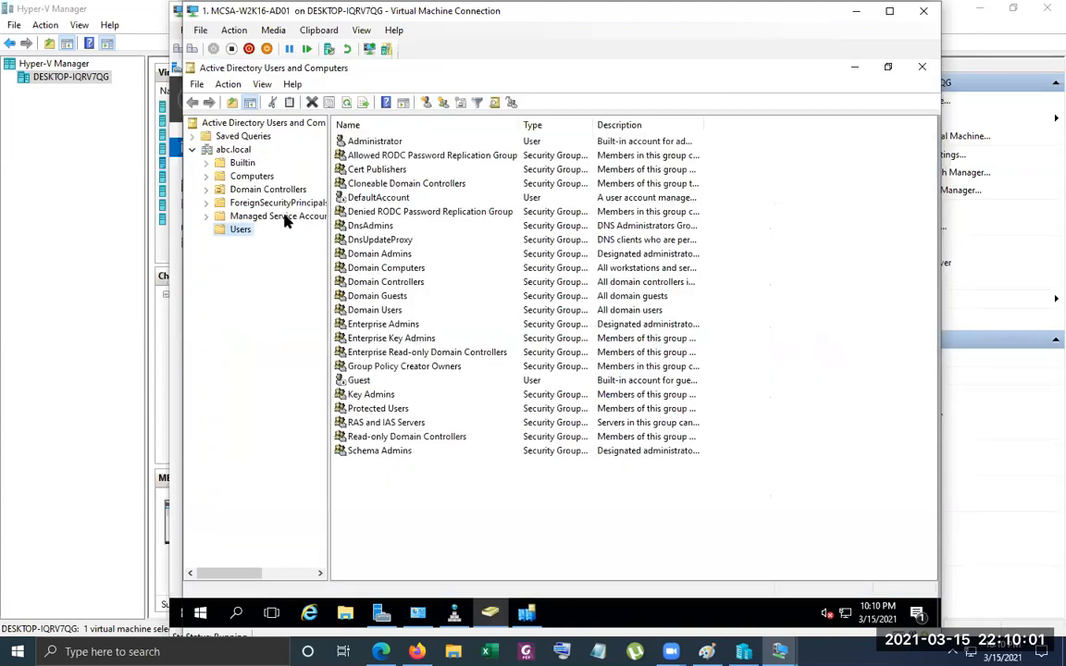
Create an organizational unit named ABC-COMPANY directly under the abc.local domain
{"action": "right_click", "coordinate": [395, 491]}
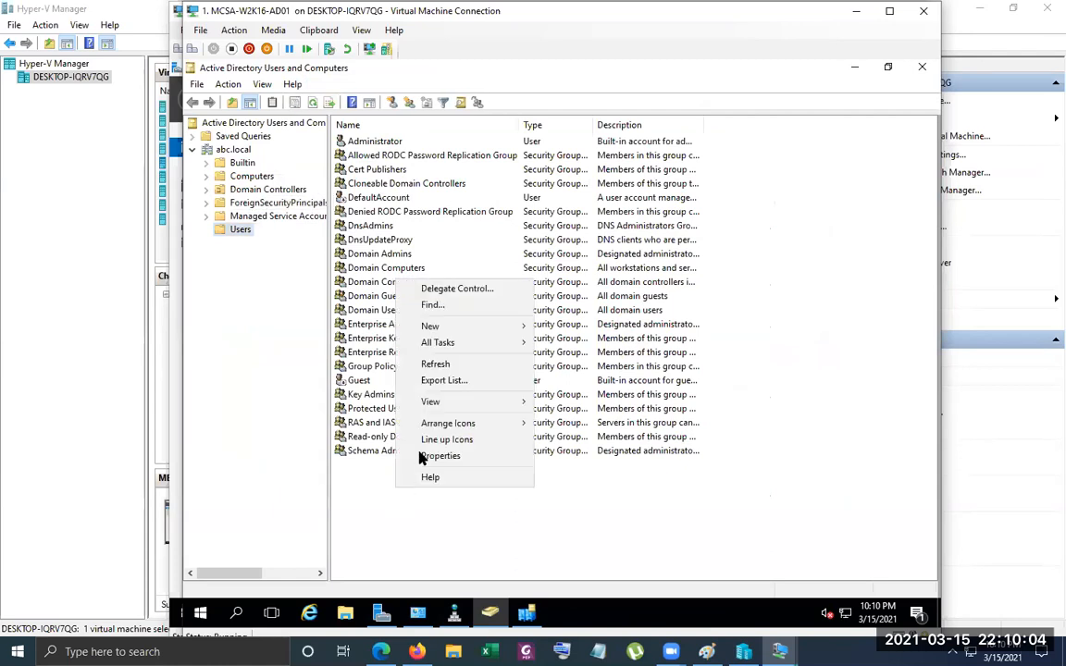
{"action": "left_click", "coordinate": [236, 150]}
{"action": "right_click", "coordinate": [245, 150]}
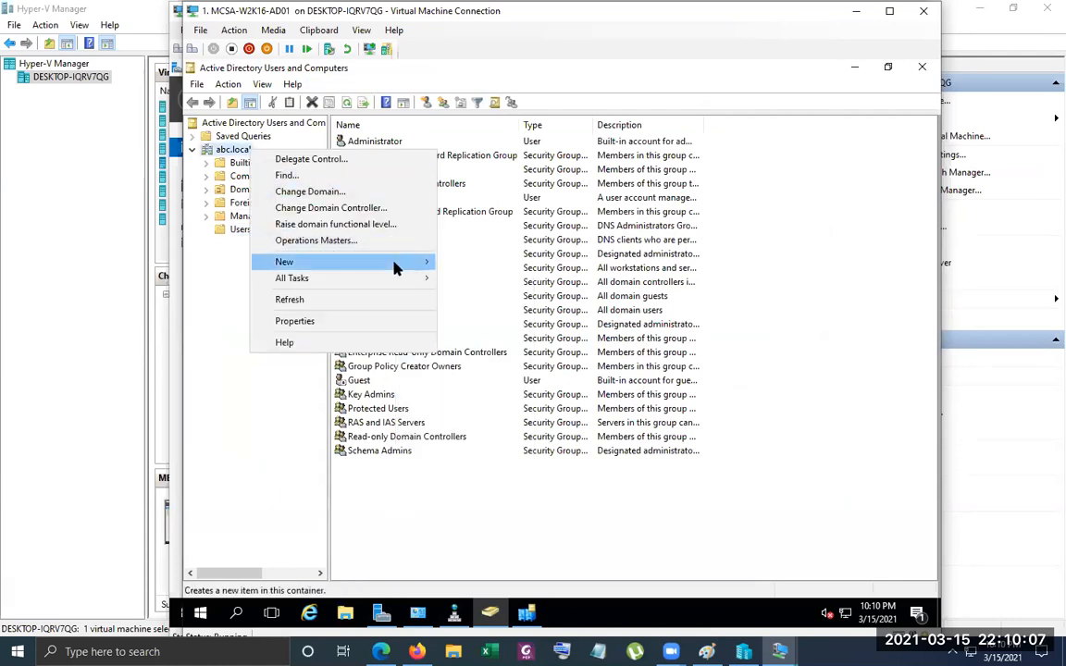
{"action": "mouse_move", "coordinate": [396, 264]}
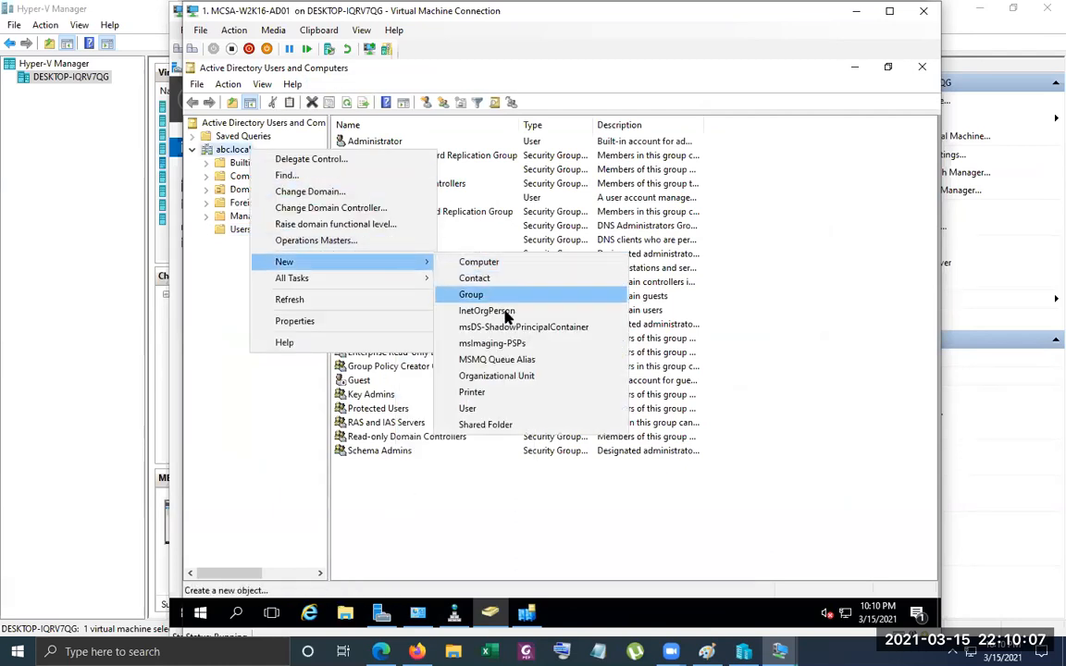
{"action": "left_click", "coordinate": [512, 378]}
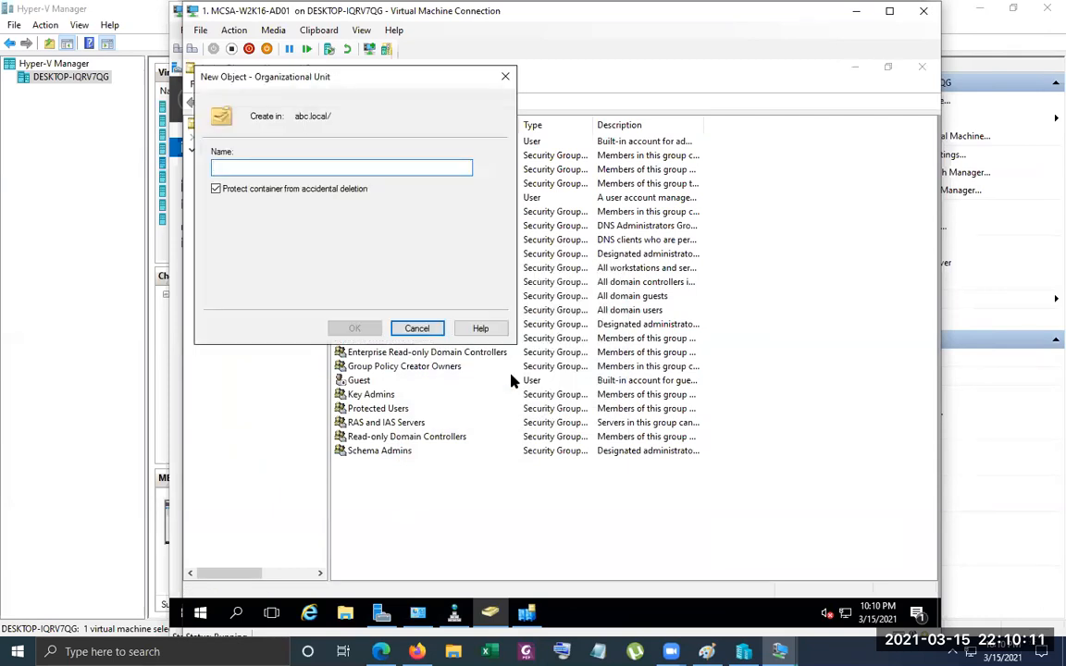
{"action": "type", "text": "BC-COMPANY"}
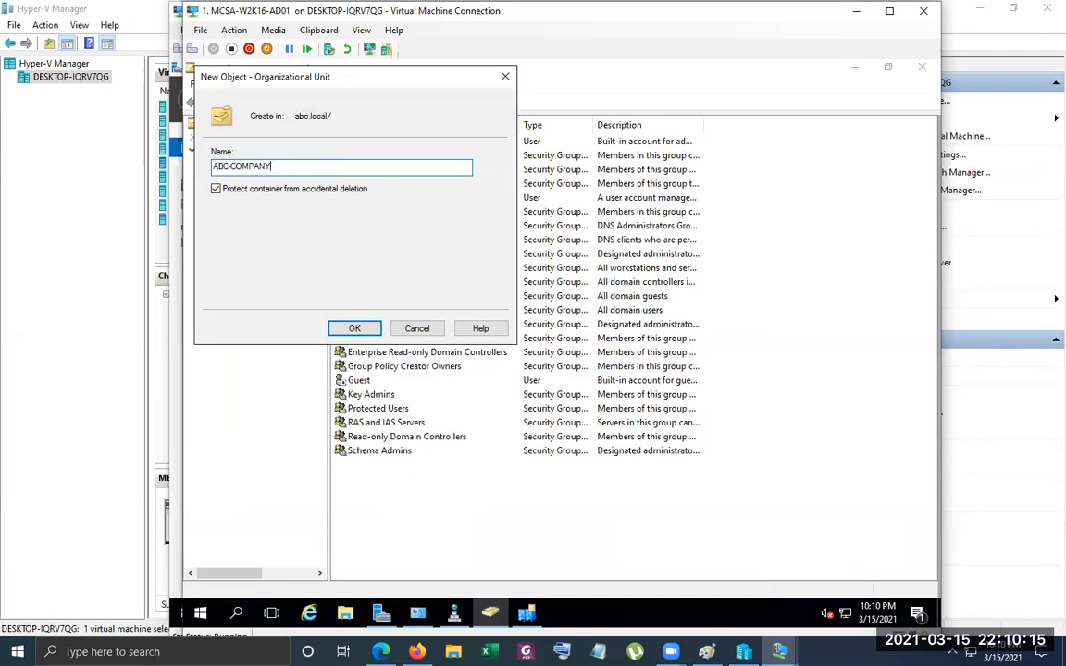
{"action": "key", "text": "Return"}
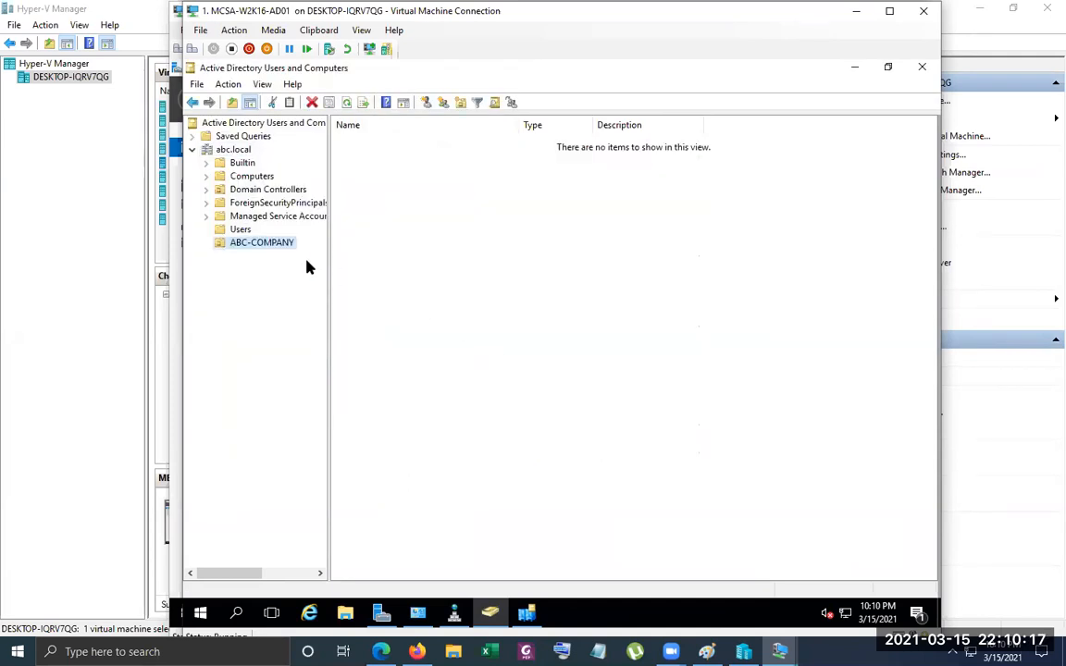
Switch back to the MEM-AD virtual machine, refresh the uk.abc.local domain, and widen the Name column to read the full container names
{"action": "mouse_move", "coordinate": [782, 648]}
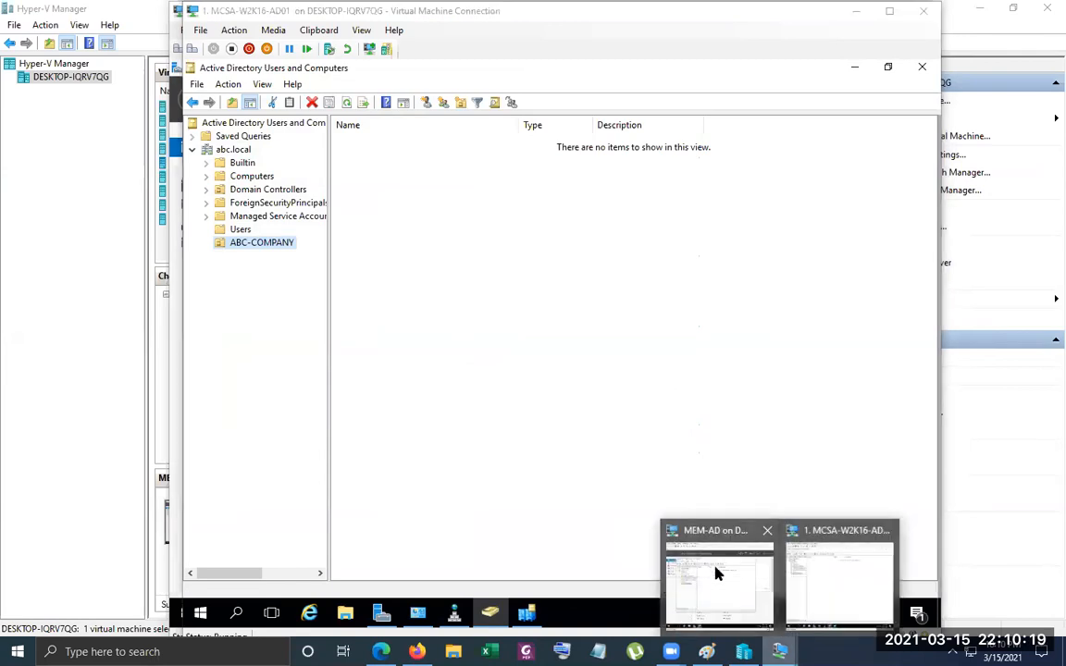
{"action": "left_click", "coordinate": [714, 571]}
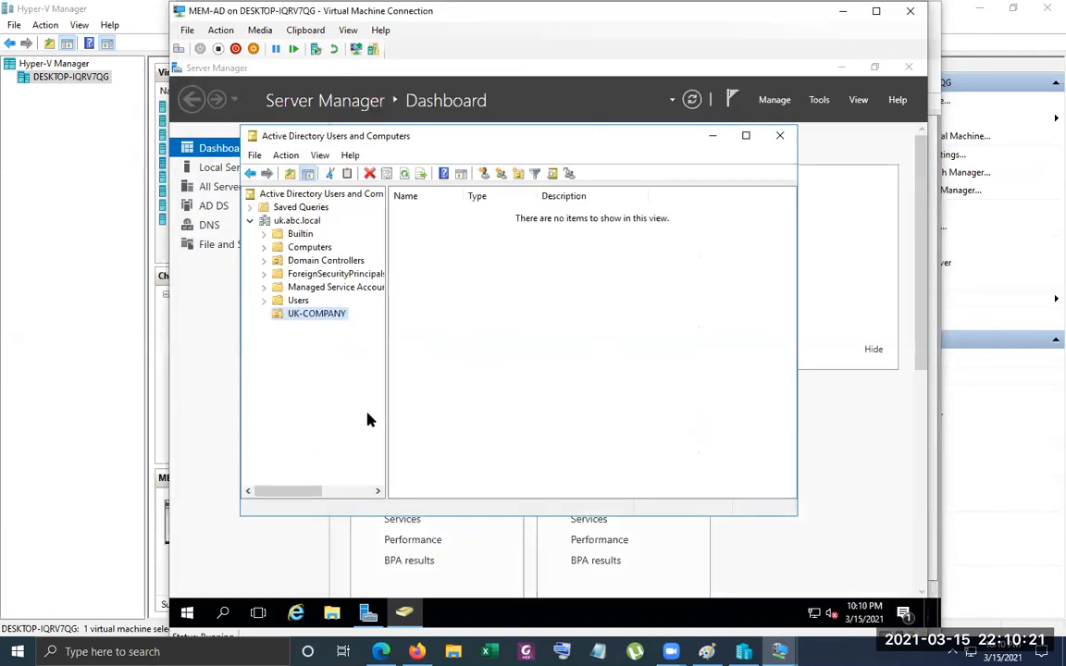
{"action": "right_click", "coordinate": [298, 223]}
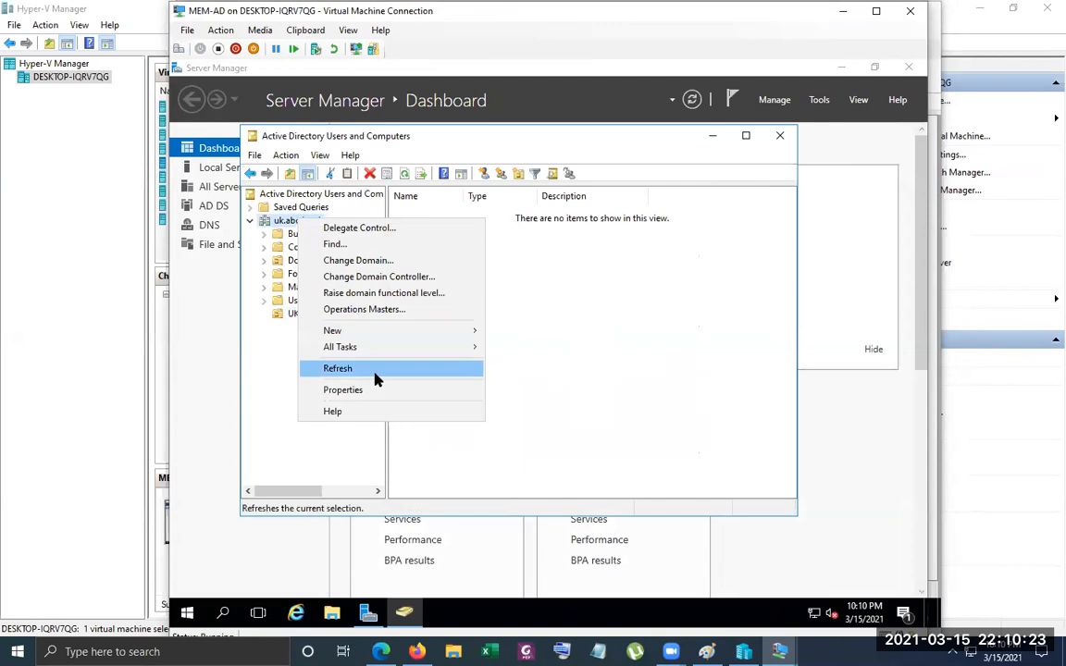
{"action": "left_click", "coordinate": [375, 370]}
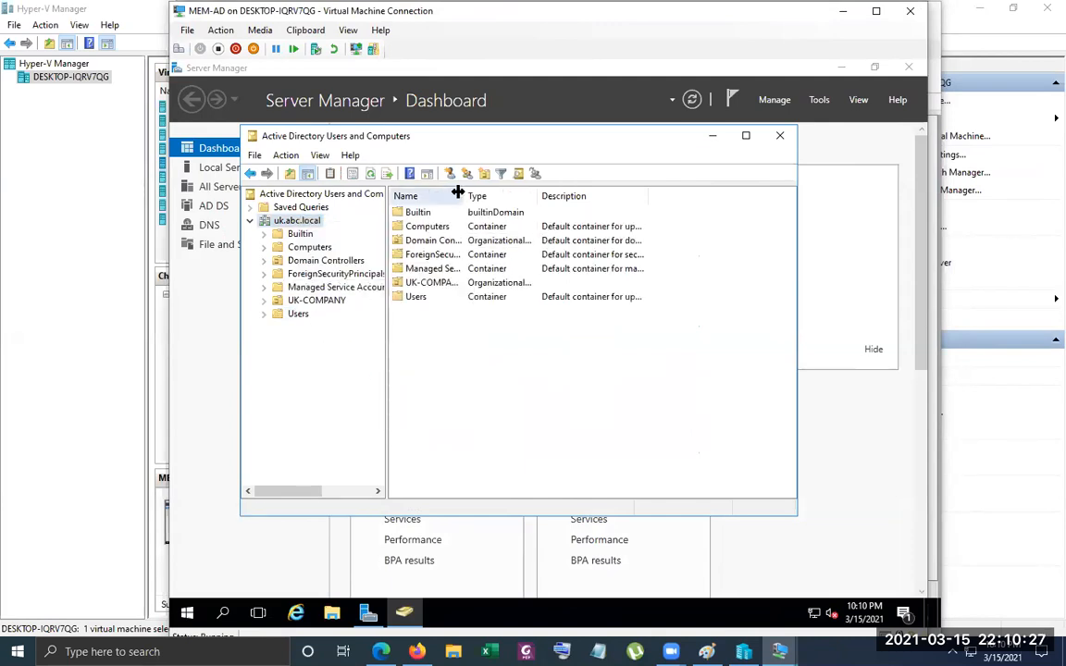
{"action": "left_click_drag", "start_coordinate": [457, 192], "coordinate": [515, 193]}
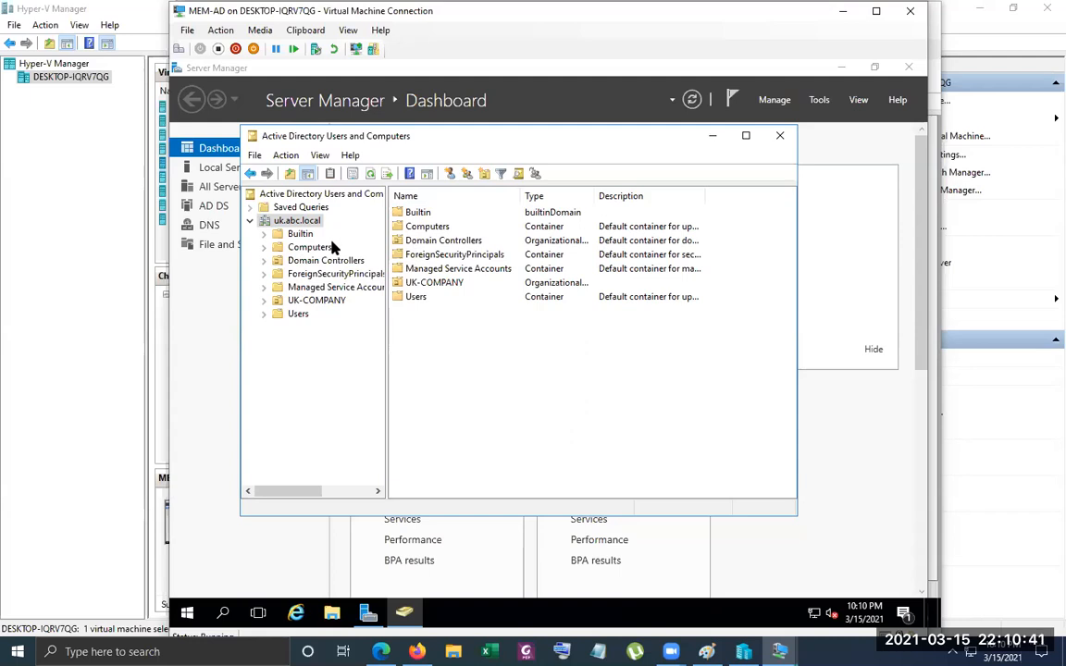
Create a folder with the default name New folder in the root of Local Disk (C:) on MEM-AD
{"action": "left_click", "coordinate": [328, 616]}
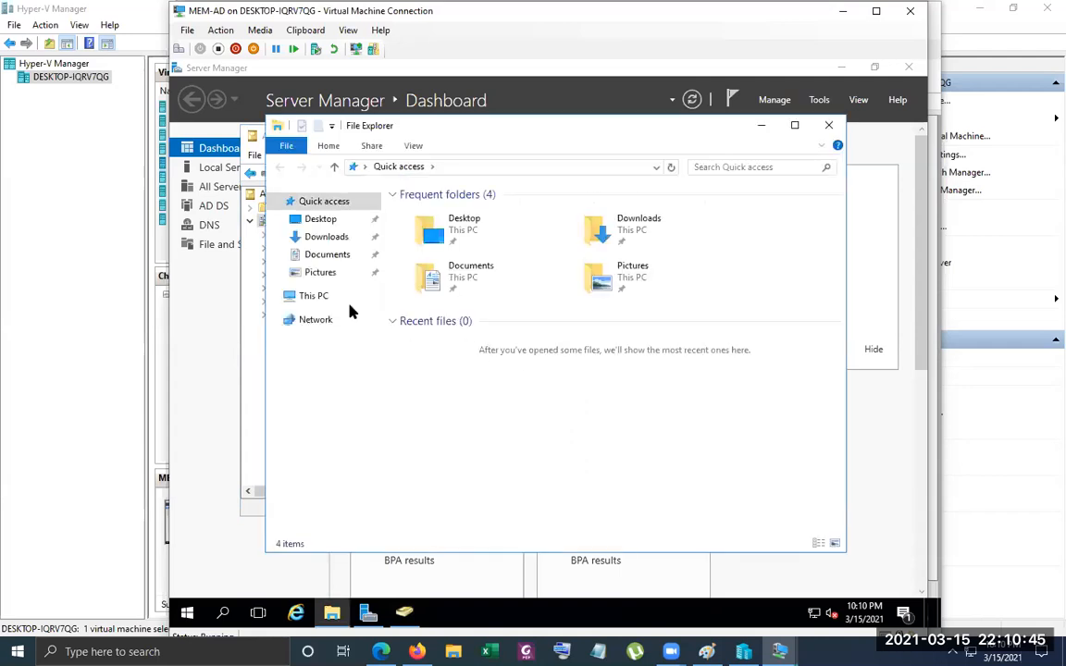
{"action": "left_click", "coordinate": [308, 295]}
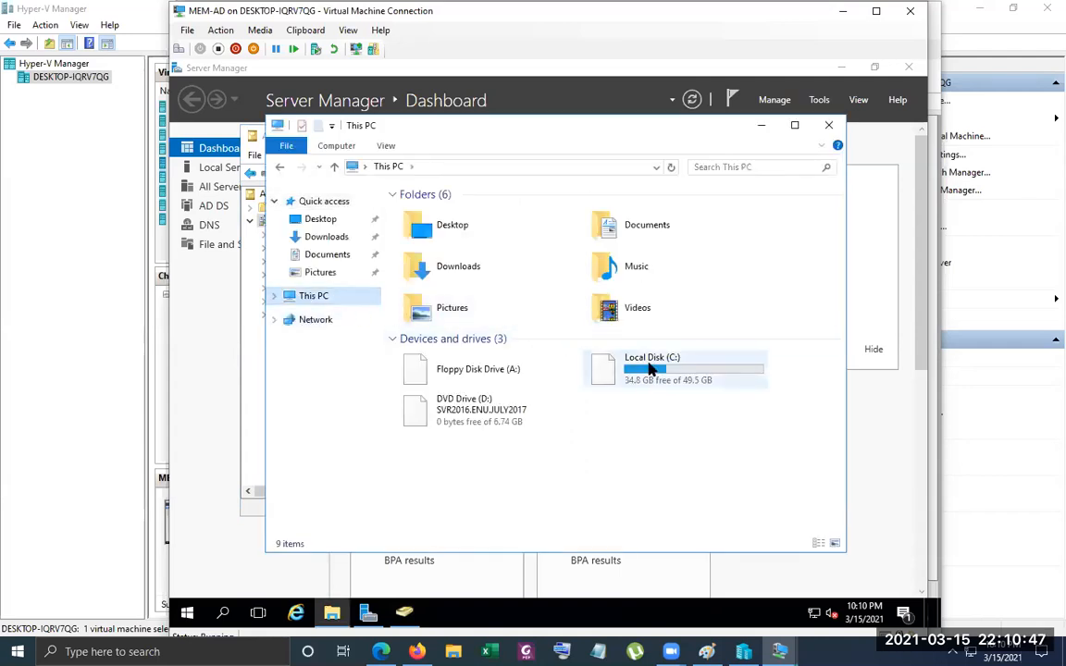
{"action": "double_click", "coordinate": [622, 363]}
{"action": "right_click", "coordinate": [414, 341]}
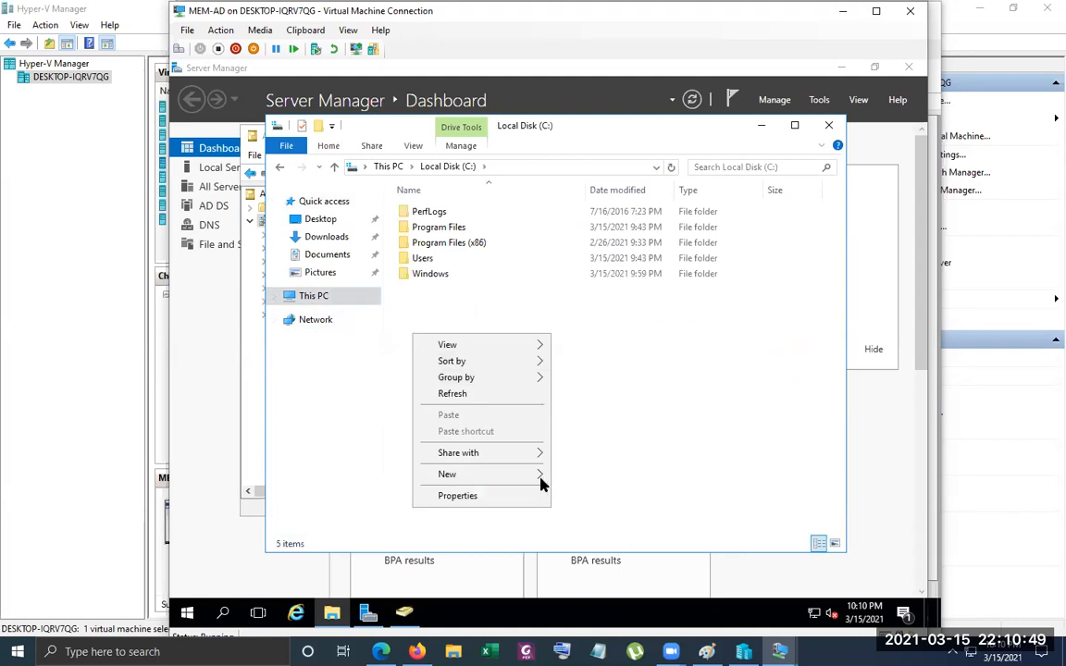
{"action": "mouse_move", "coordinate": [507, 473]}
{"action": "left_click", "coordinate": [598, 478]}
{"action": "left_click", "coordinate": [495, 362]}
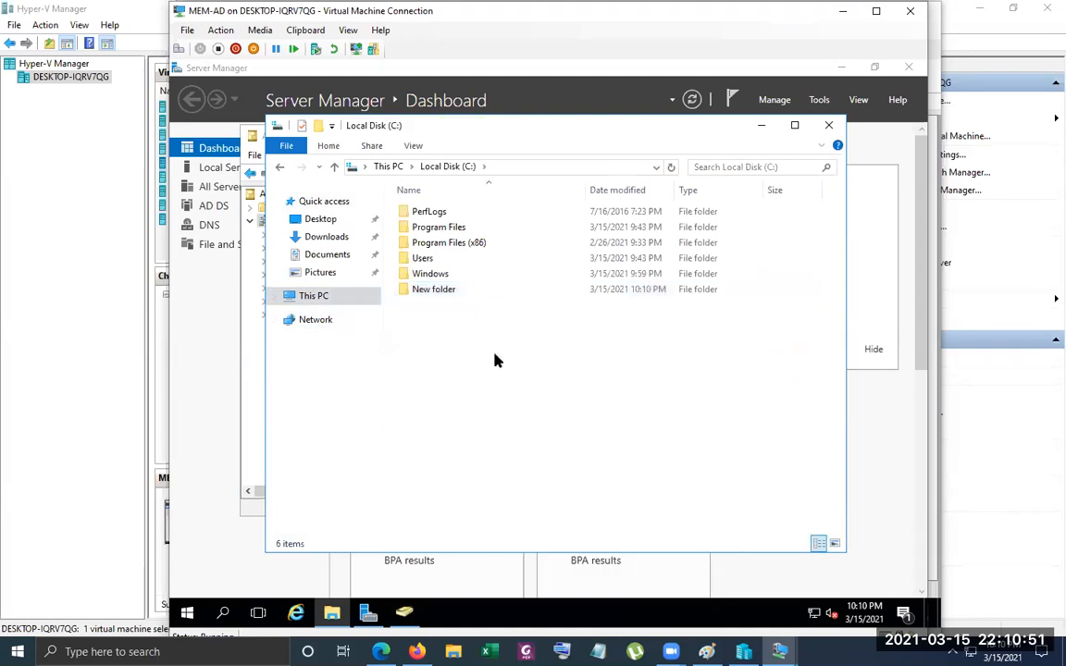
Enable advanced sharing for New folder on C: and open the selection of accounts to add to its share permissions
{"action": "left_click", "coordinate": [428, 292]}
{"action": "right_click", "coordinate": [428, 292]}
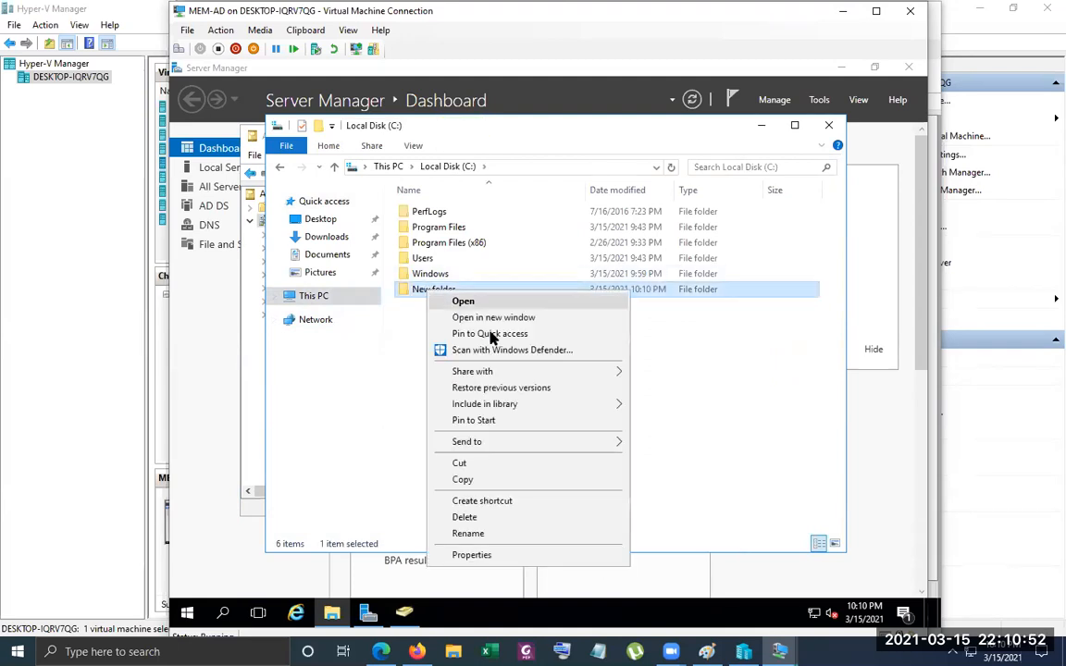
{"action": "left_click", "coordinate": [496, 555]}
{"action": "left_click", "coordinate": [491, 271]}
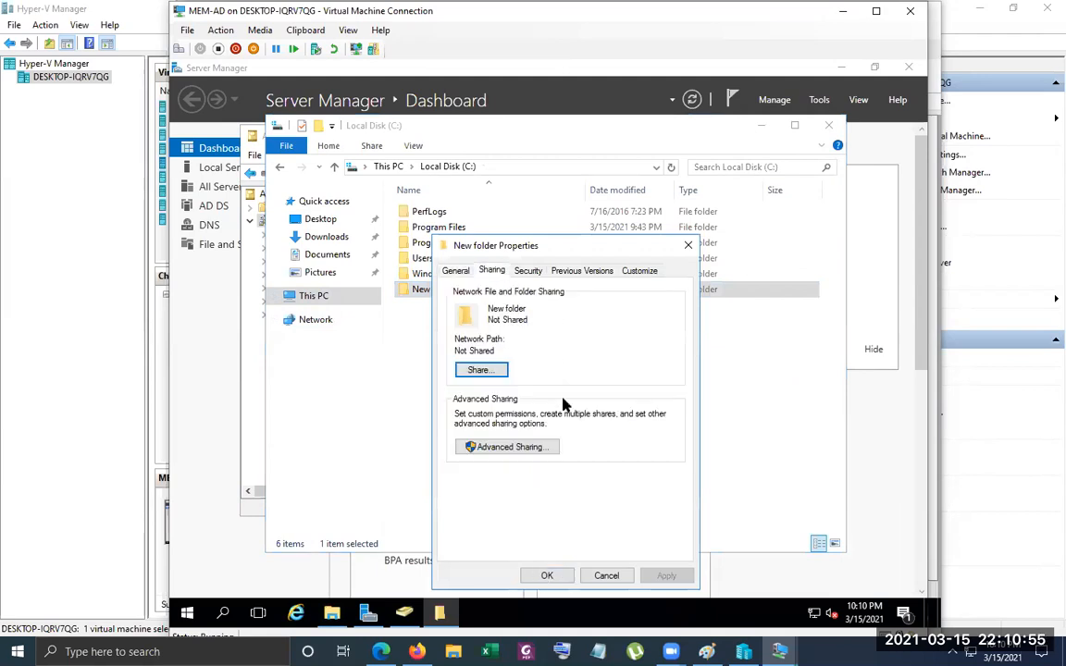
{"action": "left_click", "coordinate": [495, 511]}
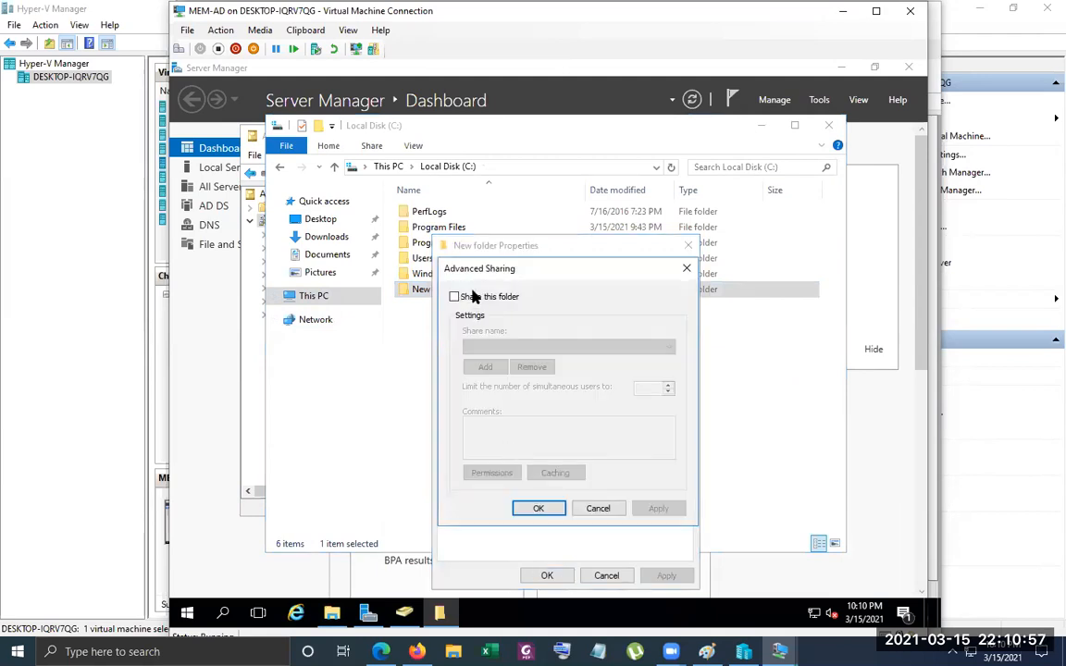
{"action": "left_click", "coordinate": [472, 297]}
{"action": "left_click", "coordinate": [507, 473]}
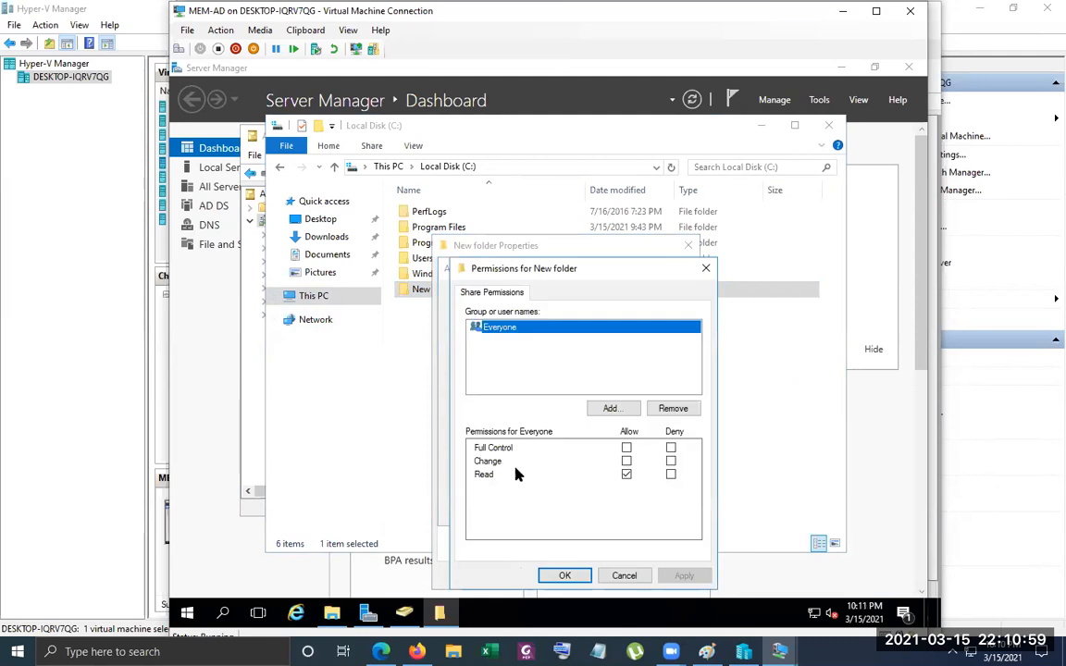
{"action": "left_click", "coordinate": [626, 415]}
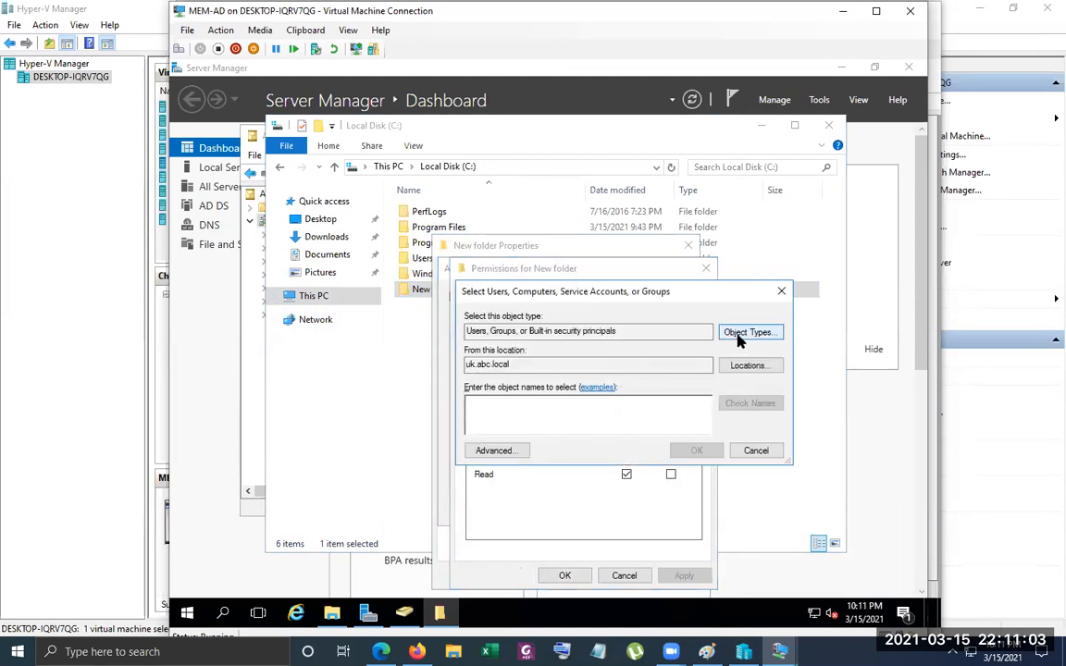
Examine the parent and child domains in the directory tree of search locations, and set the account search location to abc.local
{"action": "double_click", "coordinate": [587, 364]}
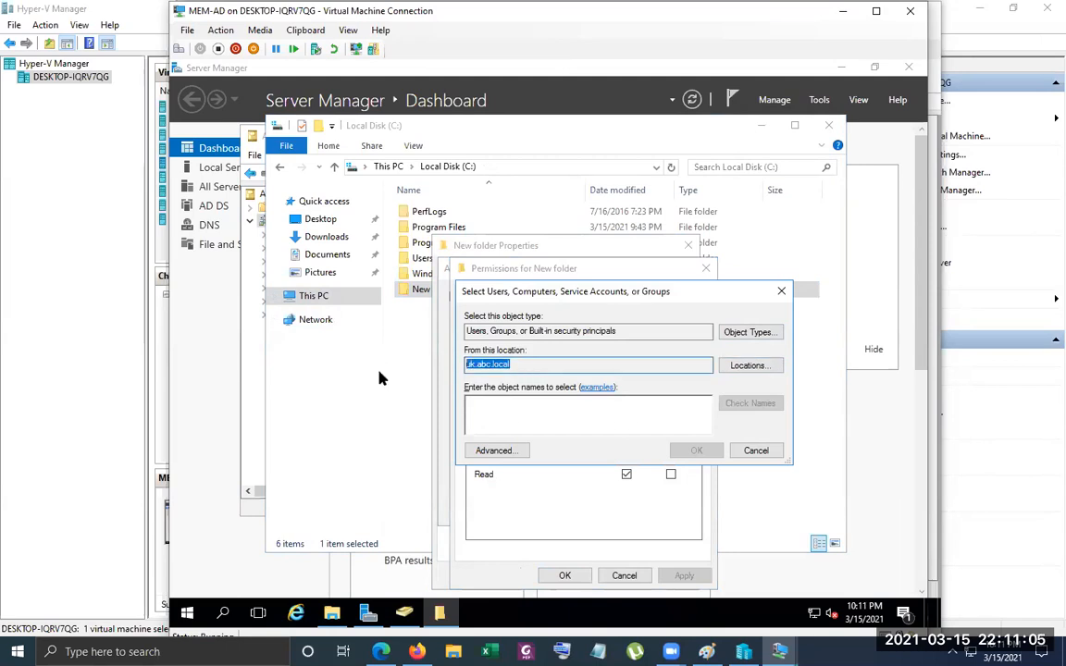
{"action": "left_click", "coordinate": [597, 364]}
{"action": "left_click", "coordinate": [746, 365]}
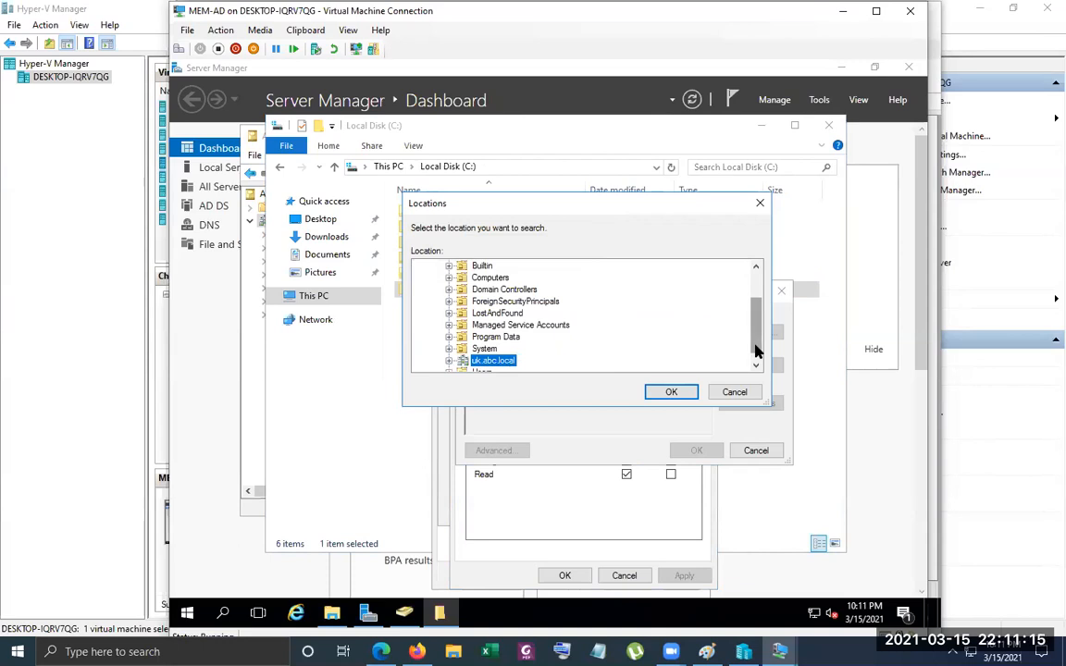
{"action": "left_click_drag", "start_coordinate": [755, 350], "coordinate": [757, 297]}
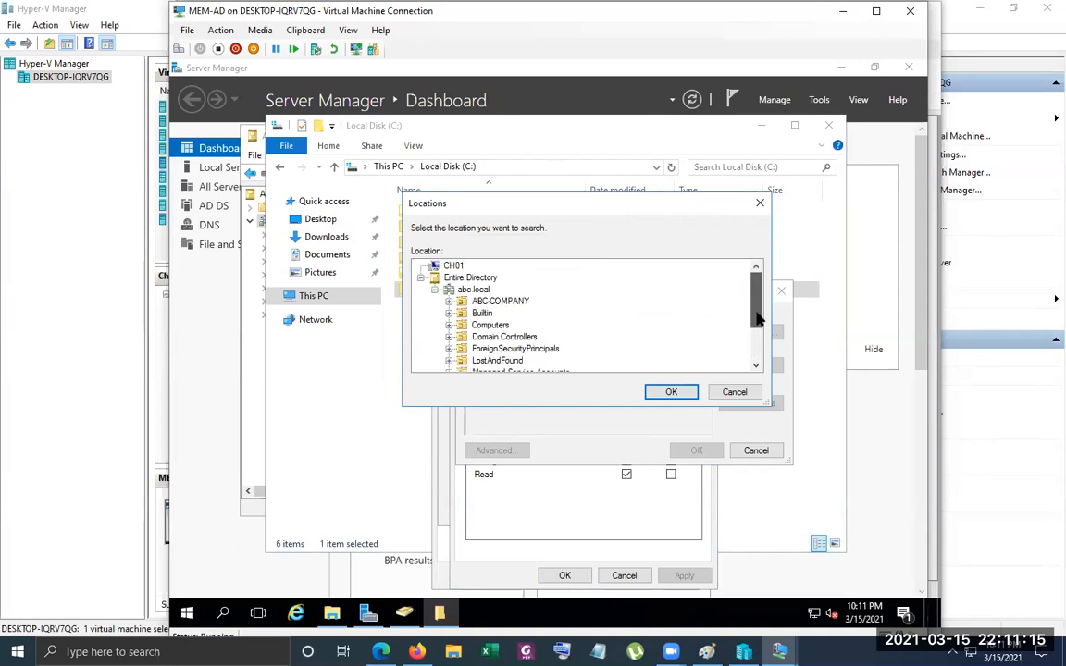
{"action": "left_click", "coordinate": [434, 290]}
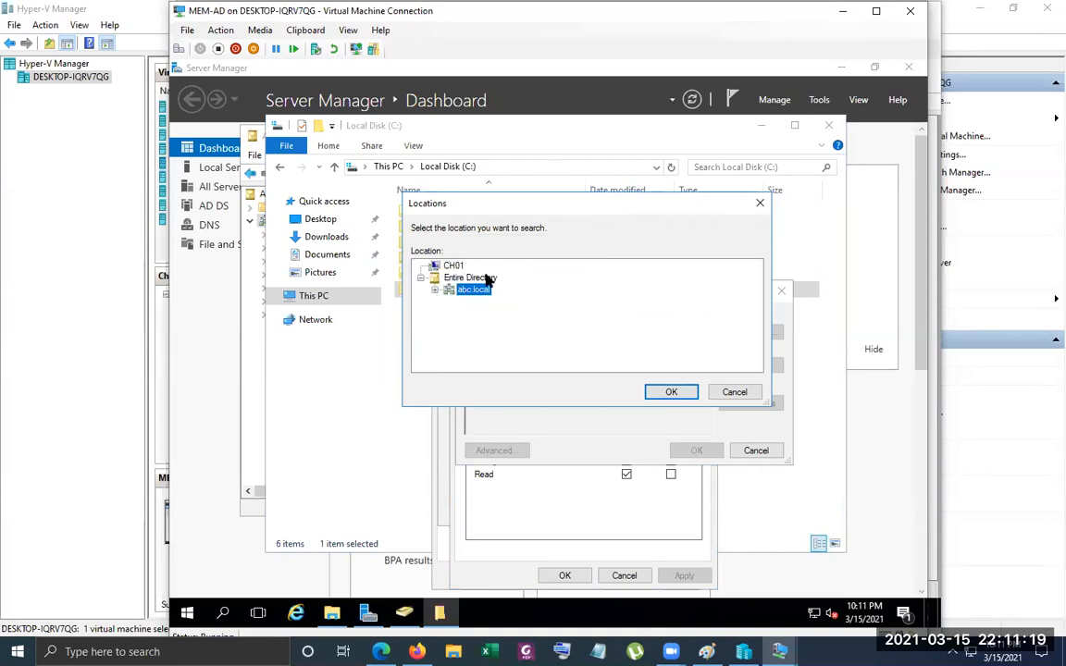
{"action": "left_click", "coordinate": [435, 290]}
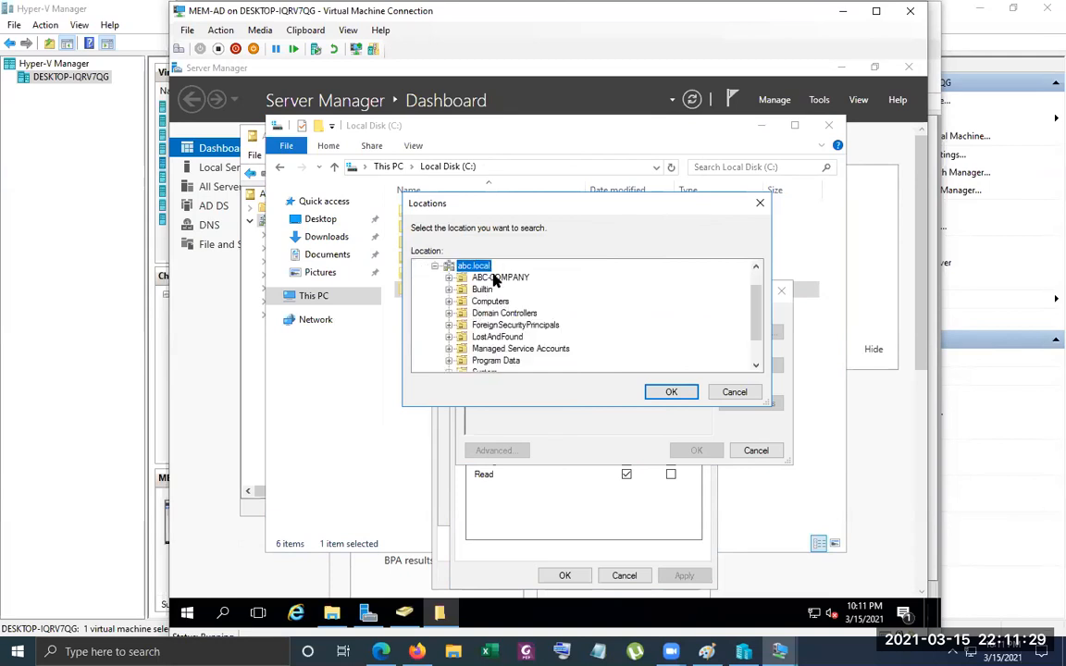
{"action": "scroll", "coordinate": [468, 310], "scroll_direction": "down", "scroll_amount": 1}
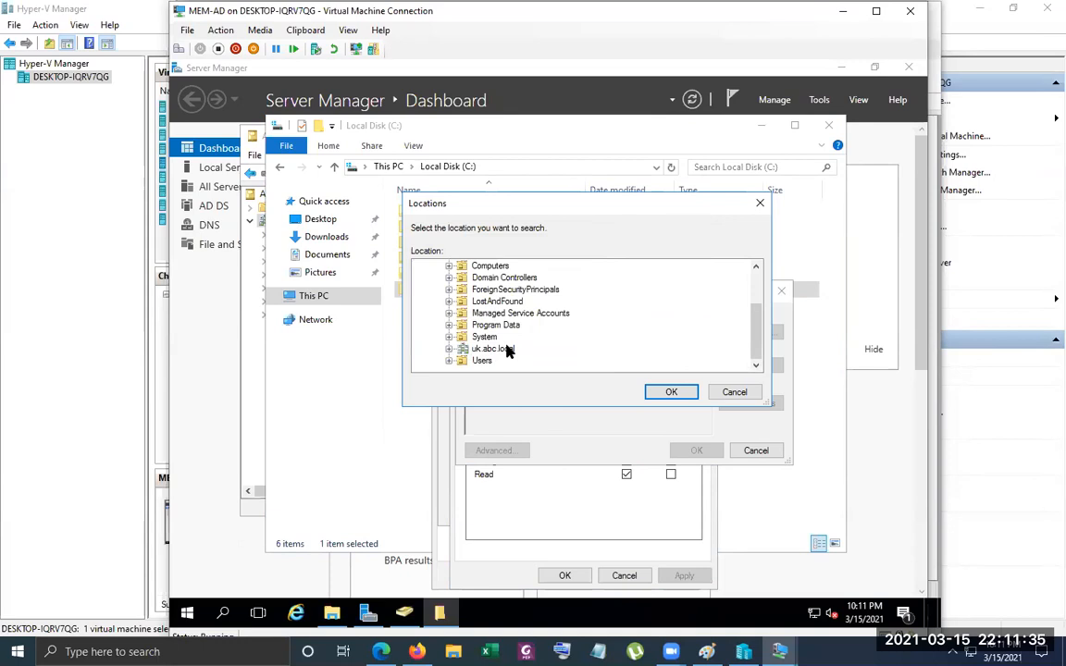
{"action": "scroll", "coordinate": [507, 350], "scroll_direction": "up", "scroll_amount": 2}
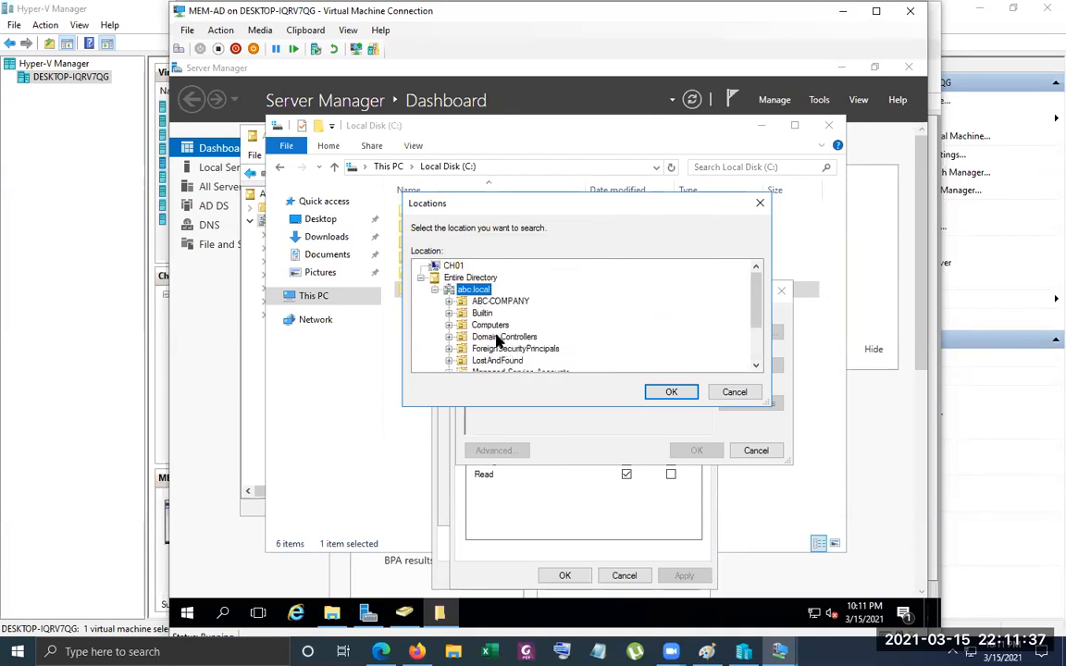
{"action": "scroll", "coordinate": [483, 348], "scroll_direction": "down", "scroll_amount": 2}
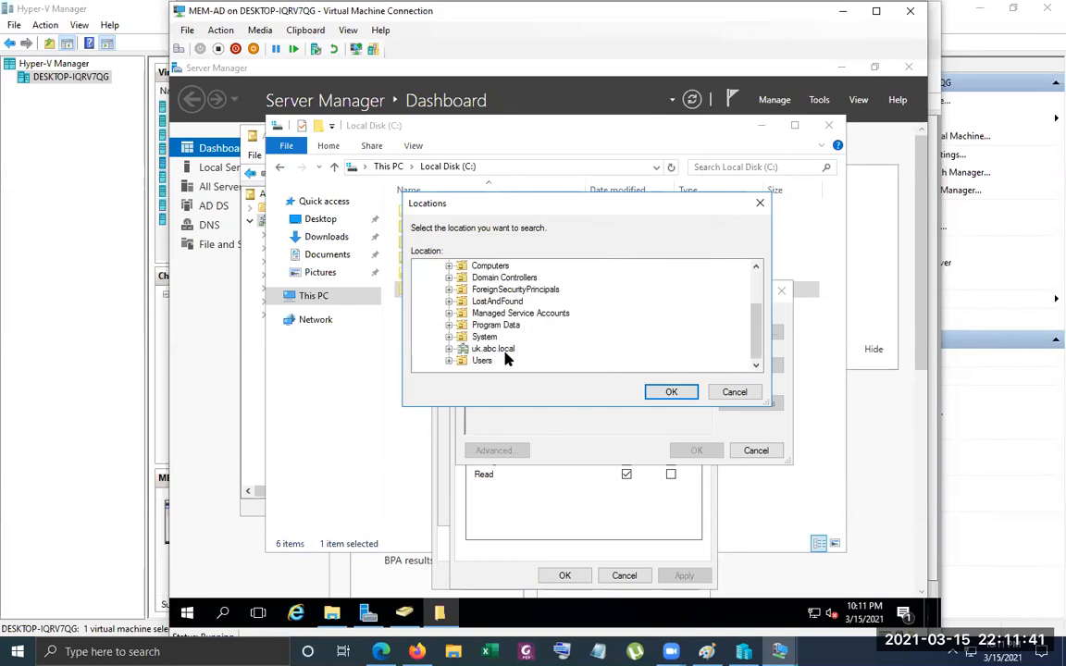
{"action": "scroll", "coordinate": [507, 361], "scroll_direction": "up", "scroll_amount": 2}
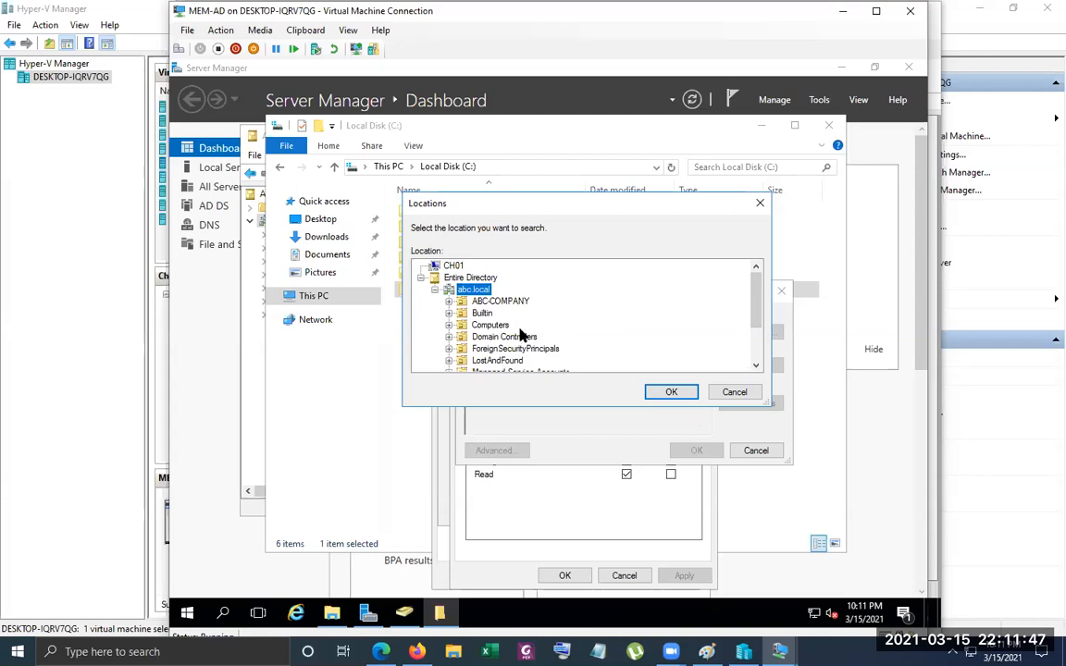
{"action": "left_click", "coordinate": [679, 392]}
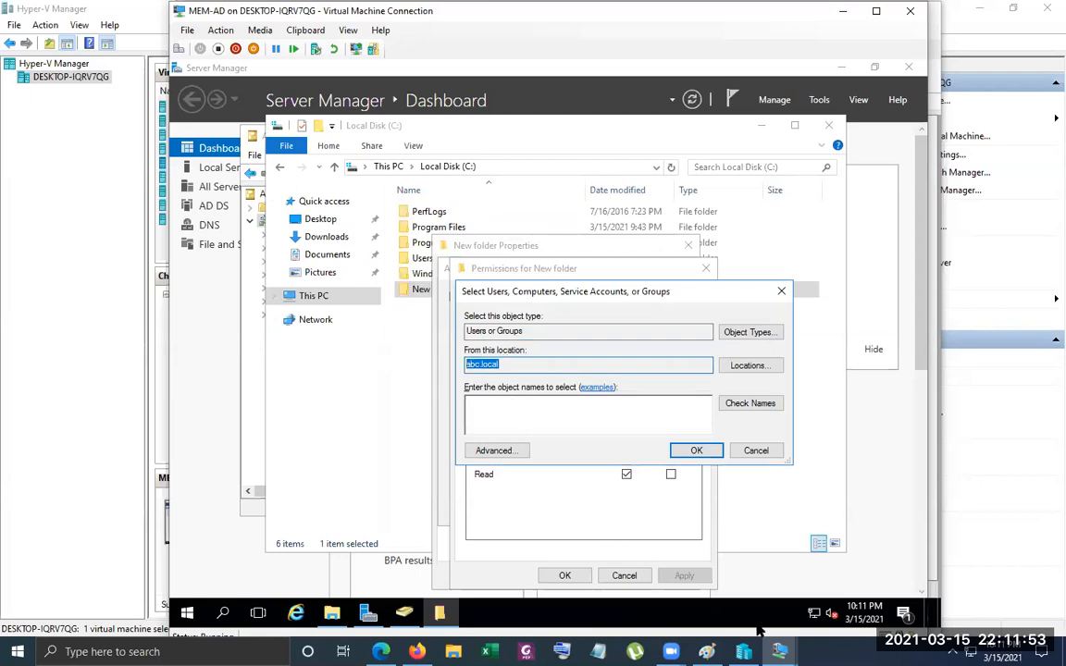
Switch to the MCSA-W2K16-AD01 virtual machine and start a new user in the ABC-COMPANY organizational unit with first name test01
{"action": "mouse_move", "coordinate": [779, 651]}
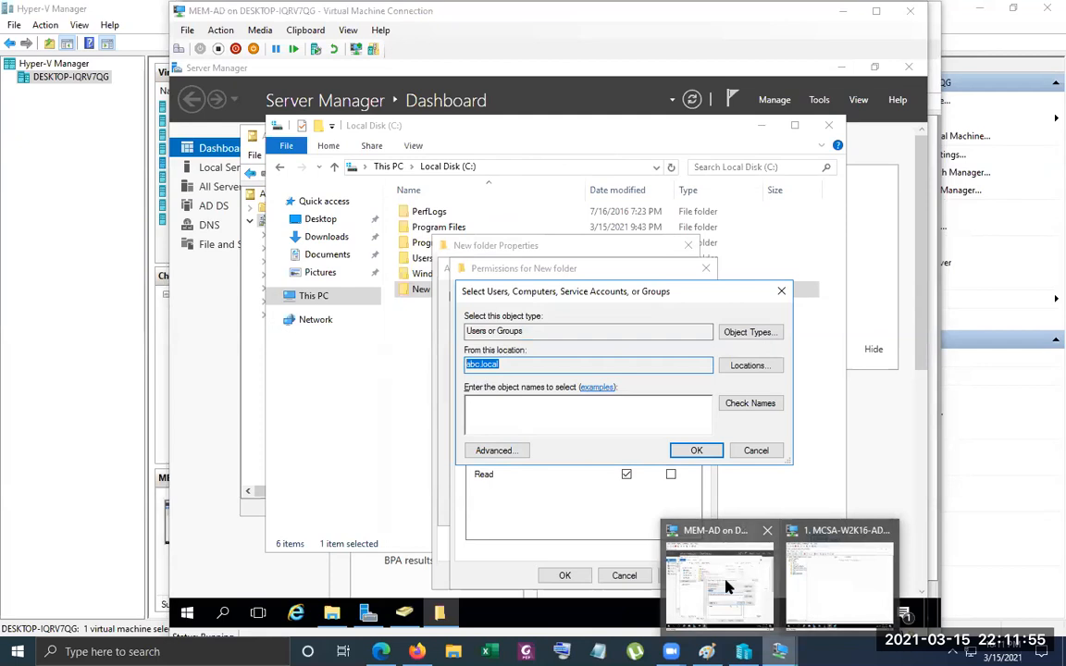
{"action": "left_click", "coordinate": [857, 574]}
{"action": "right_click", "coordinate": [249, 250]}
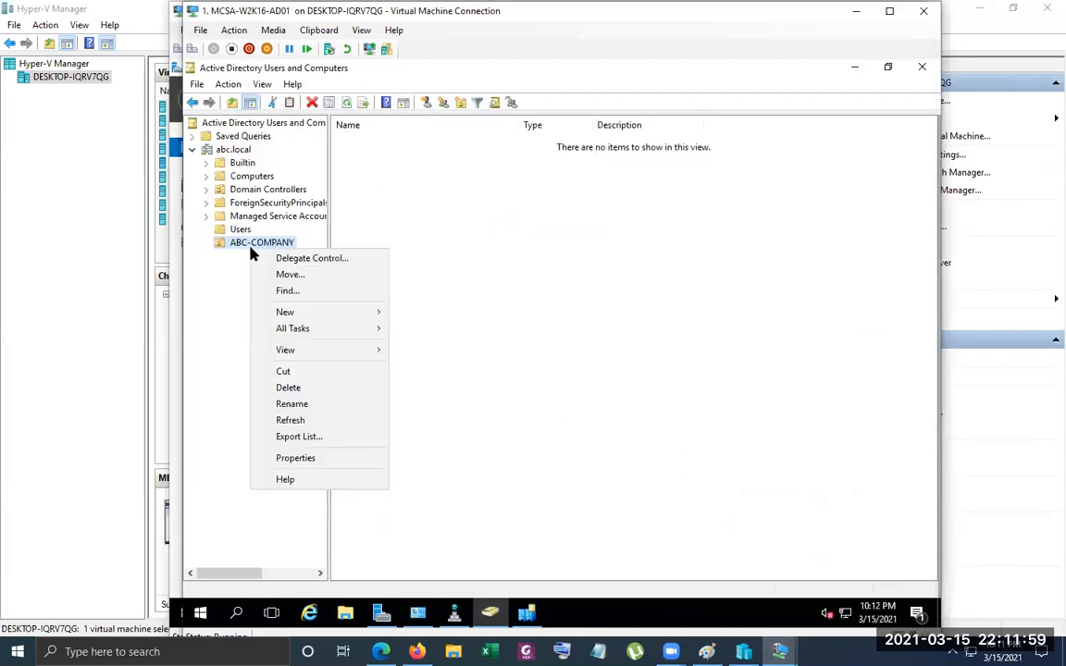
{"action": "mouse_move", "coordinate": [338, 316]}
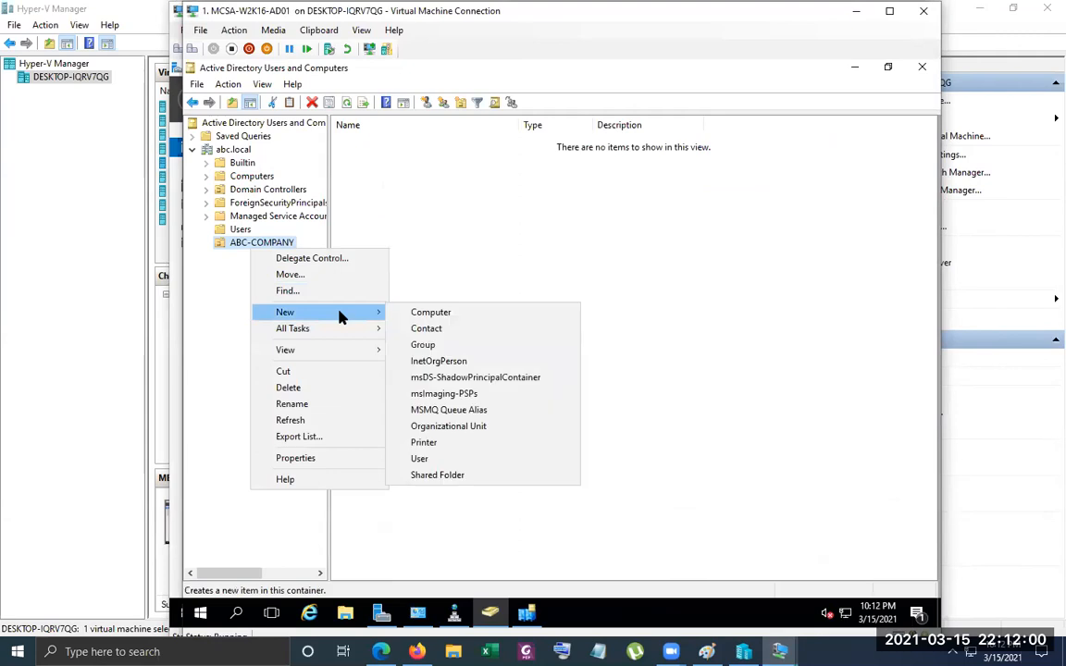
{"action": "left_click", "coordinate": [478, 462]}
{"action": "type", "text": "test01"}
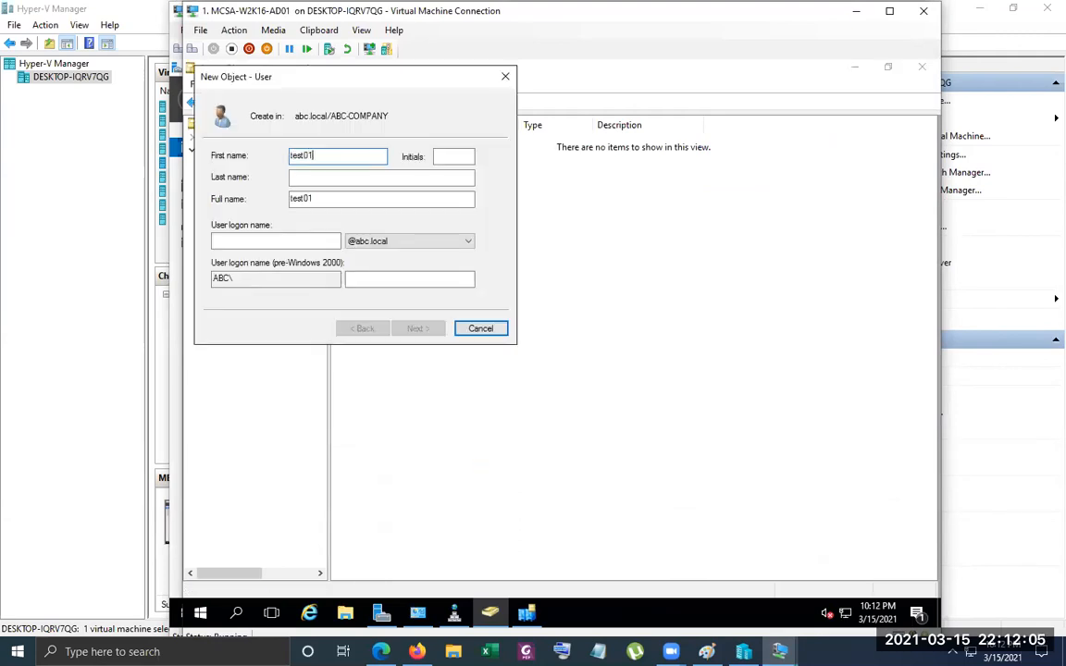
{"action": "key", "text": "ctrl+a"}
{"action": "key", "text": "ctrl+c"}
{"action": "key", "text": "Tab"}
{"action": "key", "text": "Tab"}
{"action": "key", "text": "Tab"}
{"action": "key", "text": "Tab"}
{"action": "key", "text": "ctrl+v"}
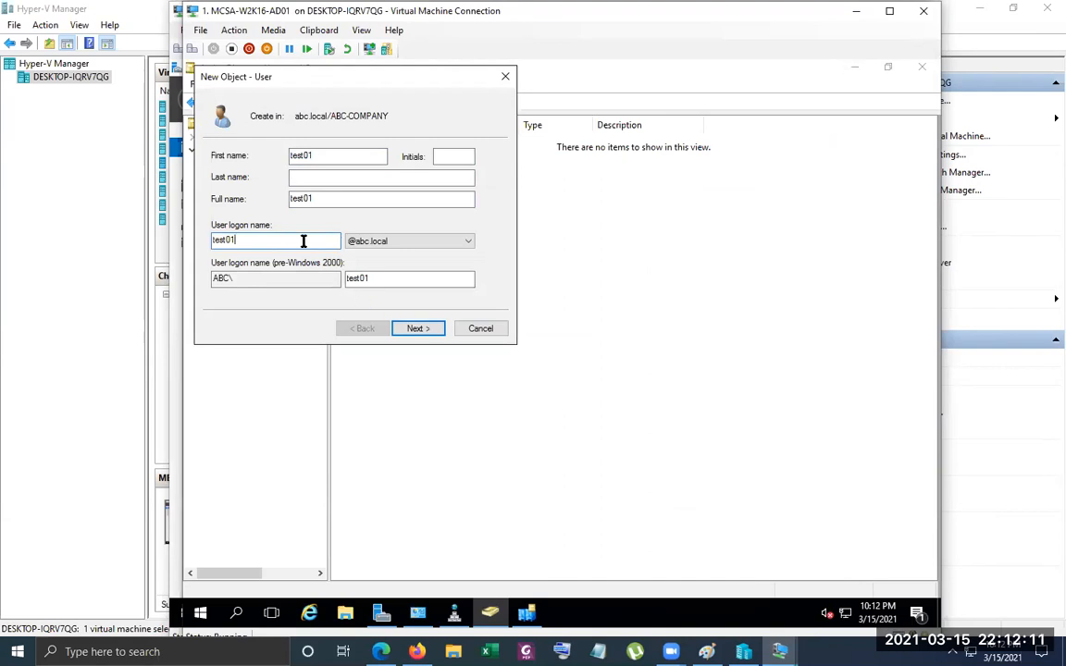
{"action": "left_click", "coordinate": [468, 243]}
{"action": "left_click", "coordinate": [469, 242]}
{"action": "left_click", "coordinate": [428, 328]}
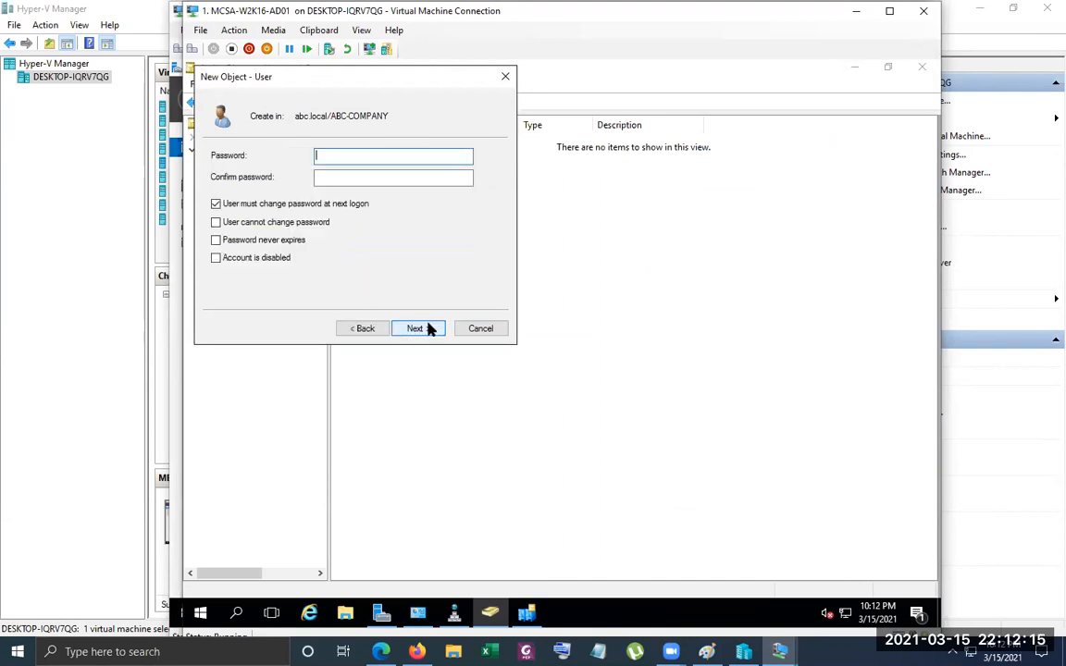
Turn off the forced password change at next logon, and enable User cannot change password and Password never expires
{"action": "left_click", "coordinate": [253, 202]}
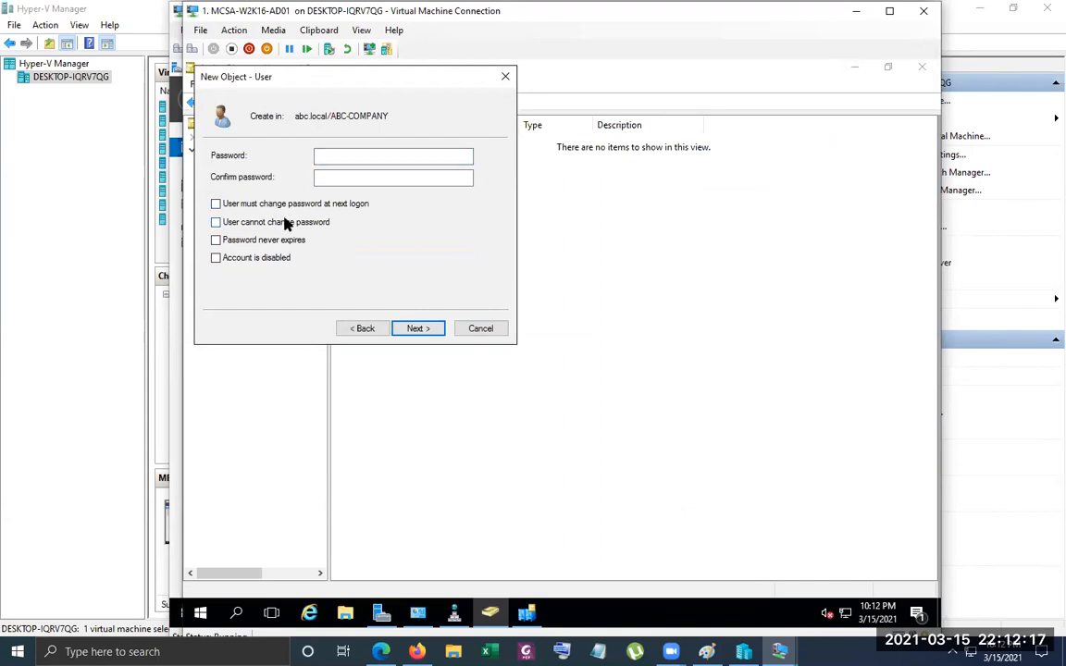
{"action": "left_click", "coordinate": [287, 222]}
{"action": "left_click", "coordinate": [288, 239]}
Enter and confirm the account password, finish creating the user in ABC-COMPANY, and select the new account
{"action": "left_click", "coordinate": [357, 157]}
{"action": "type", "text": "Pa$$w0•••"}
{"action": "key", "text": "Tab"}
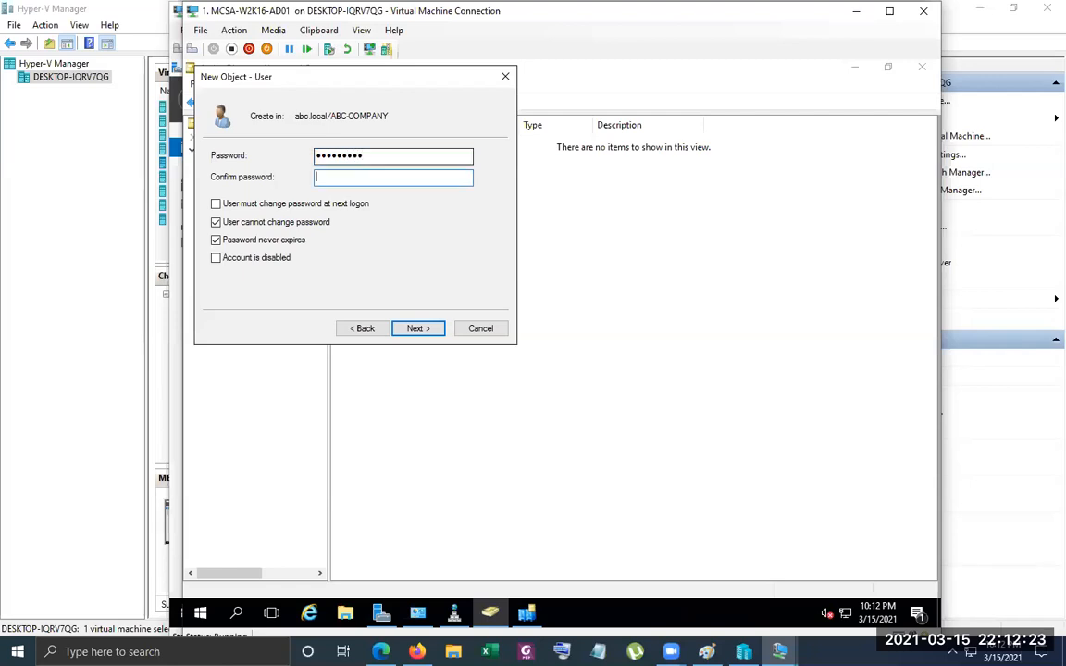
{"action": "type", "text": "••••••••••"}
{"action": "left_click", "coordinate": [436, 333]}
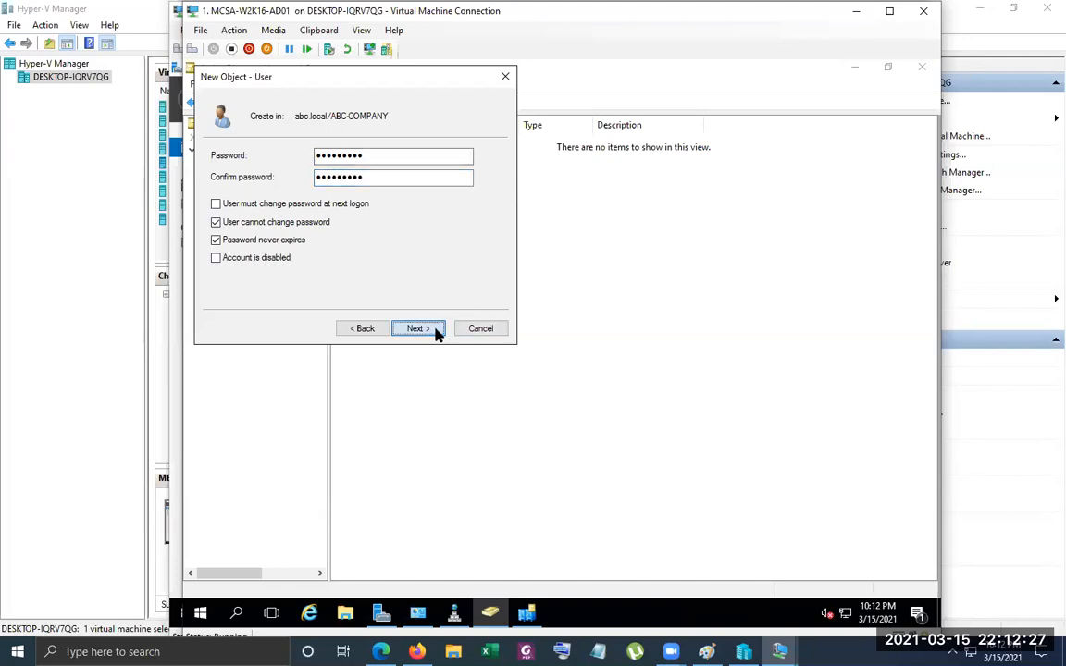
{"action": "left_click", "coordinate": [436, 332]}
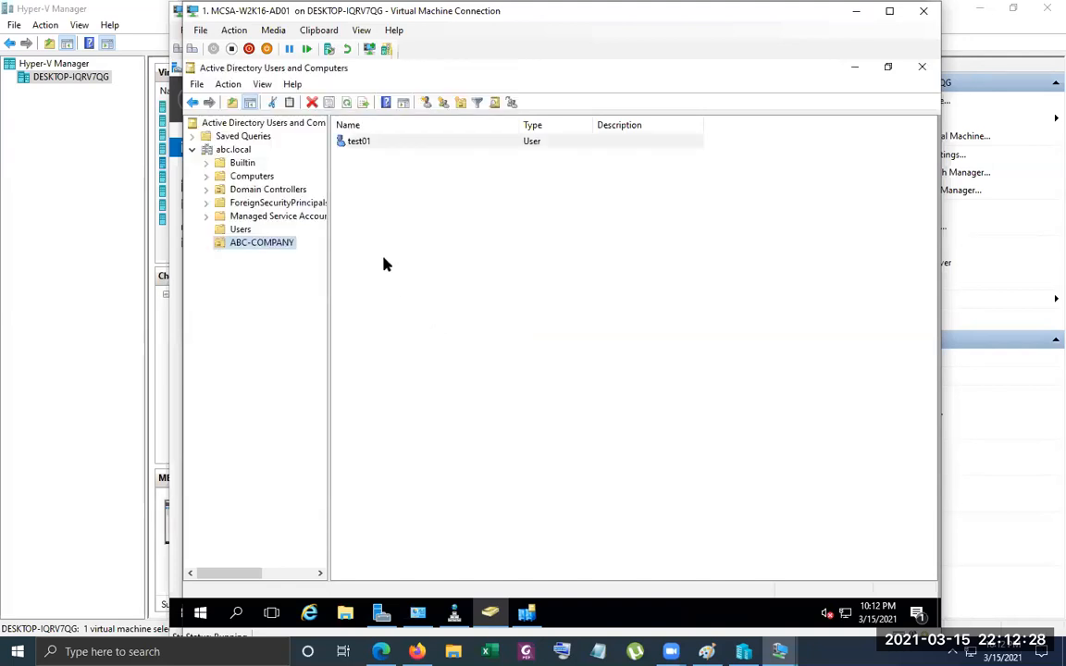
{"action": "left_click", "coordinate": [356, 141]}
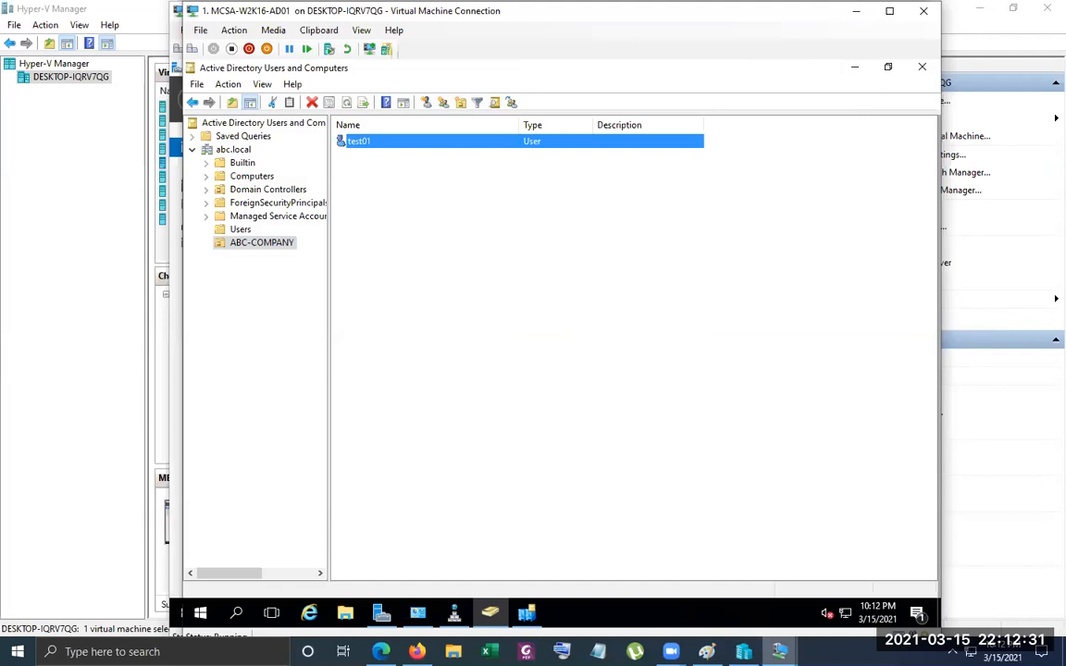
Switch back to the MEM-AD virtual machine, discard the sharing changes for New folder, and minimize the Local Disk (C:) window
{"action": "left_click", "coordinate": [779, 651]}
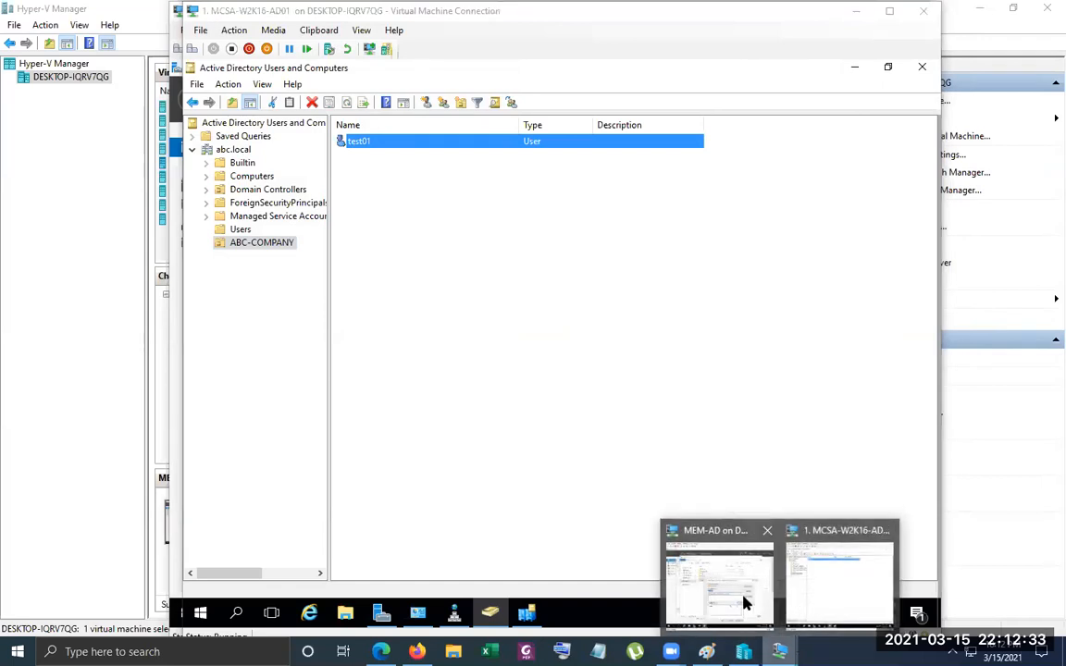
{"action": "left_click", "coordinate": [746, 603]}
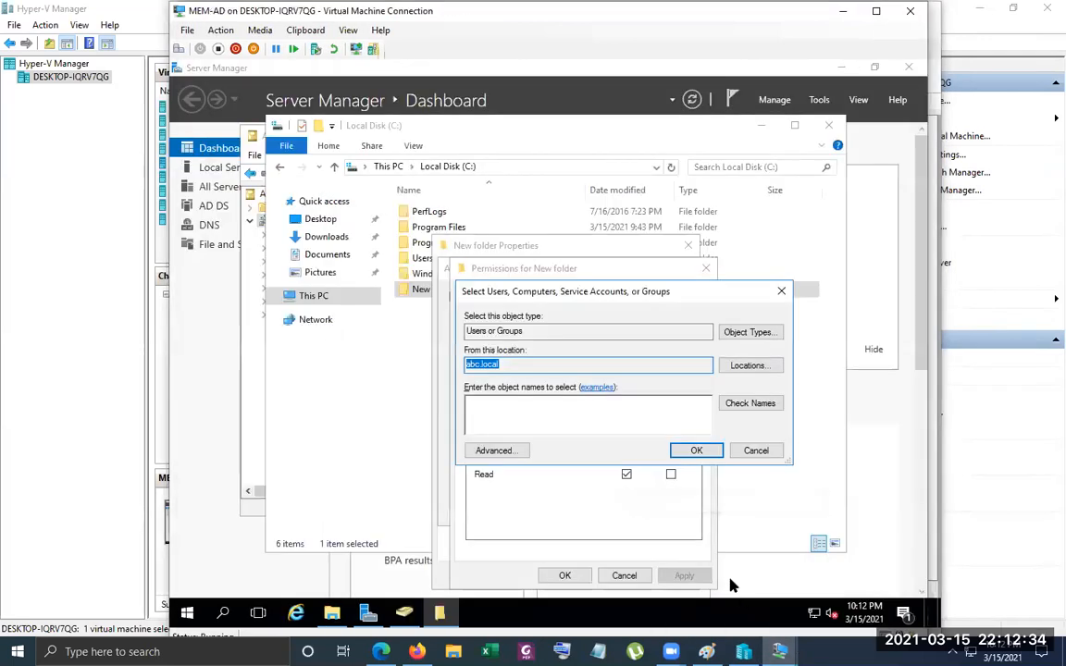
{"action": "left_click", "coordinate": [754, 450]}
{"action": "left_click", "coordinate": [635, 576]}
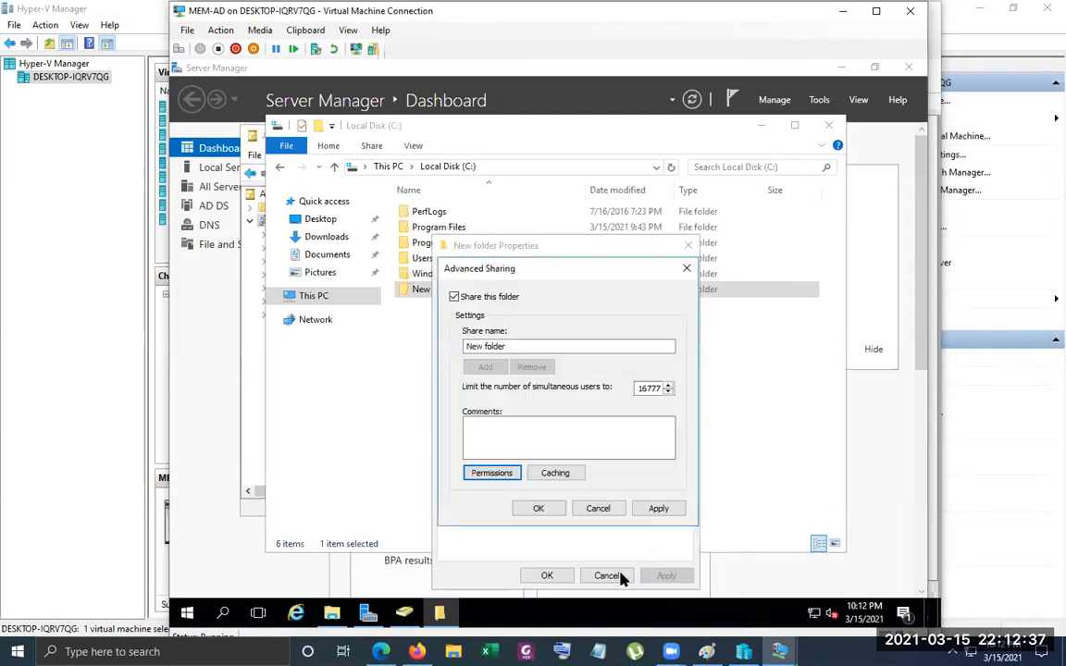
{"action": "left_click", "coordinate": [600, 512]}
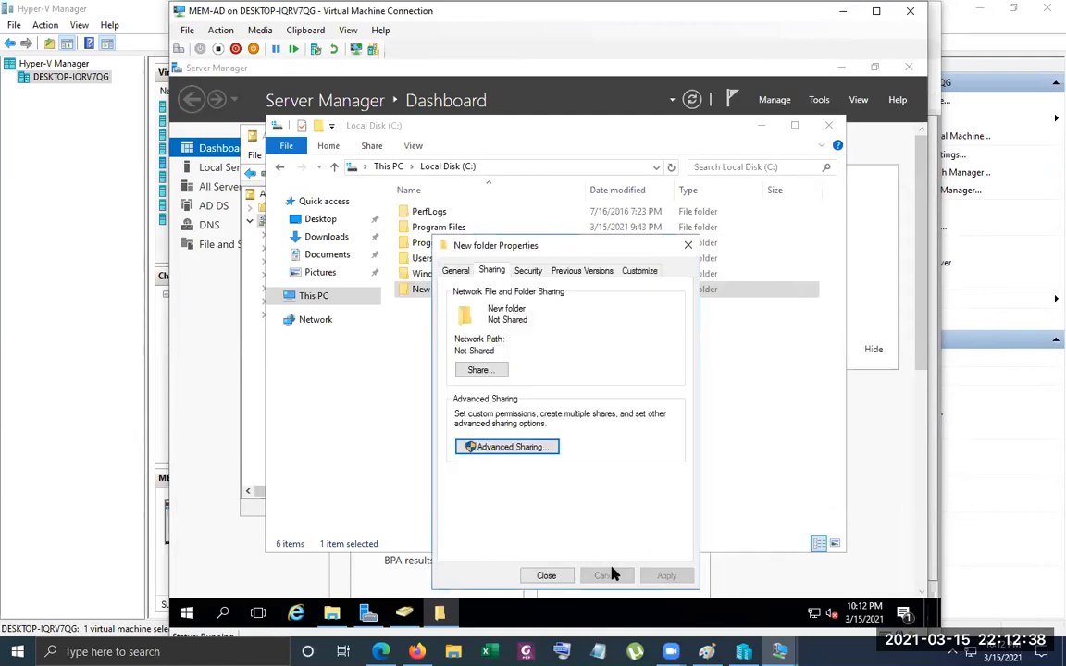
{"action": "left_click", "coordinate": [535, 576]}
{"action": "left_click", "coordinate": [761, 125]}
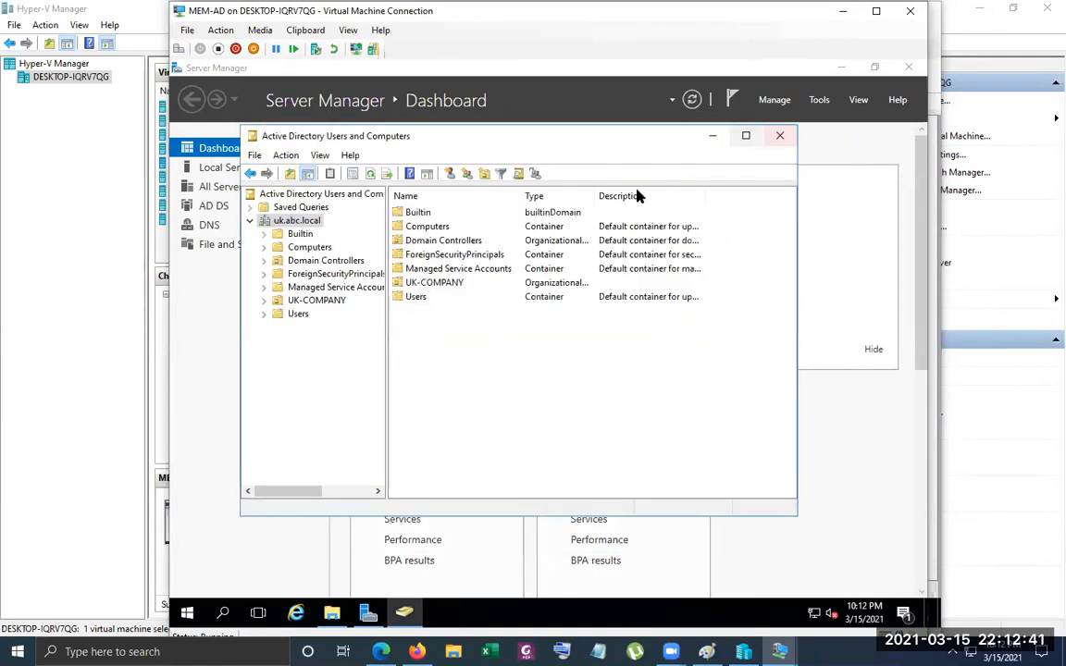
Start a new user in the UK-COMPANY organizational unit with first name test01
{"action": "left_click", "coordinate": [323, 301]}
{"action": "right_click", "coordinate": [324, 305]}
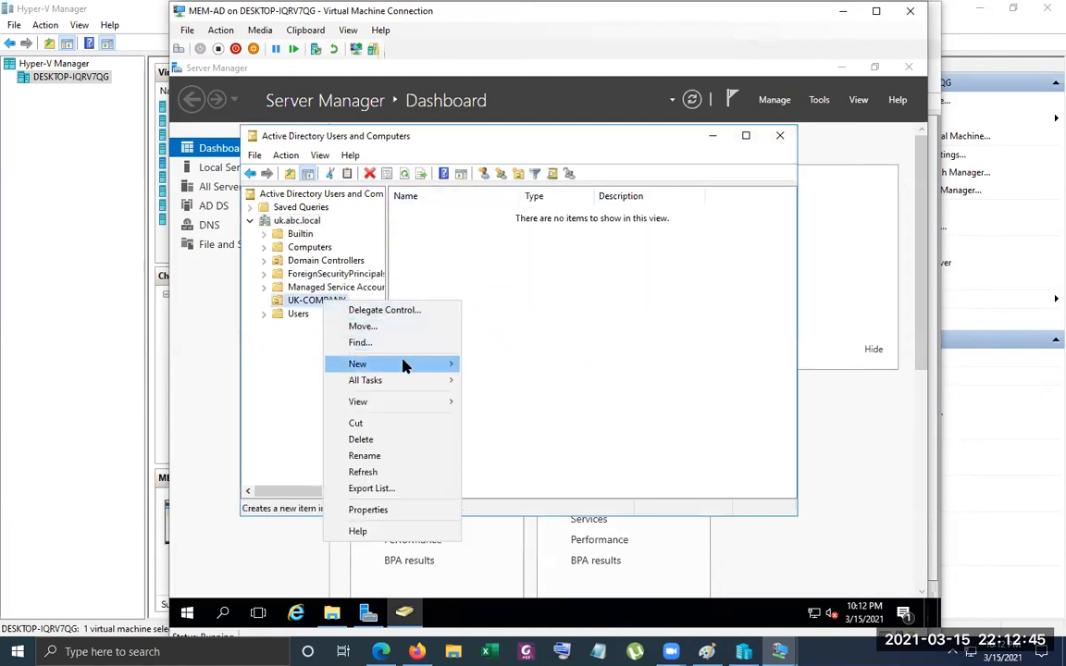
{"action": "mouse_move", "coordinate": [404, 364]}
{"action": "left_click", "coordinate": [551, 511]}
{"action": "type", "text": "test0"}
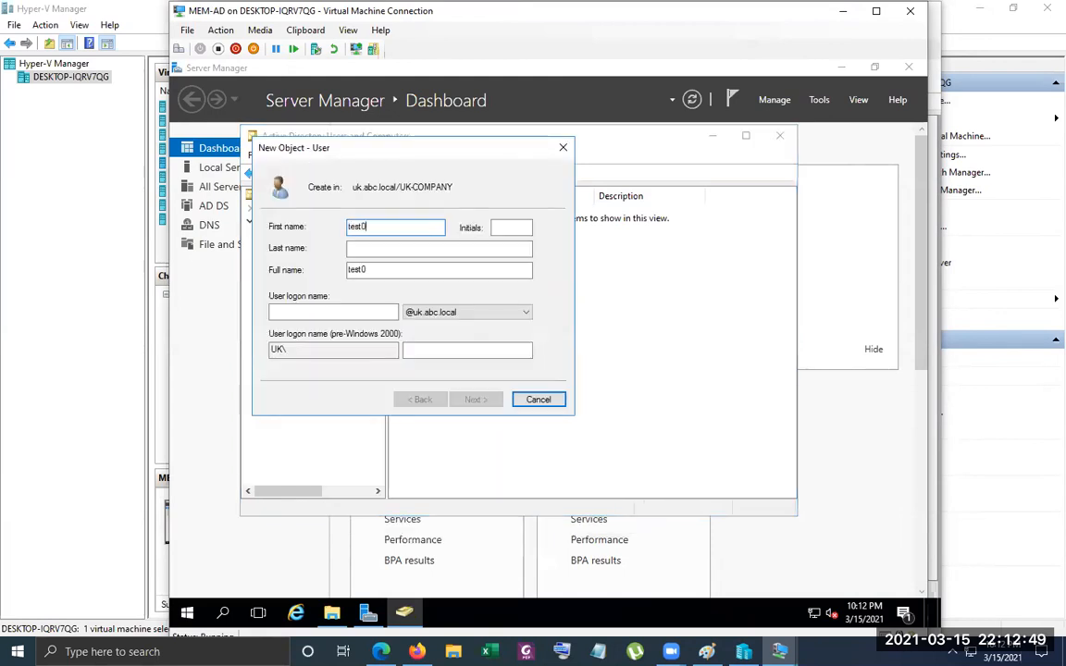
{"action": "key", "text": "Tab"}
{"action": "key", "text": "Tab"}
{"action": "key", "text": "Tab"}
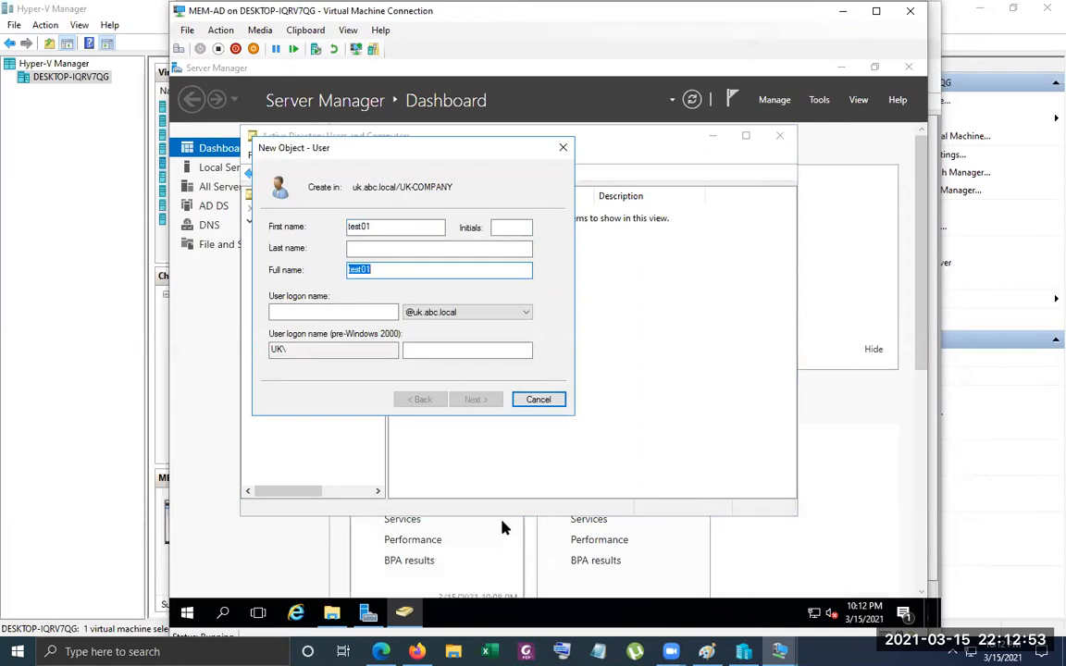
{"action": "left_click", "coordinate": [360, 316]}
{"action": "type", "text": "test01"}
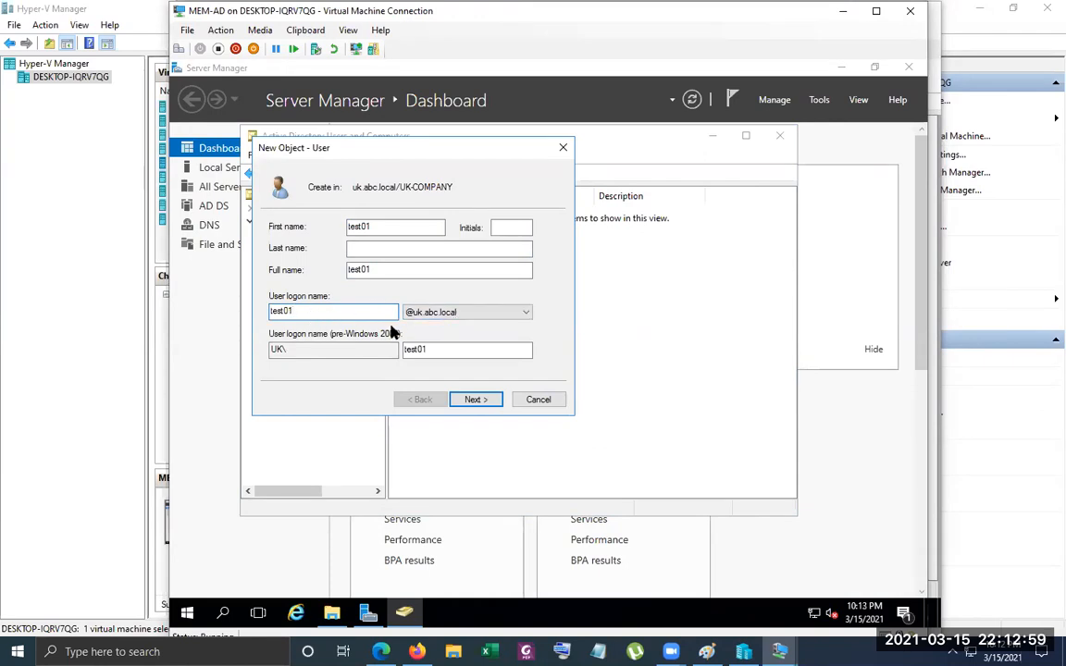
{"action": "left_click", "coordinate": [486, 313]}
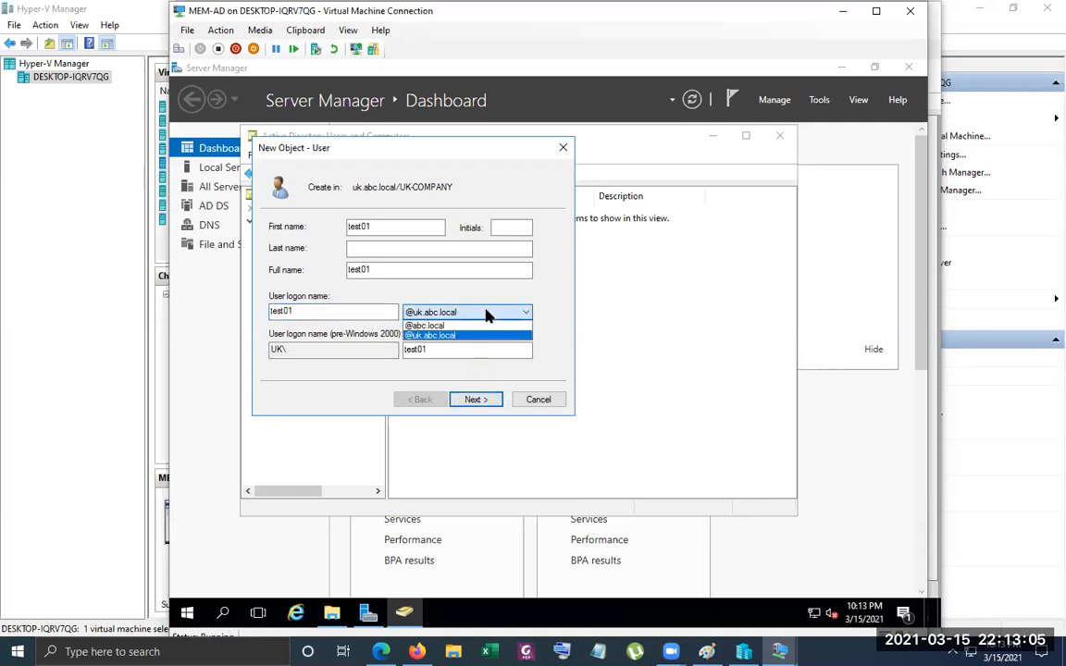
{"action": "left_click", "coordinate": [517, 312]}
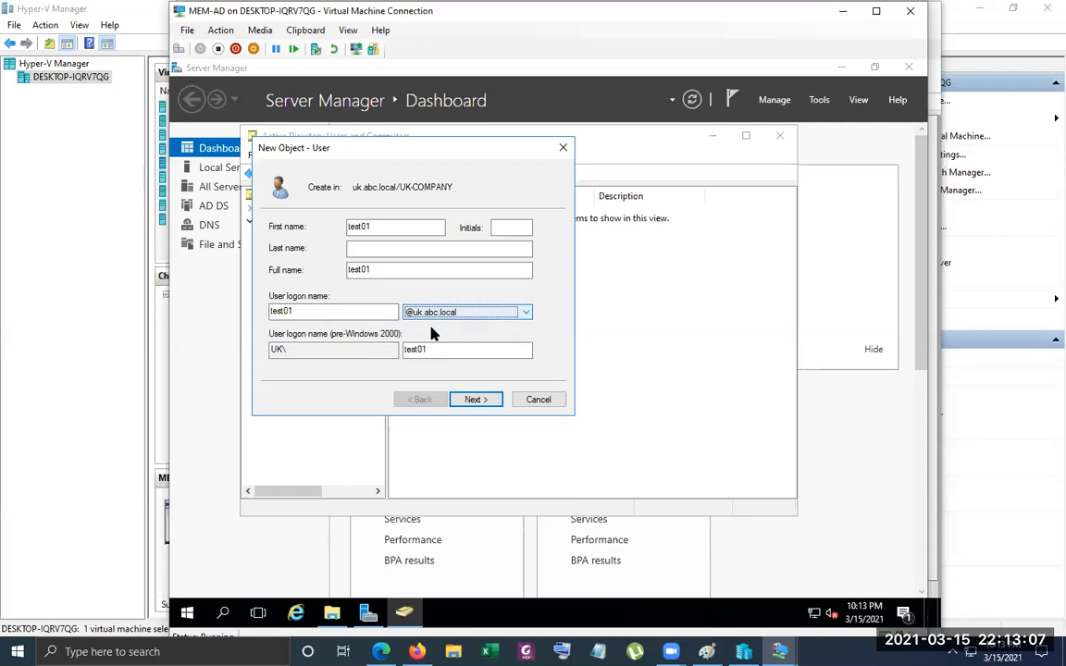
{"action": "left_click", "coordinate": [483, 403]}
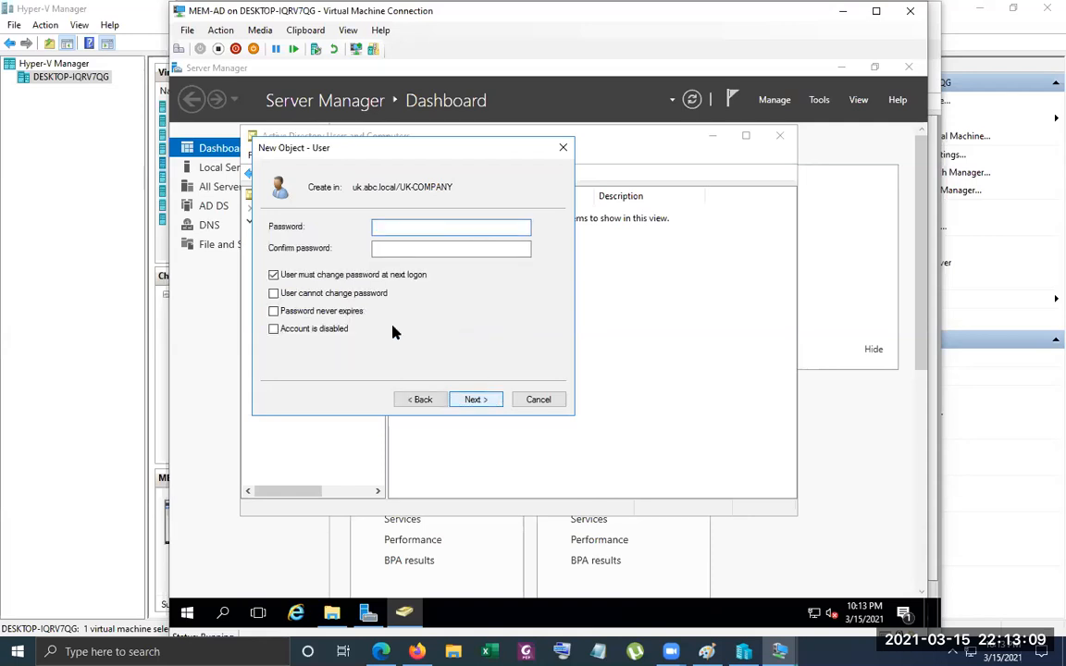
Turn off the forced password change at next logon, and enable User cannot change password and Password never expires
{"action": "left_click", "coordinate": [348, 275]}
{"action": "left_click", "coordinate": [340, 294]}
{"action": "left_click", "coordinate": [340, 311]}
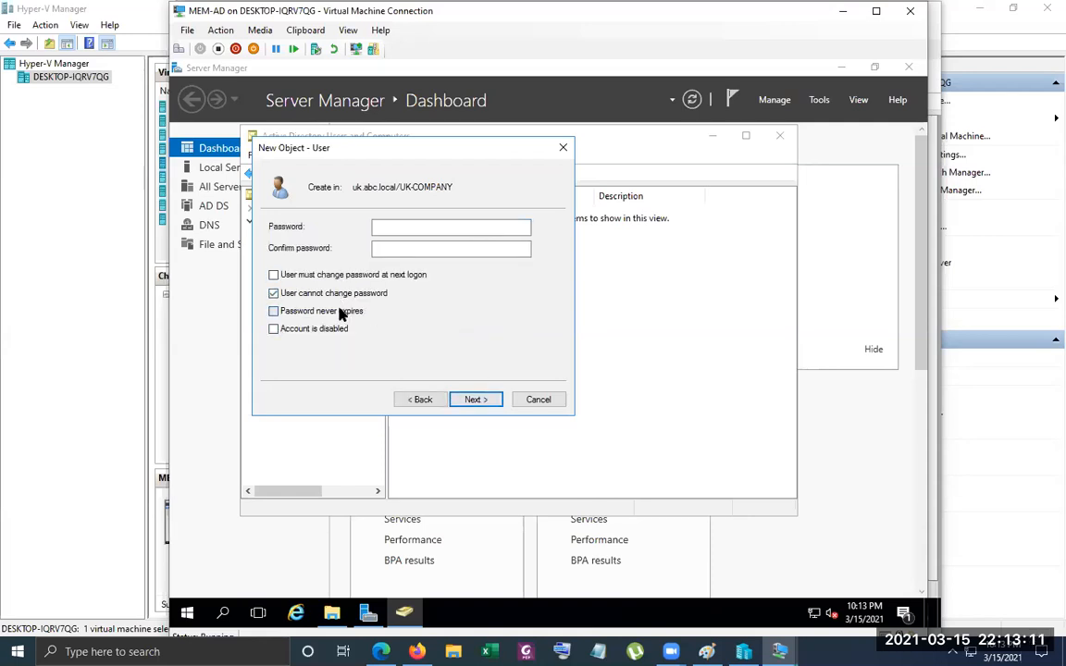
Enter and confirm the account password, and finish creating the user in UK-COMPANY
{"action": "left_click", "coordinate": [395, 229]}
{"action": "type", "text": "•••••"}
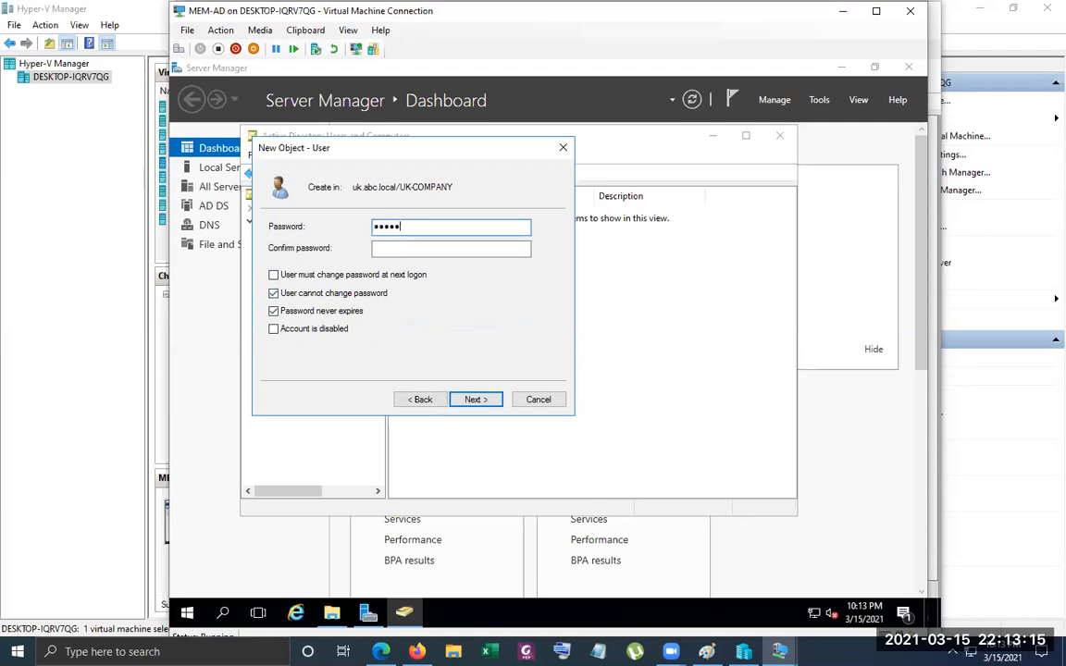
{"action": "key", "text": "Tab"}
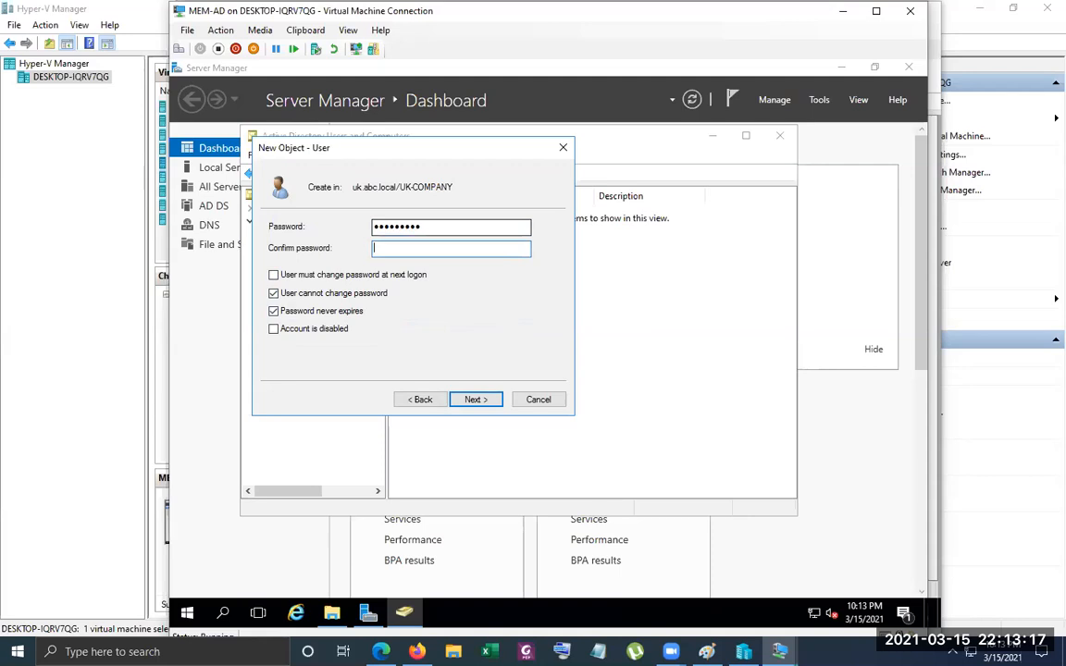
{"action": "type", "text": "••••••••••"}
{"action": "key", "text": "Return"}
{"action": "key", "text": "Return"}
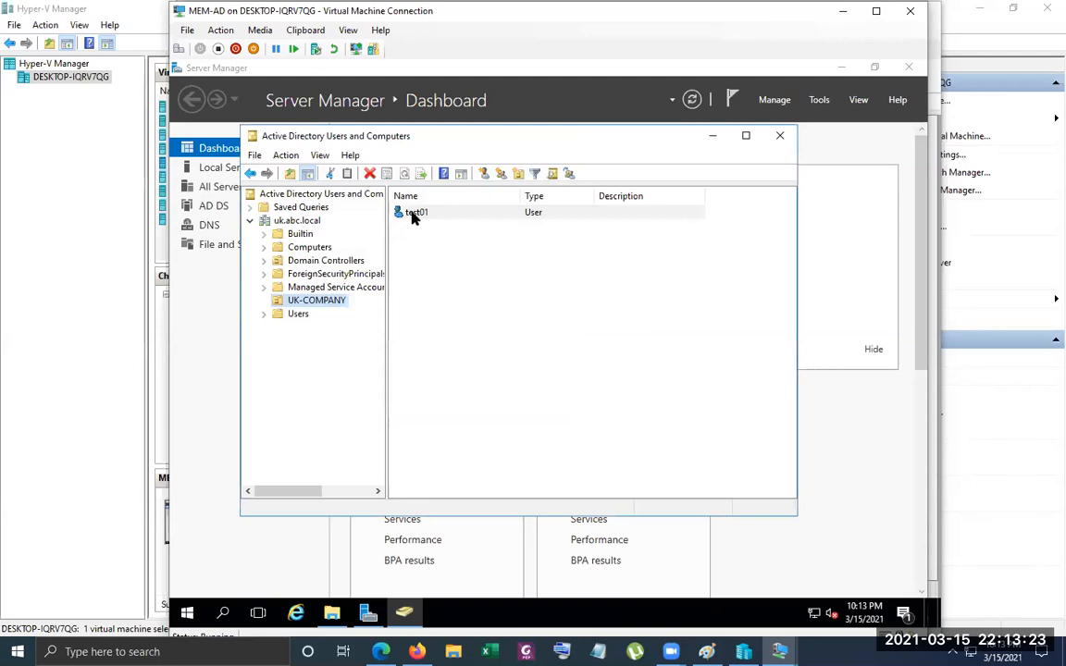
Review the account properties of test01 in UK-COMPANY, including its logon names, and close them
{"action": "right_click", "coordinate": [414, 213]}
{"action": "left_click", "coordinate": [502, 415]}
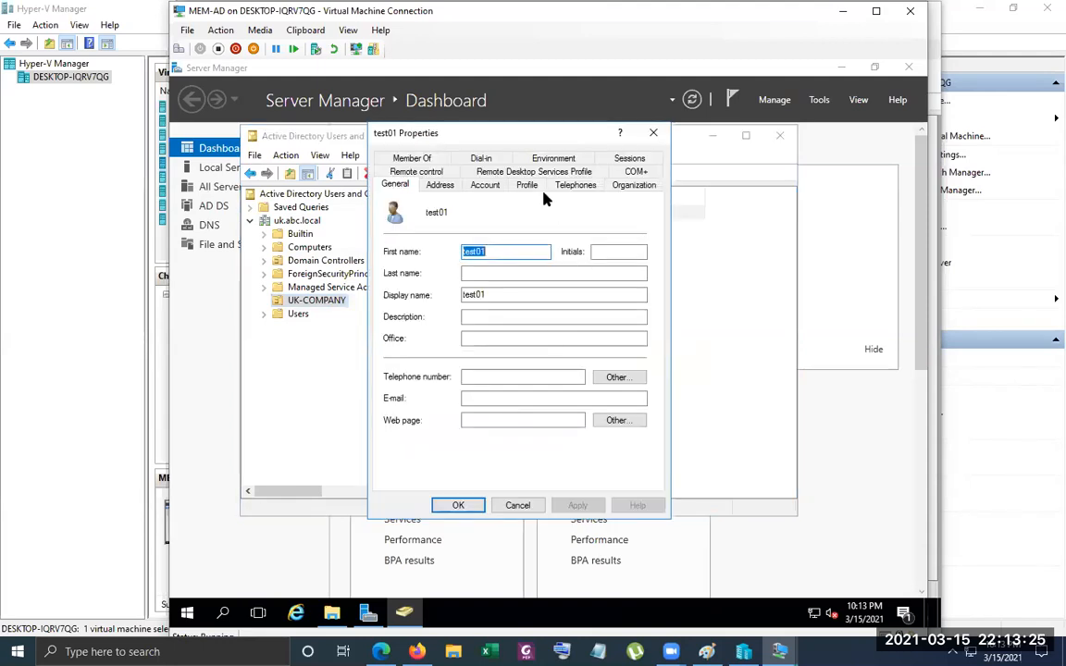
{"action": "left_click", "coordinate": [485, 185]}
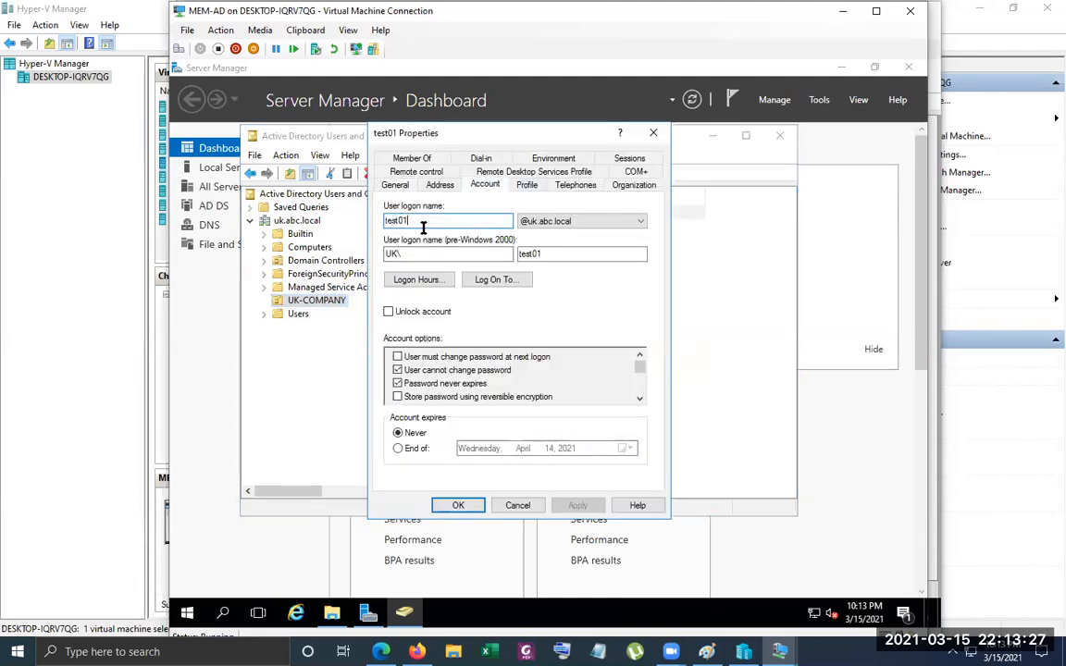
{"action": "left_click", "coordinate": [404, 251]}
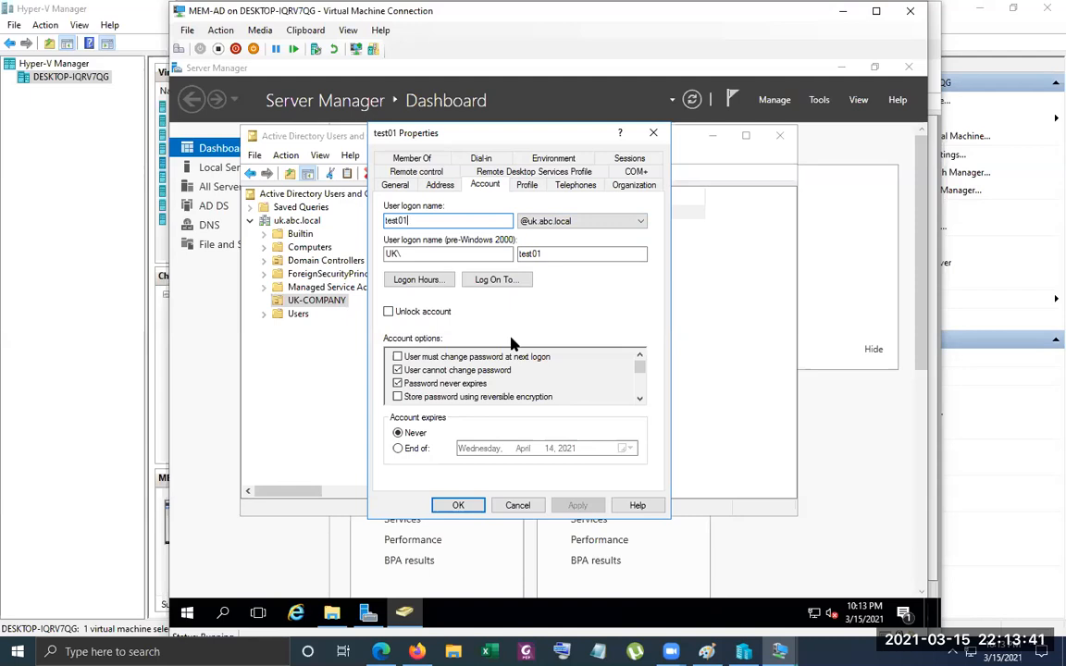
{"action": "left_click", "coordinate": [467, 504]}
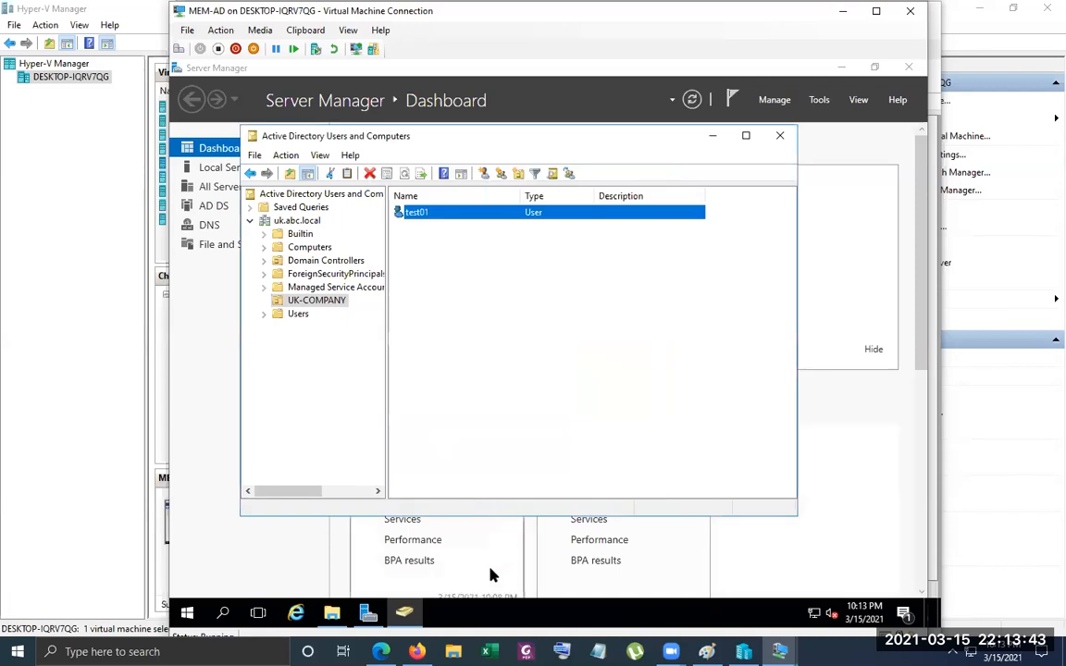
Open the sharing properties of New folder on Local Disk (C:) and enable Share this folder in Advanced Sharing
{"action": "left_click", "coordinate": [331, 613]}
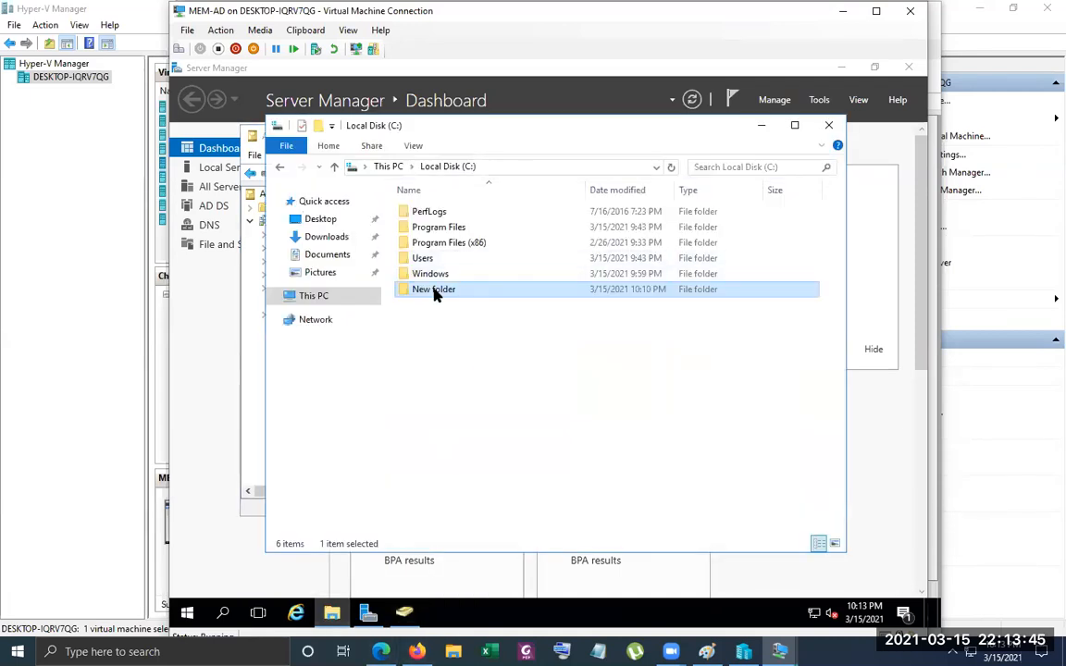
{"action": "right_click", "coordinate": [438, 294]}
{"action": "left_click", "coordinate": [499, 556]}
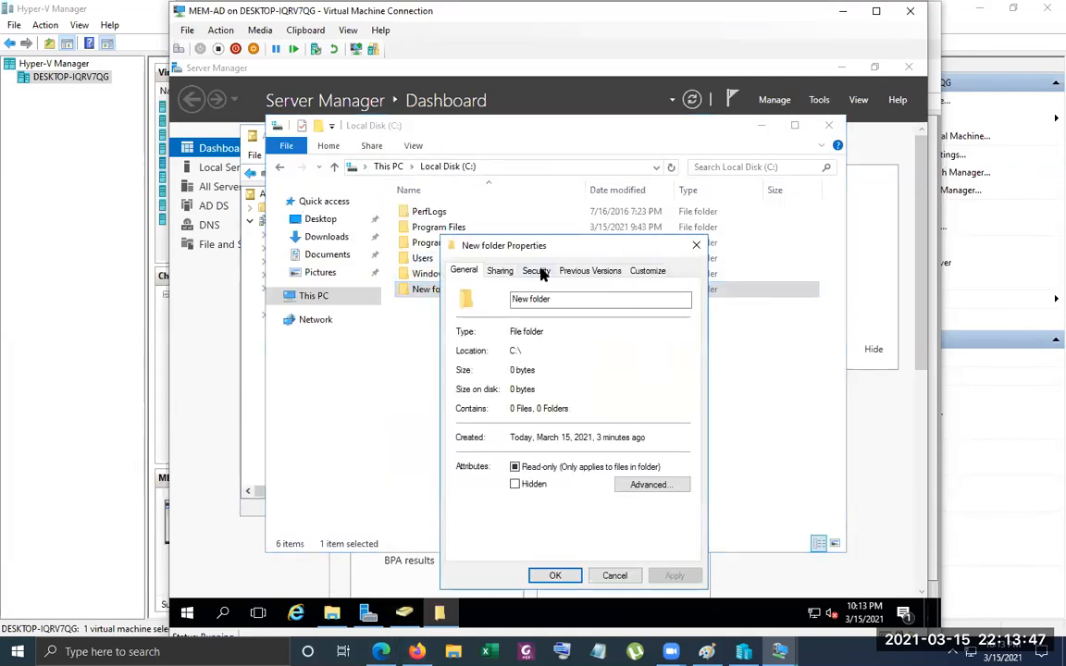
{"action": "left_click", "coordinate": [497, 272]}
{"action": "left_click_drag", "start_coordinate": [515, 247], "coordinate": [510, 177]}
{"action": "left_click", "coordinate": [487, 302]}
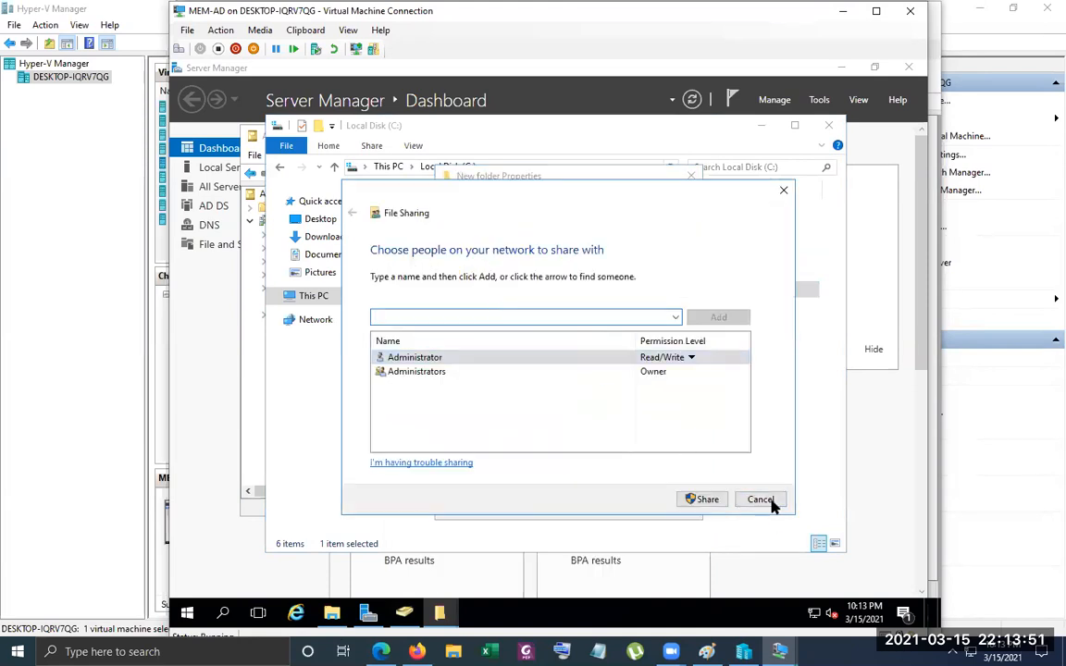
{"action": "left_click", "coordinate": [773, 501]}
{"action": "left_click", "coordinate": [493, 440]}
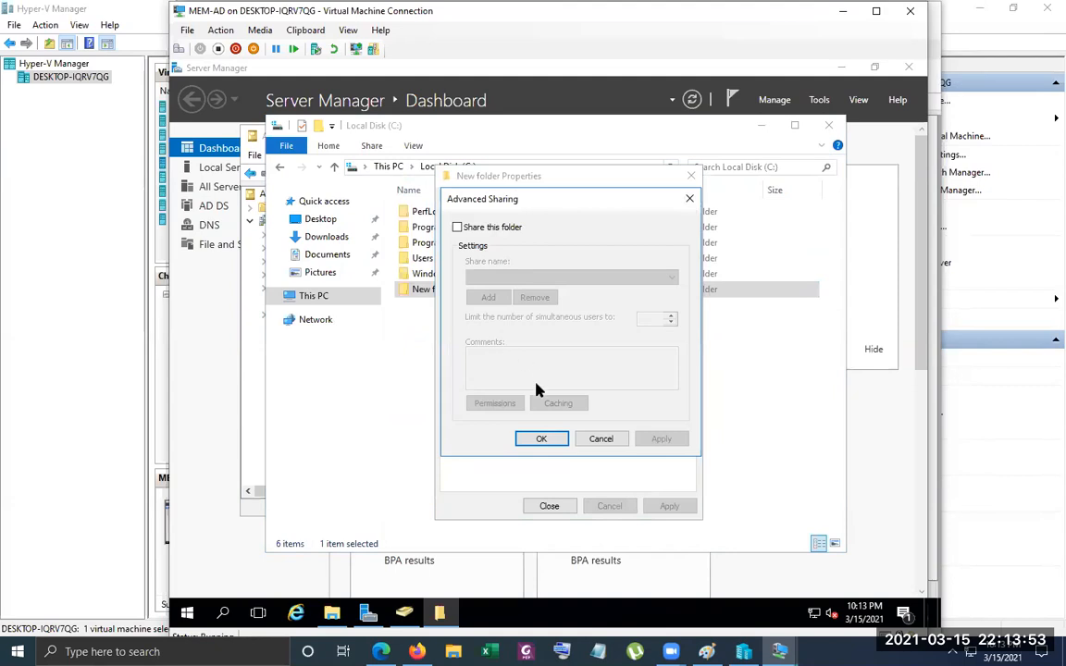
{"action": "left_click", "coordinate": [467, 228]}
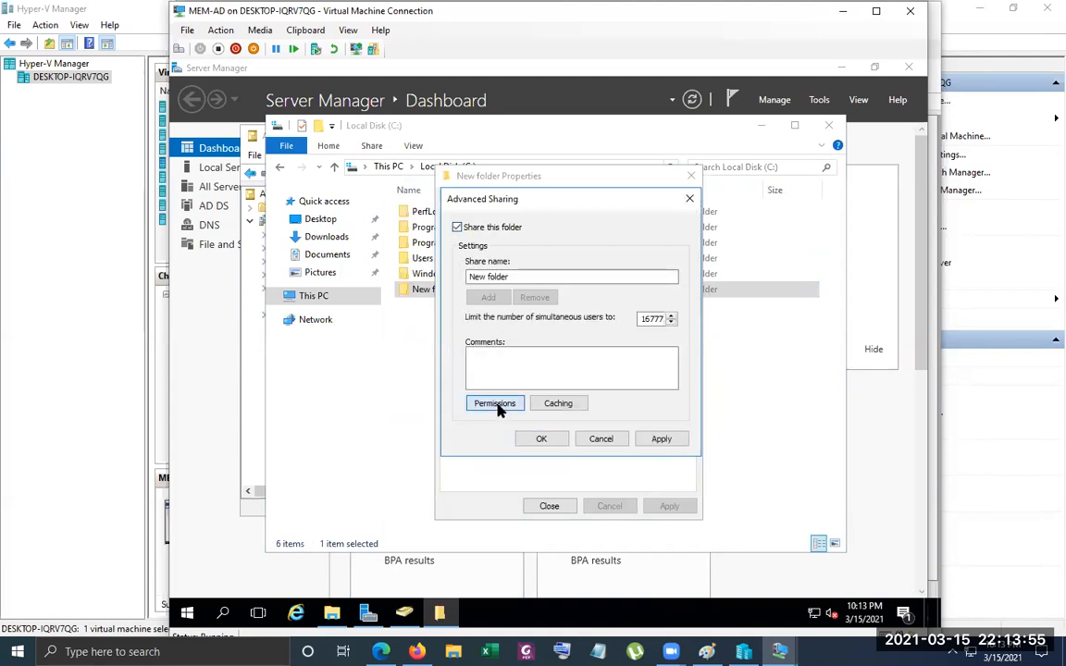
Start adding a user to the share permissions of New folder, with ABC-COMPANY in abc.local as the search location
{"action": "left_click", "coordinate": [497, 404]}
{"action": "left_click", "coordinate": [615, 351]}
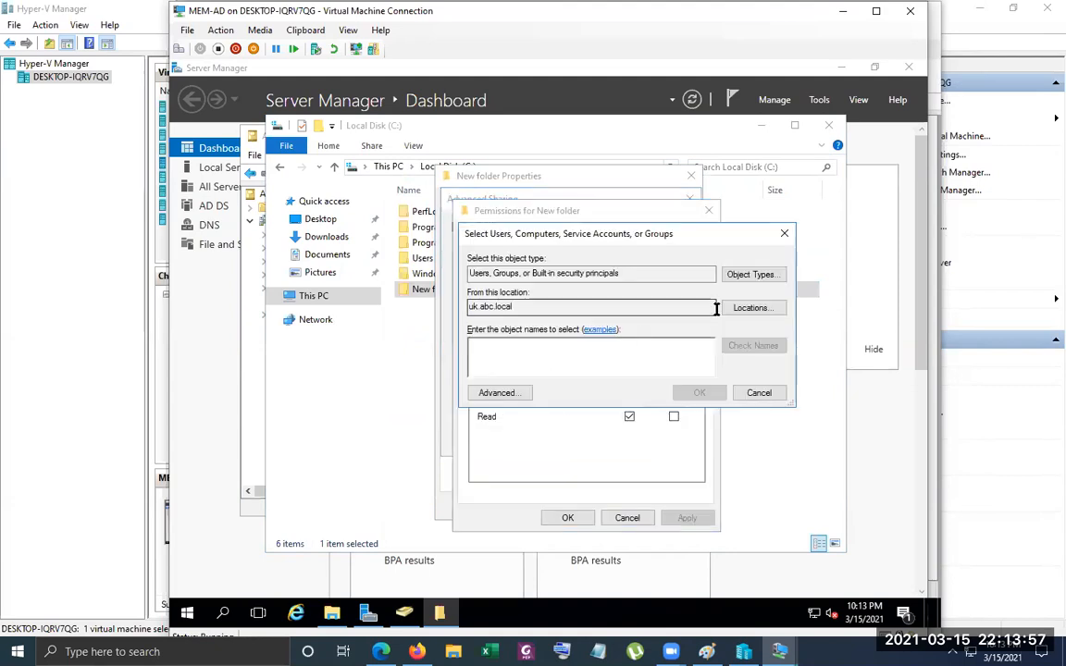
{"action": "left_click", "coordinate": [776, 308]}
{"action": "scroll", "coordinate": [558, 366], "scroll_direction": "up", "scroll_amount": 2}
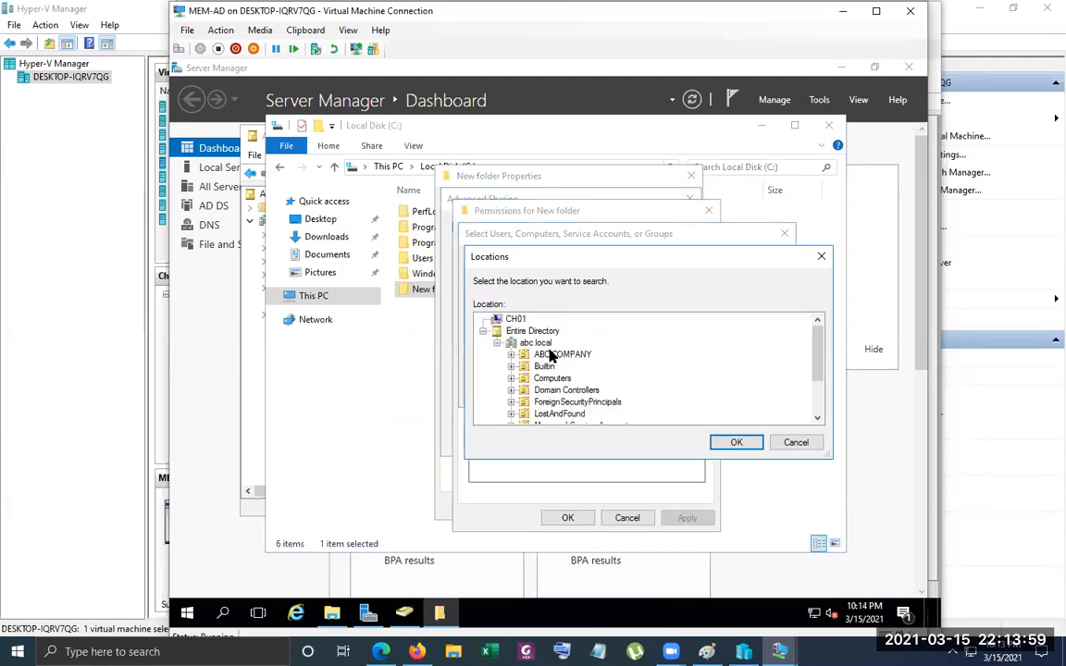
{"action": "left_click", "coordinate": [561, 355]}
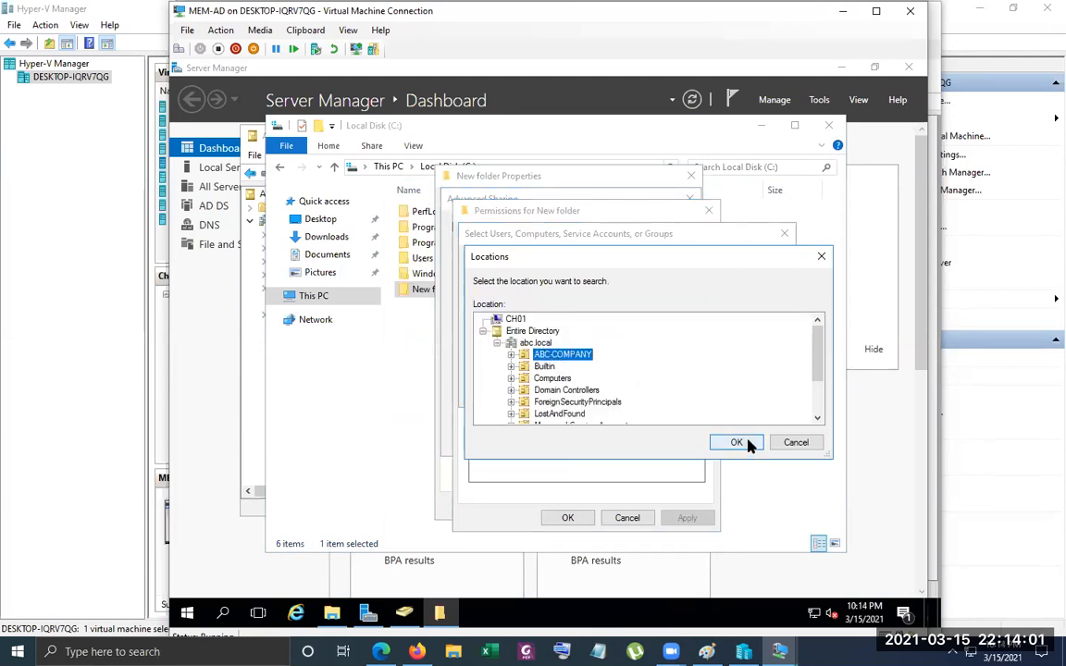
{"action": "left_click", "coordinate": [738, 443]}
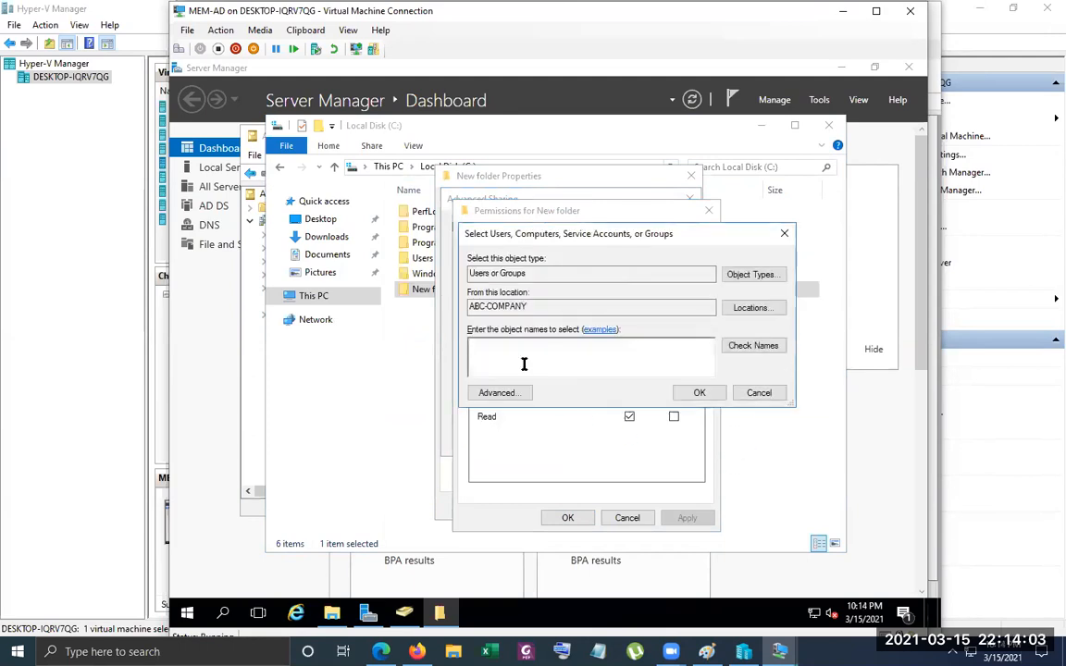
Add test01 from ABC-COMPANY to the share permissions, apply the sharing settings, and close the New folder properties
{"action": "type", "text": "test01"}
{"action": "left_click", "coordinate": [772, 349]}
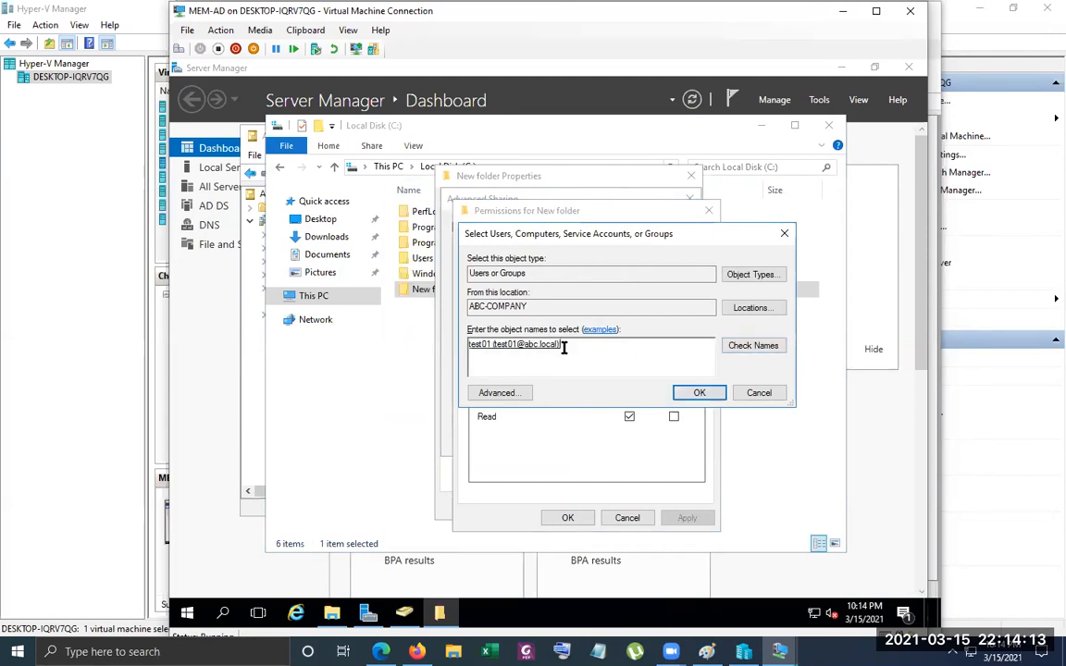
{"action": "left_click", "coordinate": [700, 392]}
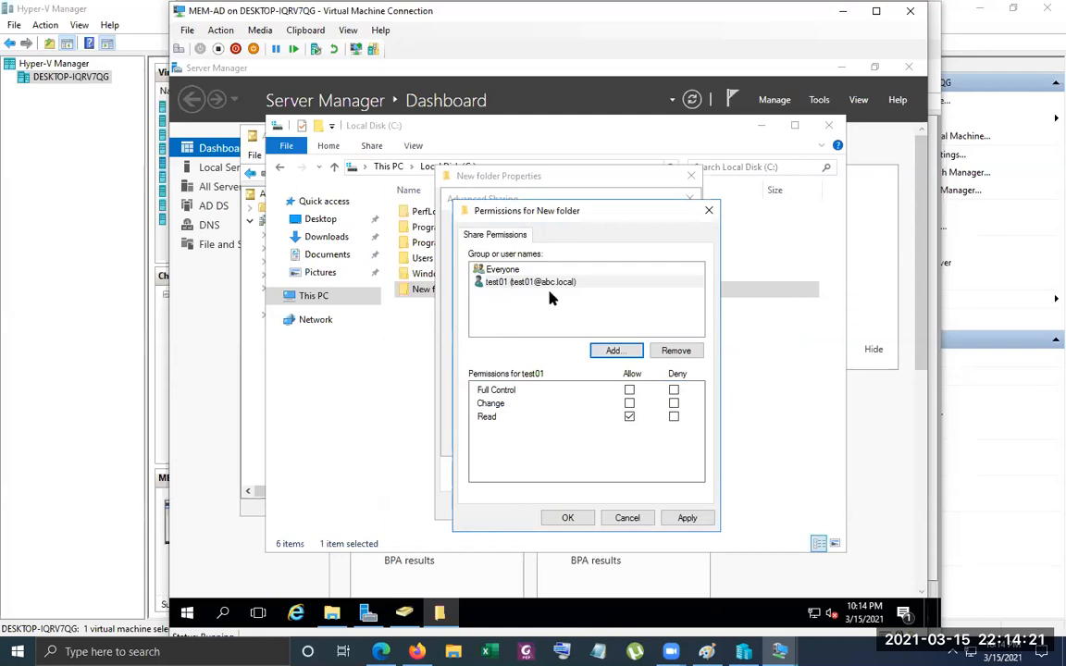
{"action": "left_click", "coordinate": [570, 517]}
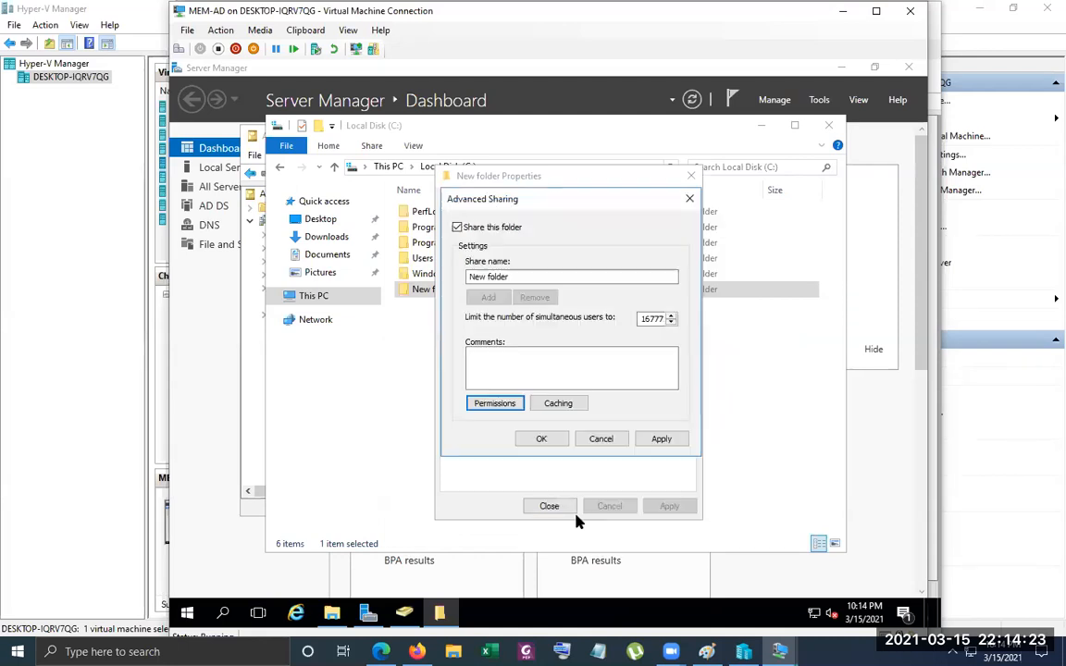
{"action": "left_click", "coordinate": [550, 440]}
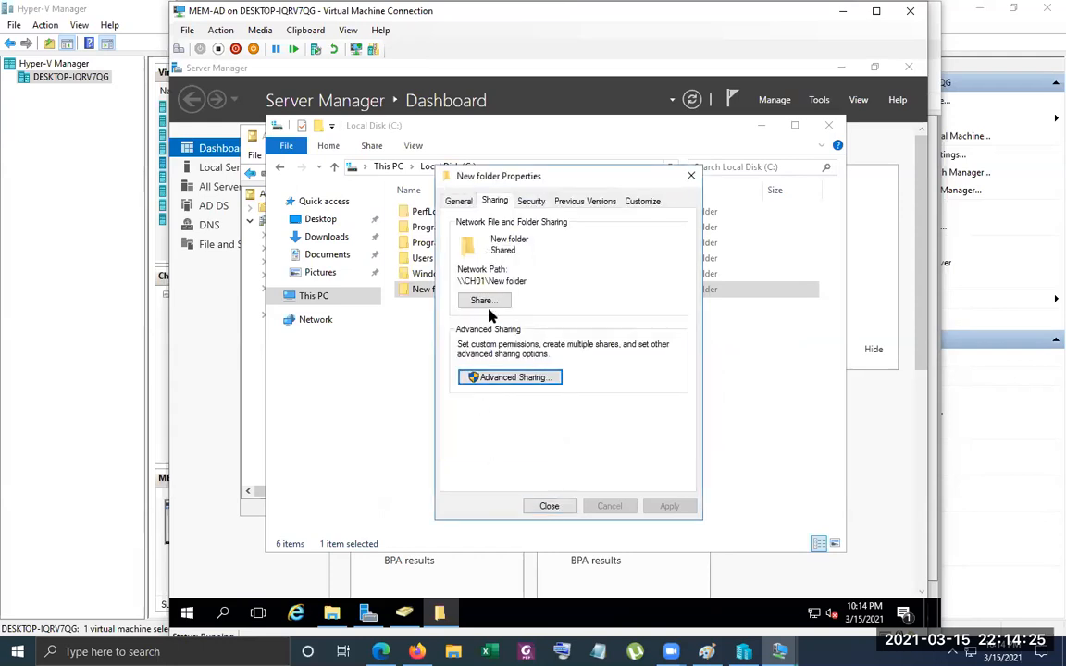
{"action": "left_click", "coordinate": [550, 507]}
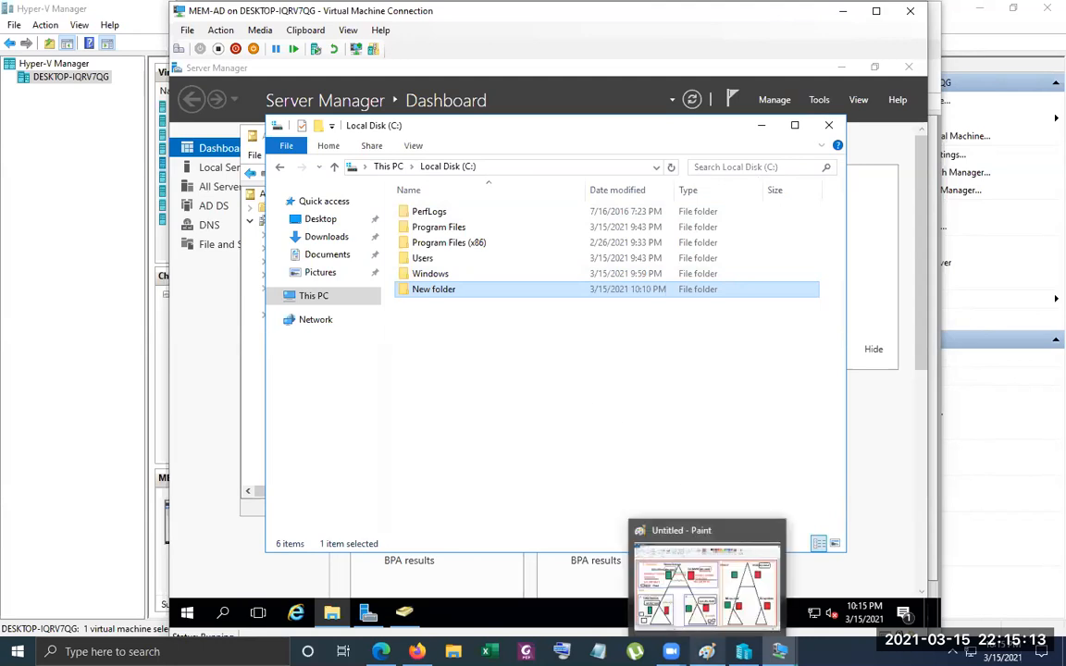
Switch to Paint, draw a straight brown line connecting the tops of the abc.local and xyz.local triangles, and minimize Paint
{"action": "left_click", "coordinate": [708, 652]}
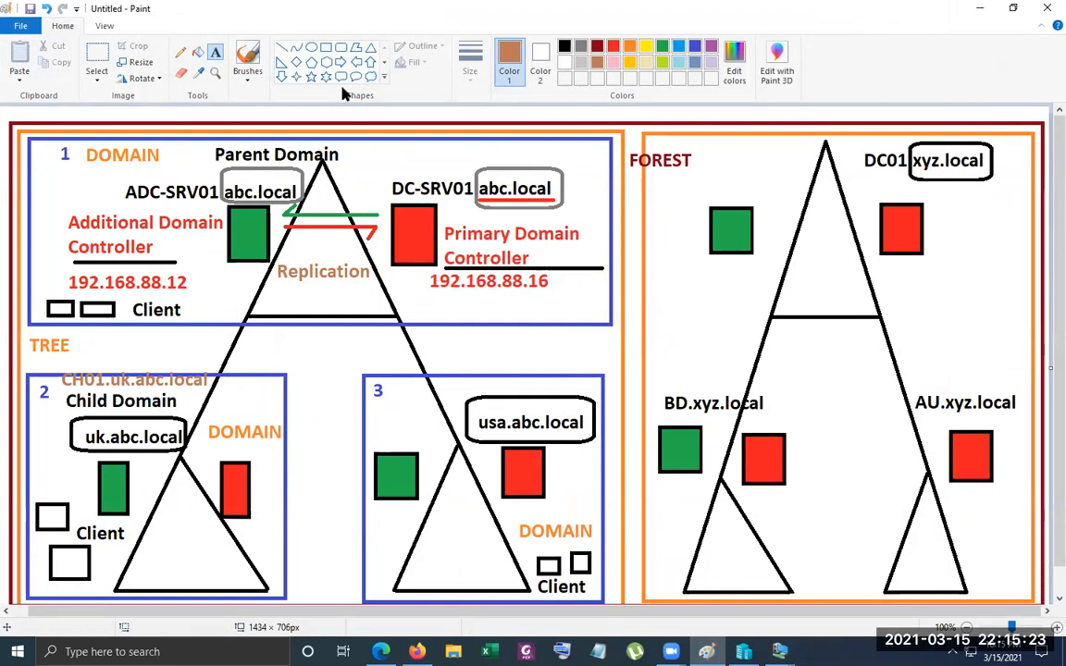
{"action": "left_click", "coordinate": [283, 48]}
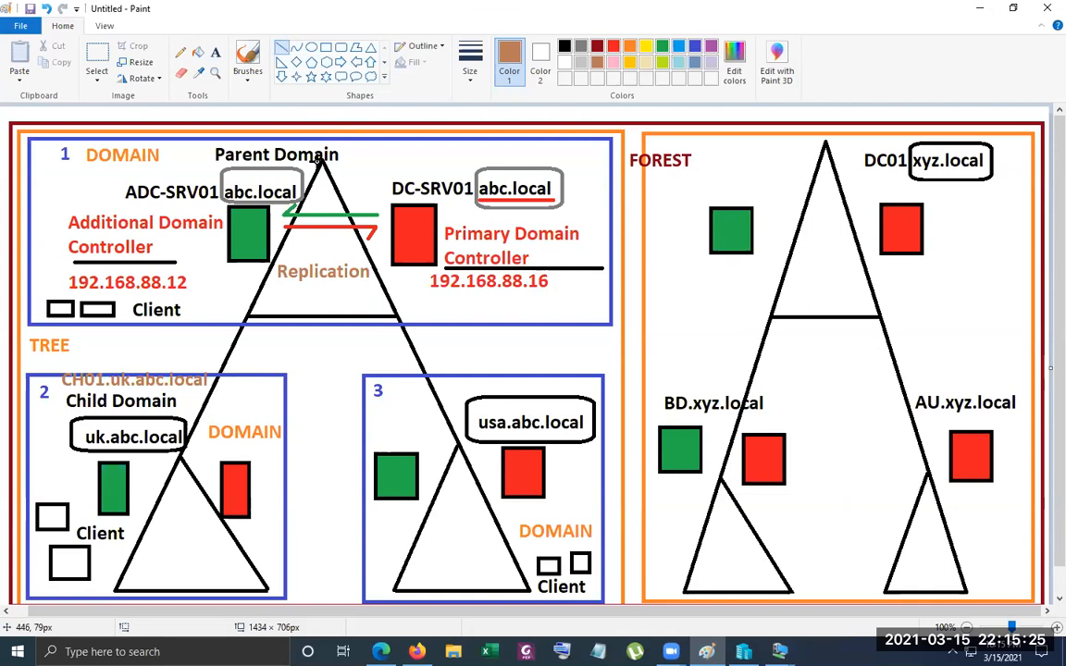
{"action": "left_click_drag", "start_coordinate": [324, 158], "coordinate": [822, 148]}
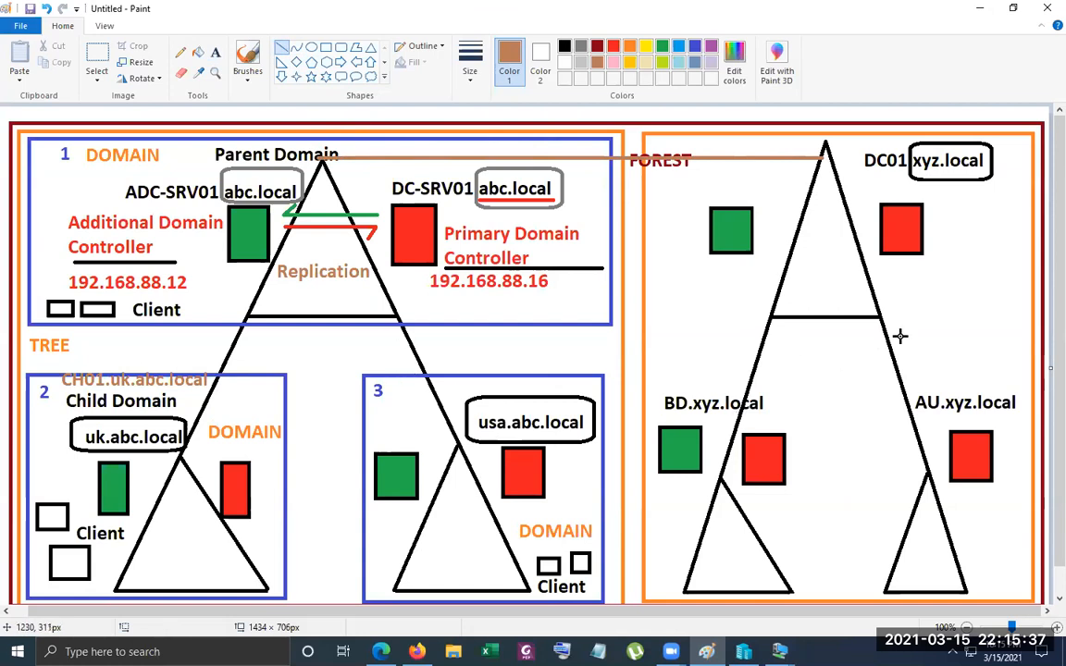
{"action": "left_click", "coordinate": [981, 8]}
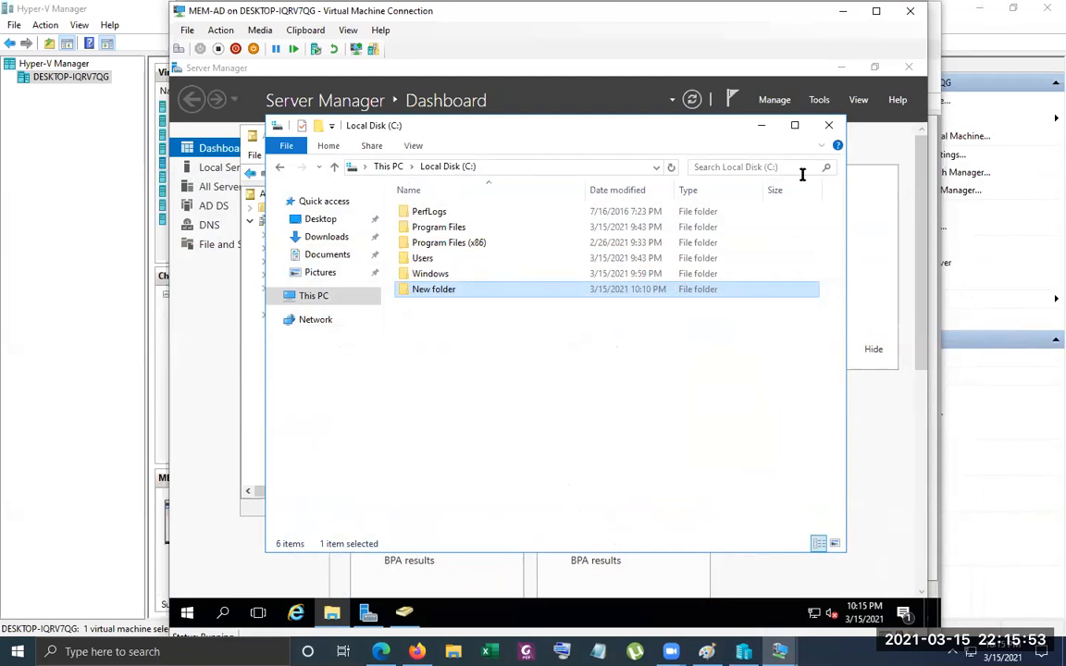
Close the MEM-AD and MCSA-W2K16-AD01 virtual machine connection windows
{"action": "left_click", "coordinate": [905, 19]}
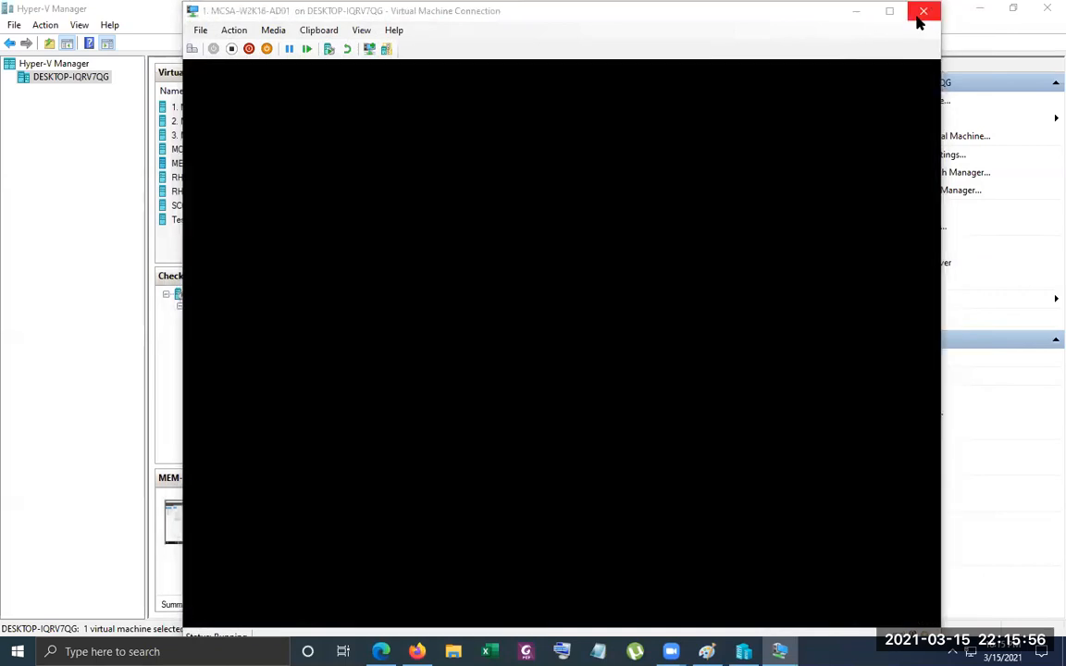
{"action": "left_click", "coordinate": [923, 12]}
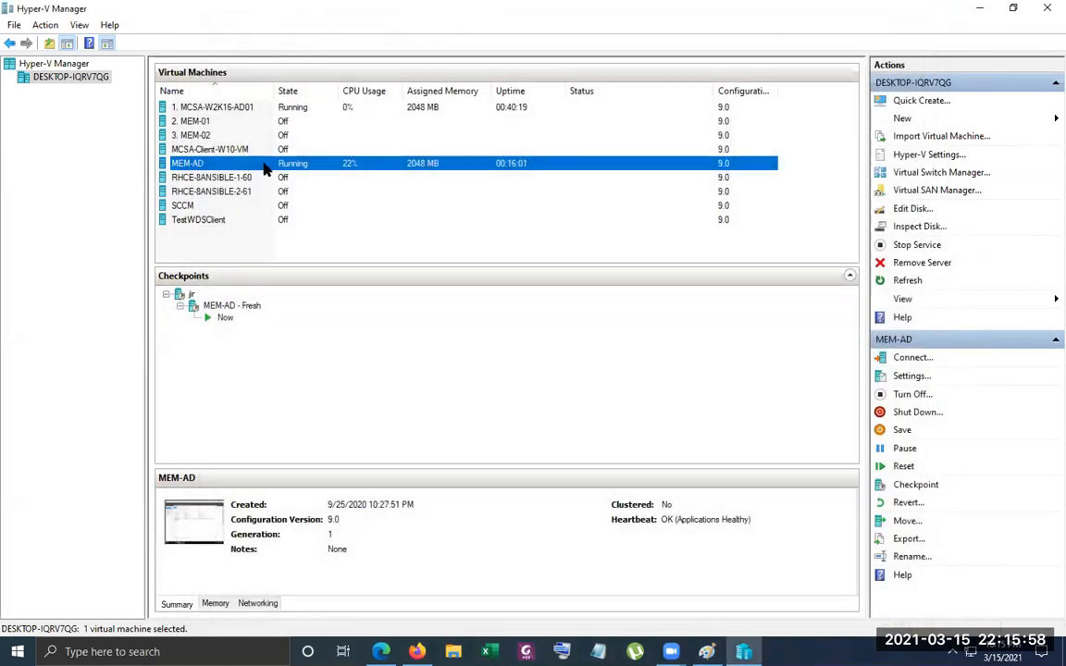
Apply the MEM-AD - Fresh checkpoint to the MEM-AD virtual machine without creating a new checkpoint
{"action": "right_click", "coordinate": [267, 164]}
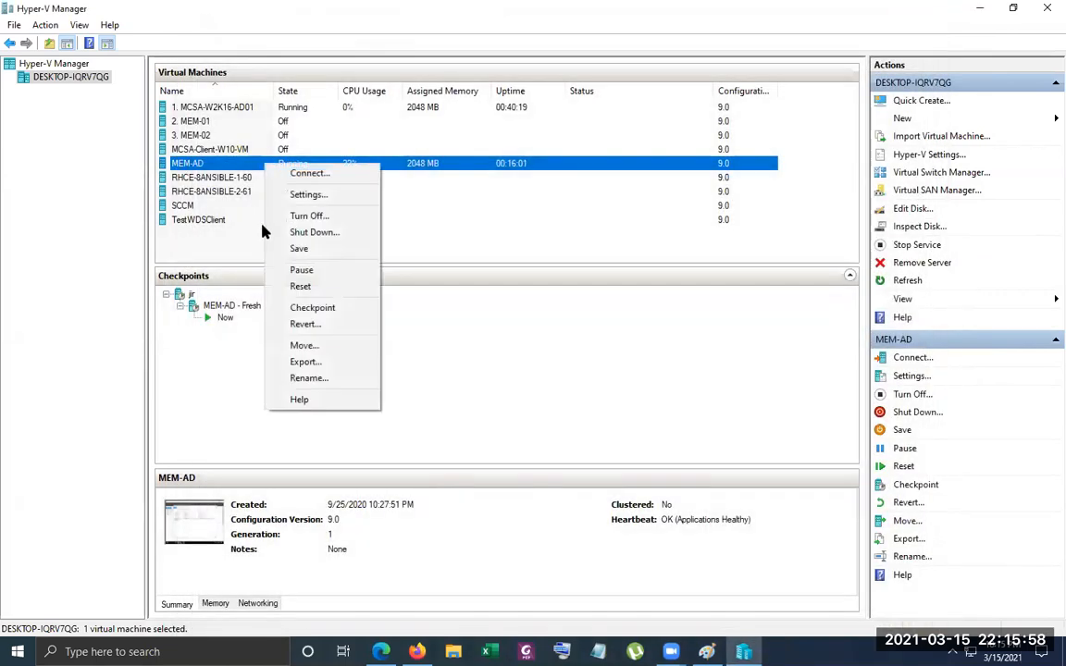
{"action": "left_click", "coordinate": [233, 306]}
{"action": "right_click", "coordinate": [238, 308]}
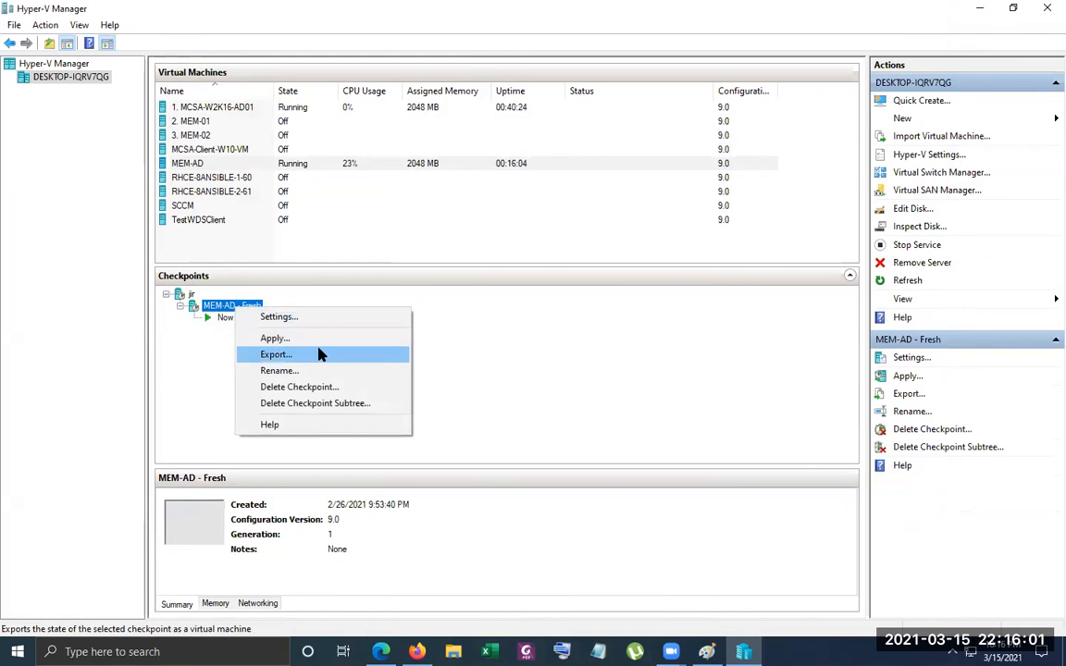
{"action": "left_click", "coordinate": [276, 339]}
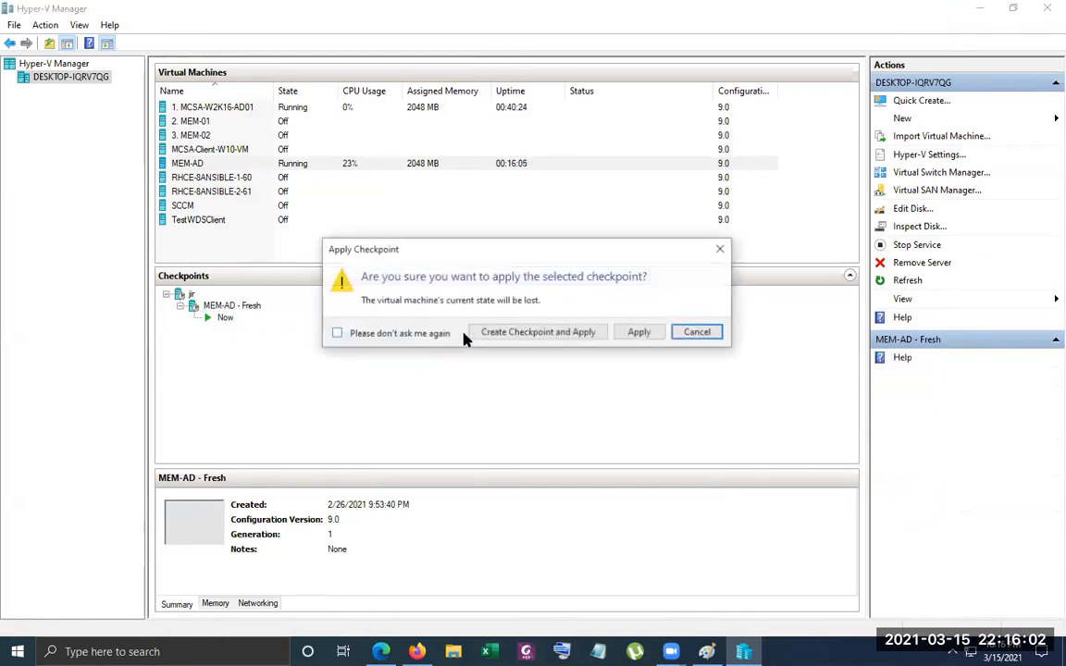
{"action": "left_click", "coordinate": [654, 333]}
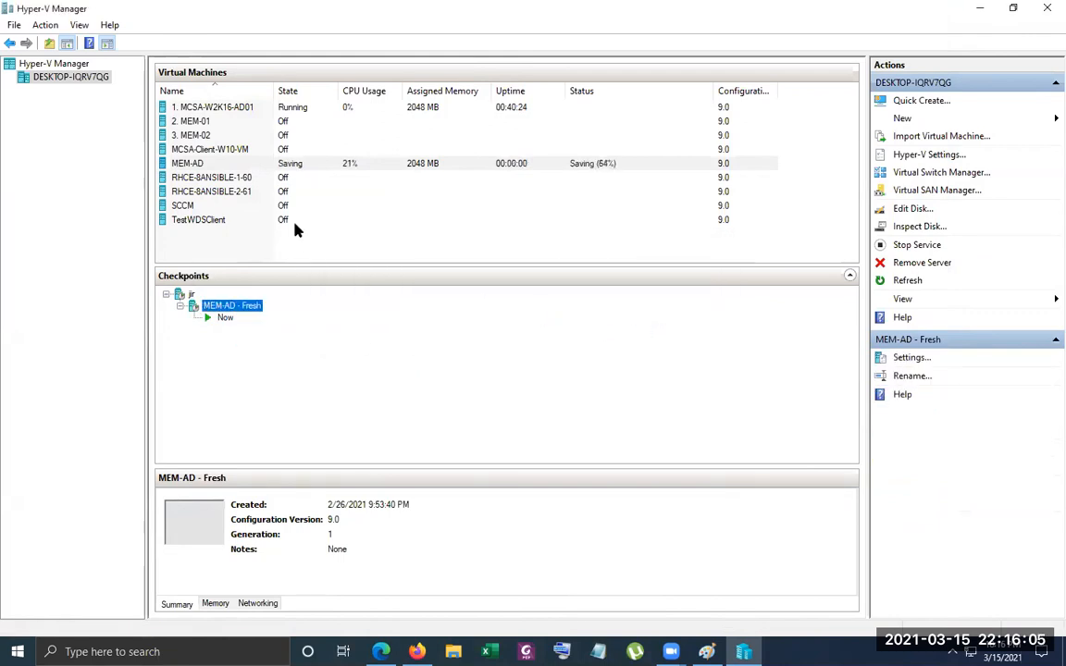
Apply the W2K16-AD-11 - FreshWithADconfigured checkpoint to the MCSA-W2K16-AD01 virtual machine
{"action": "left_click", "coordinate": [243, 113]}
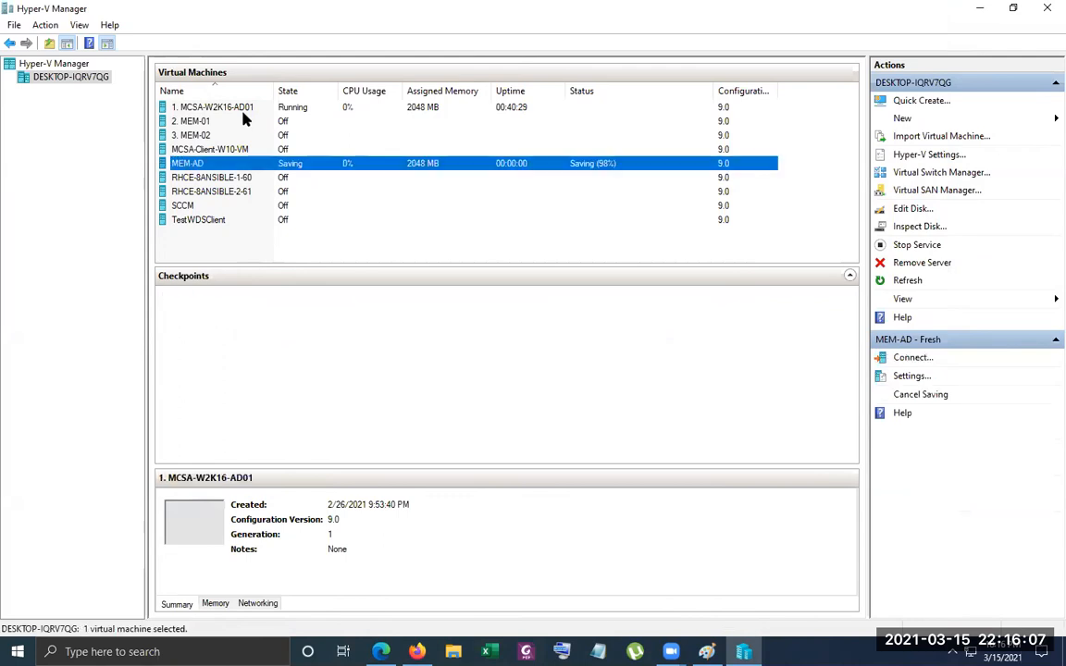
{"action": "right_click", "coordinate": [243, 113]}
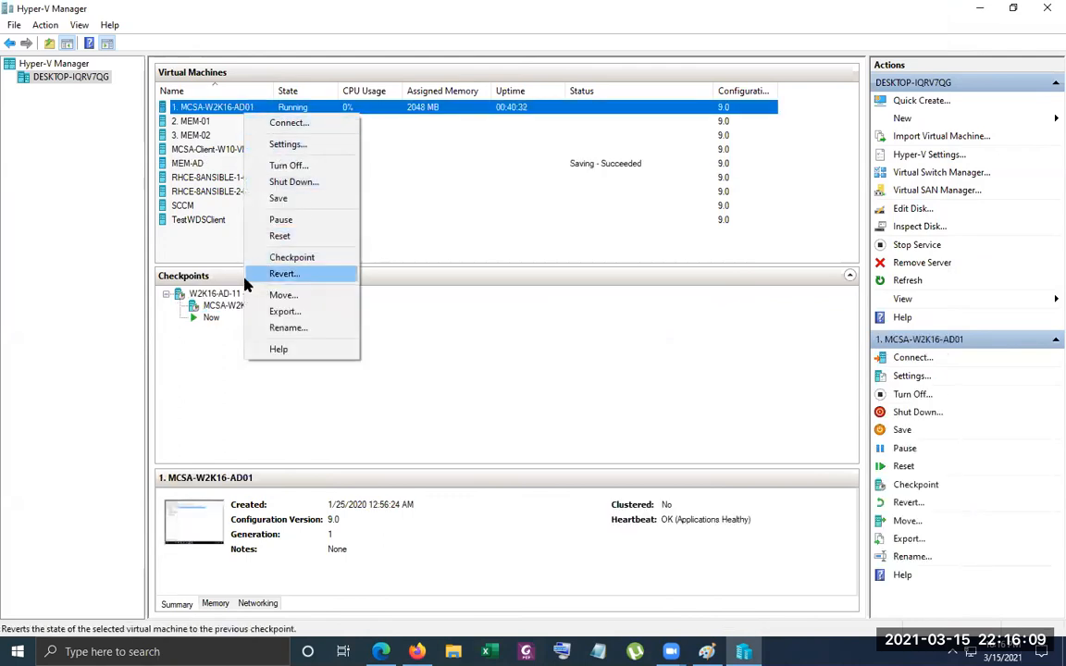
{"action": "left_click", "coordinate": [229, 294]}
{"action": "right_click", "coordinate": [230, 295]}
{"action": "left_click", "coordinate": [278, 325]}
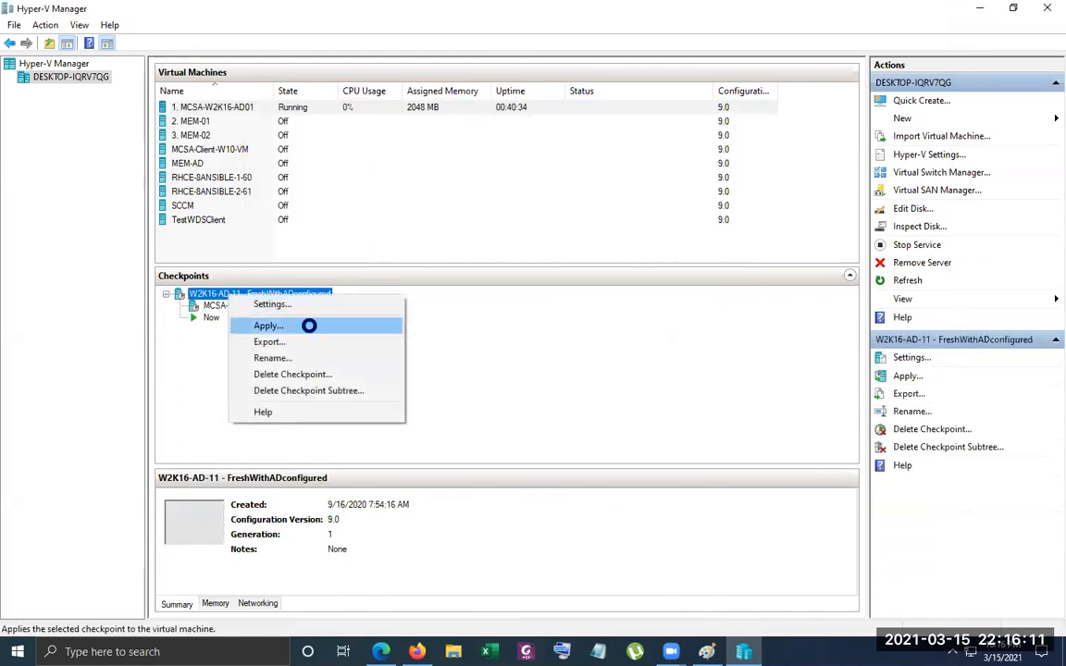
{"action": "left_click", "coordinate": [639, 335]}
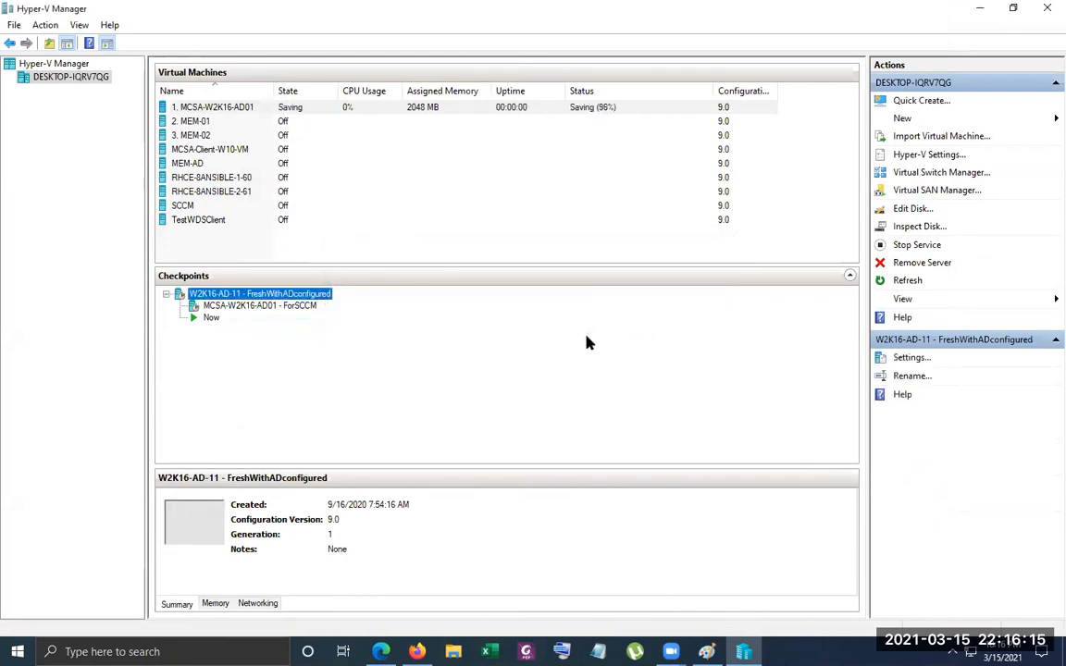
Connect to MCSA-W2K16-AD01, start the virtual machine, and close its connection window
{"action": "right_click", "coordinate": [243, 110]}
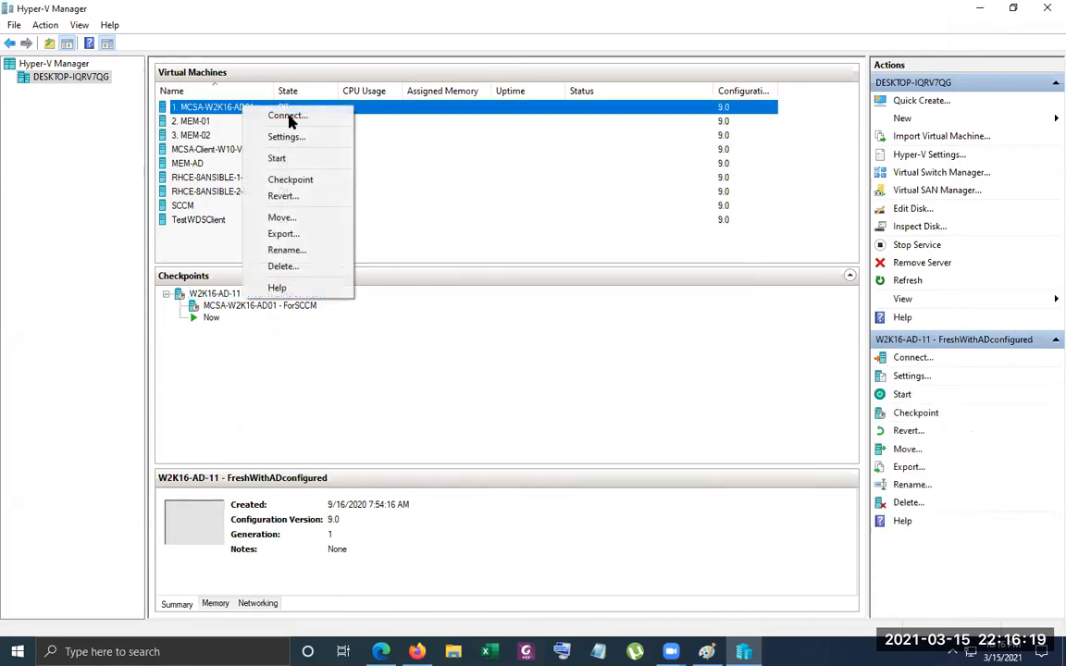
{"action": "left_click", "coordinate": [289, 116]}
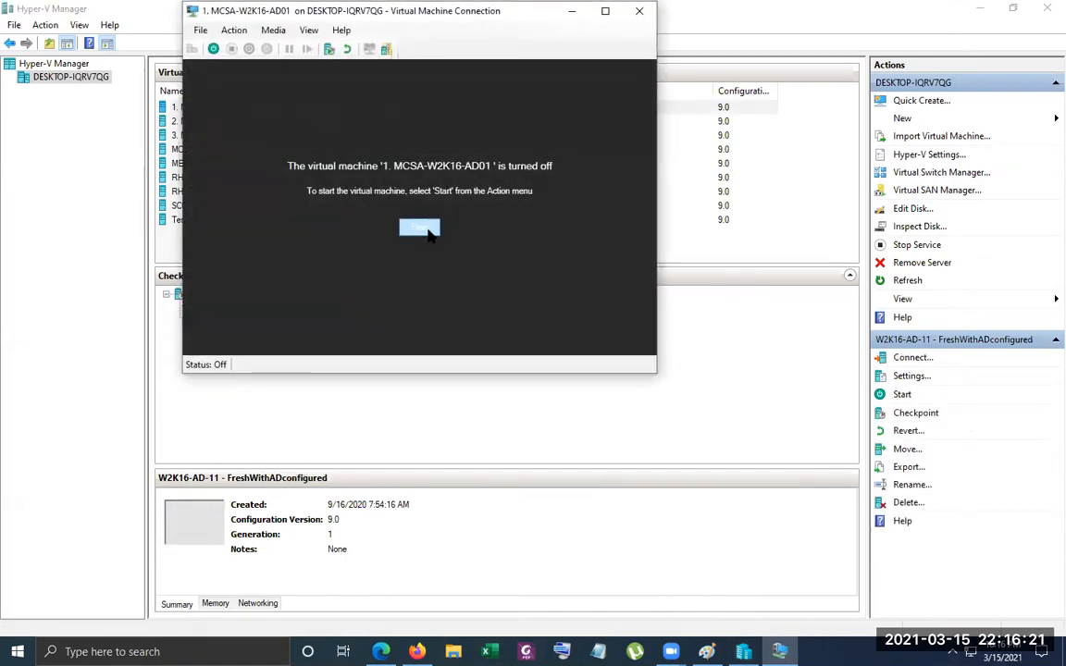
{"action": "left_click", "coordinate": [426, 231]}
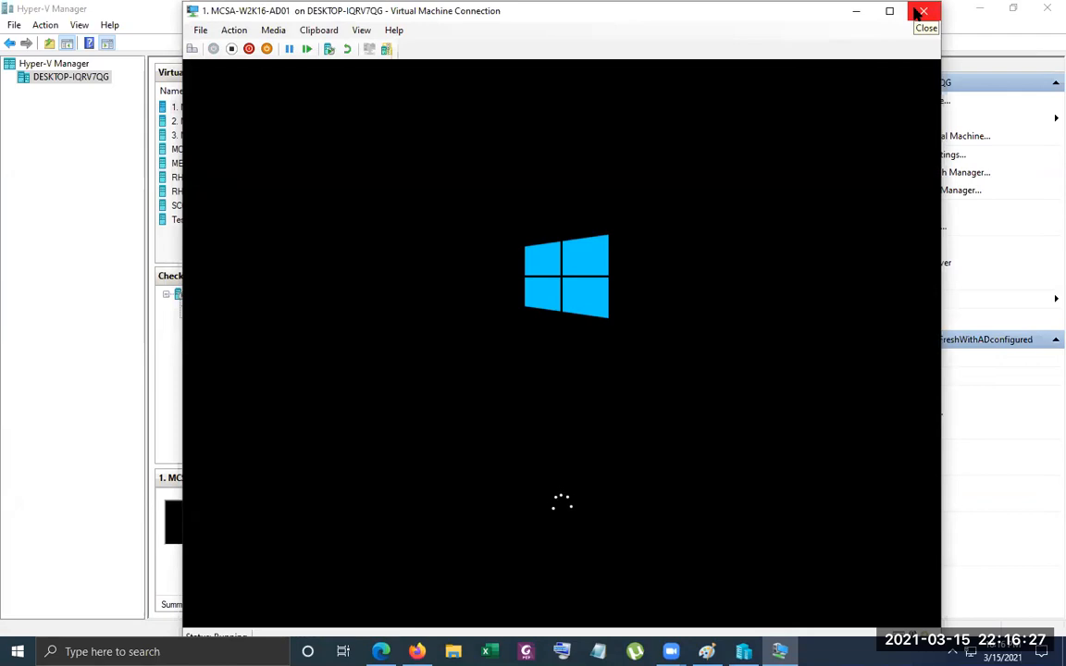
{"action": "left_click", "coordinate": [923, 11]}
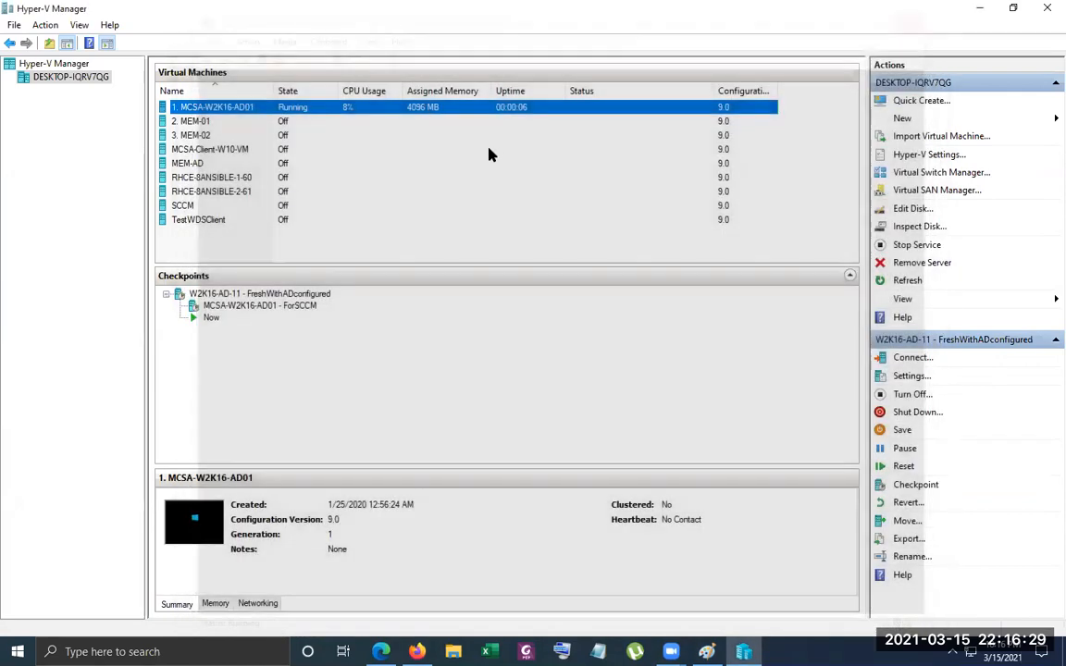
Connect to MEM-AD, start the virtual machine, and close its connection window
{"action": "right_click", "coordinate": [213, 162]}
{"action": "left_click", "coordinate": [282, 171]}
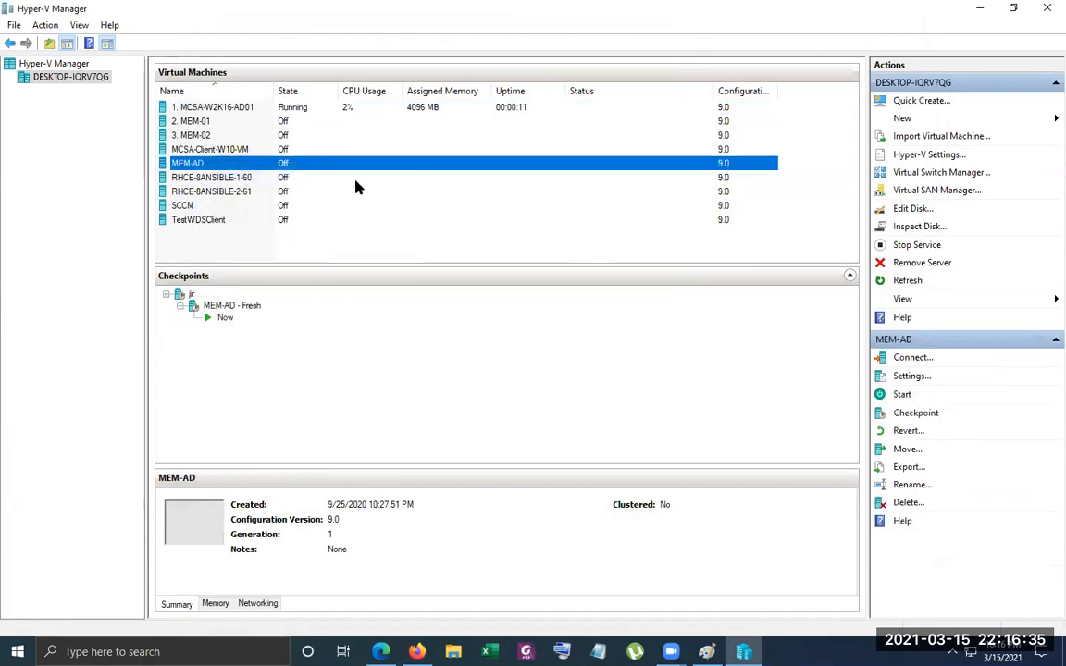
{"action": "left_click", "coordinate": [429, 228]}
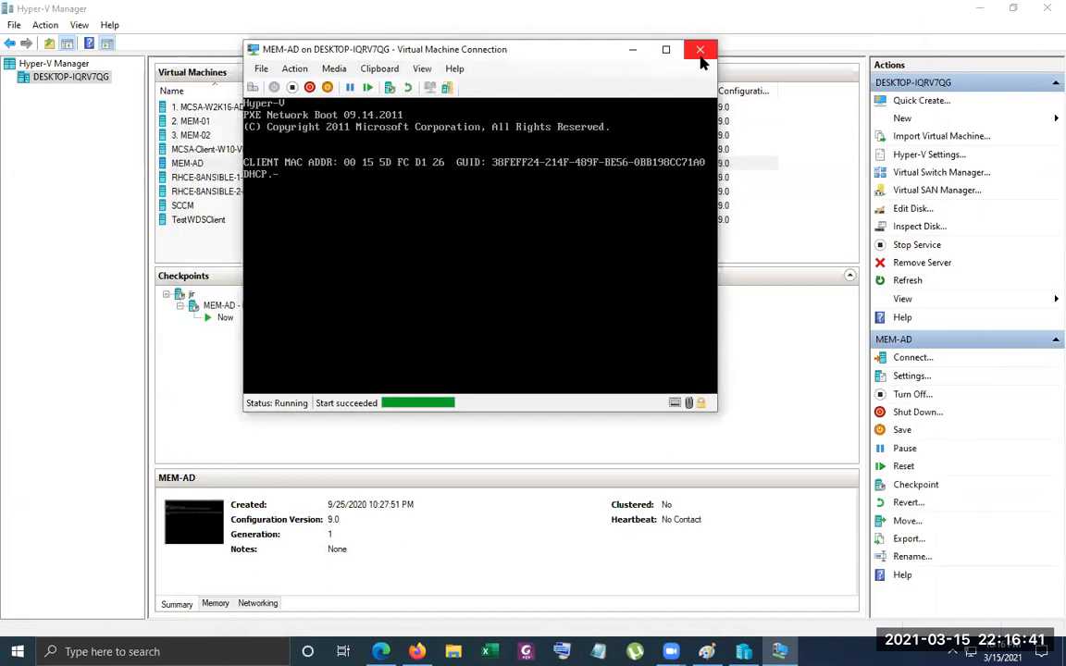
{"action": "left_click", "coordinate": [695, 48]}
Turn off the MEM-AD virtual machine
{"action": "right_click", "coordinate": [211, 150]}
{"action": "left_click", "coordinate": [204, 164]}
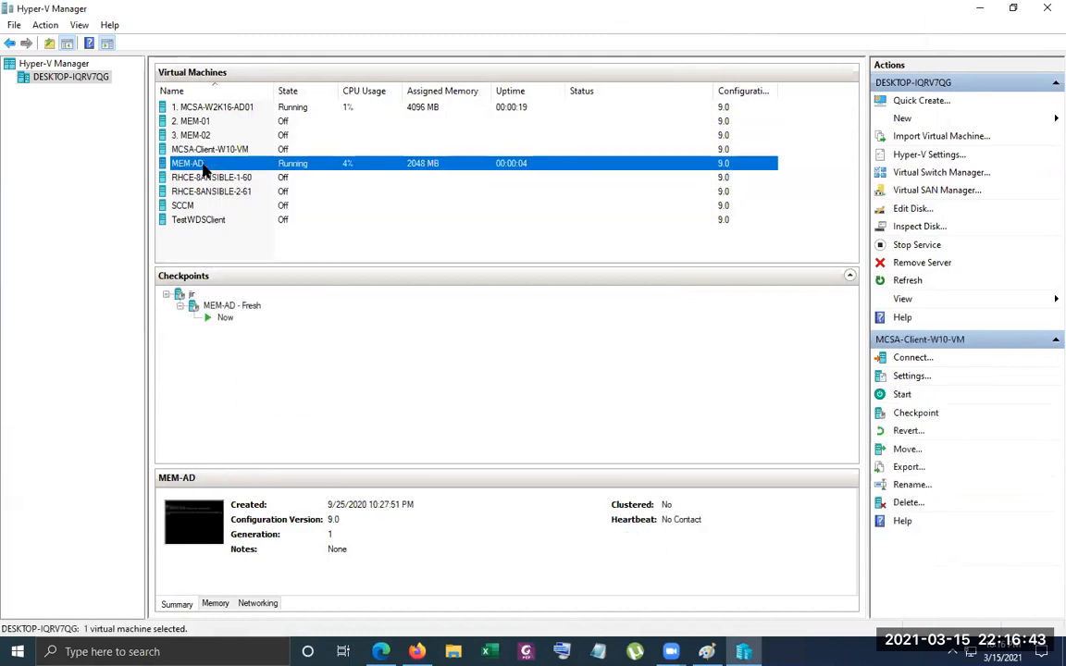
{"action": "right_click", "coordinate": [204, 165]}
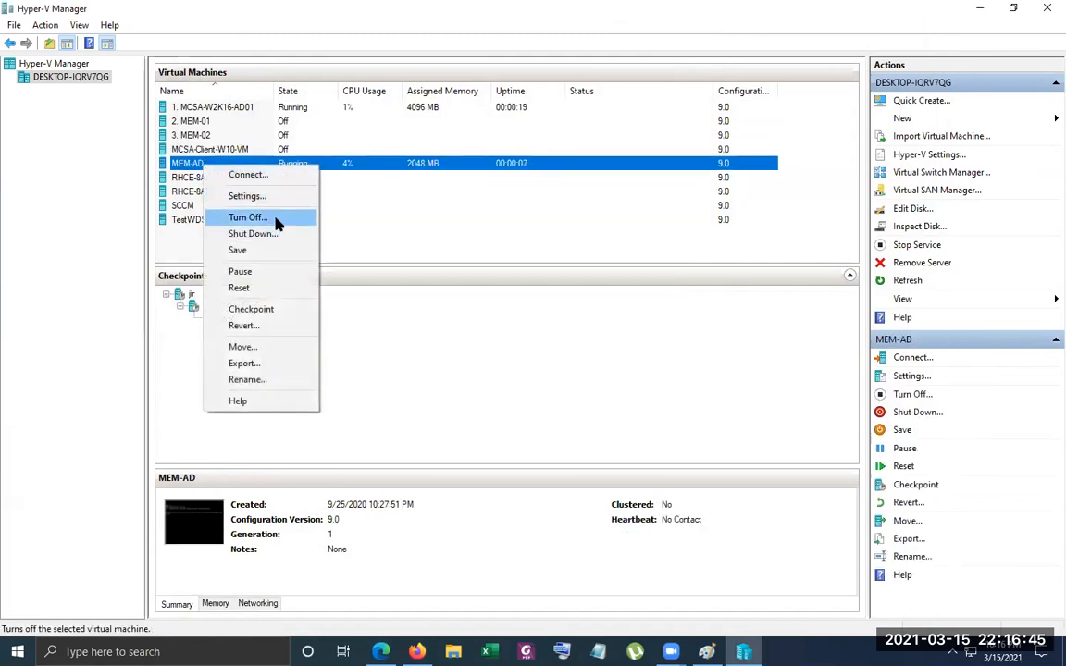
{"action": "left_click", "coordinate": [278, 218]}
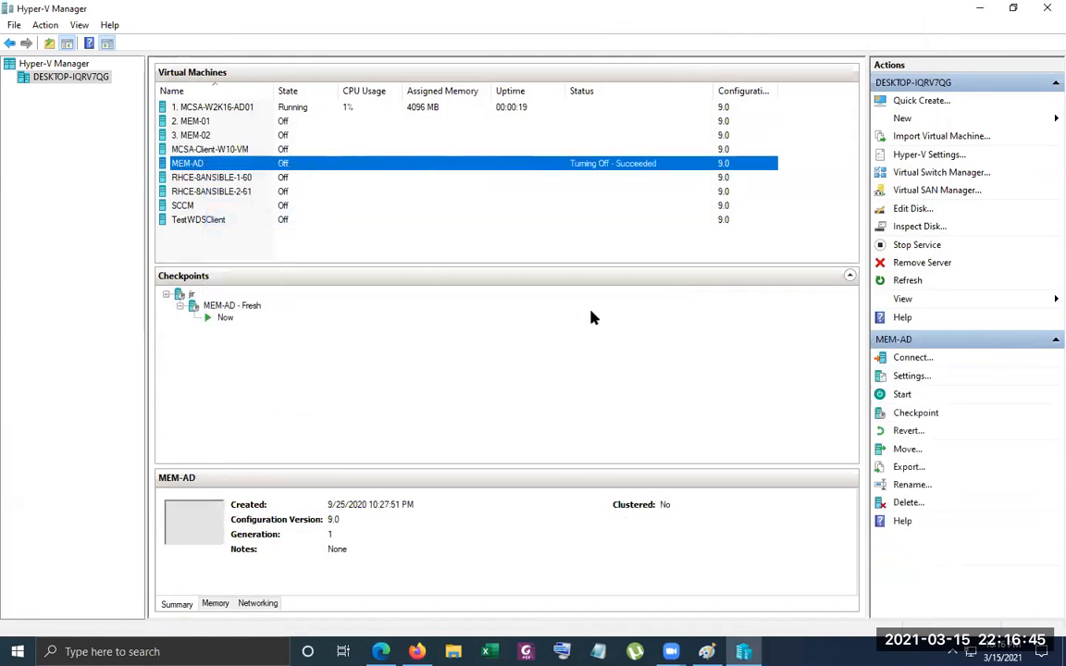
Remove the Legacy Network Adapter from the MEM-AD virtual machine's settings and apply the change
{"action": "right_click", "coordinate": [281, 165]}
{"action": "left_click", "coordinate": [338, 190]}
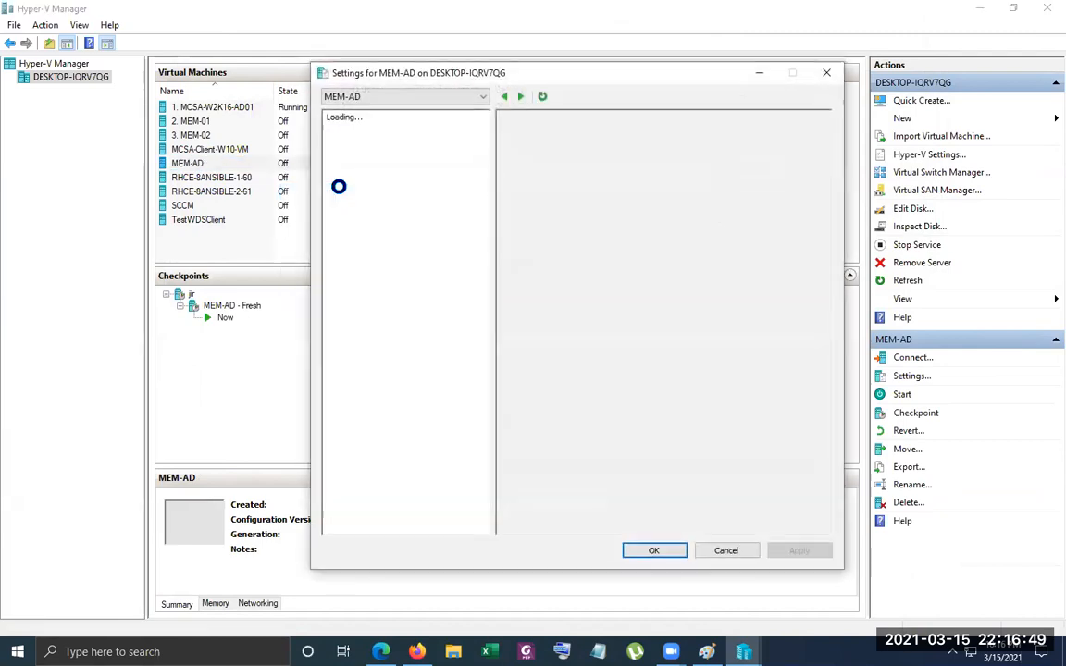
{"action": "left_click", "coordinate": [396, 331]}
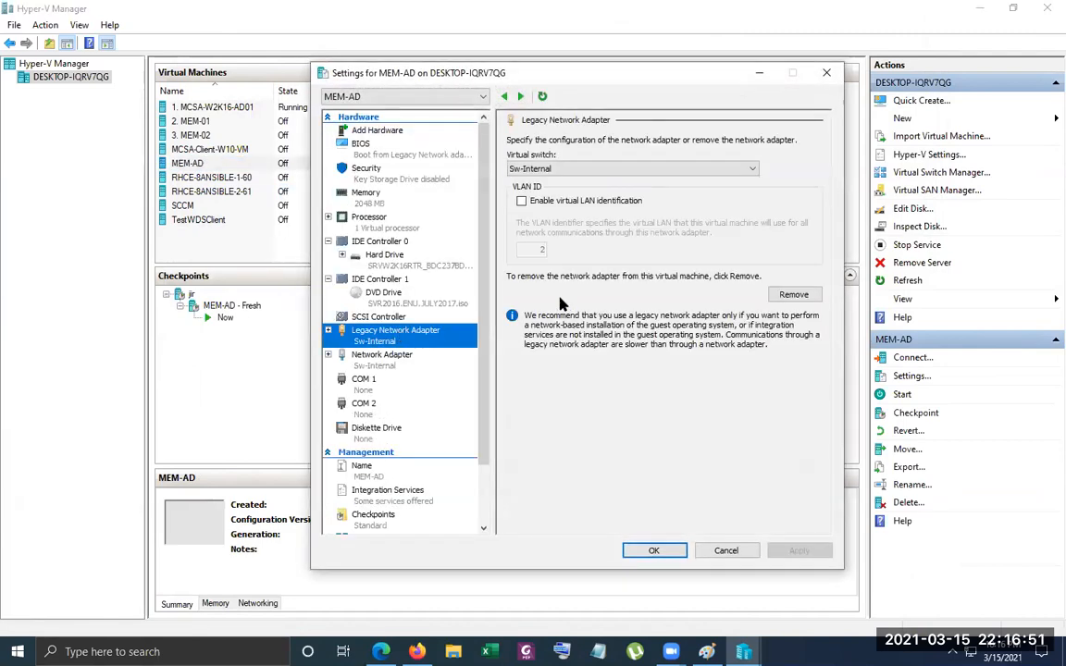
{"action": "left_click", "coordinate": [794, 294]}
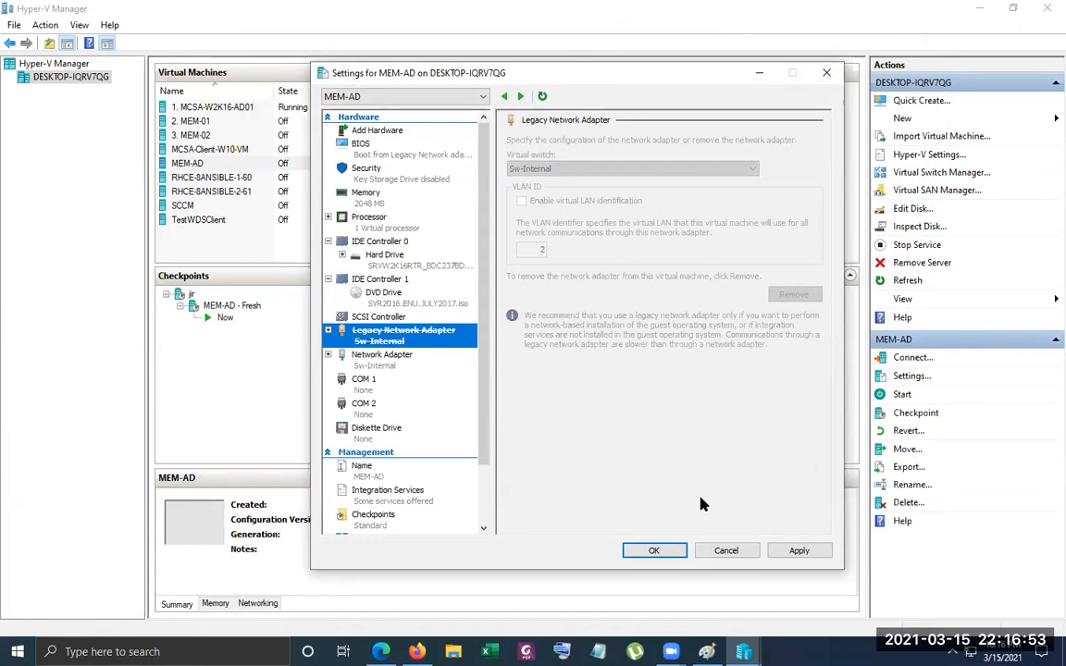
{"action": "left_click", "coordinate": [789, 552]}
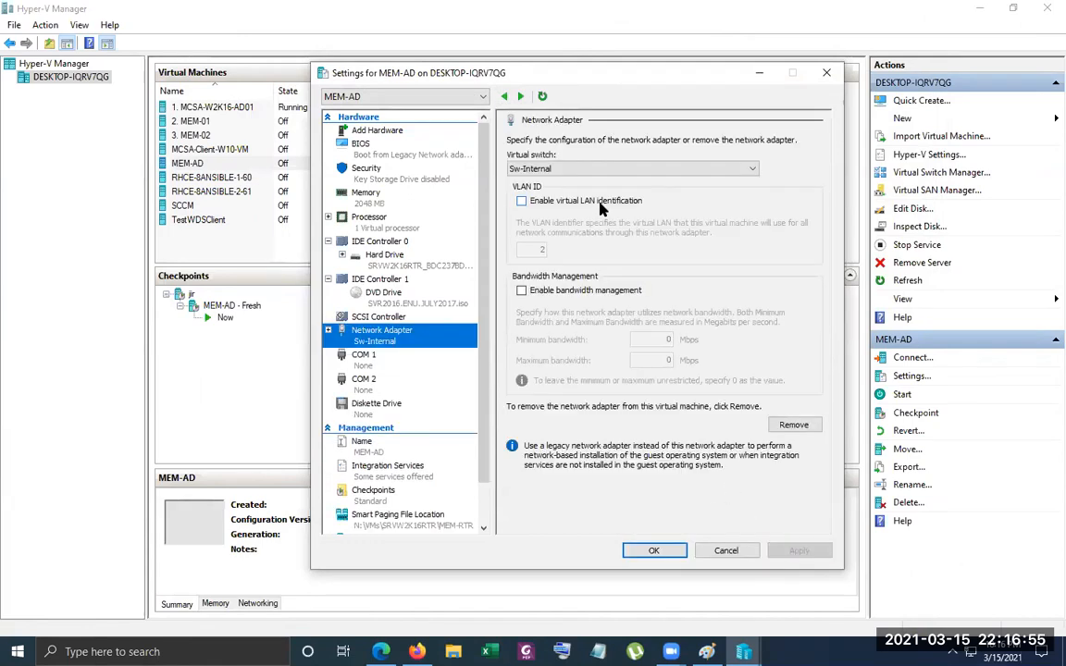
Connect MEM-AD's remaining network adapter to the BR-EX virtual switch and save the settings
{"action": "left_click", "coordinate": [635, 169]}
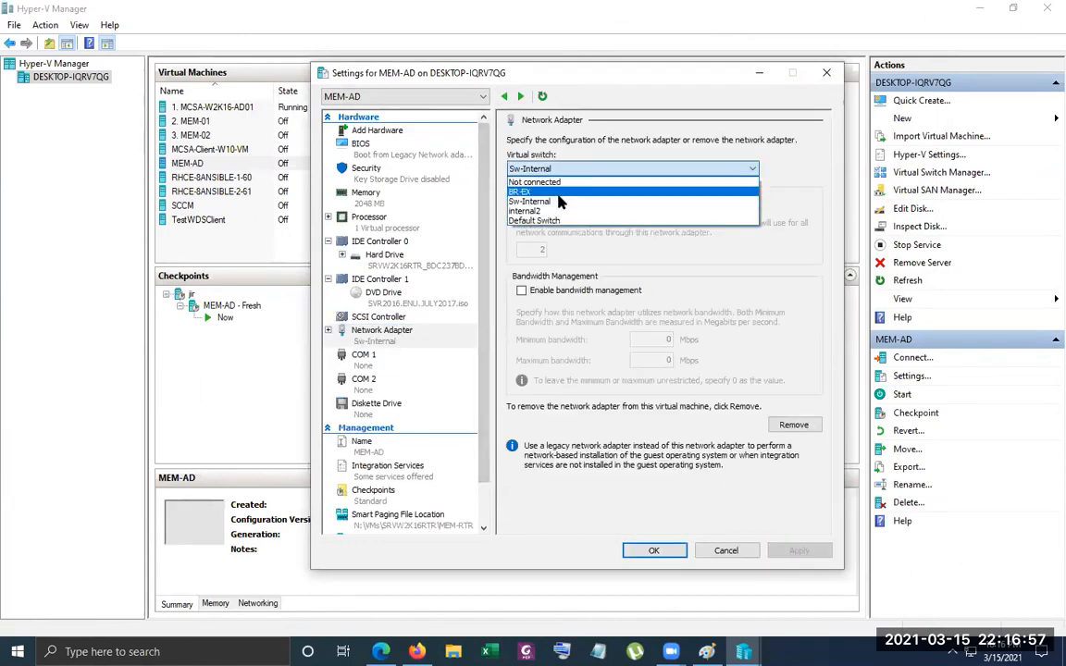
{"action": "left_click", "coordinate": [546, 209]}
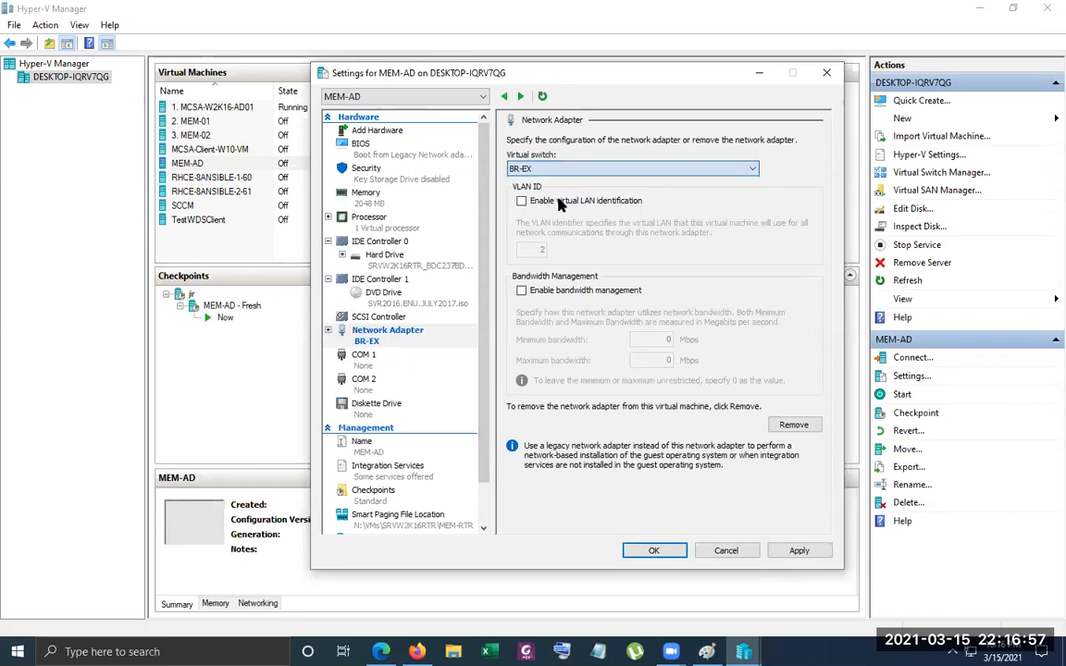
{"action": "left_click", "coordinate": [655, 552]}
Connect to the MEM-AD virtual machine and start it
{"action": "left_click", "coordinate": [225, 152]}
{"action": "right_click", "coordinate": [225, 155]}
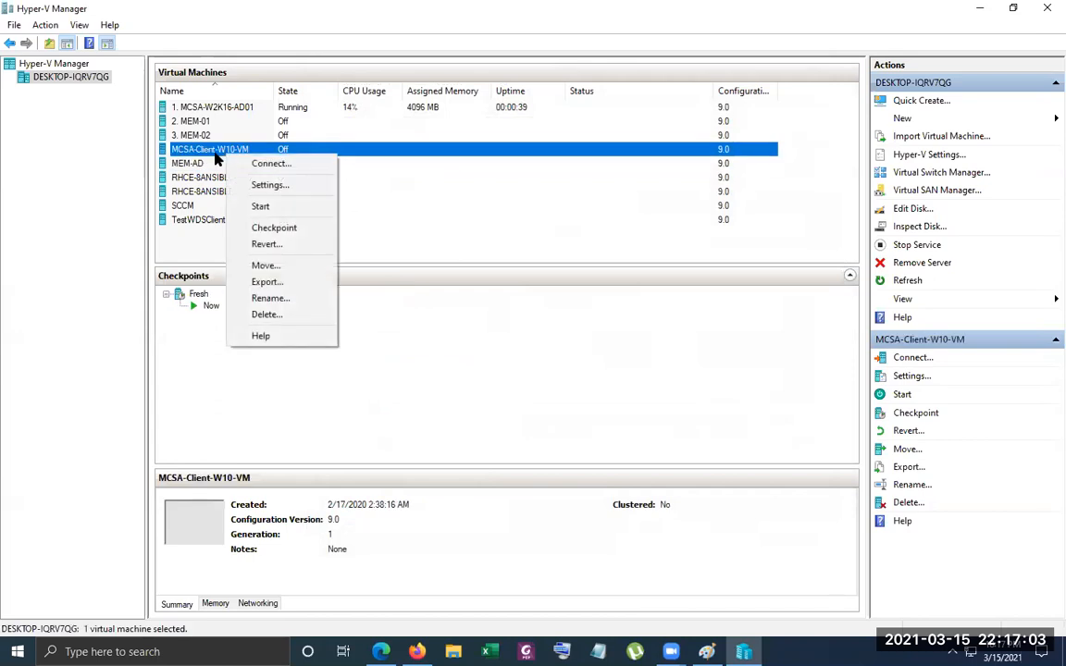
{"action": "left_click", "coordinate": [196, 163]}
{"action": "right_click", "coordinate": [196, 163]}
{"action": "left_click", "coordinate": [245, 172]}
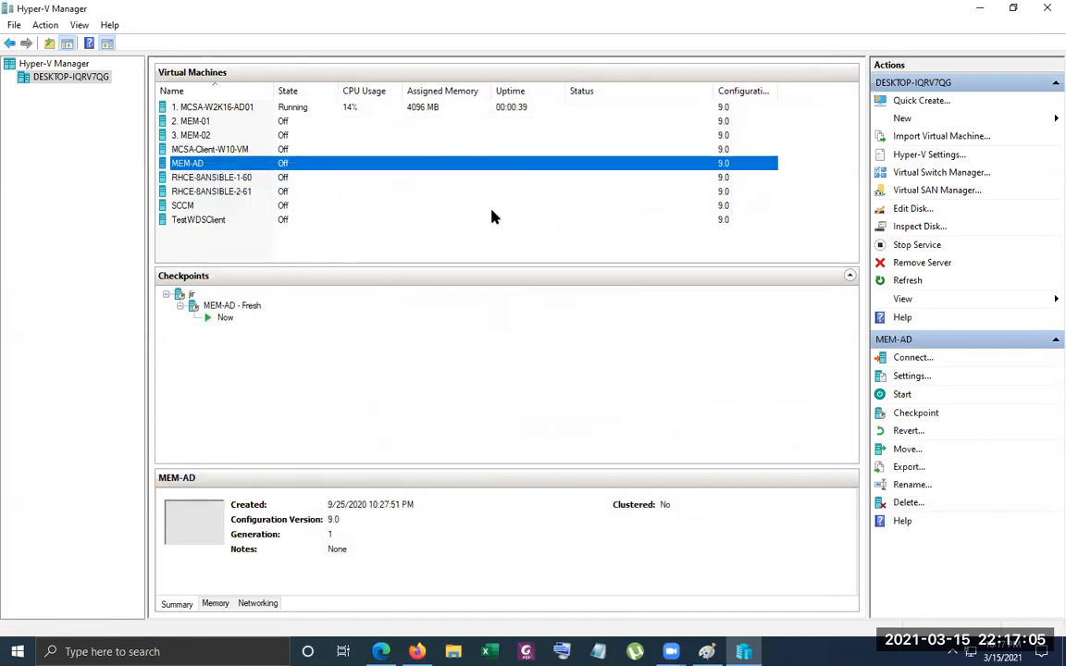
{"action": "left_click", "coordinate": [479, 263]}
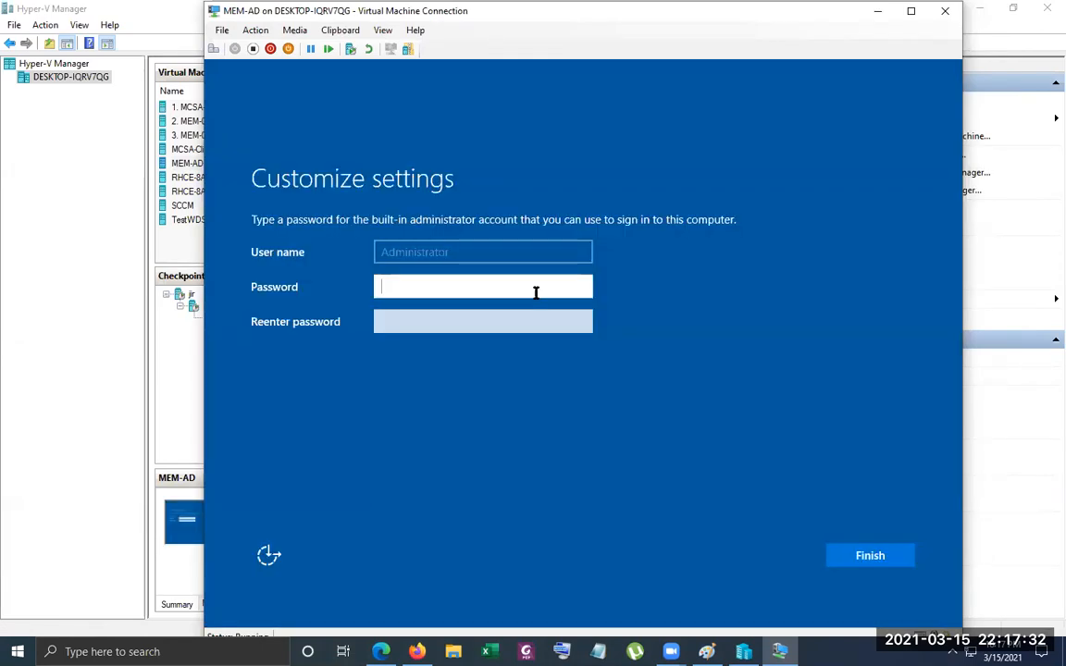
Enter and re-enter the built-in administrator account's password on MEM-AD and finish the setup
{"action": "type", "text": "•••••"}
{"action": "type", "text": "•••"}
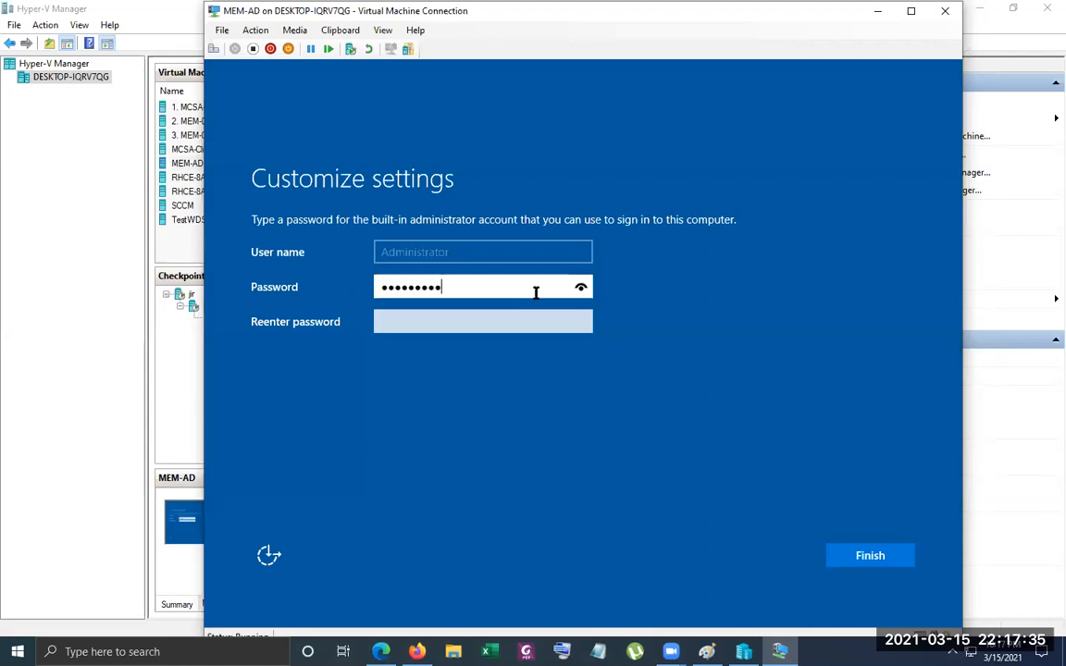
{"action": "key", "text": "Tab"}
{"action": "type", "text": "•••••••••"}
{"action": "key", "text": "Return"}
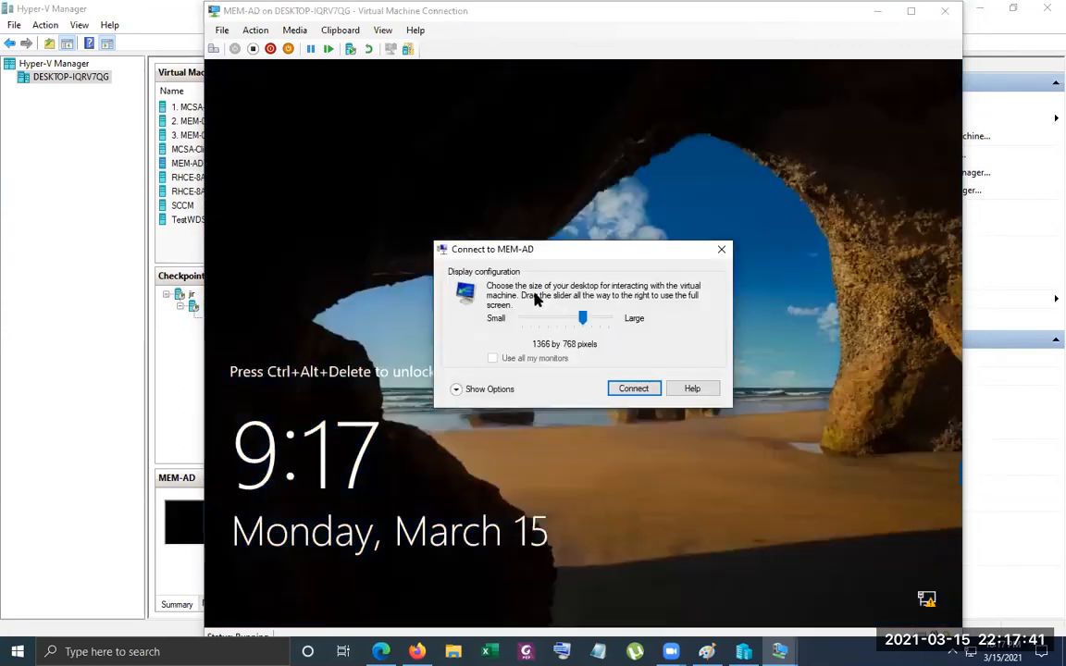
Dismiss the display configuration for MEM-AD, unlock the server, and sign in as Administrator with the account password
{"action": "left_click", "coordinate": [721, 249]}
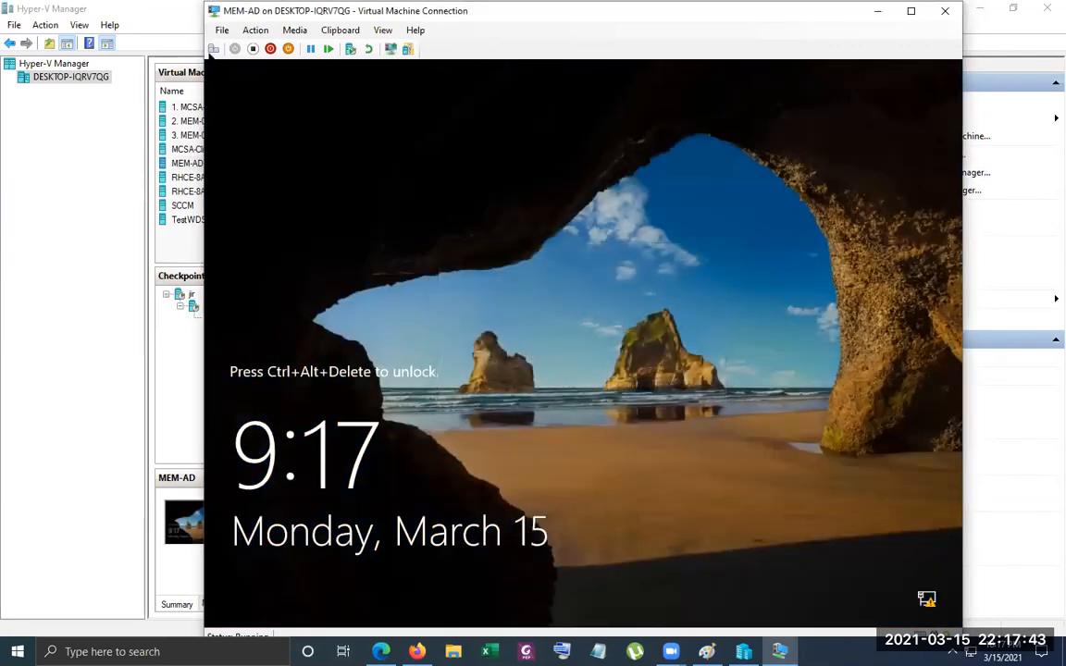
{"action": "key", "text": "ctrl+alt+End"}
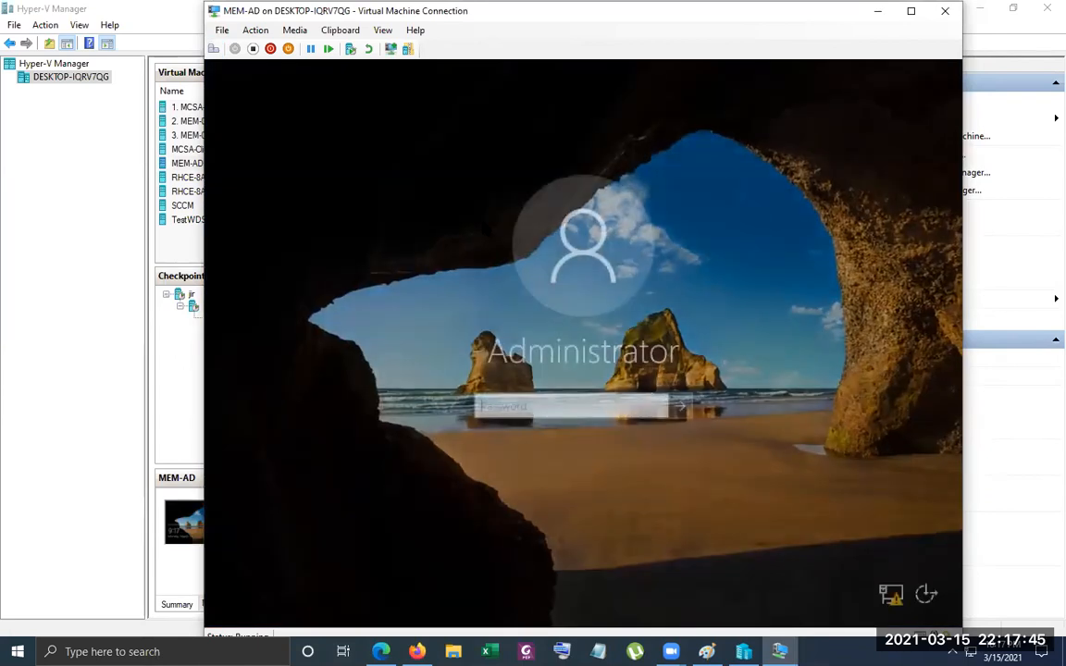
{"action": "type", "text": "•••••••••"}
{"action": "key", "text": "Return"}
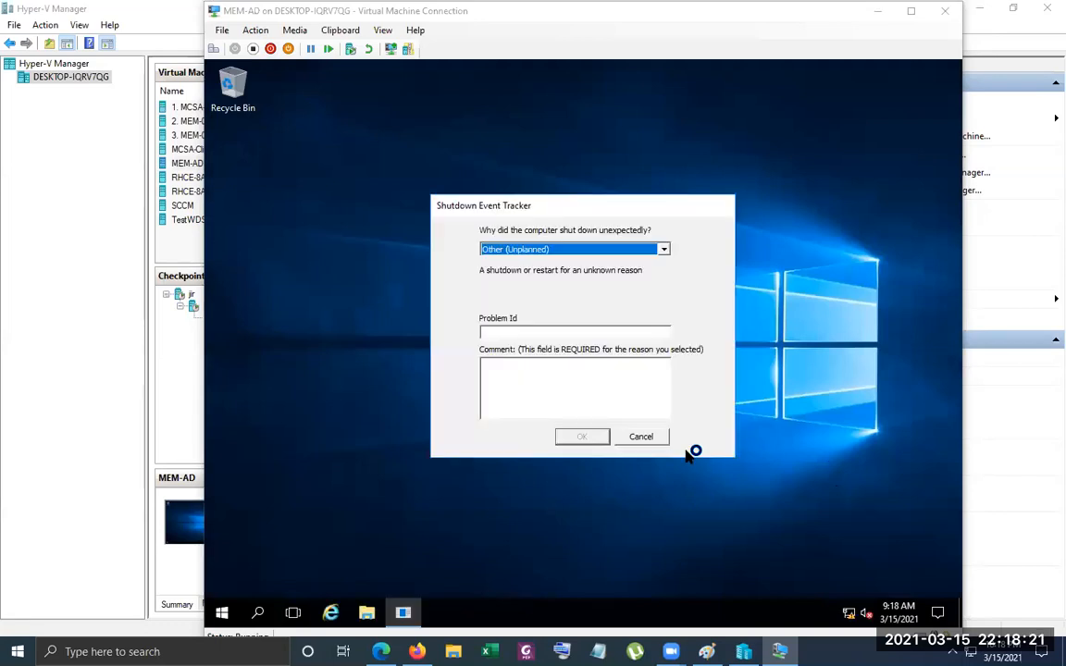
Dismiss the Shutdown Event Tracker on MEM-AD and open the server's System information
{"action": "left_click", "coordinate": [642, 437]}
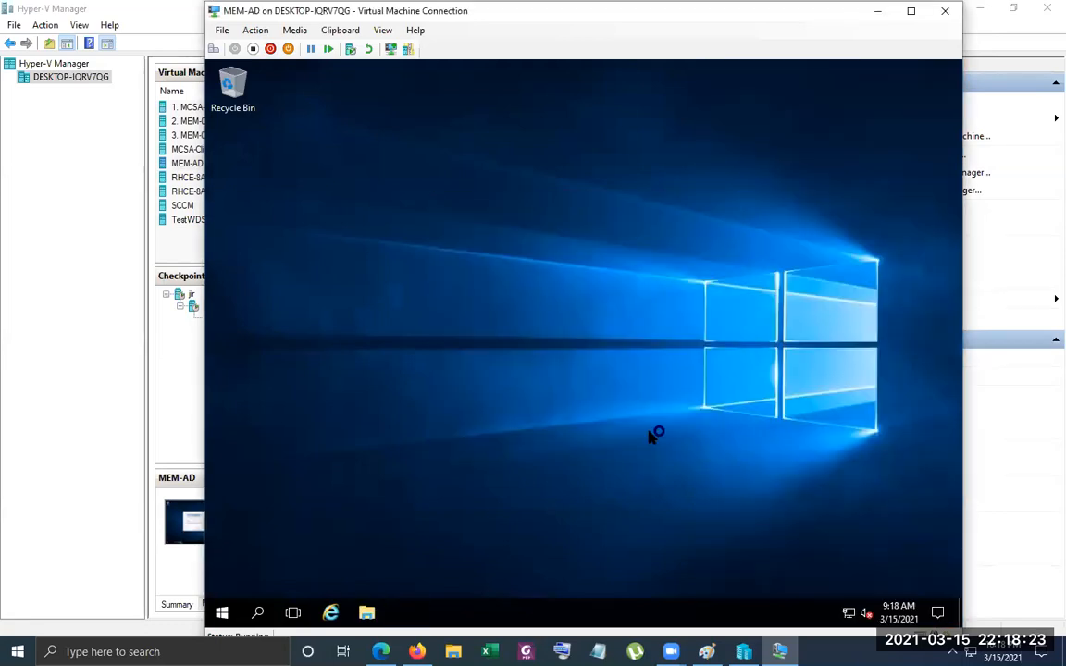
{"action": "right_click", "coordinate": [224, 612]}
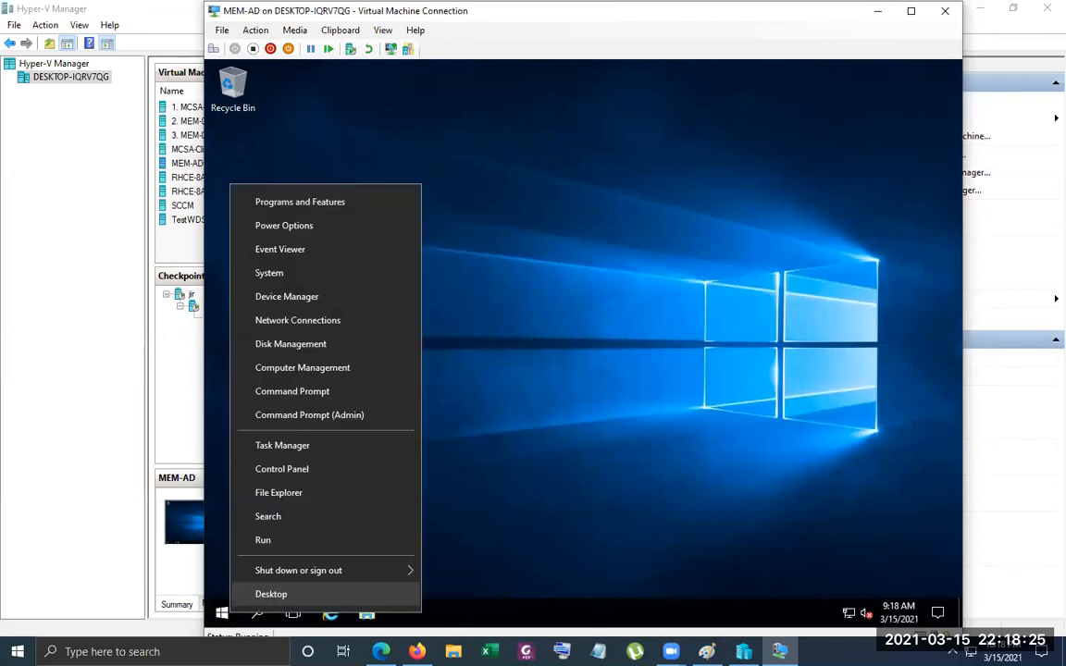
{"action": "left_click", "coordinate": [278, 273]}
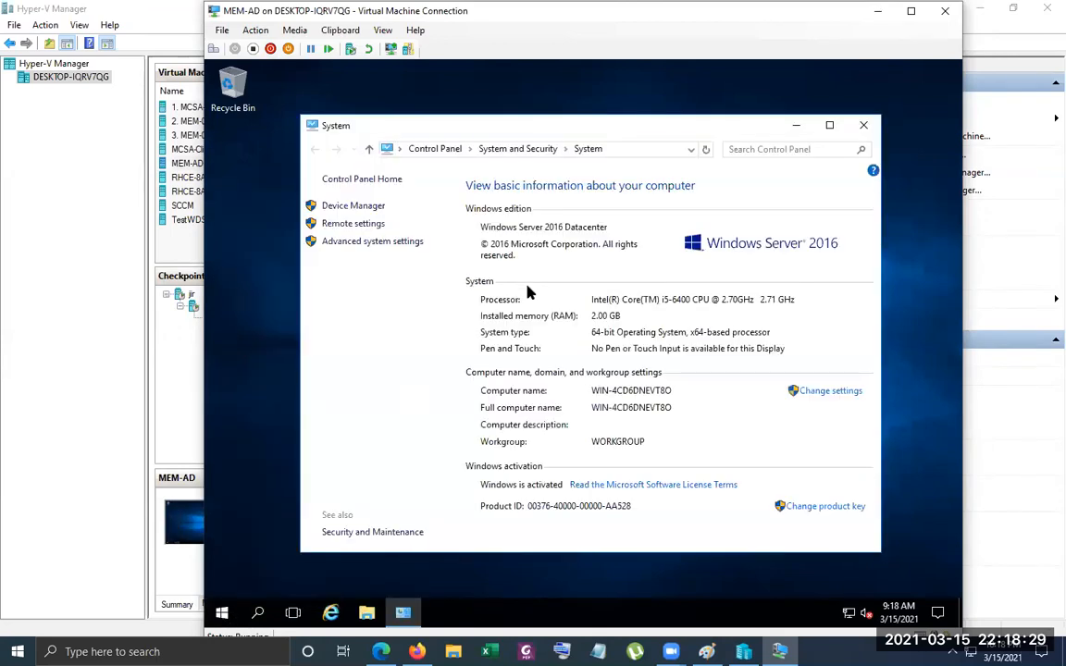
Change the server's computer name to RODC-SVR01 in the system settings and acknowledge the restart requirement
{"action": "left_click", "coordinate": [849, 394]}
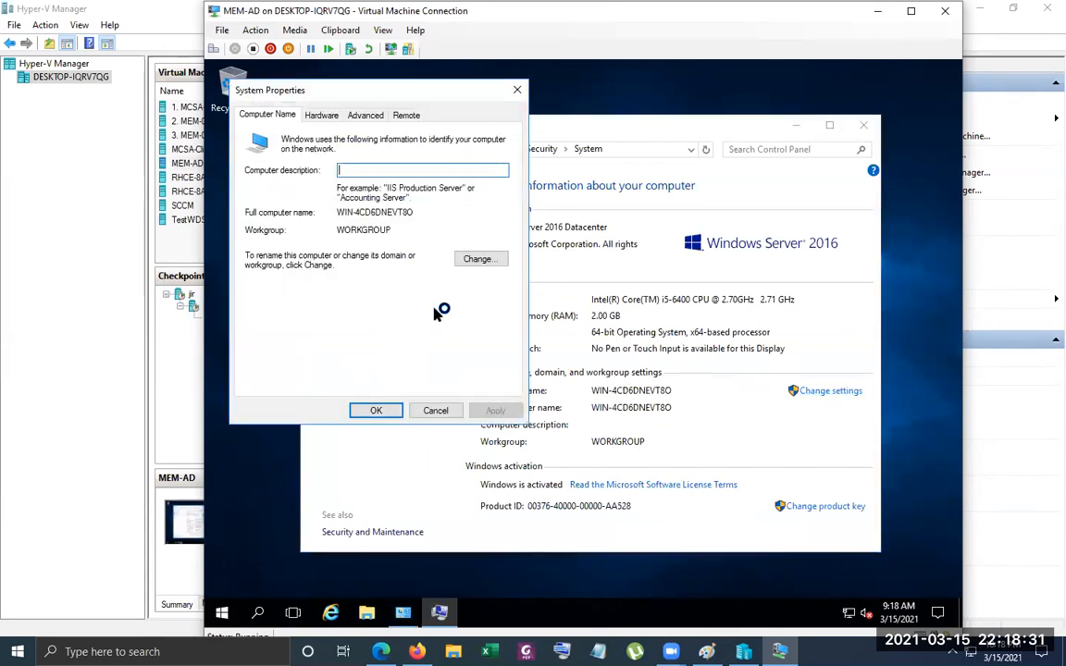
{"action": "left_click", "coordinate": [476, 260]}
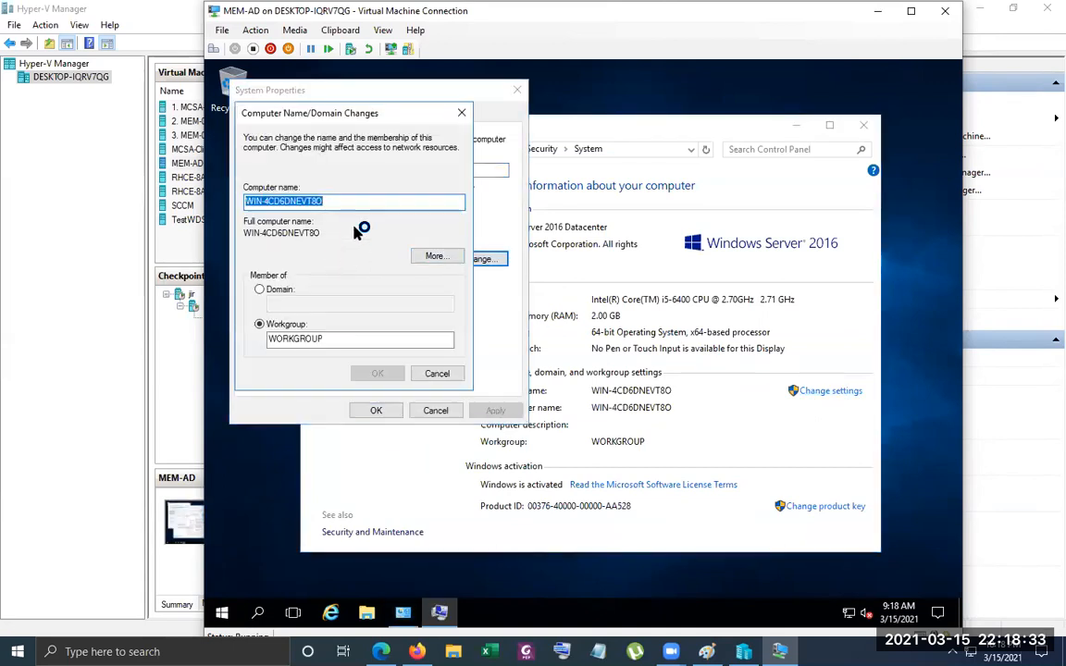
{"action": "type", "text": "R"}
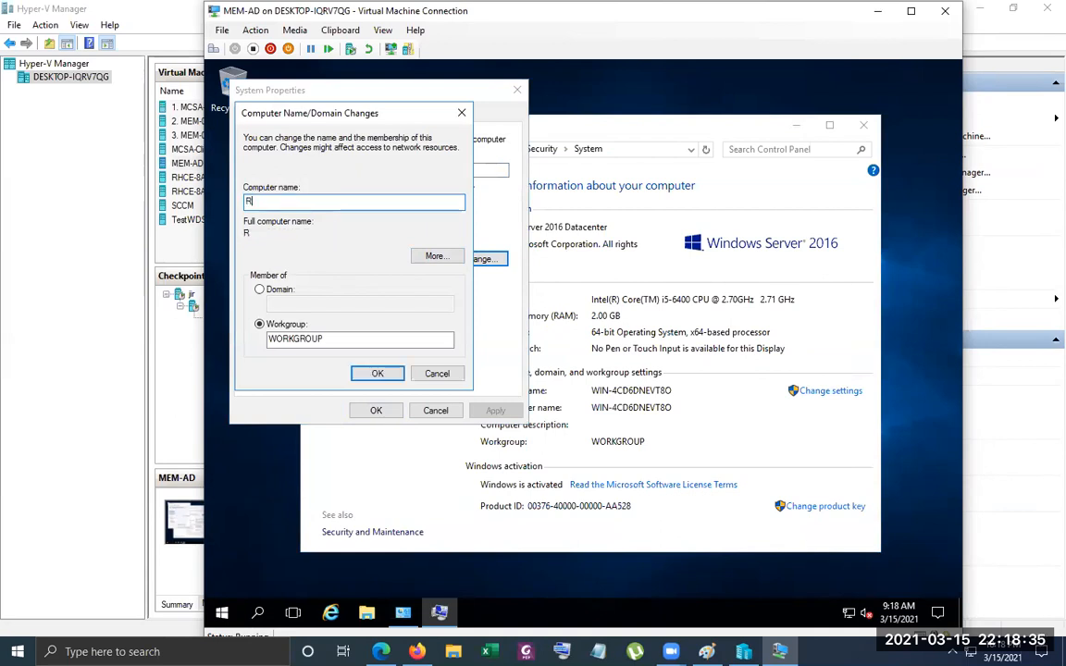
{"action": "type", "text": "ODC-SVR01"}
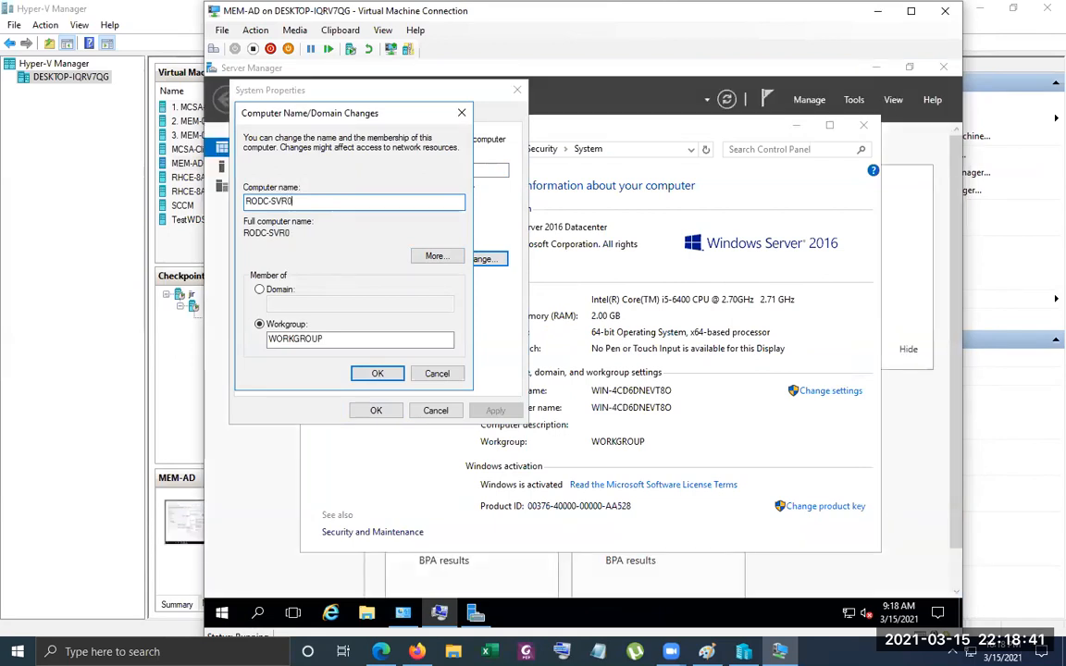
{"action": "left_click", "coordinate": [378, 373]}
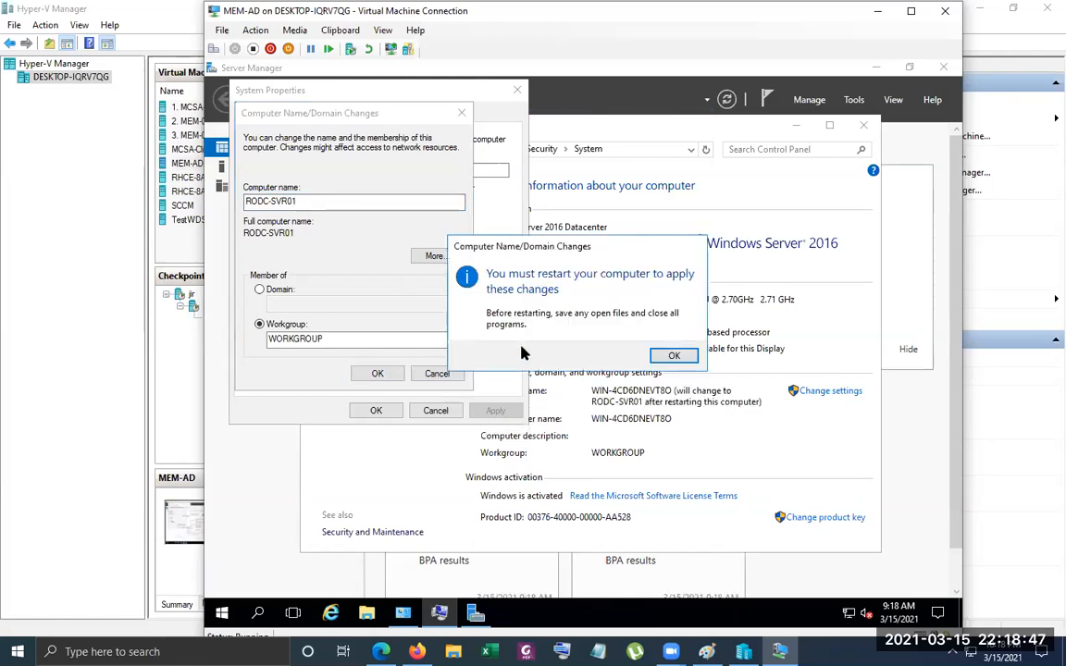
{"action": "left_click", "coordinate": [672, 356]}
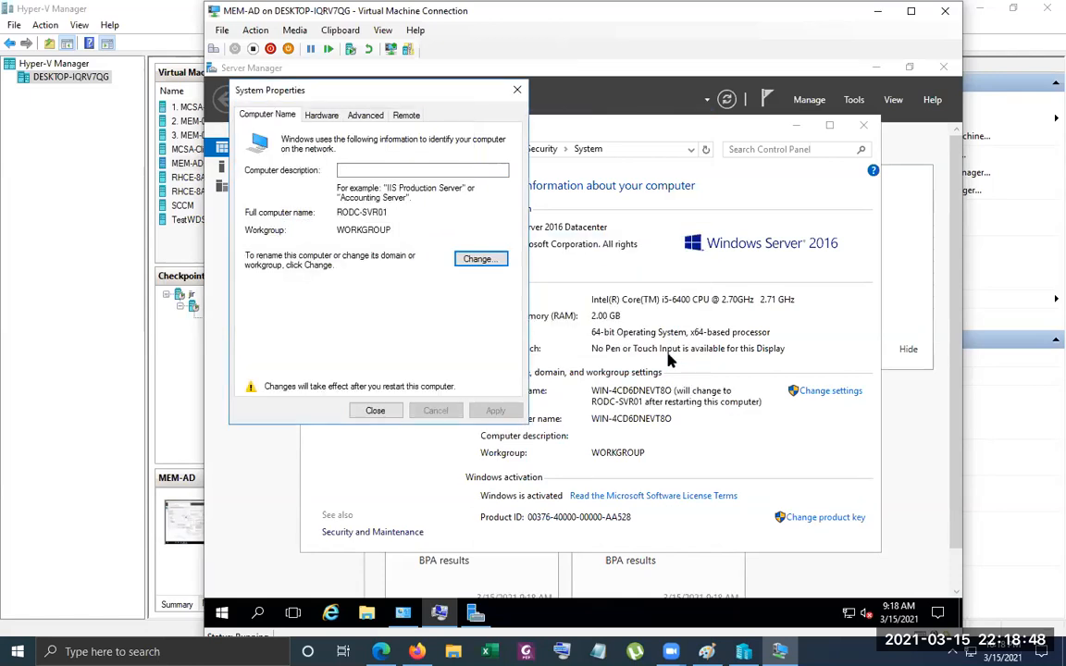
Close the system properties, postpone the restart, and close the System window
{"action": "left_click", "coordinate": [373, 412]}
{"action": "left_click", "coordinate": [659, 350]}
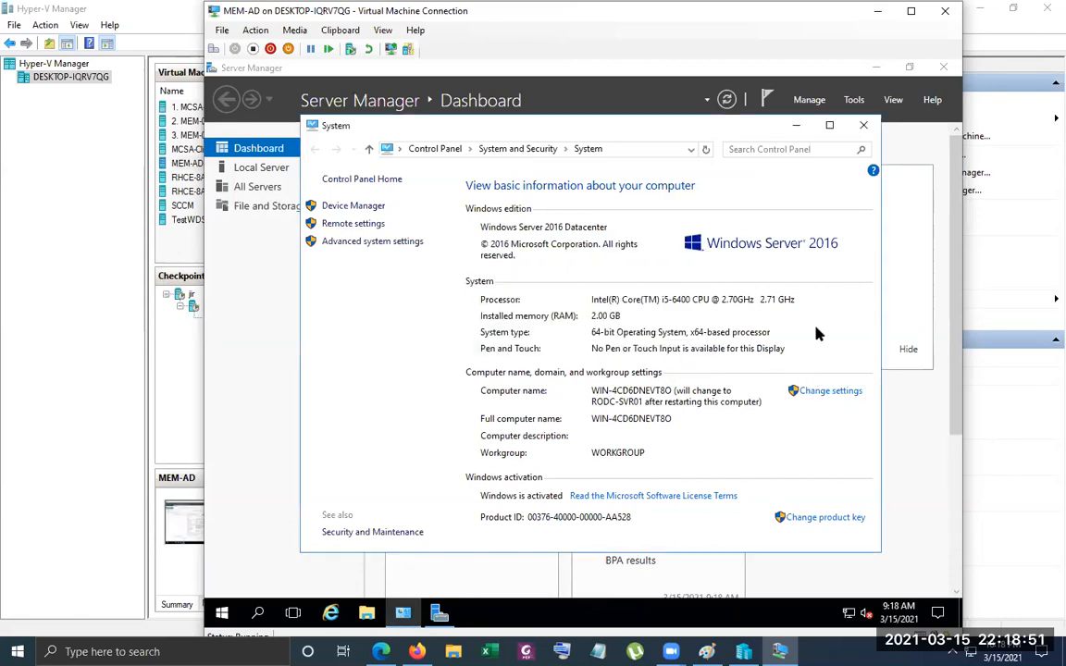
{"action": "left_click", "coordinate": [868, 130]}
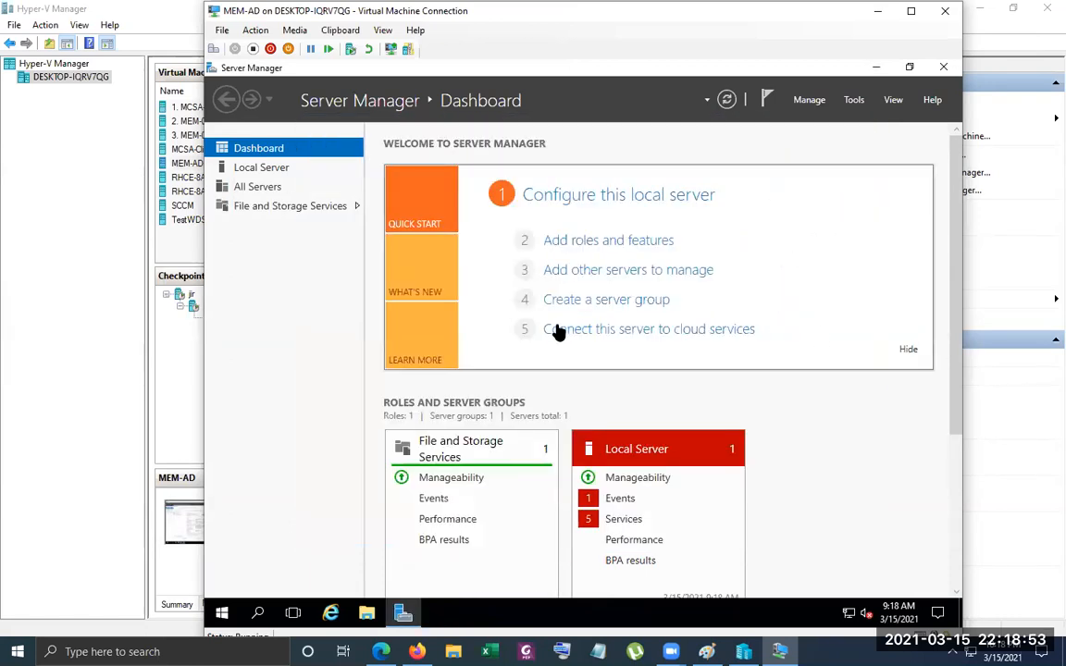
Open the Ethernet connection's status from the local server's properties and review its network connection details
{"action": "left_click", "coordinate": [274, 172]}
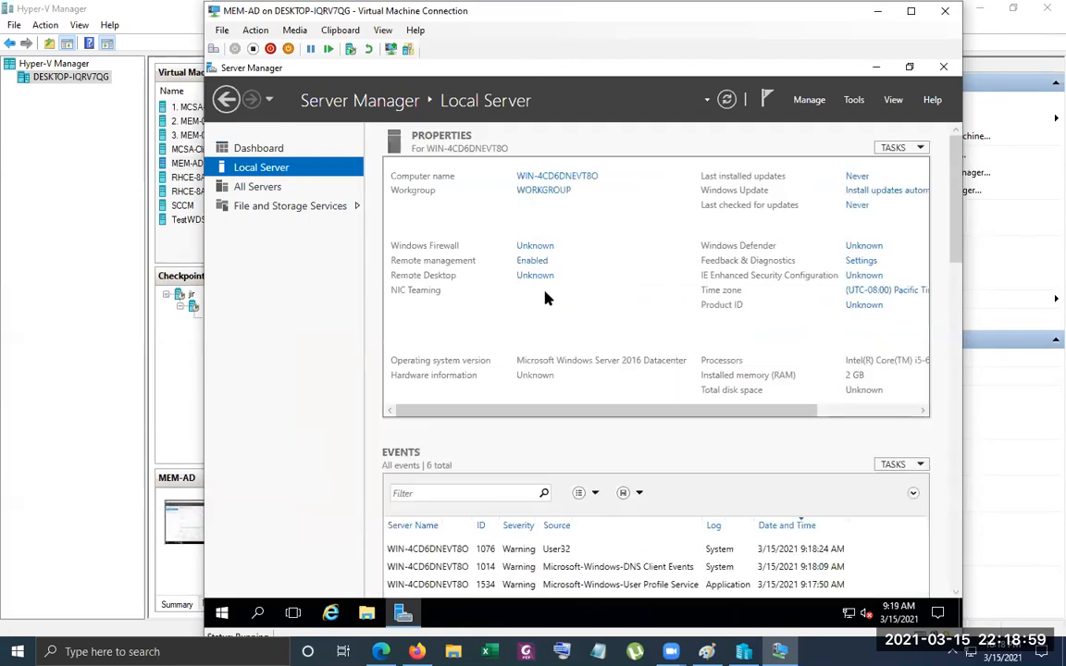
{"action": "left_click", "coordinate": [544, 309]}
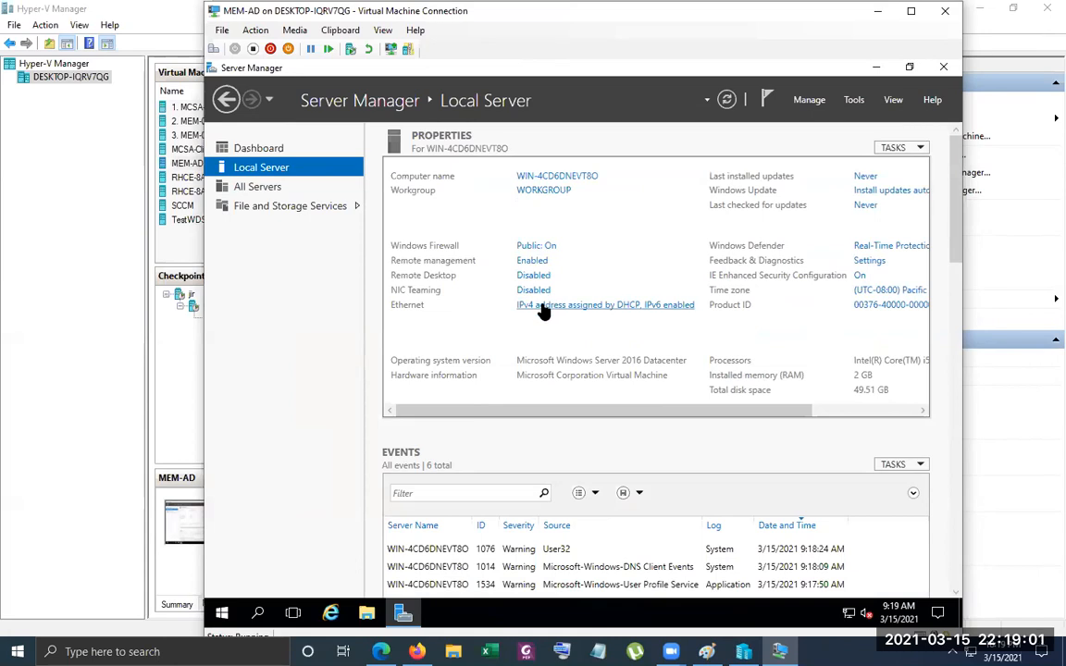
{"action": "double_click", "coordinate": [372, 200]}
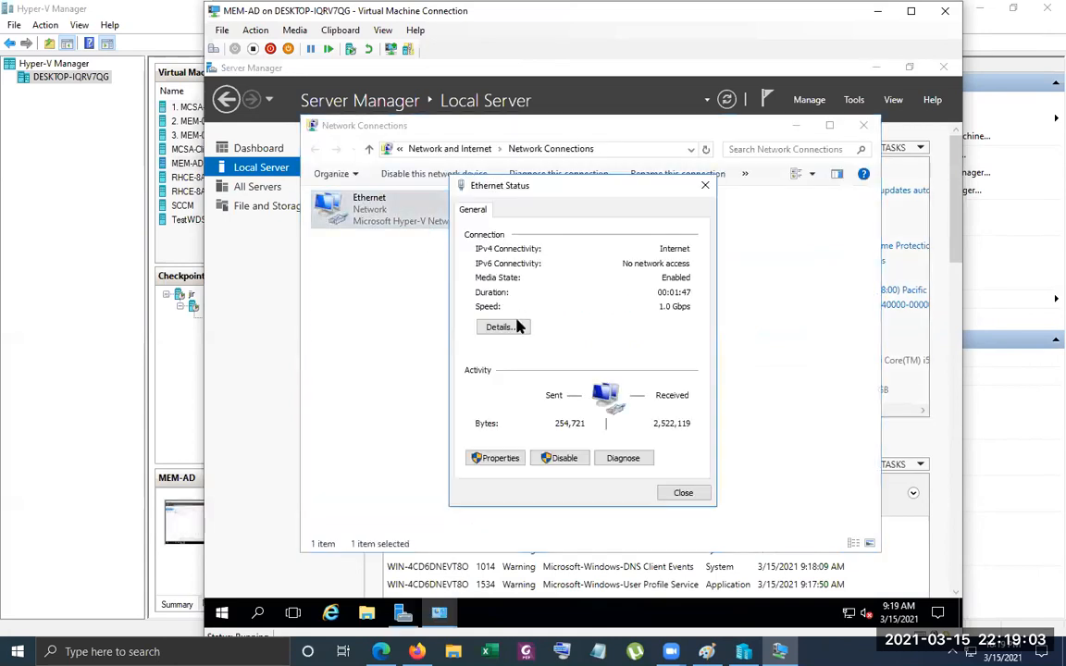
{"action": "left_click", "coordinate": [503, 328]}
{"action": "left_click", "coordinate": [701, 219]}
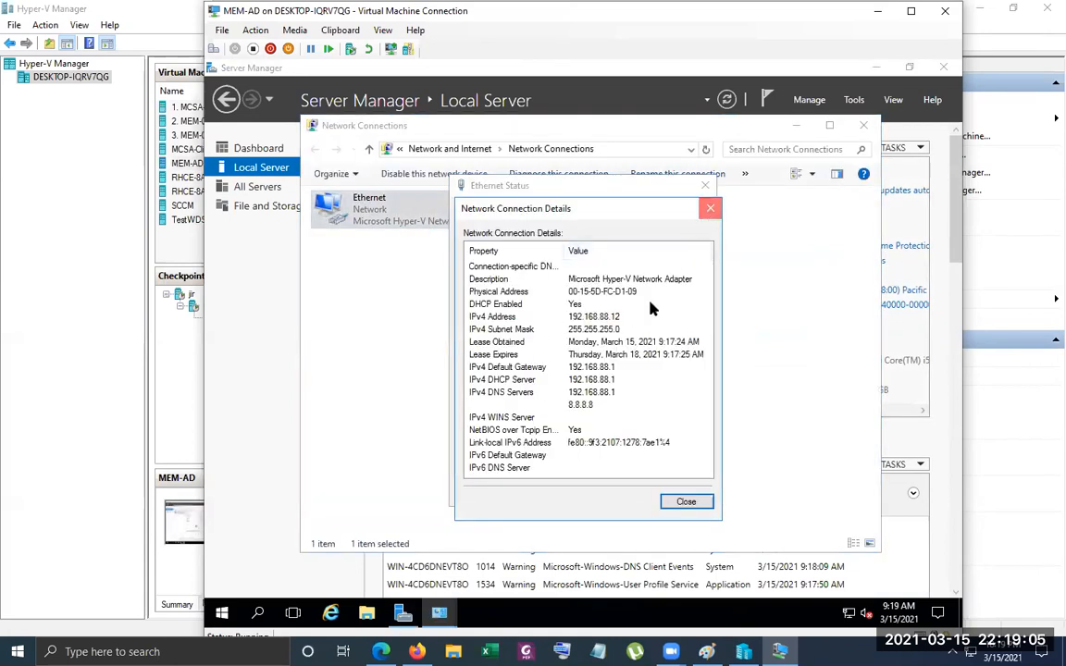
Disable Internet Protocol Version 6 for the Ethernet adapter and open the Internet Protocol Version 4 properties
{"action": "left_click", "coordinate": [483, 459]}
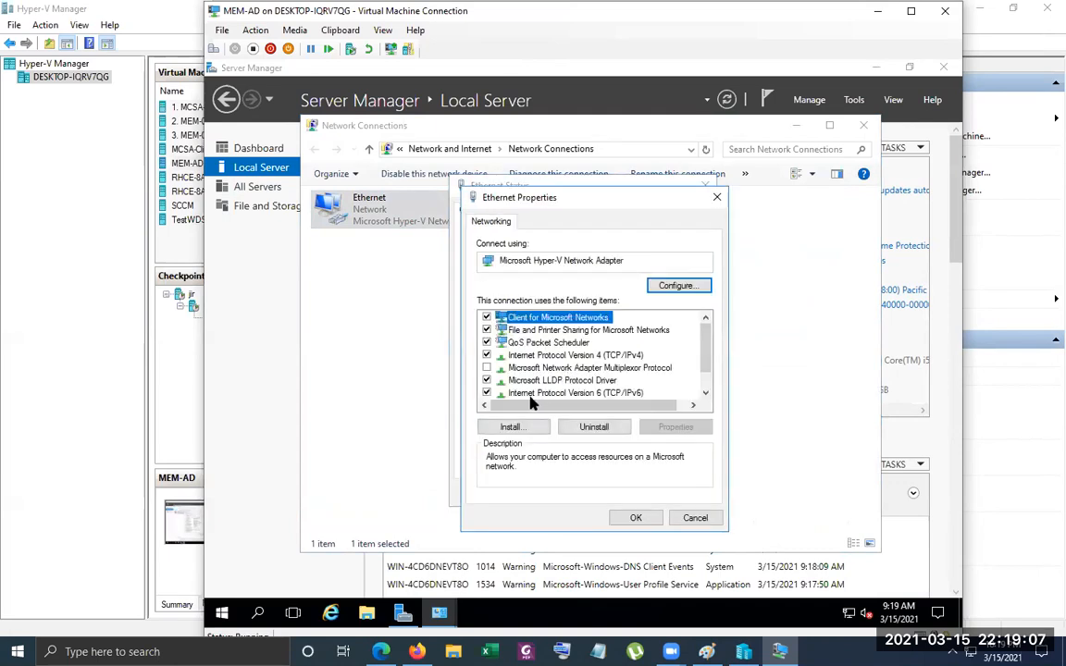
{"action": "left_click", "coordinate": [519, 392]}
{"action": "double_click", "coordinate": [574, 355]}
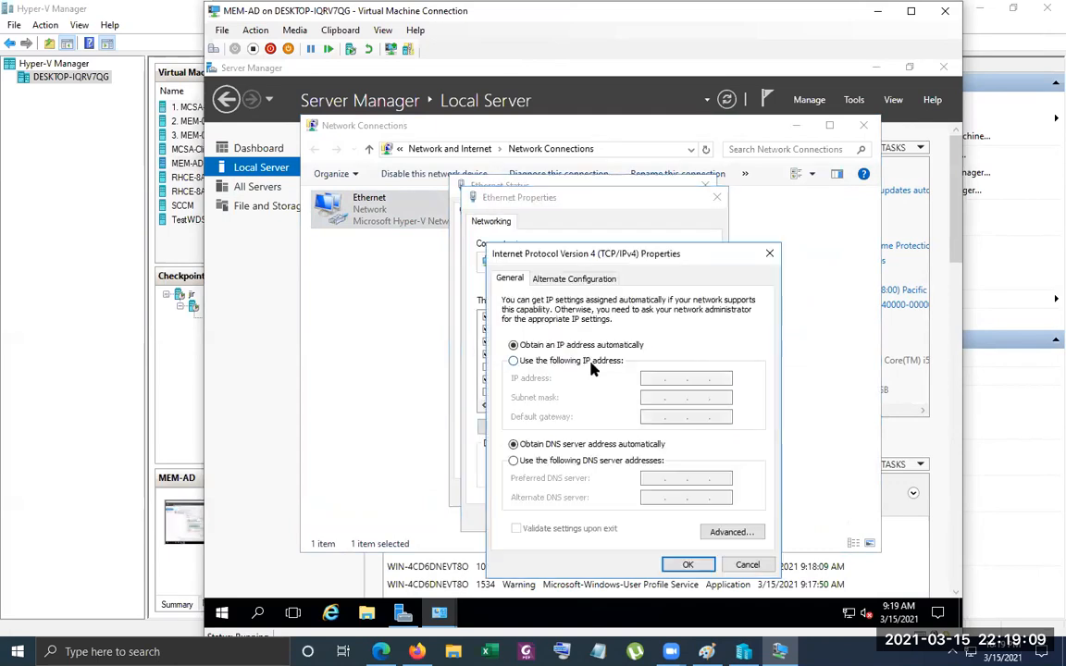
Give Ethernet the static IP address 192.168.88.11, subnet mask 255.255.255.0 and a default gateway on the 192.168.88 network
{"action": "left_click", "coordinate": [590, 361]}
{"action": "left_click", "coordinate": [720, 379]}
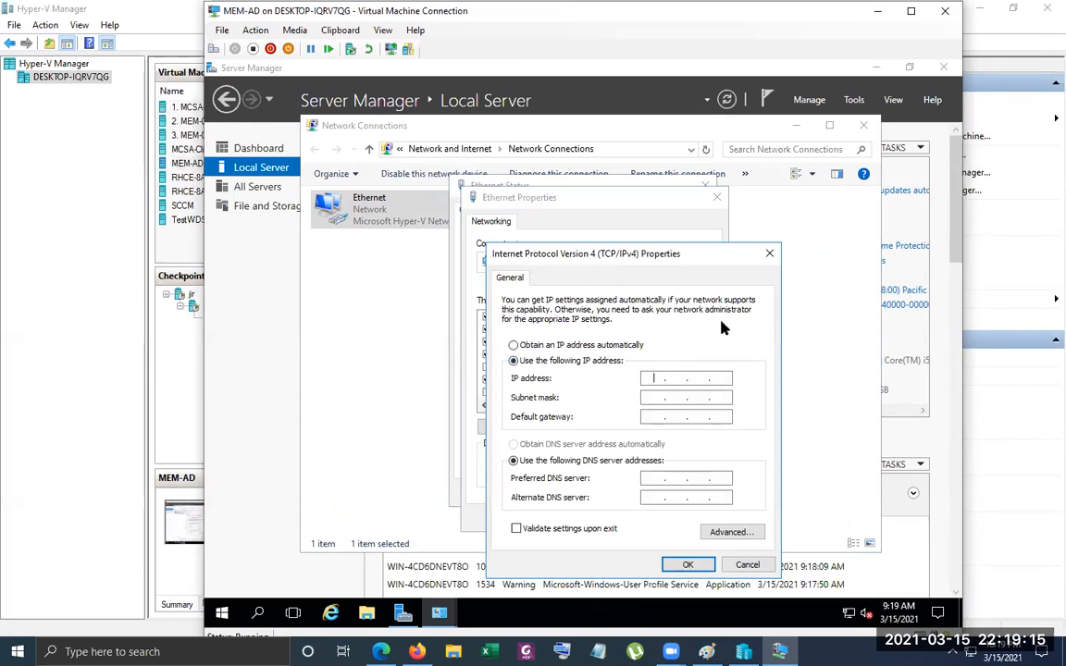
{"action": "type", "text": "192 . 168 . 88 . 11"}
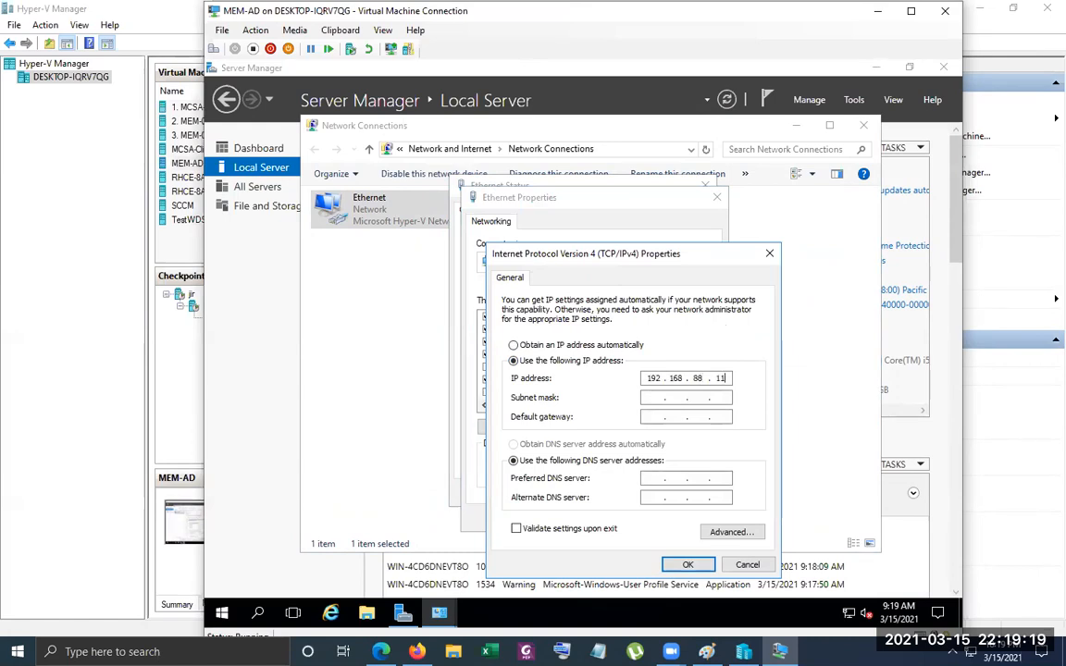
{"action": "key", "text": "Tab"}
{"action": "key", "text": "Tab"}
{"action": "type", "text": "192 . 168 . "}
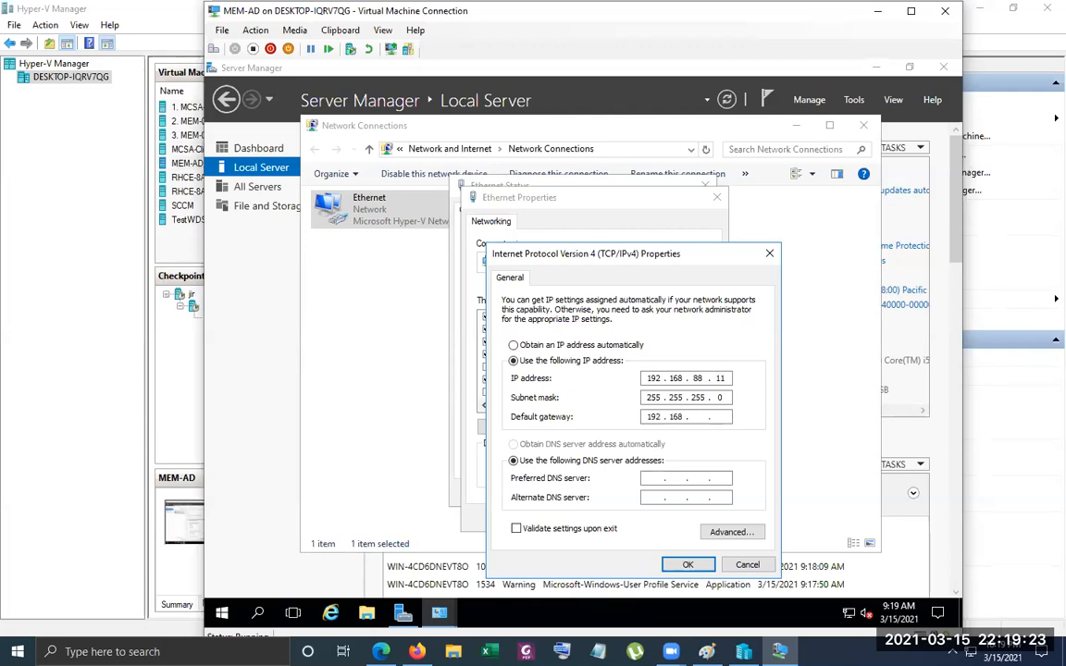
{"action": "type", "text": "88 . 12"}
Enter a preferred DNS server on the 192.168.88 network and save the Ethernet settings
{"action": "left_click", "coordinate": [651, 479]}
{"action": "type", "text": "192 . 168 . 88 . 1"}
{"action": "left_click", "coordinate": [687, 566]}
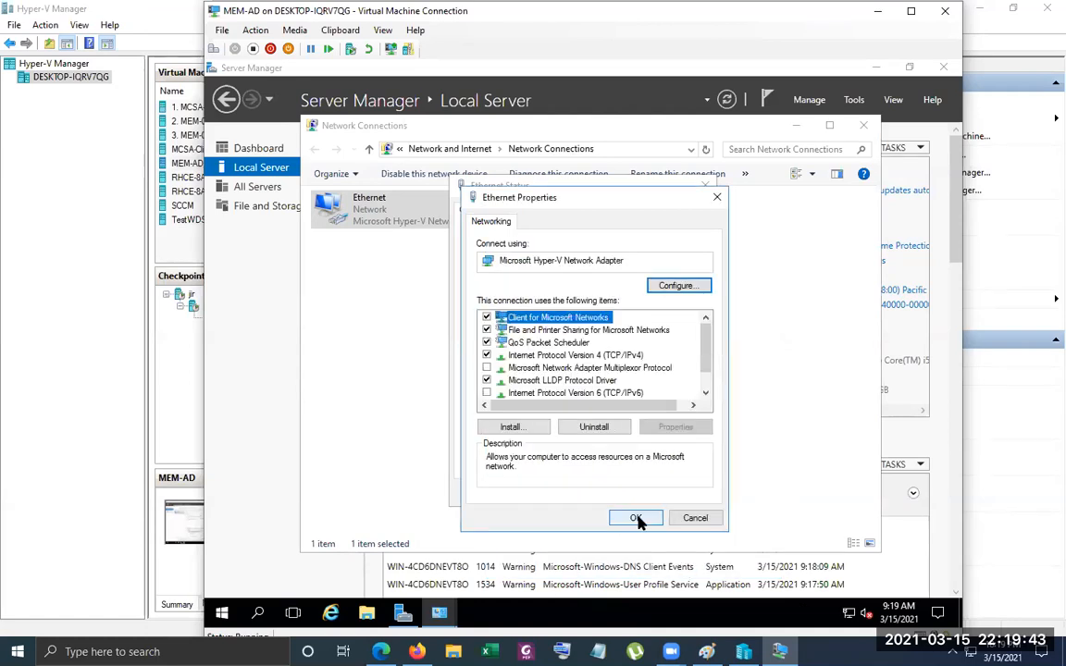
{"action": "left_click", "coordinate": [662, 518]}
{"action": "left_click", "coordinate": [680, 496]}
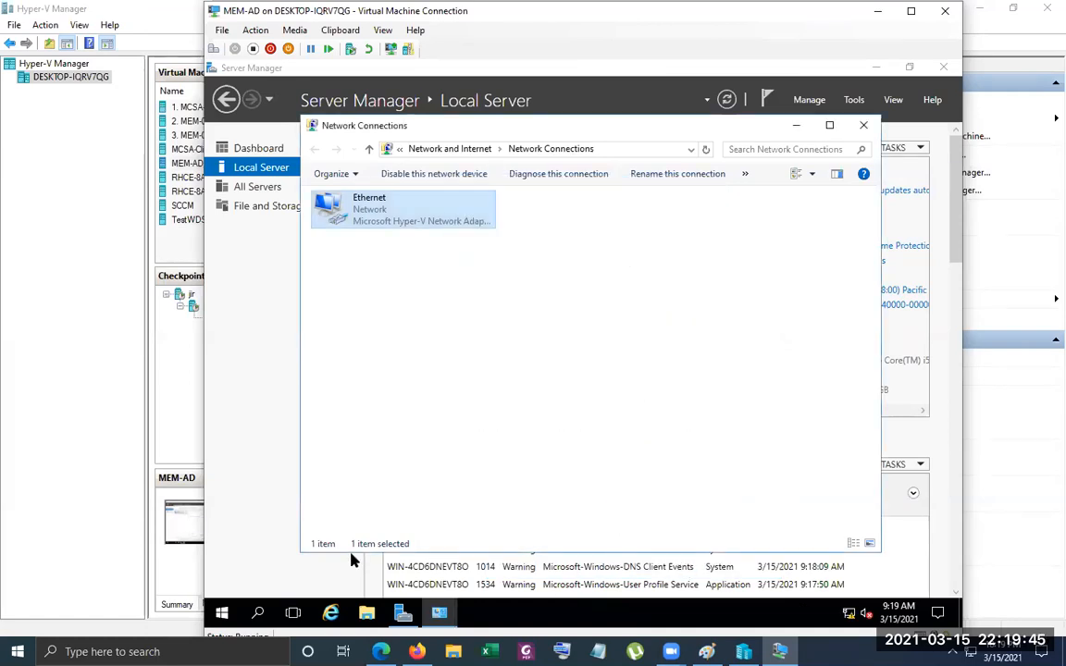
Ping abc.local from a command prompt, then minimize the prompt and close Network Connections
{"action": "right_click", "coordinate": [222, 613]}
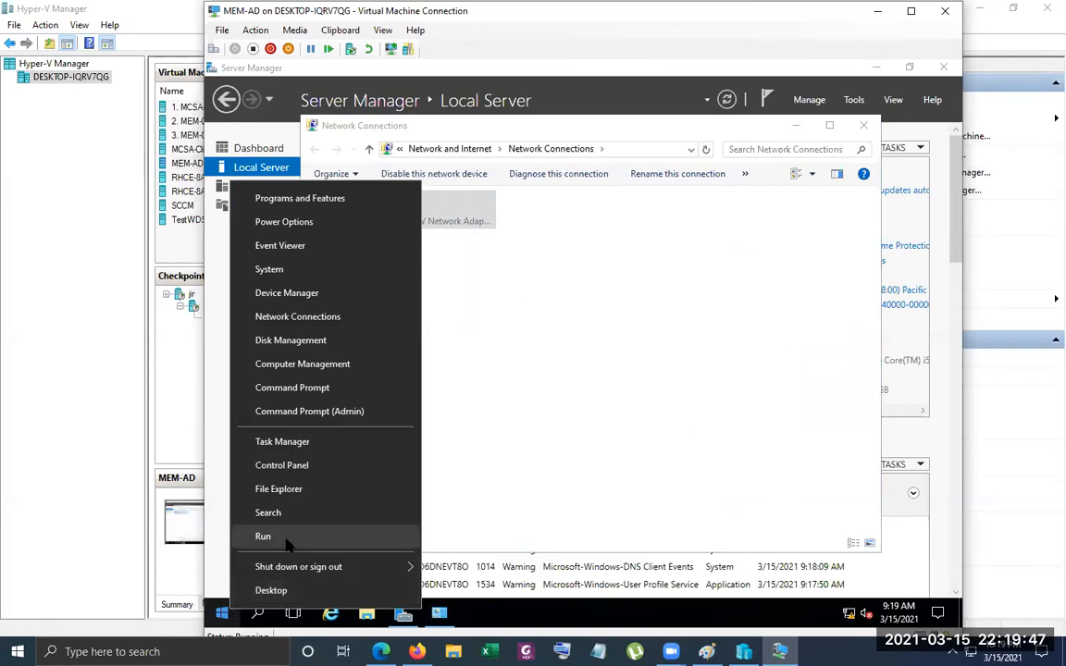
{"action": "left_click", "coordinate": [283, 542]}
{"action": "type", "text": "cmd"}
{"action": "key", "text": "Return"}
{"action": "type", "text": "ping ab"}
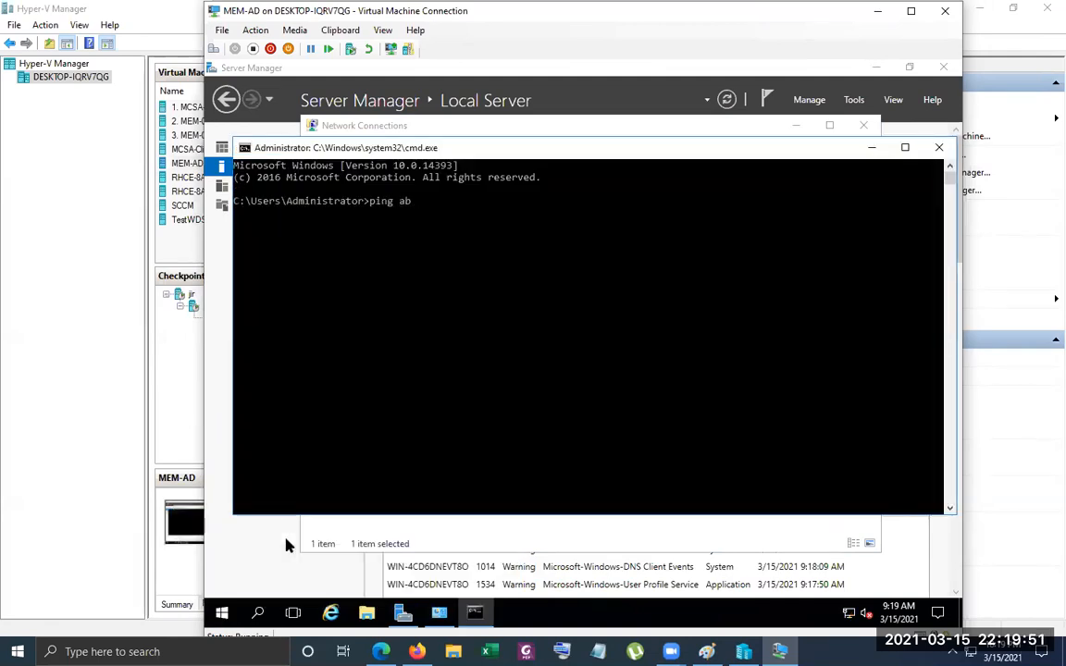
{"action": "type", "text": "c.local"}
{"action": "key", "text": "Return"}
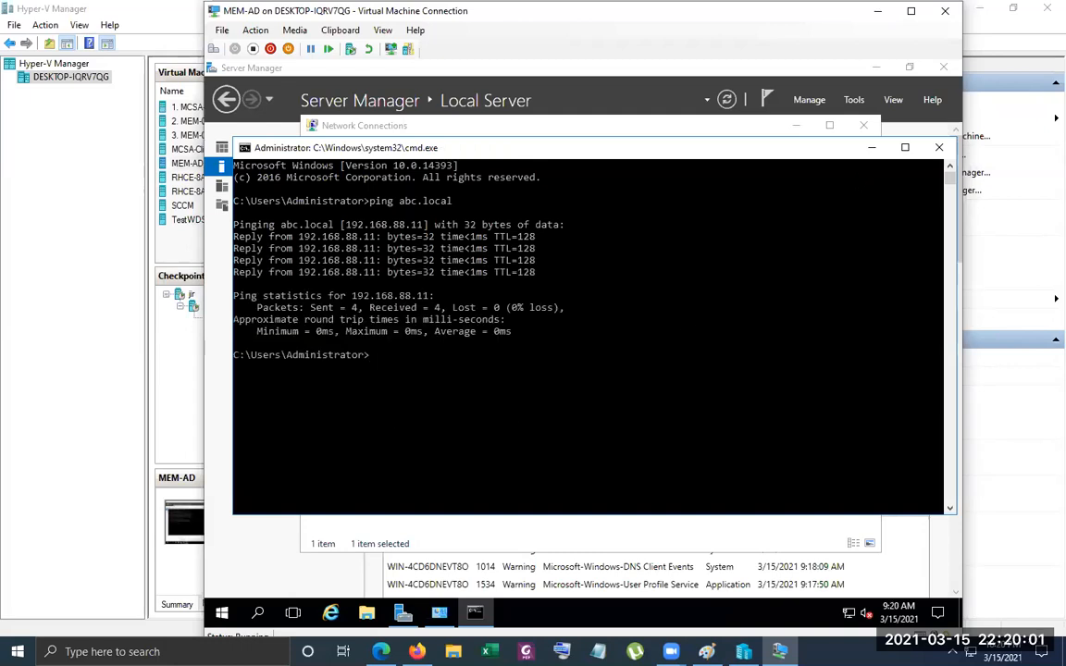
{"action": "left_click", "coordinate": [872, 147]}
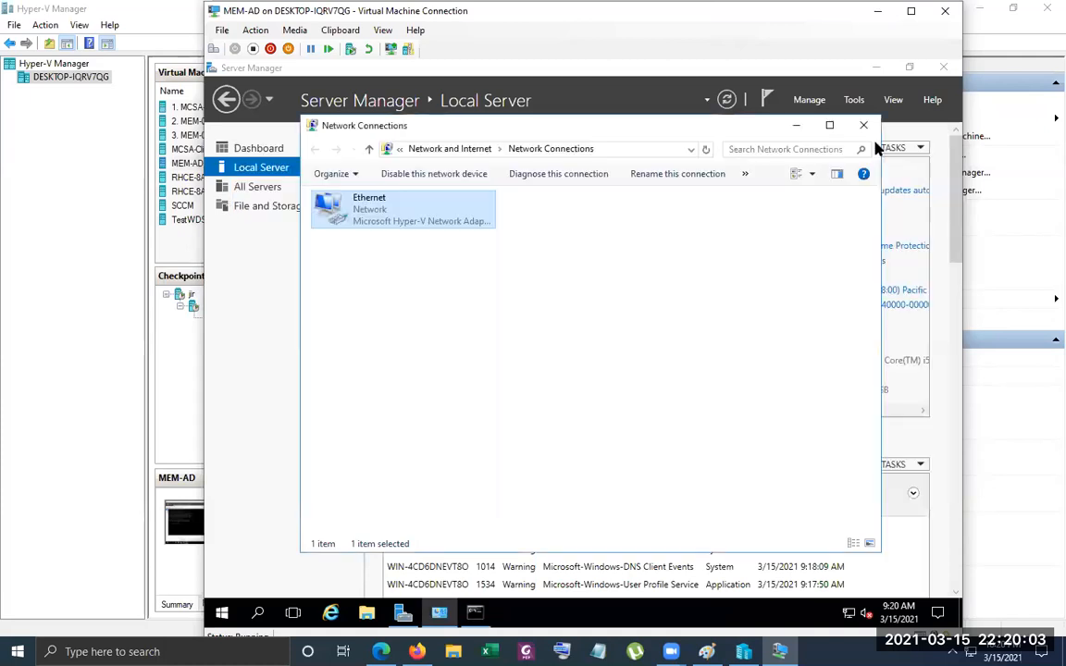
{"action": "left_click", "coordinate": [868, 124]}
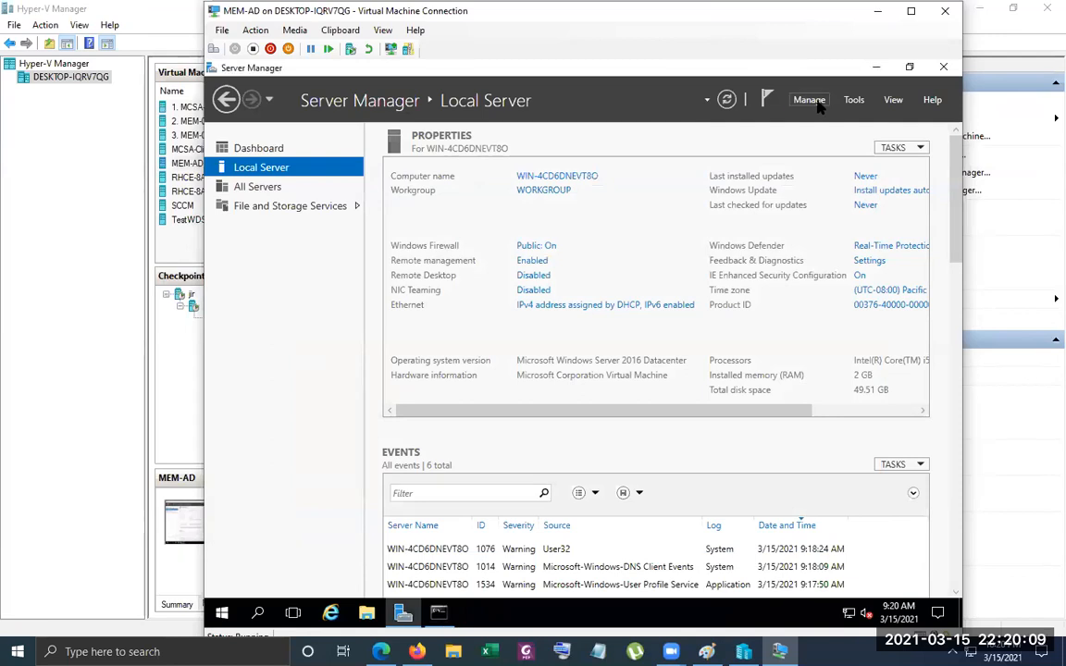
Restart the server, giving Other (Planned) as the reason
{"action": "left_click", "coordinate": [223, 614]}
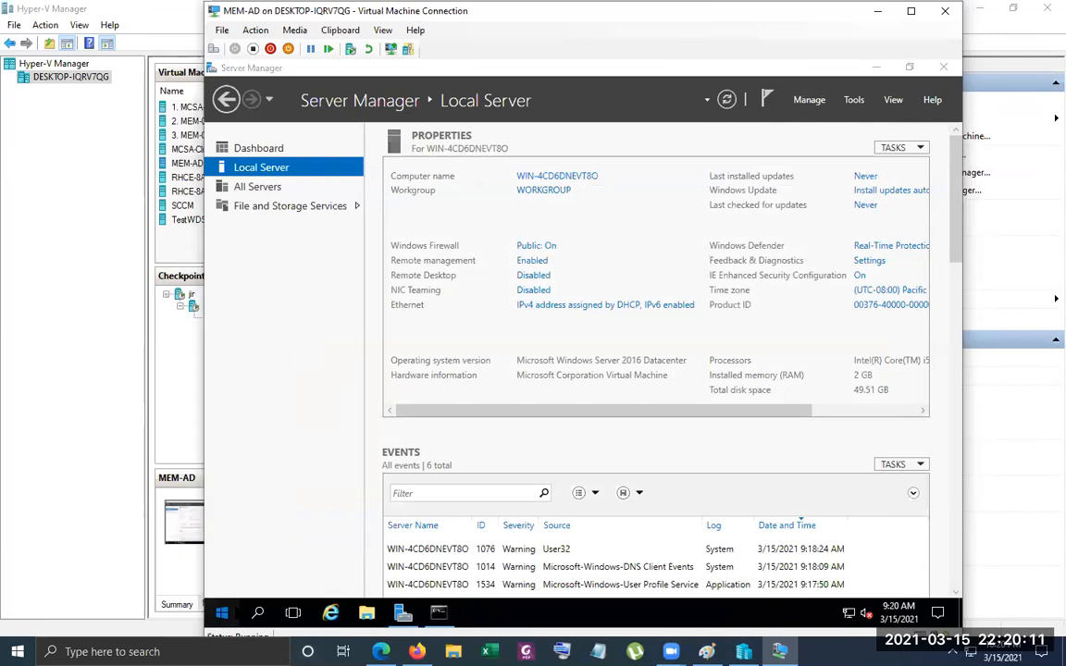
{"action": "left_click", "coordinate": [224, 579]}
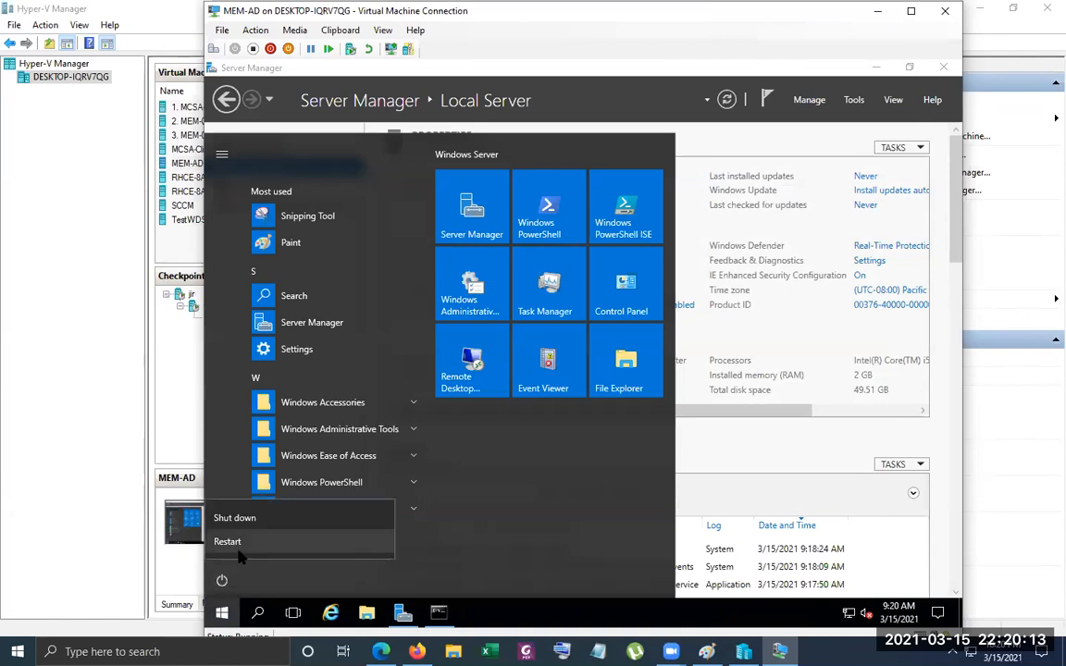
{"action": "left_click", "coordinate": [228, 542]}
{"action": "left_click", "coordinate": [278, 505]}
{"action": "left_click", "coordinate": [294, 411]}
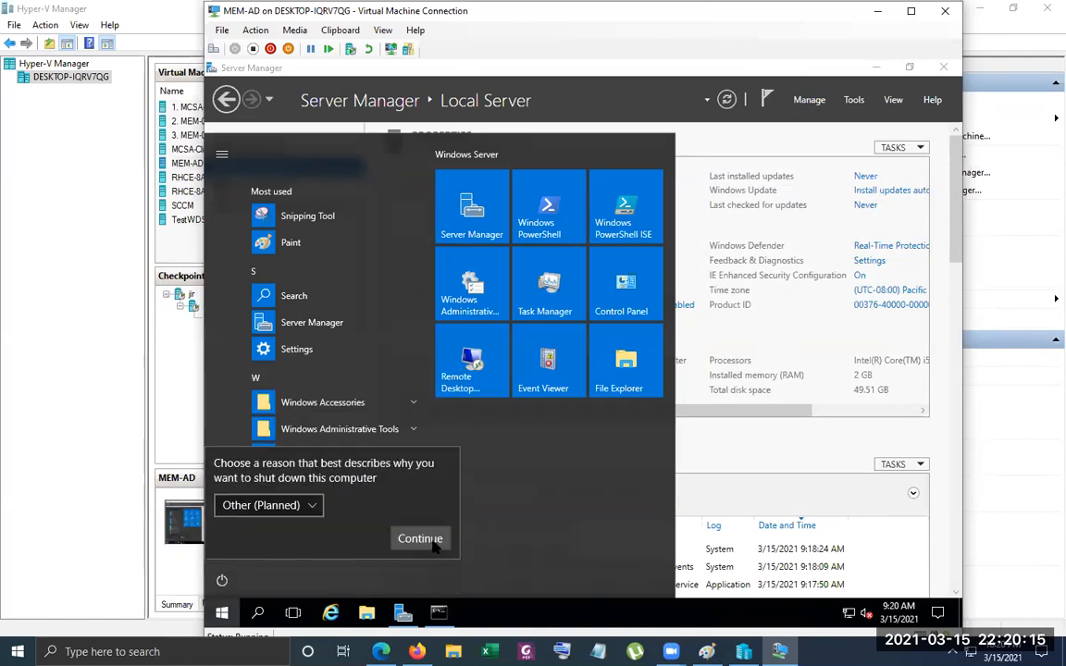
{"action": "left_click", "coordinate": [423, 537]}
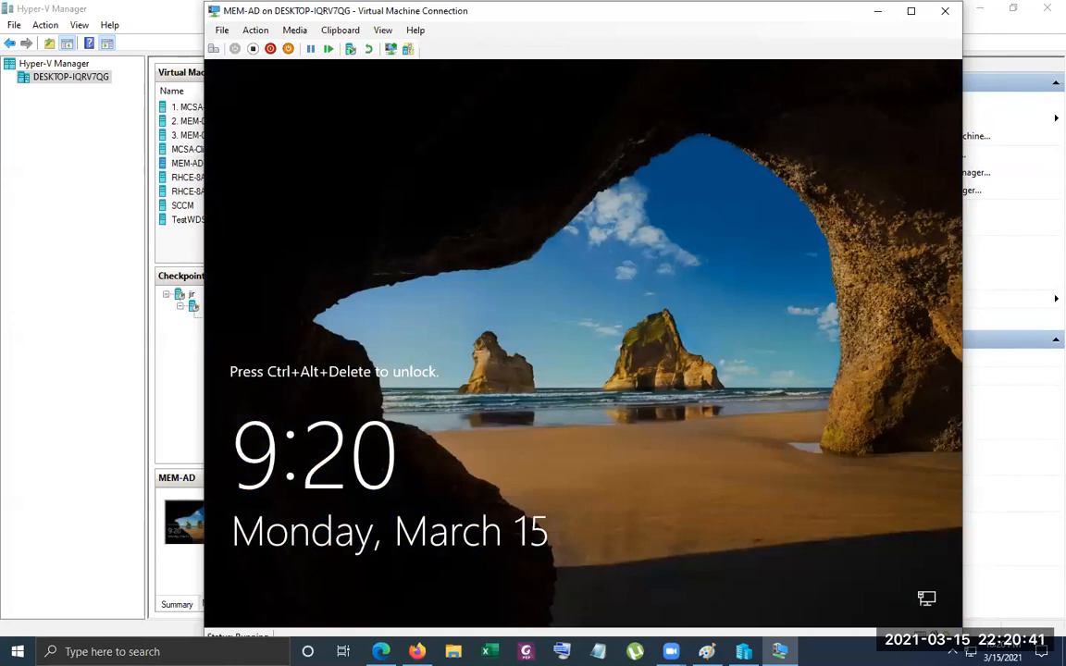
Unlock the restarted MEM-AD server and sign in as Administrator with the account password
{"action": "left_click", "coordinate": [214, 48]}
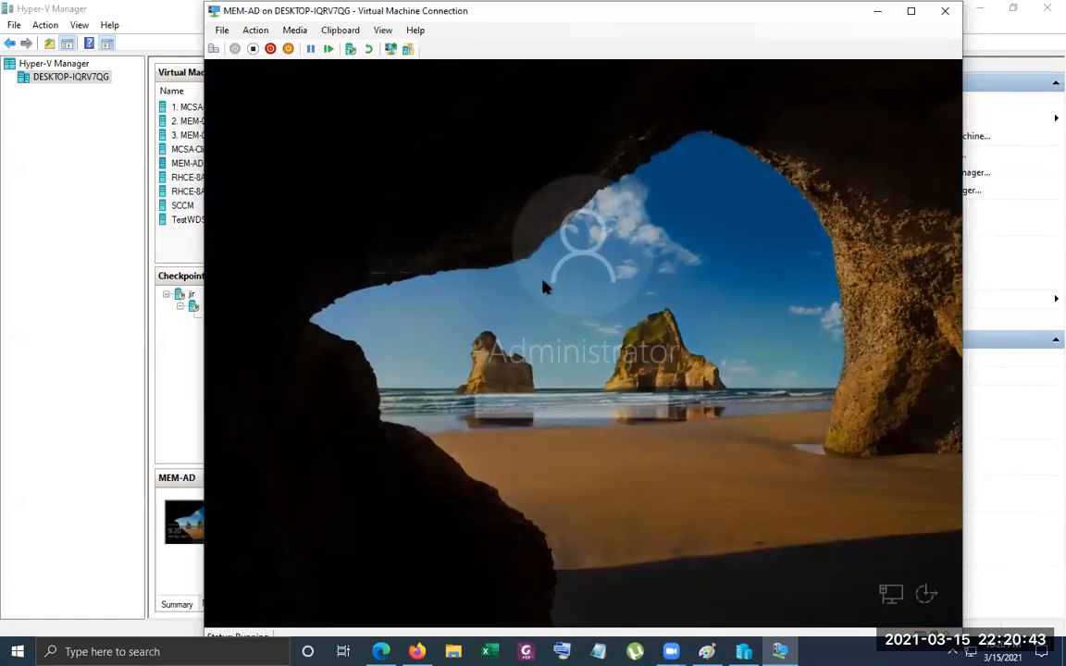
{"action": "type", "text": "******"}
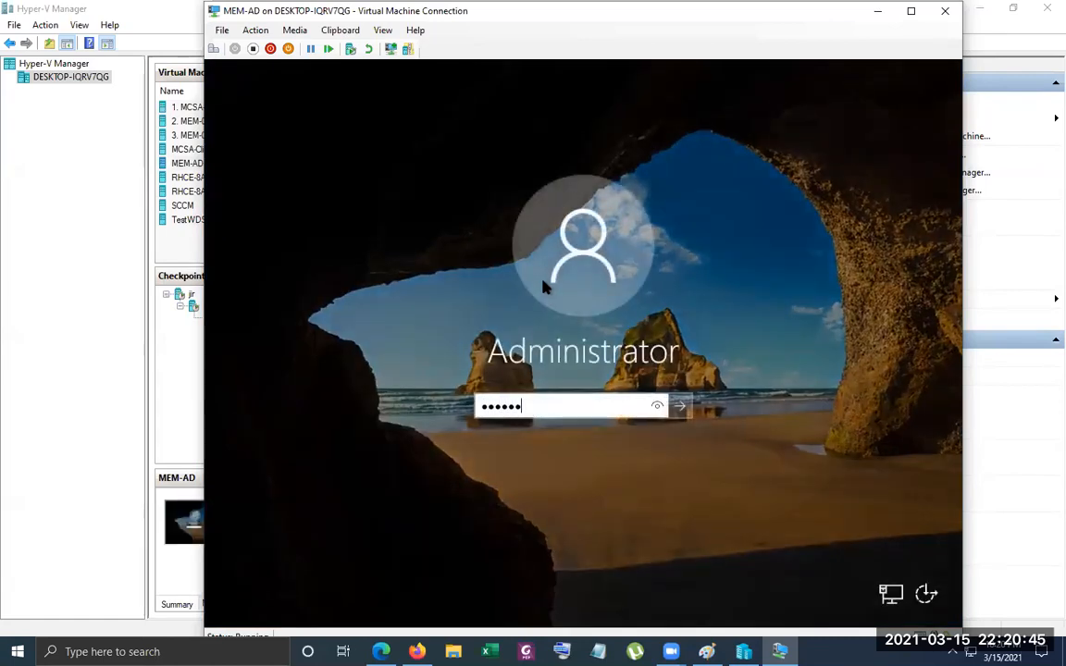
{"action": "type", "text": "****"}
{"action": "key", "text": "Return"}
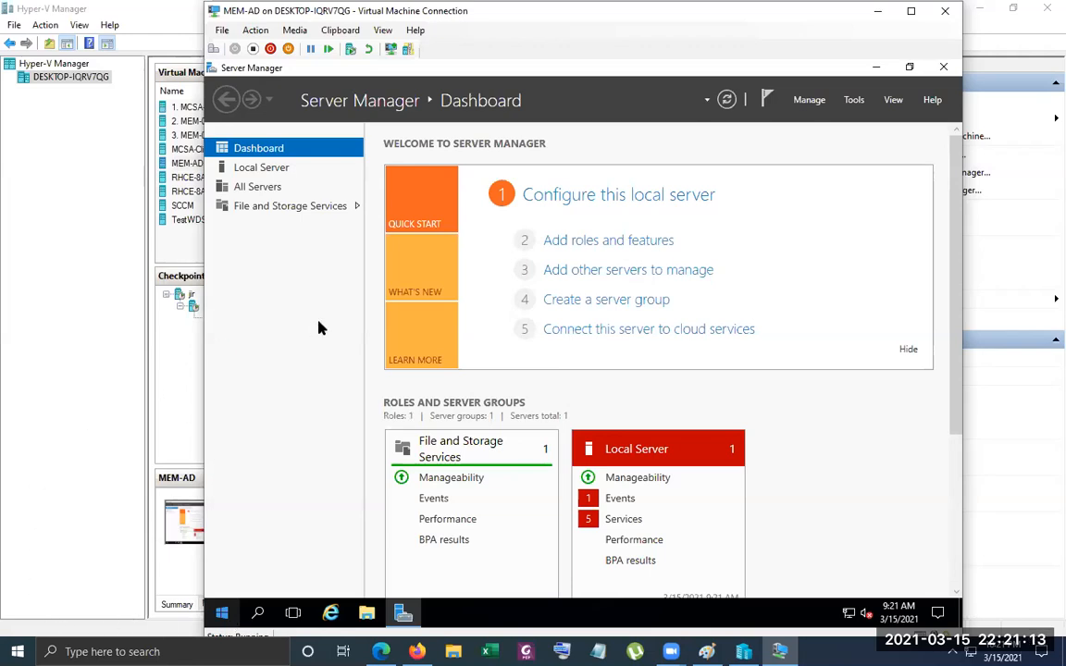
Choose a role-based installation on RODC-SVR01 and select the Active Directory Domain Services role with its required features
{"action": "left_click", "coordinate": [798, 102]}
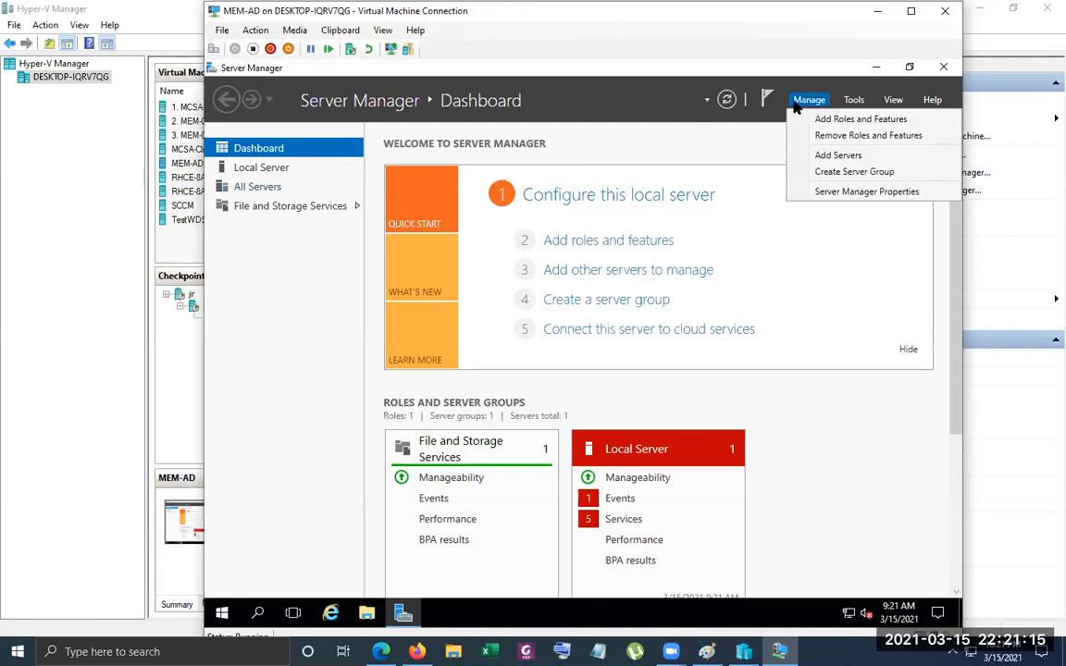
{"action": "left_click", "coordinate": [824, 117]}
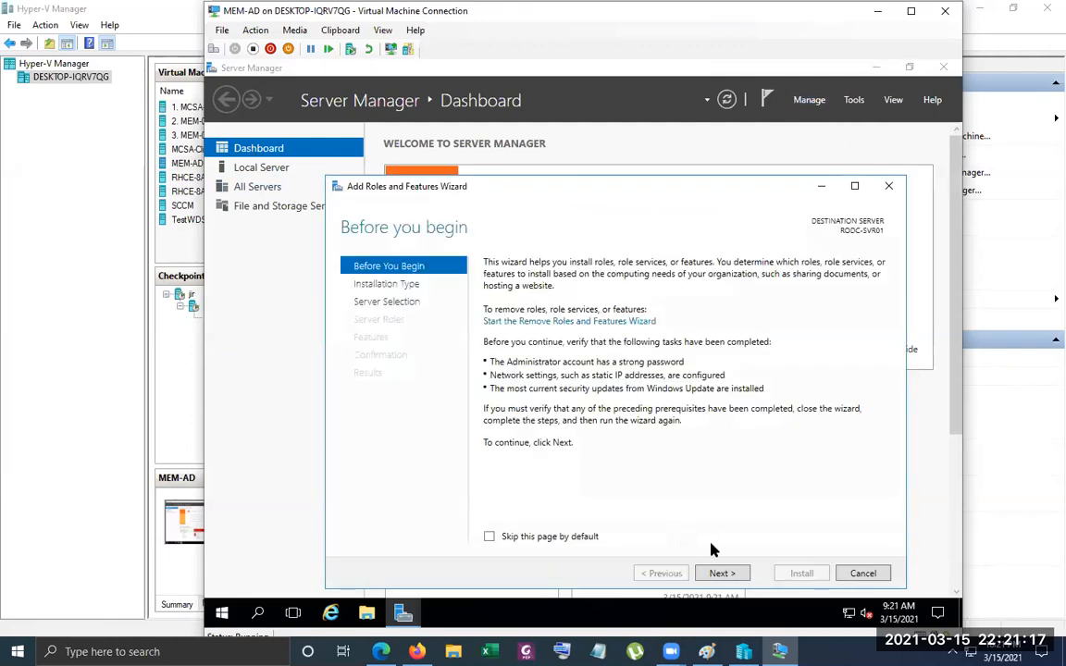
{"action": "left_click", "coordinate": [730, 575]}
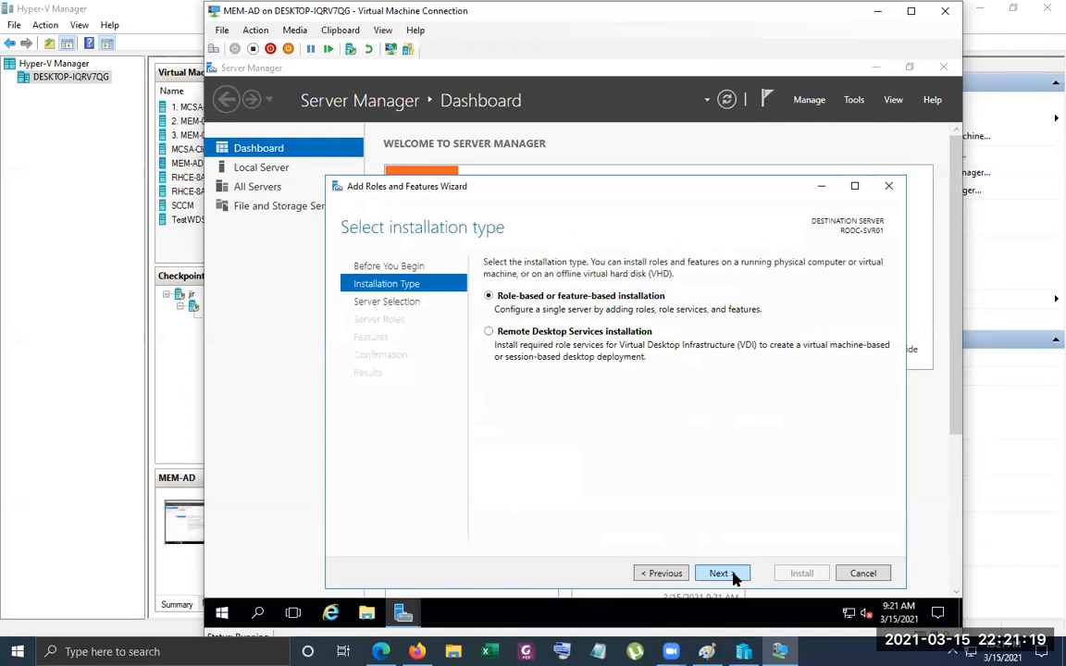
{"action": "left_click", "coordinate": [734, 574]}
{"action": "left_click", "coordinate": [734, 575]}
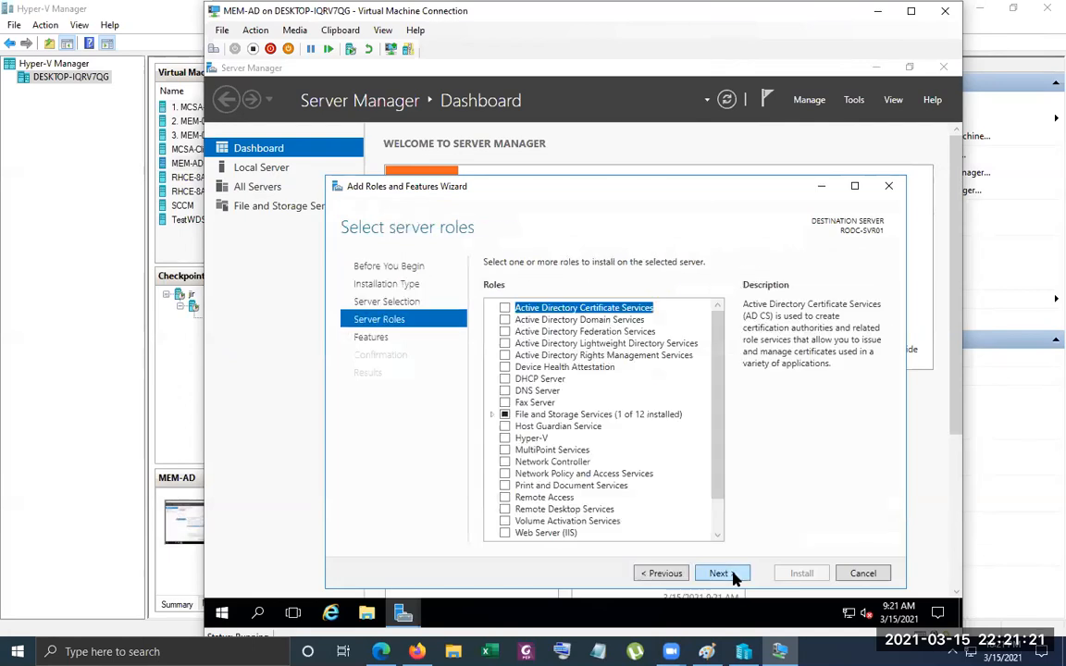
{"action": "left_click", "coordinate": [506, 320]}
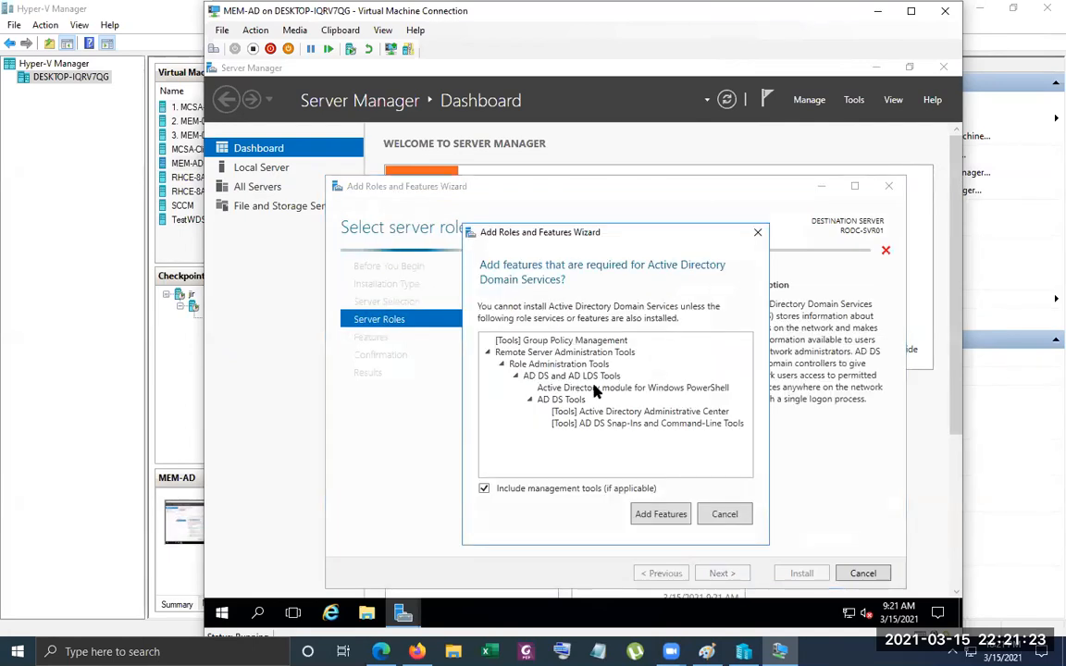
{"action": "left_click", "coordinate": [657, 516]}
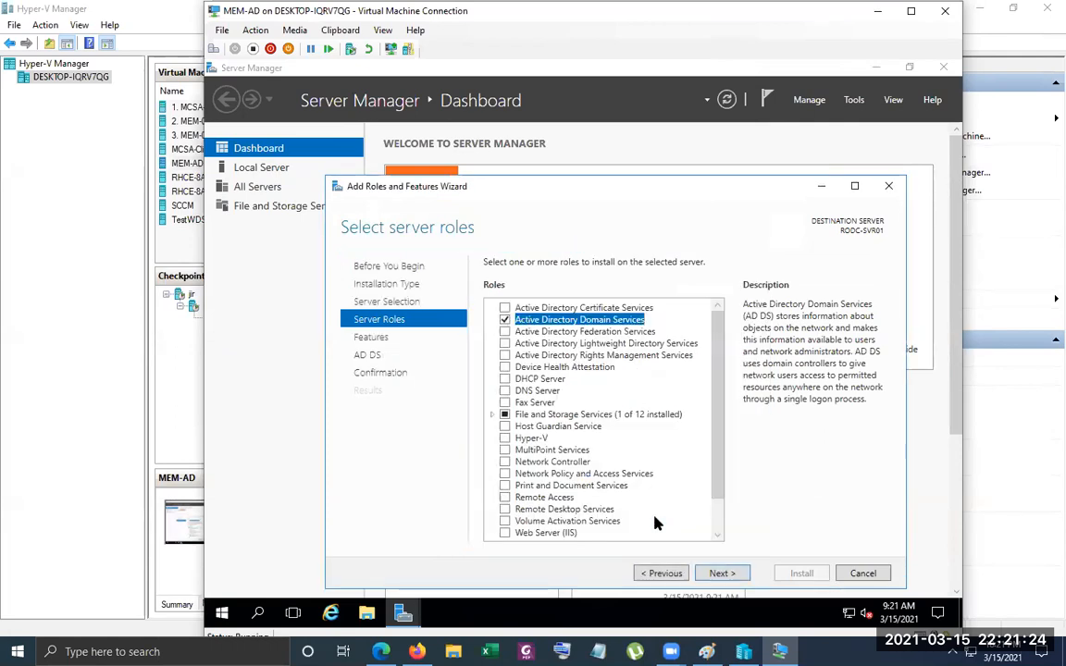
Accept the remaining default features and install the Active Directory Domain Services role
{"action": "left_click", "coordinate": [721, 575]}
{"action": "left_click", "coordinate": [721, 574]}
{"action": "left_click", "coordinate": [721, 575]}
{"action": "left_click", "coordinate": [801, 573]}
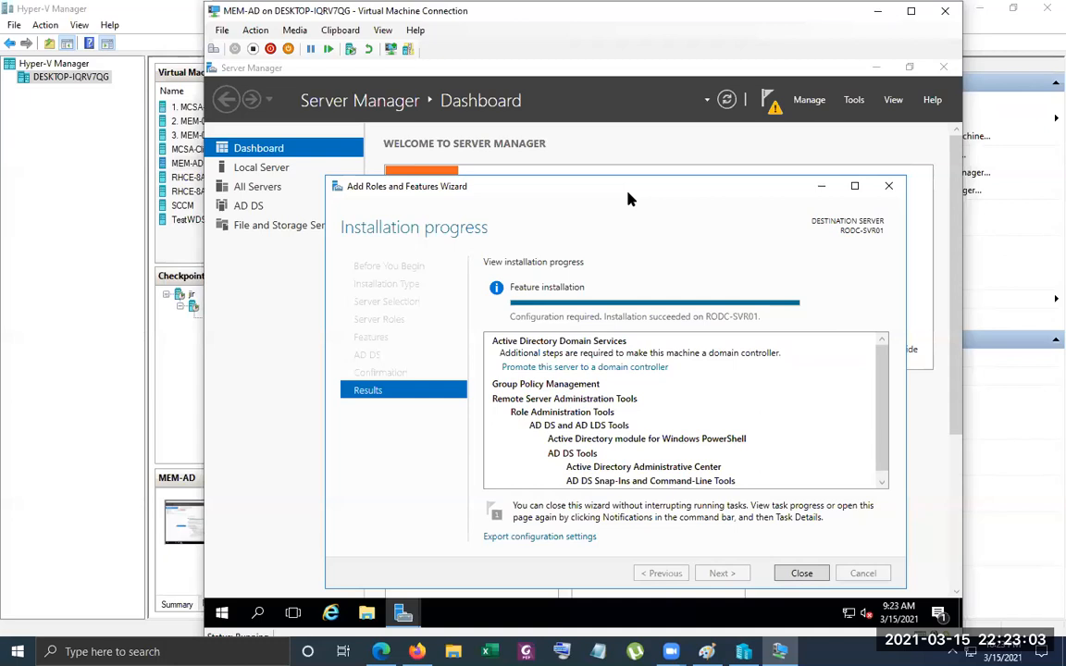
Start promoting the server as a domain controller in an existing domain, supplying abc.local\administrator and the account password as deployment credentials
{"action": "left_click", "coordinate": [625, 367]}
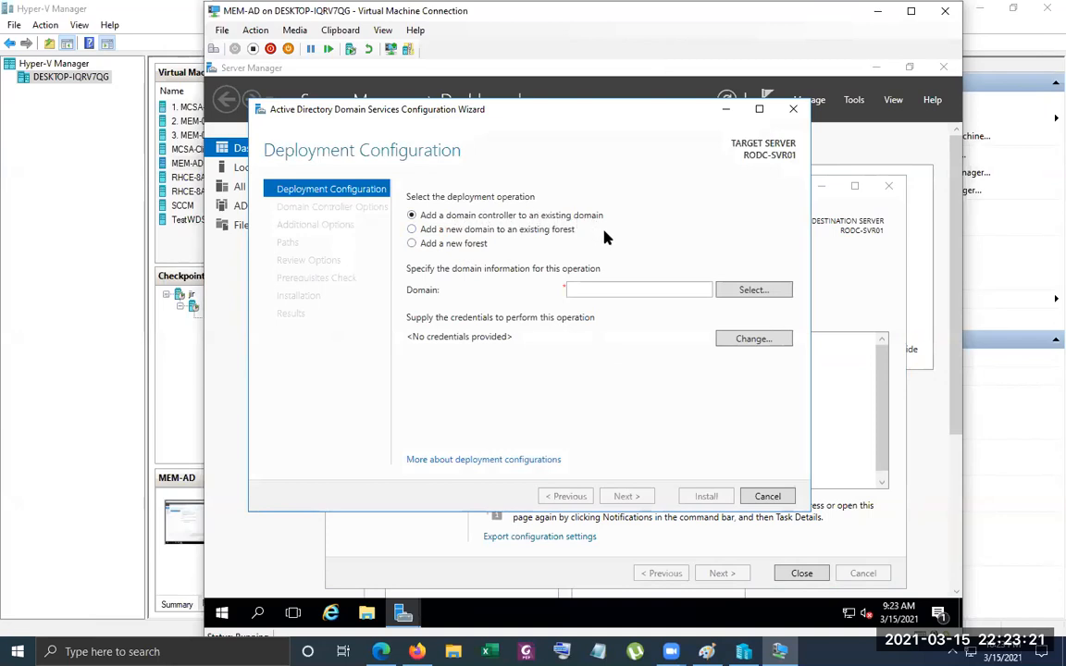
{"action": "left_click", "coordinate": [745, 289]}
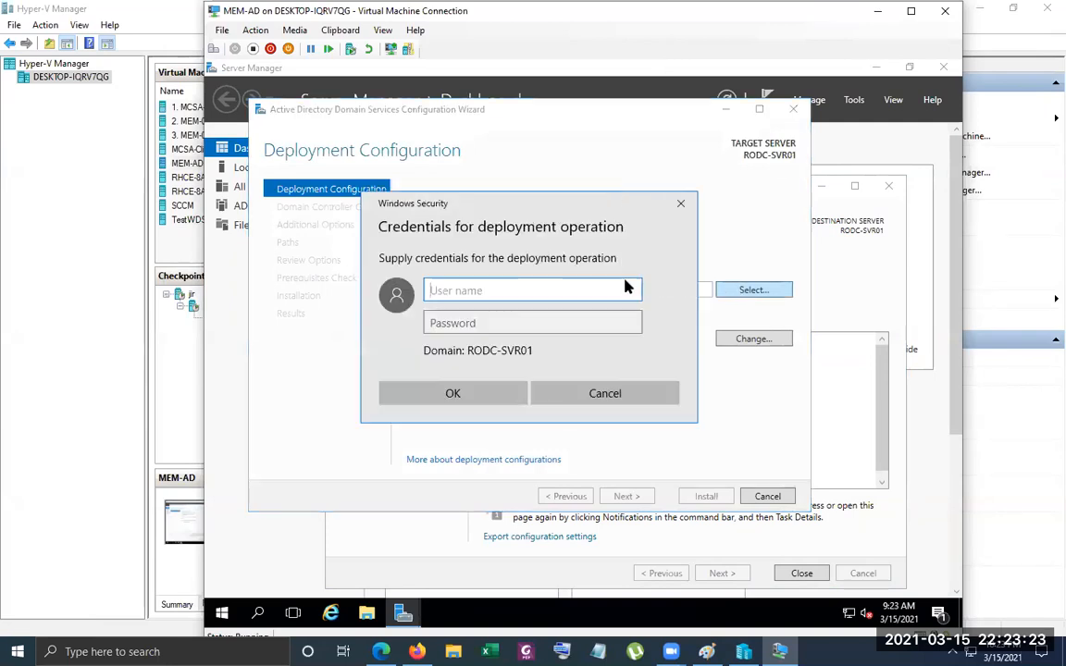
{"action": "type", "text": "abc.l"}
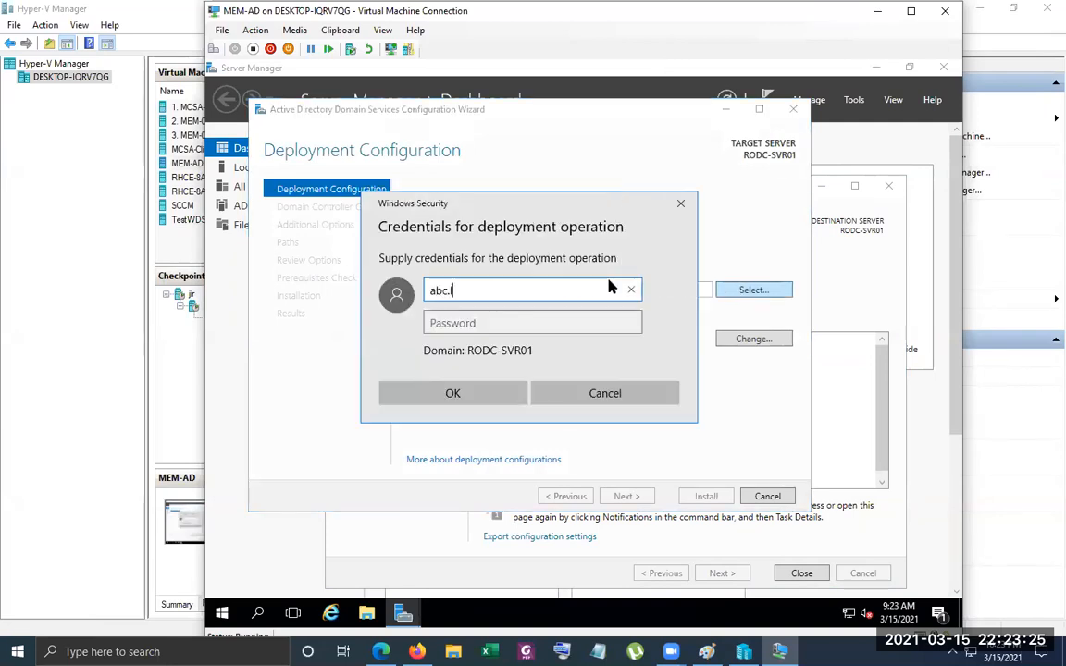
{"action": "type", "text": "ocal\\administrator"}
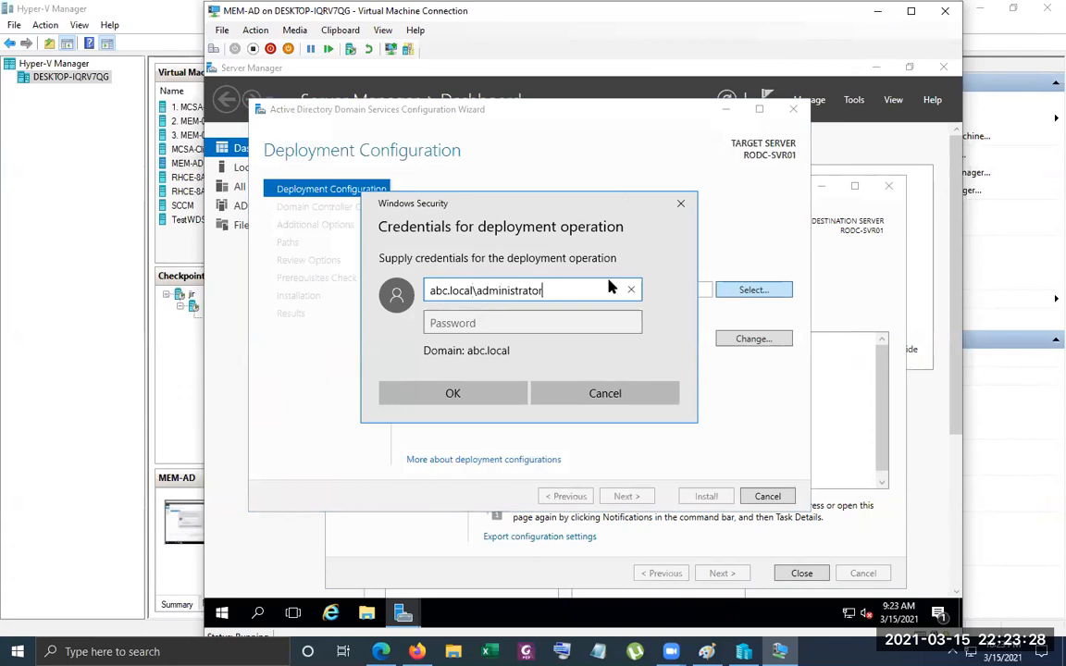
{"action": "key", "text": "Tab"}
{"action": "type", "text": "•••••••••••"}
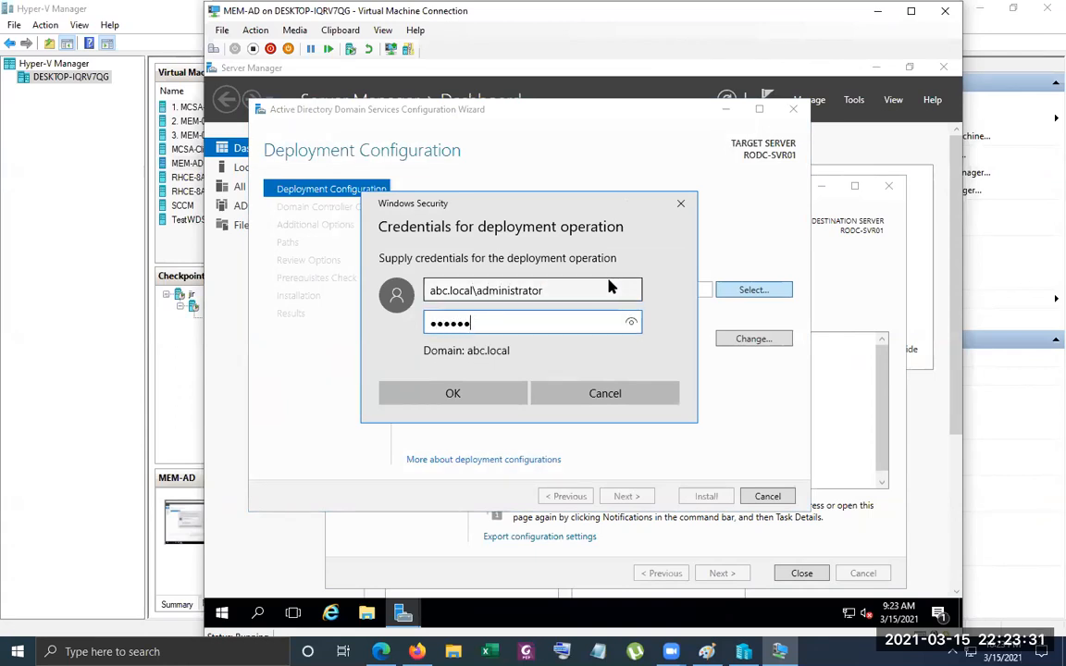
{"action": "key", "text": "Return"}
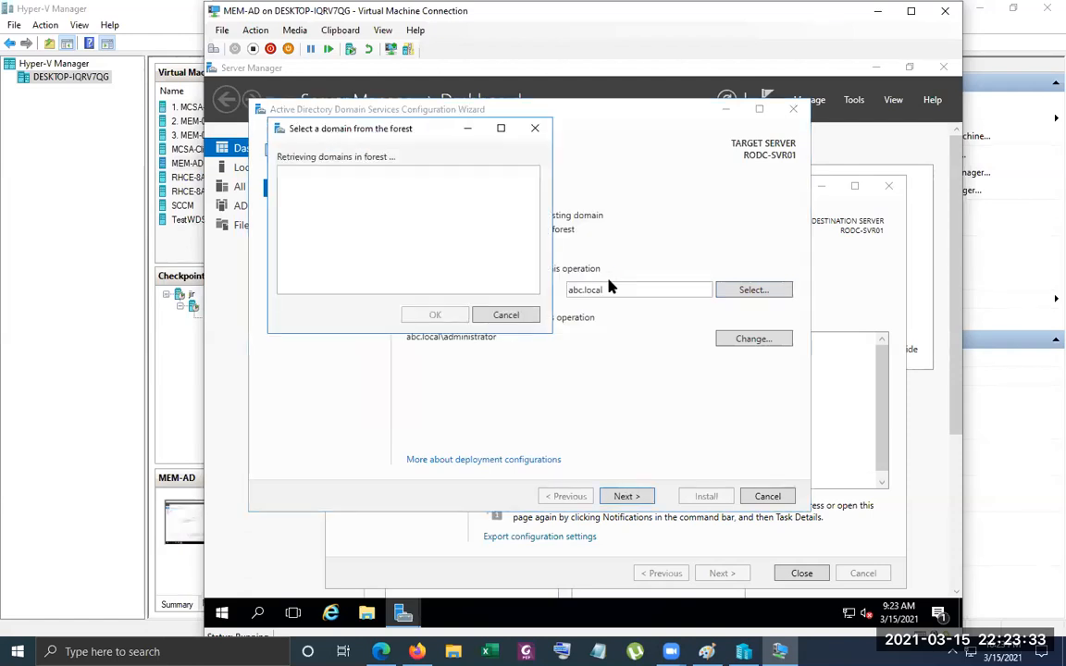
Select abc.local as the domain for the new domain controller and continue to the domain controller options
{"action": "left_click", "coordinate": [304, 186]}
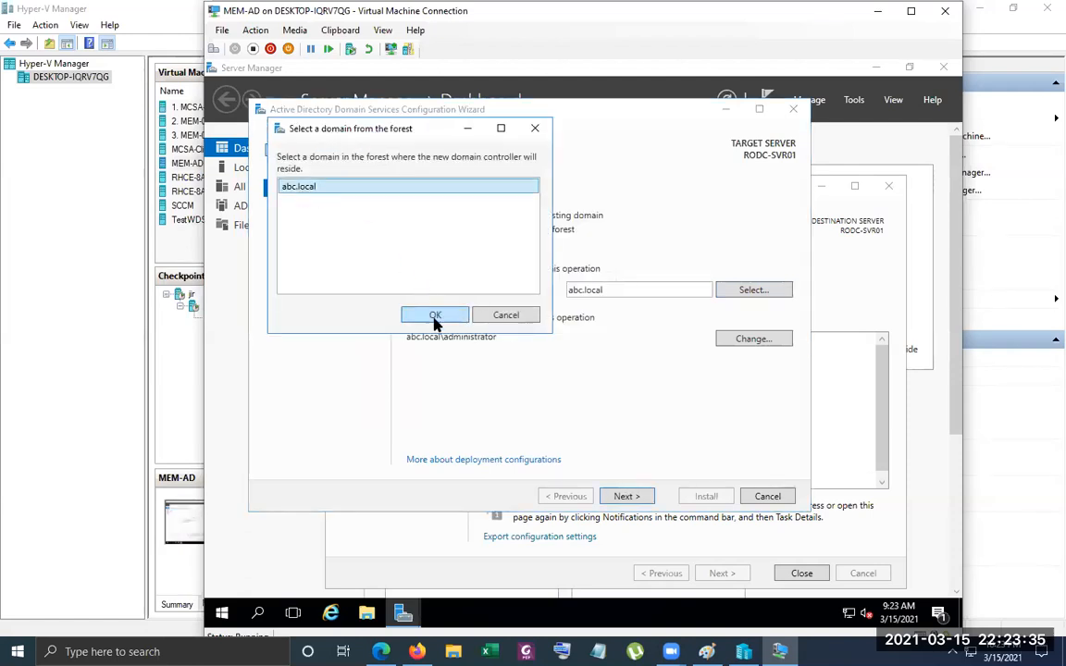
{"action": "left_click", "coordinate": [435, 316]}
{"action": "left_click", "coordinate": [627, 497]}
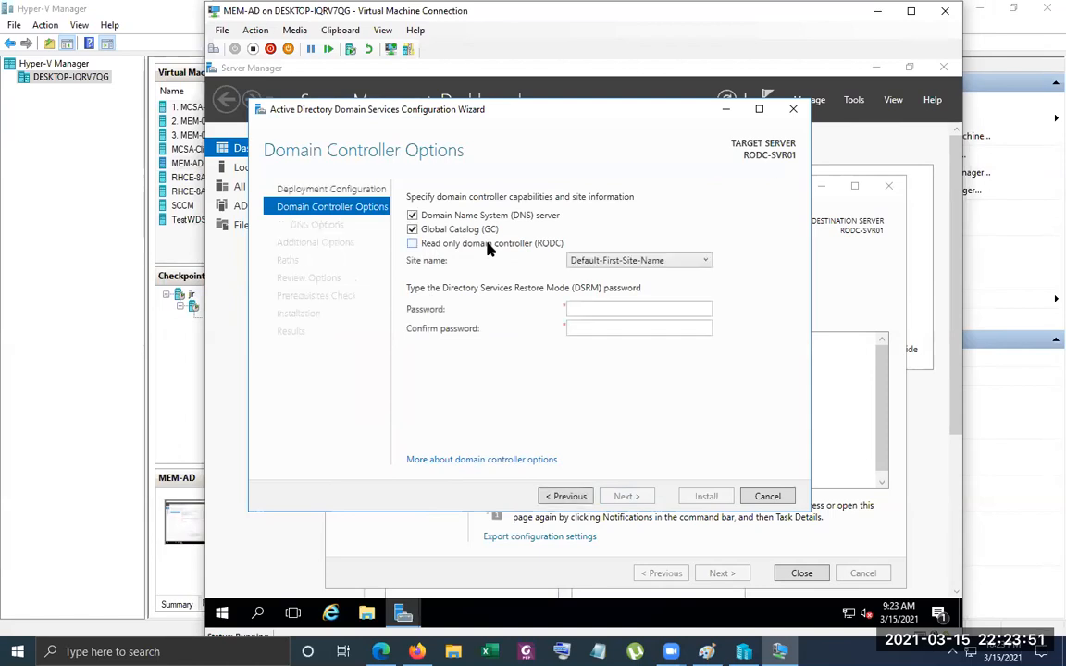
Make the server a read-only domain controller, enter and confirm the DSRM password, and continue to the RODC options
{"action": "left_click", "coordinate": [488, 244]}
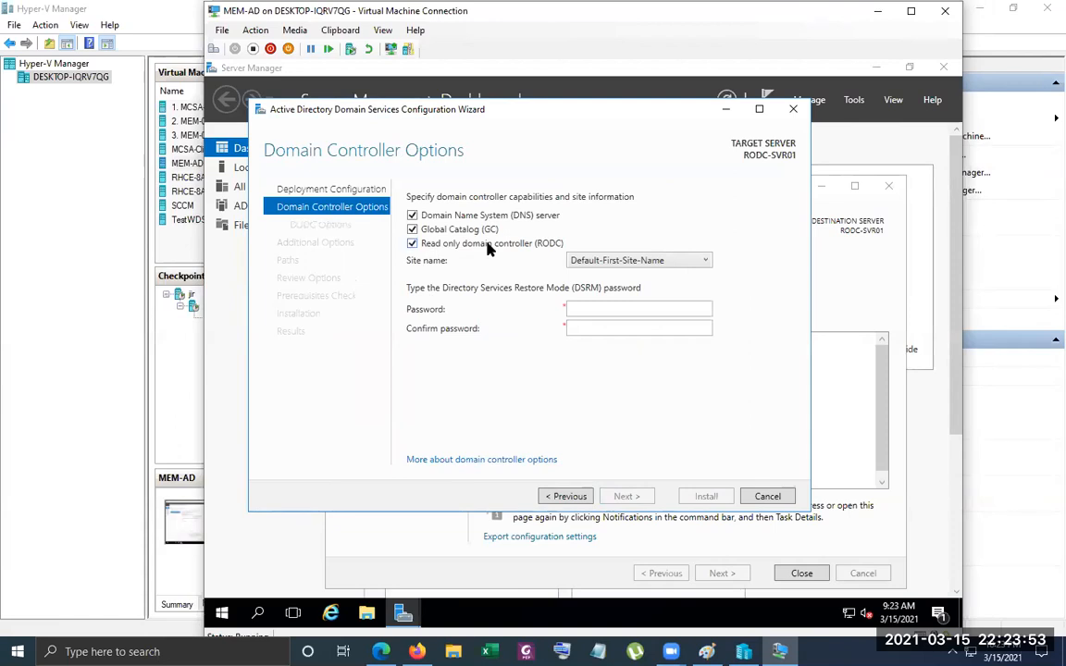
{"action": "left_click", "coordinate": [590, 309]}
{"action": "type", "text": "•••••••••"}
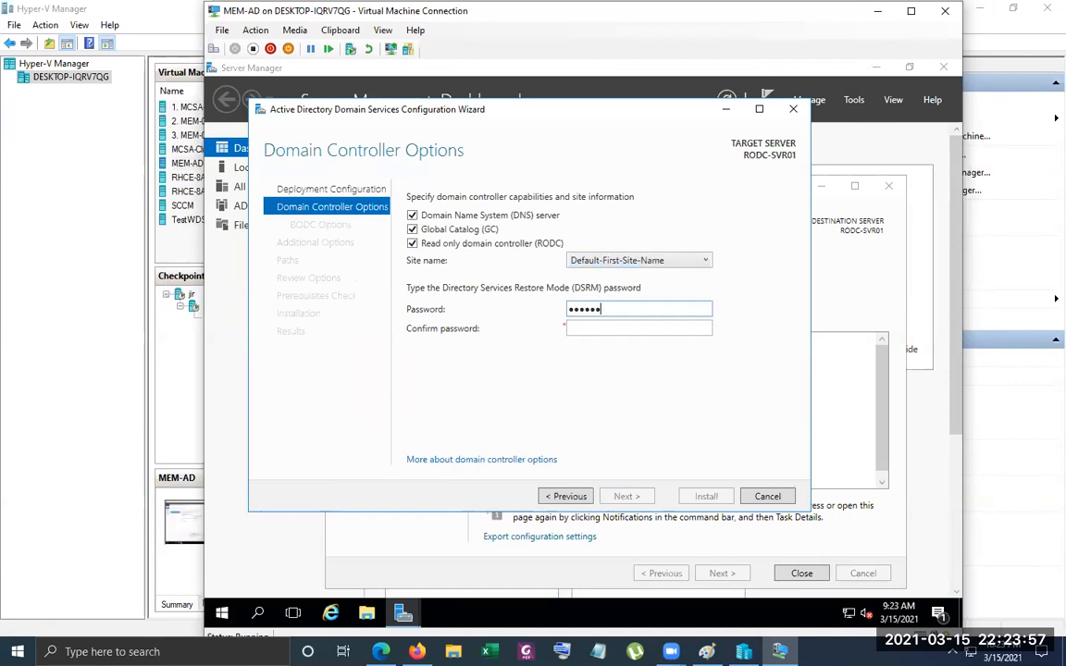
{"action": "key", "text": "Tab"}
{"action": "type", "text": "•••••••••"}
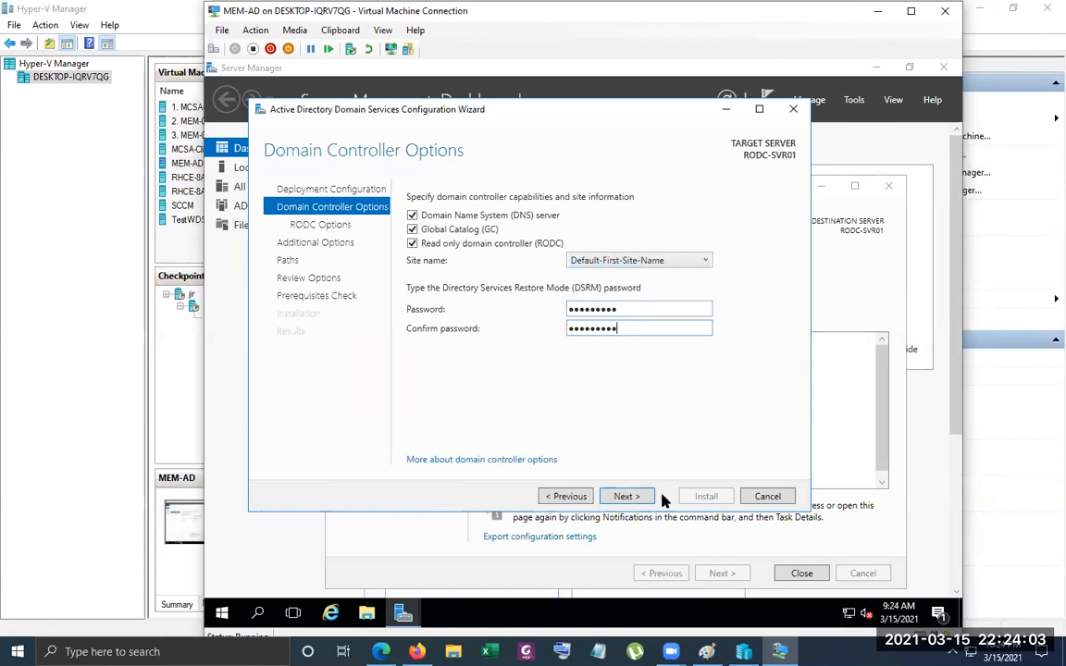
{"action": "left_click", "coordinate": [626, 496]}
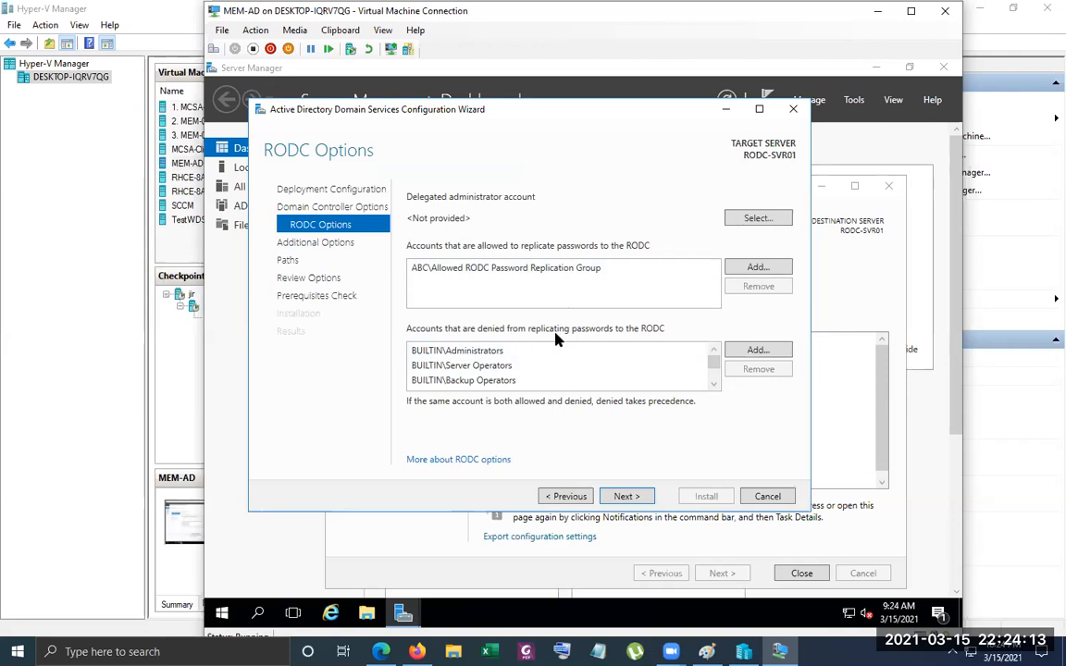
Review the built-in accounts that are denied from replicating passwords to the RODC
{"action": "left_click", "coordinate": [483, 352]}
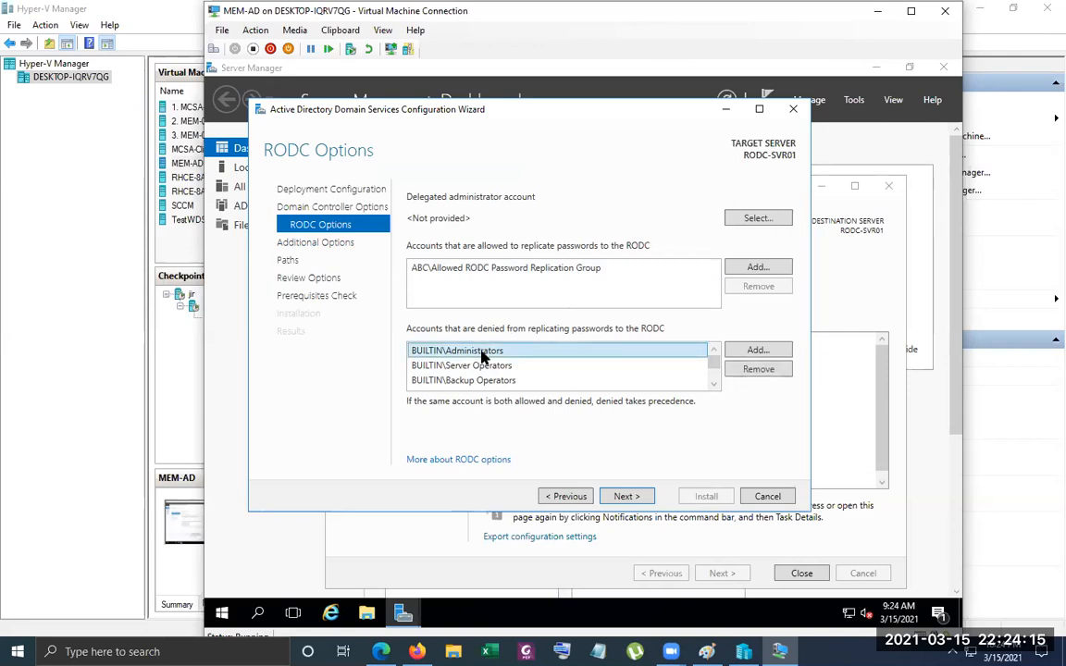
{"action": "left_click", "coordinate": [487, 368]}
{"action": "left_click", "coordinate": [488, 384]}
{"action": "left_click", "coordinate": [542, 388]}
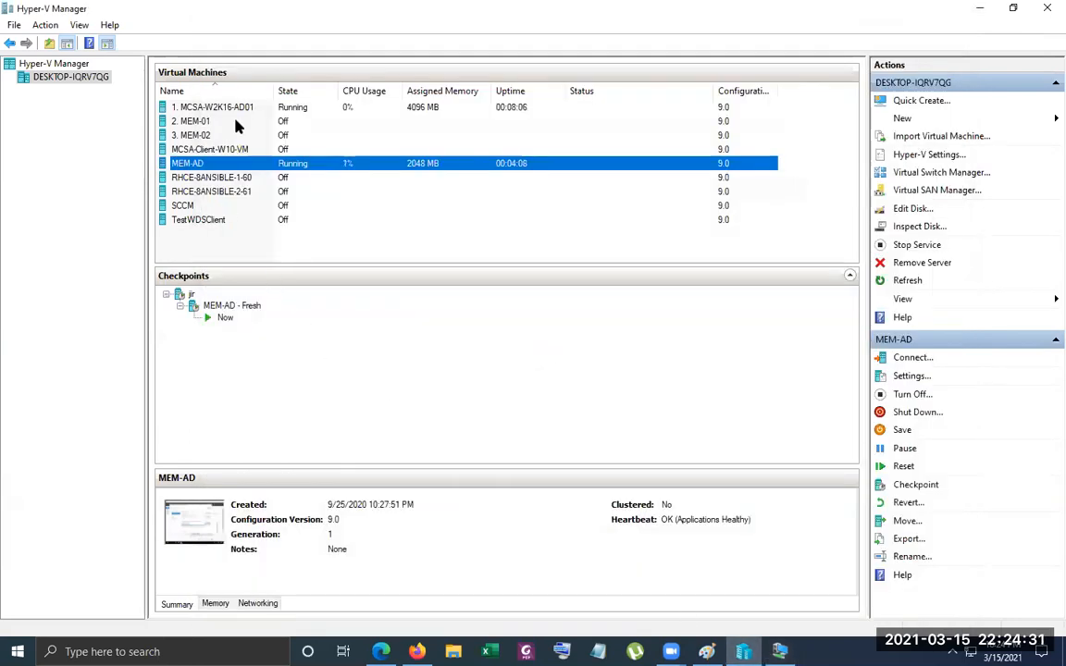
Connect to the 1. MCSA-W2K16-AD01 virtual machine, unlock it, and sign in as ABC\Administrator with the account password
{"action": "left_click", "coordinate": [245, 107]}
{"action": "right_click", "coordinate": [247, 108]}
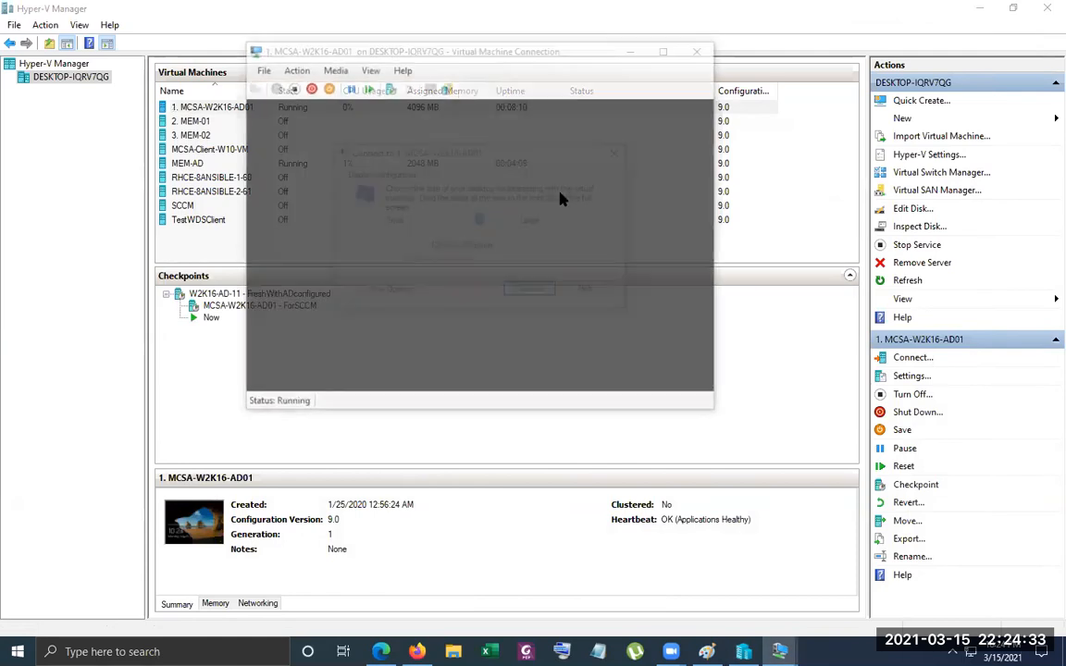
{"action": "left_click", "coordinate": [615, 149]}
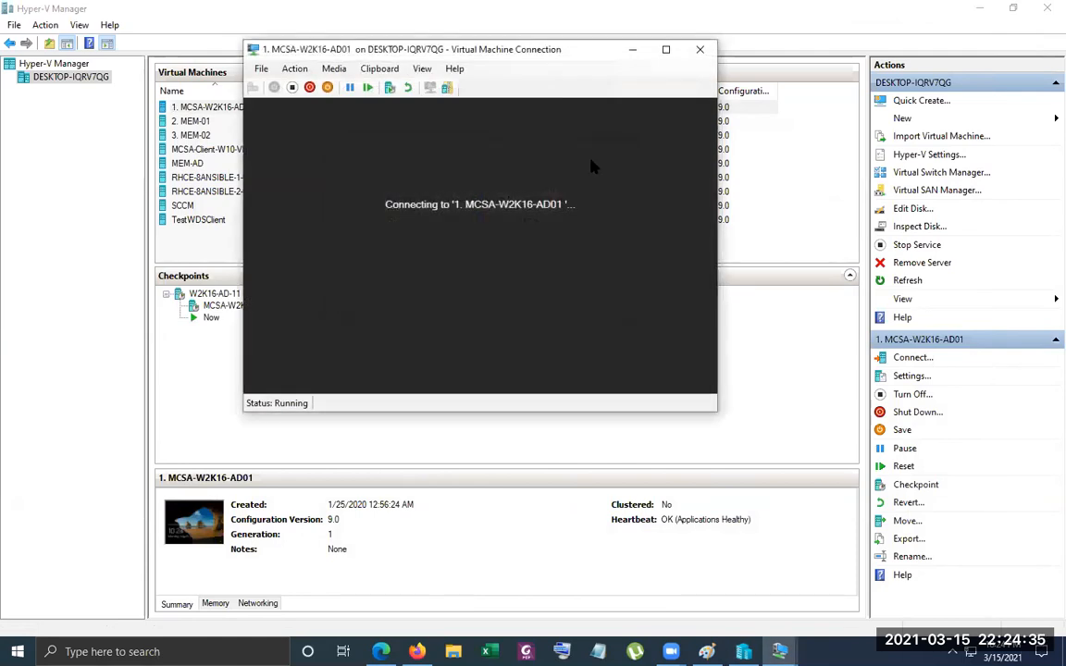
{"action": "left_click", "coordinate": [252, 87]}
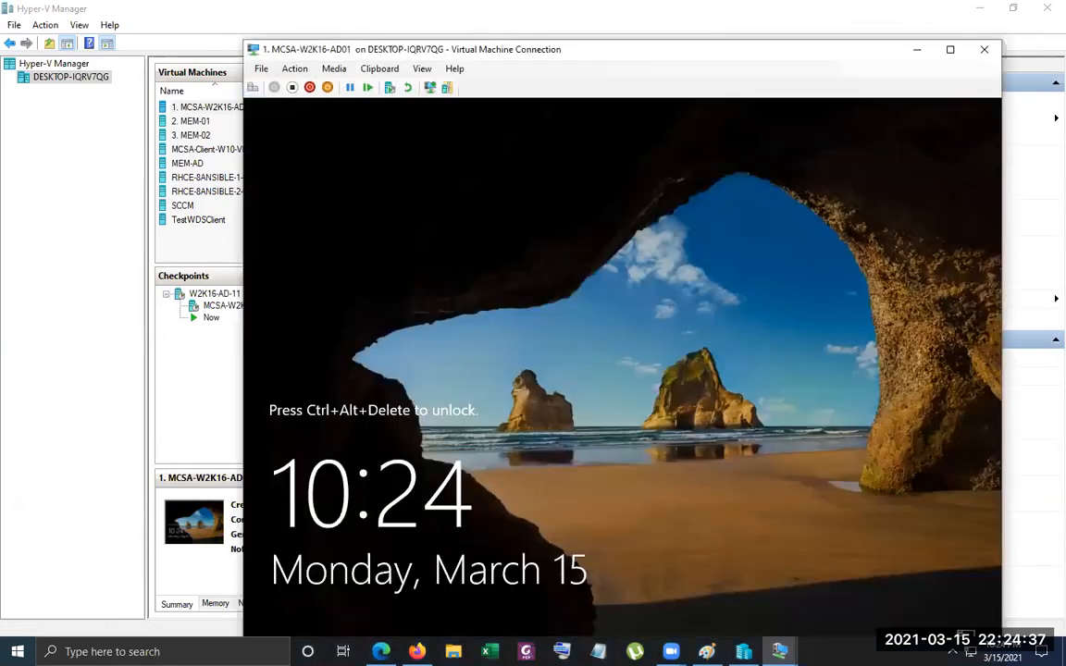
{"action": "type", "text": "Pa$$w0r"}
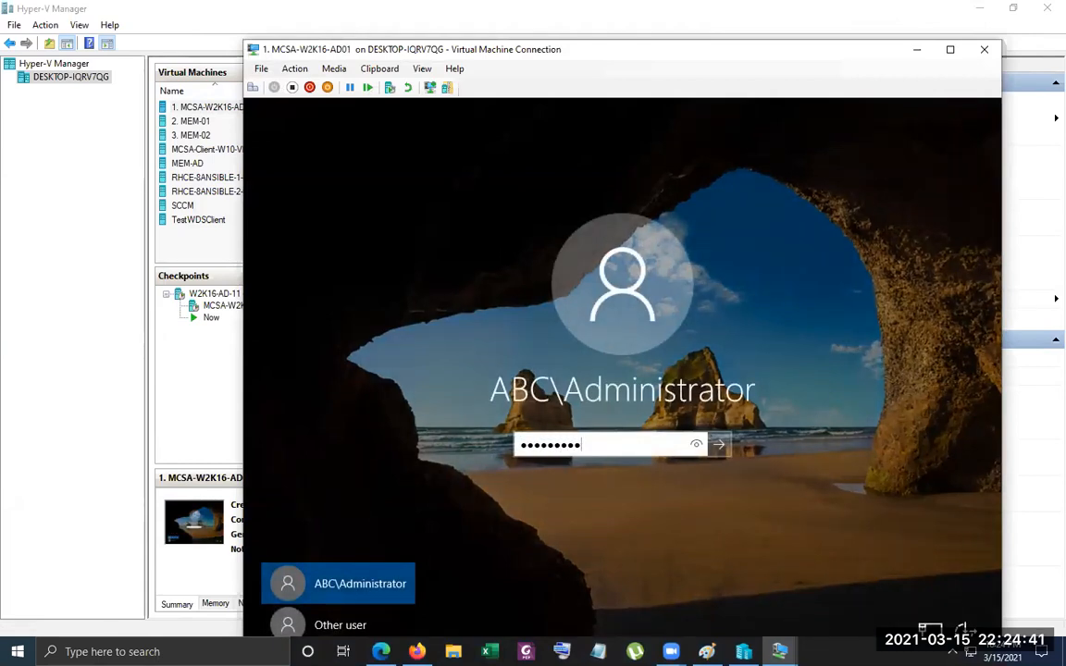
{"action": "key", "text": "Return"}
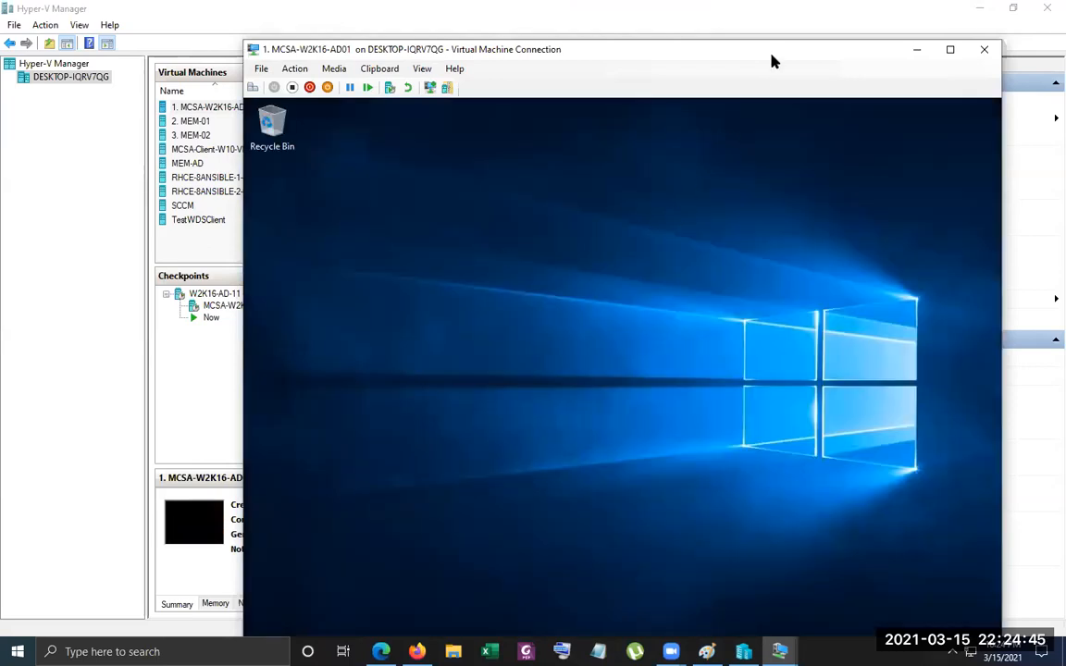
Return to the MCSA-W2K16-AD01 session and open Active Directory Users and Computers, minimizing Server Manager
{"action": "left_click", "coordinate": [770, 33]}
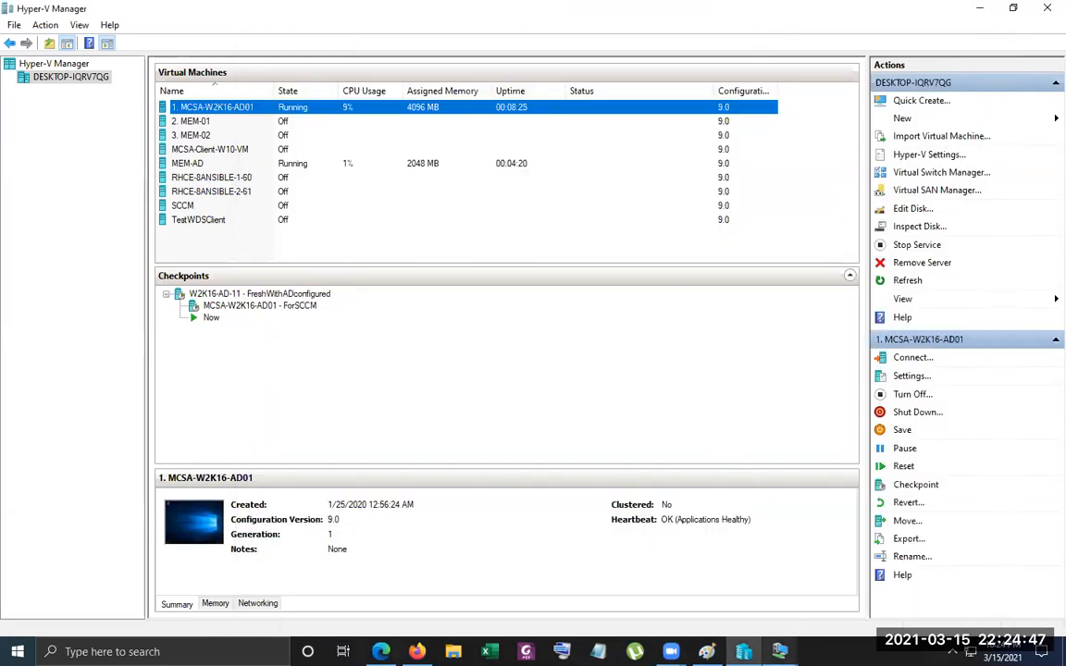
{"action": "left_click", "coordinate": [781, 652]}
{"action": "left_click", "coordinate": [844, 528]}
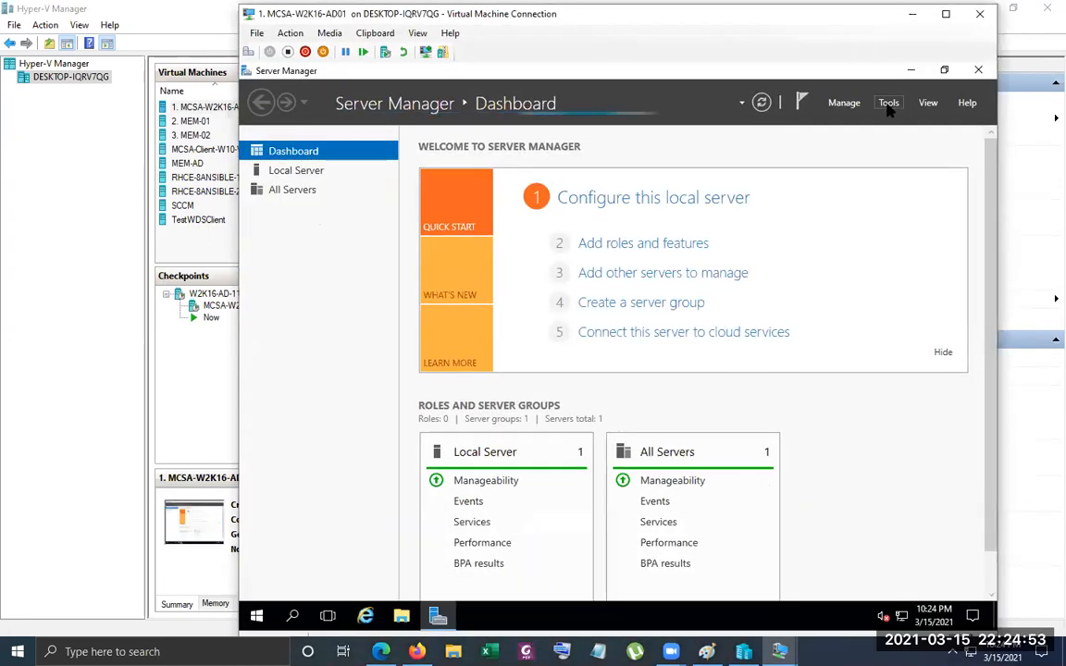
{"action": "left_click", "coordinate": [889, 104]}
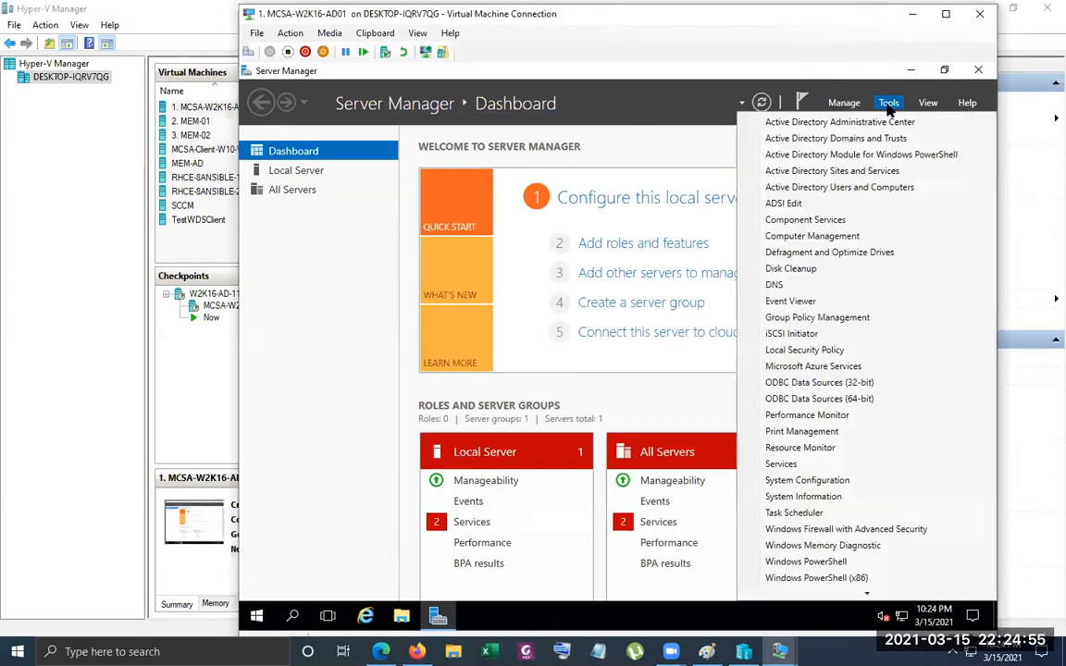
{"action": "left_click", "coordinate": [839, 187]}
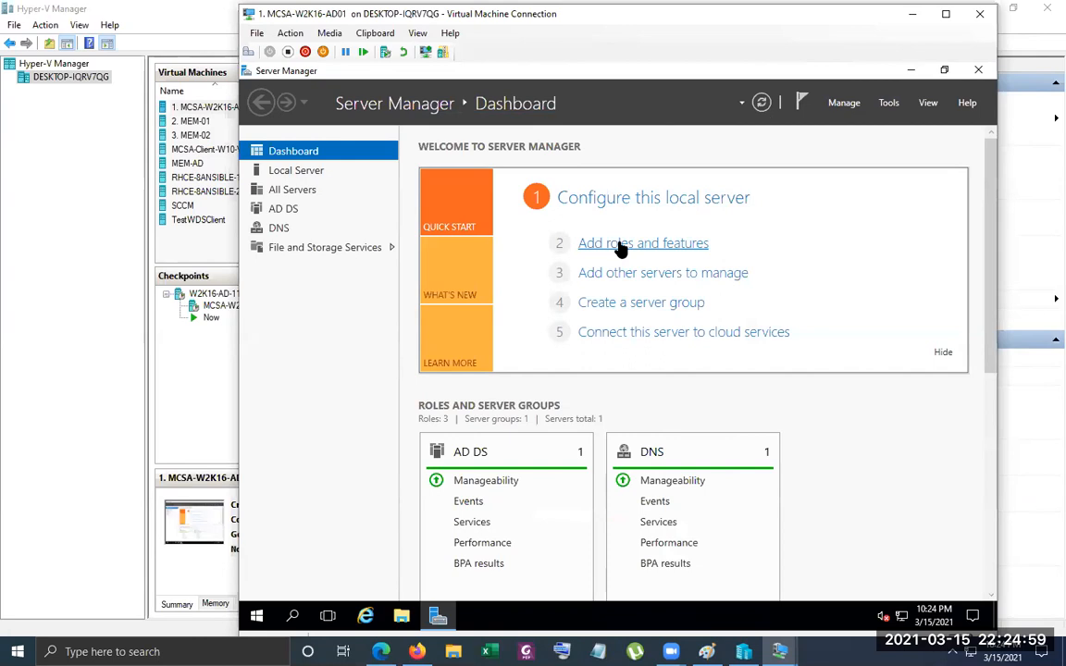
{"action": "left_click", "coordinate": [911, 70]}
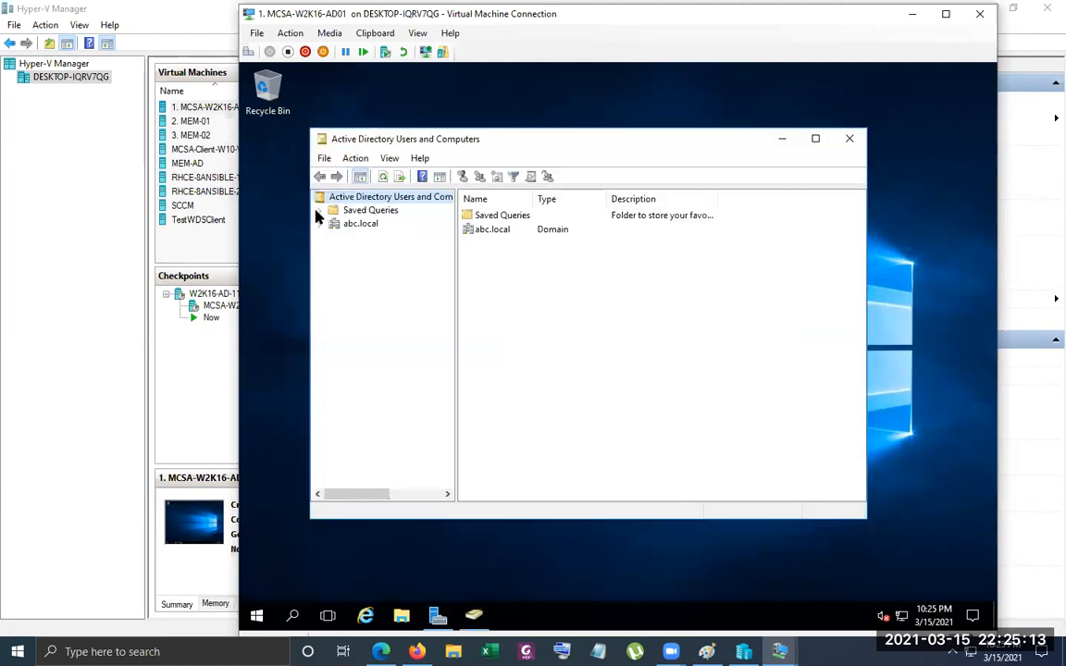
Create a global security group named RODC-Administrators directly under the abc.local domain
{"action": "left_click", "coordinate": [320, 224]}
{"action": "left_click", "coordinate": [366, 227]}
{"action": "right_click", "coordinate": [366, 227]}
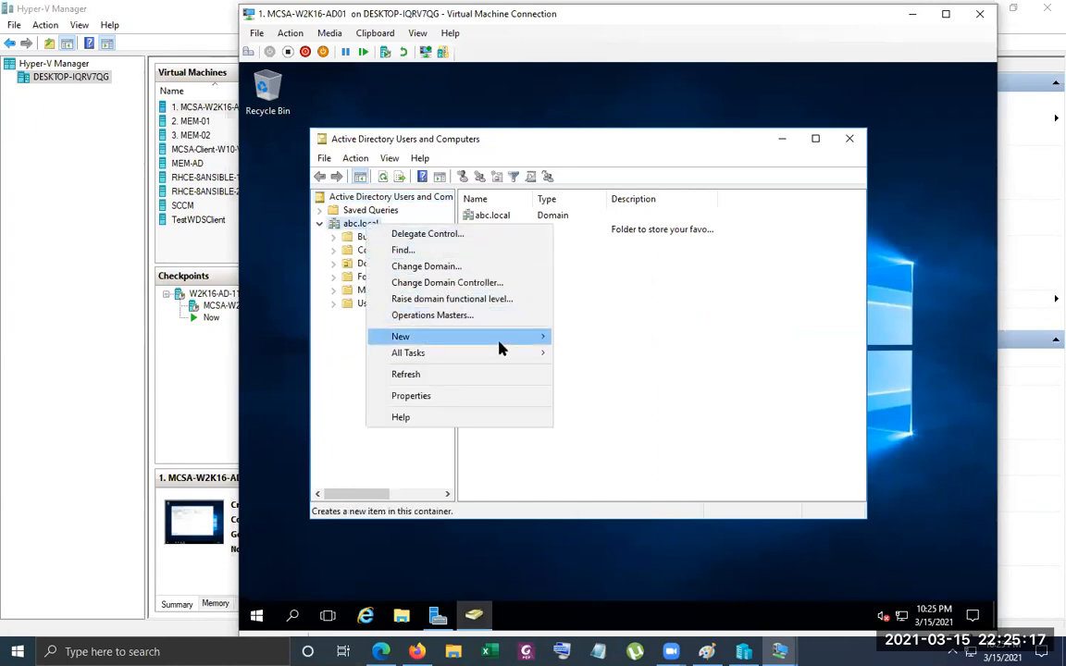
{"action": "mouse_move", "coordinate": [497, 339]}
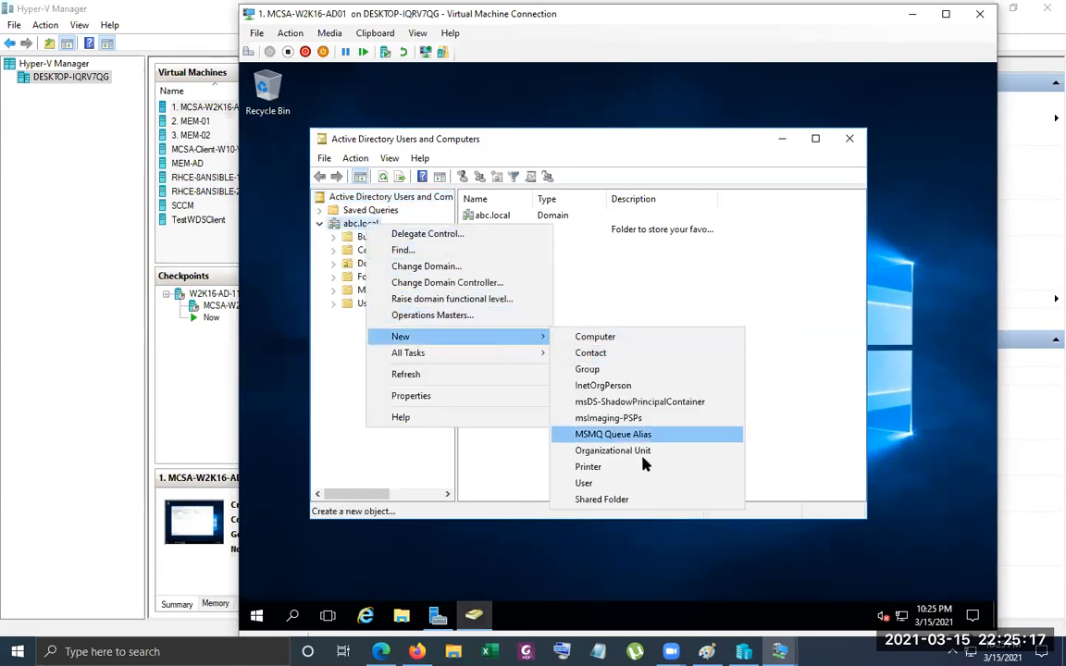
{"action": "left_click", "coordinate": [633, 375]}
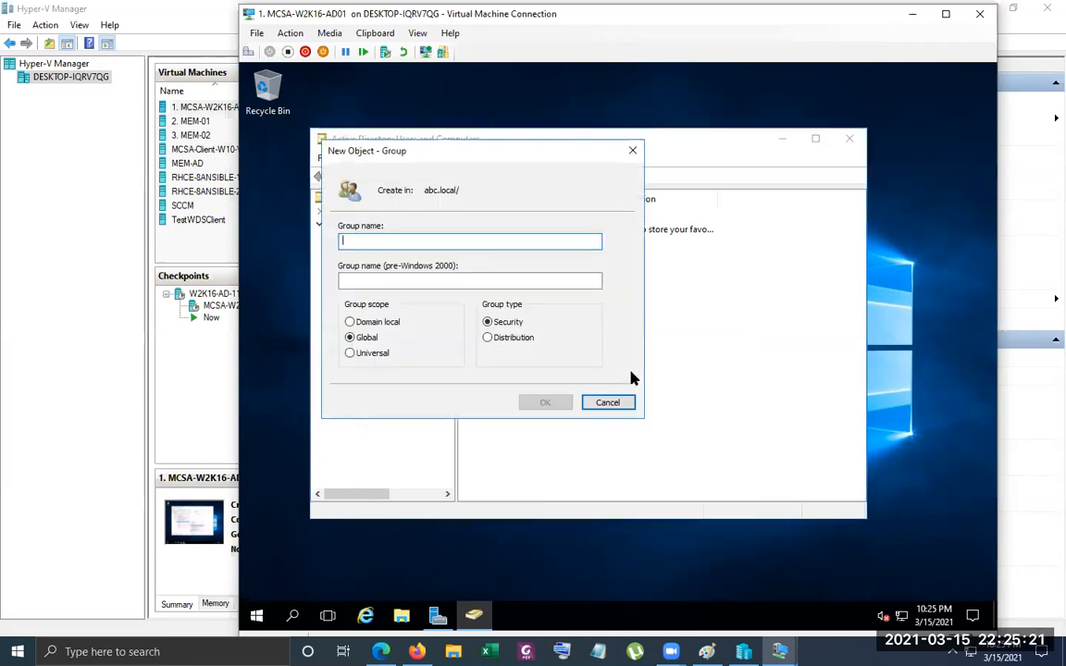
{"action": "type", "text": "R"}
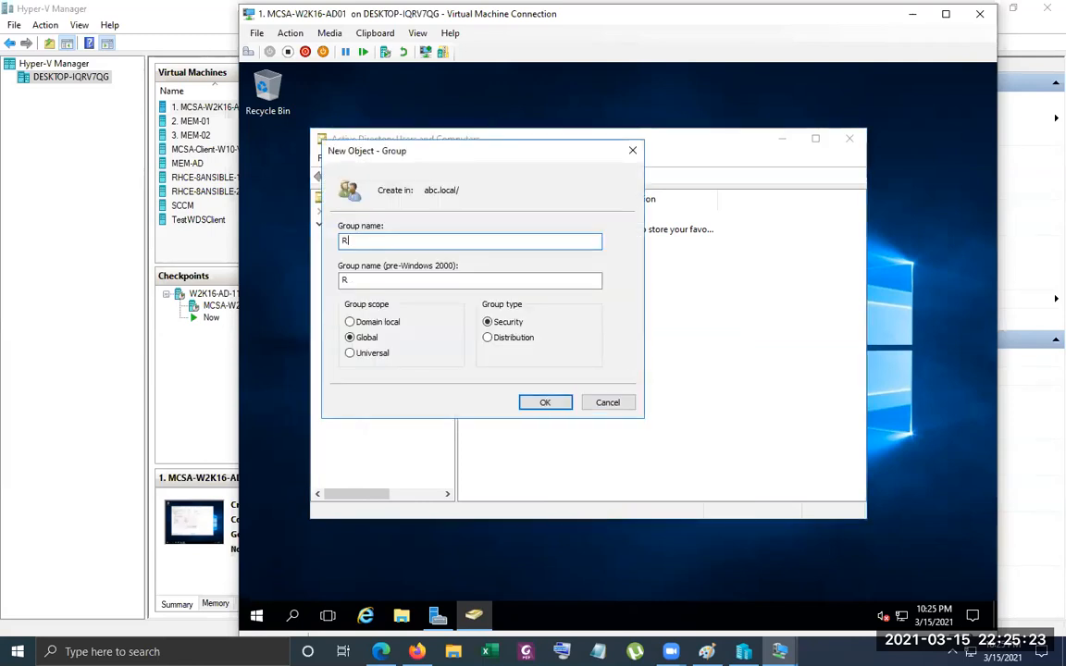
{"action": "type", "text": "ODC-"}
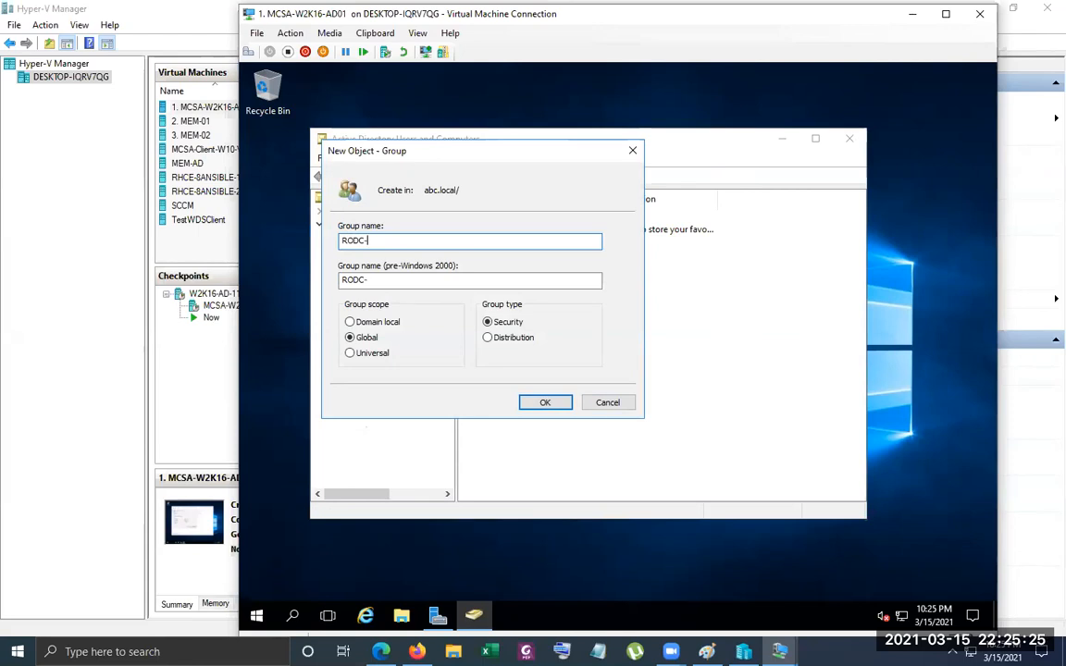
{"action": "type", "text": "Administrators"}
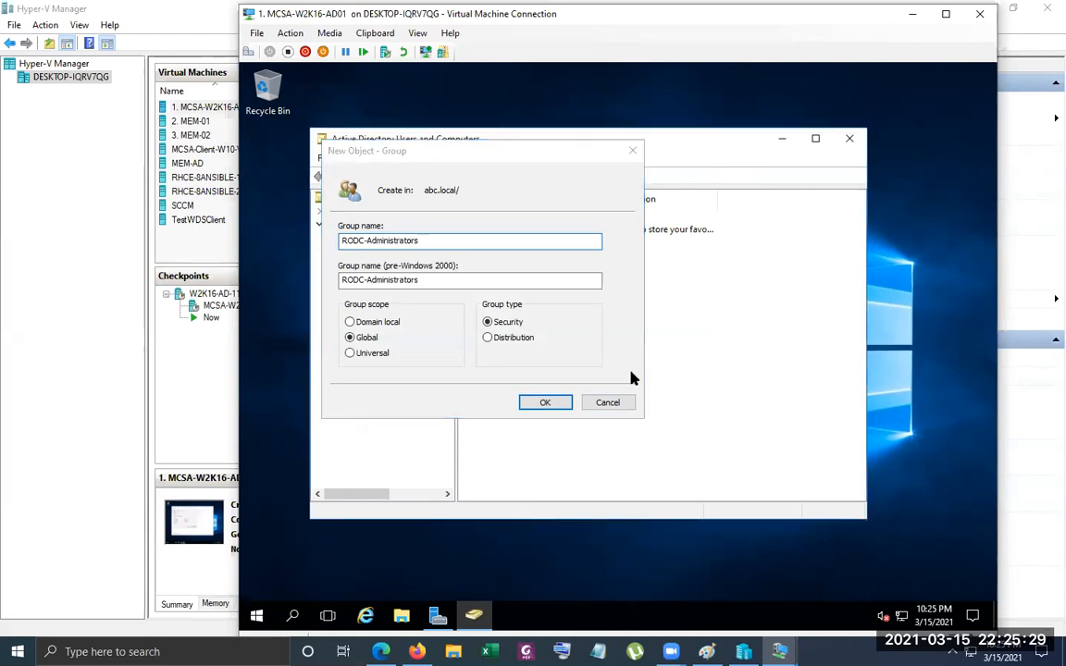
{"action": "key", "text": "Return"}
Start a new user in the Users container with first name and logon name test01, and continue to the password settings
{"action": "left_click", "coordinate": [370, 304]}
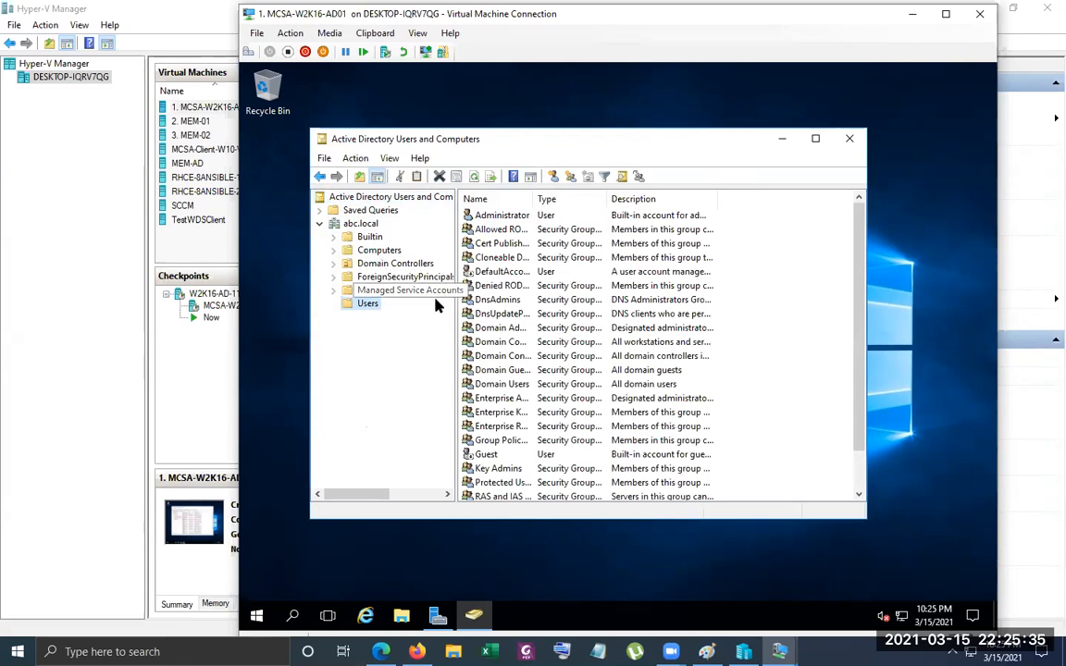
{"action": "left_click", "coordinate": [815, 138]}
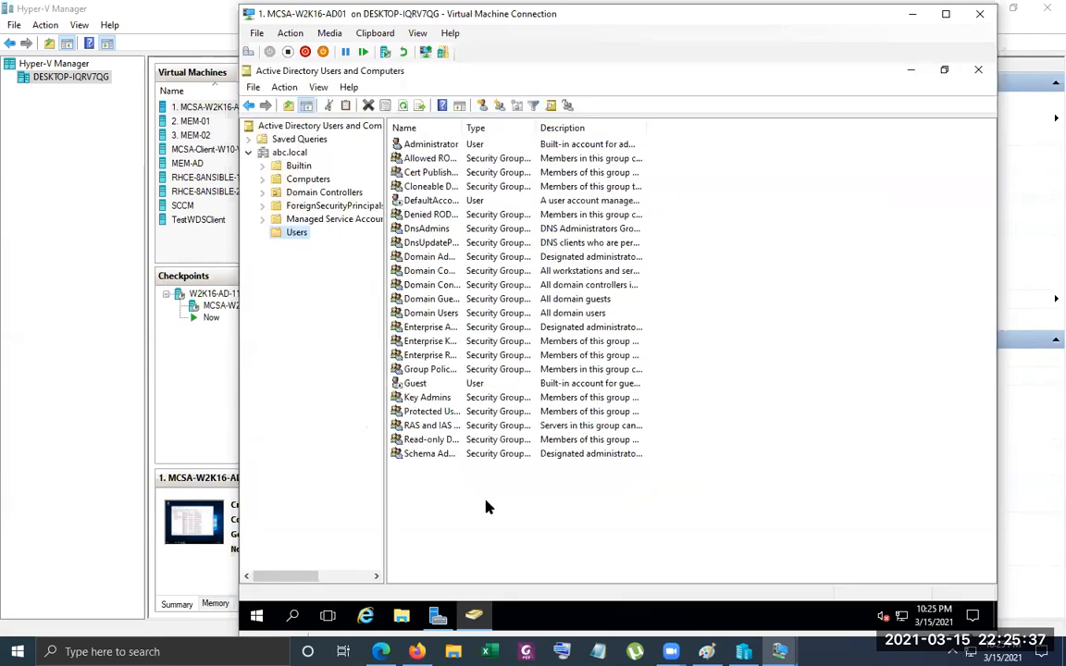
{"action": "right_click", "coordinate": [426, 504]}
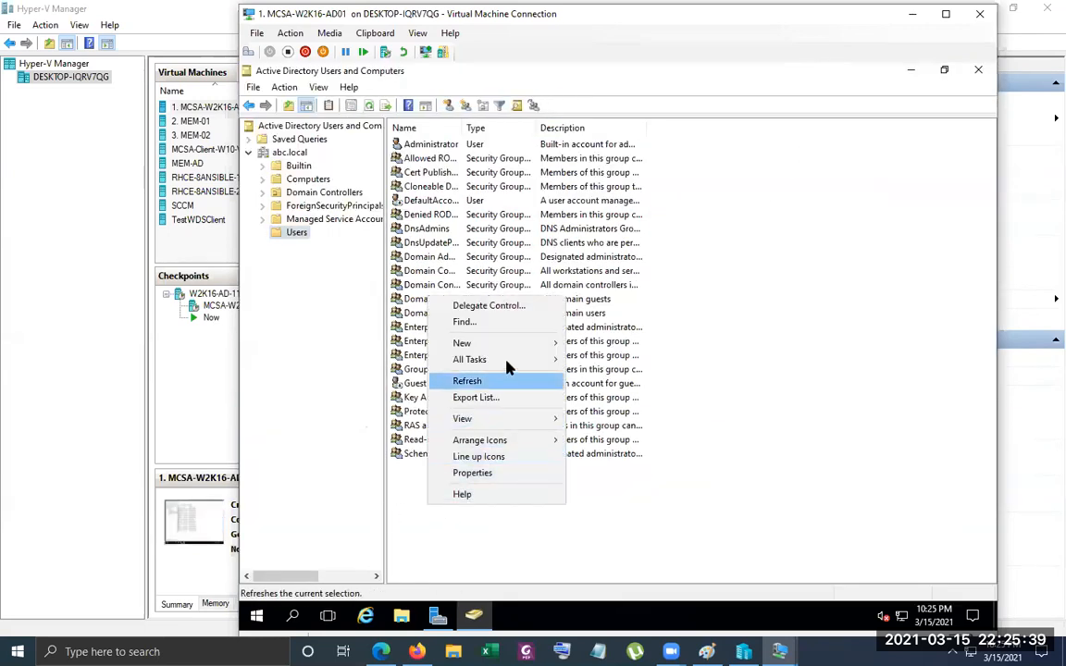
{"action": "mouse_move", "coordinate": [507, 352]}
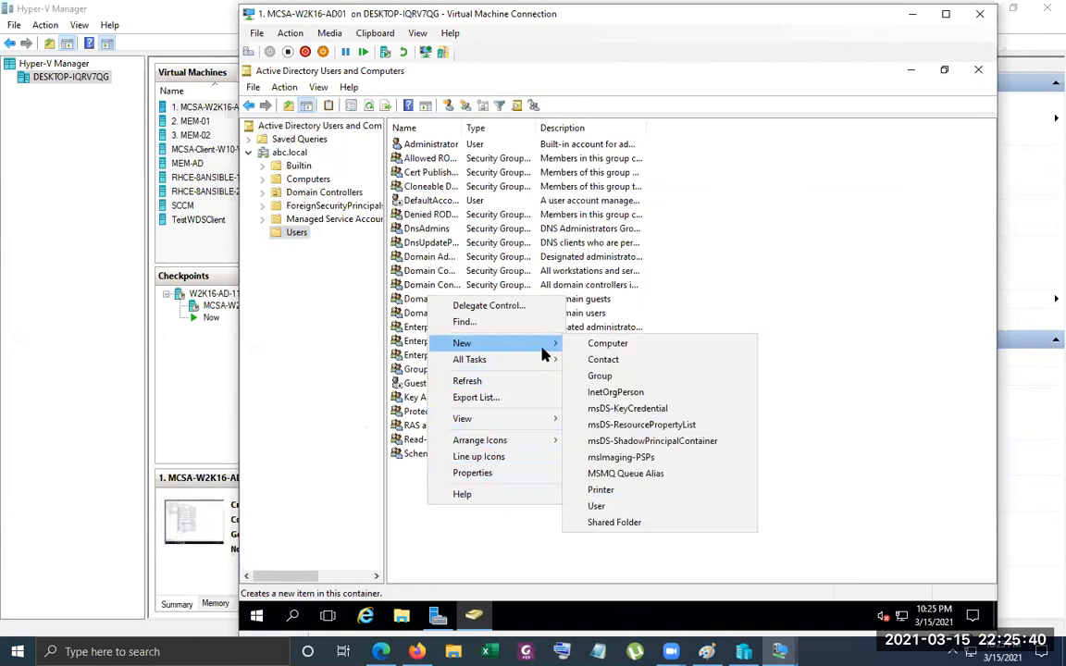
{"action": "left_click", "coordinate": [637, 510]}
{"action": "type", "text": "test01"}
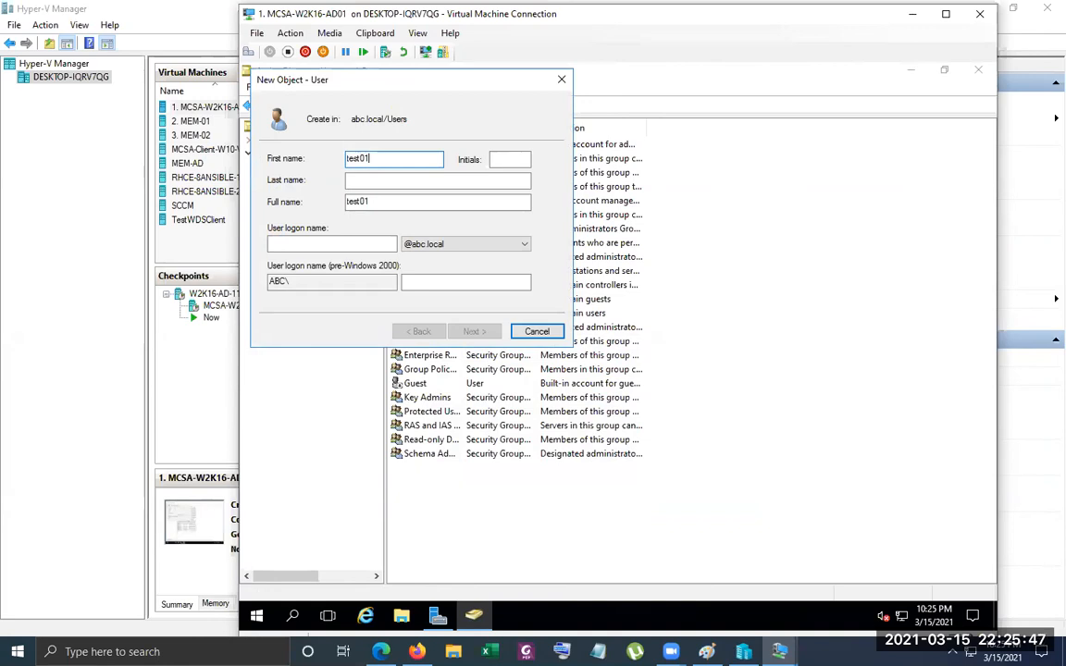
{"action": "key", "text": "Tab"}
{"action": "key", "text": "Tab"}
{"action": "key", "text": "Tab"}
{"action": "key", "text": "Tab"}
{"action": "type", "text": "test01"}
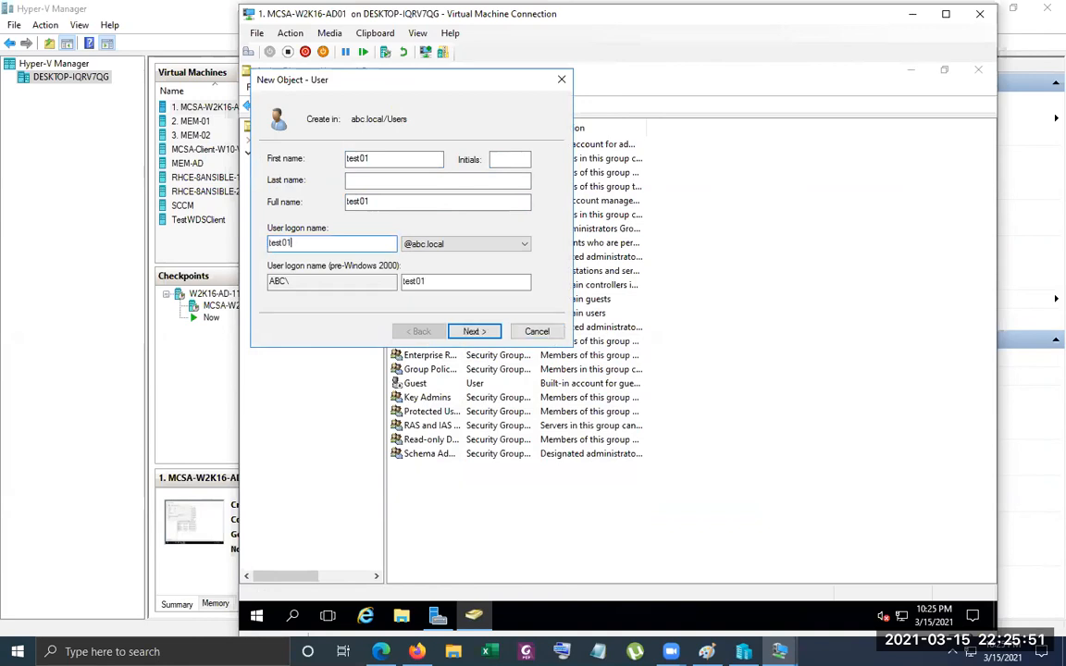
{"action": "left_click", "coordinate": [473, 331]}
Forbid password changes and expiry for test01, drop the change at next logon, enter and confirm the account password, and finish creating the user
{"action": "left_click", "coordinate": [272, 207]}
{"action": "left_click", "coordinate": [273, 225]}
{"action": "left_click", "coordinate": [314, 244]}
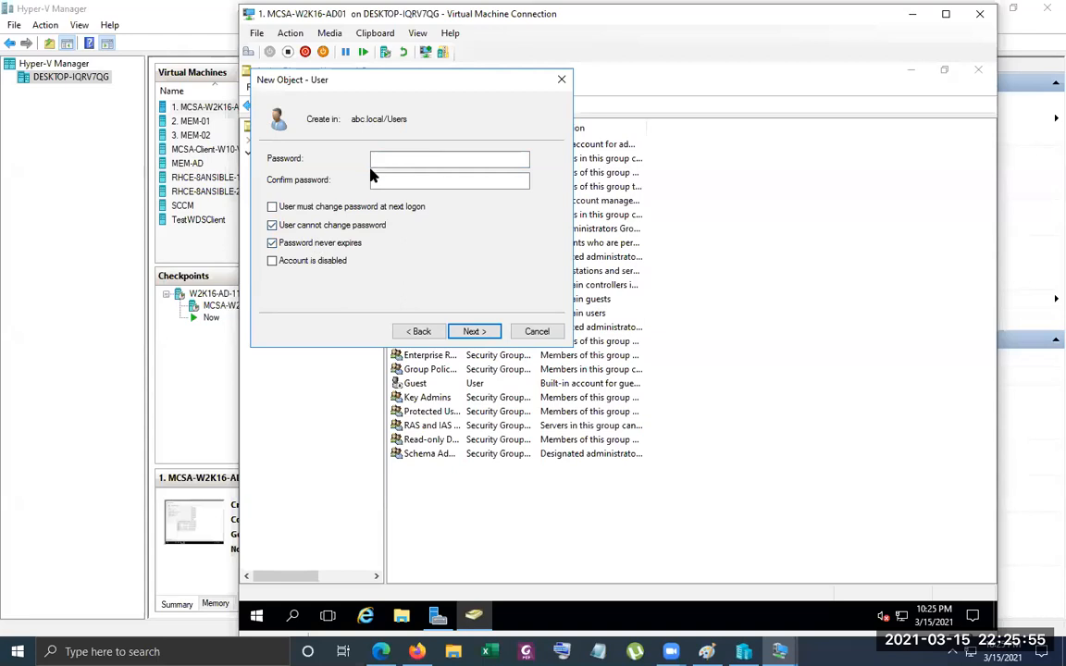
{"action": "left_click", "coordinate": [396, 159]}
{"action": "type", "text": "*****"}
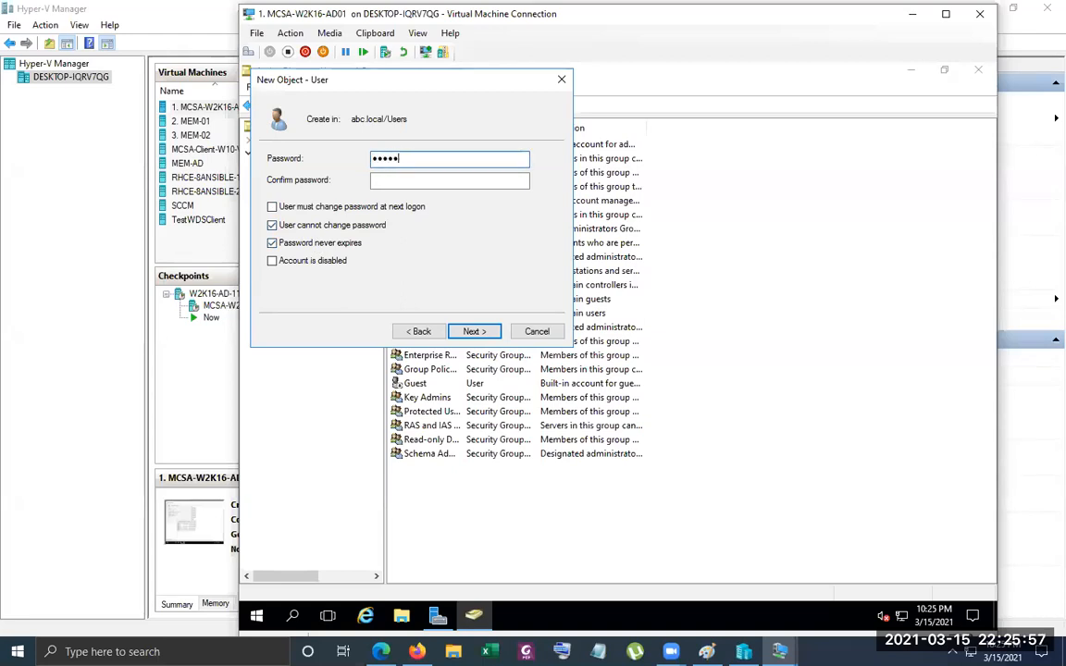
{"action": "type", "text": "****"}
{"action": "key", "text": "Tab"}
{"action": "type", "text": "***"}
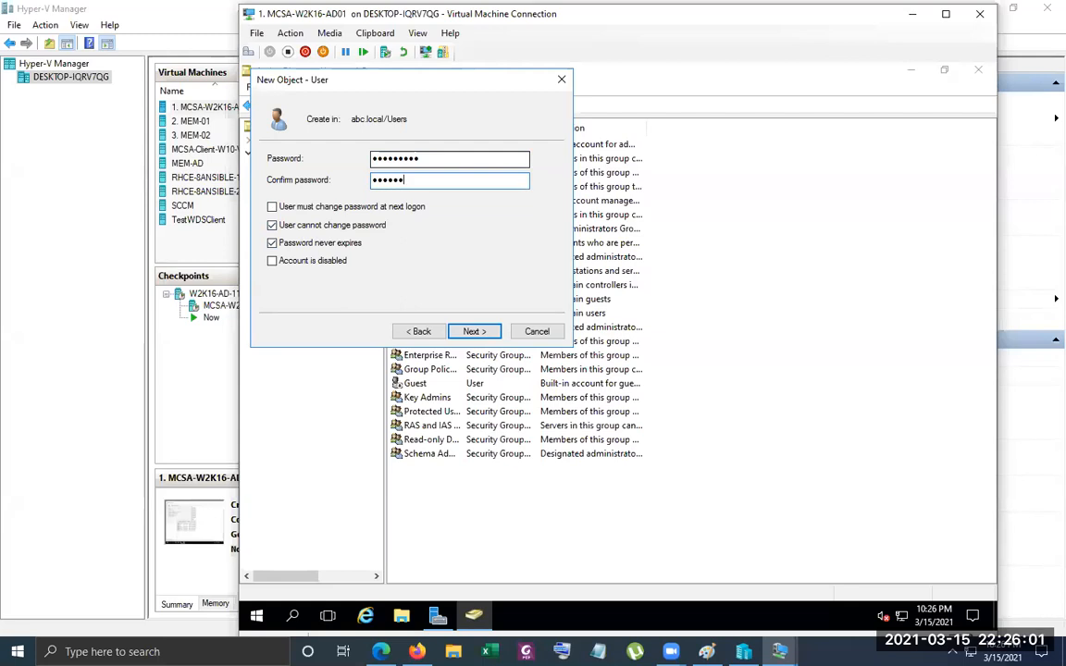
{"action": "type", "text": "***"}
{"action": "left_click", "coordinate": [475, 331]}
{"action": "left_click", "coordinate": [479, 331]}
Add the test01 user to the RODC-Administrators group and save its properties
{"action": "right_click", "coordinate": [430, 467]}
{"action": "left_click", "coordinate": [473, 435]}
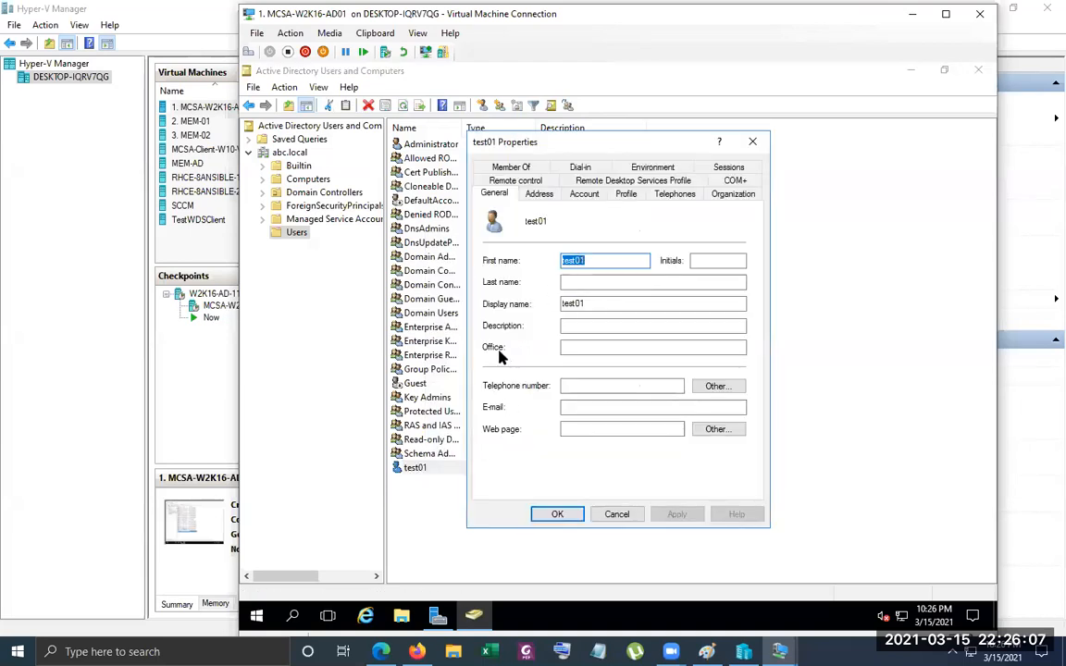
{"action": "left_click", "coordinate": [511, 166]}
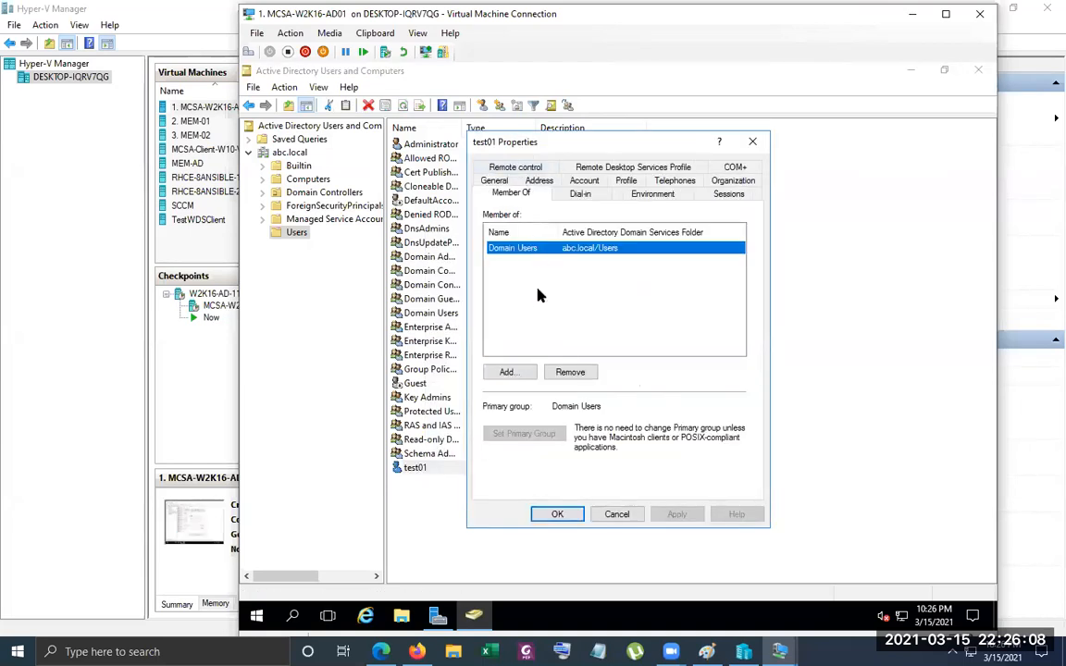
{"action": "left_click", "coordinate": [508, 372]}
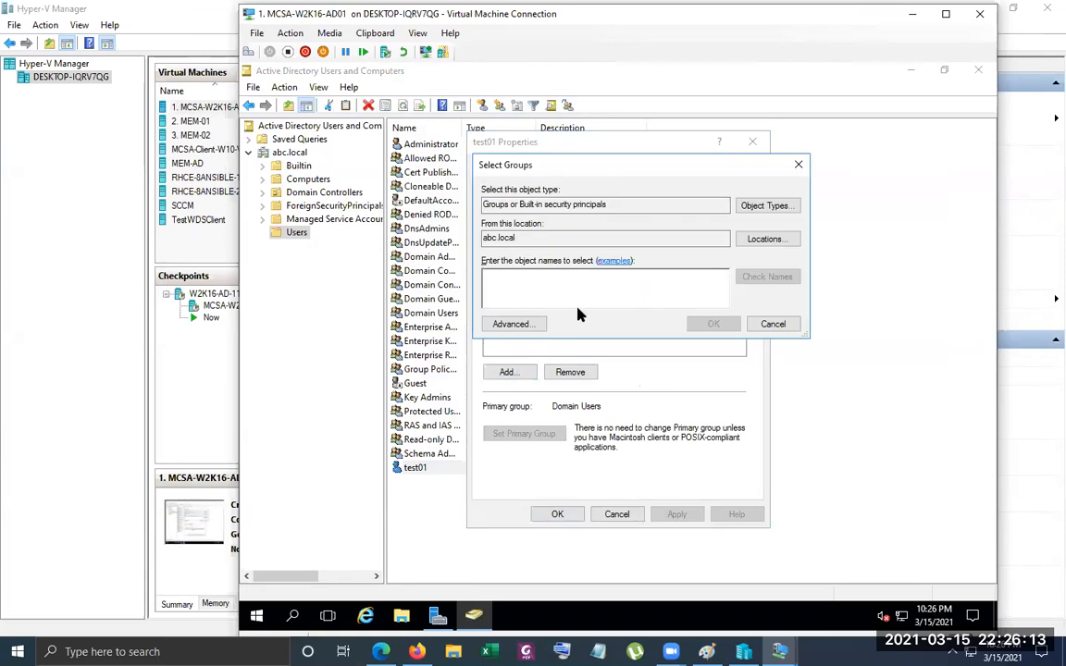
{"action": "type", "text": "ROD"}
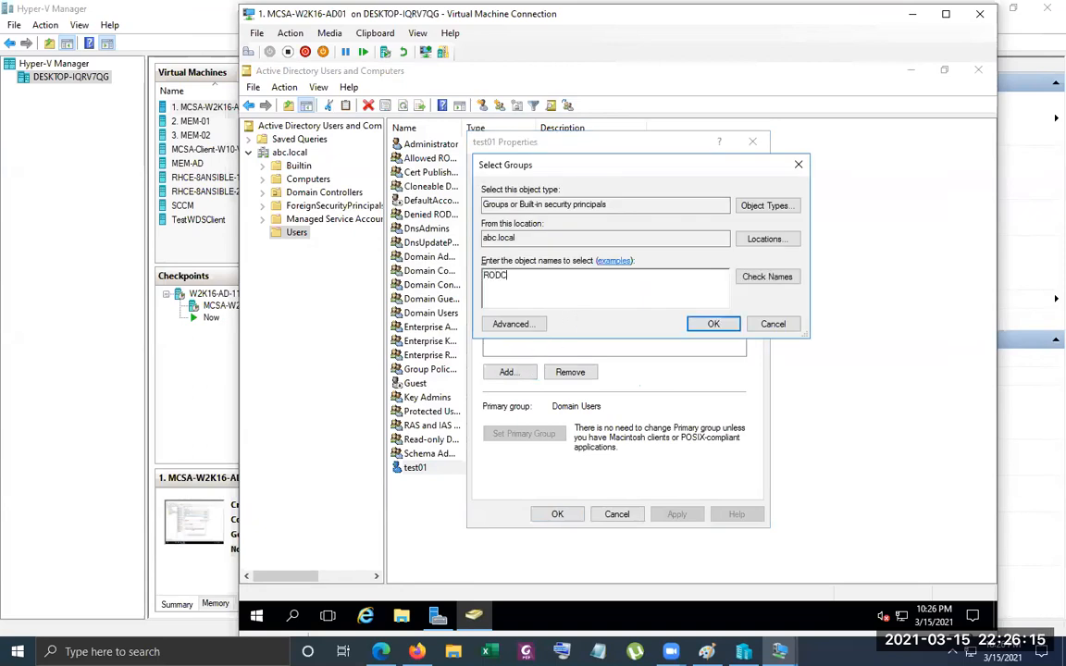
{"action": "type", "text": "C"}
{"action": "left_click", "coordinate": [766, 277]}
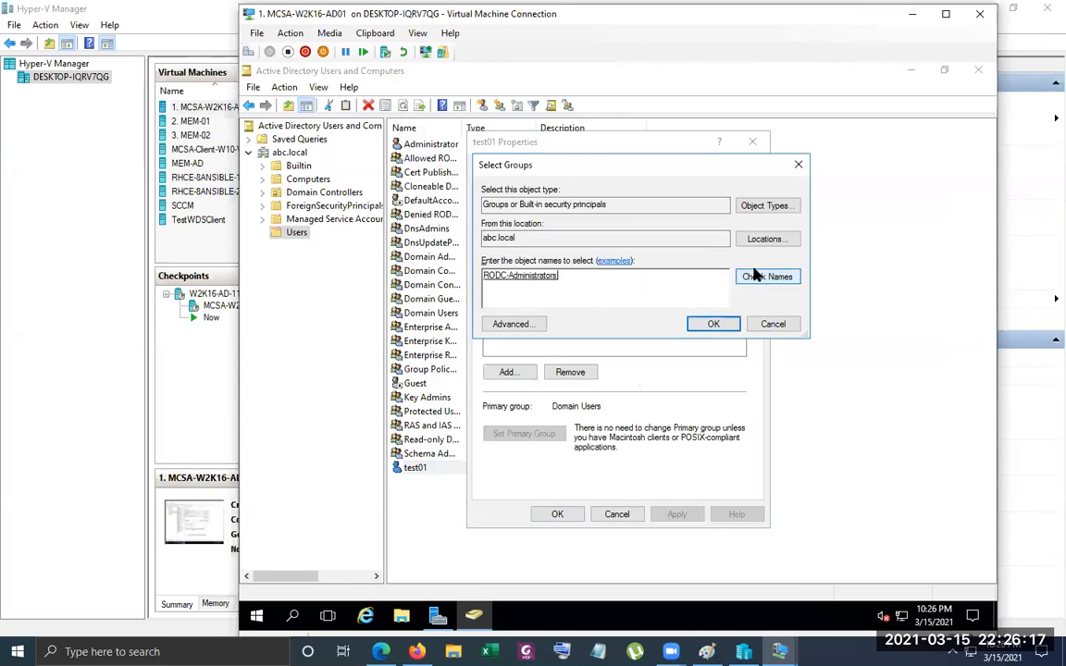
{"action": "left_click", "coordinate": [714, 324]}
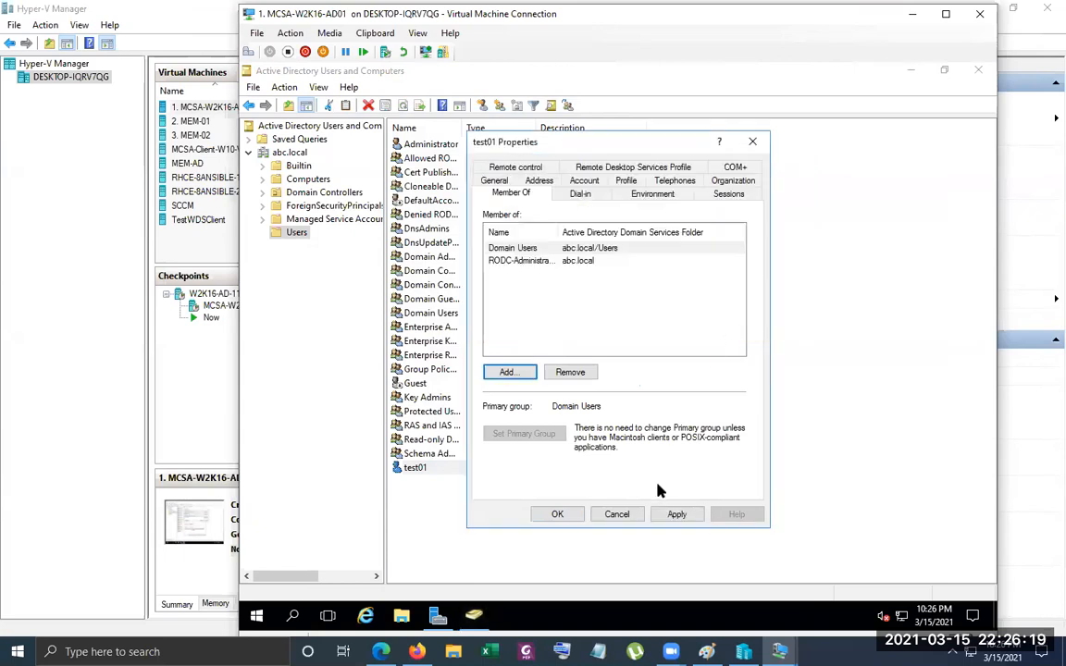
{"action": "left_click", "coordinate": [558, 514]}
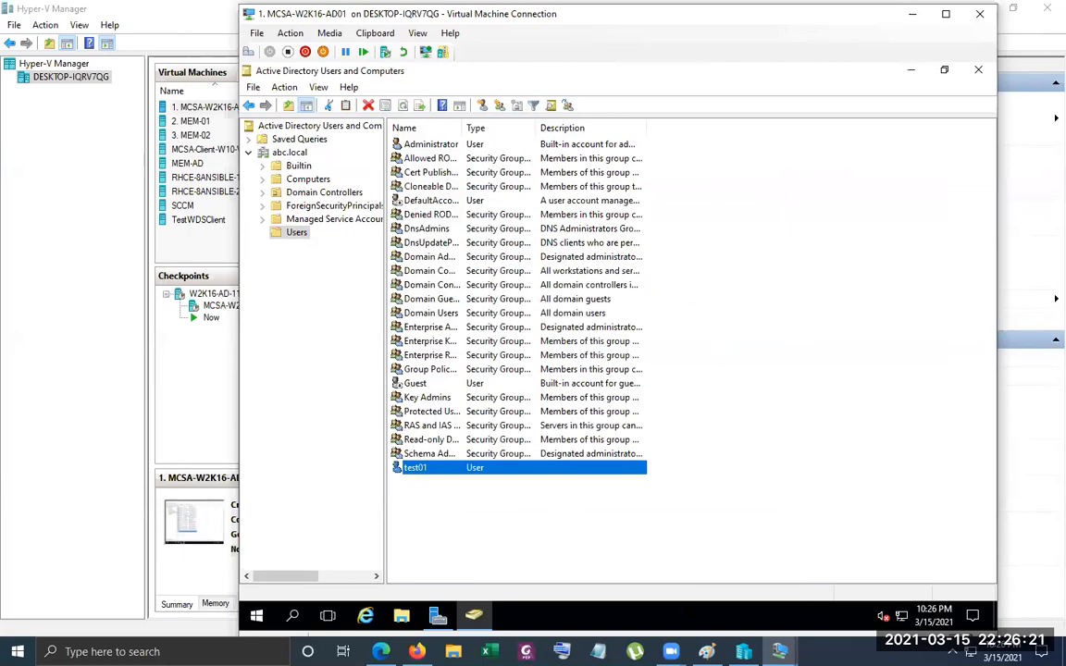
Return to the MEM-AD session and choose RODC-Administrators from abc.local as the delegated administrator account
{"action": "mouse_move", "coordinate": [779, 648]}
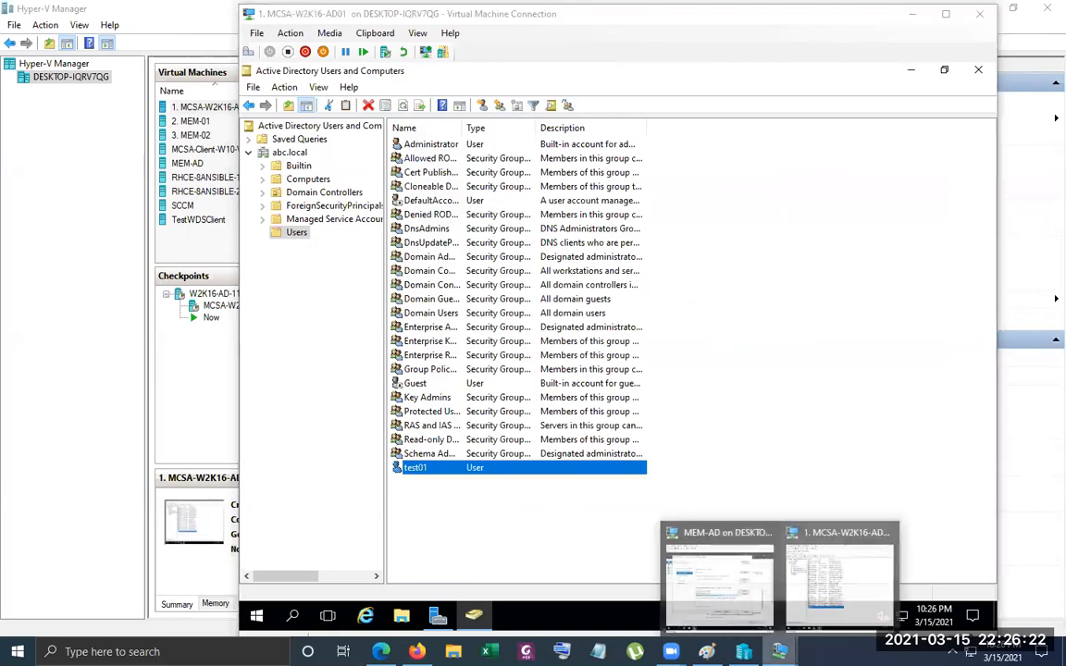
{"action": "left_click", "coordinate": [709, 601]}
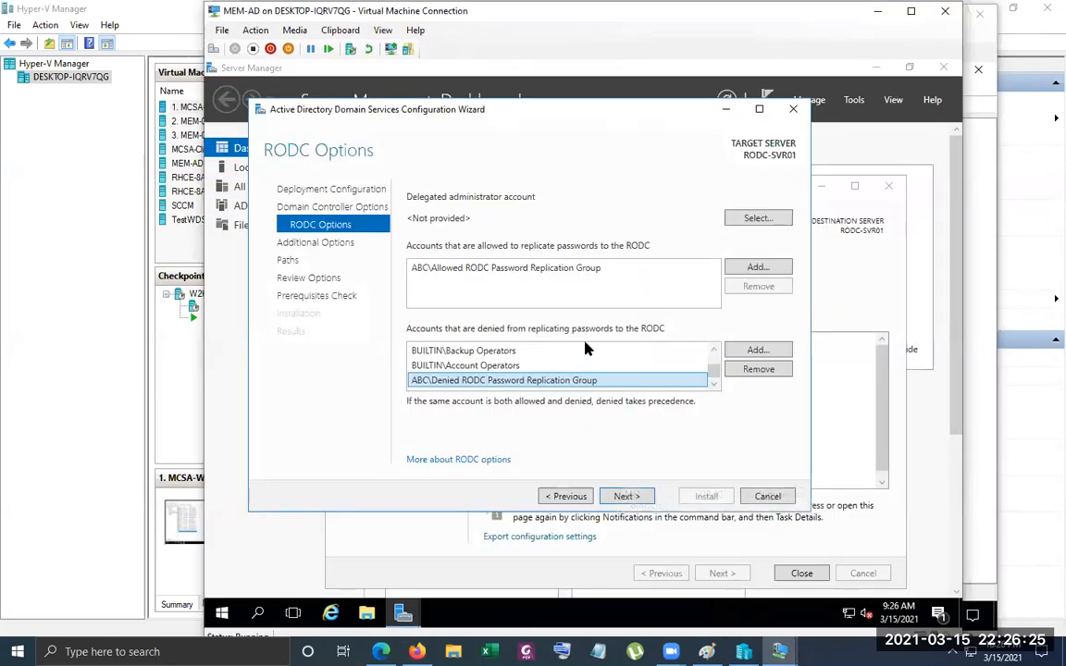
{"action": "left_click", "coordinate": [756, 219]}
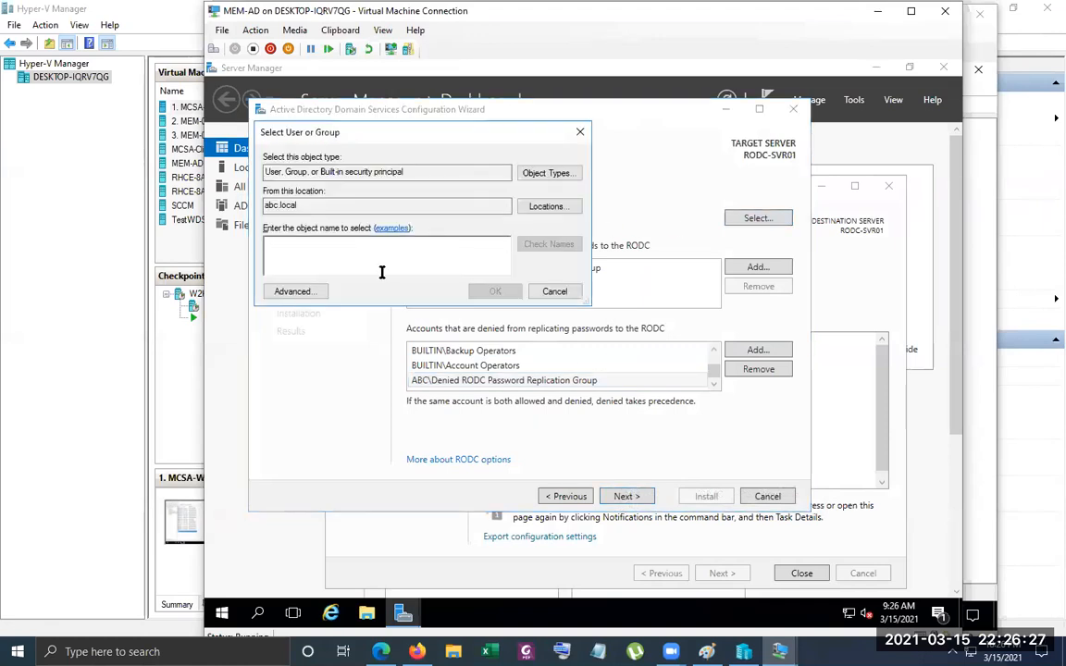
{"action": "left_click", "coordinate": [292, 292]}
{"action": "left_click", "coordinate": [608, 296]}
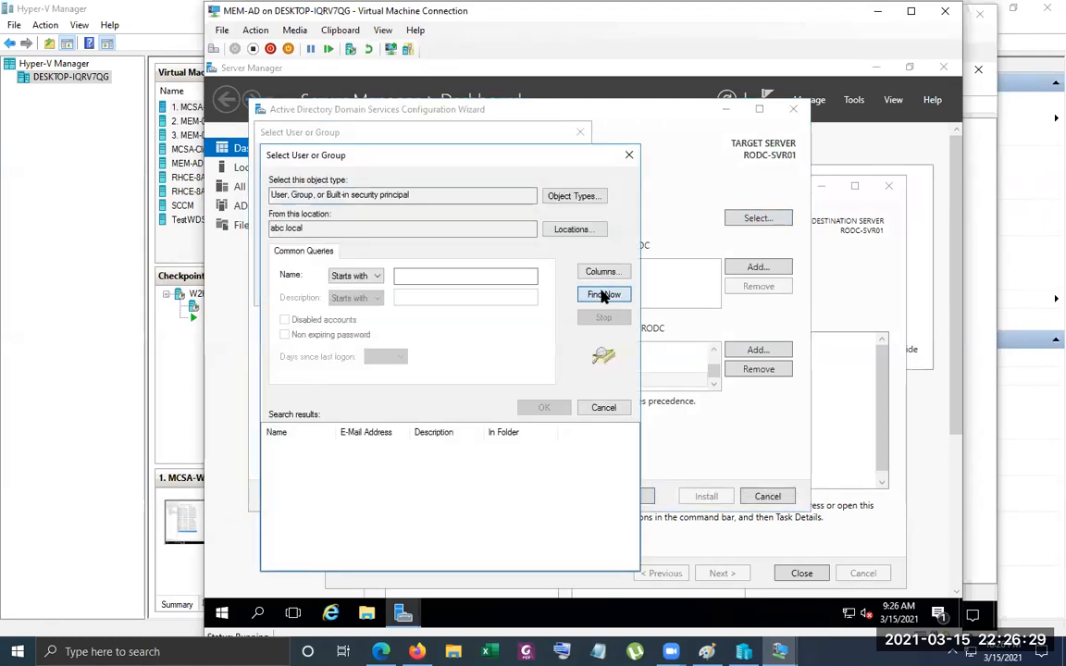
{"action": "double_click", "coordinate": [335, 432]}
{"action": "left_click", "coordinate": [311, 498]}
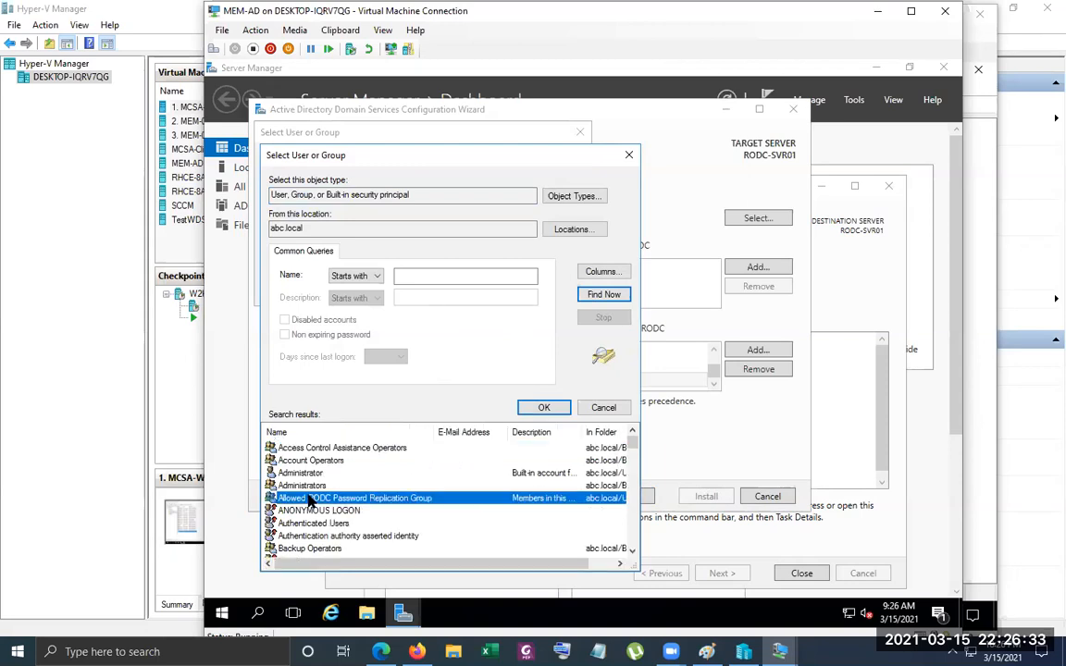
{"action": "type", "text": "ro"}
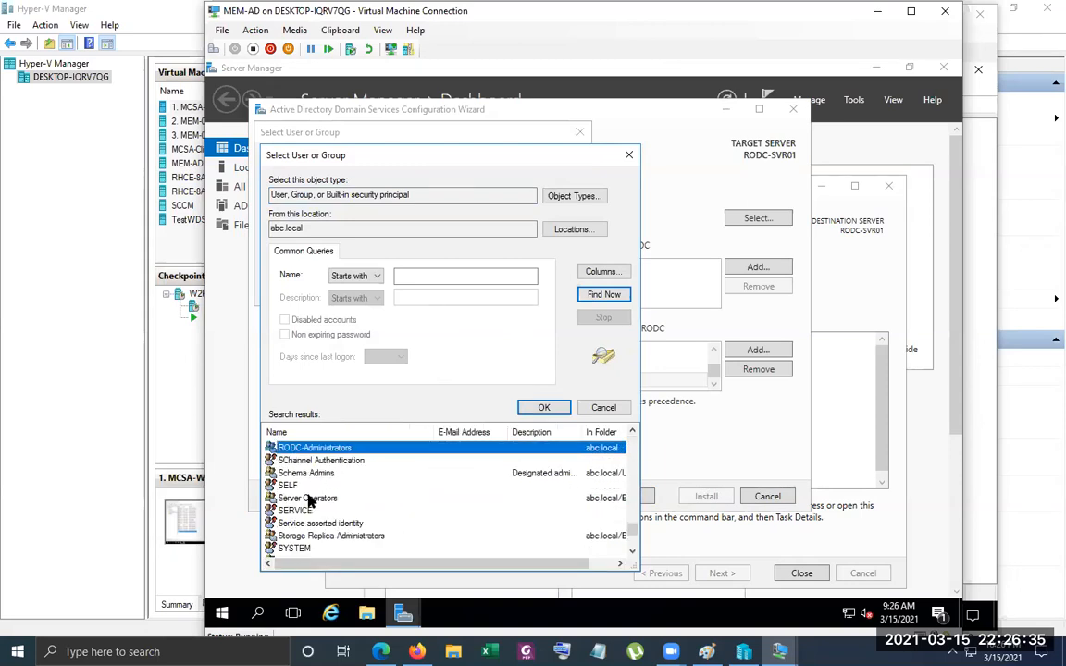
{"action": "left_click", "coordinate": [537, 409]}
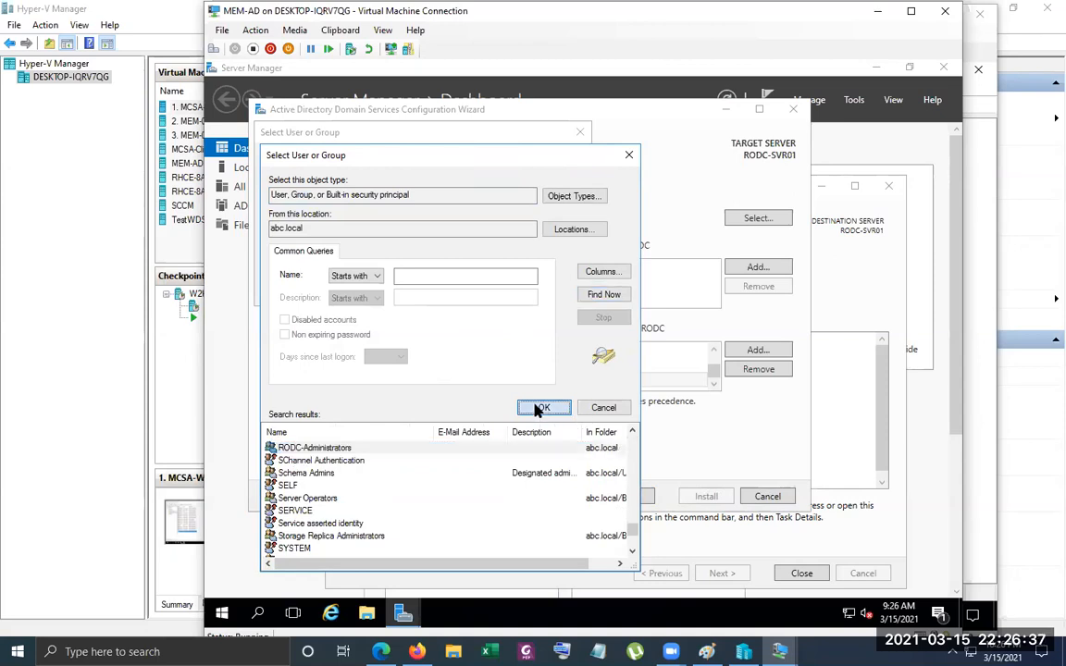
{"action": "left_click", "coordinate": [499, 289]}
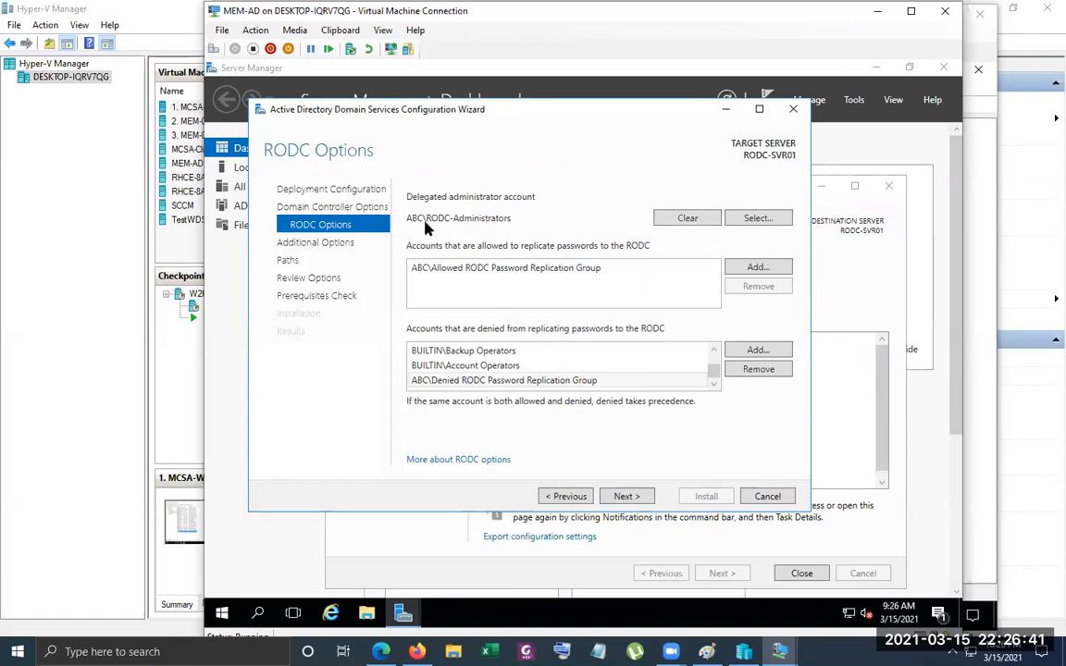
Set replication from W2K16-AD.abc.local, keep the default database, log and SYSVOL folders, and review the selected options
{"action": "left_click", "coordinate": [627, 497]}
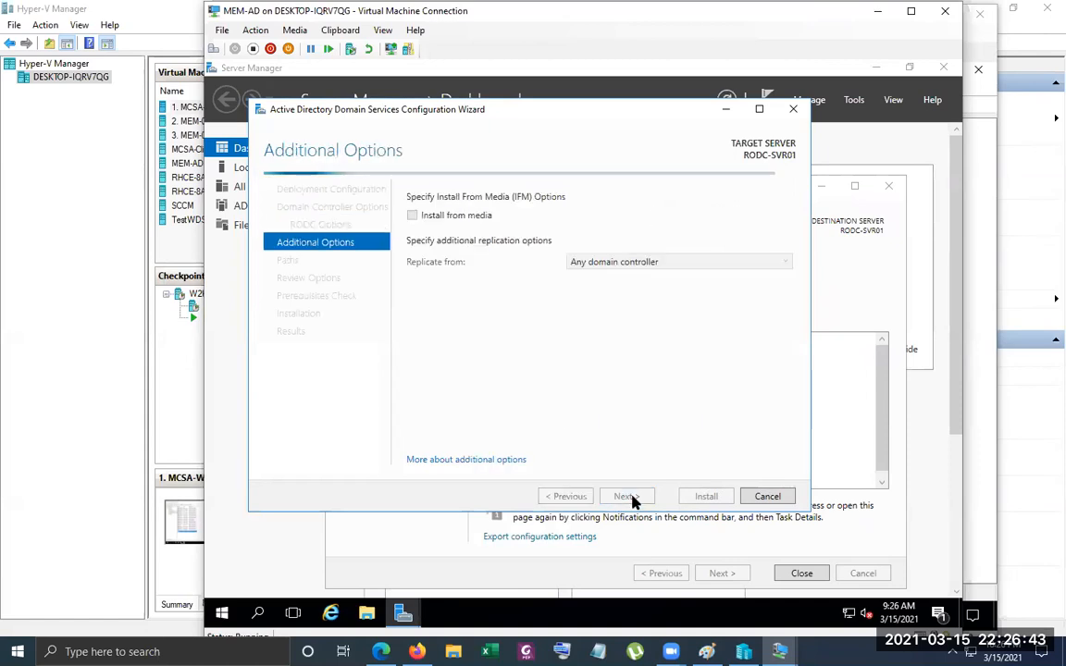
{"action": "left_click", "coordinate": [651, 262]}
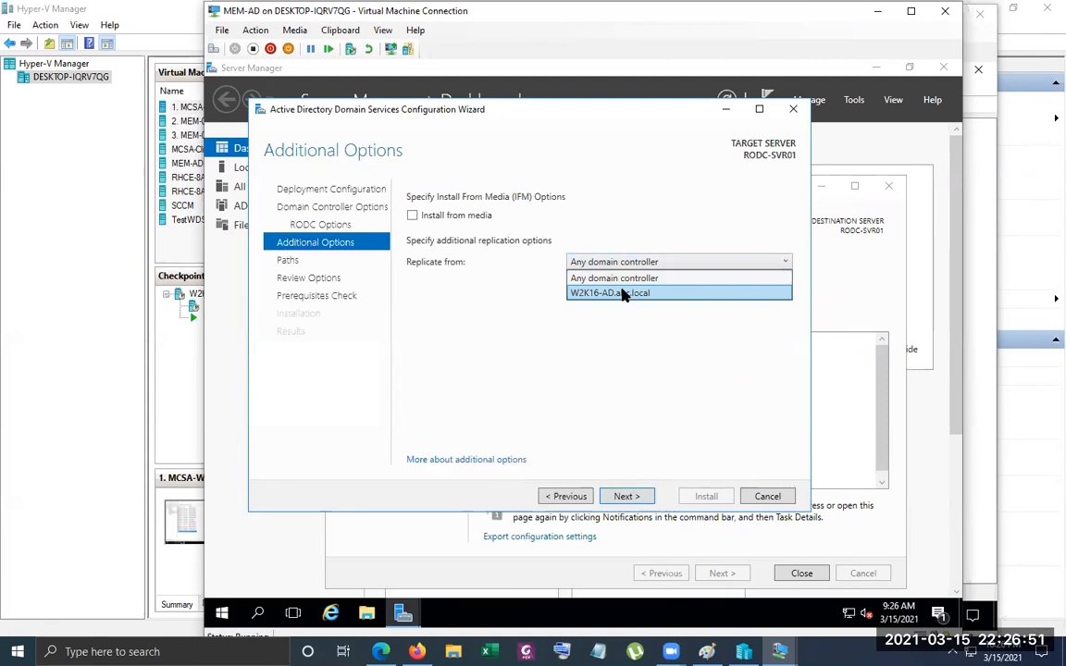
{"action": "left_click", "coordinate": [623, 293]}
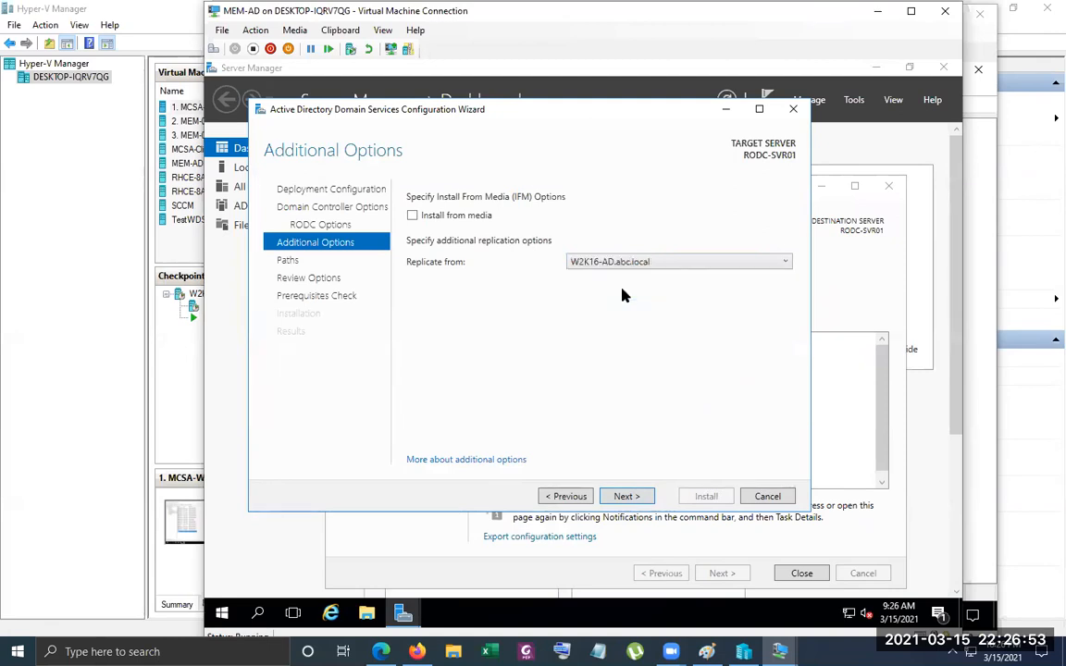
{"action": "left_click", "coordinate": [627, 500]}
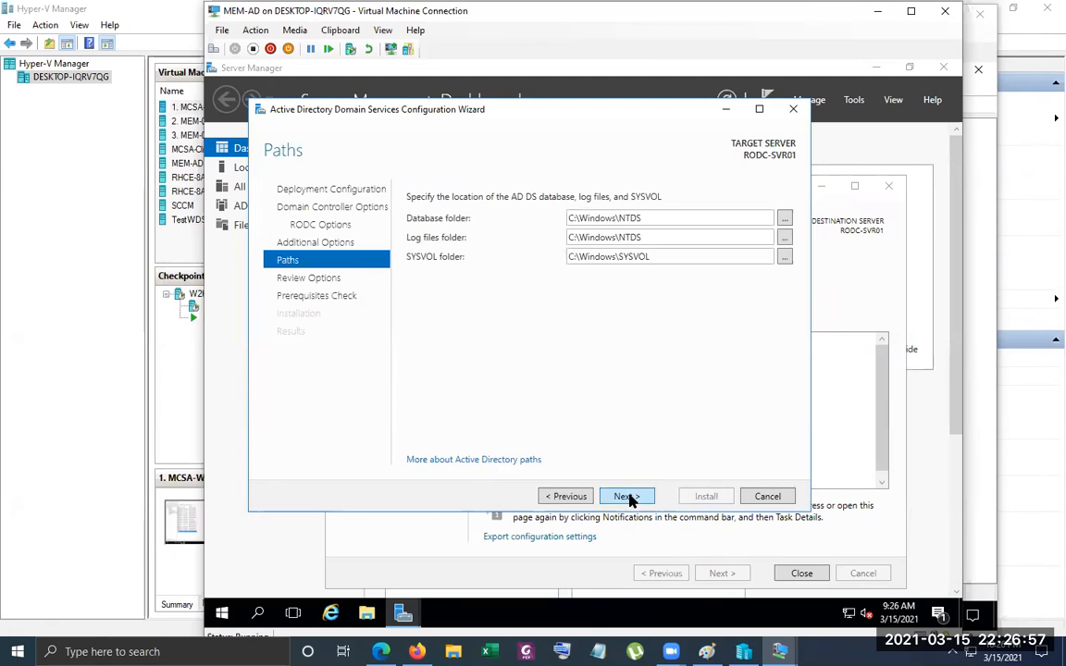
{"action": "left_click", "coordinate": [627, 498]}
{"action": "left_click_drag", "start_coordinate": [783, 240], "coordinate": [775, 347]}
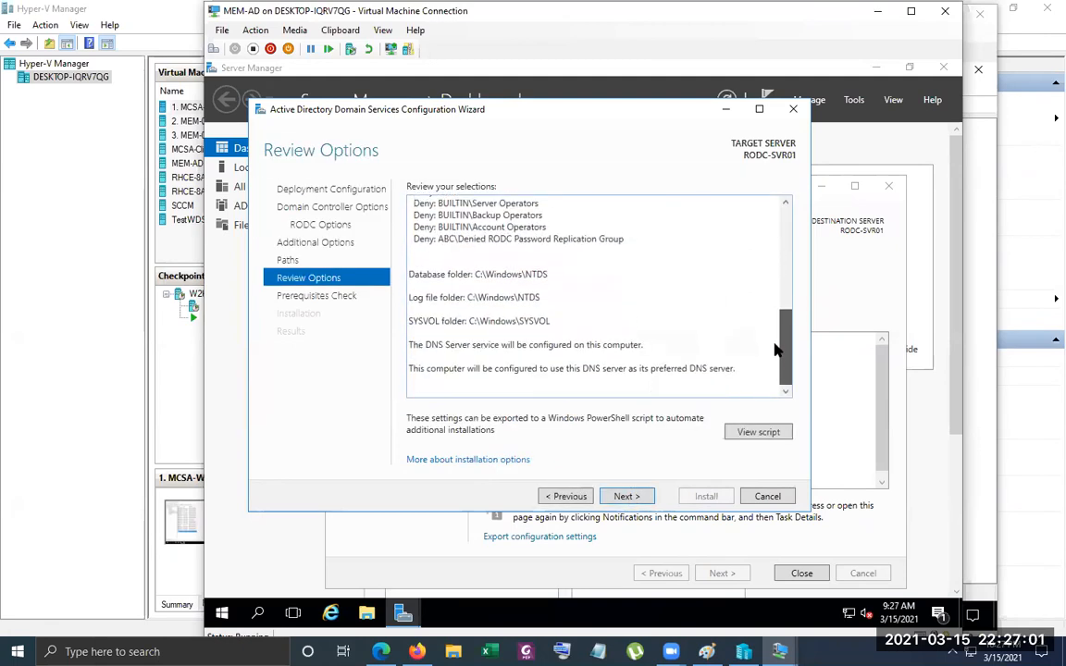
View the generated PowerShell deployment script, and start the domain controller installation on RODC-SVR01 once the prerequisites are checked
{"action": "scroll", "coordinate": [746, 364], "scroll_direction": "up", "scroll_amount": 6}
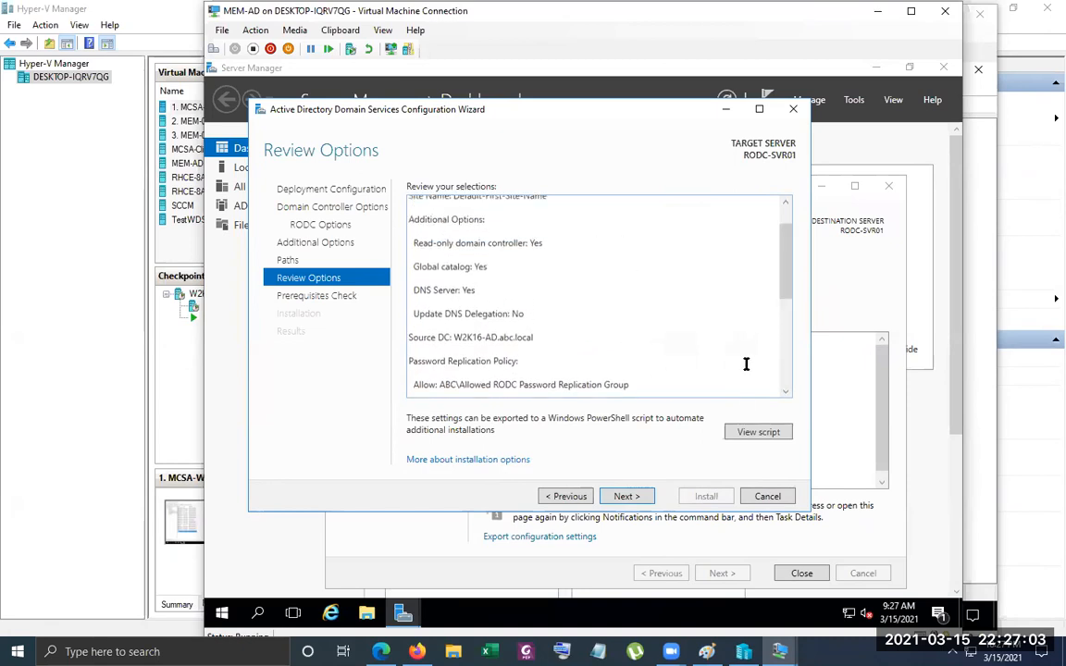
{"action": "left_click", "coordinate": [758, 432]}
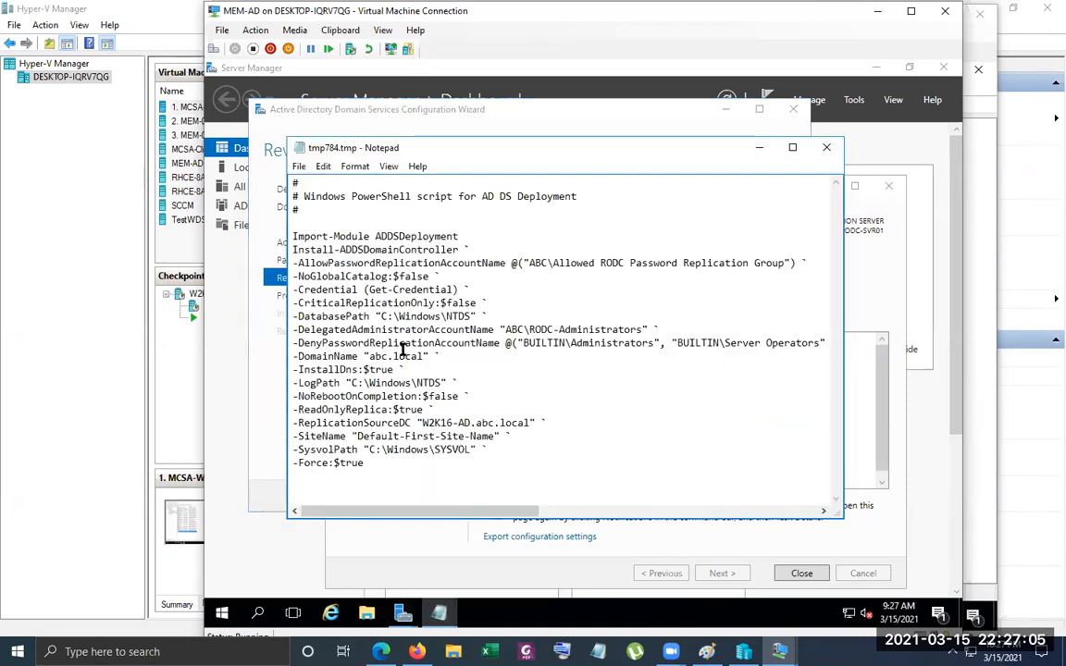
{"action": "left_click", "coordinate": [827, 147]}
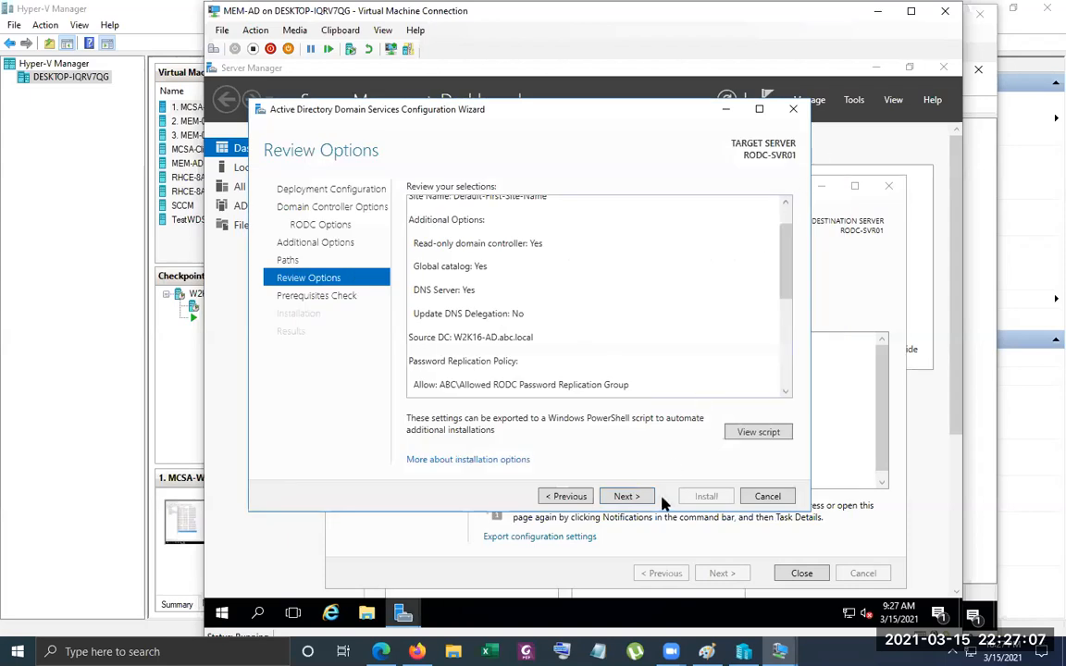
{"action": "left_click", "coordinate": [622, 497]}
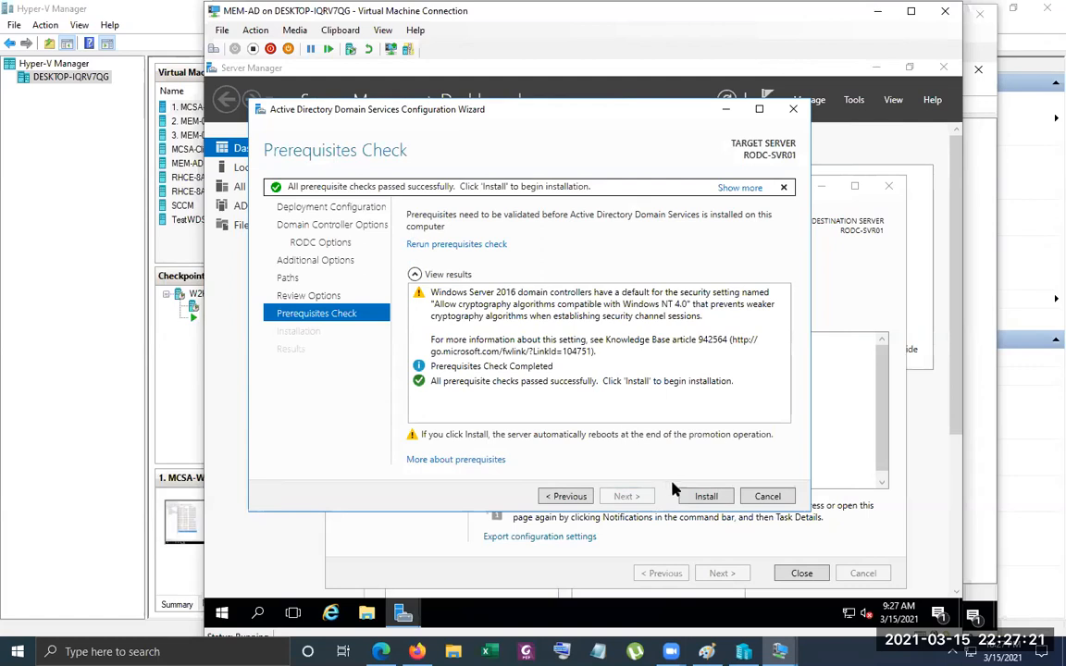
{"action": "left_click", "coordinate": [706, 497]}
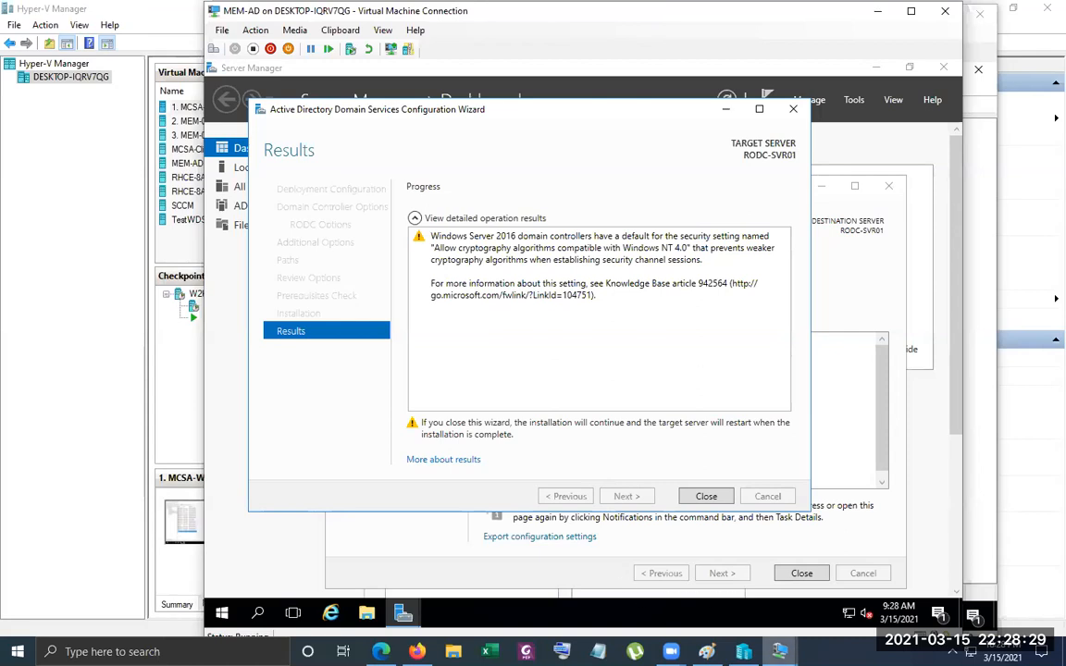
Switch to the MCSA-W2K16-AD01 session and start a new user in abc.local/Users with first name and logon name test02
{"action": "mouse_move", "coordinate": [779, 652]}
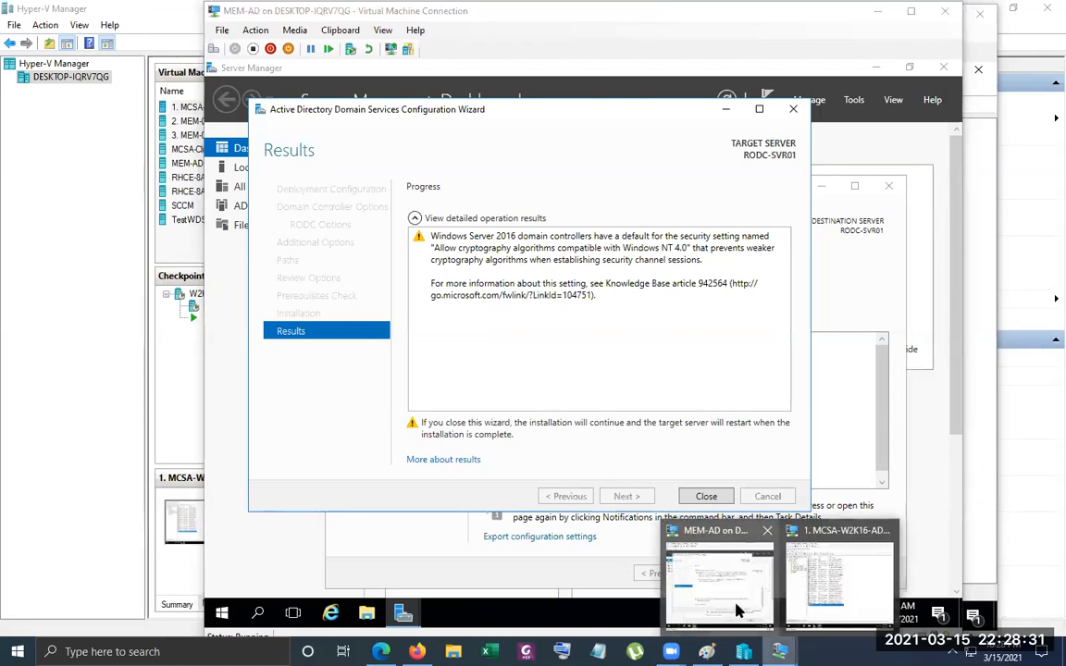
{"action": "left_click", "coordinate": [818, 595]}
{"action": "right_click", "coordinate": [481, 523]}
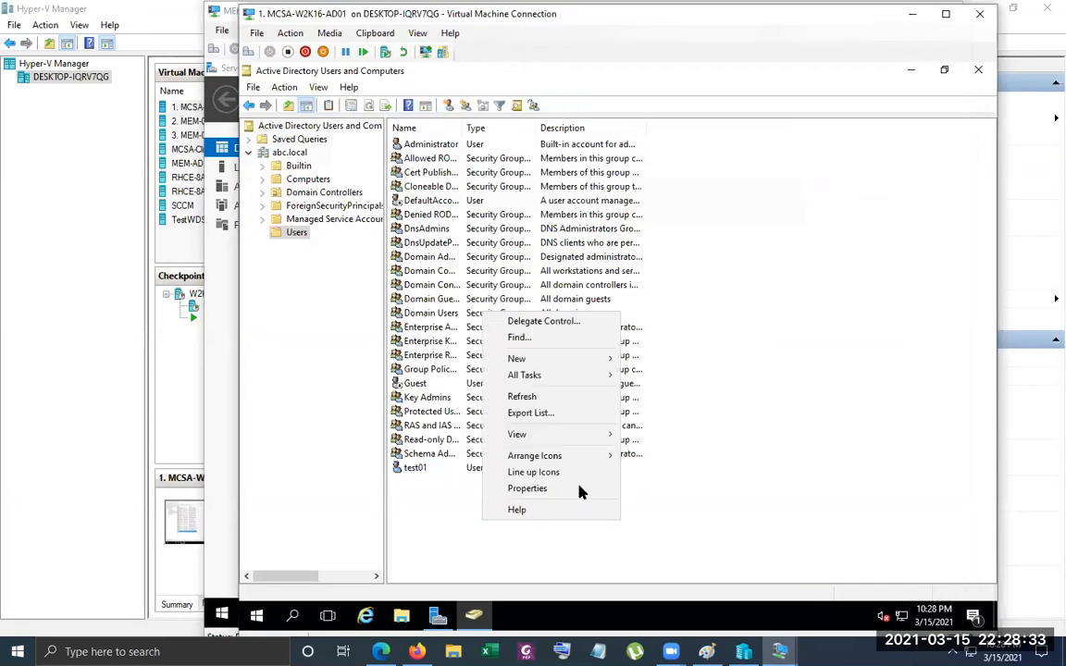
{"action": "mouse_move", "coordinate": [536, 360]}
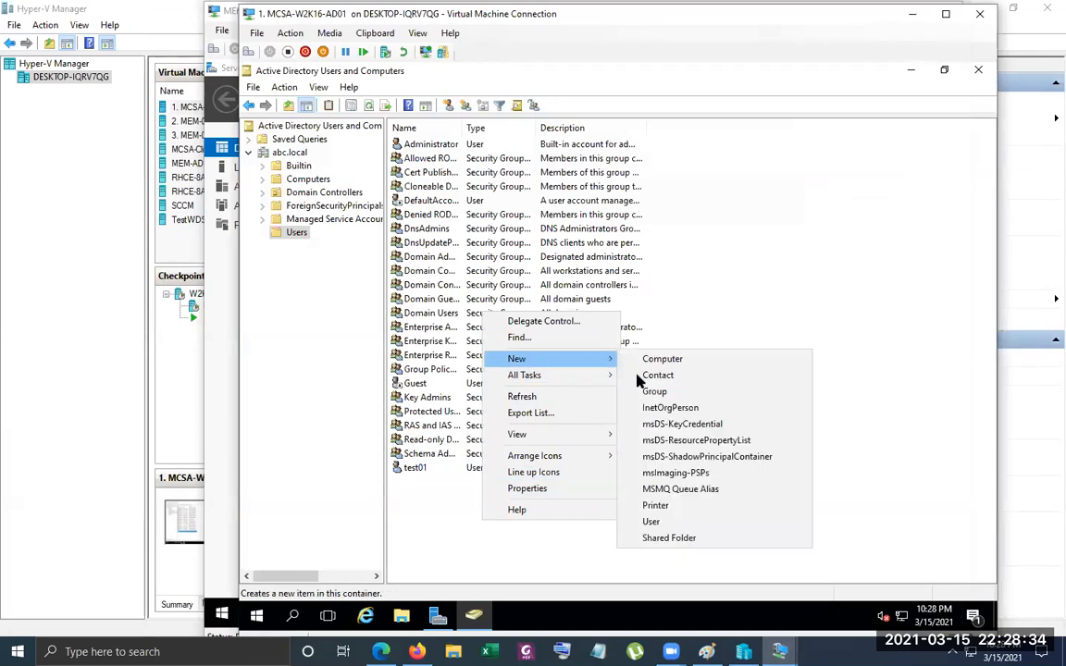
{"action": "left_click", "coordinate": [669, 524]}
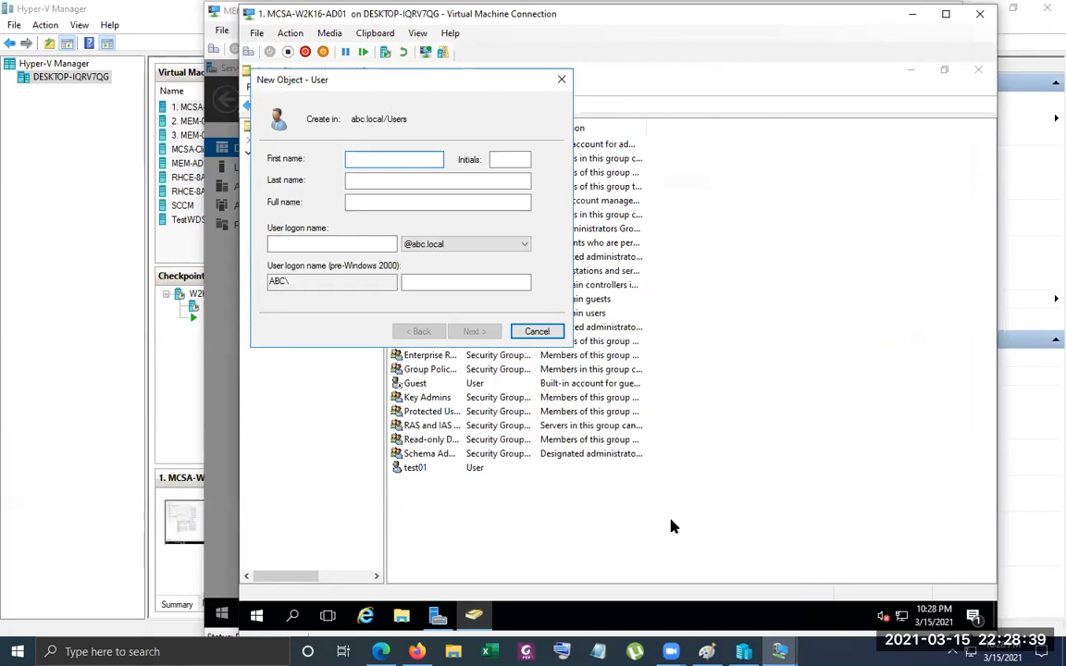
{"action": "type", "text": "test02"}
{"action": "key", "text": "Tab"}
{"action": "key", "text": "Tab"}
{"action": "key", "text": "Tab"}
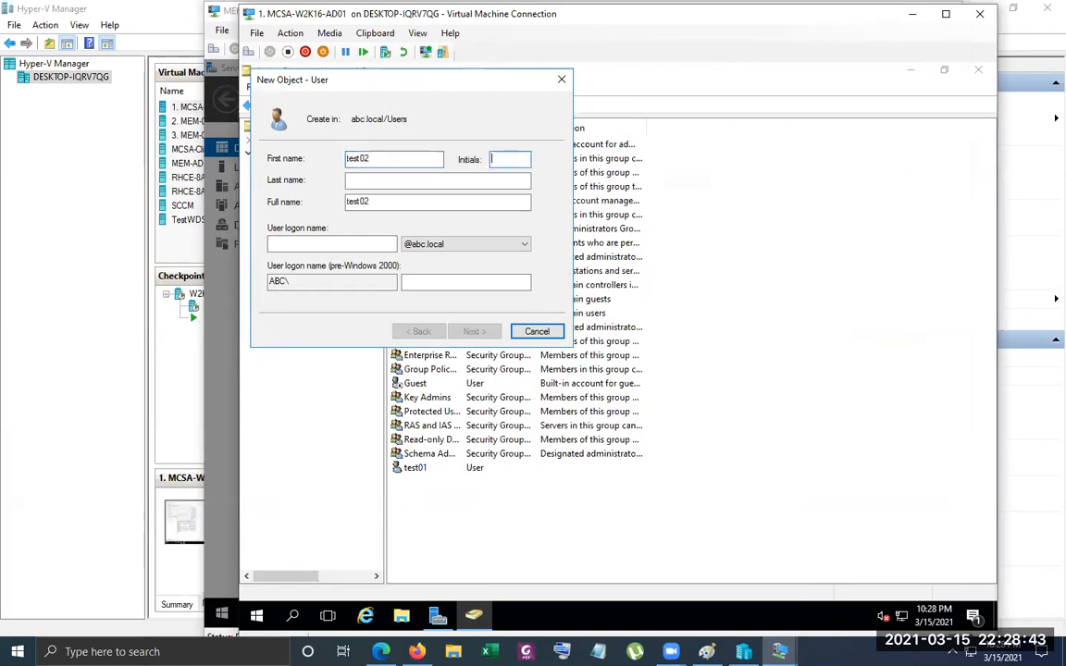
{"action": "key", "text": "Tab"}
{"action": "type", "text": "test02"}
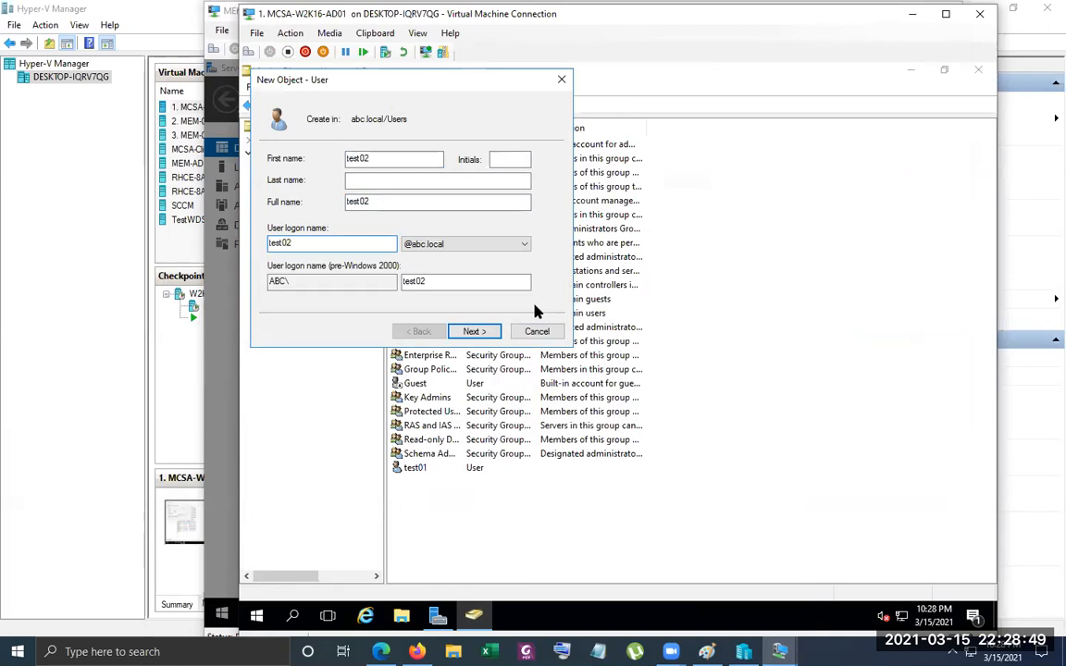
Forbid password changes and expiry for test02, drop the change at next logon, and try to submit the account password with its confirmation
{"action": "left_click", "coordinate": [467, 335]}
{"action": "left_click", "coordinate": [349, 206]}
{"action": "left_click", "coordinate": [350, 224]}
{"action": "left_click", "coordinate": [350, 244]}
{"action": "left_click", "coordinate": [416, 160]}
{"action": "type", "text": "123456789"}
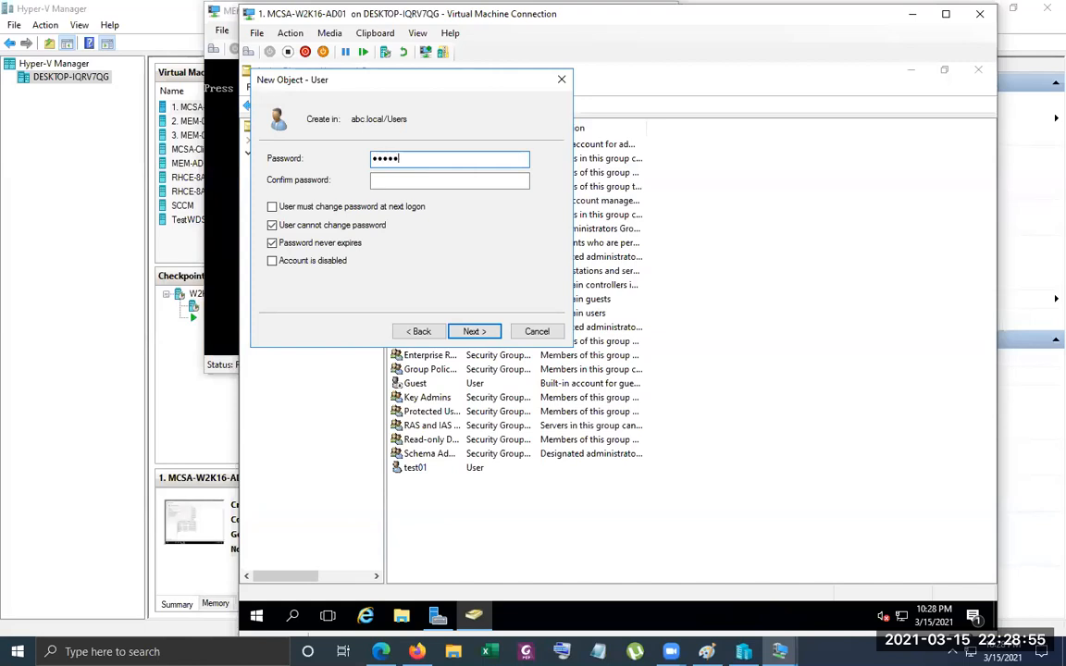
{"action": "key", "text": "Tab"}
{"action": "type", "text": "123456789"}
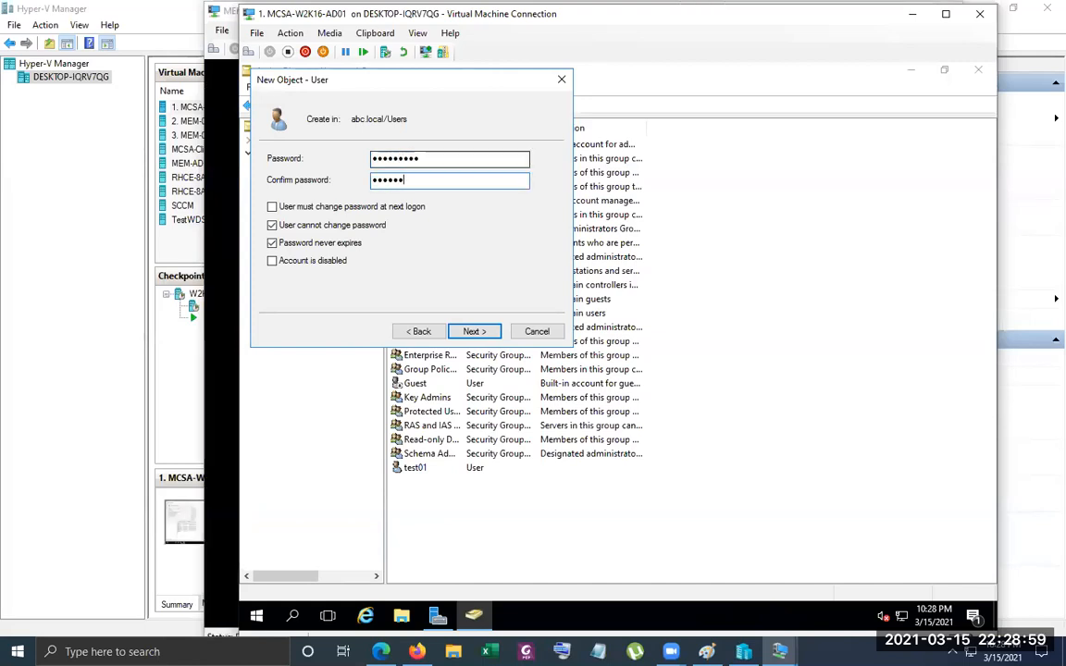
{"action": "key", "text": "Return"}
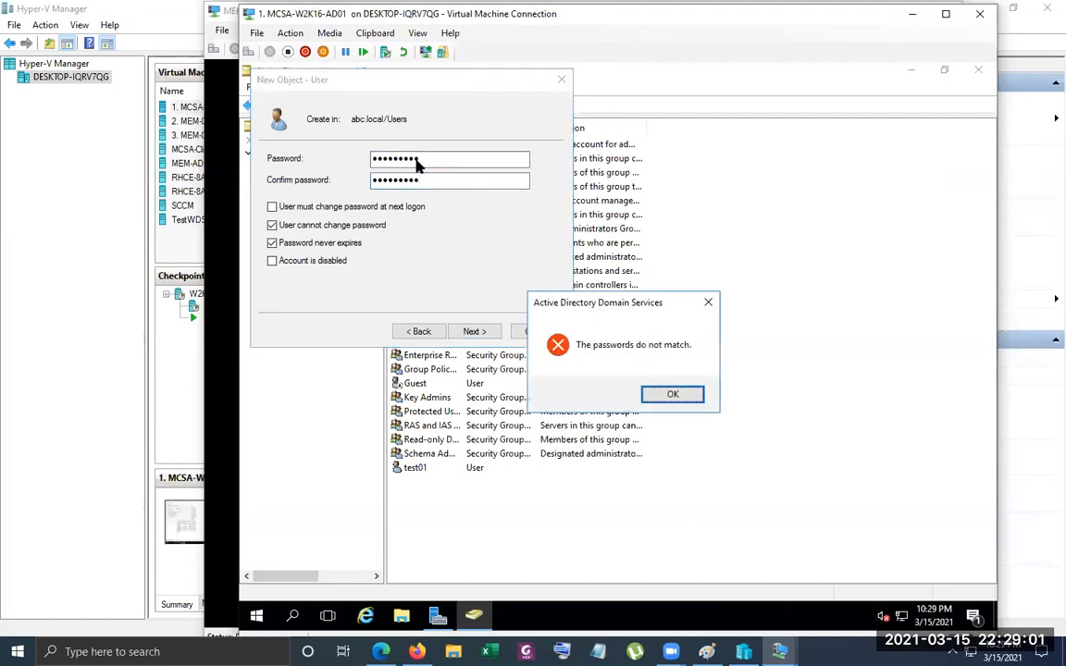
Dismiss the error, enter and confirm the account password for test02 again, and finish creating the user
{"action": "key", "text": "Return"}
{"action": "type", "text": "1234567"}
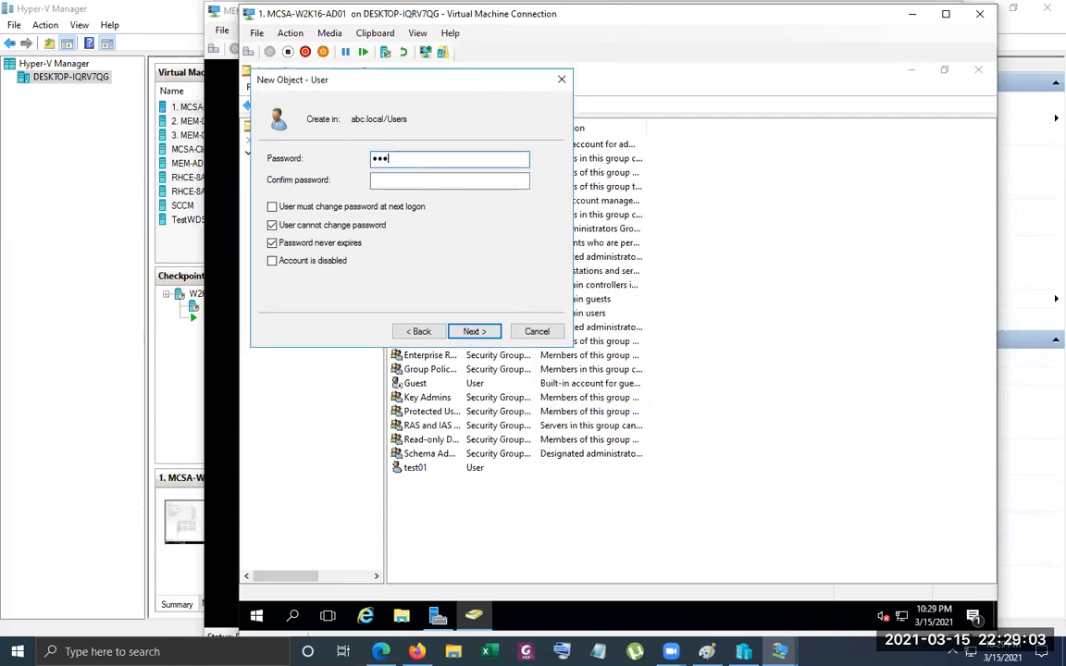
{"action": "type", "text": "89"}
{"action": "key", "text": "Tab"}
{"action": "type", "text": "123456789"}
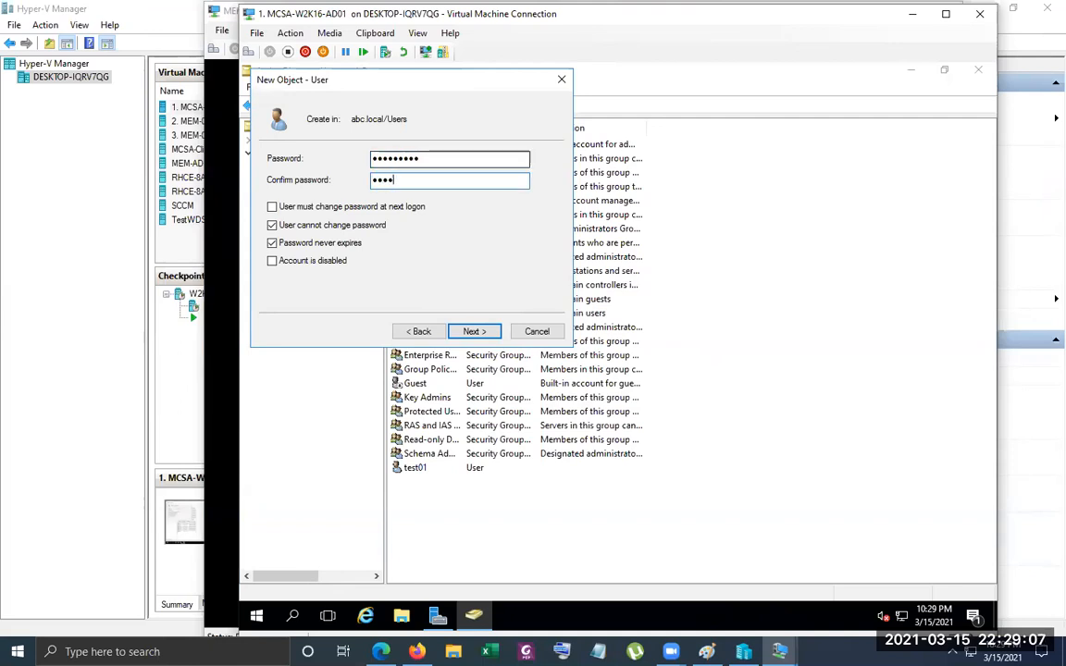
{"action": "key", "text": "Return"}
{"action": "key", "text": "Return"}
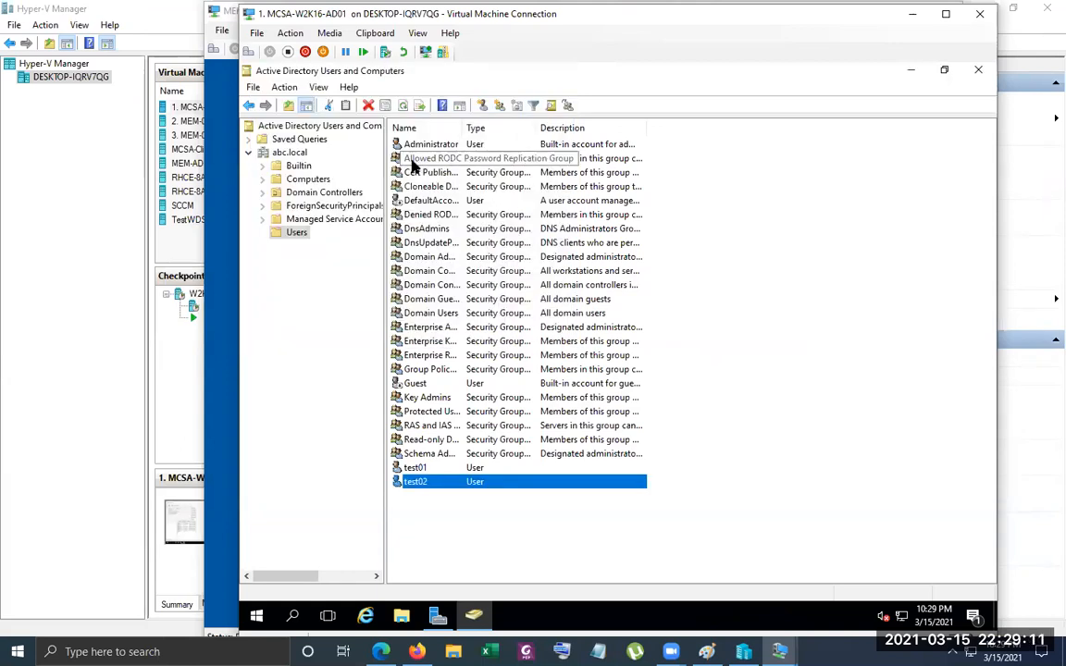
Return to the restarted MEM-AD session and sign in as ABC\Administrator with the account password
{"action": "left_click", "coordinate": [229, 165]}
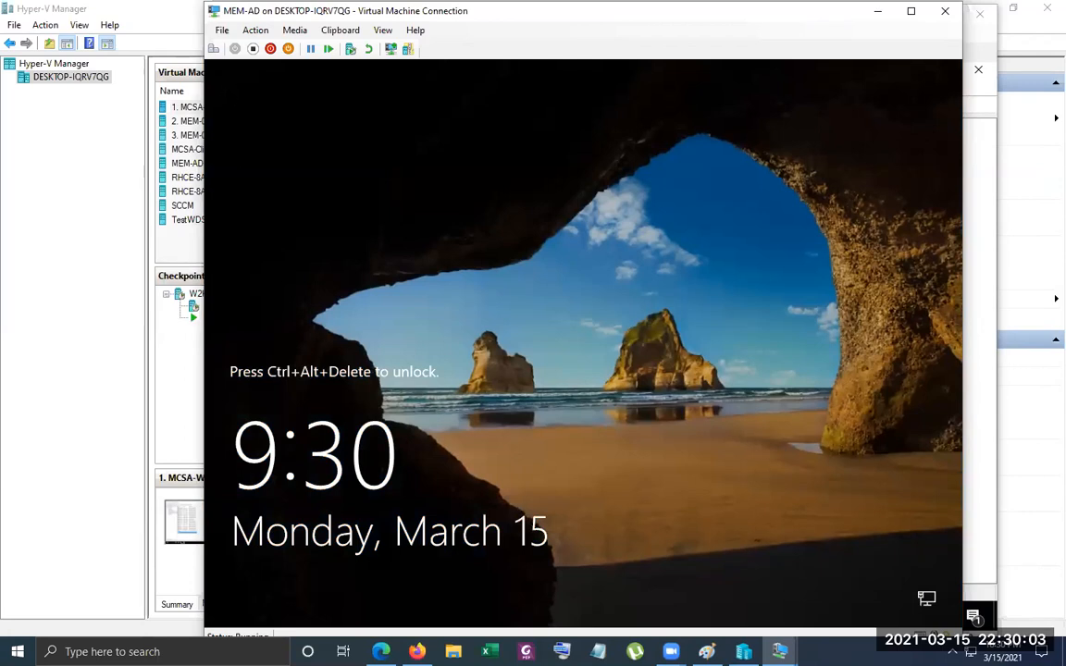
{"action": "left_click", "coordinate": [214, 49]}
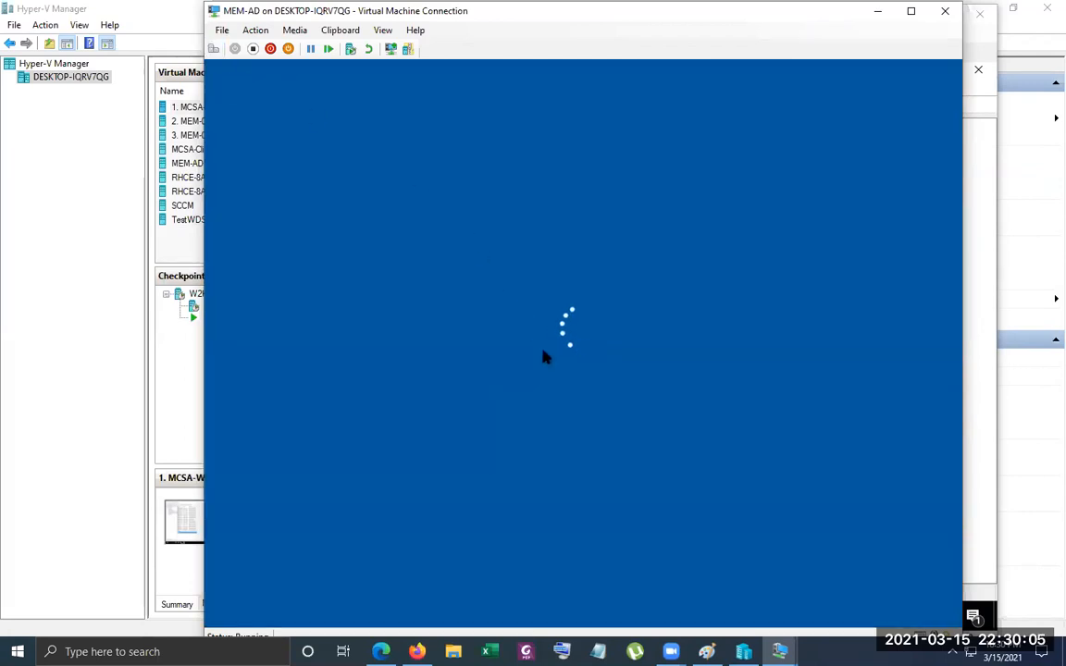
{"action": "type", "text": "•••••••••"}
{"action": "key", "text": "Return"}
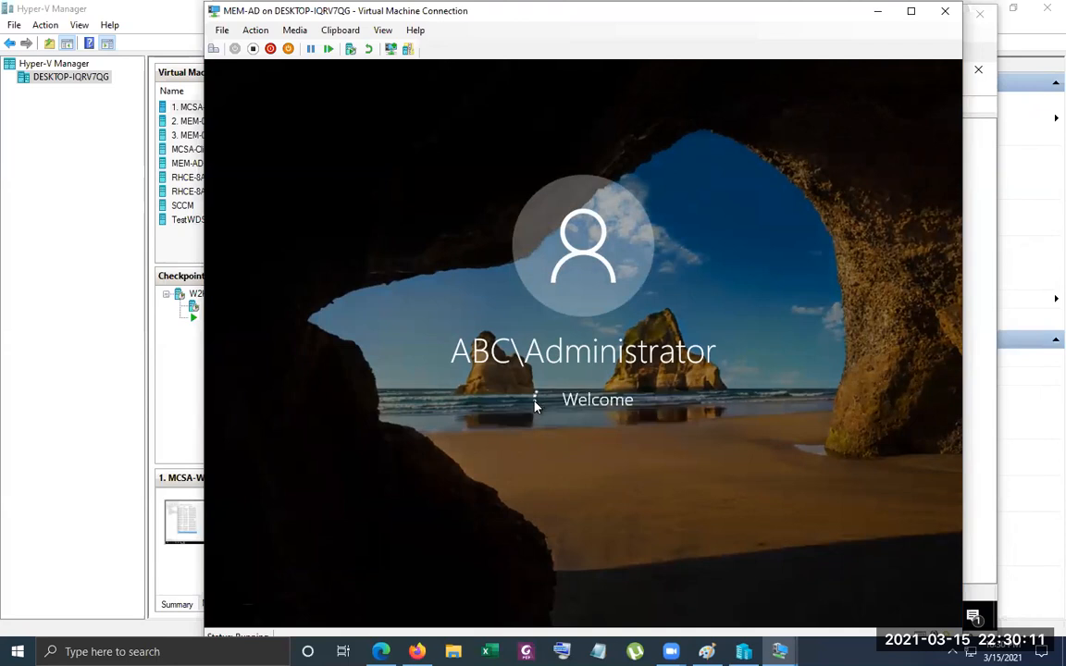
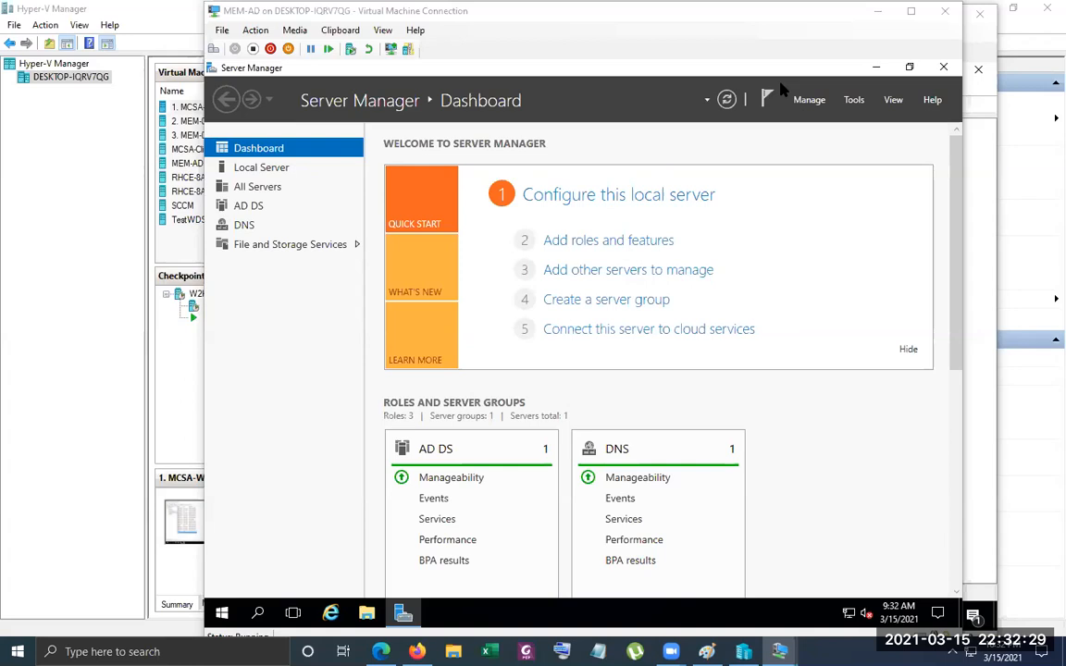
Open Active Directory Users and Computers, expand abc.local, and browse its Users container down to the test accounts
{"action": "left_click", "coordinate": [853, 99]}
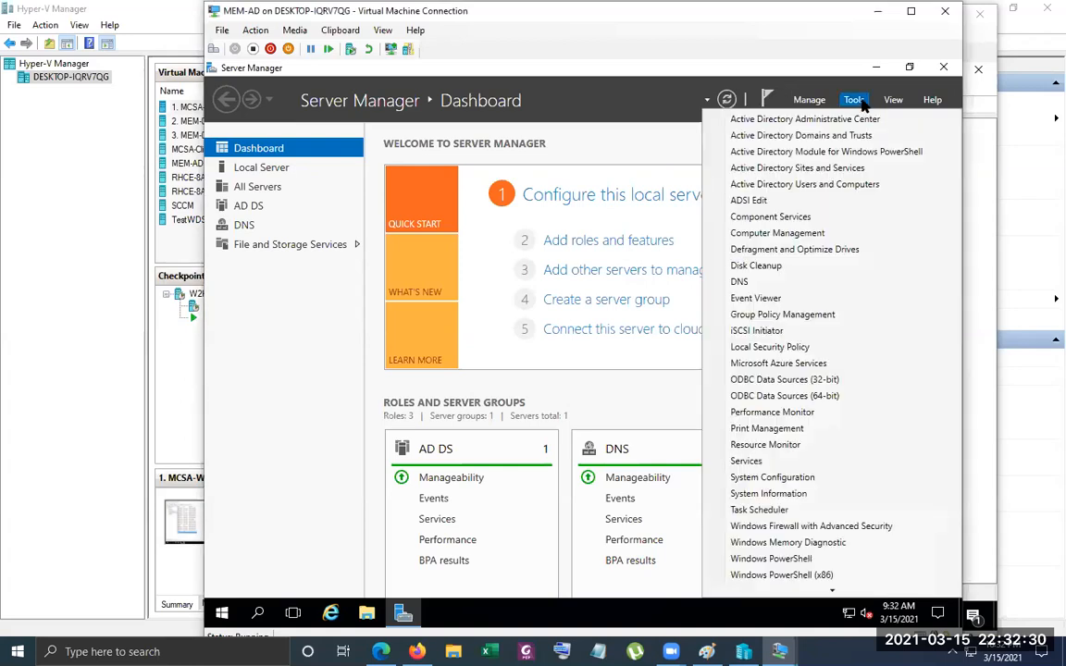
{"action": "left_click", "coordinate": [796, 184]}
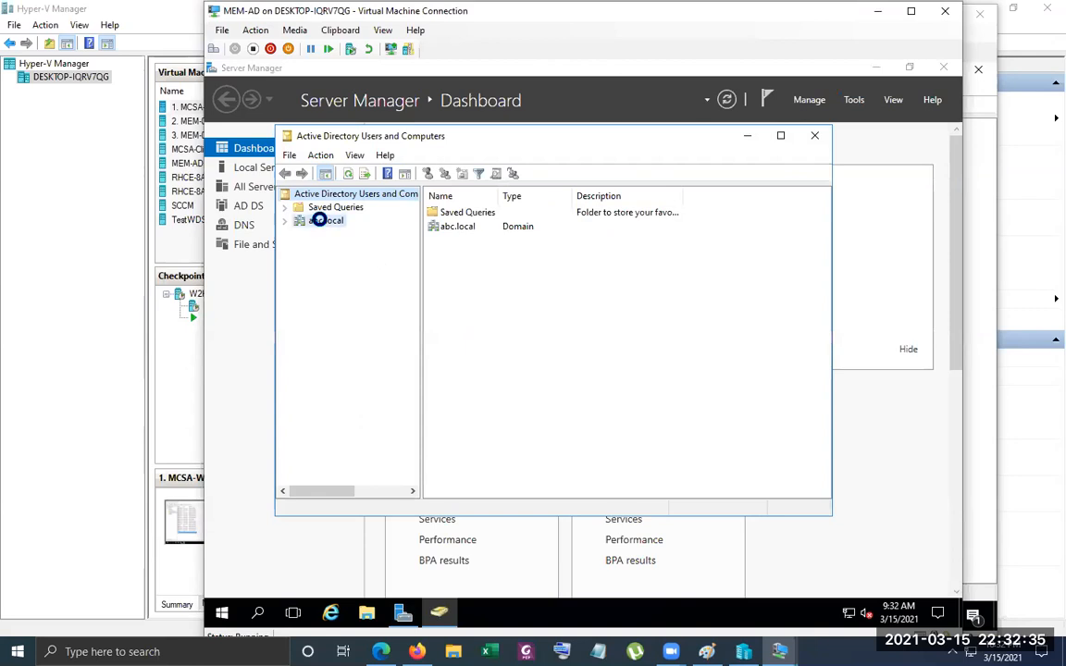
{"action": "left_click", "coordinate": [318, 221]}
{"action": "left_click", "coordinate": [285, 220]}
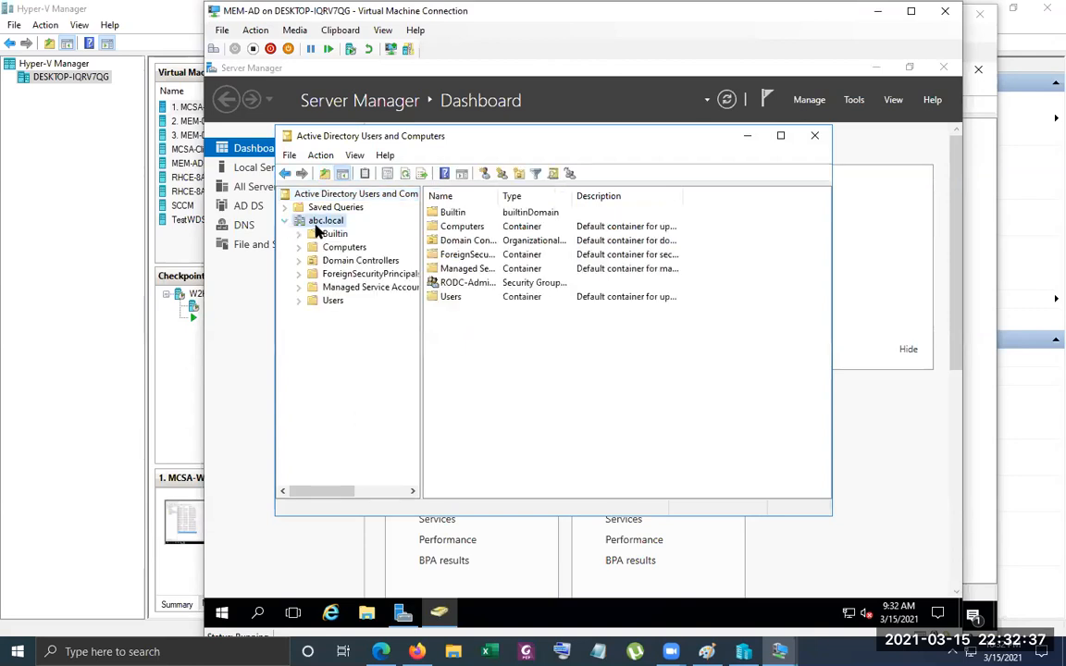
{"action": "double_click", "coordinate": [496, 196]}
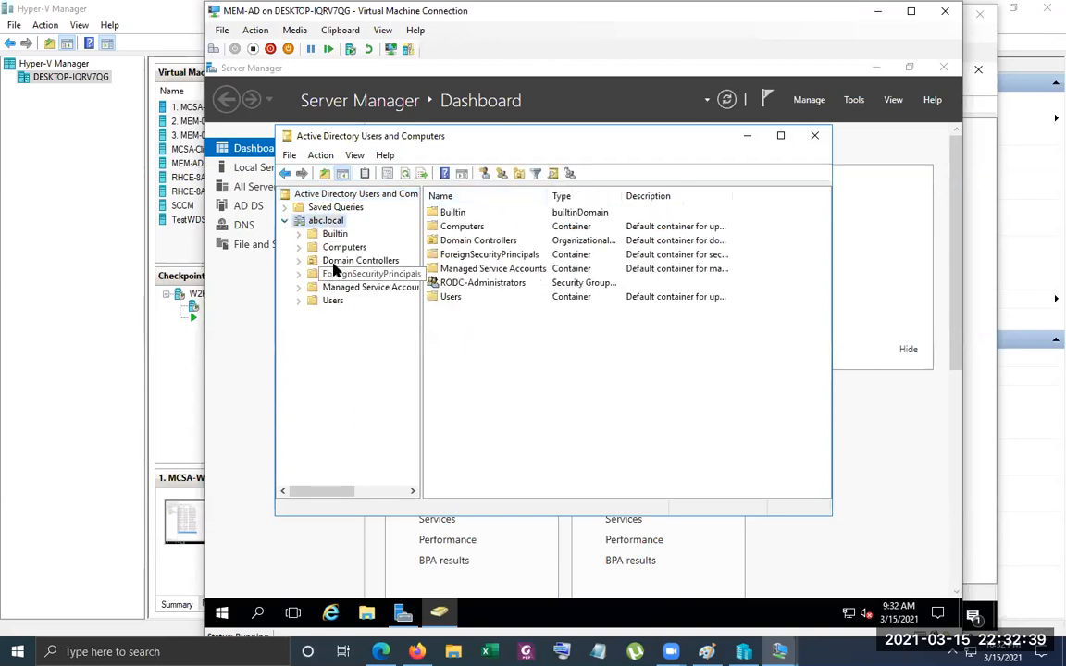
{"action": "left_click", "coordinate": [330, 303]}
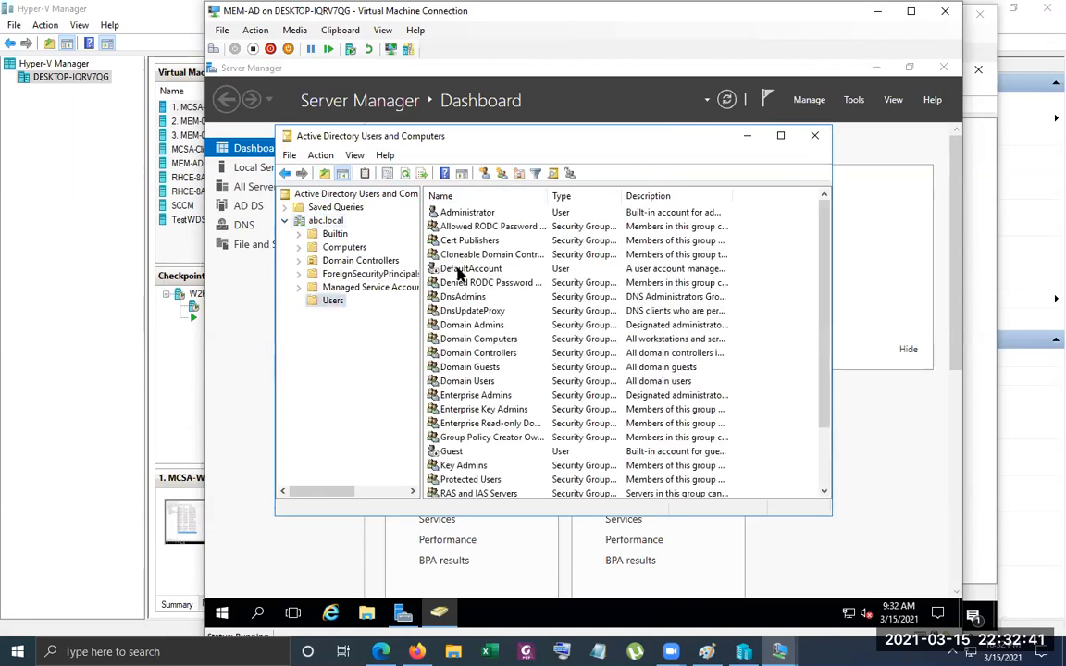
{"action": "scroll", "coordinate": [471, 312], "scroll_direction": "down", "scroll_amount": 2}
{"action": "scroll", "coordinate": [495, 468], "scroll_direction": "up", "scroll_amount": 1}
{"action": "scroll", "coordinate": [495, 468], "scroll_direction": "down", "scroll_amount": 1}
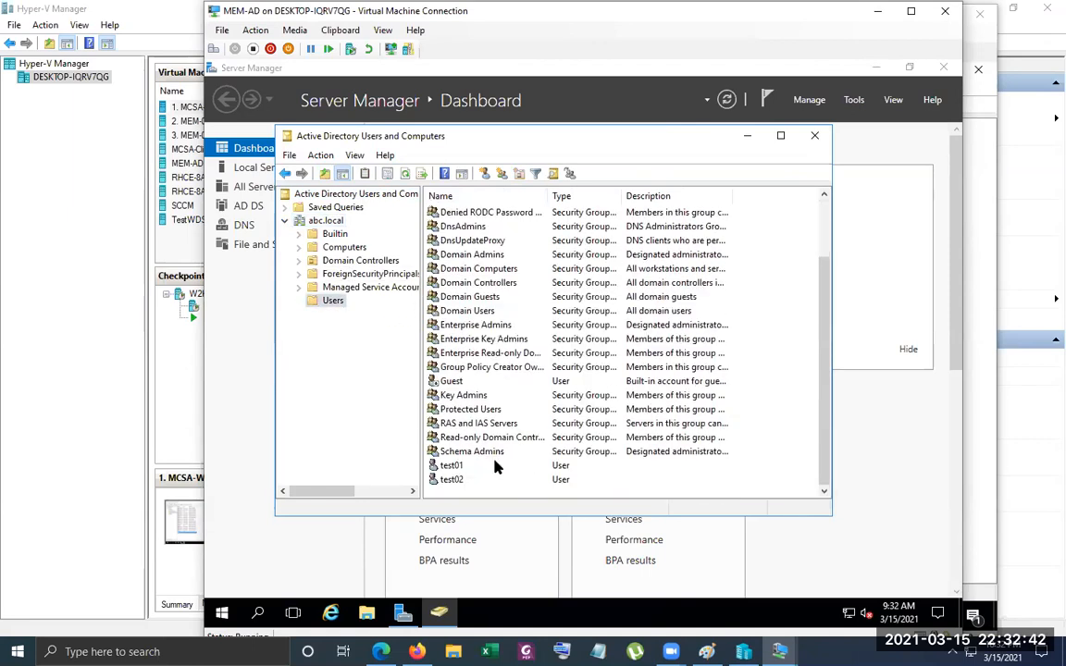
Examine the task options for test01 in MEM-AD and MCSA-W2K16-AD01, and the new-object types offered for the Users container
{"action": "right_click", "coordinate": [445, 468]}
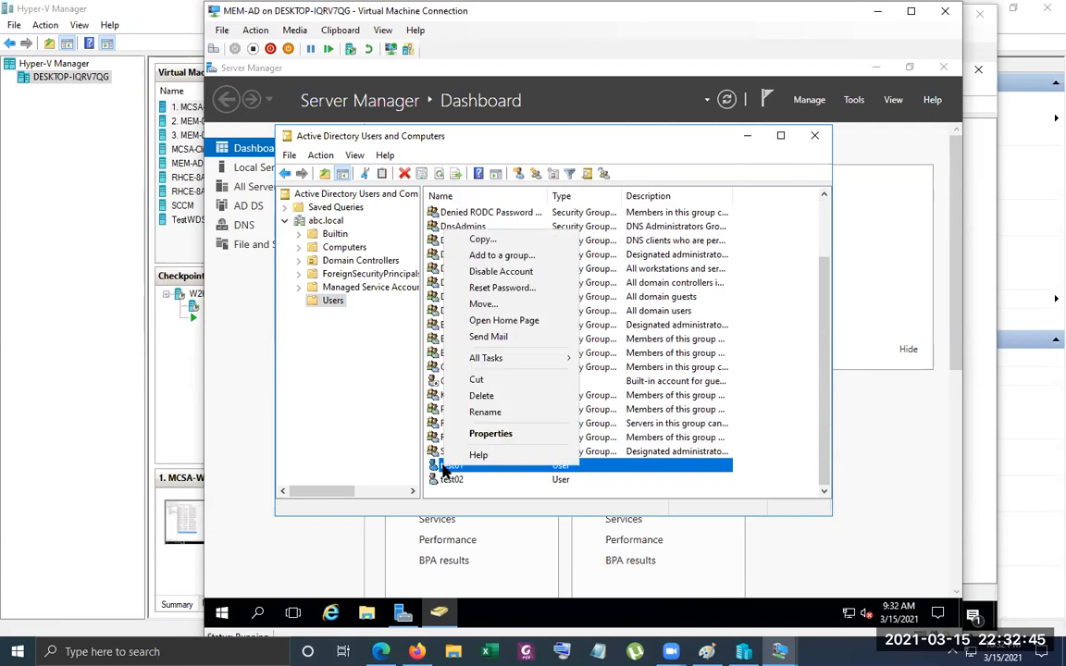
{"action": "mouse_move", "coordinate": [499, 362]}
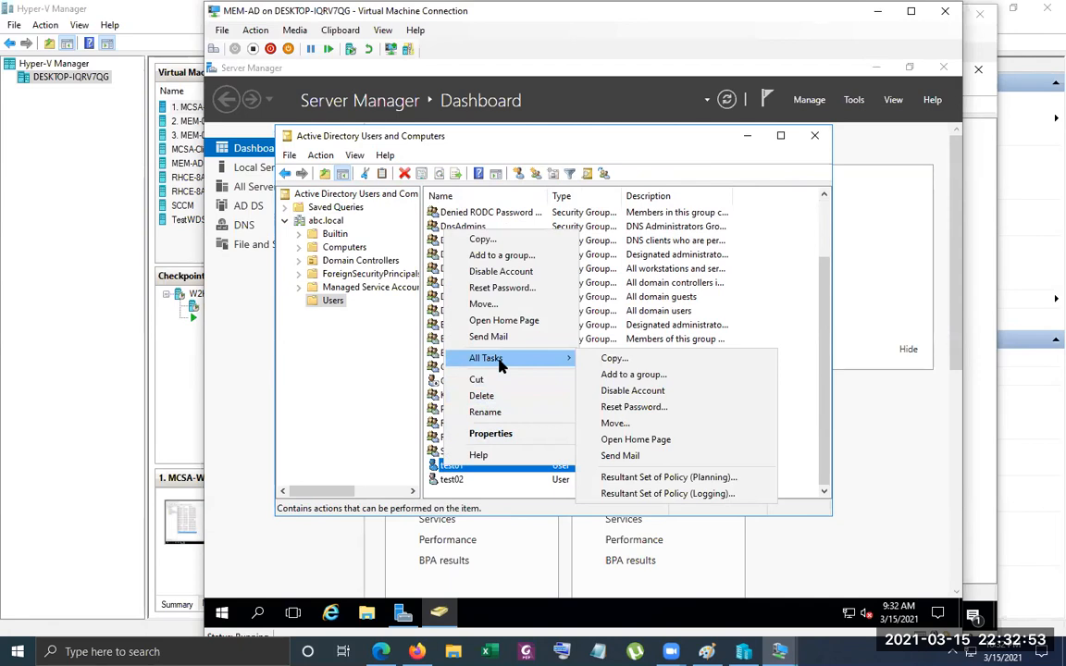
{"action": "left_click", "coordinate": [780, 651]}
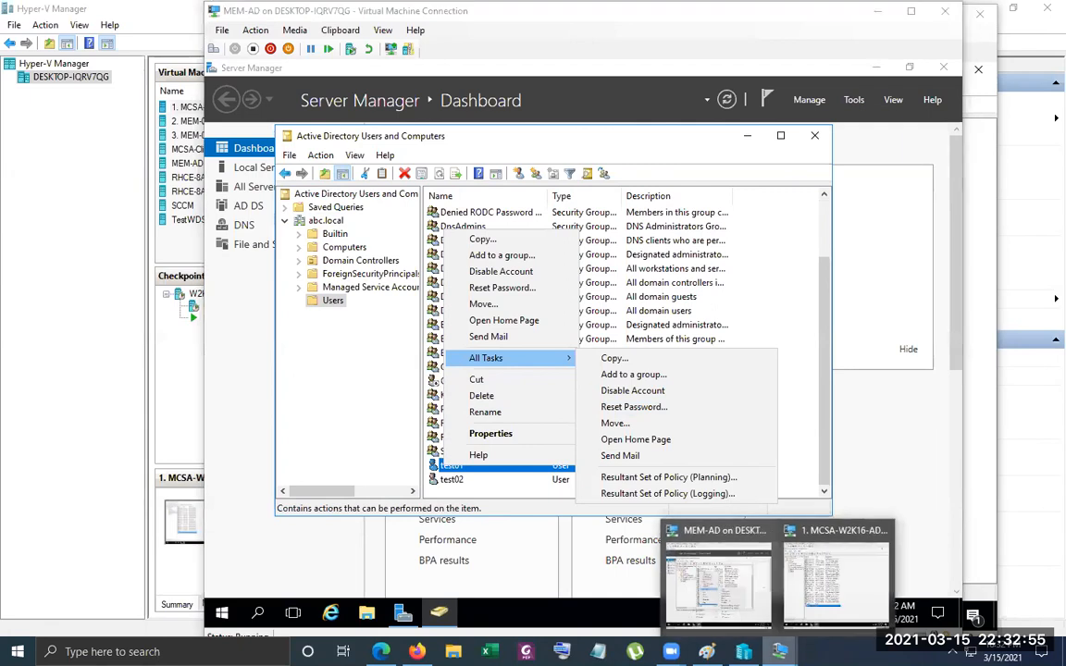
{"action": "left_click", "coordinate": [732, 578]}
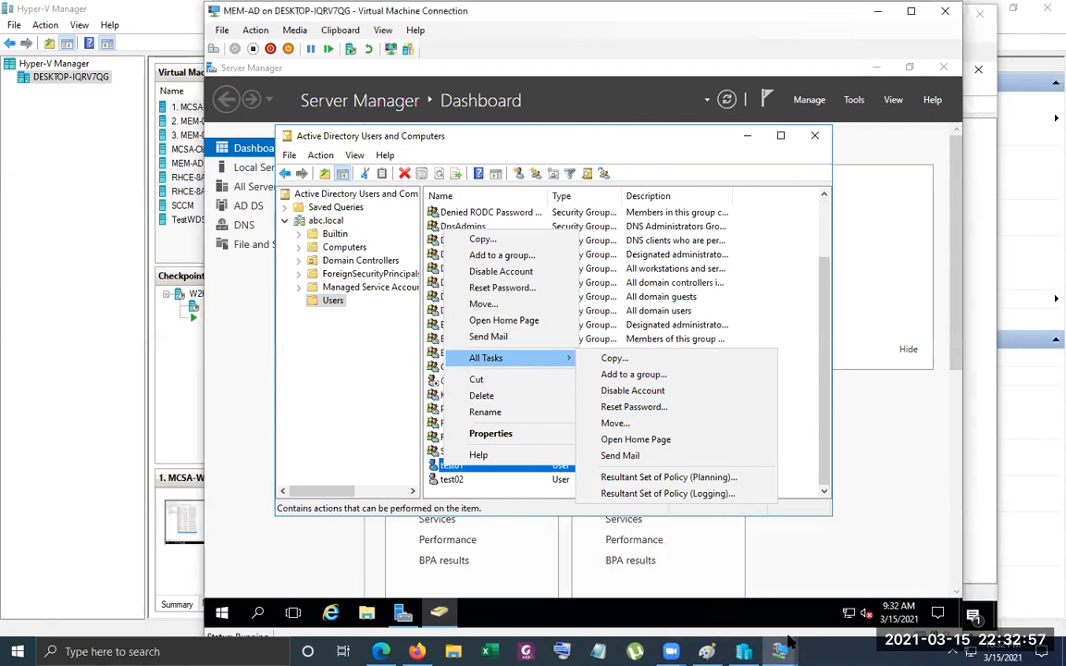
{"action": "mouse_move", "coordinate": [788, 641]}
{"action": "left_click", "coordinate": [858, 567]}
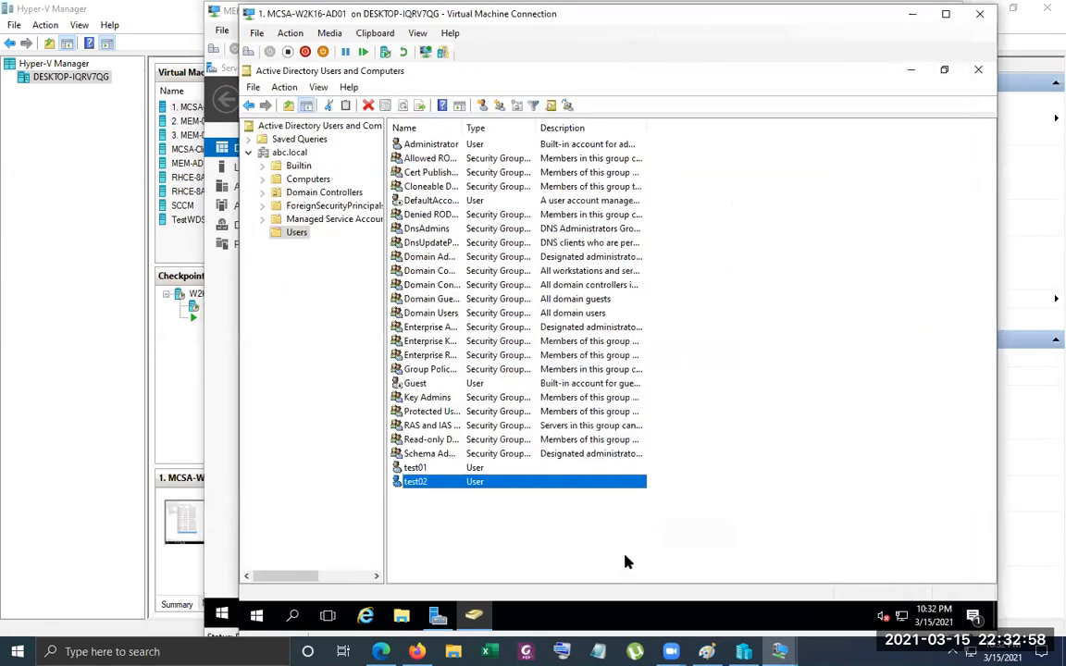
{"action": "left_click", "coordinate": [434, 469]}
{"action": "right_click", "coordinate": [435, 471]}
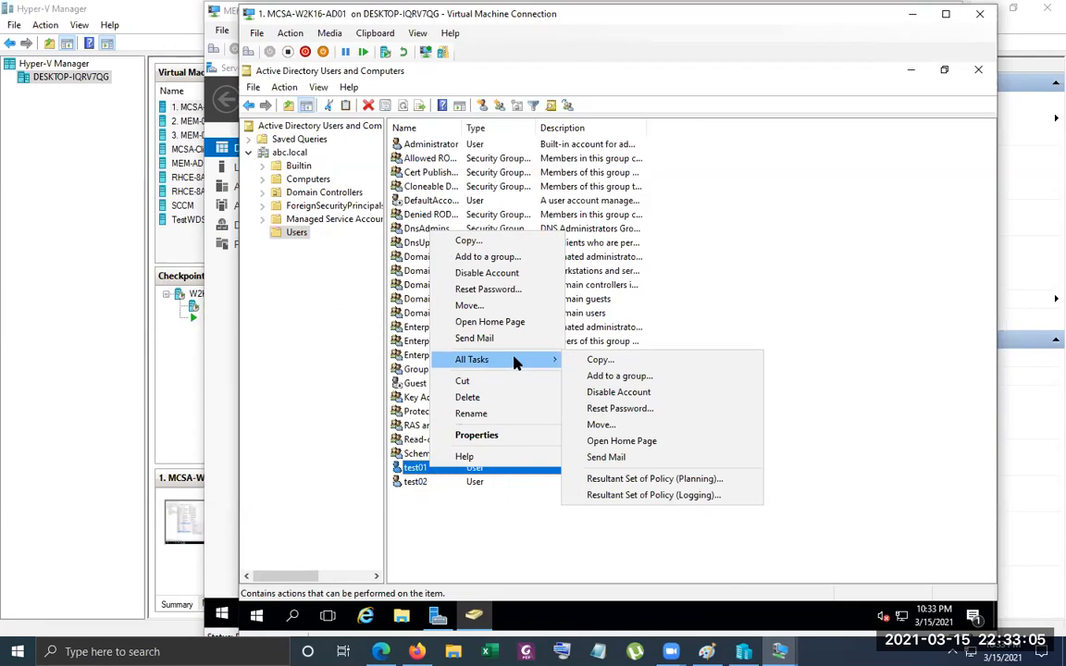
{"action": "left_click", "coordinate": [440, 519]}
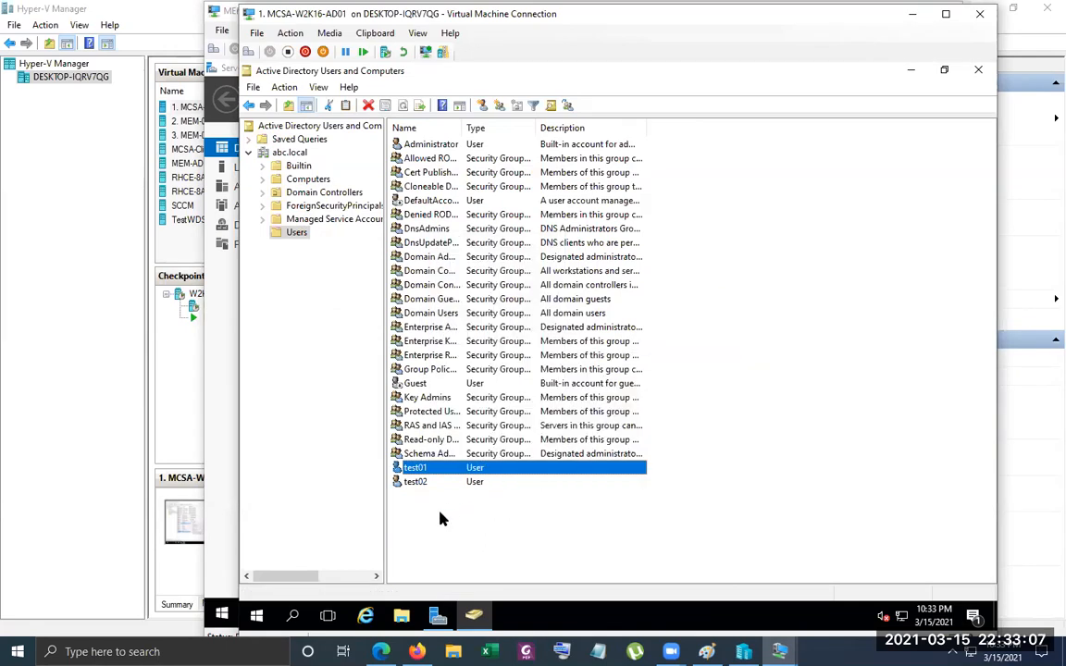
{"action": "right_click", "coordinate": [441, 518]}
{"action": "mouse_move", "coordinate": [498, 359]}
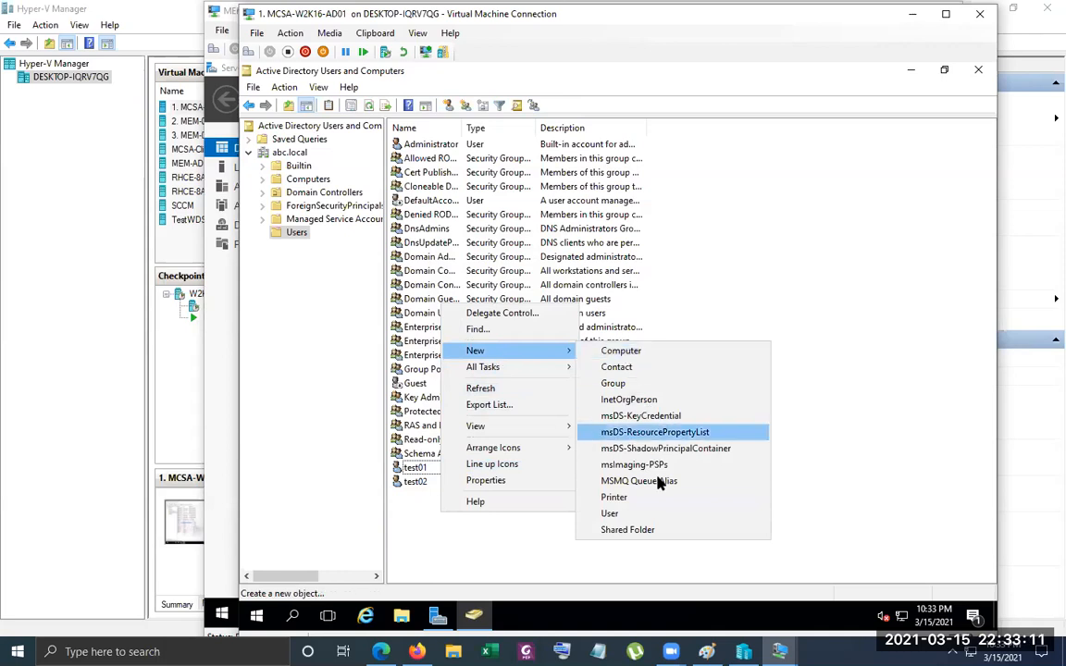
Return to the MEM-AD session and maximize the Active Directory Users and Computers window
{"action": "mouse_move", "coordinate": [780, 651]}
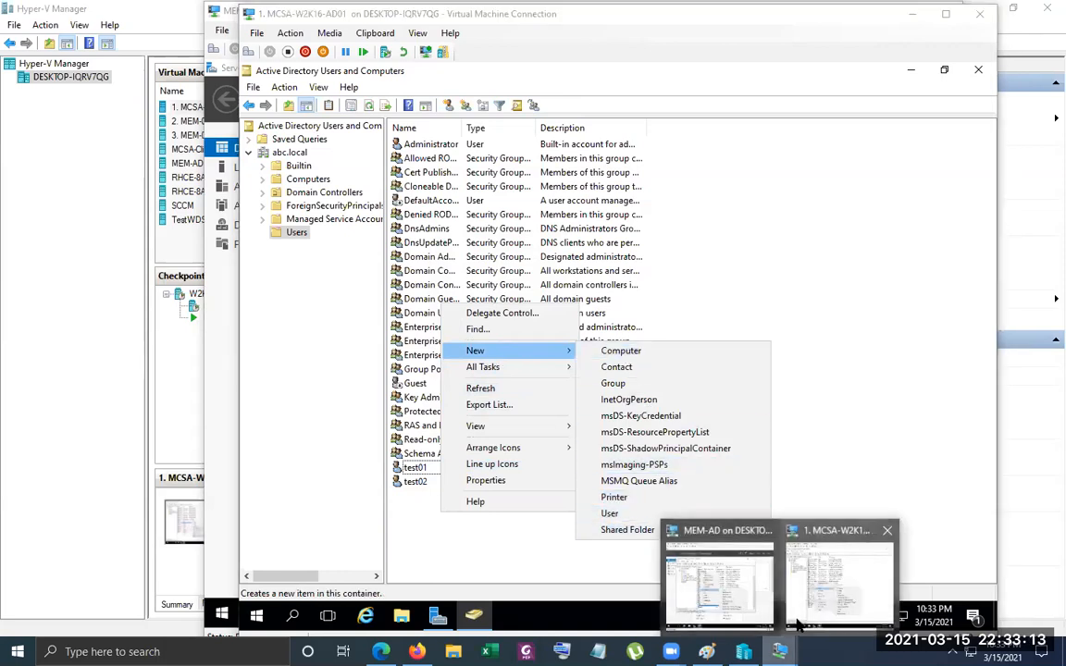
{"action": "left_click", "coordinate": [724, 590]}
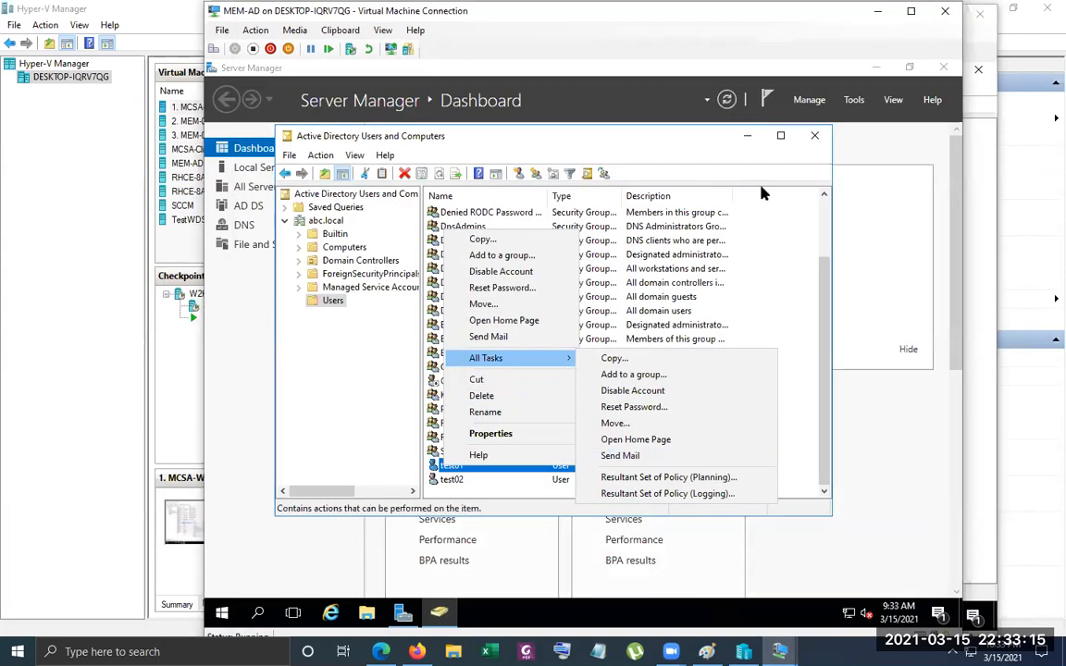
{"action": "left_click", "coordinate": [780, 137]}
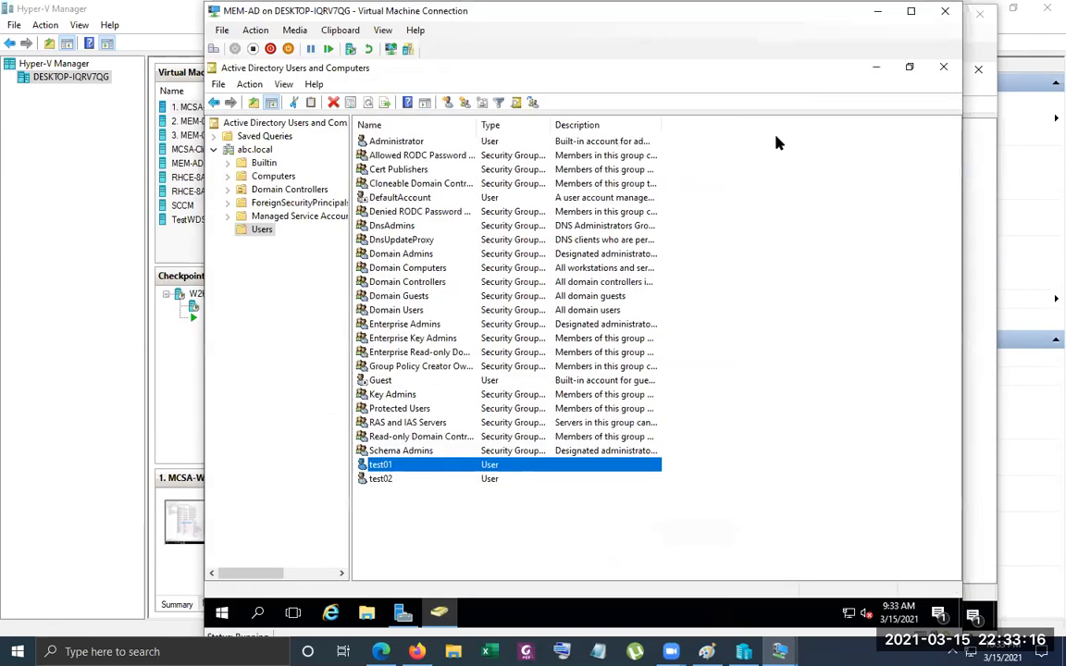
Start a new user in abc.local/Users with first name and logon name test03, and proceed to the password settings
{"action": "right_click", "coordinate": [468, 546]}
{"action": "mouse_move", "coordinate": [553, 393]}
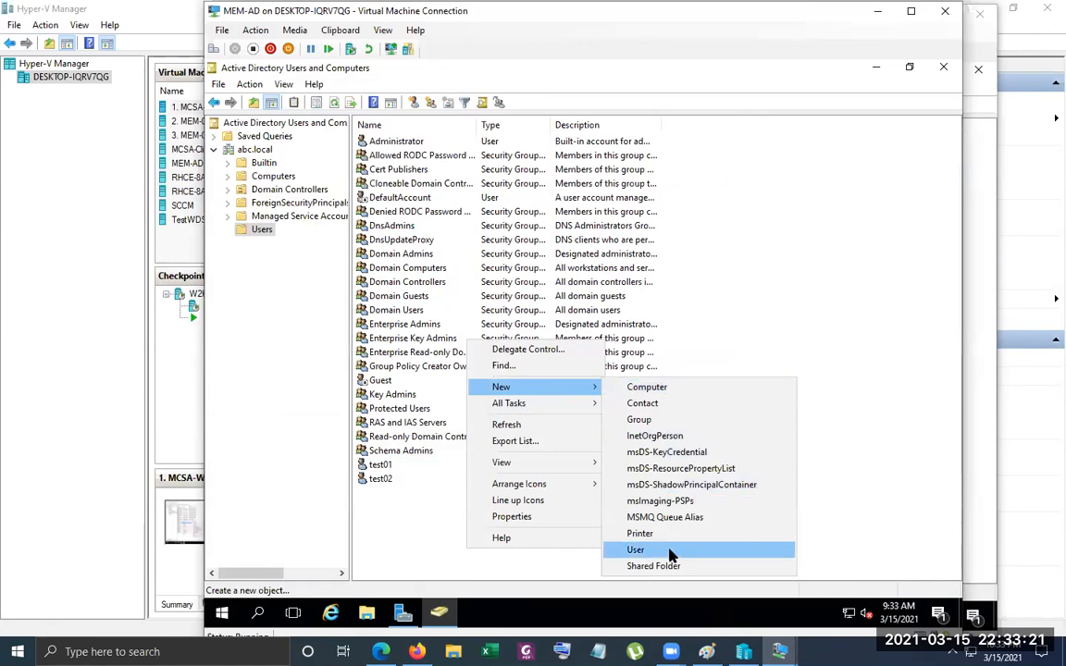
{"action": "left_click", "coordinate": [630, 550]}
{"action": "type", "text": "test03"}
{"action": "key", "text": "Tab"}
{"action": "key", "text": "Tab"}
{"action": "key", "text": "Tab"}
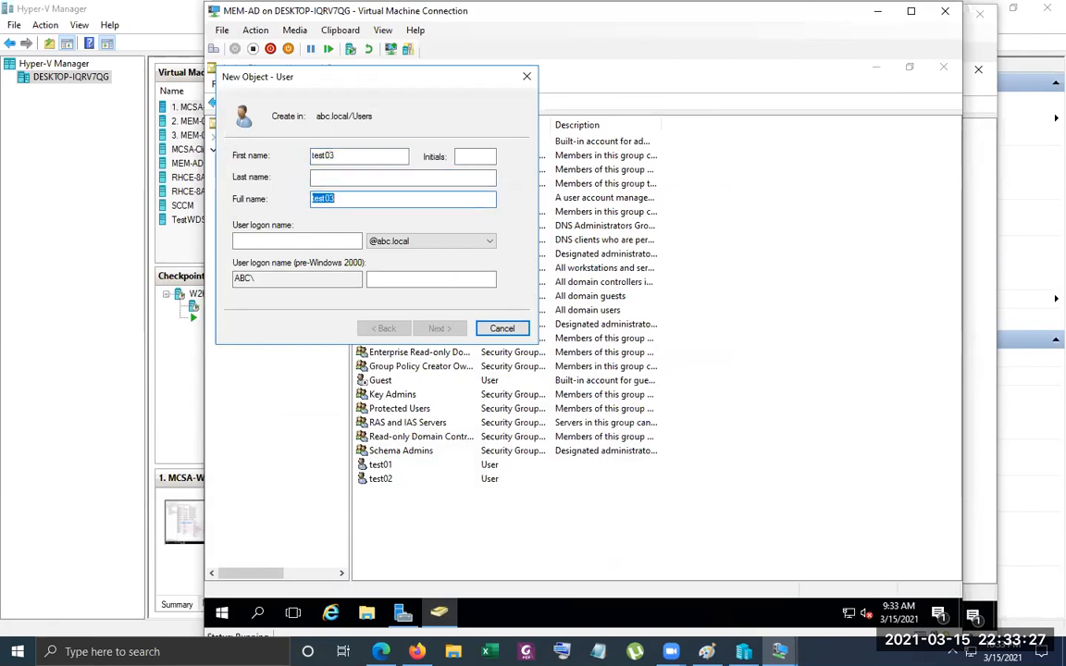
{"action": "key", "text": "Tab"}
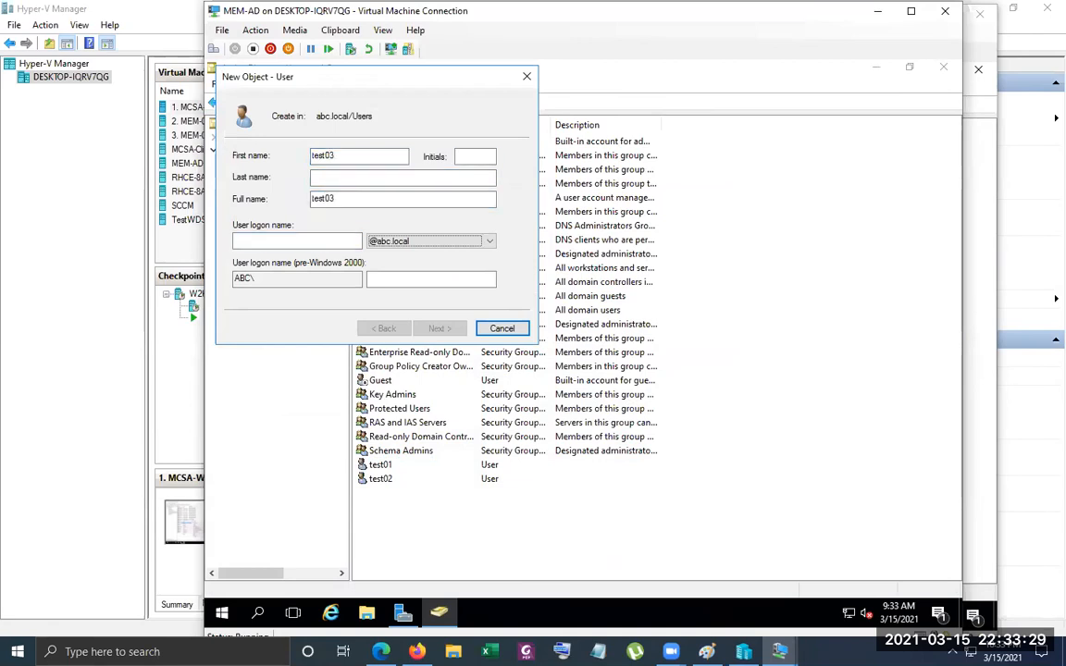
{"action": "type", "text": "test03"}
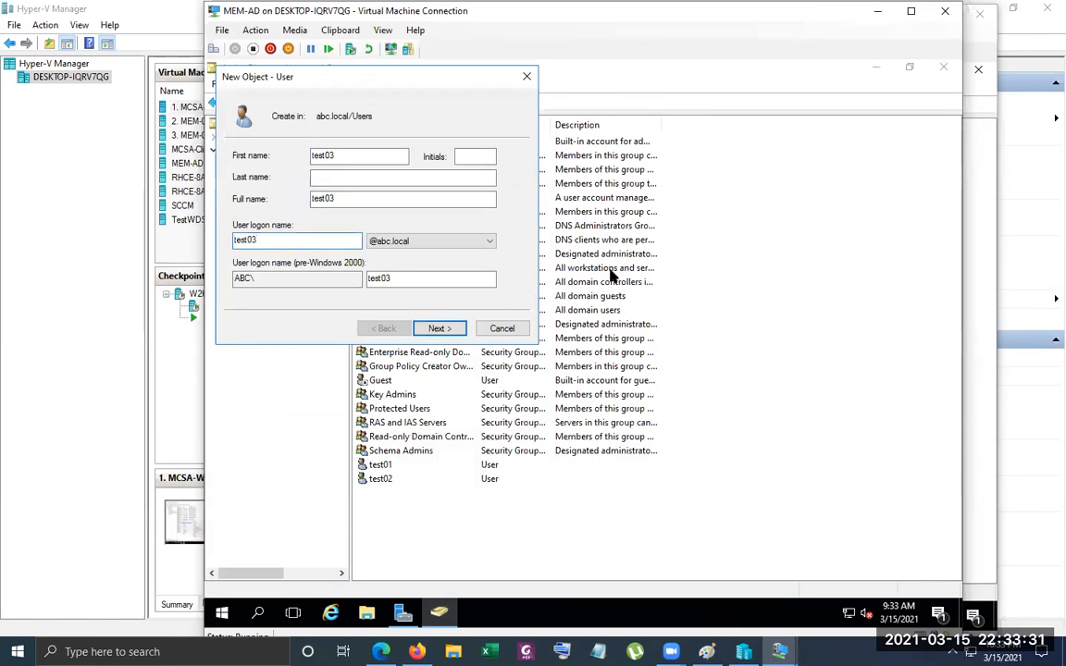
{"action": "left_click", "coordinate": [437, 328]}
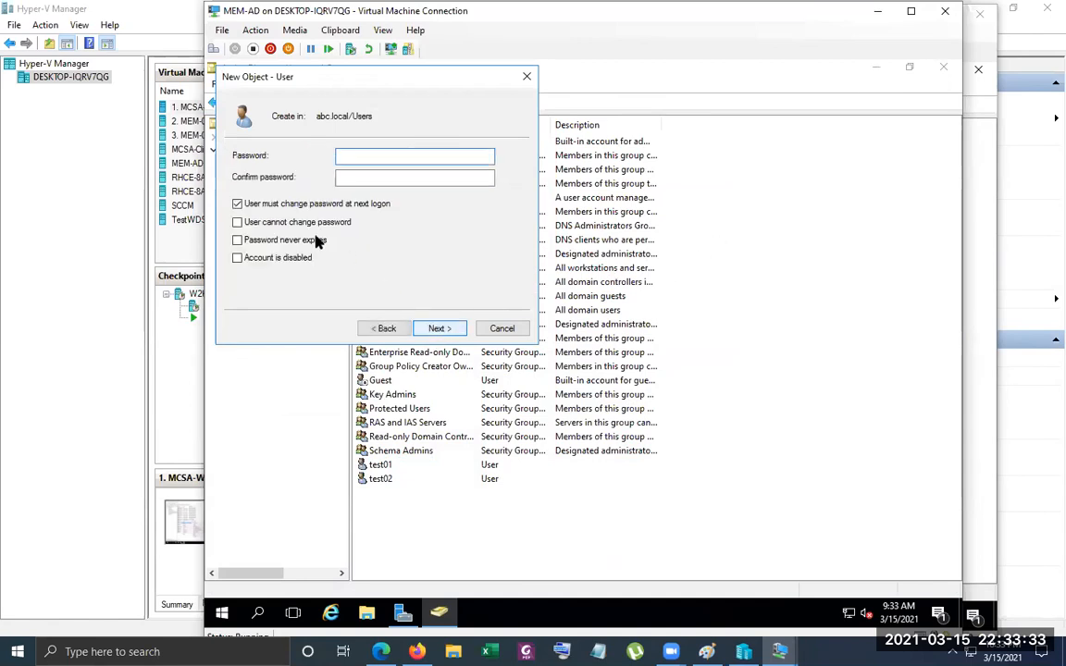
Drop the password change at next logon for test03, and forbid password changes and password expiry
{"action": "left_click", "coordinate": [239, 203]}
{"action": "left_click", "coordinate": [284, 223]}
{"action": "left_click", "coordinate": [238, 240]}
Enter and confirm the account password for test03 and finish creating the user
{"action": "left_click", "coordinate": [390, 156]}
{"action": "type", "text": "•••••••••"}
{"action": "key", "text": "Tab"}
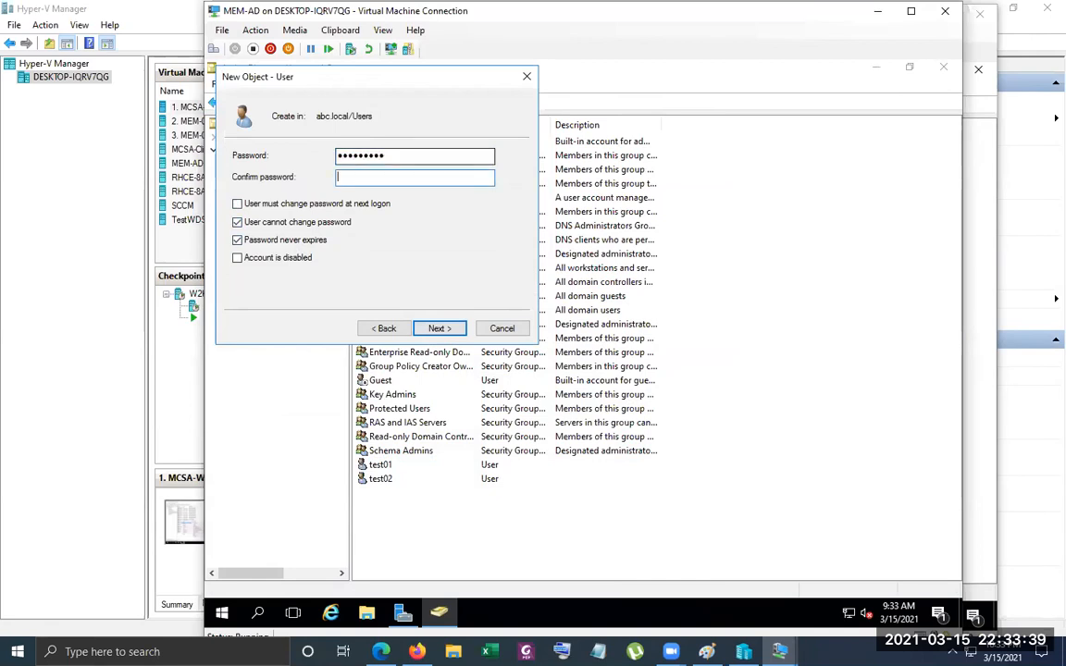
{"action": "type", "text": "•••••••••"}
{"action": "left_click", "coordinate": [441, 330]}
{"action": "left_click", "coordinate": [441, 330]}
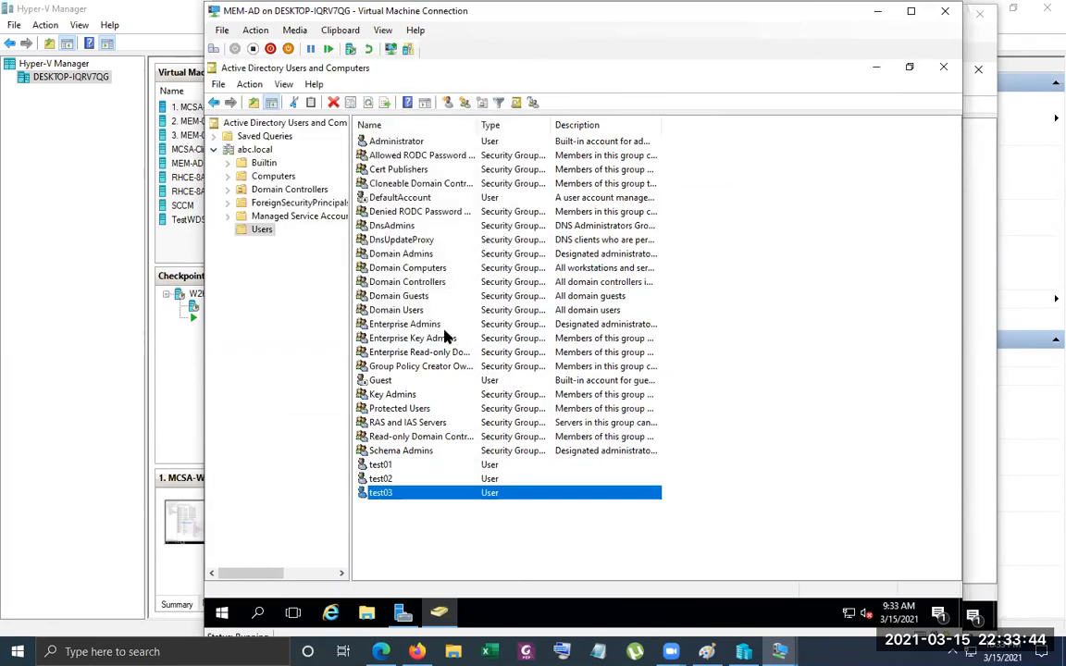
Close Active Directory Users and Computers and Server Manager in the MEM-AD session
{"action": "right_click", "coordinate": [435, 551]}
{"action": "left_click", "coordinate": [289, 340]}
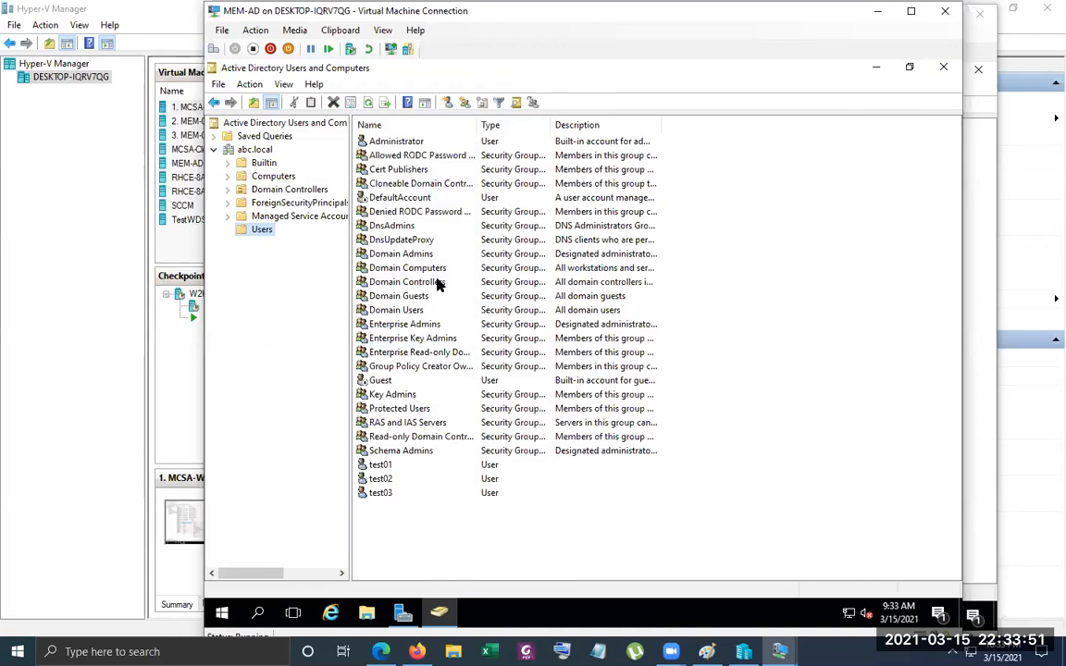
{"action": "left_click", "coordinate": [948, 68]}
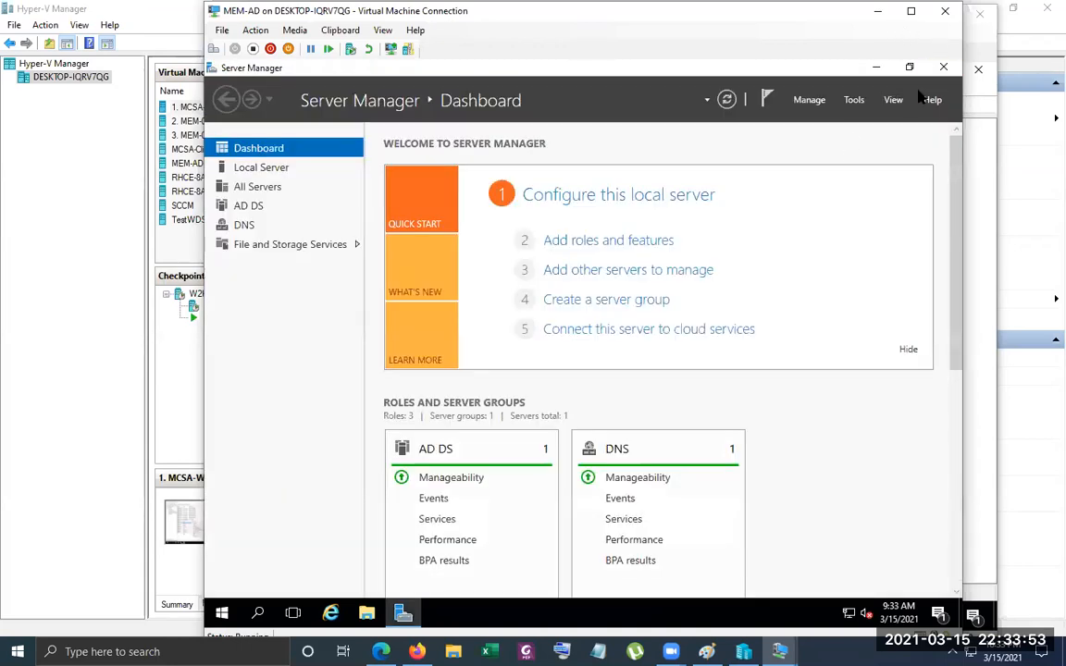
{"action": "left_click", "coordinate": [944, 69]}
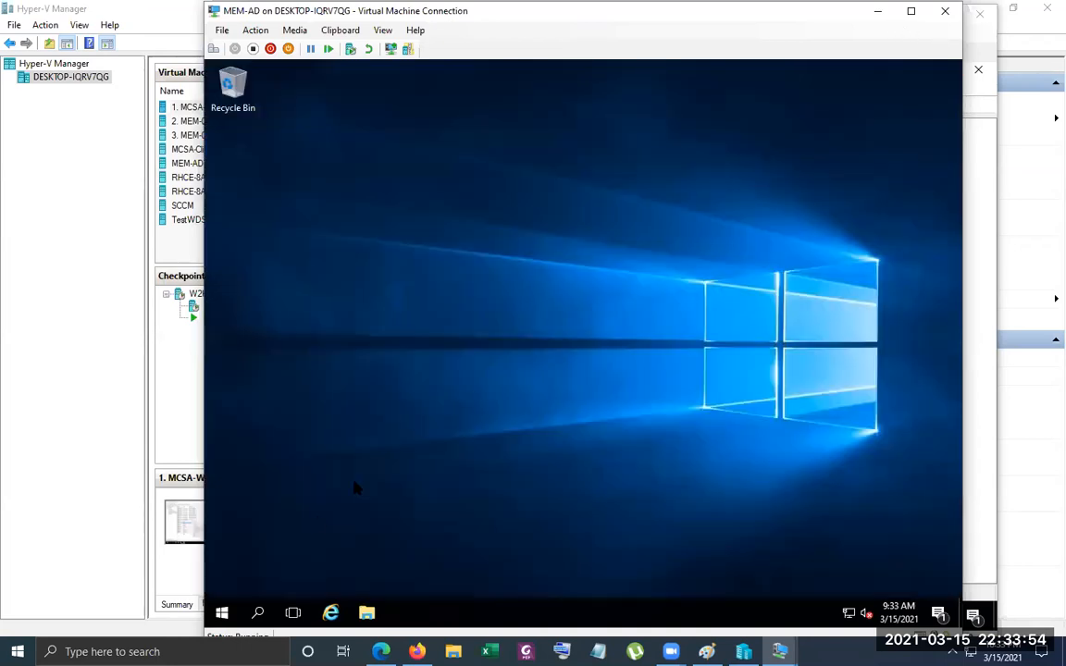
Sign out of Windows on the MEM-AD virtual machine
{"action": "left_click", "coordinate": [223, 617]}
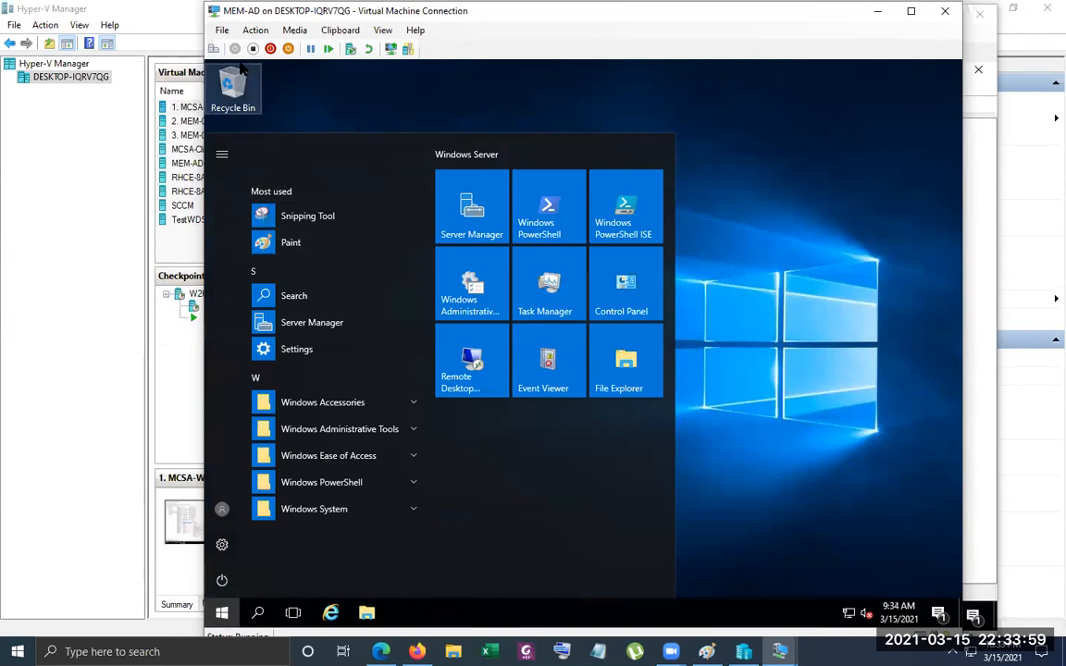
{"action": "left_click", "coordinate": [222, 29]}
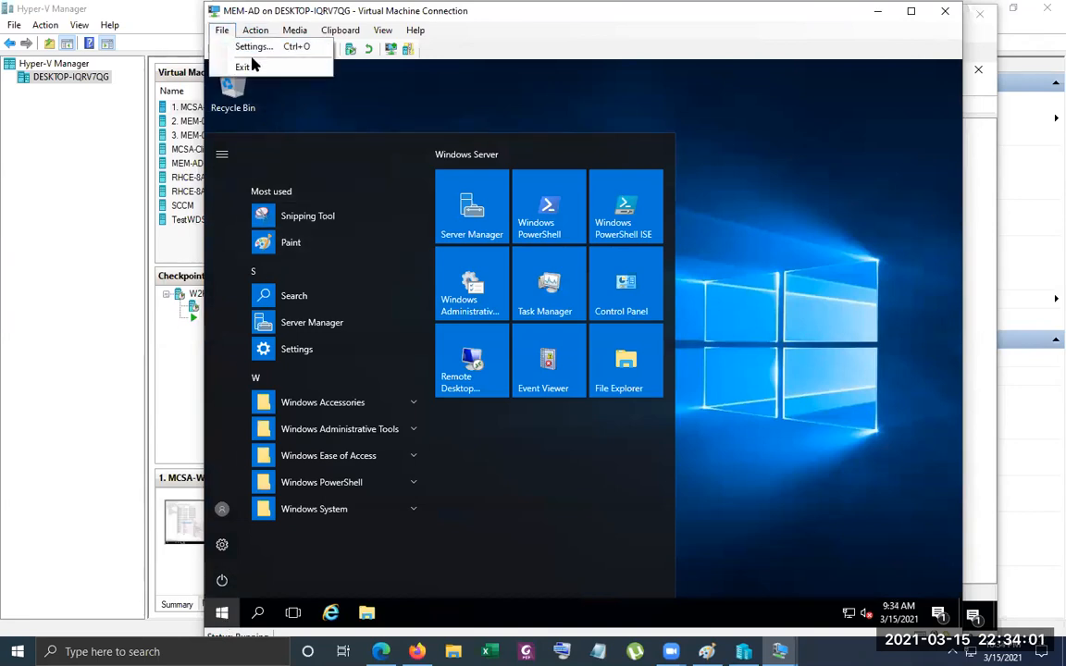
{"action": "left_click", "coordinate": [222, 510]}
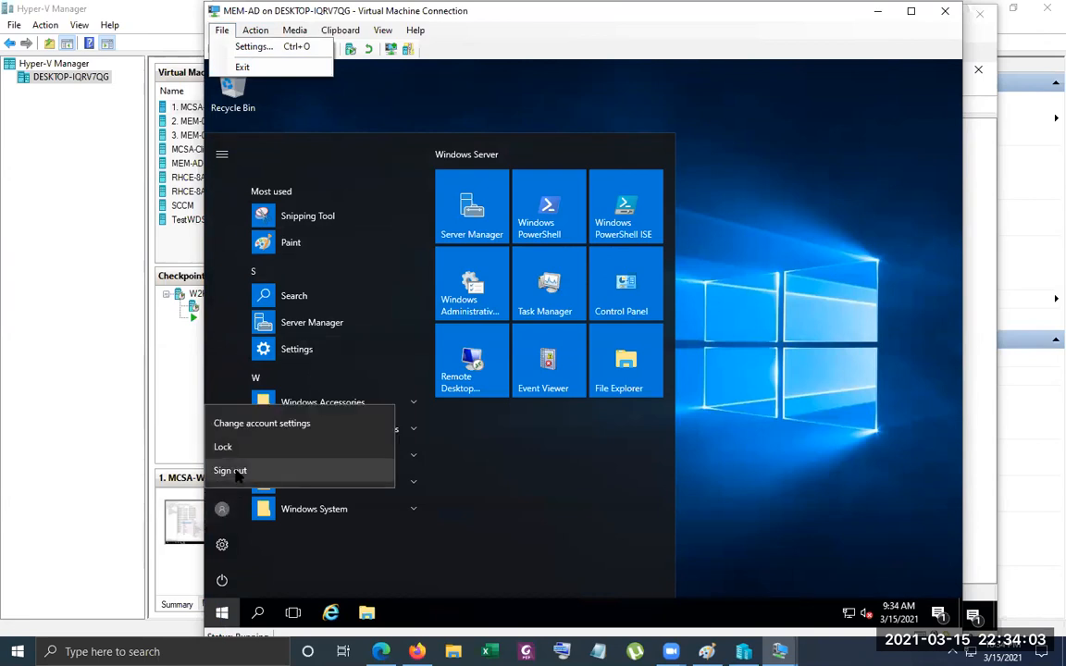
{"action": "left_click", "coordinate": [232, 471]}
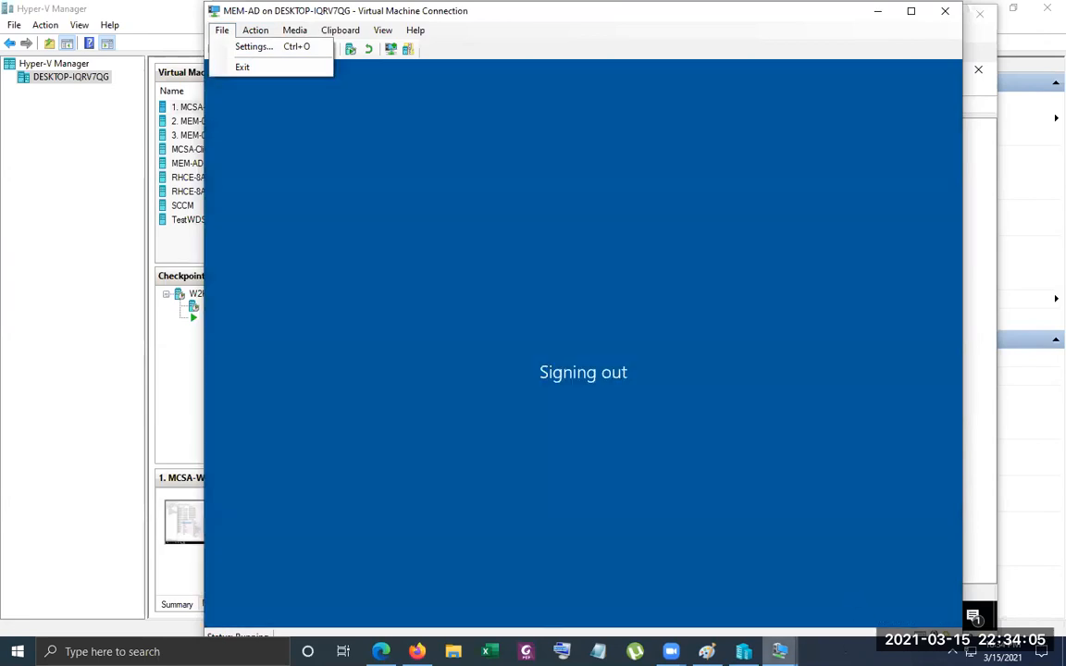
Switch to the MCSA-W2K16-AD01 session, refresh the abc.local Users container, and select test03
{"action": "mouse_move", "coordinate": [779, 650]}
{"action": "left_click", "coordinate": [833, 569]}
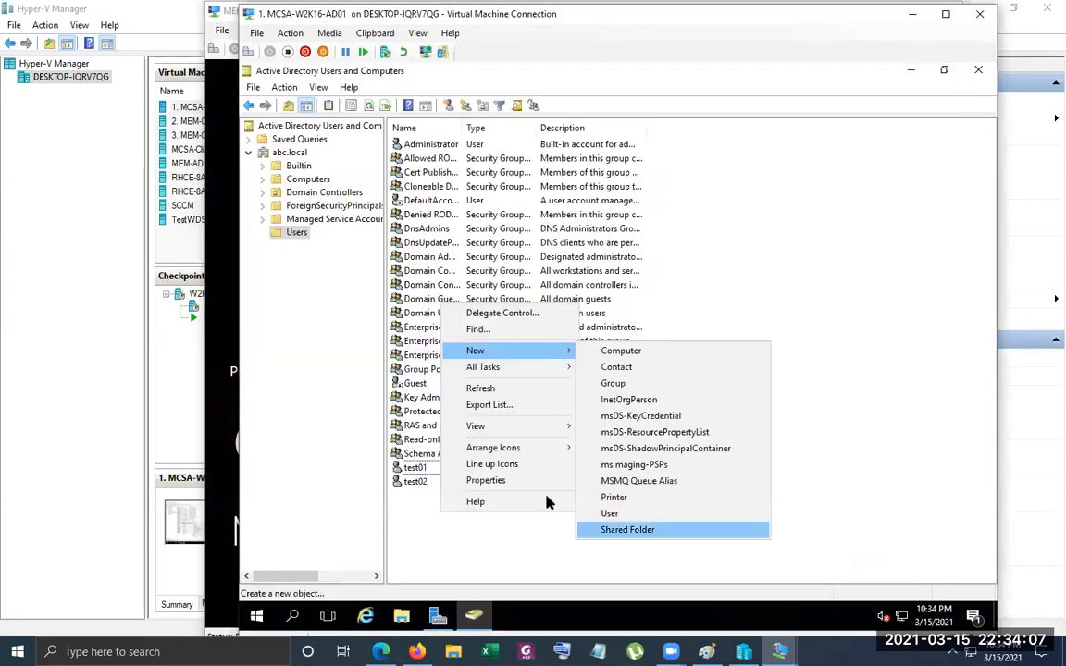
{"action": "left_click", "coordinate": [413, 489]}
{"action": "right_click", "coordinate": [450, 545]}
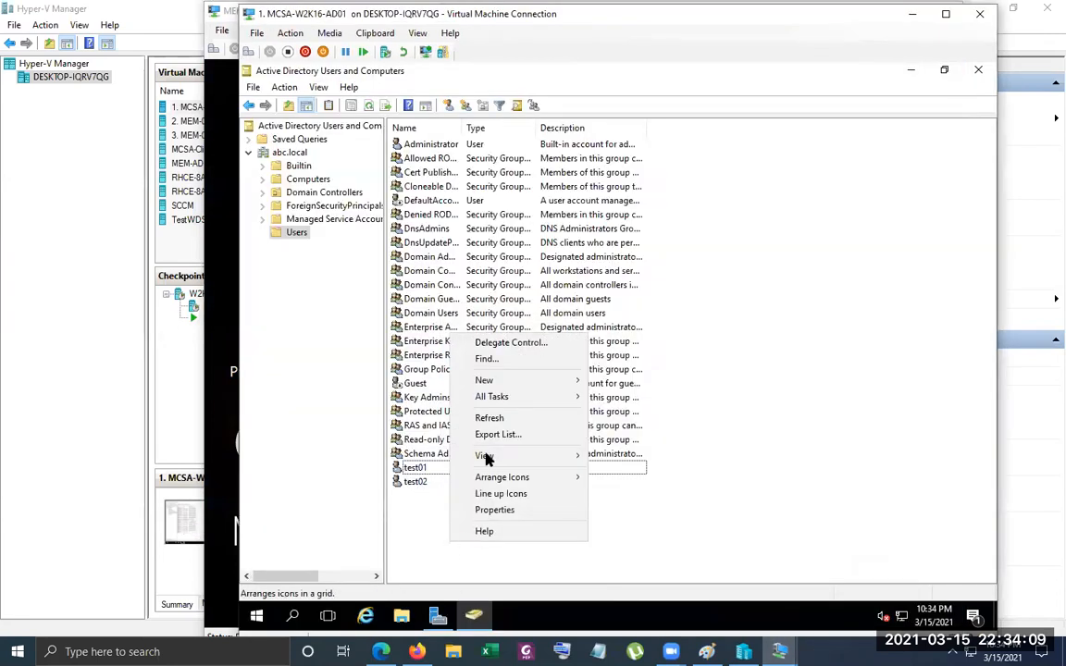
{"action": "left_click", "coordinate": [493, 424]}
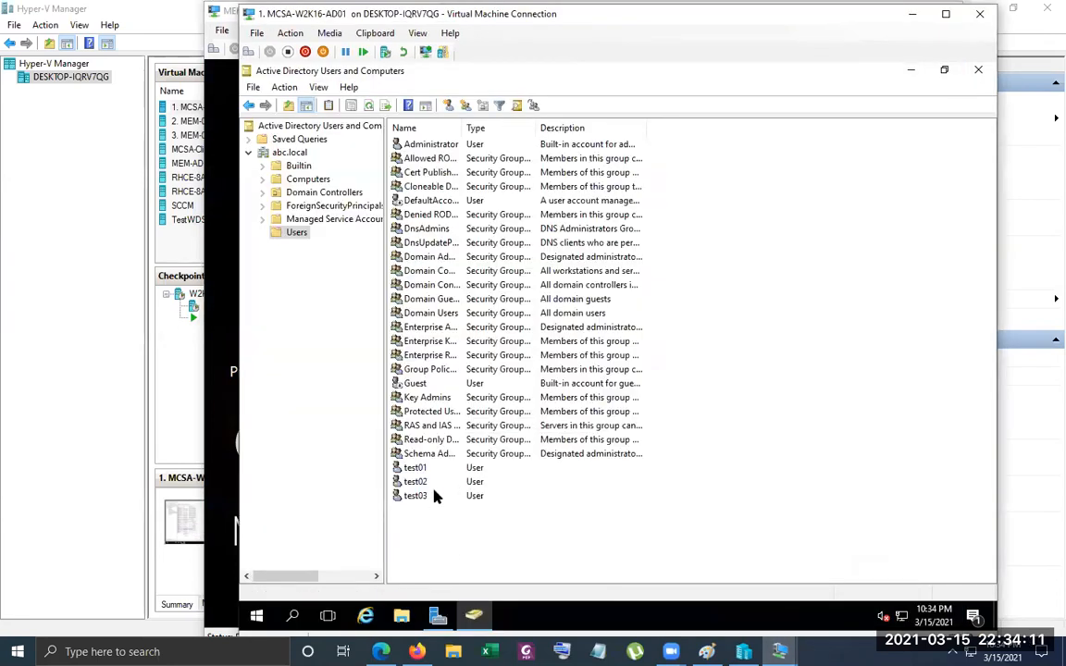
{"action": "left_click", "coordinate": [426, 495]}
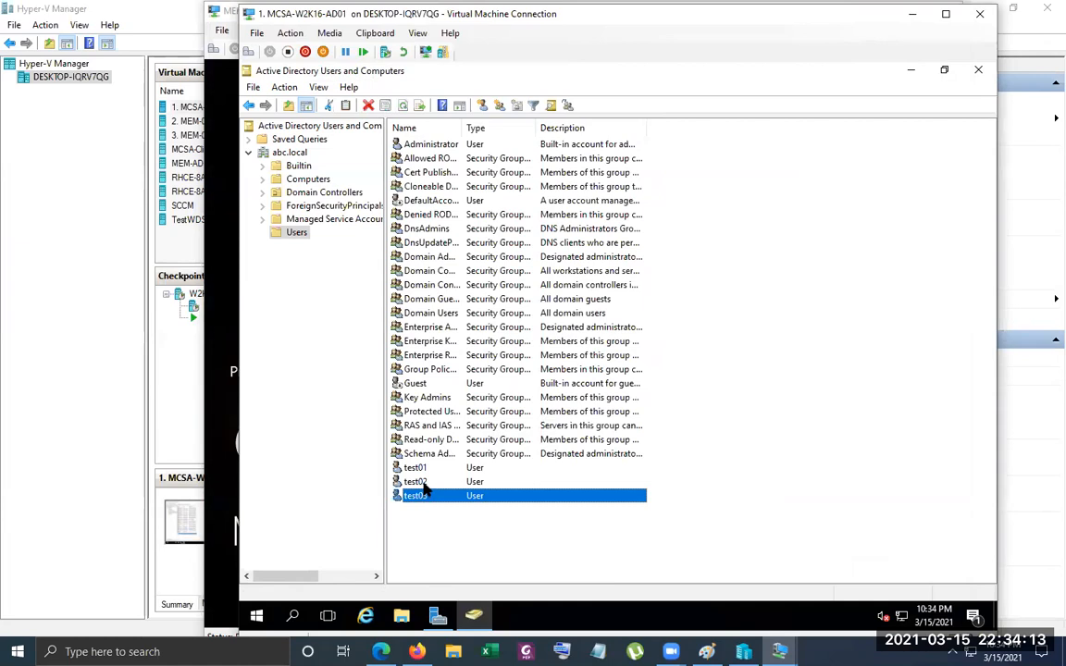
Add test02 to the Print Operators group through its group membership properties and save the change
{"action": "right_click", "coordinate": [437, 482]}
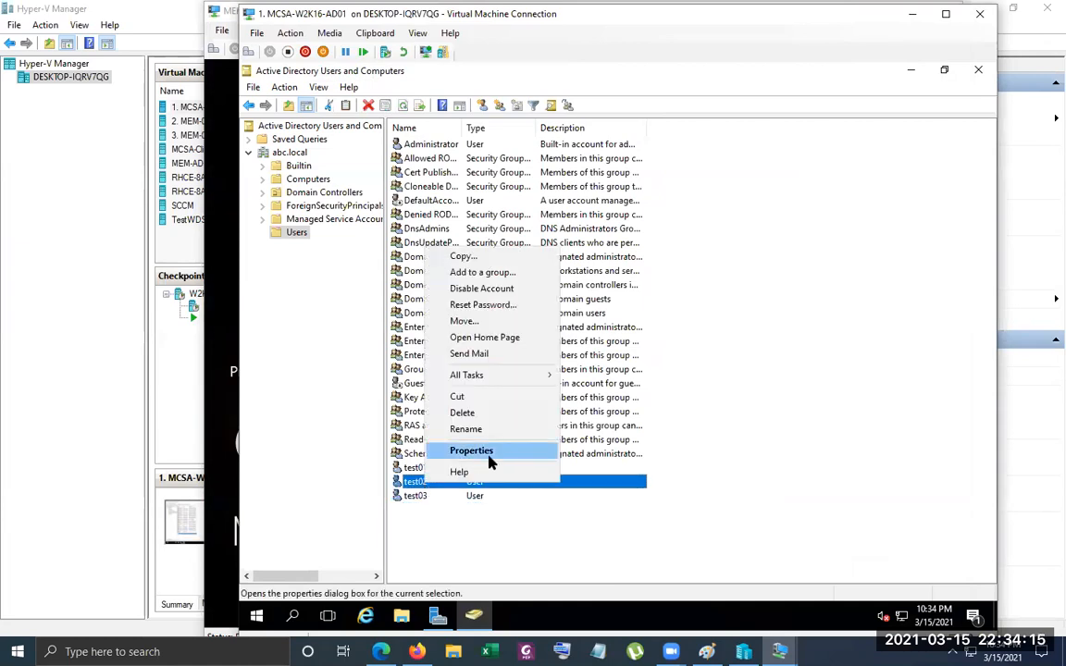
{"action": "left_click", "coordinate": [489, 451]}
{"action": "left_click", "coordinate": [515, 169]}
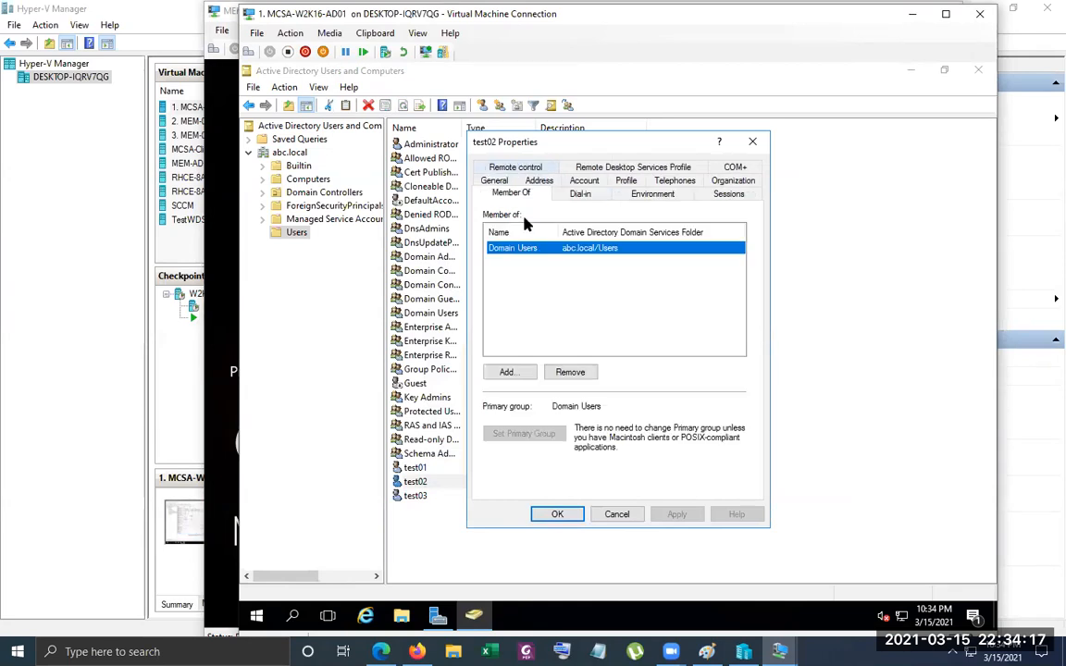
{"action": "left_click", "coordinate": [509, 372]}
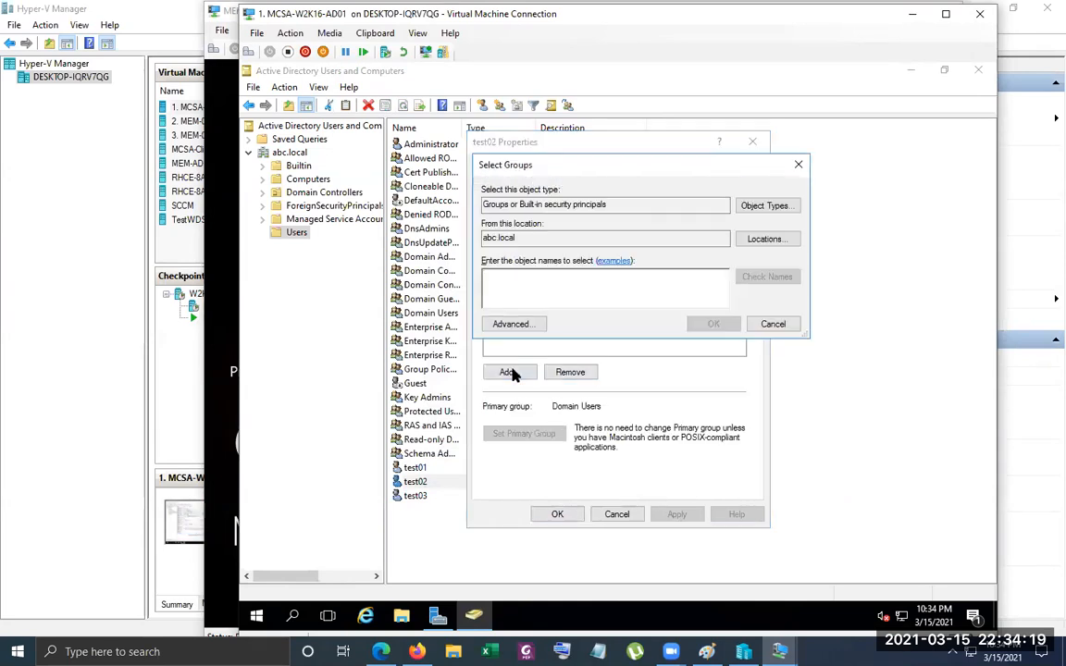
{"action": "type", "text": "print"}
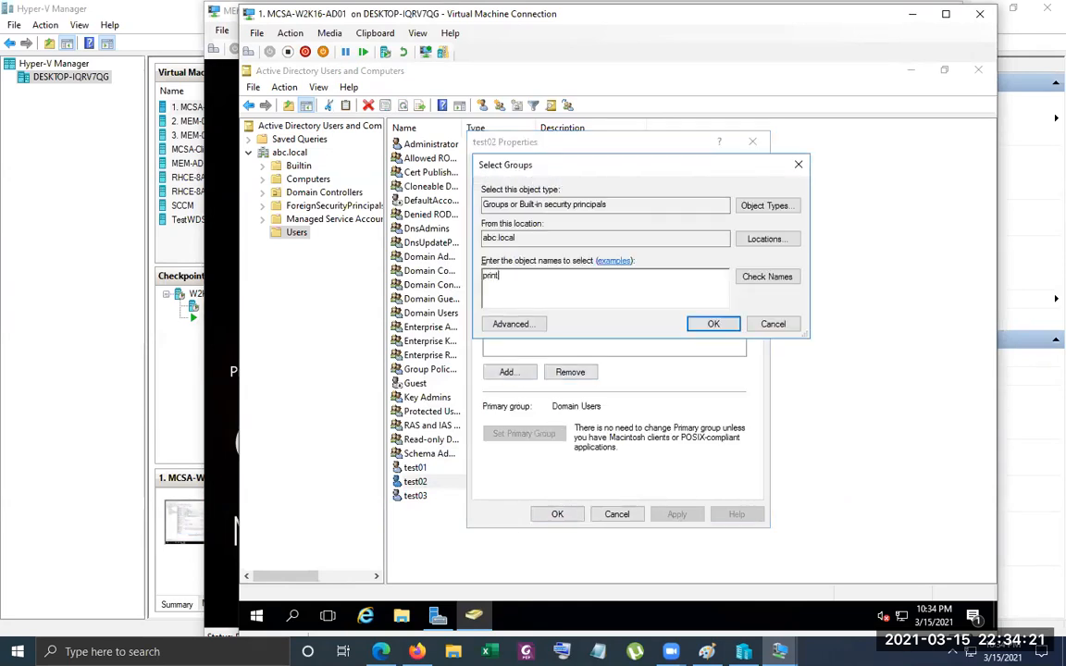
{"action": "key", "text": "Return"}
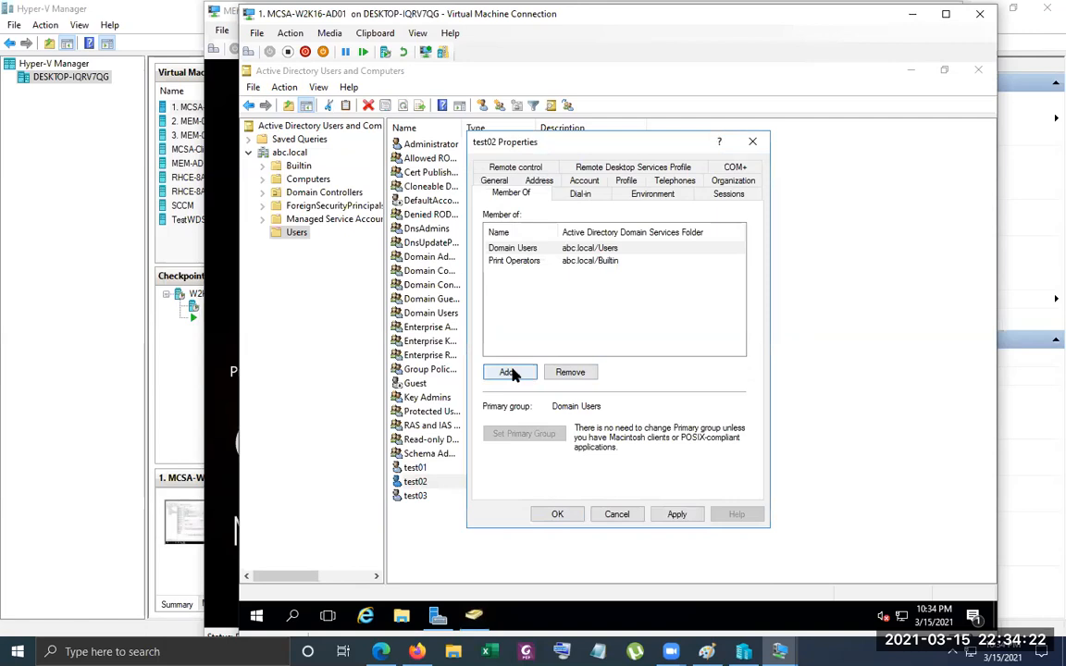
{"action": "left_click", "coordinate": [553, 512]}
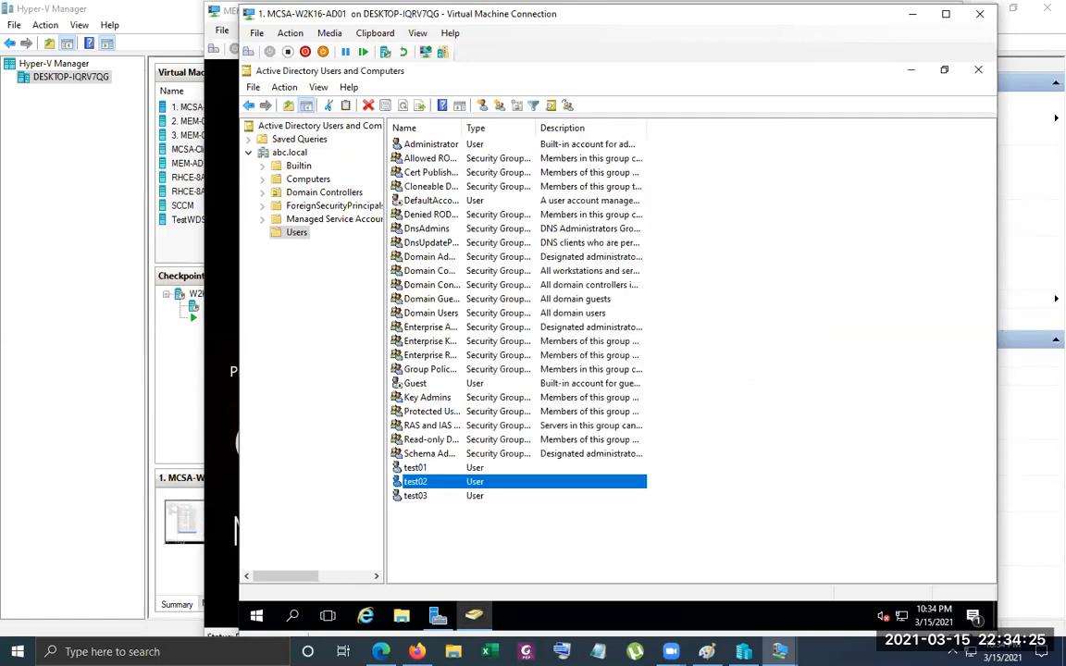
Switch to the MEM-AD virtual machine and try to sign in to the ABC domain as test02 with the account password
{"action": "left_click", "coordinate": [225, 53]}
{"action": "left_click", "coordinate": [213, 48]}
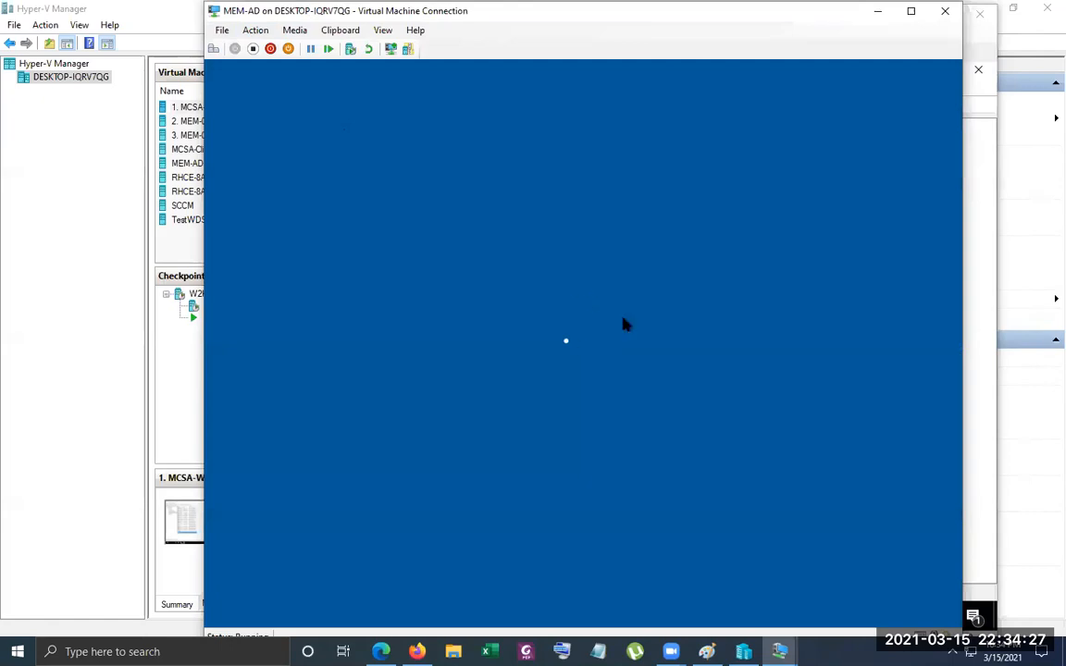
{"action": "left_click", "coordinate": [301, 586]}
{"action": "type", "text": "test02"}
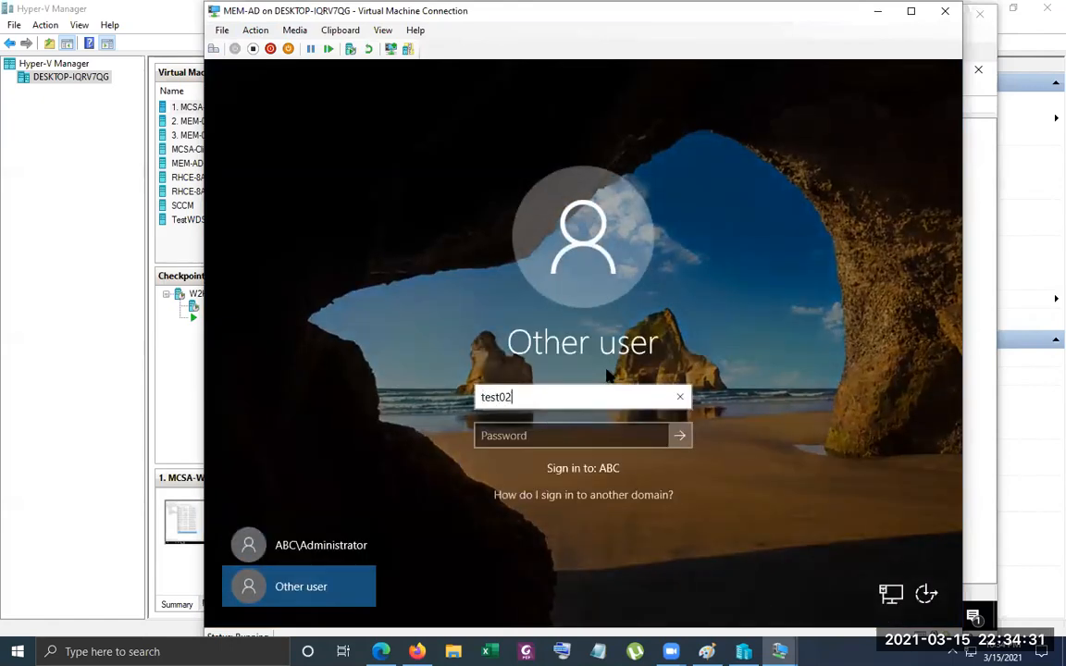
{"action": "key", "text": "Tab"}
{"action": "type", "text": "*****"}
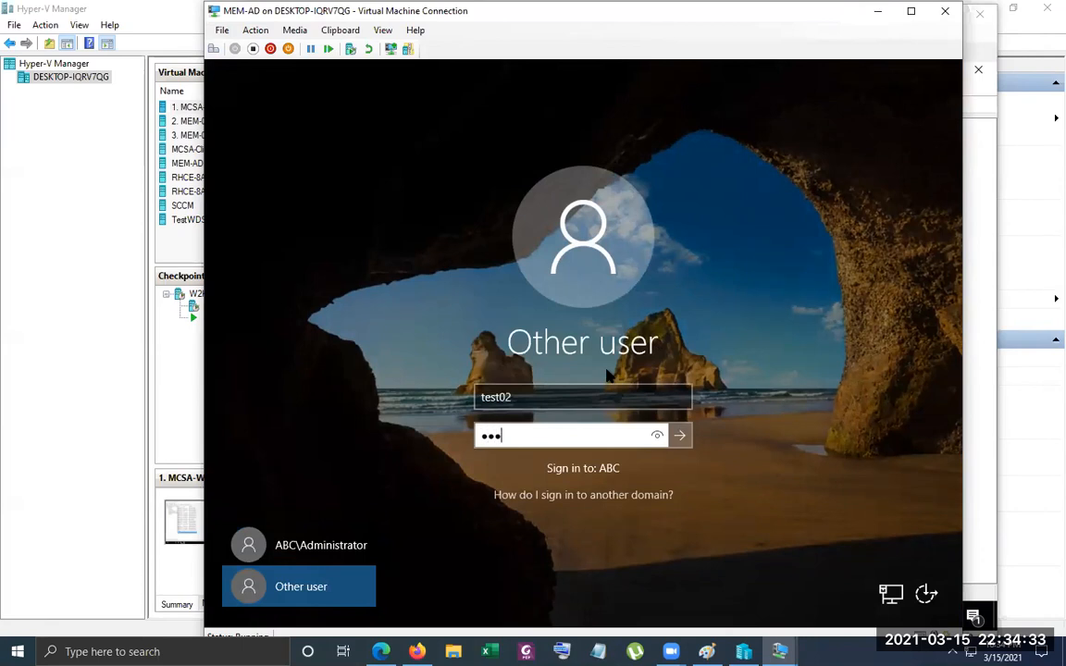
{"action": "type", "text": "****"}
{"action": "key", "text": "Return"}
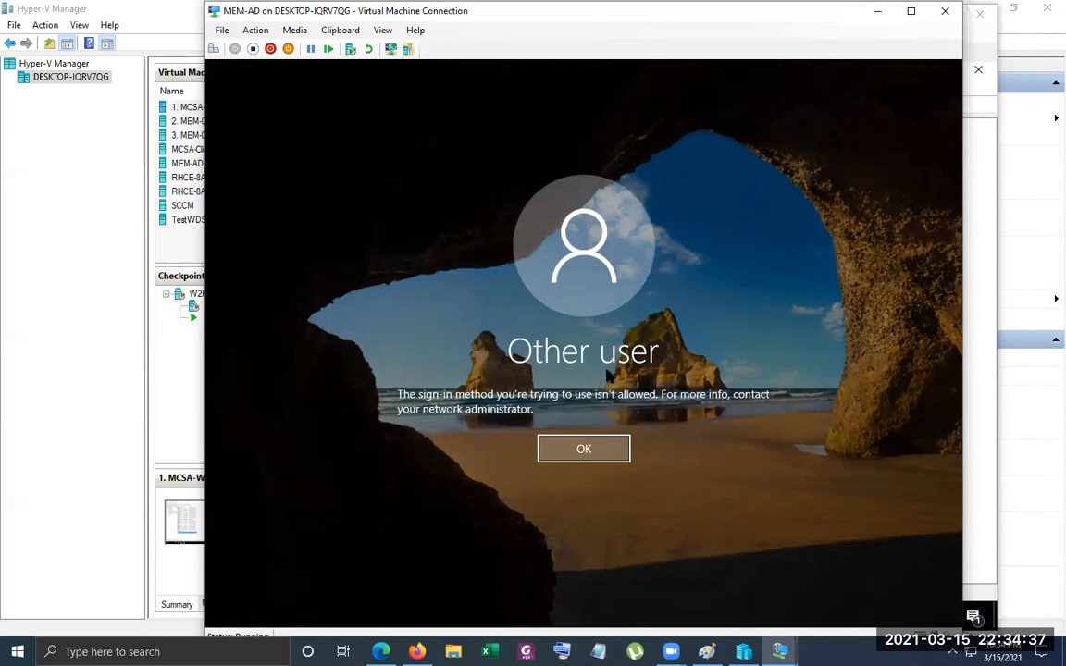
{"action": "key", "text": "Return"}
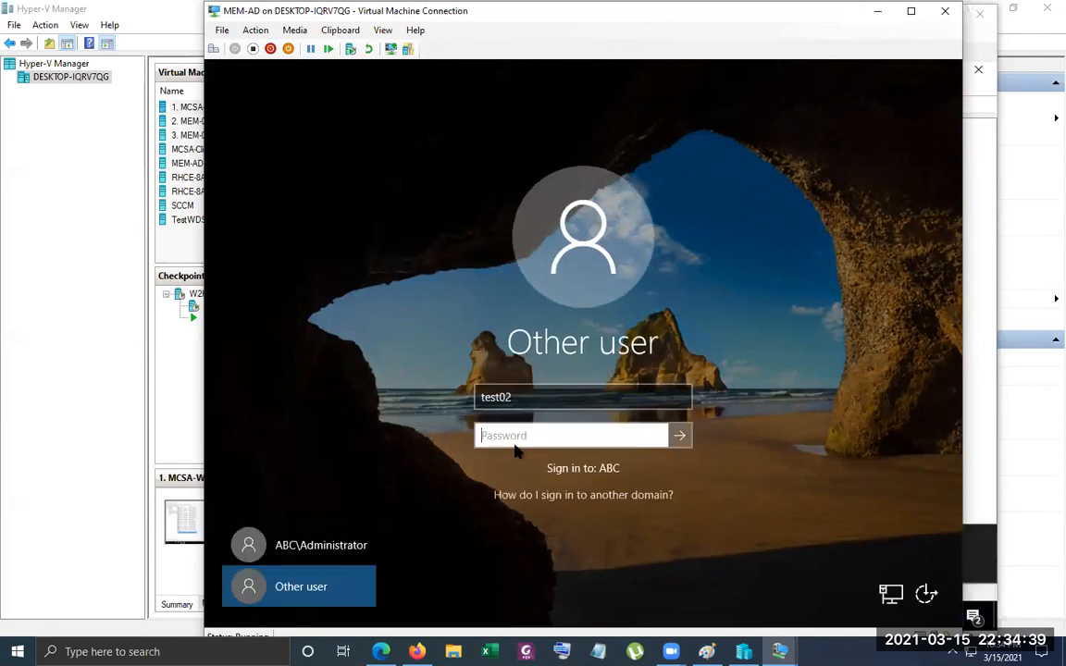
Re-enter the account password for test02 and try the sign-in again
{"action": "type", "text": "******"}
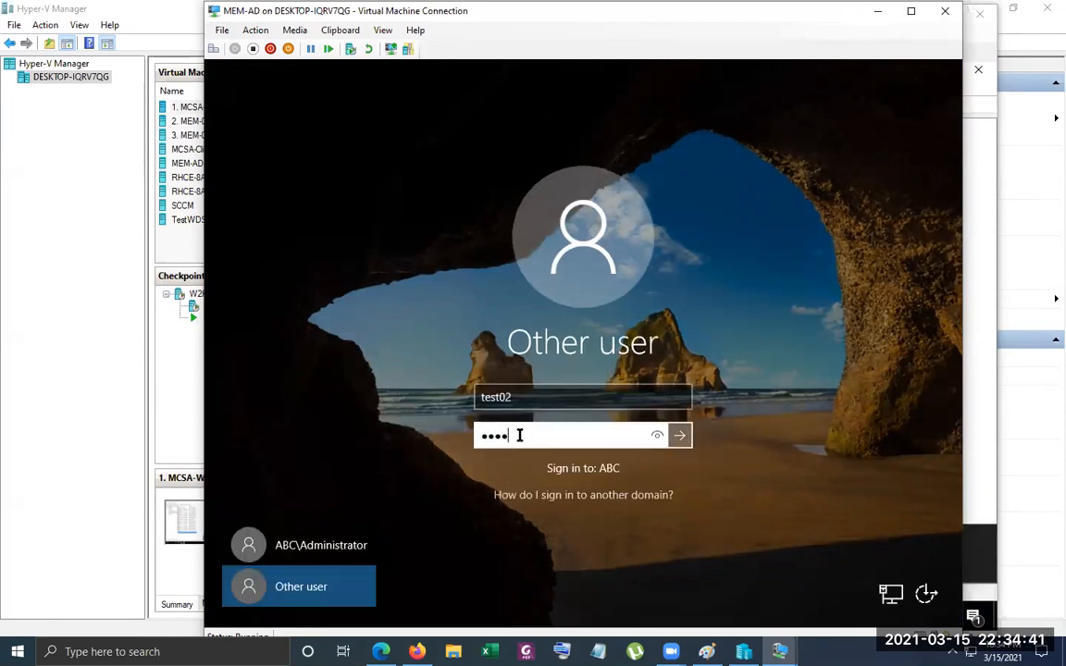
{"action": "type", "text": "***"}
{"action": "key", "text": "Return"}
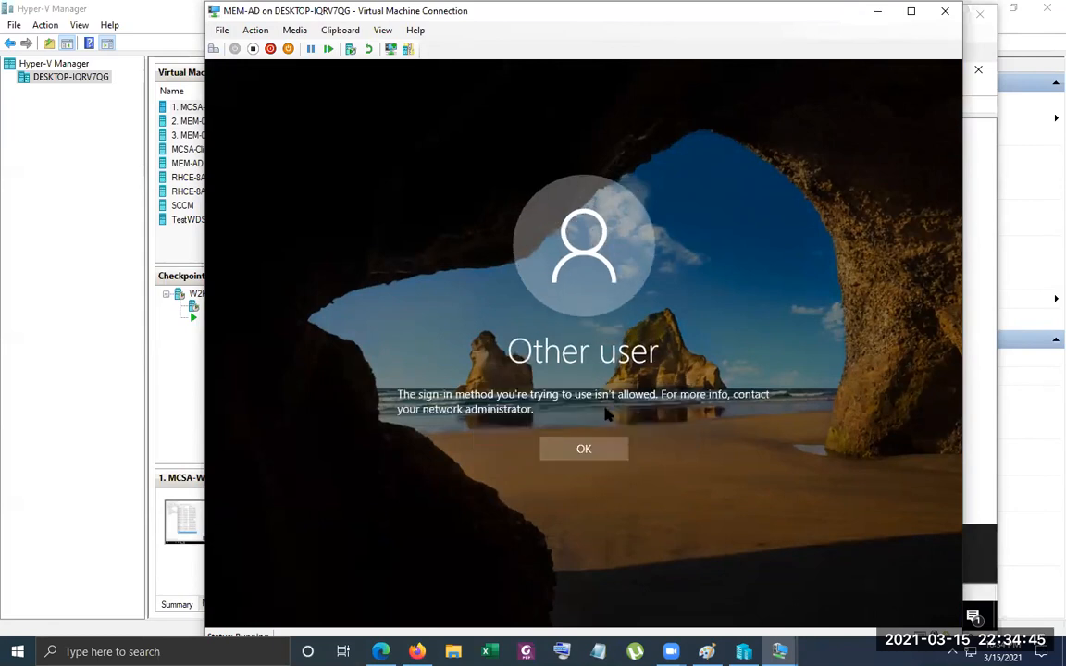
{"action": "left_click", "coordinate": [609, 447]}
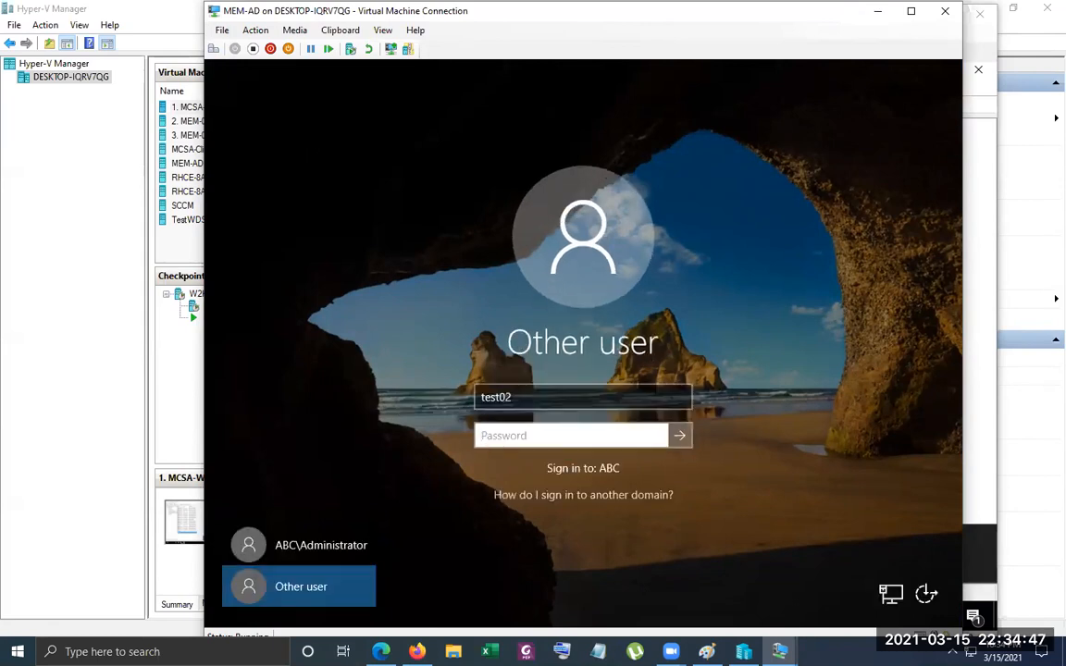
Change the sign-in user name to test01, enter the account password, and sign in to the ABC domain
{"action": "key", "text": "shift+Tab"}
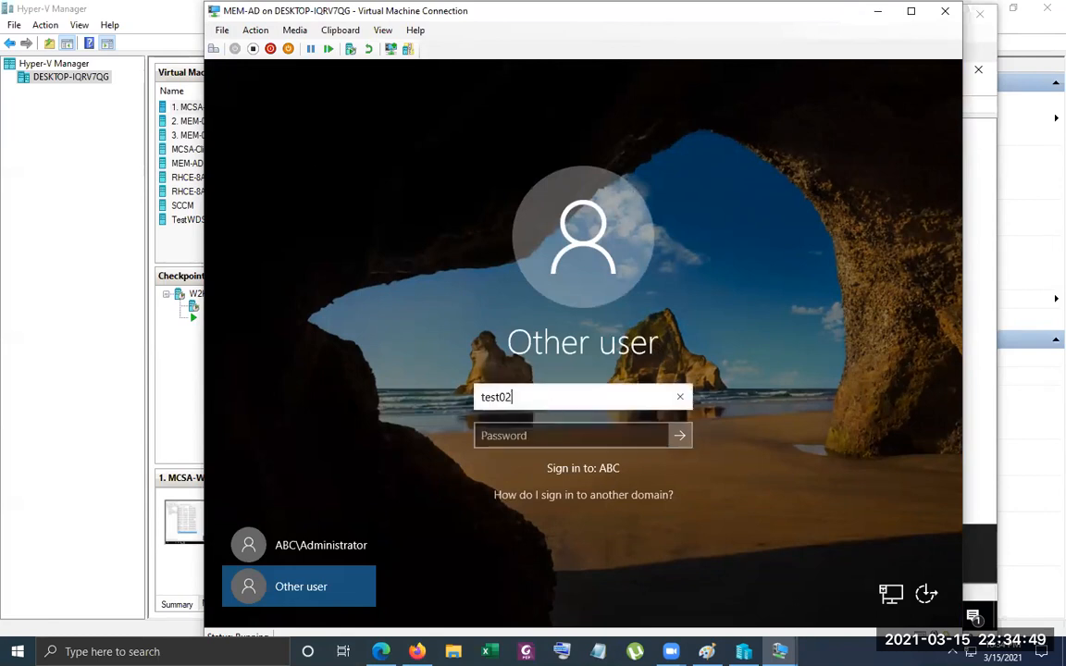
{"action": "left_click", "coordinate": [540, 397]}
{"action": "key", "text": "BackSpace"}
{"action": "type", "text": "1"}
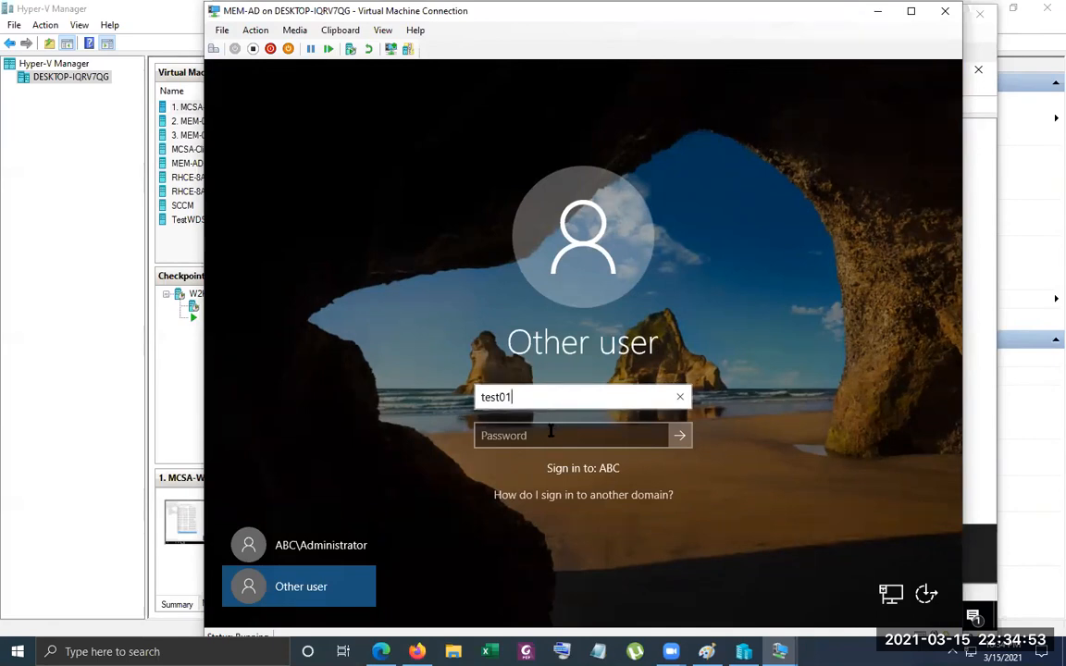
{"action": "left_click", "coordinate": [546, 442]}
{"action": "type", "text": "••••••"}
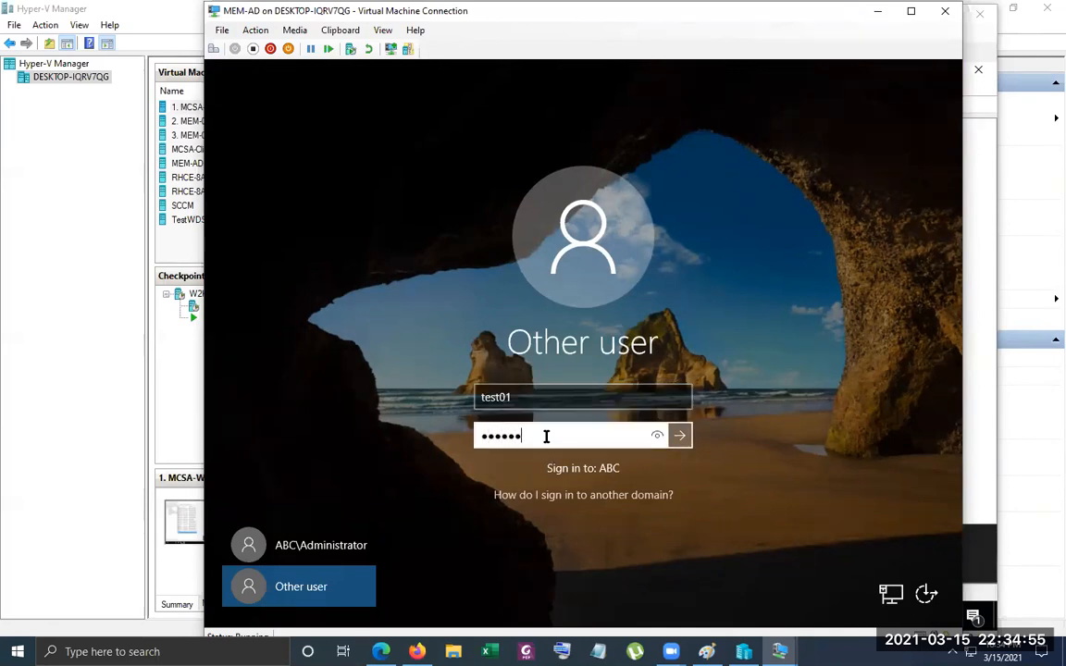
{"action": "type", "text": "••••"}
{"action": "key", "text": "Return"}
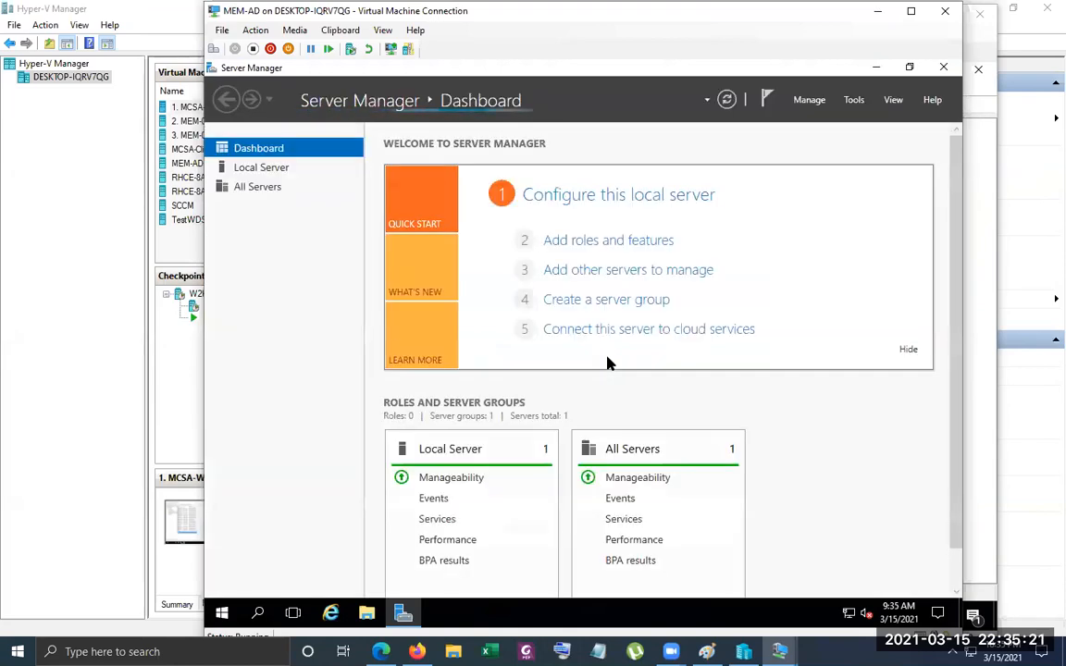
Open Active Directory Users and Computers on MEM-AD, show the abc.local Users container, and maximize the window
{"action": "left_click", "coordinate": [854, 100]}
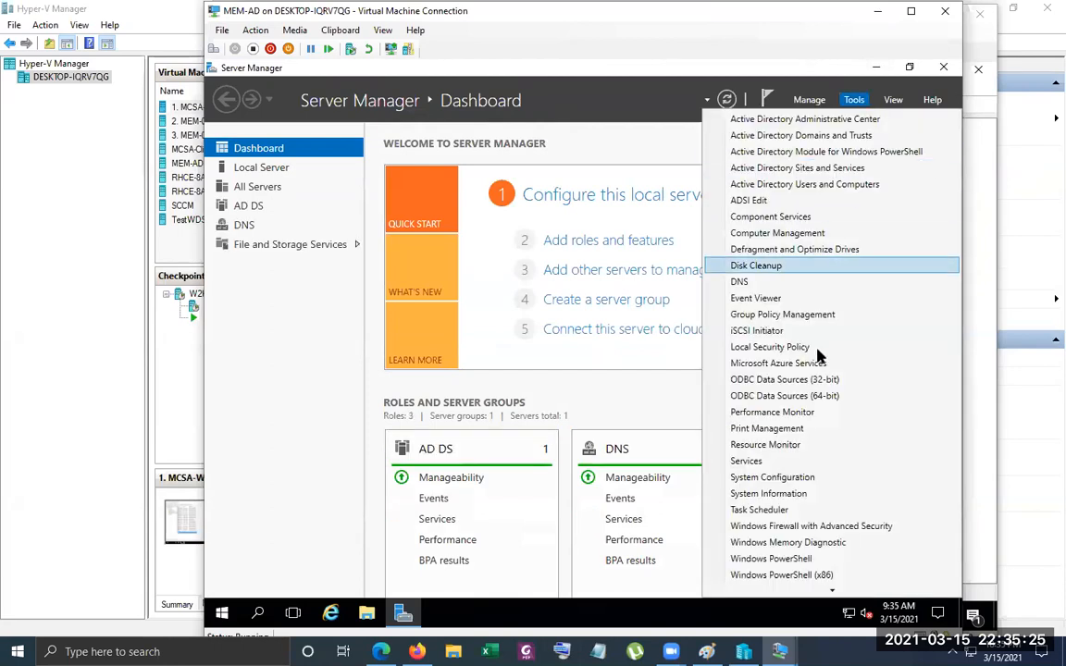
{"action": "left_click", "coordinate": [824, 185]}
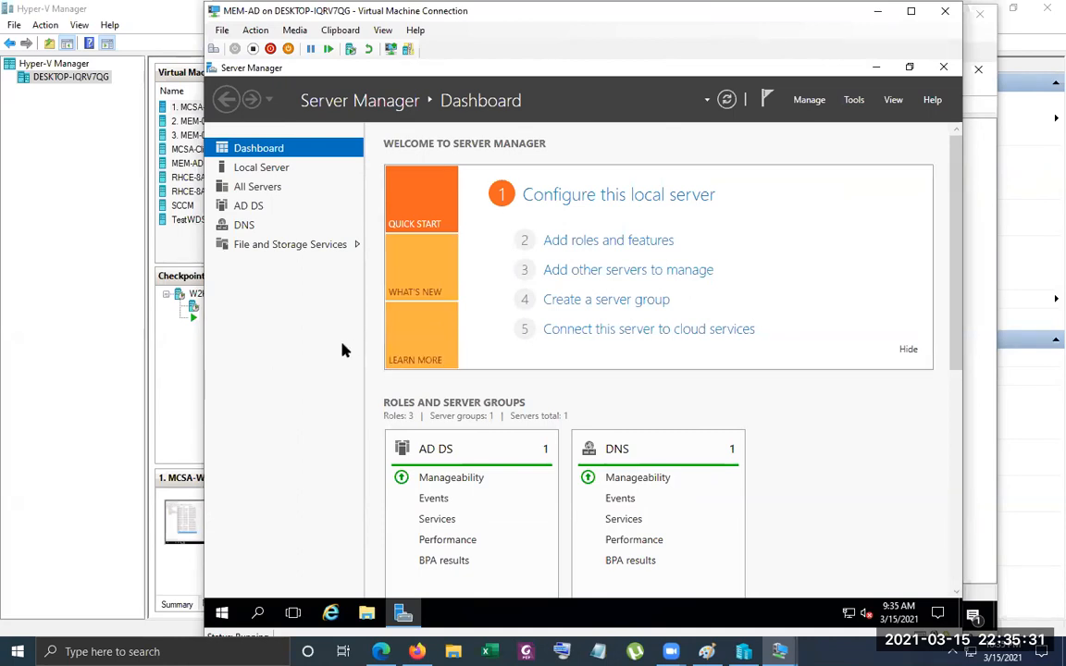
{"action": "double_click", "coordinate": [324, 221]}
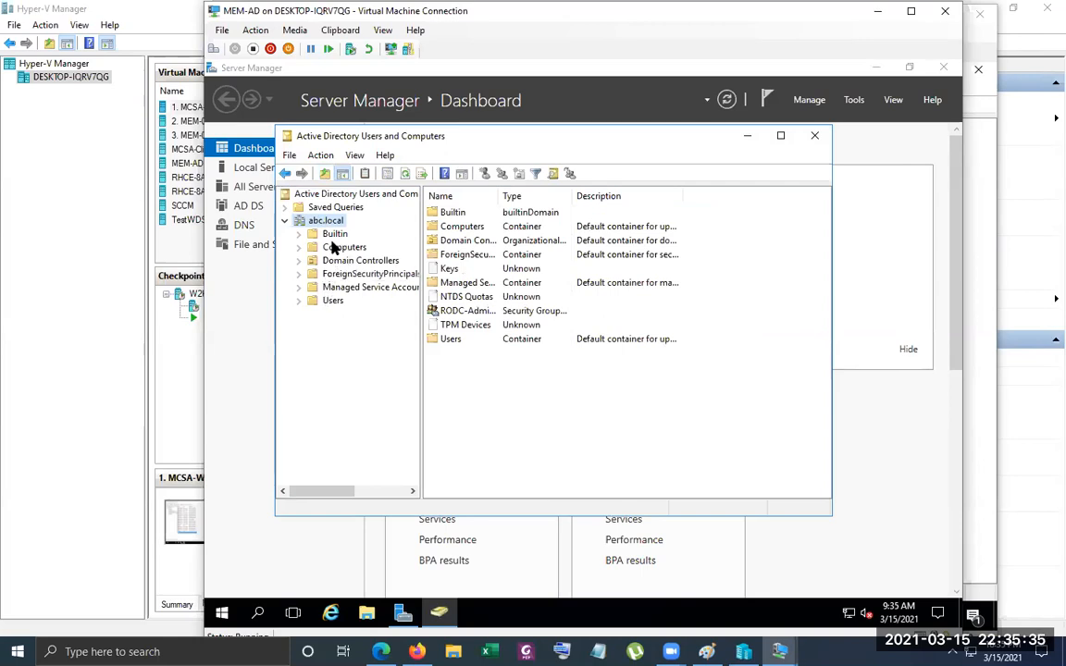
{"action": "left_click", "coordinate": [333, 300]}
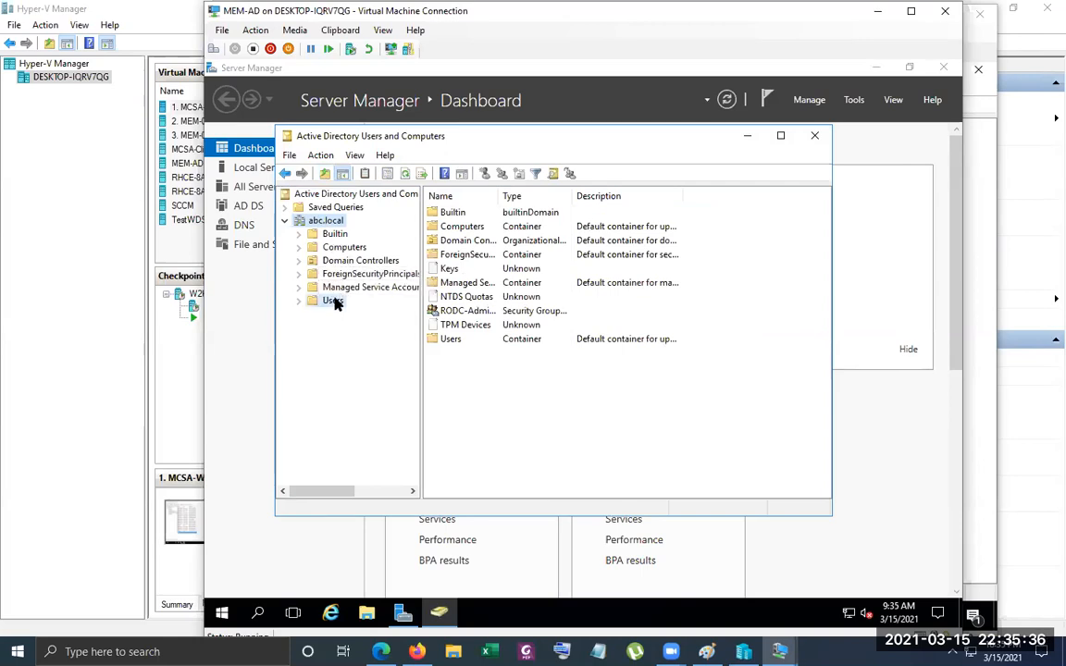
{"action": "left_click", "coordinate": [786, 136]}
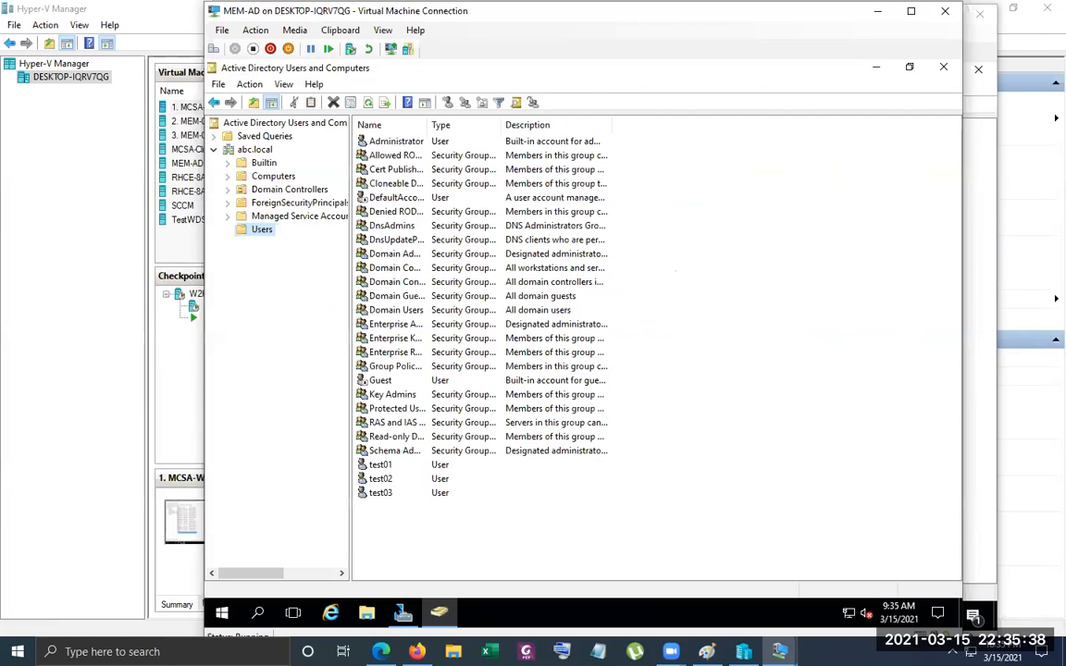
Check the actions available for the Users container and for test01, fitting the Name column to its contents
{"action": "right_click", "coordinate": [393, 528]}
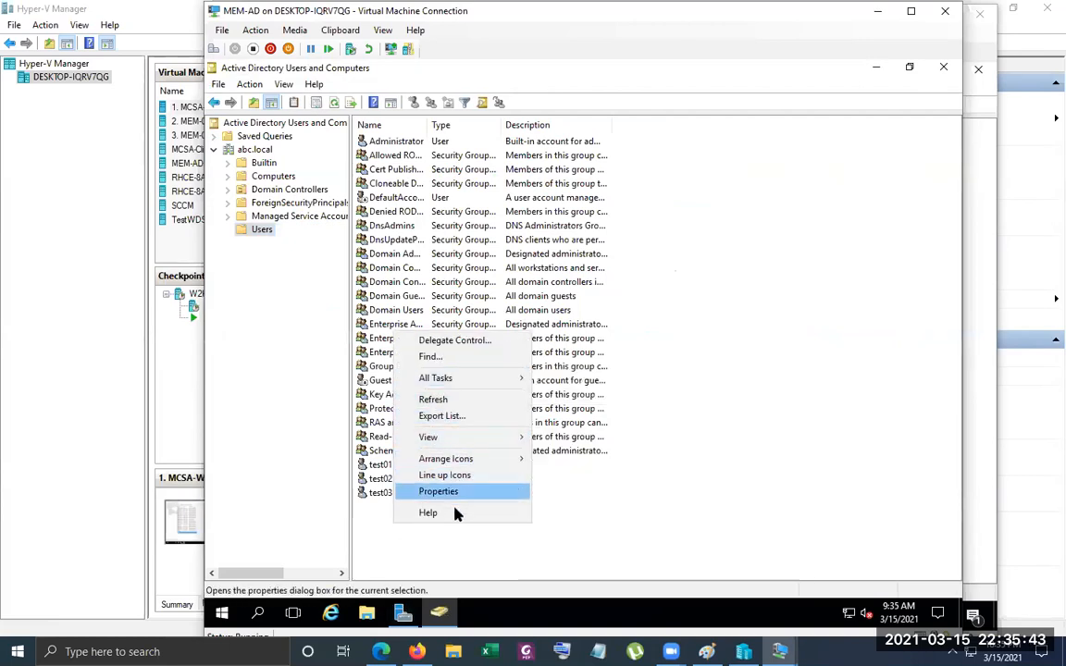
{"action": "left_click", "coordinate": [393, 554]}
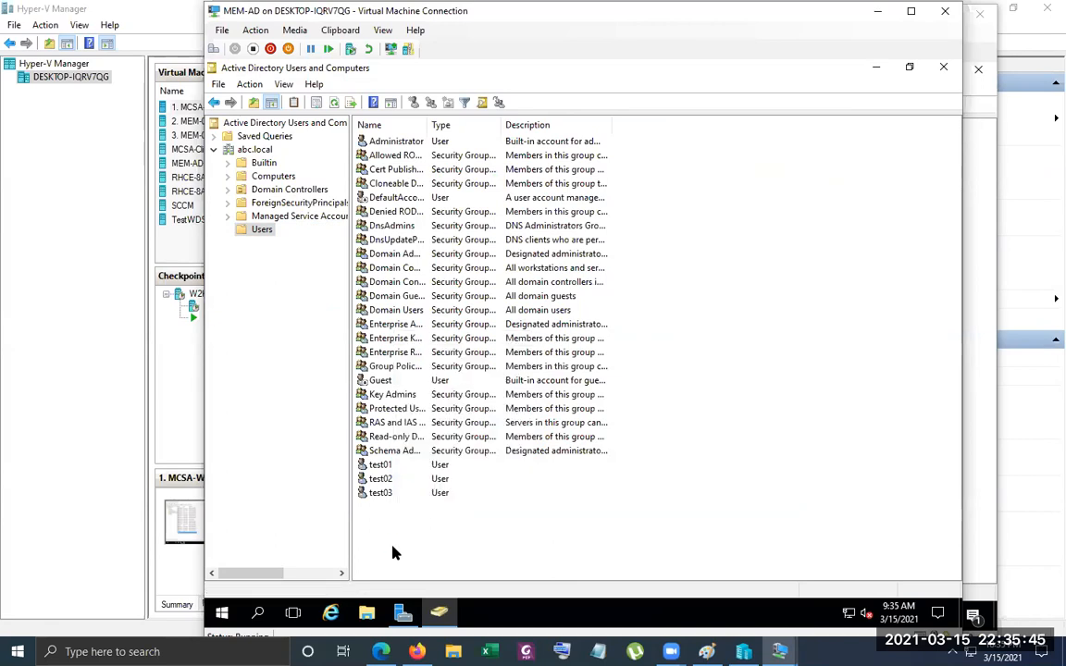
{"action": "right_click", "coordinate": [394, 549]}
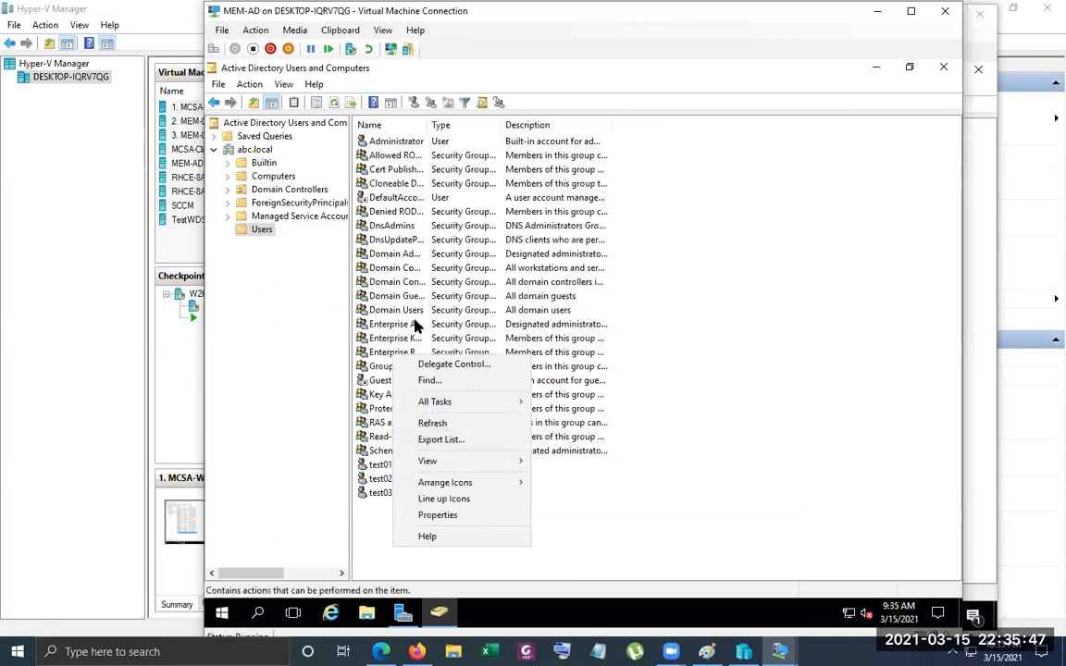
{"action": "left_click_drag", "start_coordinate": [426, 120], "coordinate": [427, 120]}
{"action": "double_click", "coordinate": [427, 121]}
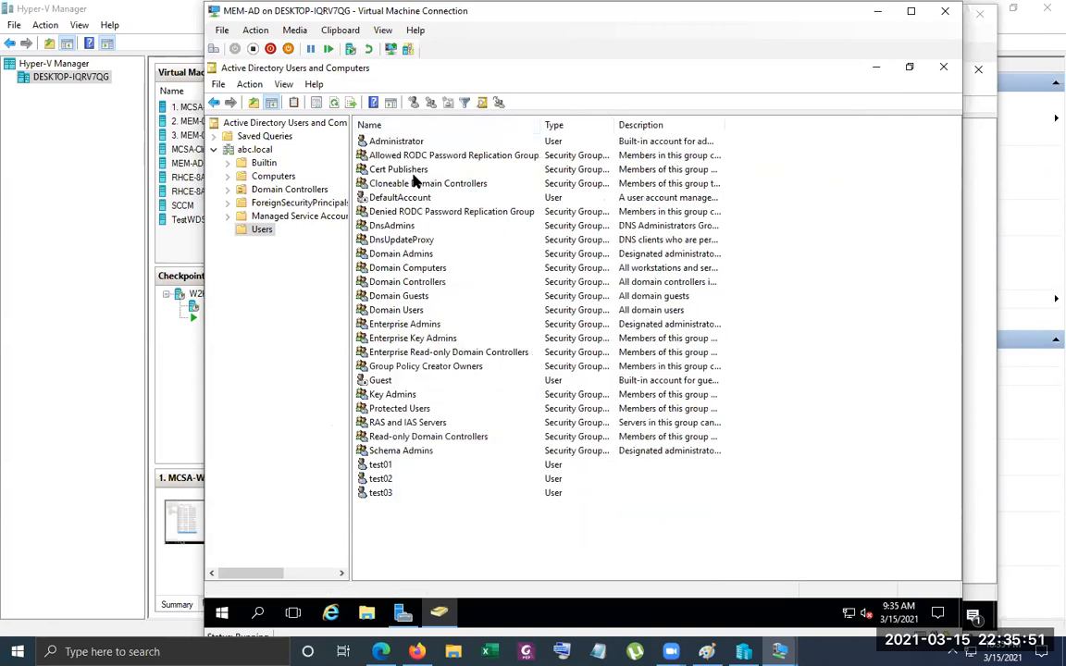
{"action": "right_click", "coordinate": [380, 467]}
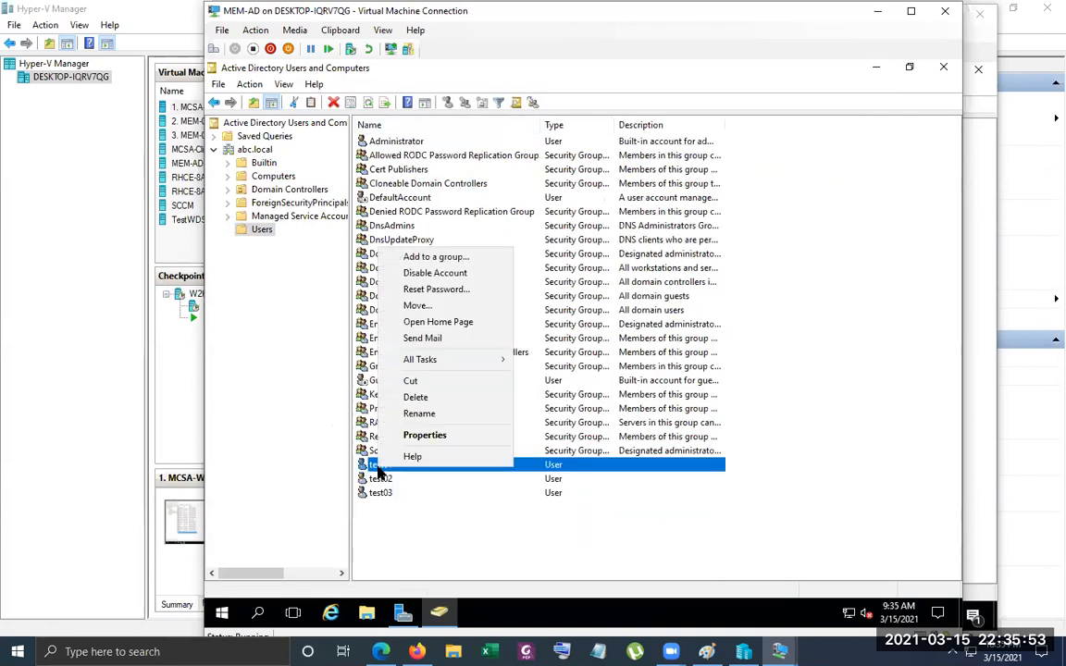
{"action": "left_click", "coordinate": [417, 545]}
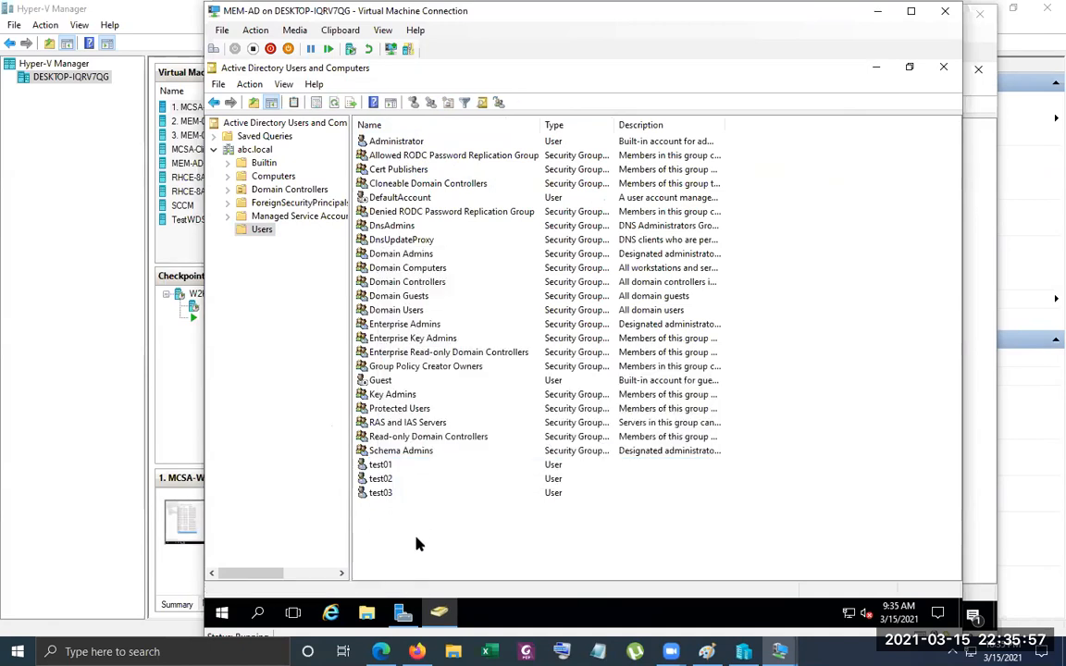
{"action": "left_click", "coordinate": [340, 66]}
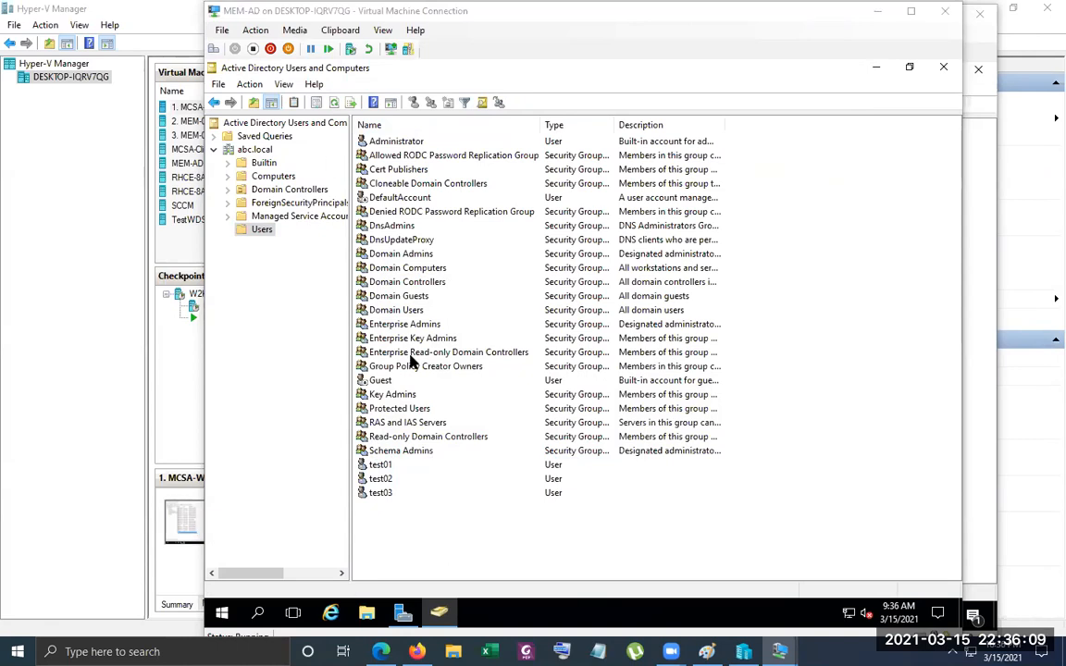
Check the group membership in the properties of test03 and close them without making changes
{"action": "right_click", "coordinate": [395, 498]}
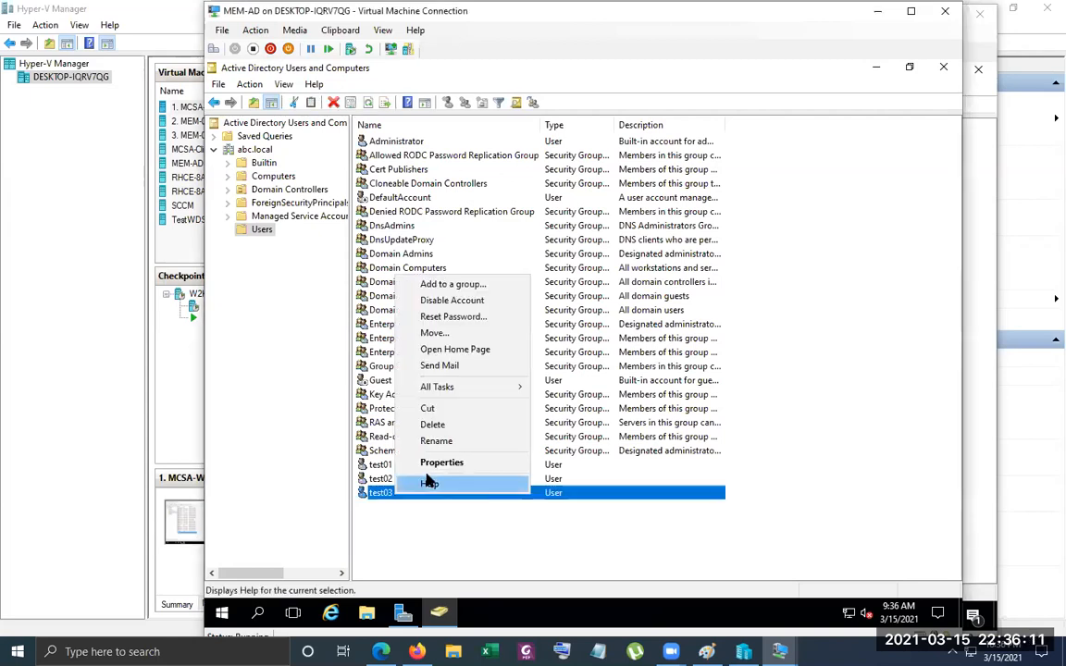
{"action": "left_click", "coordinate": [428, 465]}
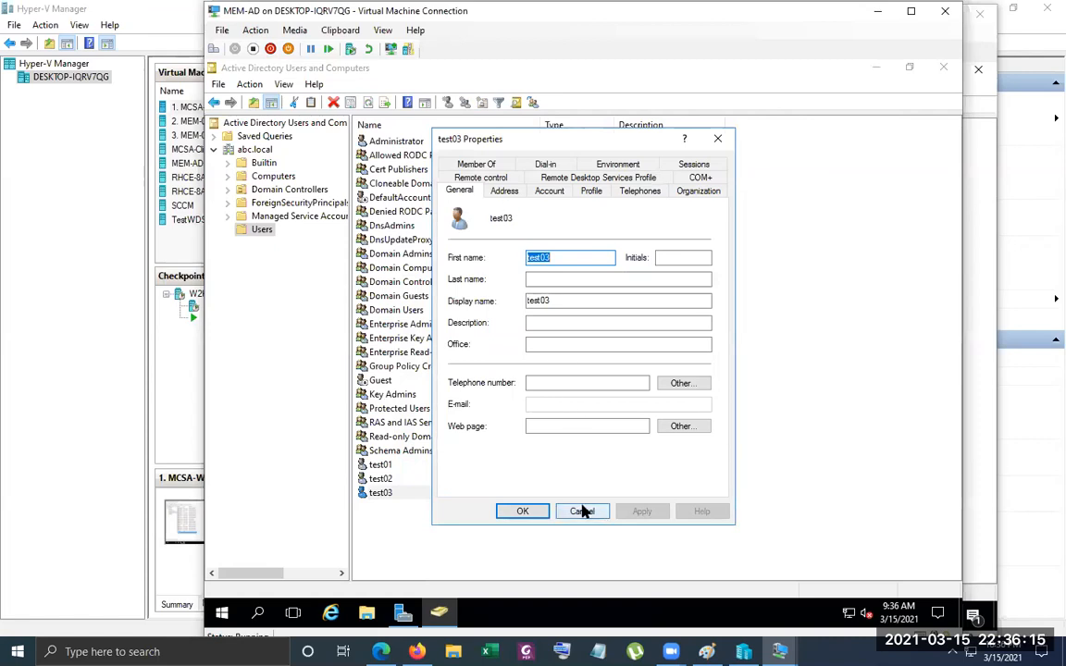
{"action": "left_click", "coordinate": [476, 164]}
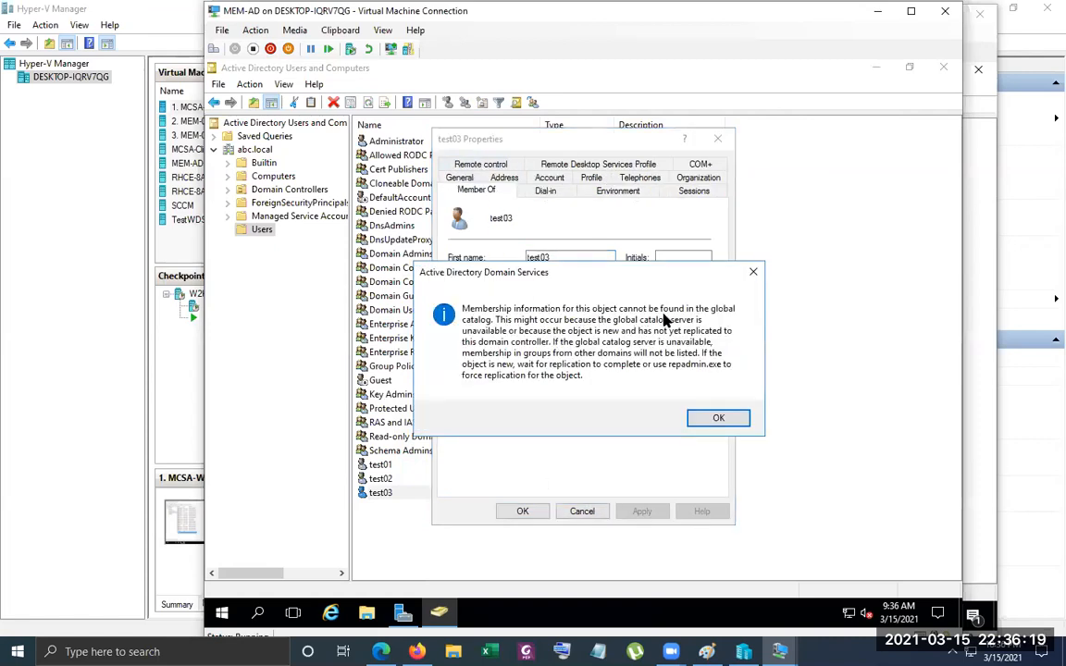
{"action": "left_click", "coordinate": [717, 420]}
{"action": "left_click", "coordinate": [595, 511]}
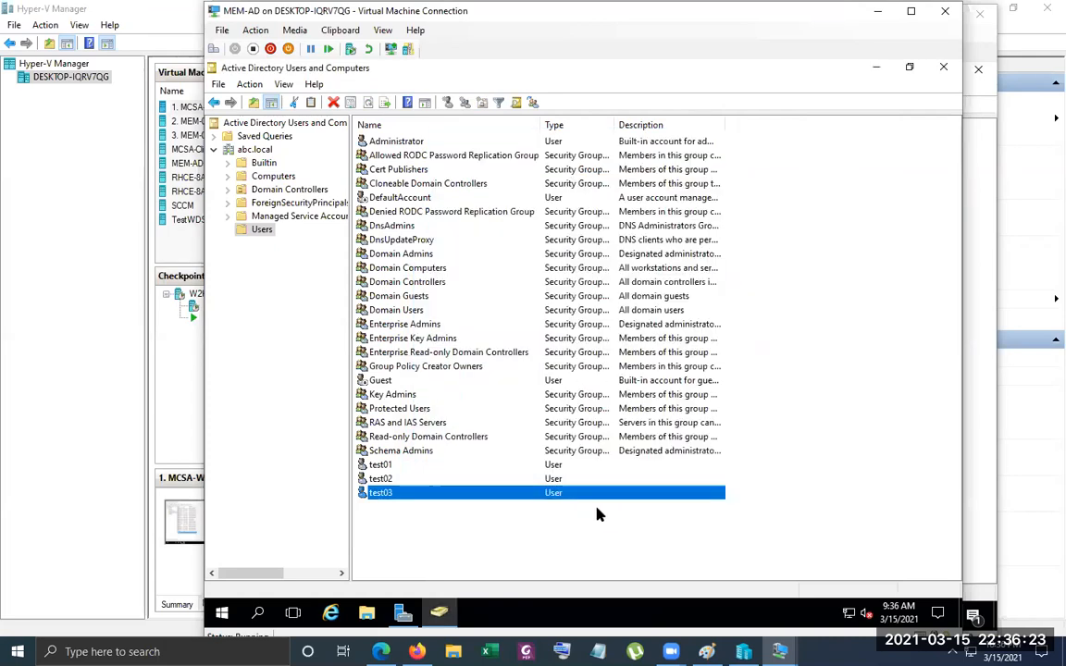
View the address details in the properties of test02 and close them without making changes
{"action": "right_click", "coordinate": [378, 480]}
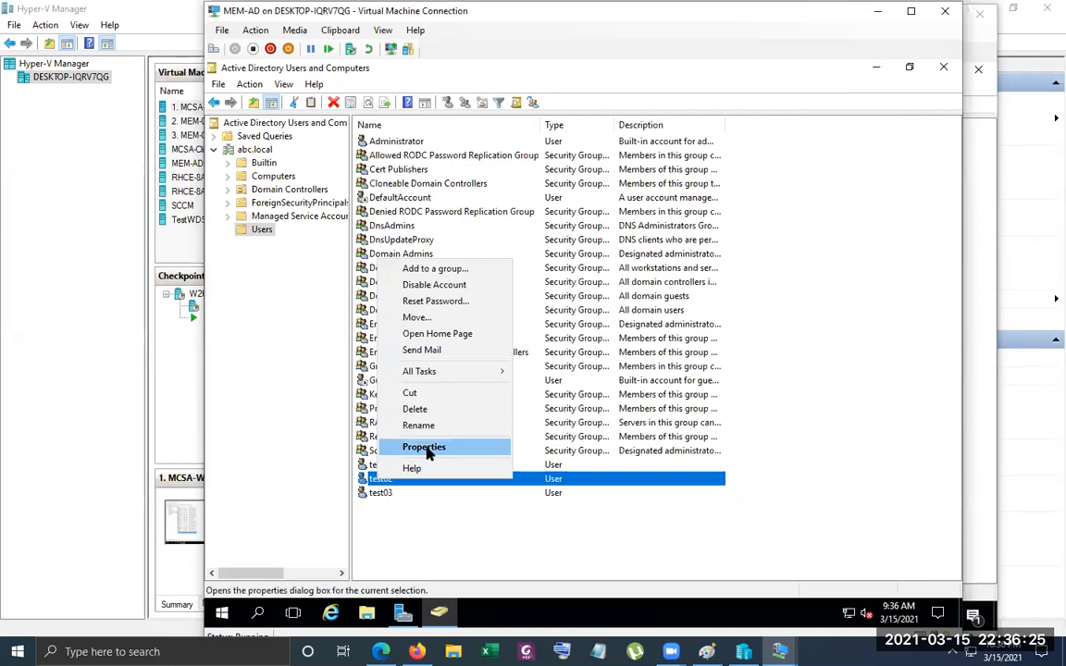
{"action": "left_click", "coordinate": [422, 446]}
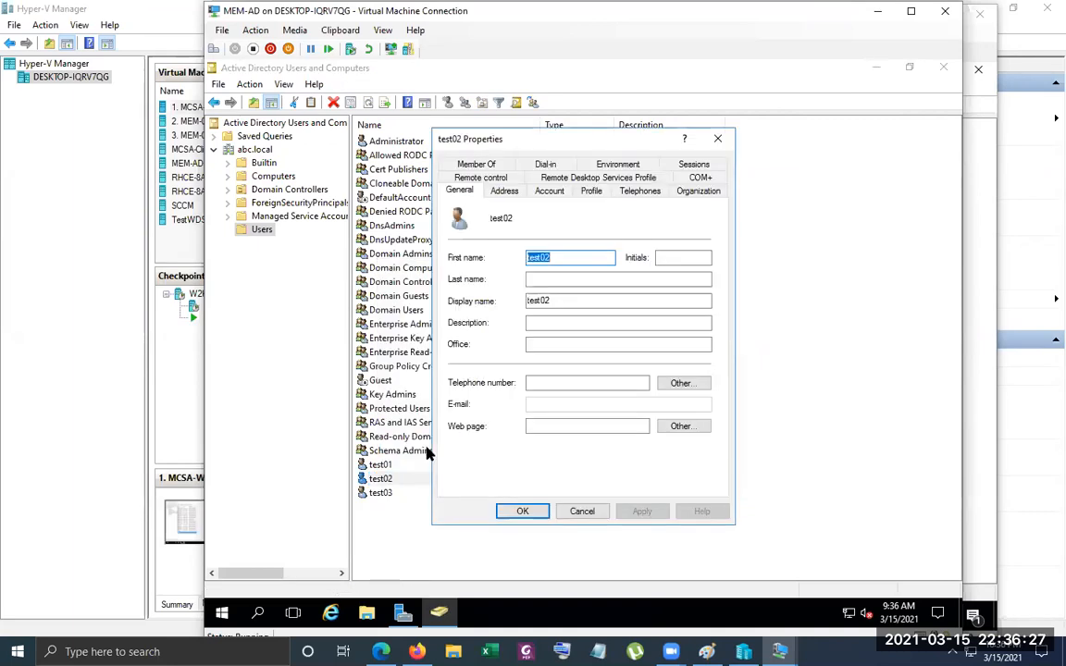
{"action": "left_click", "coordinate": [505, 192]}
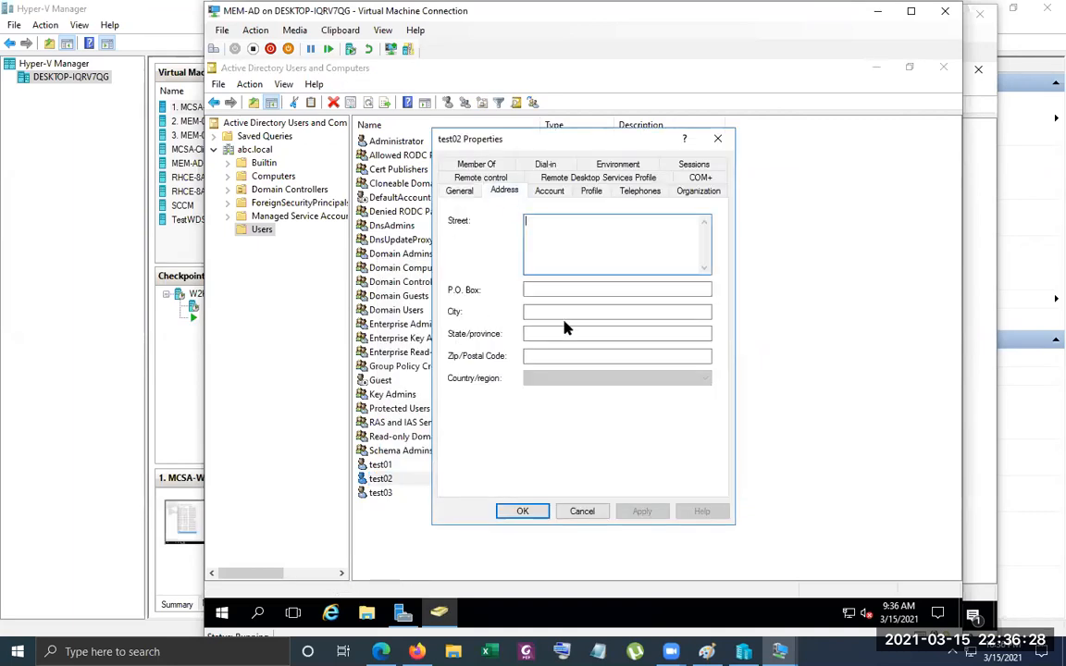
{"action": "left_click", "coordinate": [575, 509]}
Check the group membership in the properties of test01 and close them without making changes
{"action": "right_click", "coordinate": [400, 463]}
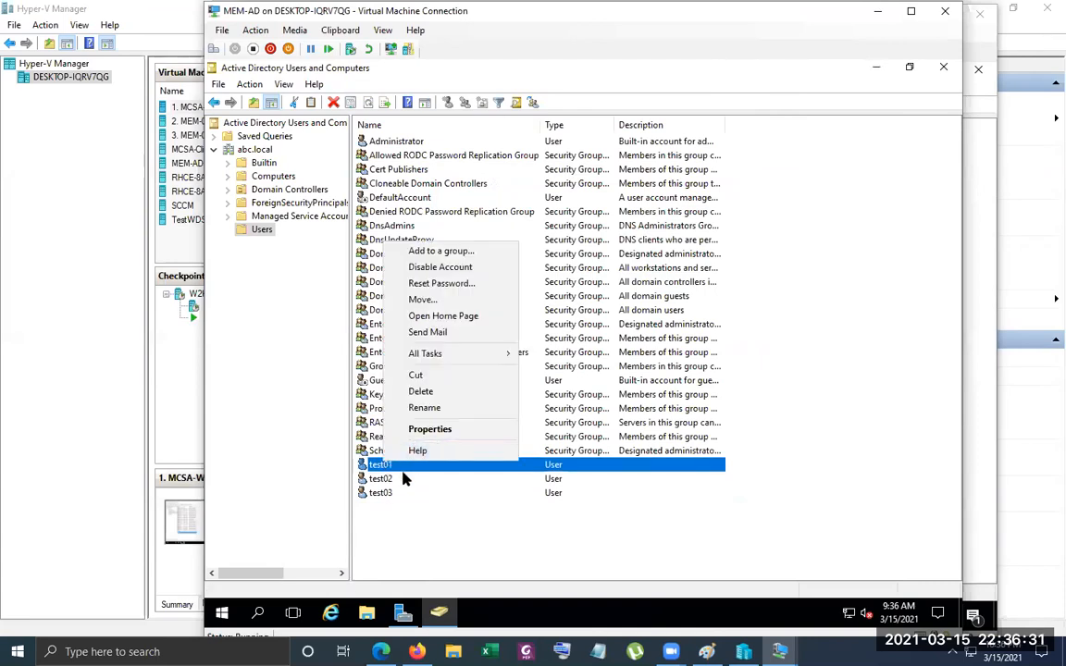
{"action": "left_click", "coordinate": [384, 492]}
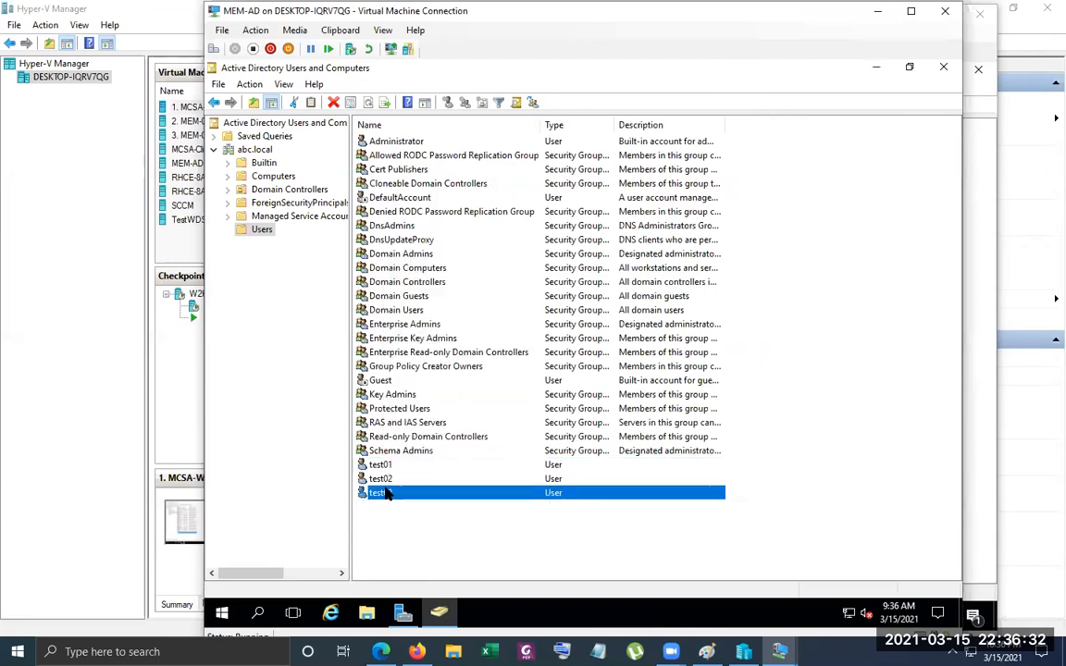
{"action": "right_click", "coordinate": [381, 465]}
{"action": "left_click", "coordinate": [450, 432]}
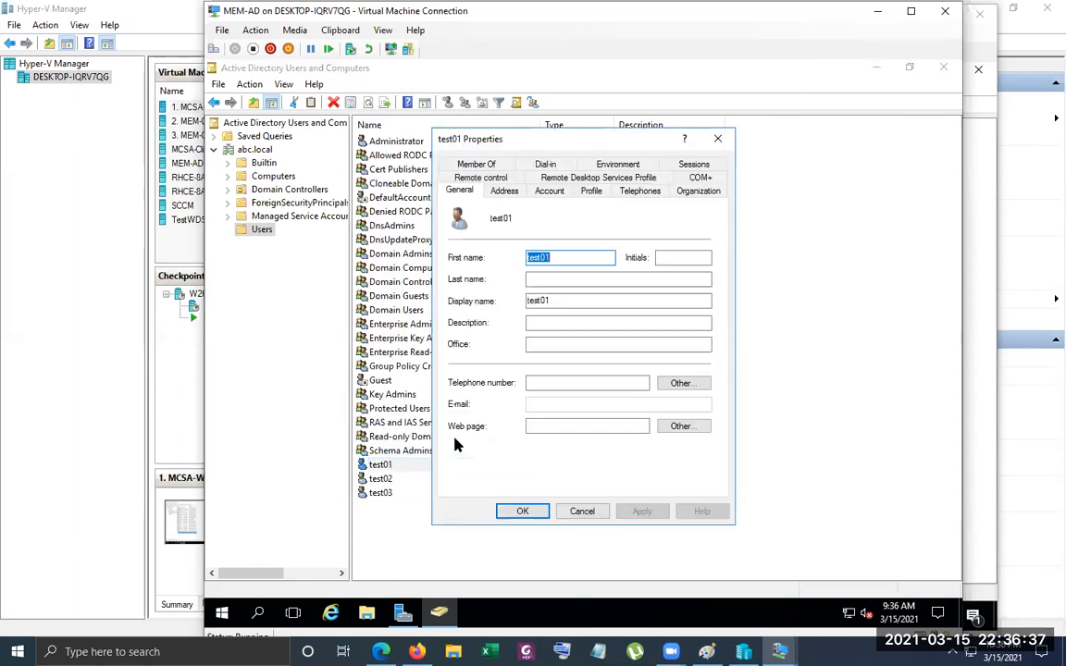
{"action": "left_click", "coordinate": [477, 165]}
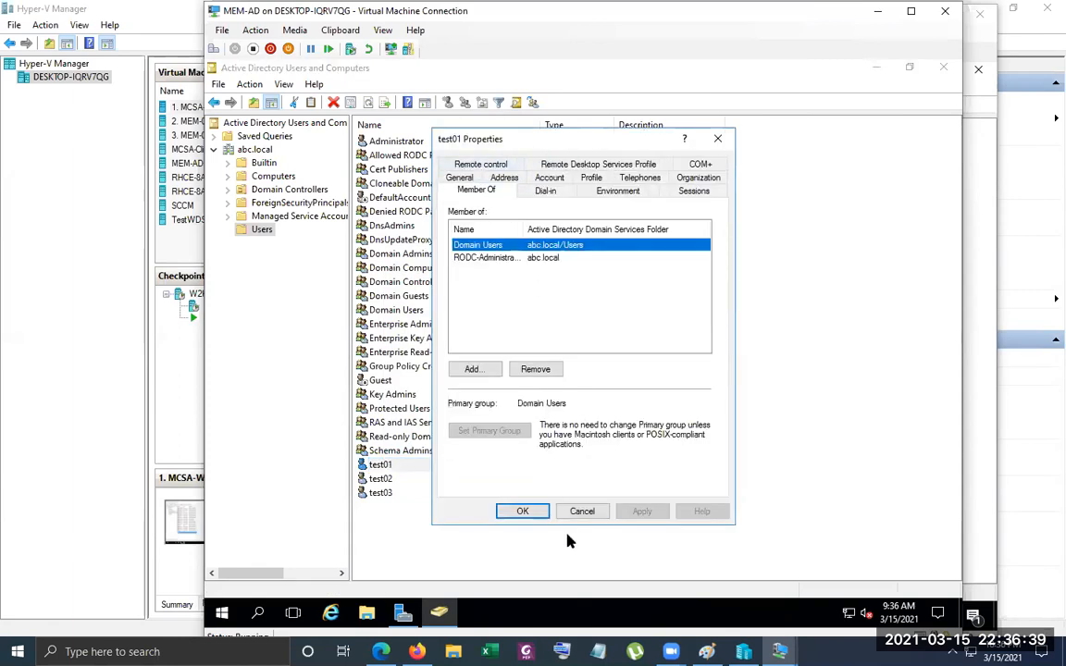
{"action": "left_click", "coordinate": [582, 511]}
Look at the properties of test02 and test03 and close them without making changes
{"action": "left_click", "coordinate": [404, 479]}
{"action": "right_click", "coordinate": [421, 477]}
{"action": "left_click", "coordinate": [448, 448]}
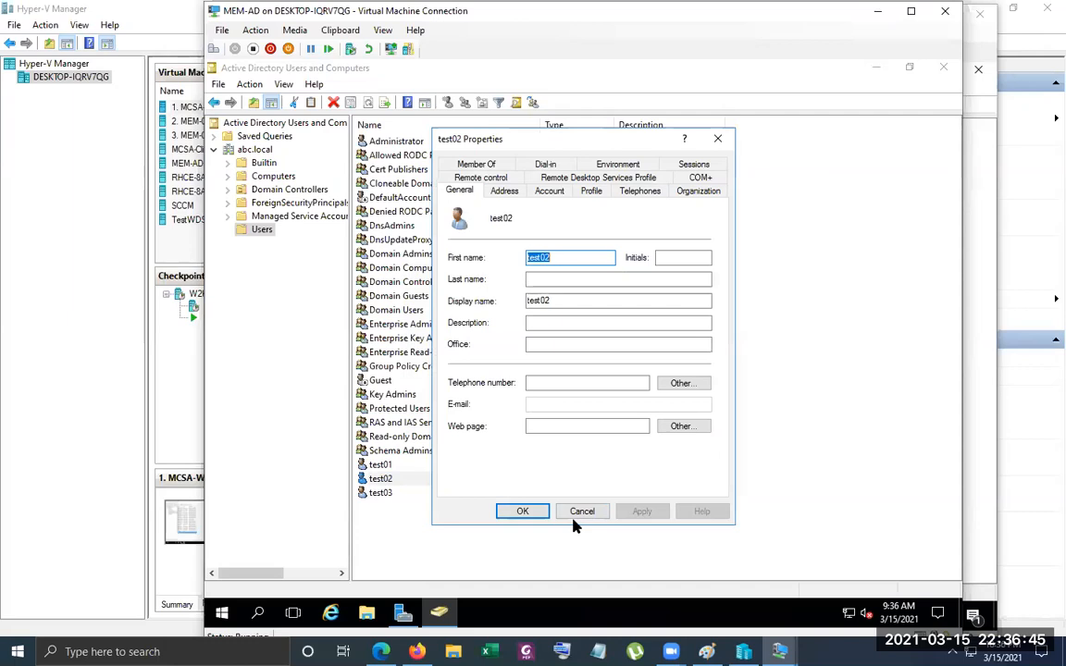
{"action": "left_click", "coordinate": [575, 514]}
{"action": "right_click", "coordinate": [380, 493]}
{"action": "left_click", "coordinate": [389, 480]}
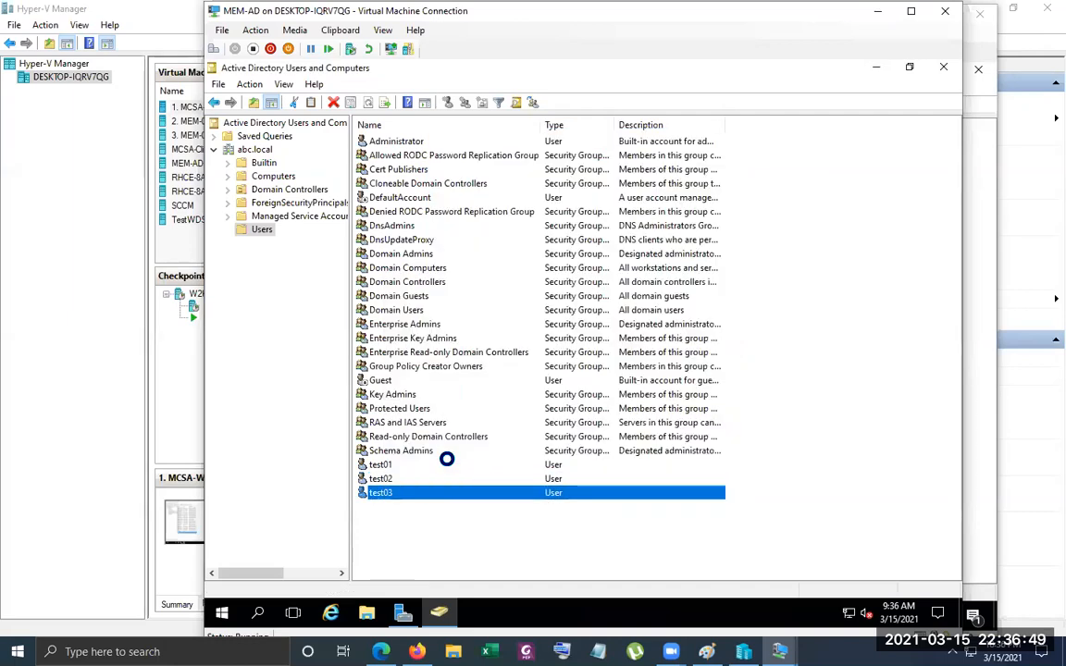
{"action": "left_click", "coordinate": [596, 509]}
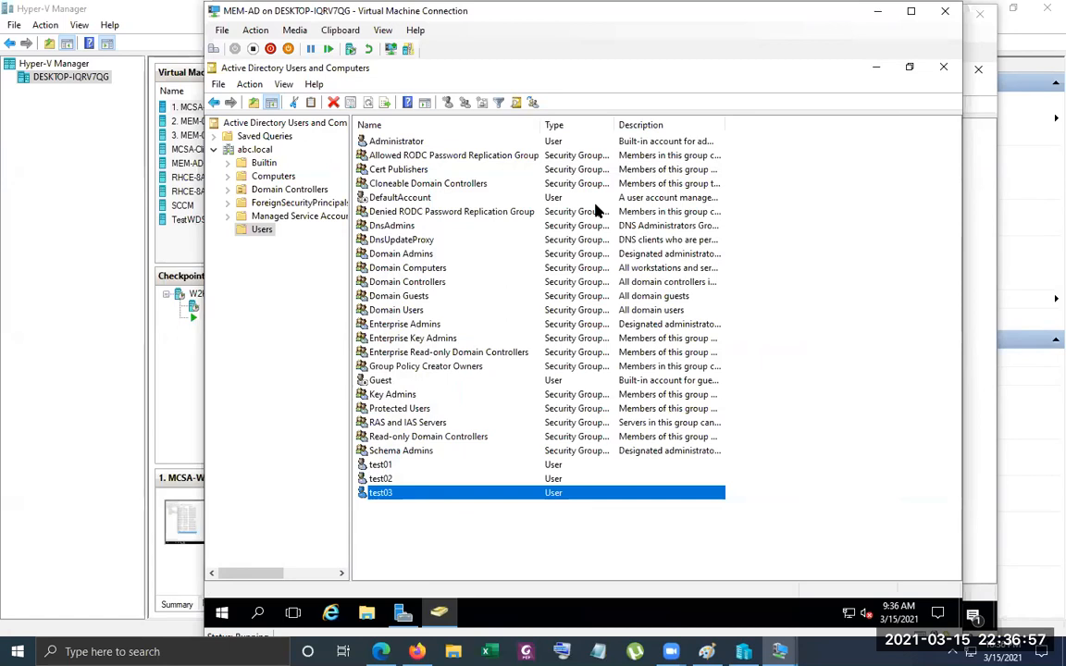
Close the MEM-AD and MCSA-W2K16-AD01 connection windows and reconnect to the MEM-AD virtual machine
{"action": "left_click", "coordinate": [950, 12]}
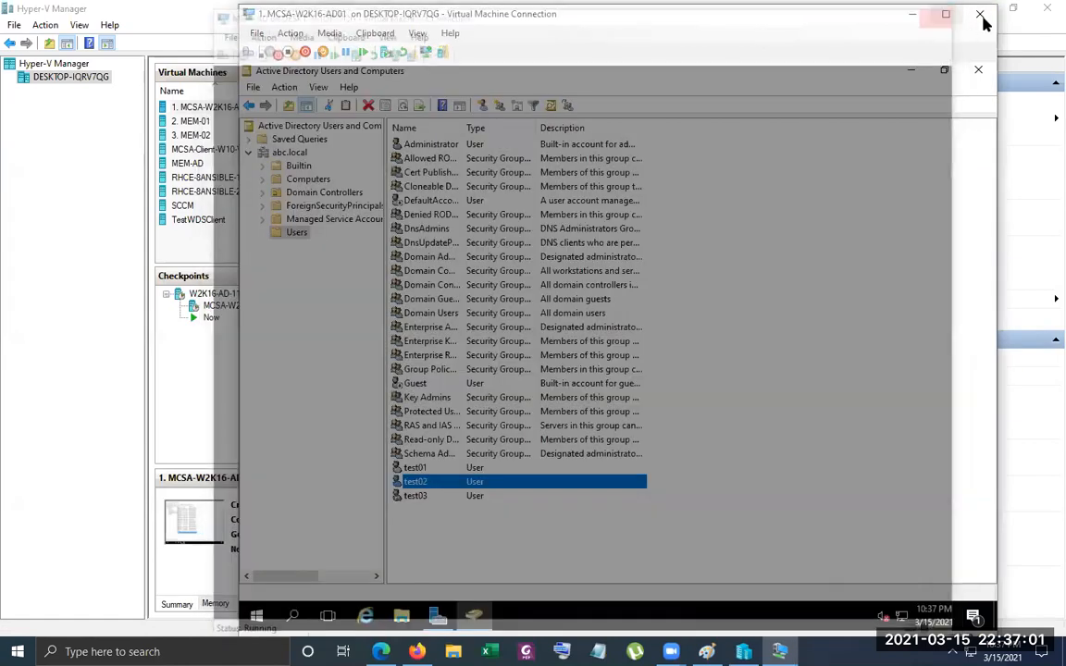
{"action": "left_click", "coordinate": [980, 13]}
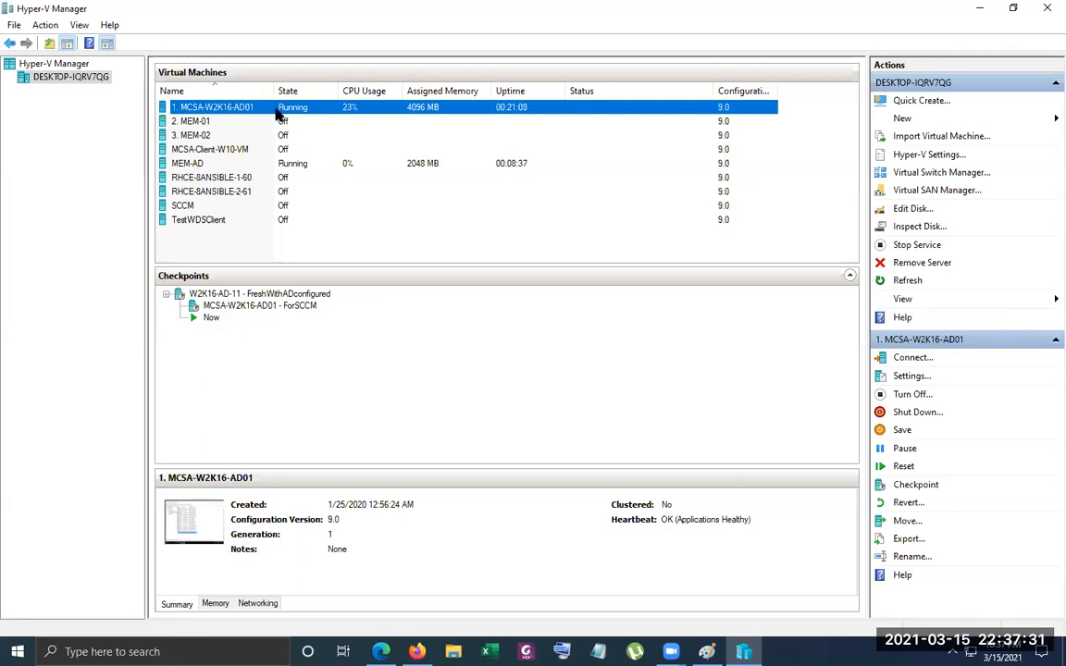
{"action": "right_click", "coordinate": [273, 161]}
{"action": "left_click", "coordinate": [300, 167]}
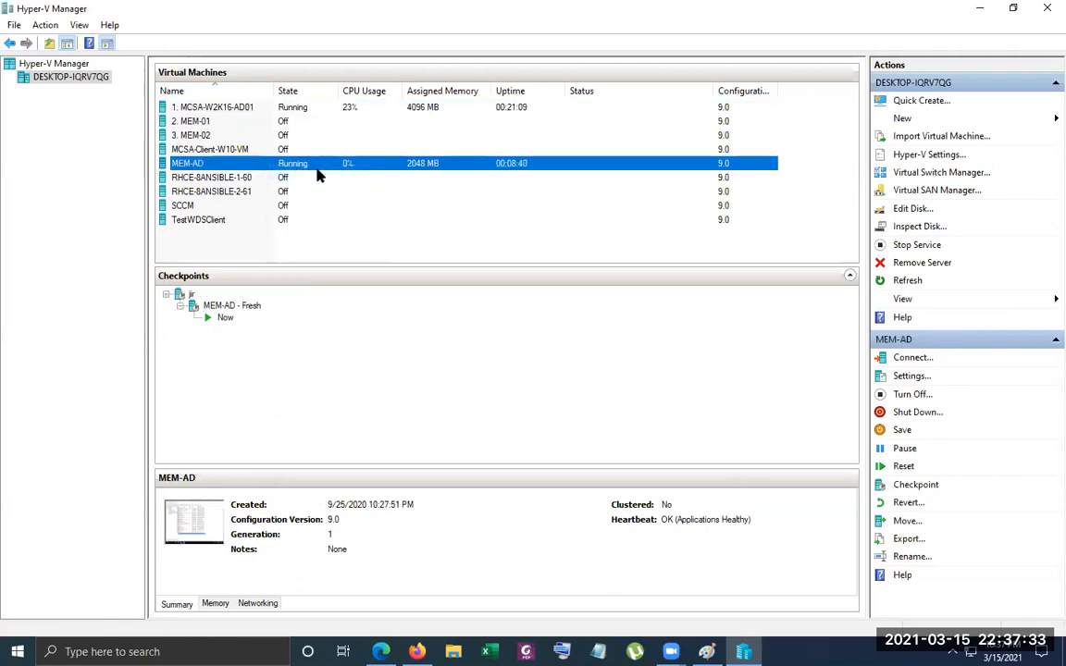
{"action": "left_click", "coordinate": [616, 119]}
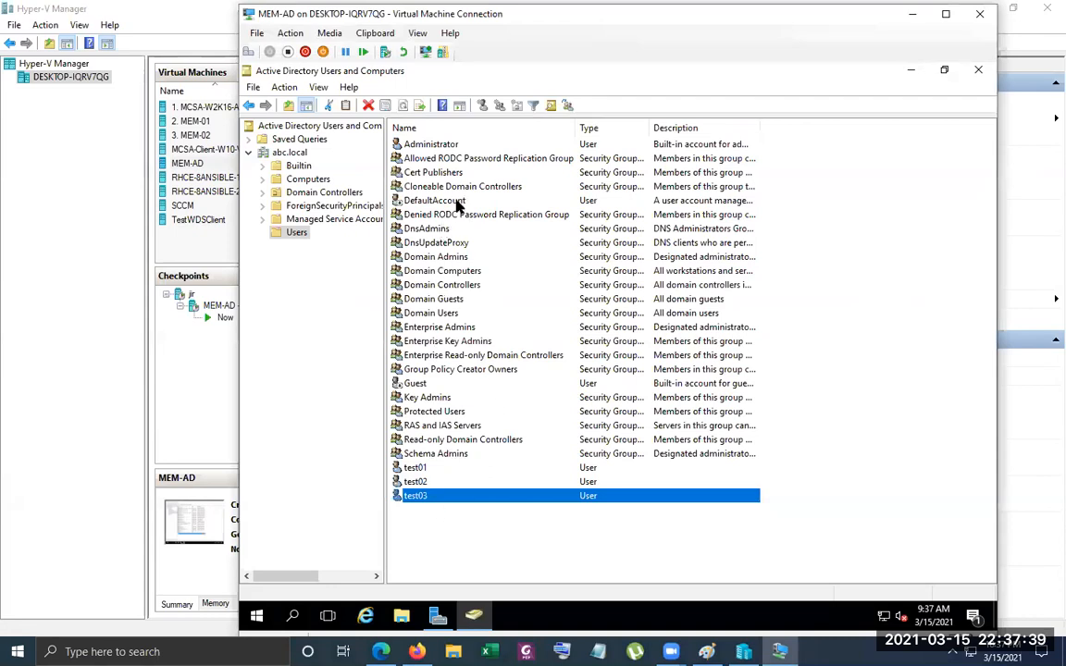
Check the actions available for the Users container and for the abc.local domain on MEM-AD
{"action": "left_click", "coordinate": [431, 481]}
{"action": "left_click", "coordinate": [423, 470]}
{"action": "left_click", "coordinate": [424, 483]}
{"action": "left_click", "coordinate": [423, 470]}
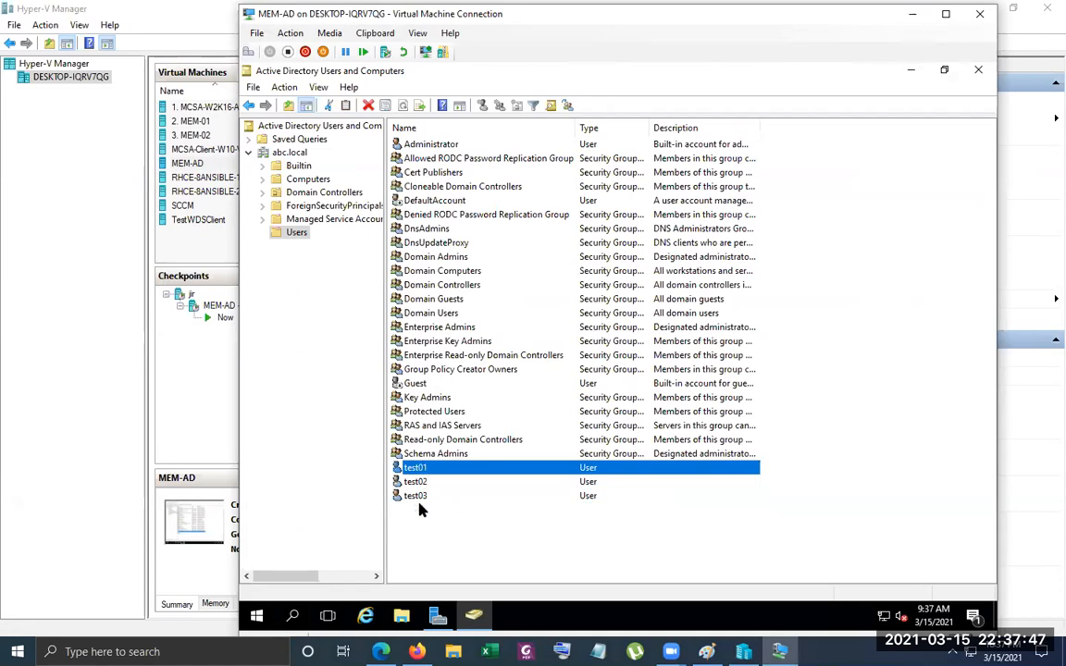
{"action": "right_click", "coordinate": [296, 233]}
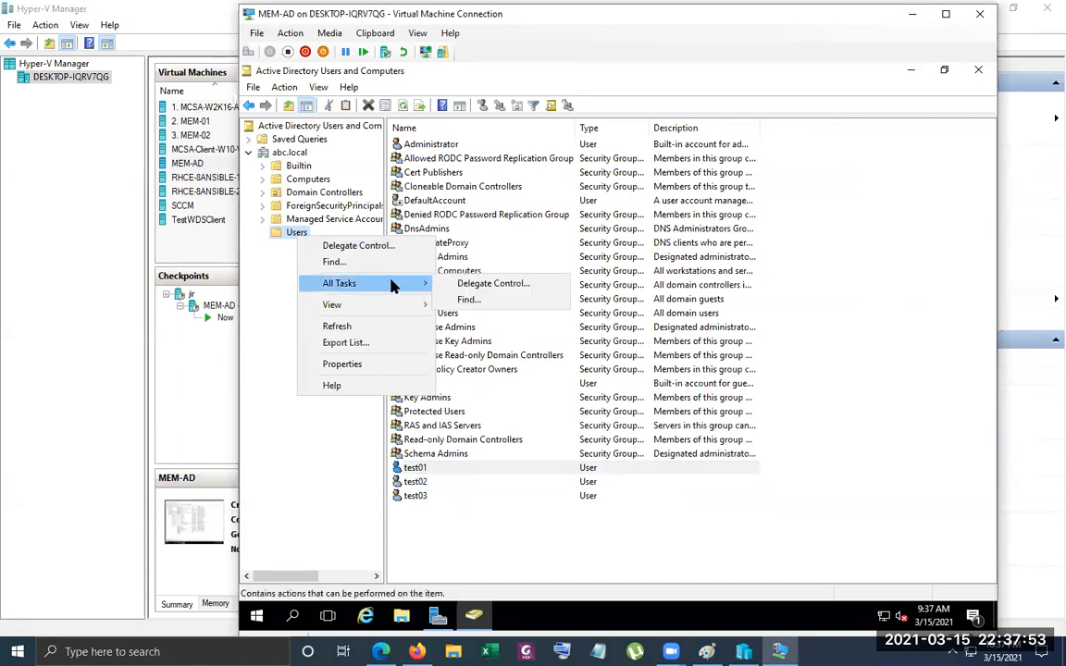
{"action": "left_click", "coordinate": [319, 326]}
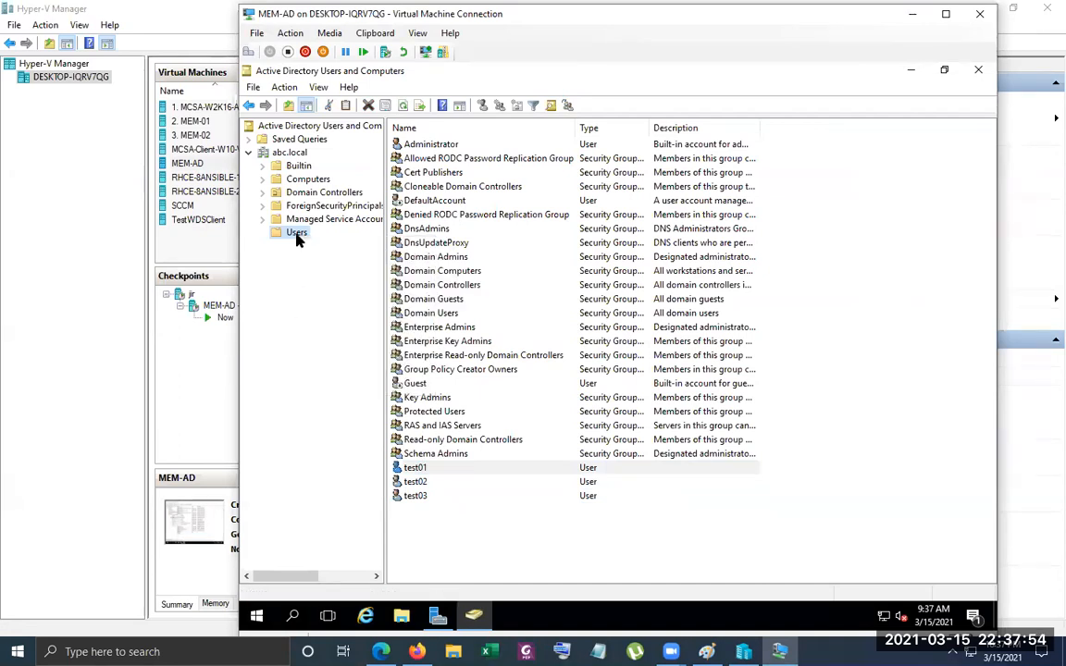
{"action": "right_click", "coordinate": [296, 155]}
{"action": "mouse_move", "coordinate": [393, 270]}
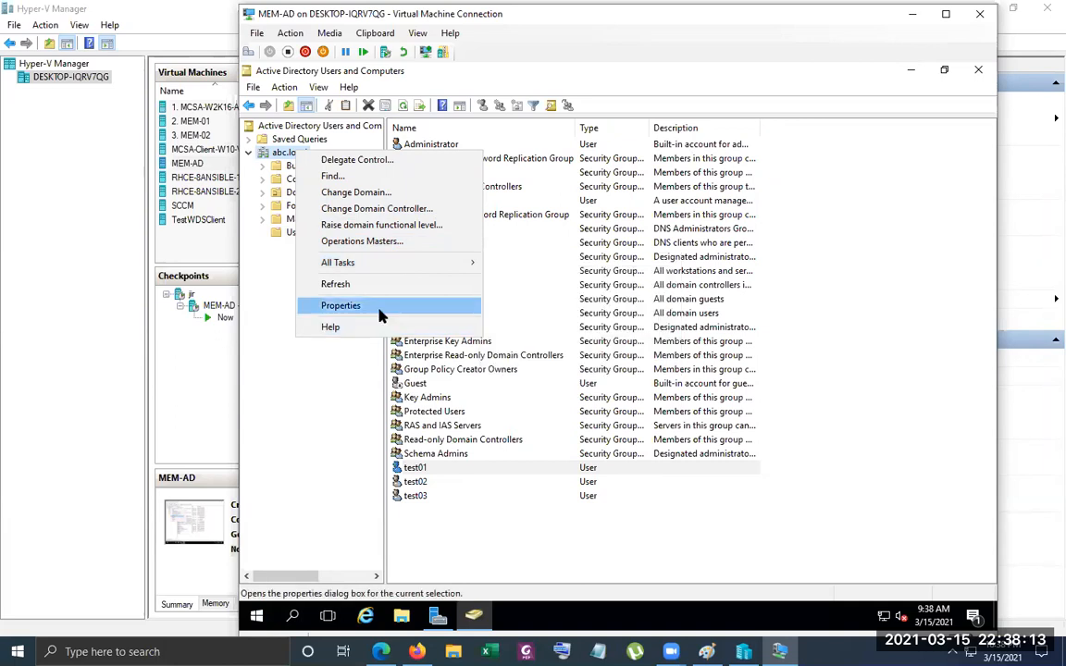
View the general properties of test01, close them, and check the actions available for test02
{"action": "right_click", "coordinate": [415, 469]}
{"action": "left_click", "coordinate": [474, 438]}
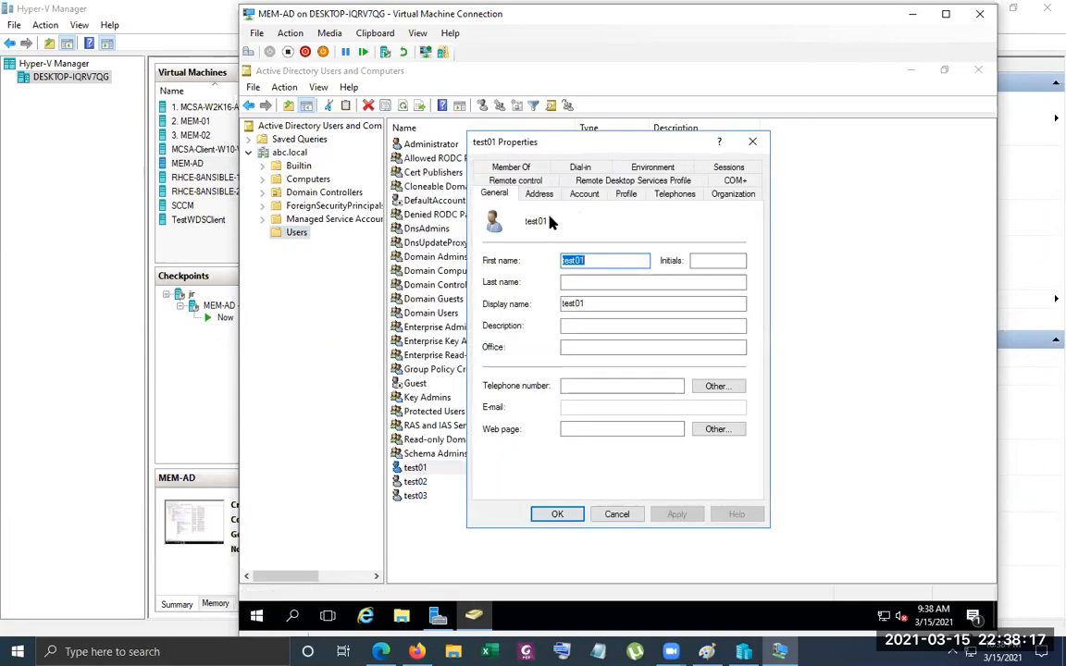
{"action": "right_click", "coordinate": [415, 482]}
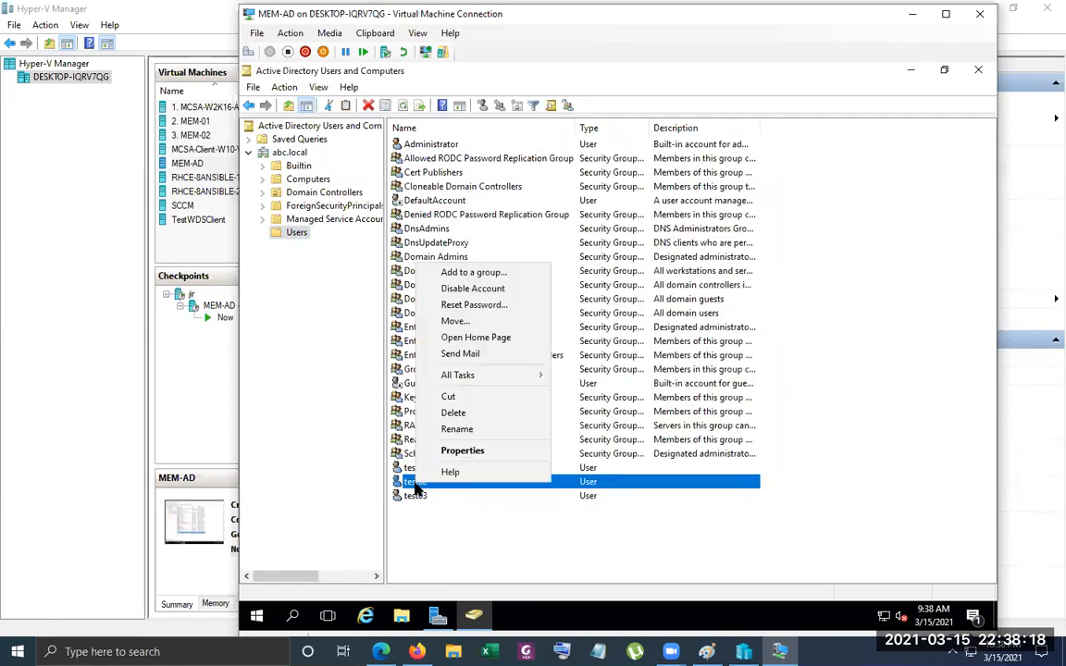
{"action": "left_click", "coordinate": [452, 550]}
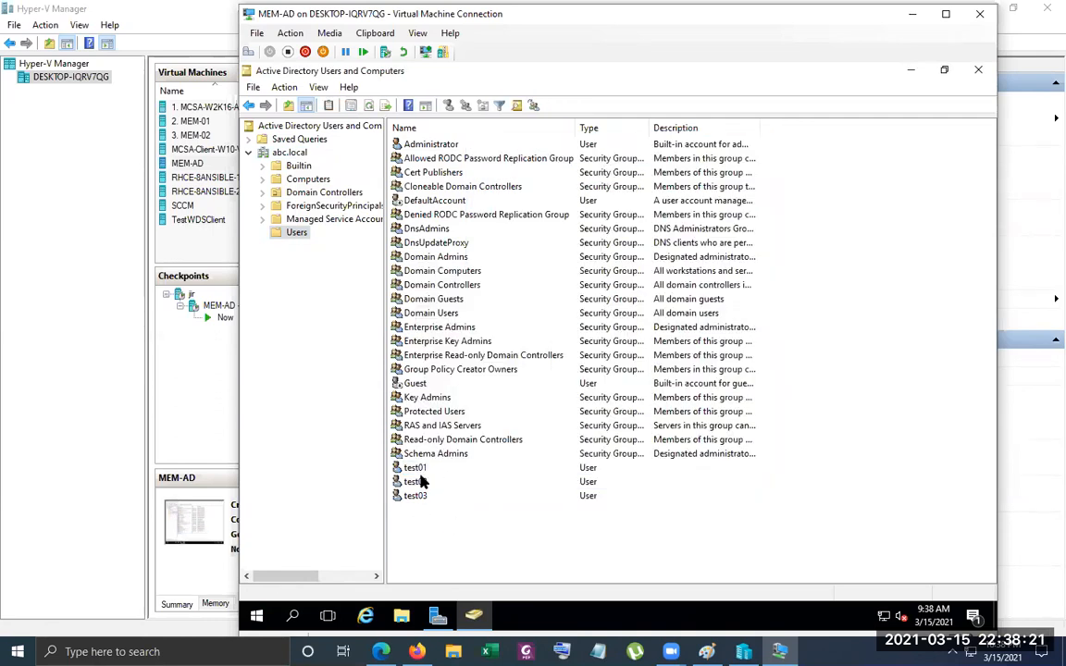
Open the group membership of test02 and search abc.local for groups to add, fitting the Name column to its contents
{"action": "left_click", "coordinate": [462, 158]}
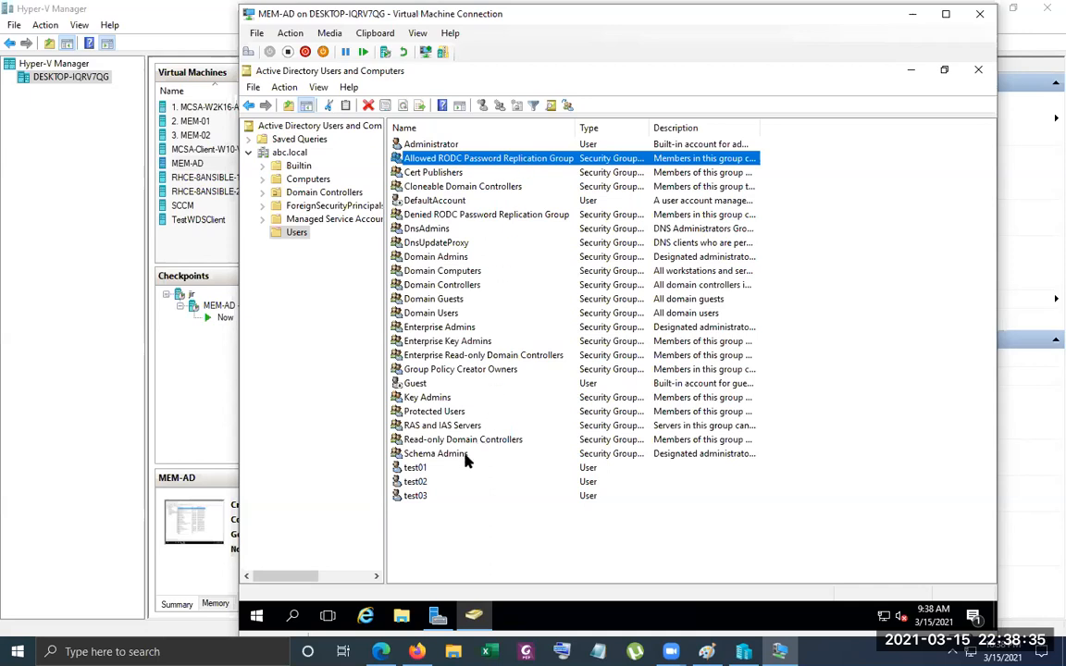
{"action": "right_click", "coordinate": [427, 497]}
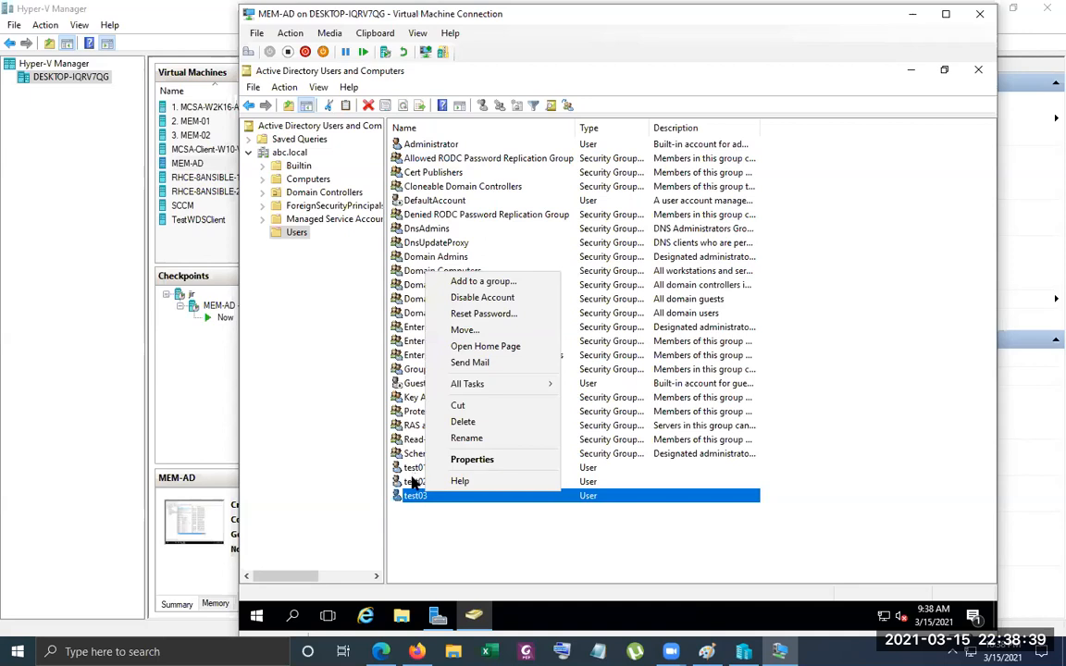
{"action": "right_click", "coordinate": [416, 483]}
{"action": "left_click", "coordinate": [463, 445]}
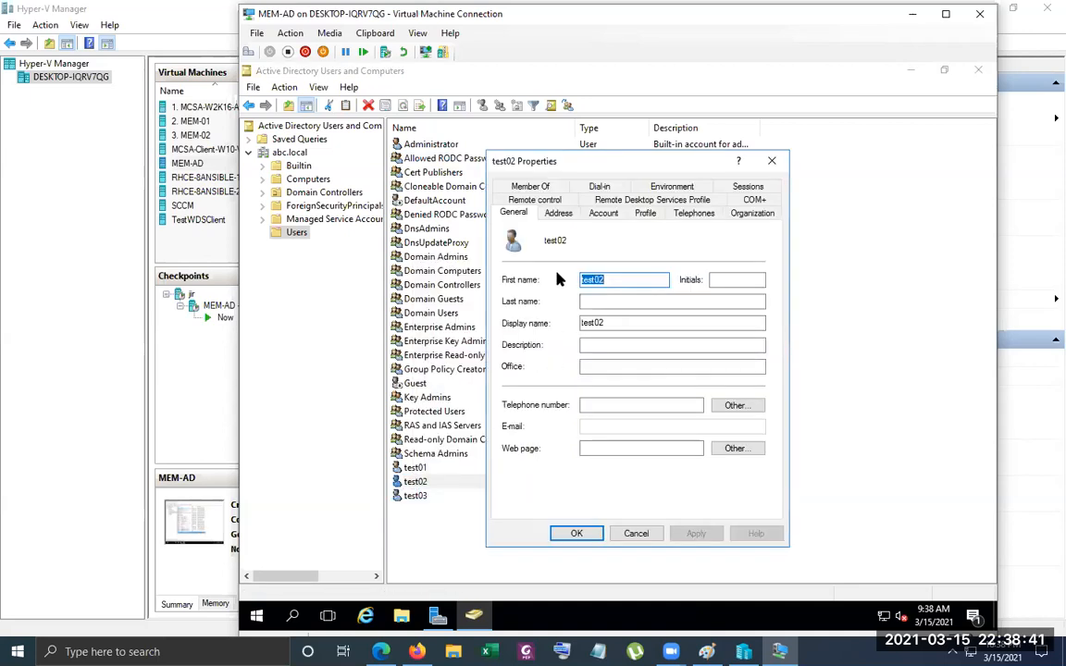
{"action": "left_click", "coordinate": [537, 186]}
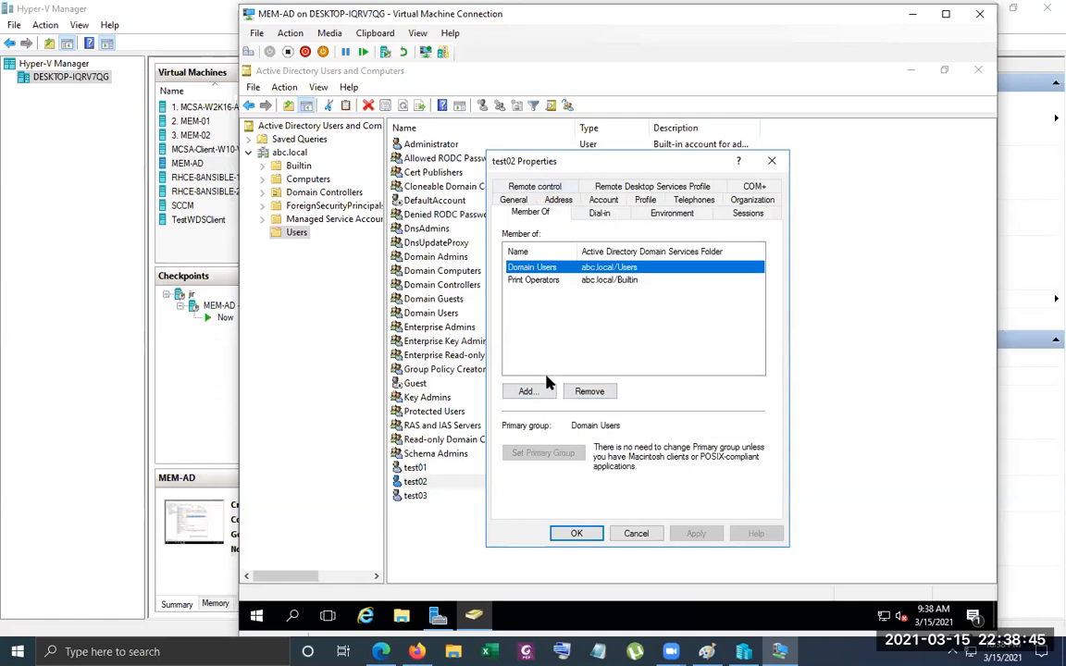
{"action": "left_click", "coordinate": [527, 392]}
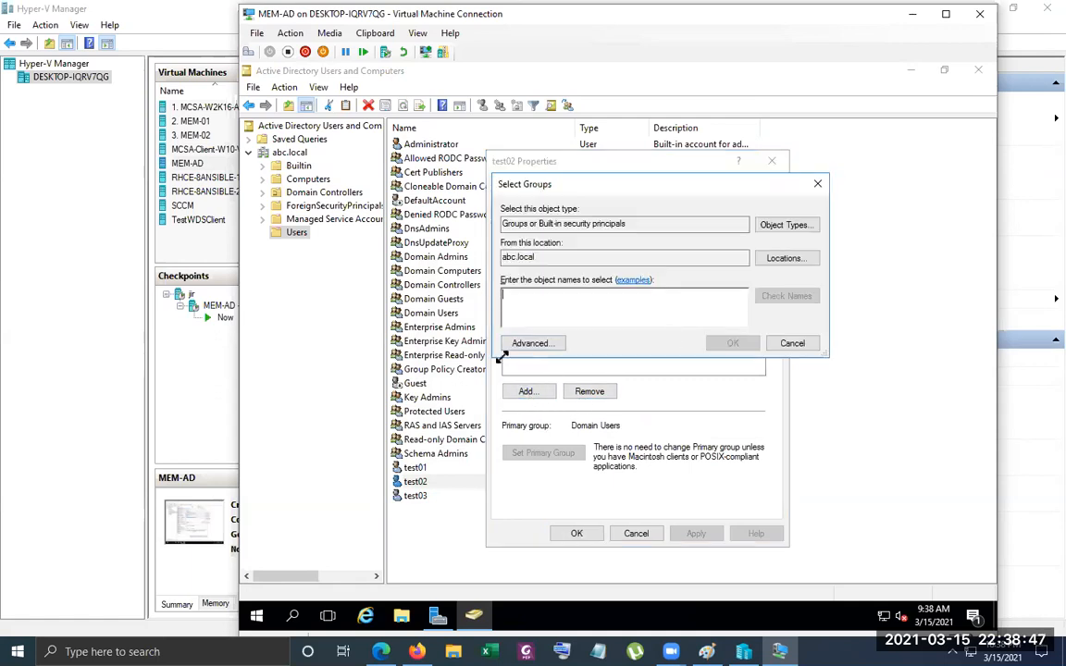
{"action": "left_click", "coordinate": [532, 343]}
{"action": "left_click", "coordinate": [847, 321]}
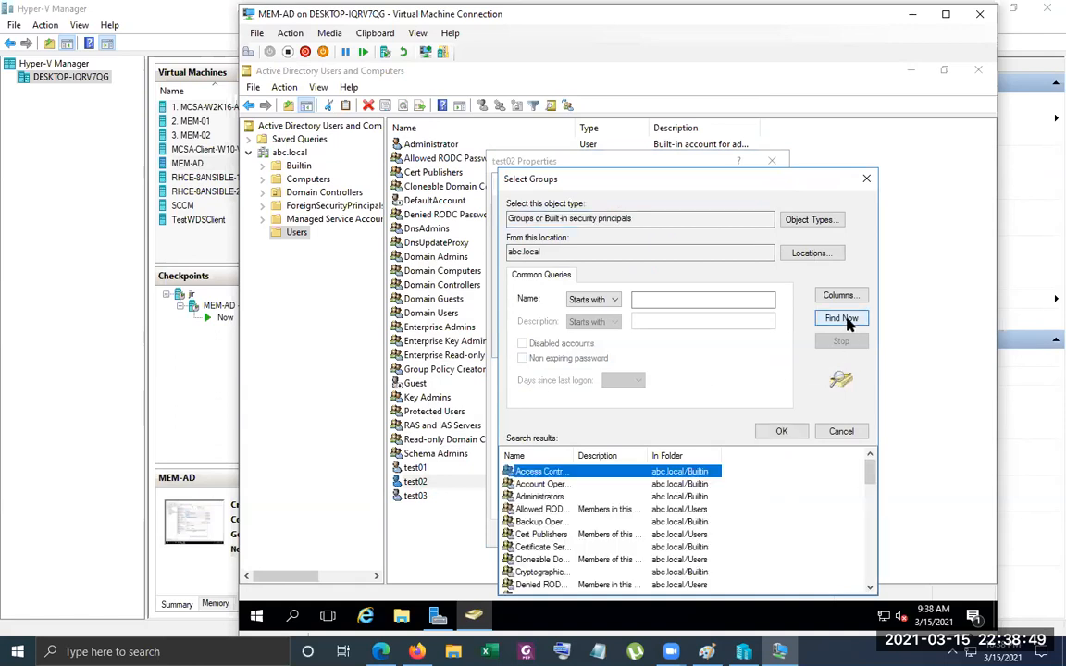
{"action": "double_click", "coordinate": [568, 455]}
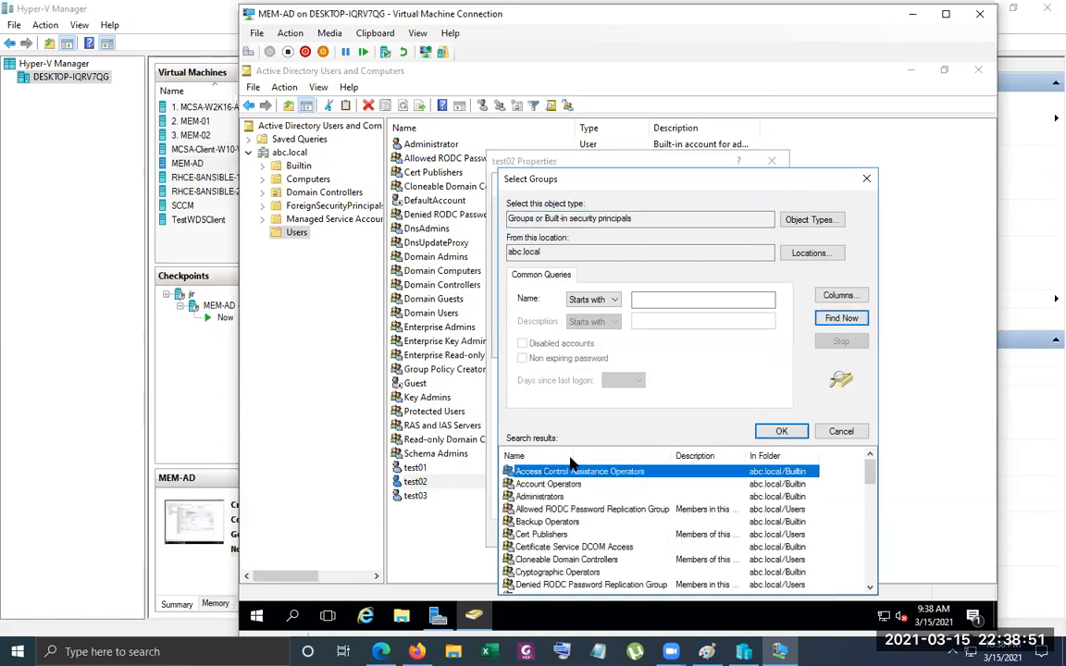
Try to add test02 to the Allowed RODC Password Replication Group and close its properties
{"action": "left_click", "coordinate": [583, 497]}
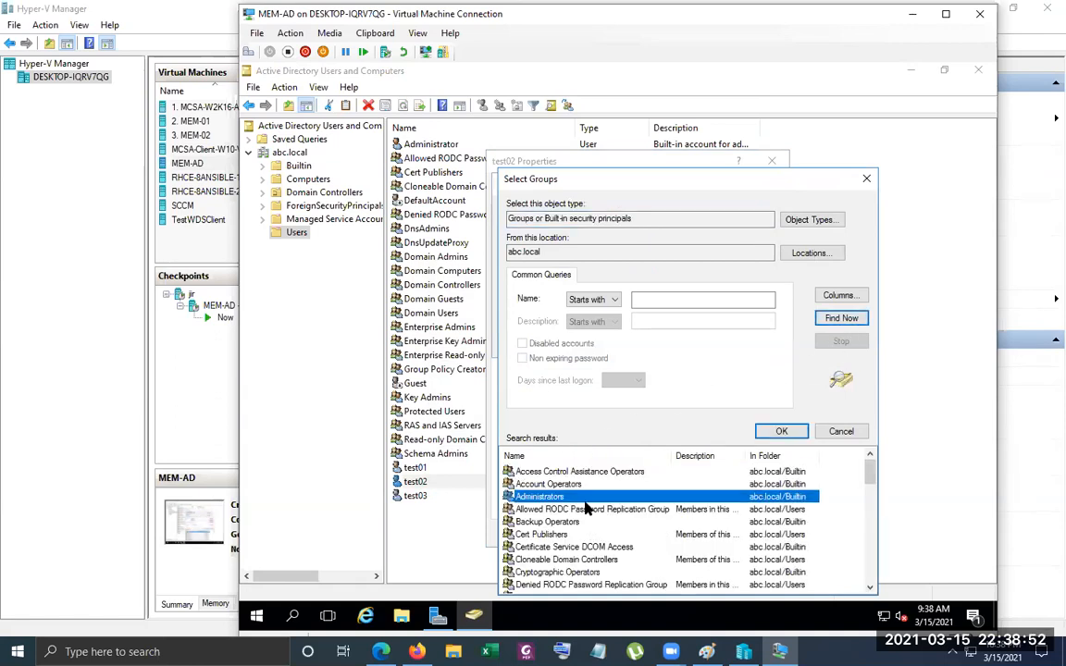
{"action": "left_click", "coordinate": [633, 508]}
{"action": "left_click", "coordinate": [777, 432]}
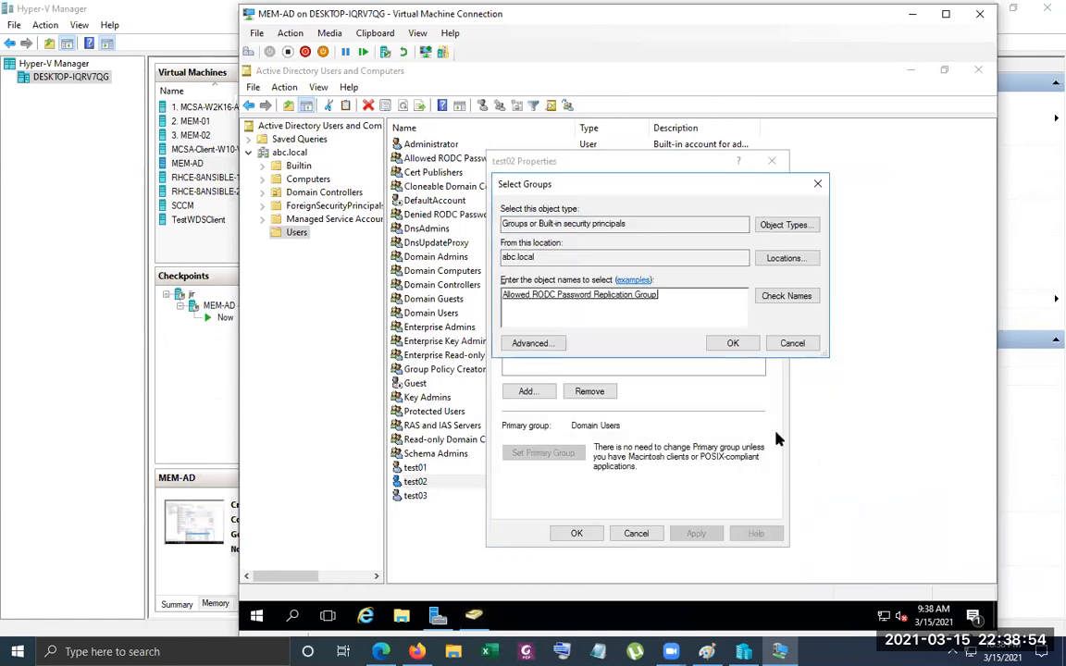
{"action": "left_click", "coordinate": [728, 345]}
{"action": "left_click", "coordinate": [577, 533]}
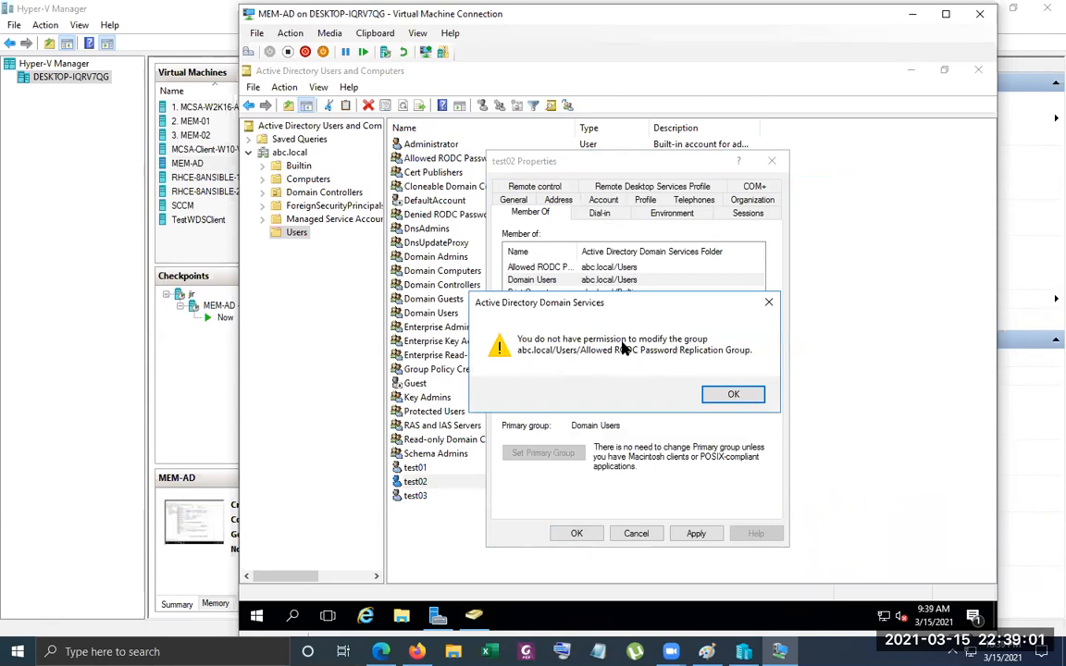
{"action": "left_click", "coordinate": [734, 395]}
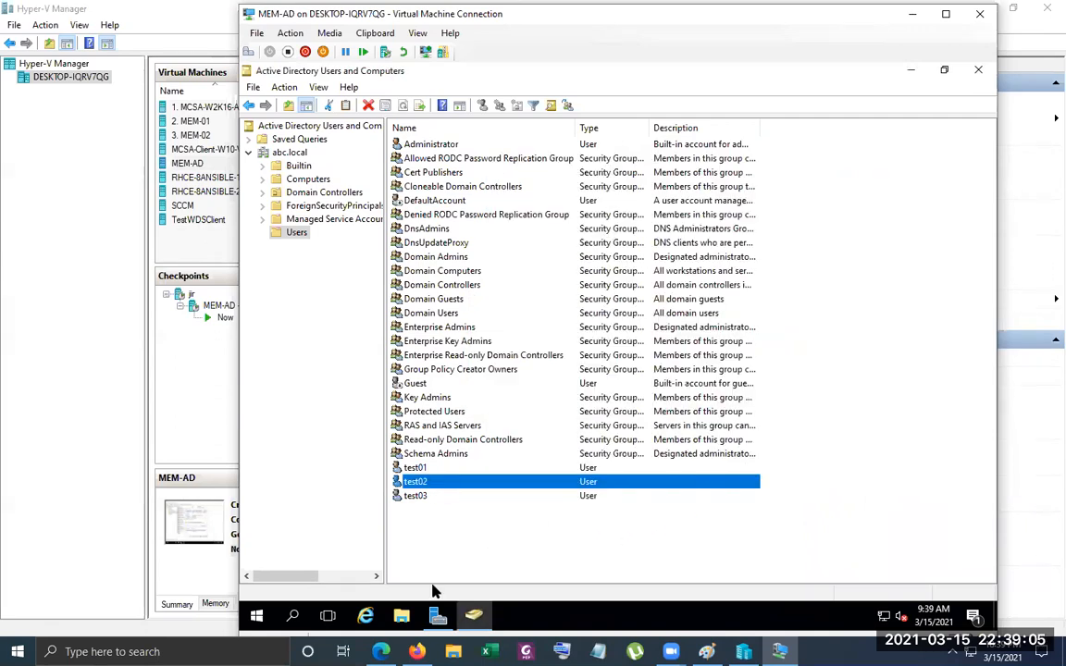
Close the MEM-AD virtual machine connection window
{"action": "mouse_move", "coordinate": [473, 615]}
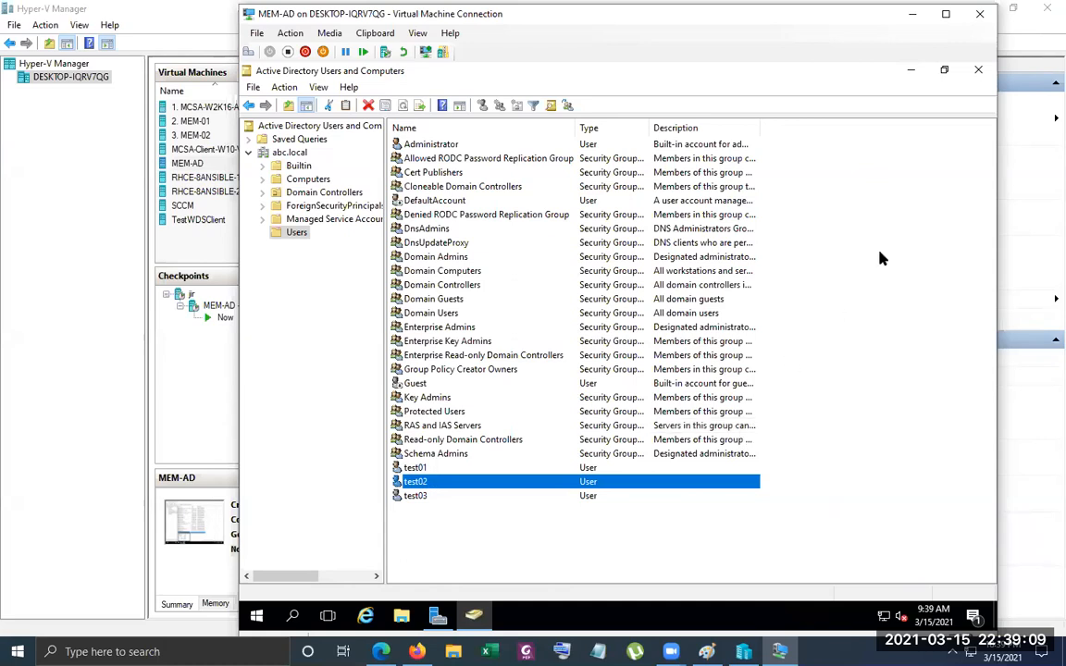
{"action": "left_click", "coordinate": [982, 15]}
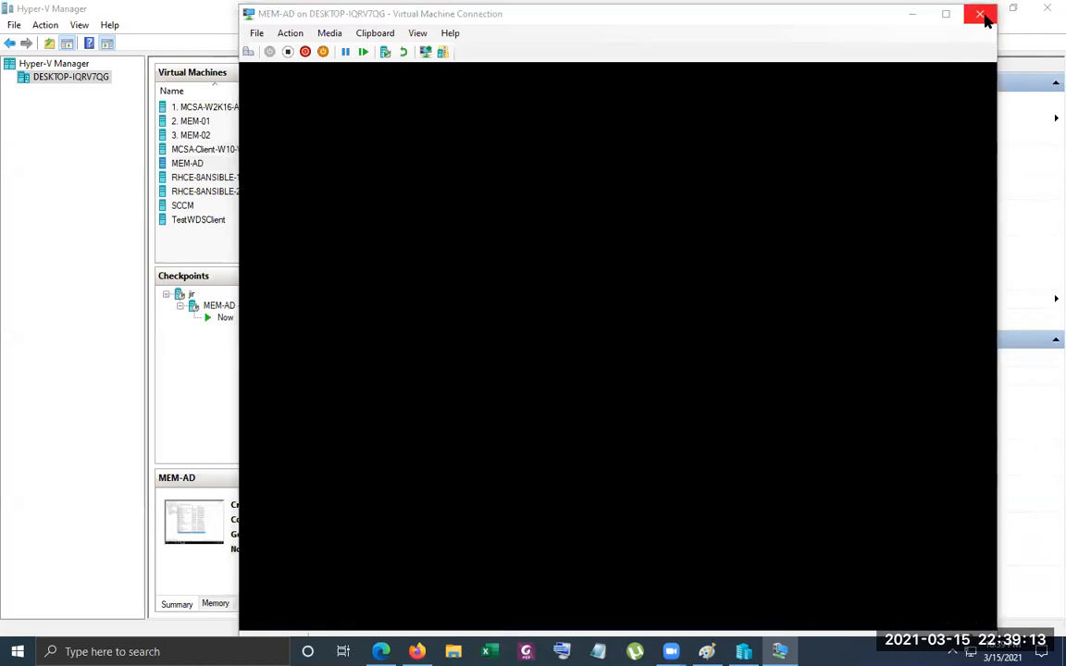